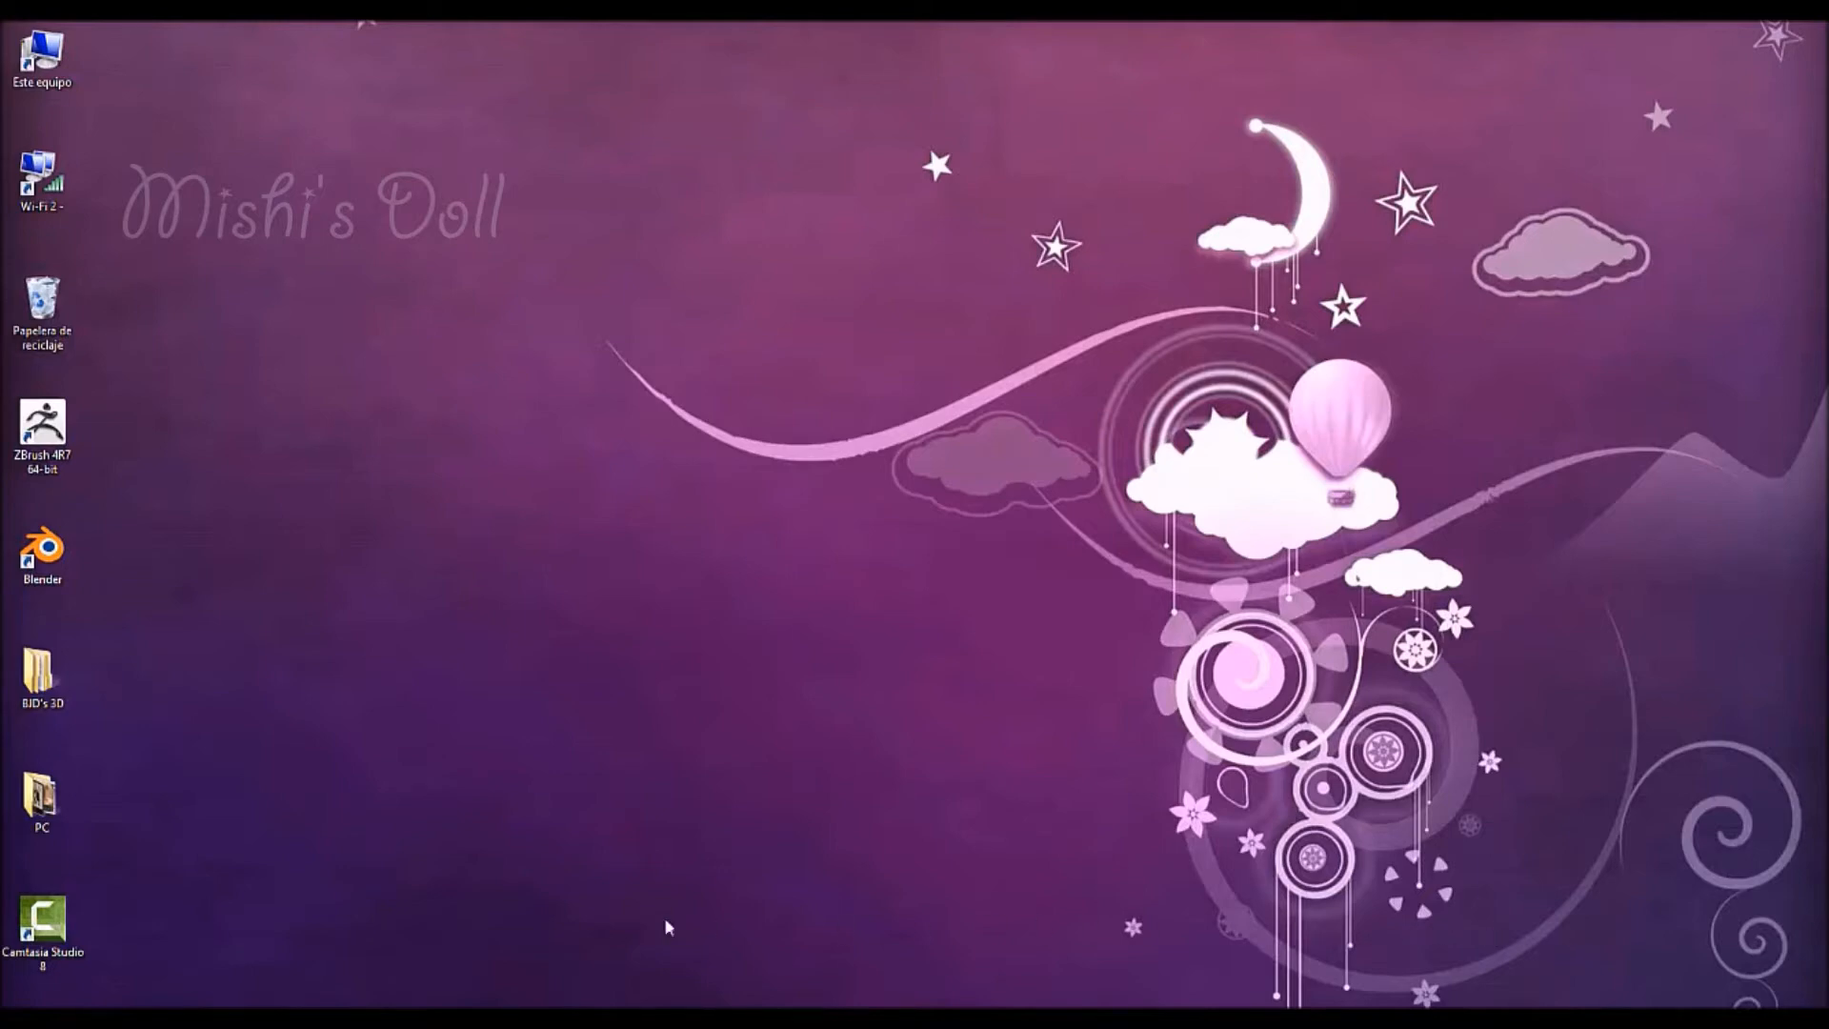
- View all images in the Photos process folder as a slideshow, and close the photo viewer and the folder
left_click(140, 1022)
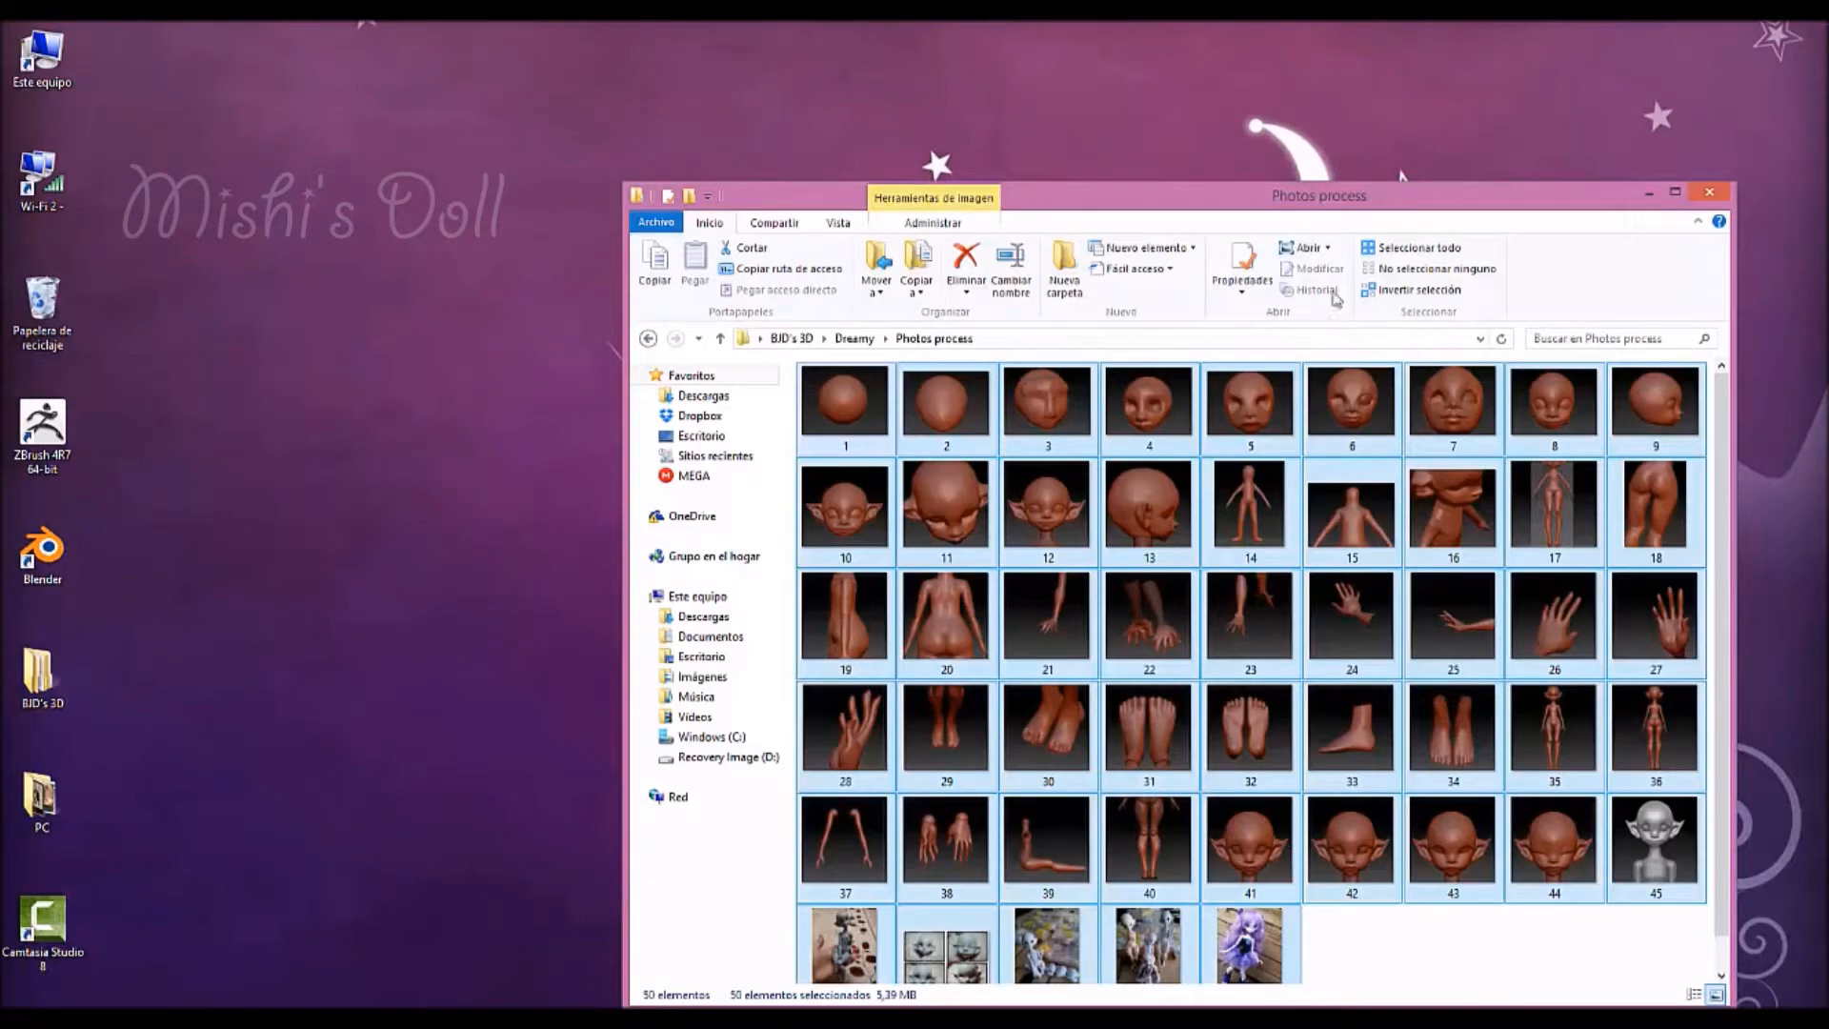
left_click_drag(1304, 205, 1082, 103)
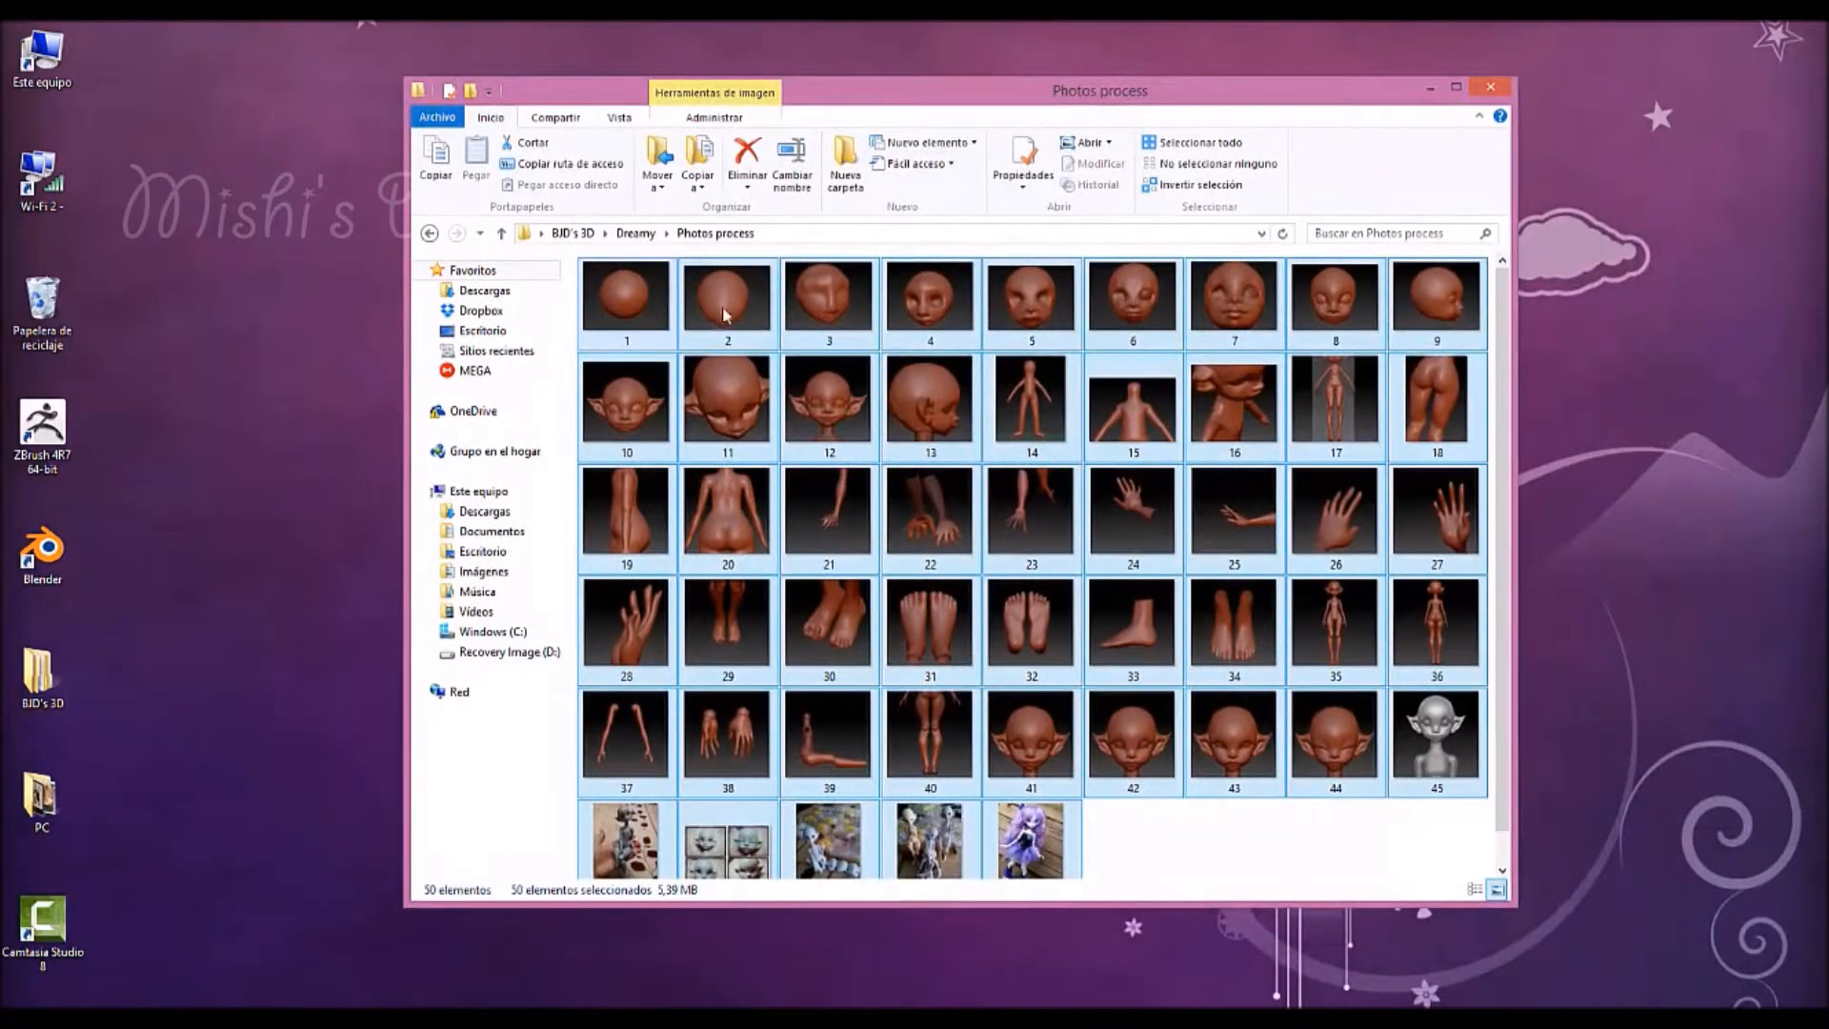
right_click(602, 334)
left_click(627, 347)
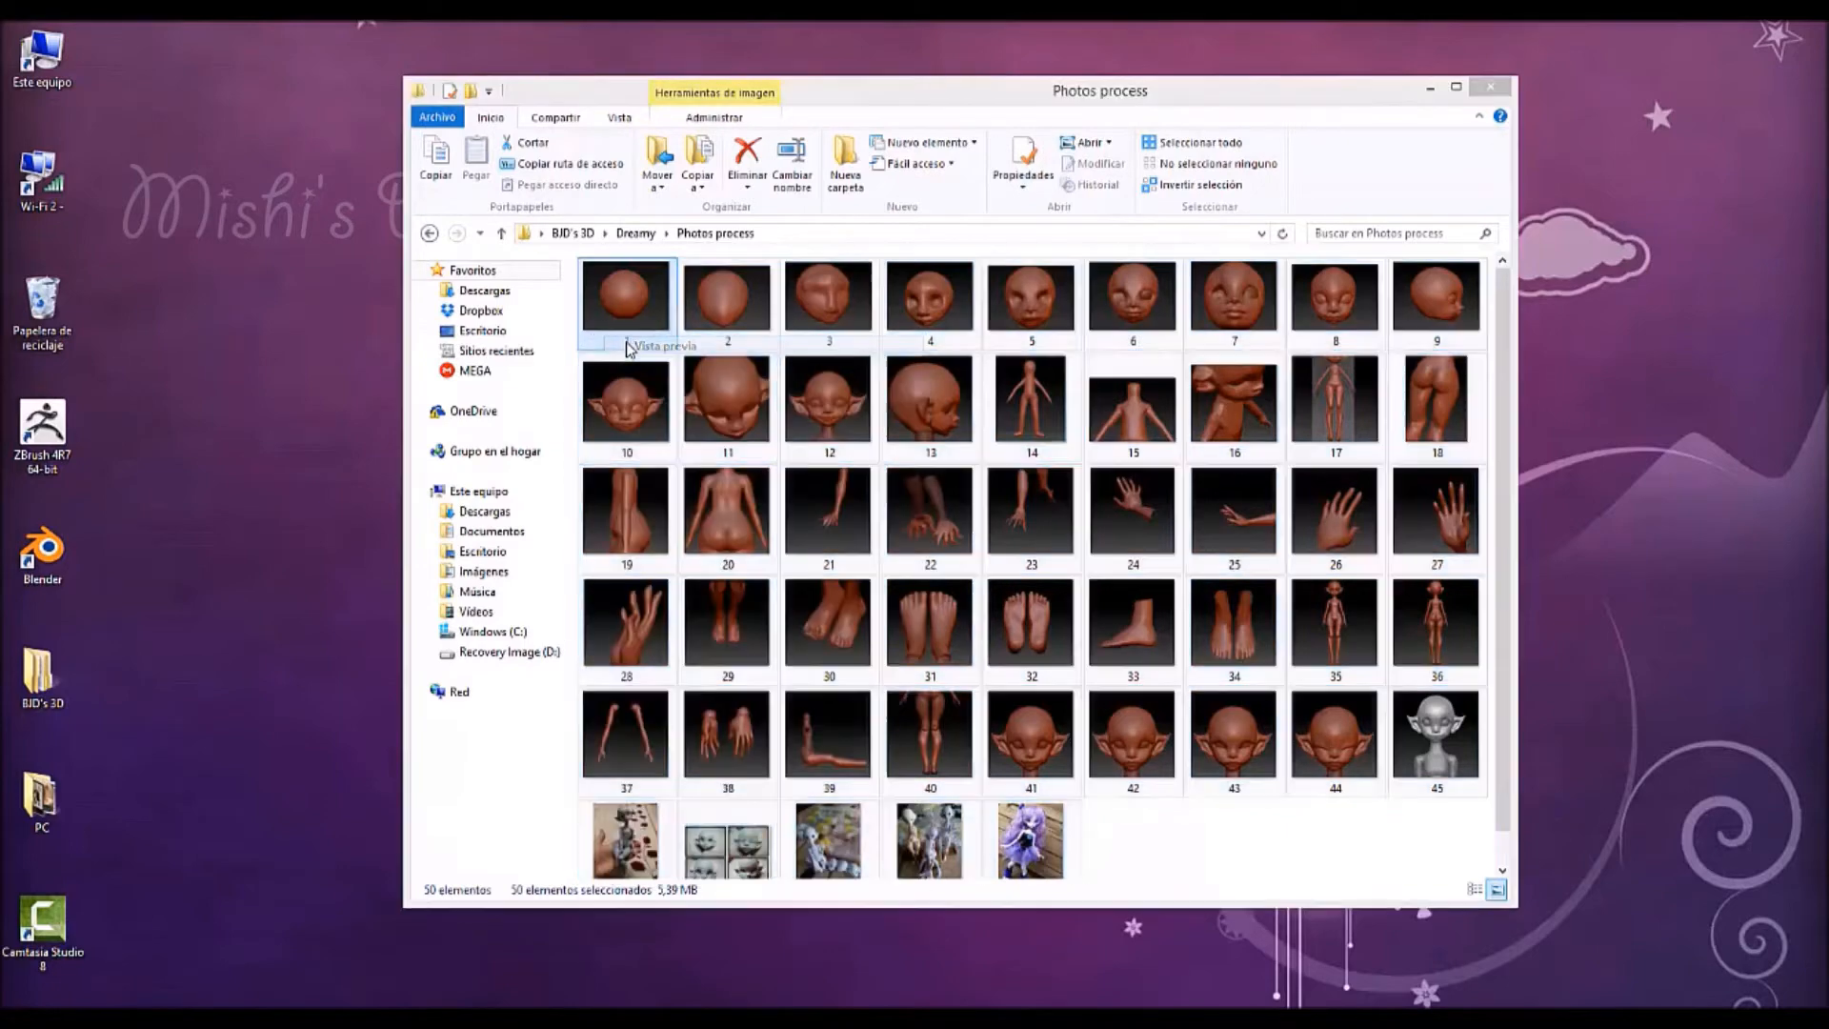
left_click(914, 984)
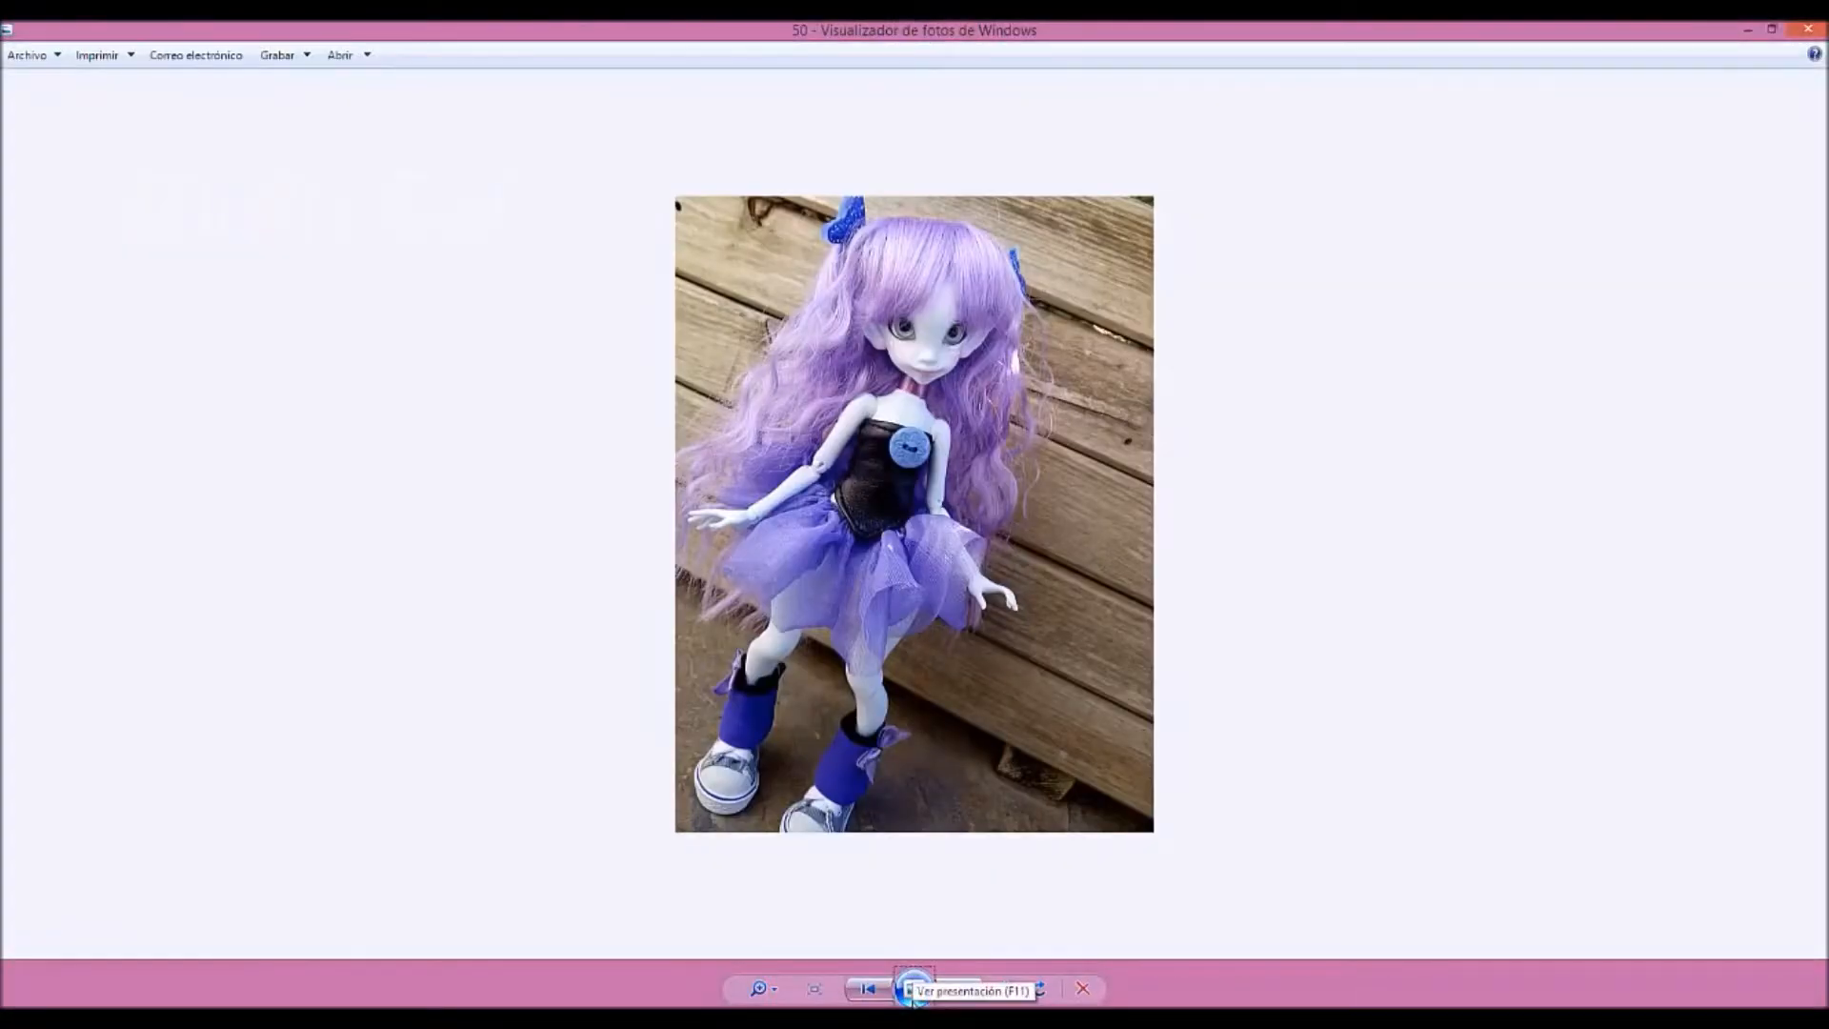
left_click(1808, 31)
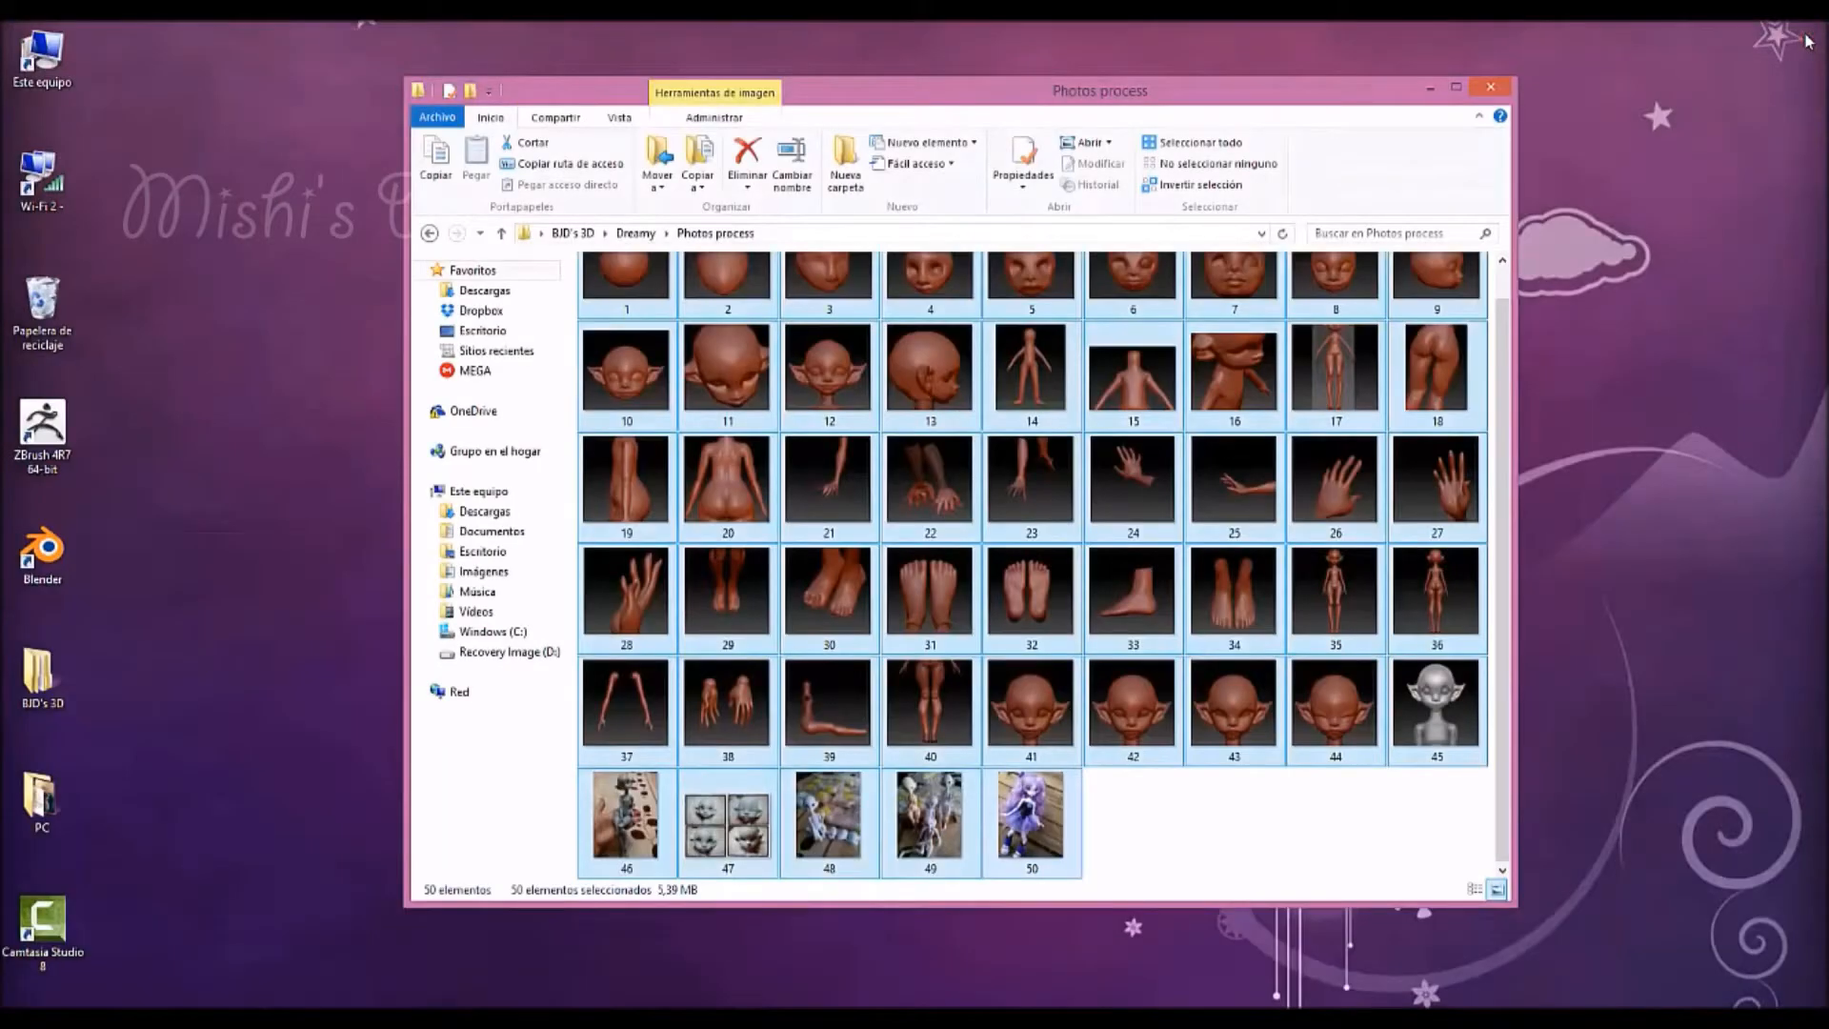
left_click(1492, 88)
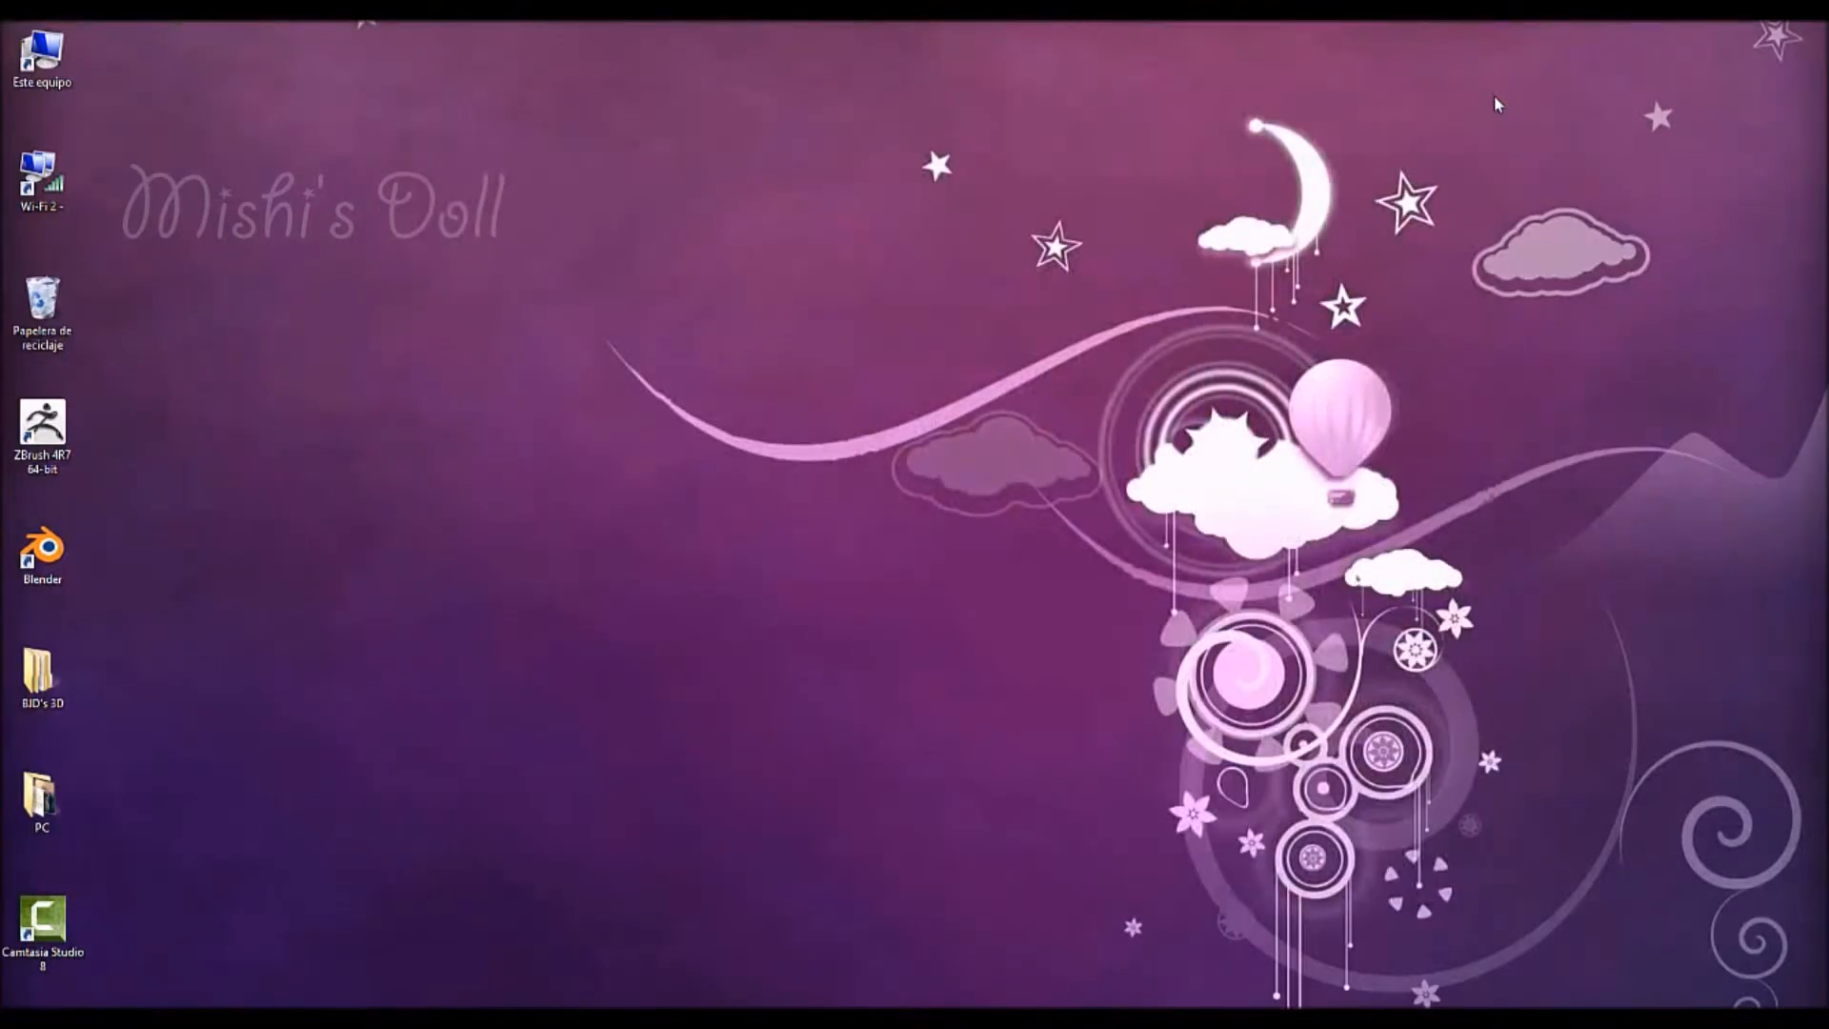
- Open the ZBrushProject Murphy 01 file from the BJD's 3D > Murphy > Project folder in ZBrush and hide LightBox
double_click(42, 676)
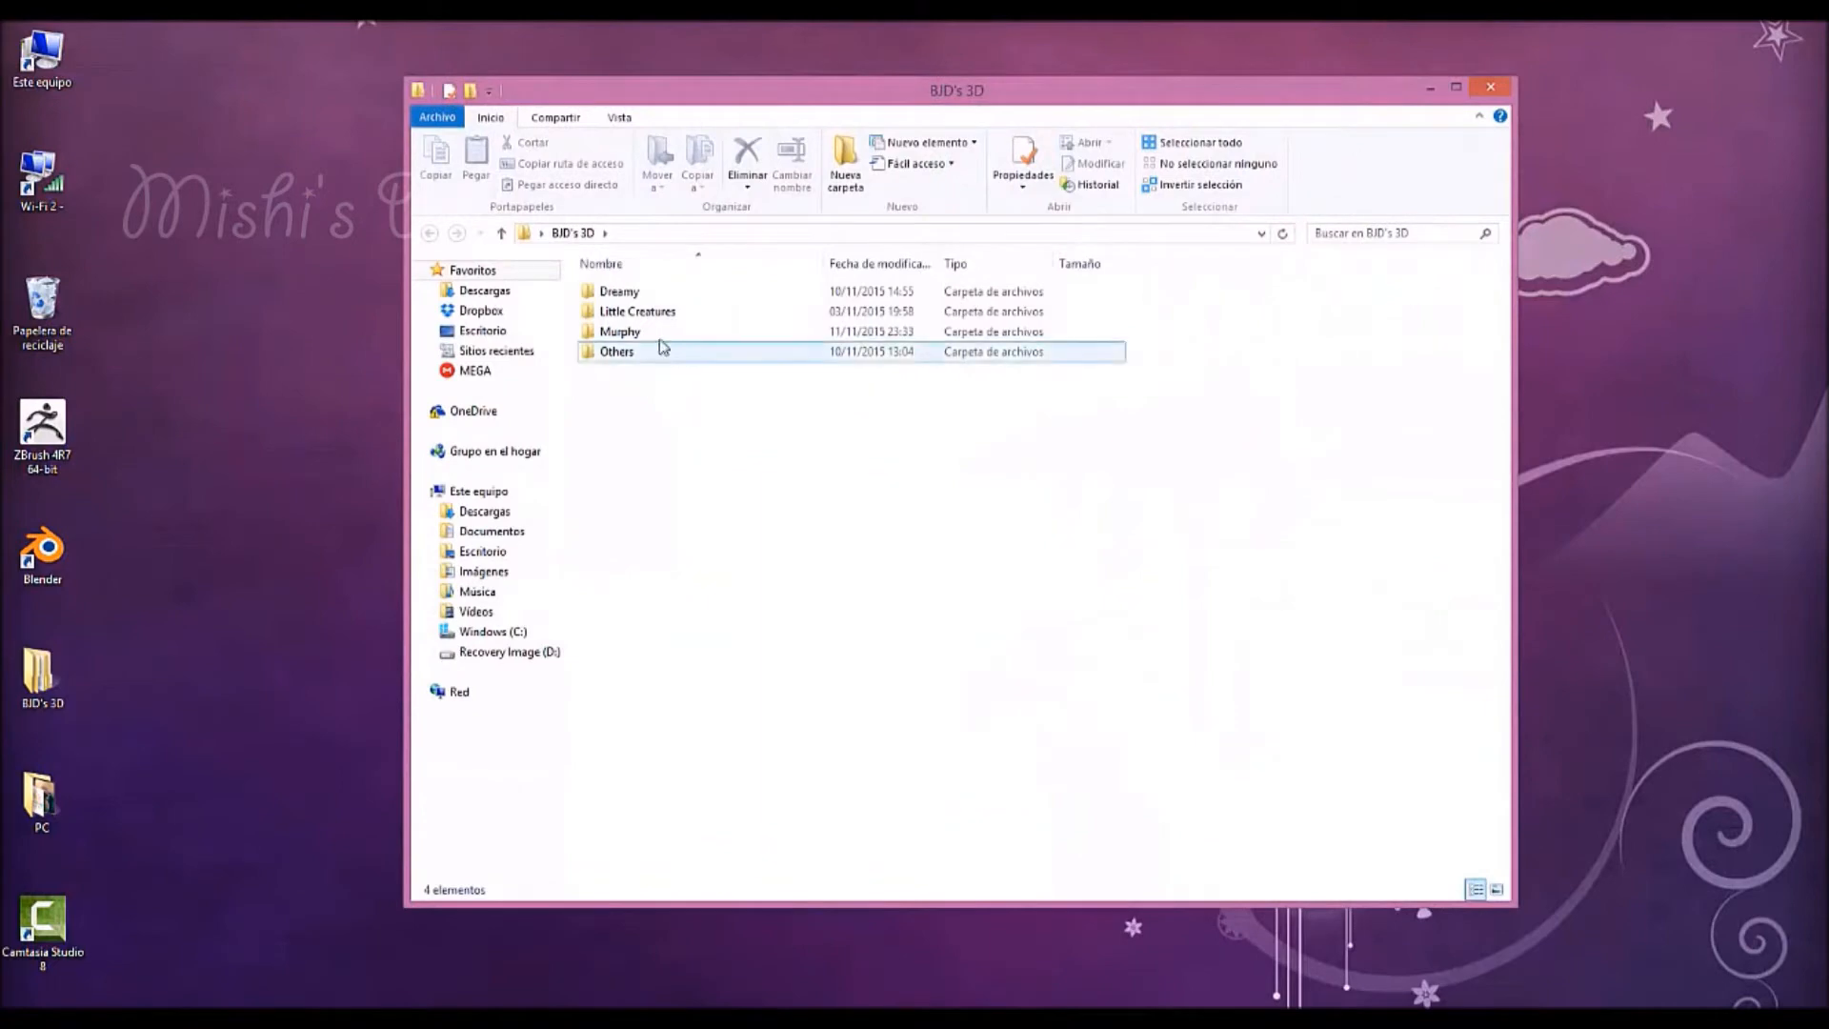
double_click(664, 349)
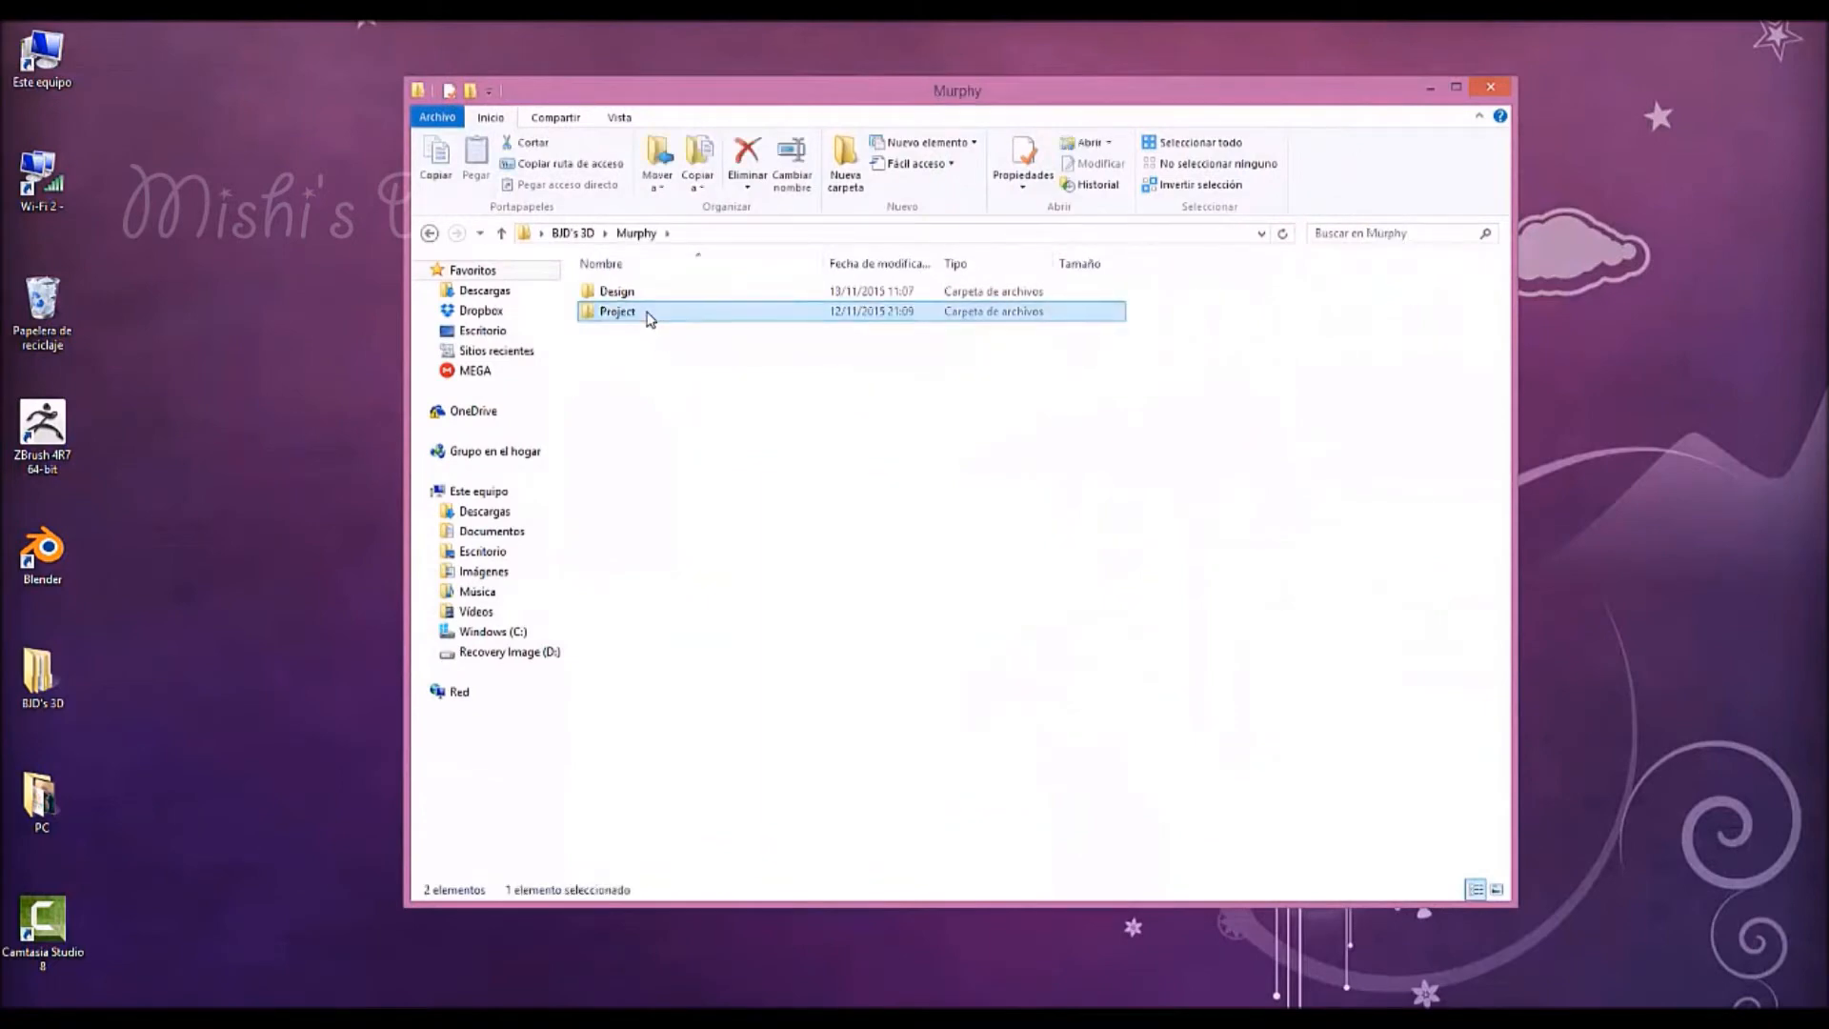
double_click(647, 311)
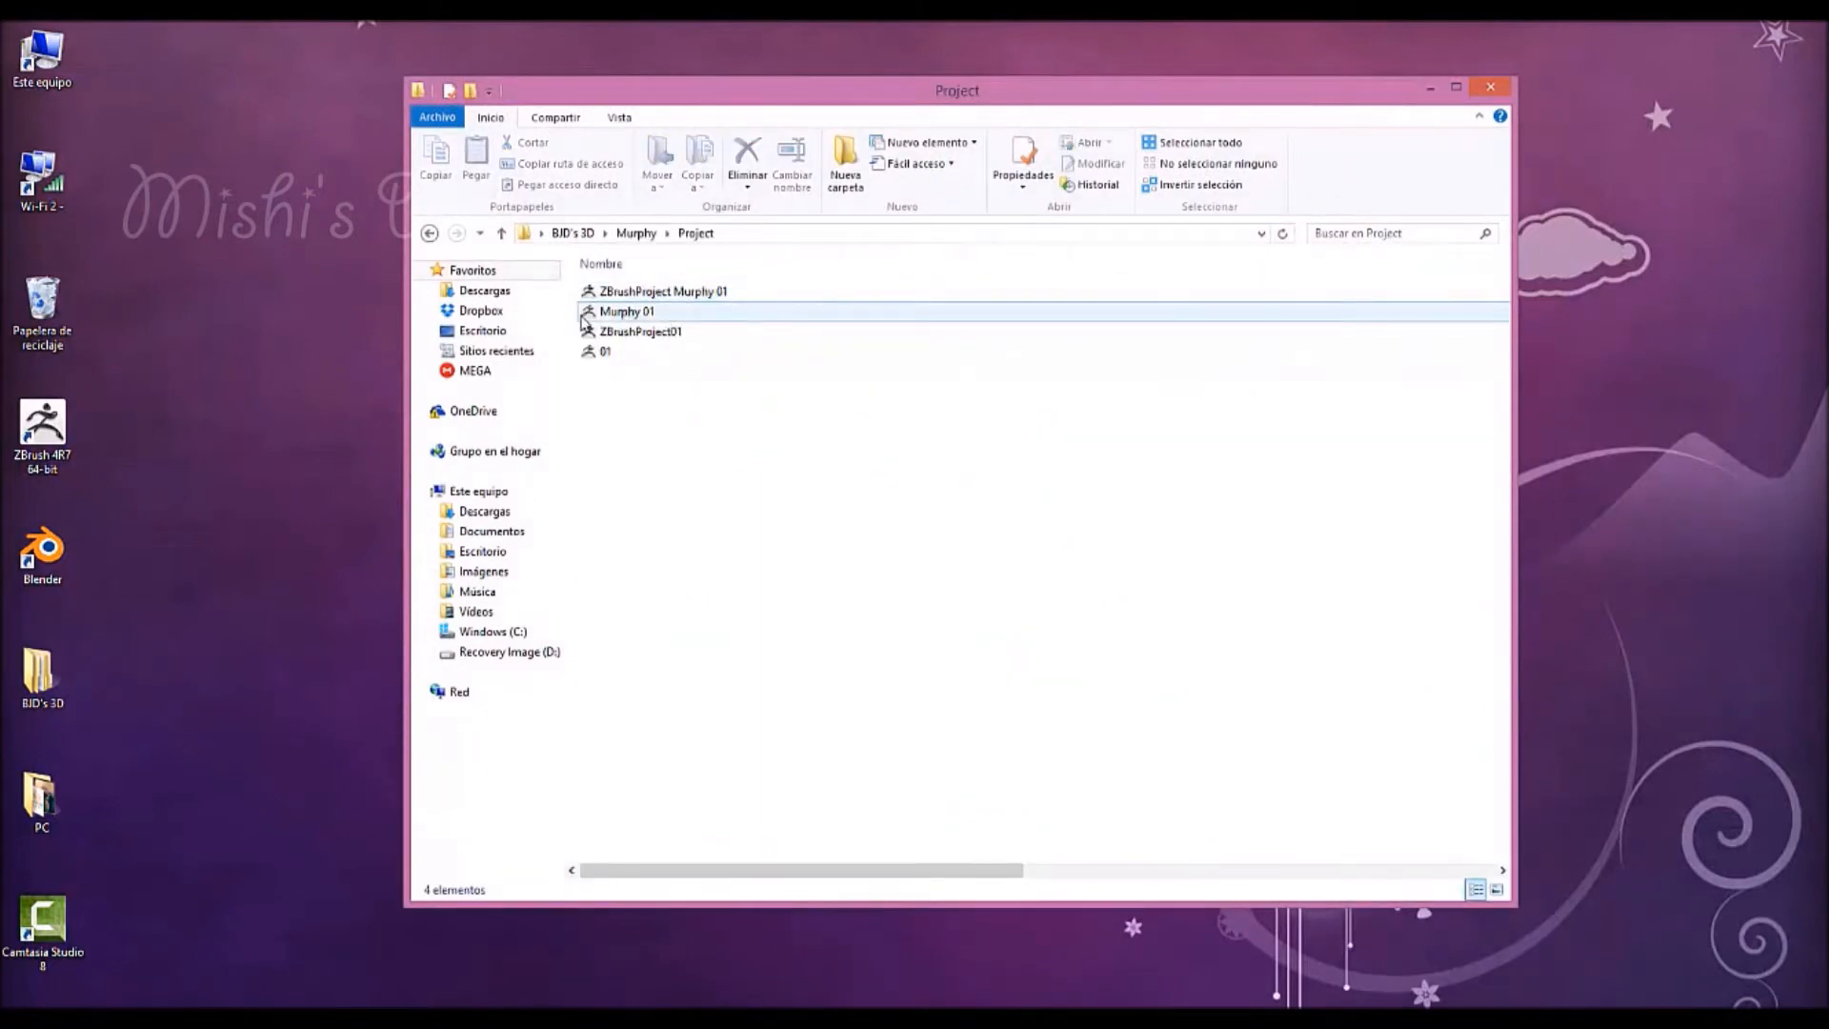
double_click(668, 293)
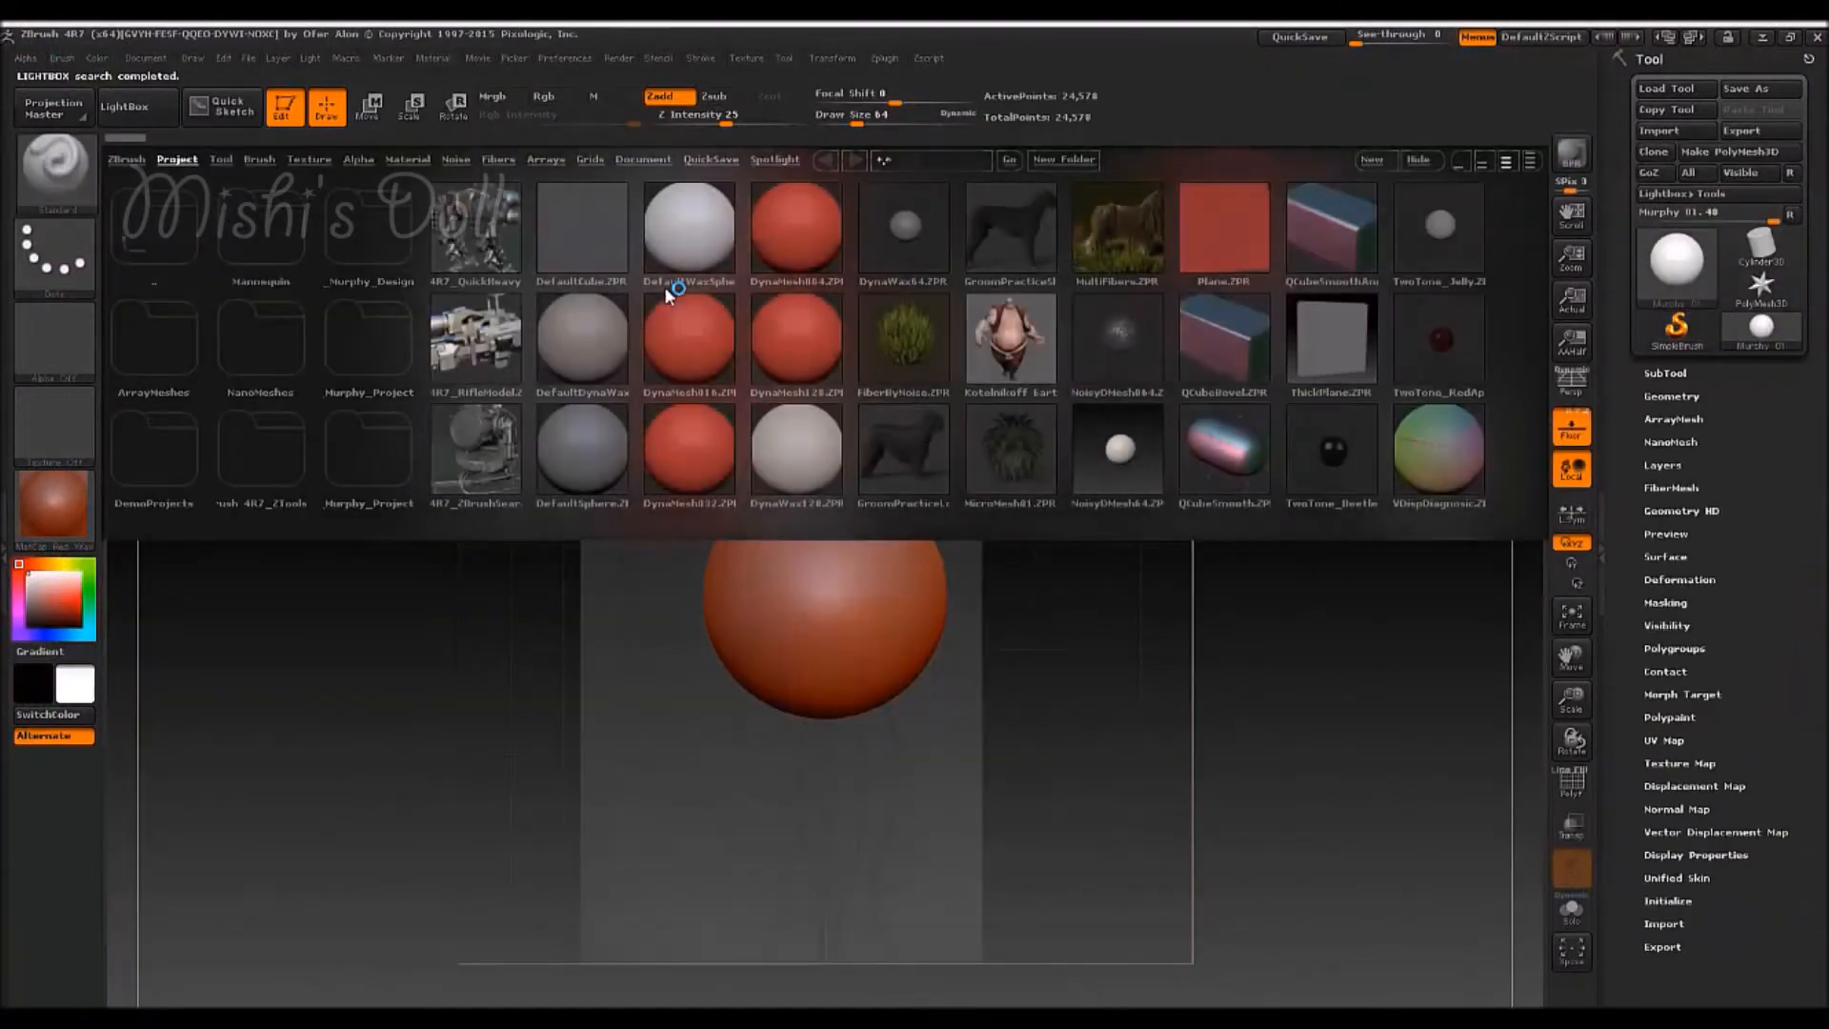
left_click(1715, 200)
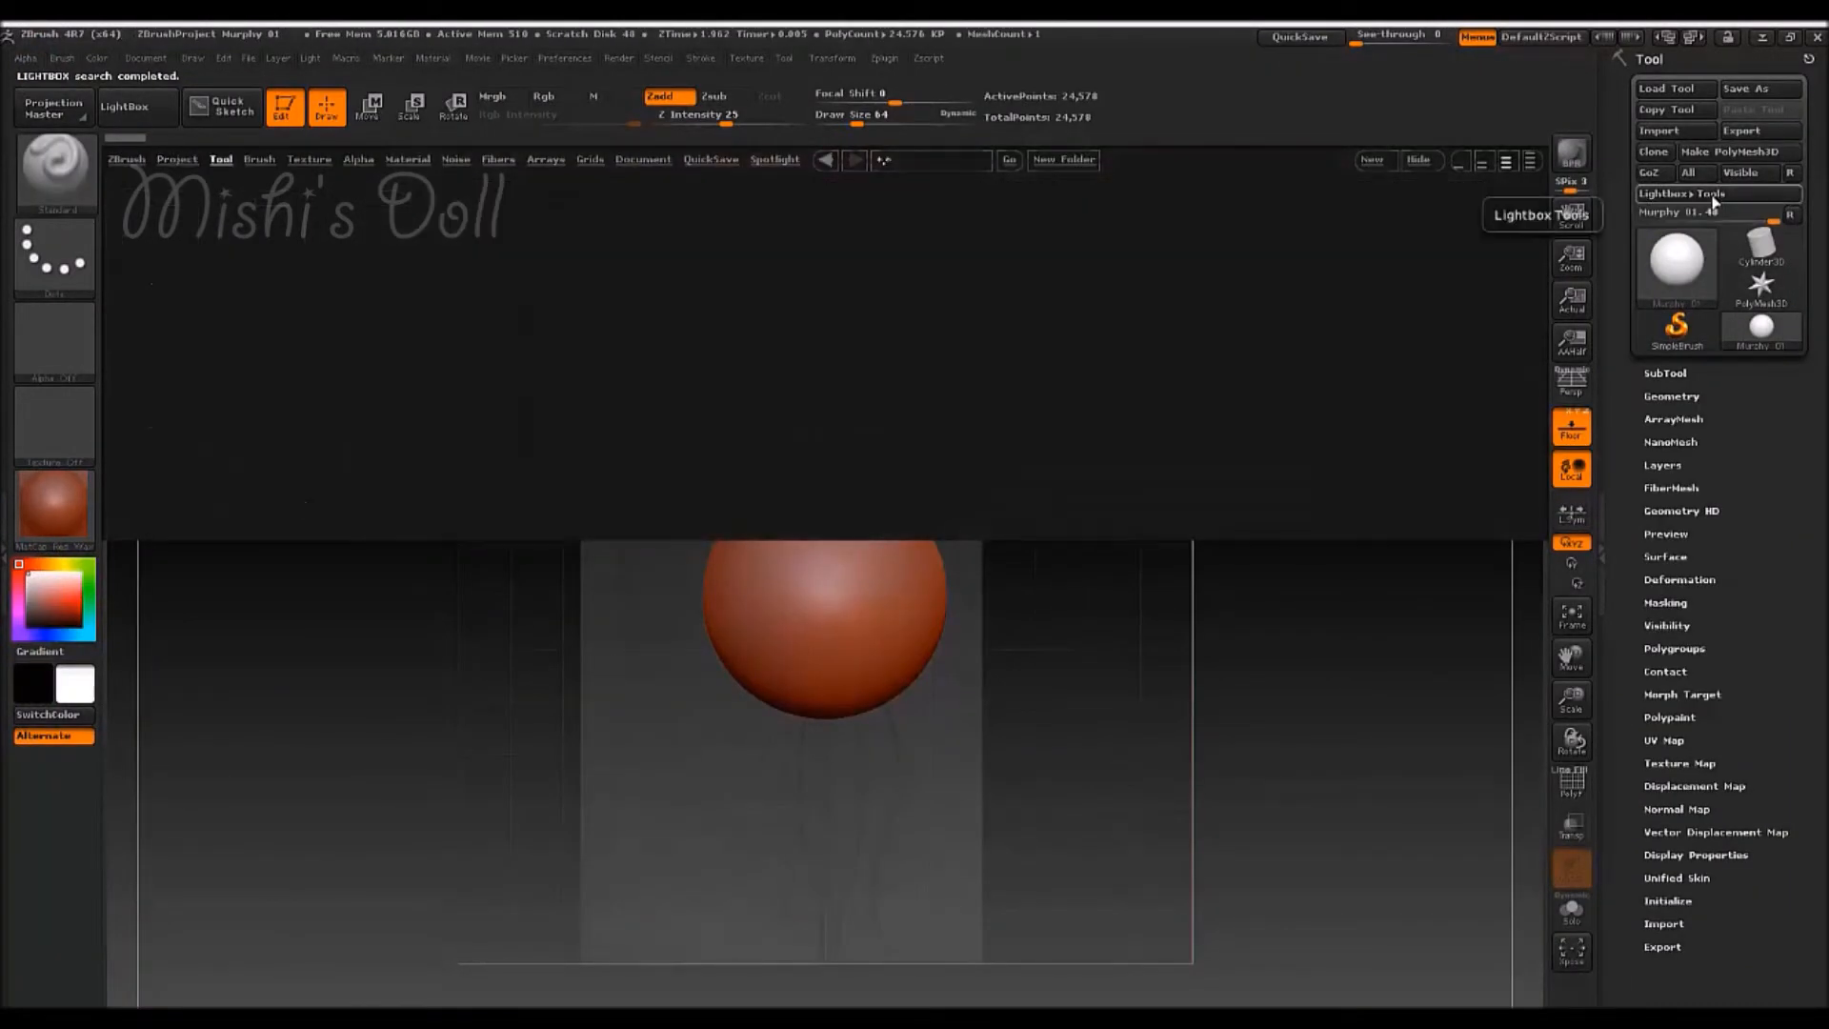
left_click(1716, 200)
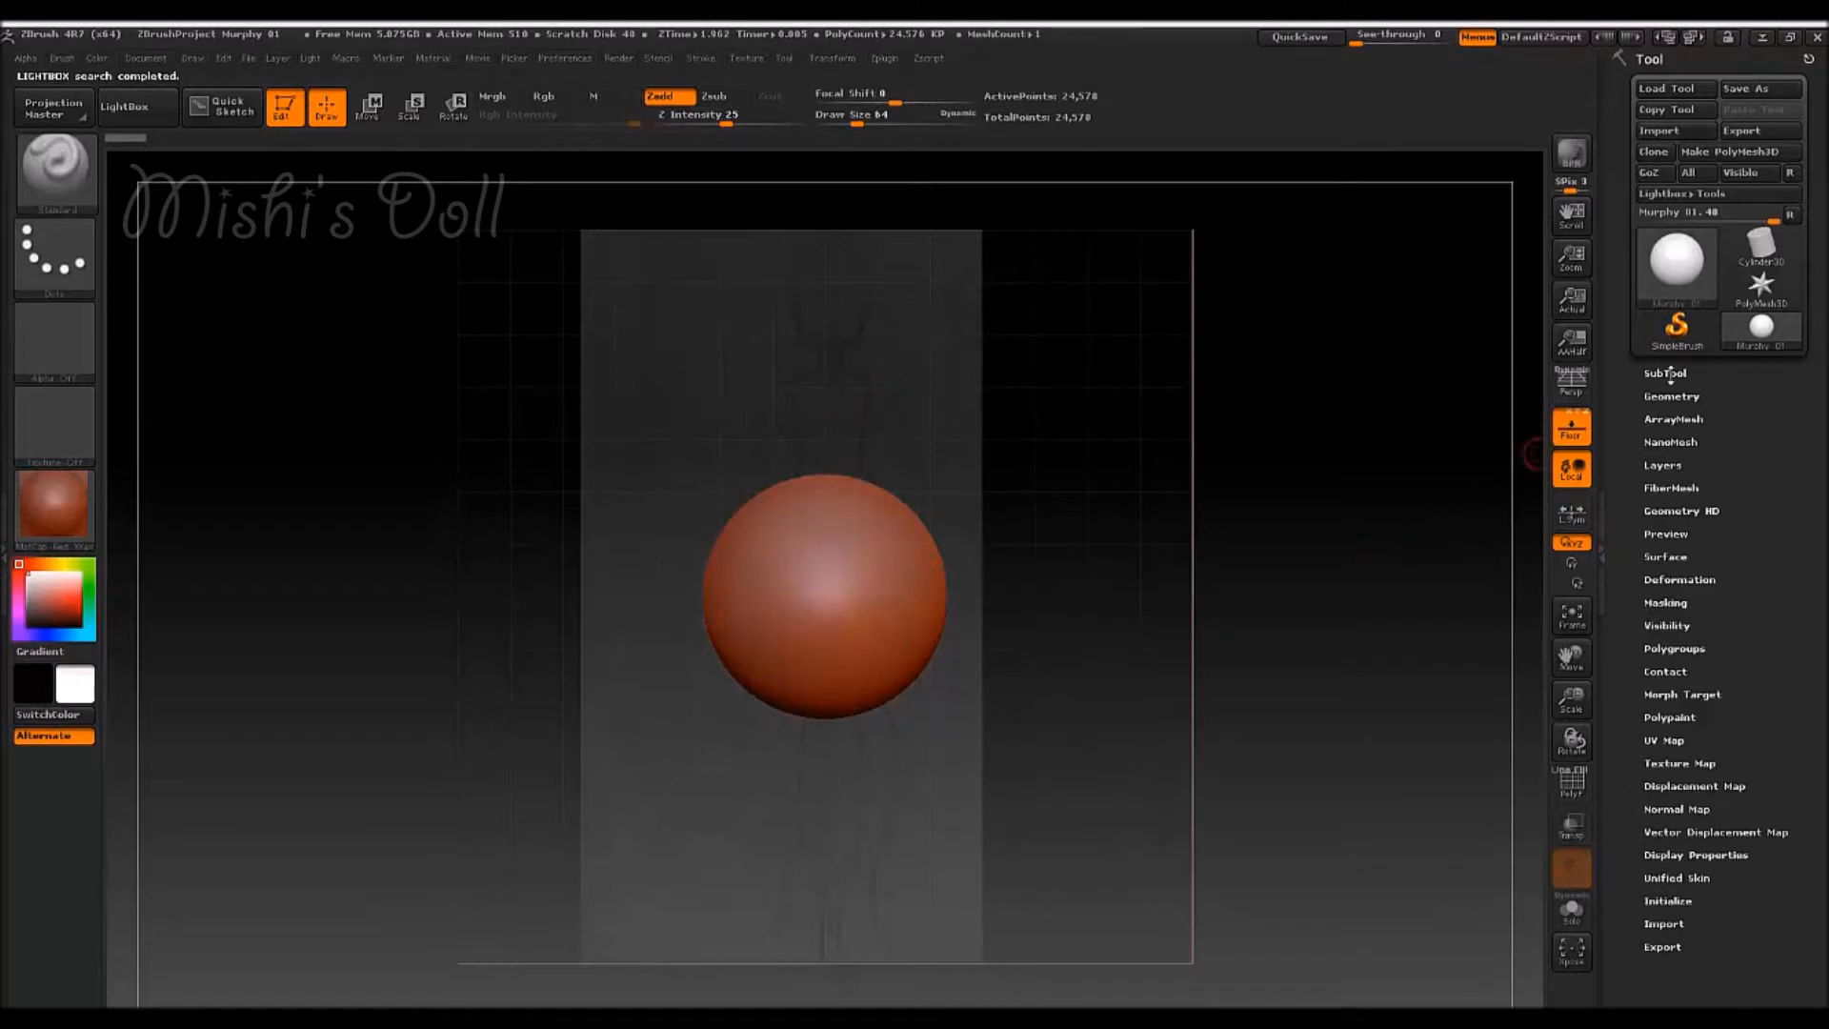
- Insert a ZSphere as a new subtool below the Murphy 01 sphere
left_click(1668, 373)
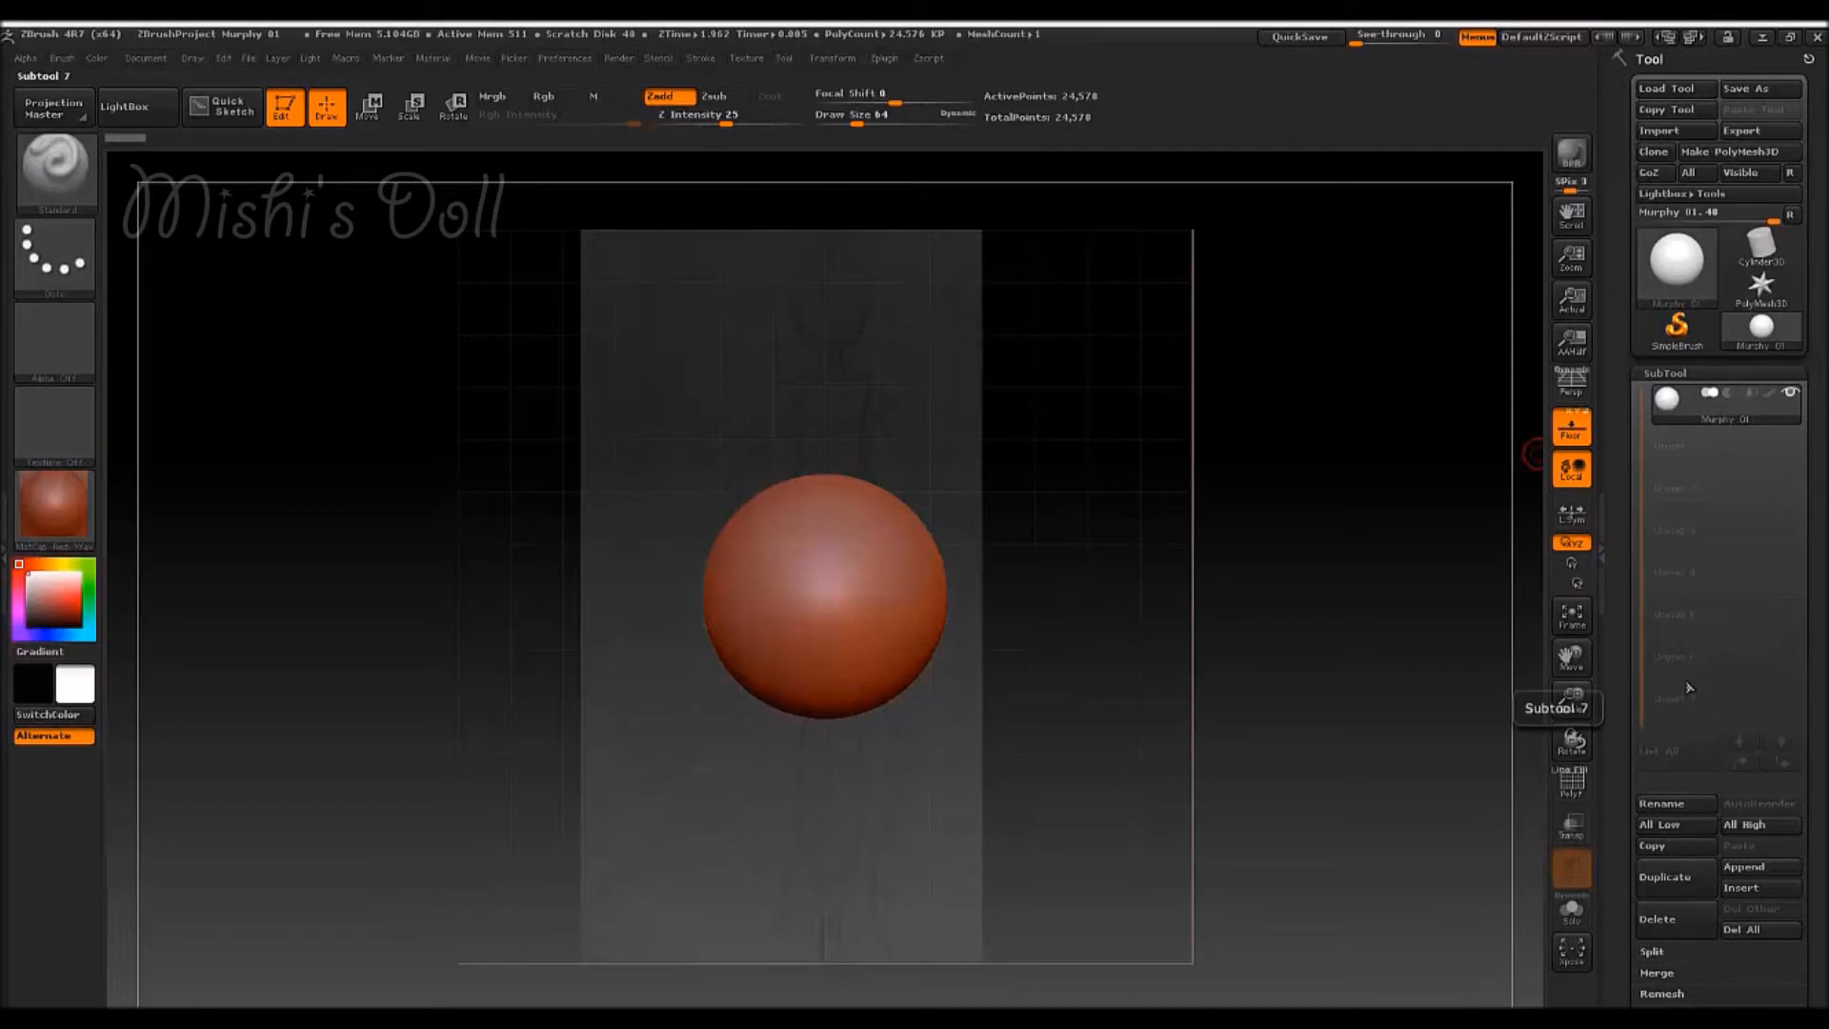
left_click(1763, 890)
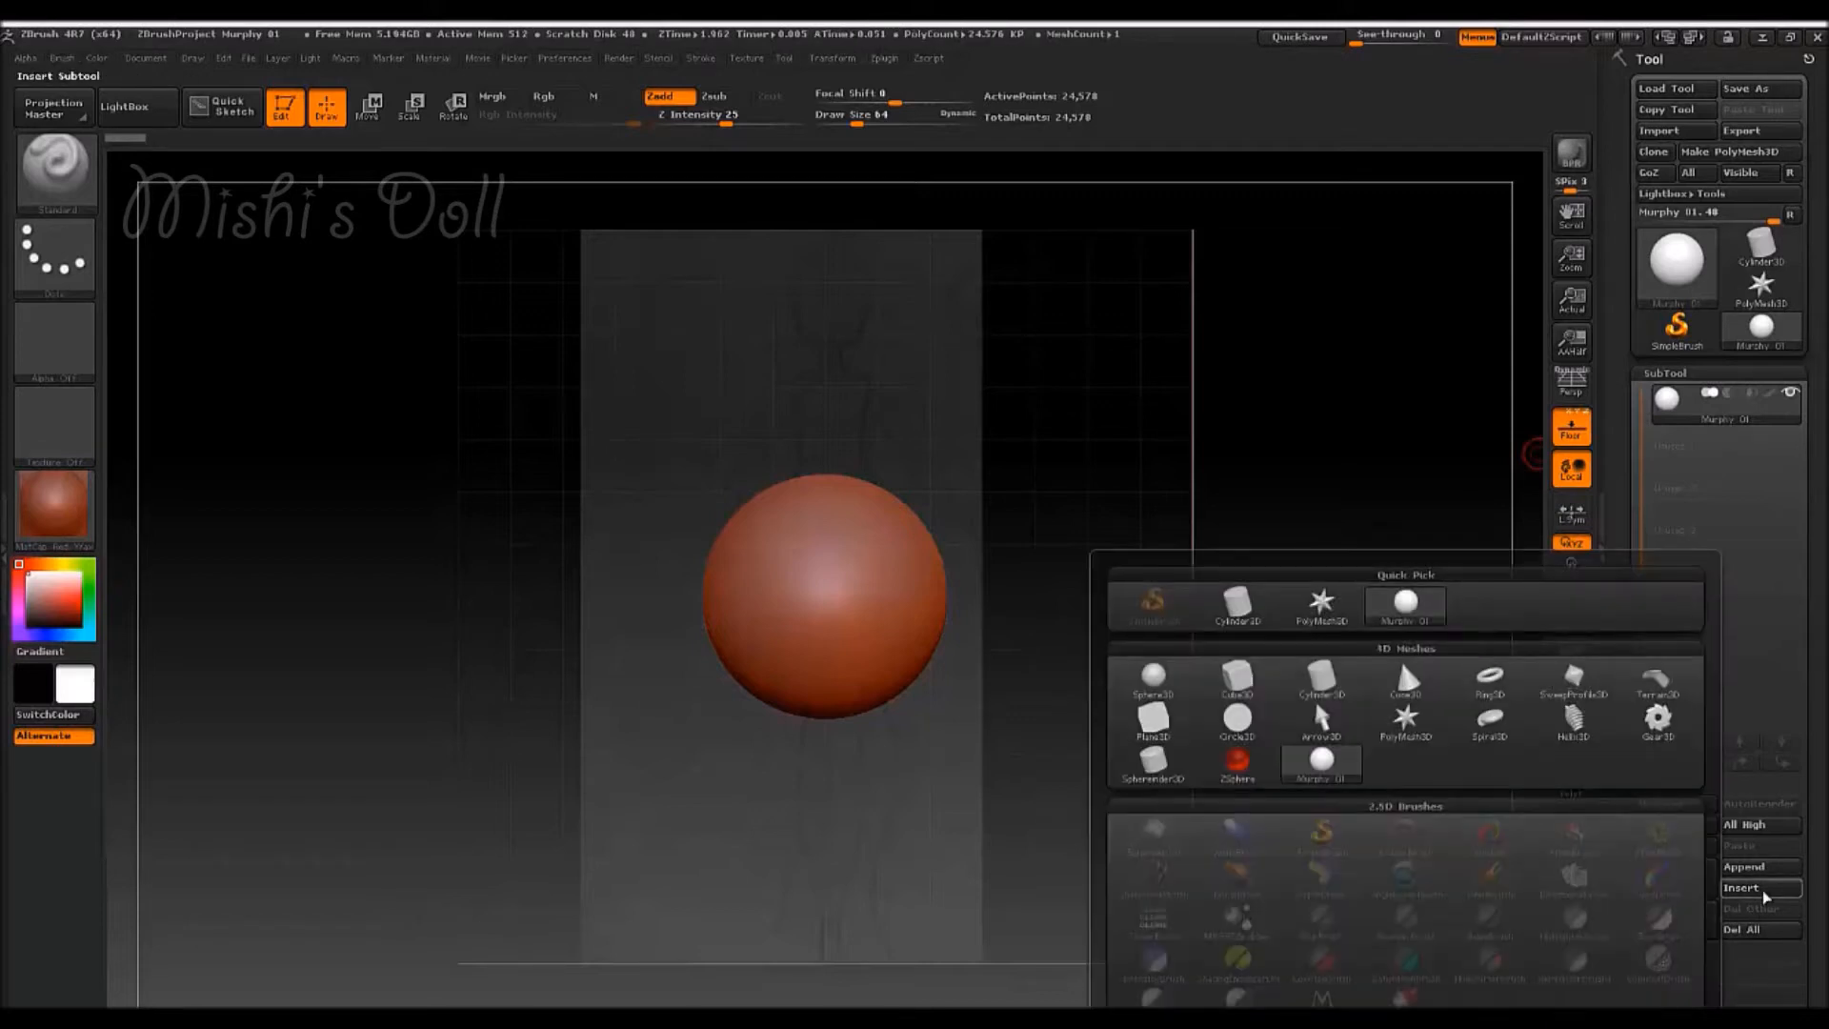
mouse_move(1239, 766)
left_click(1236, 762)
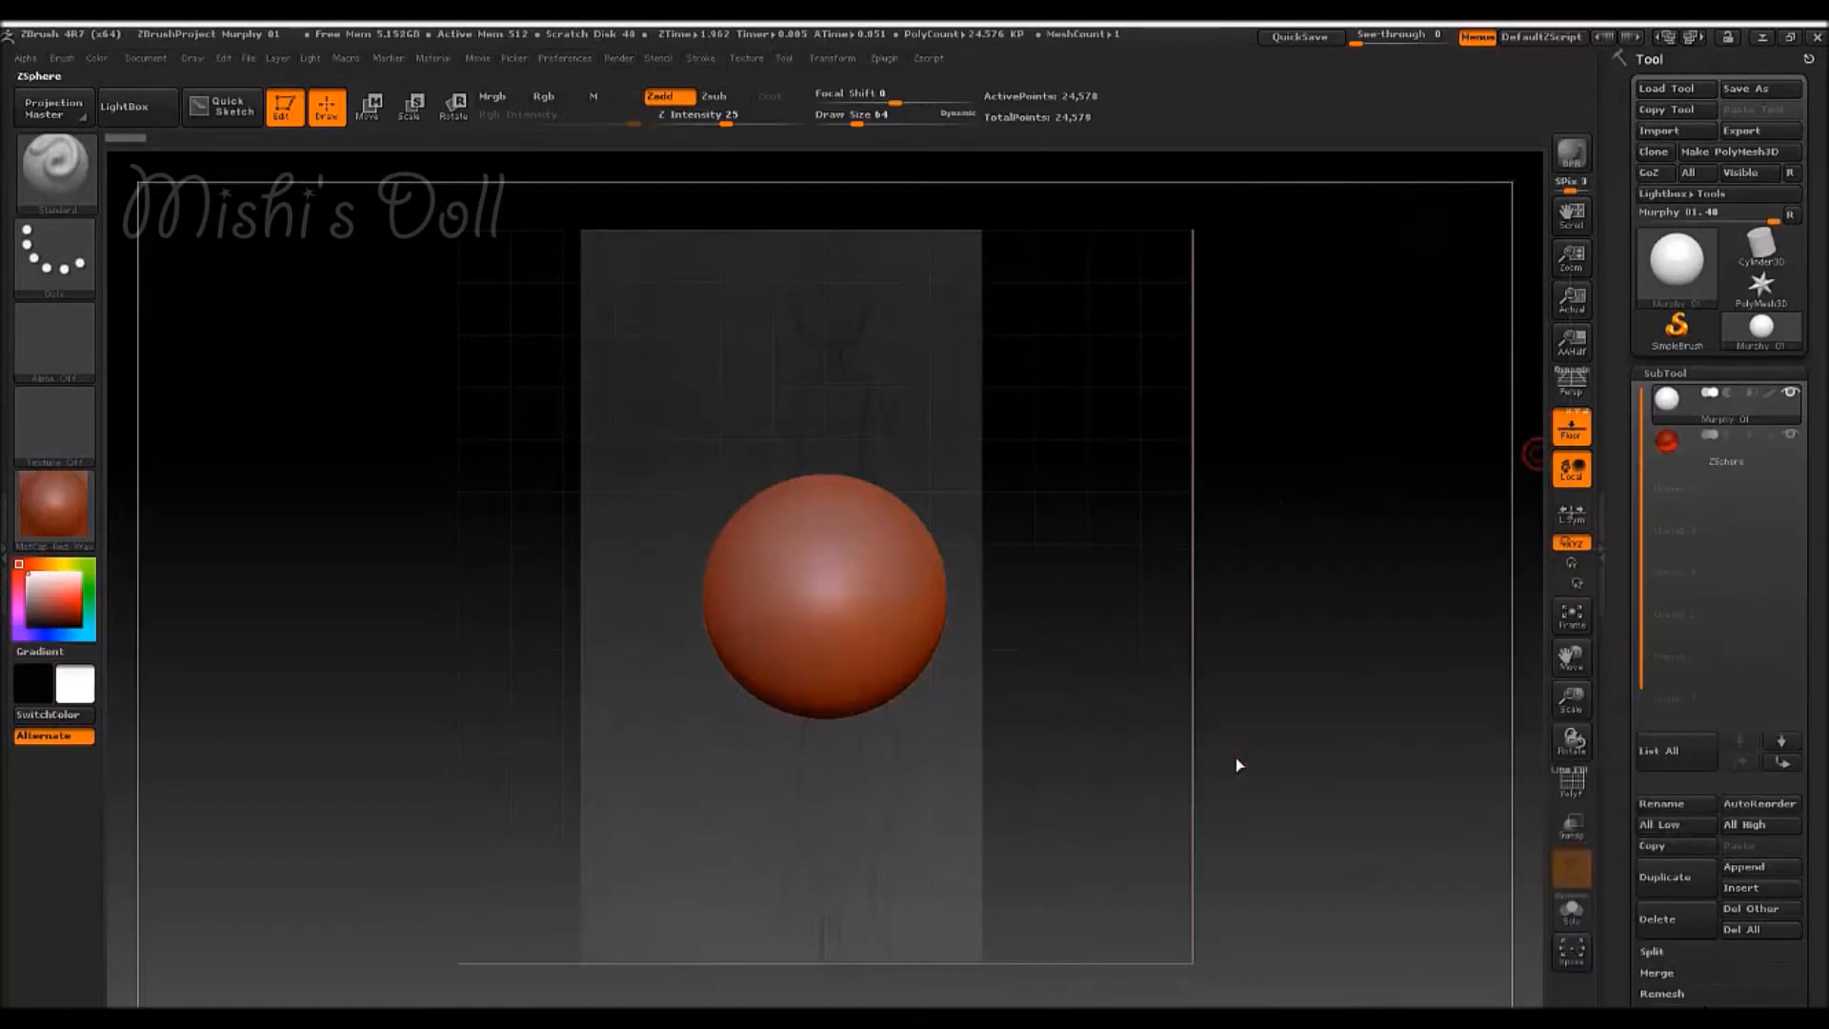
- Make the ZSphere the active subtool and hide the Murphy 01 sphere
mouse_move(1672, 443)
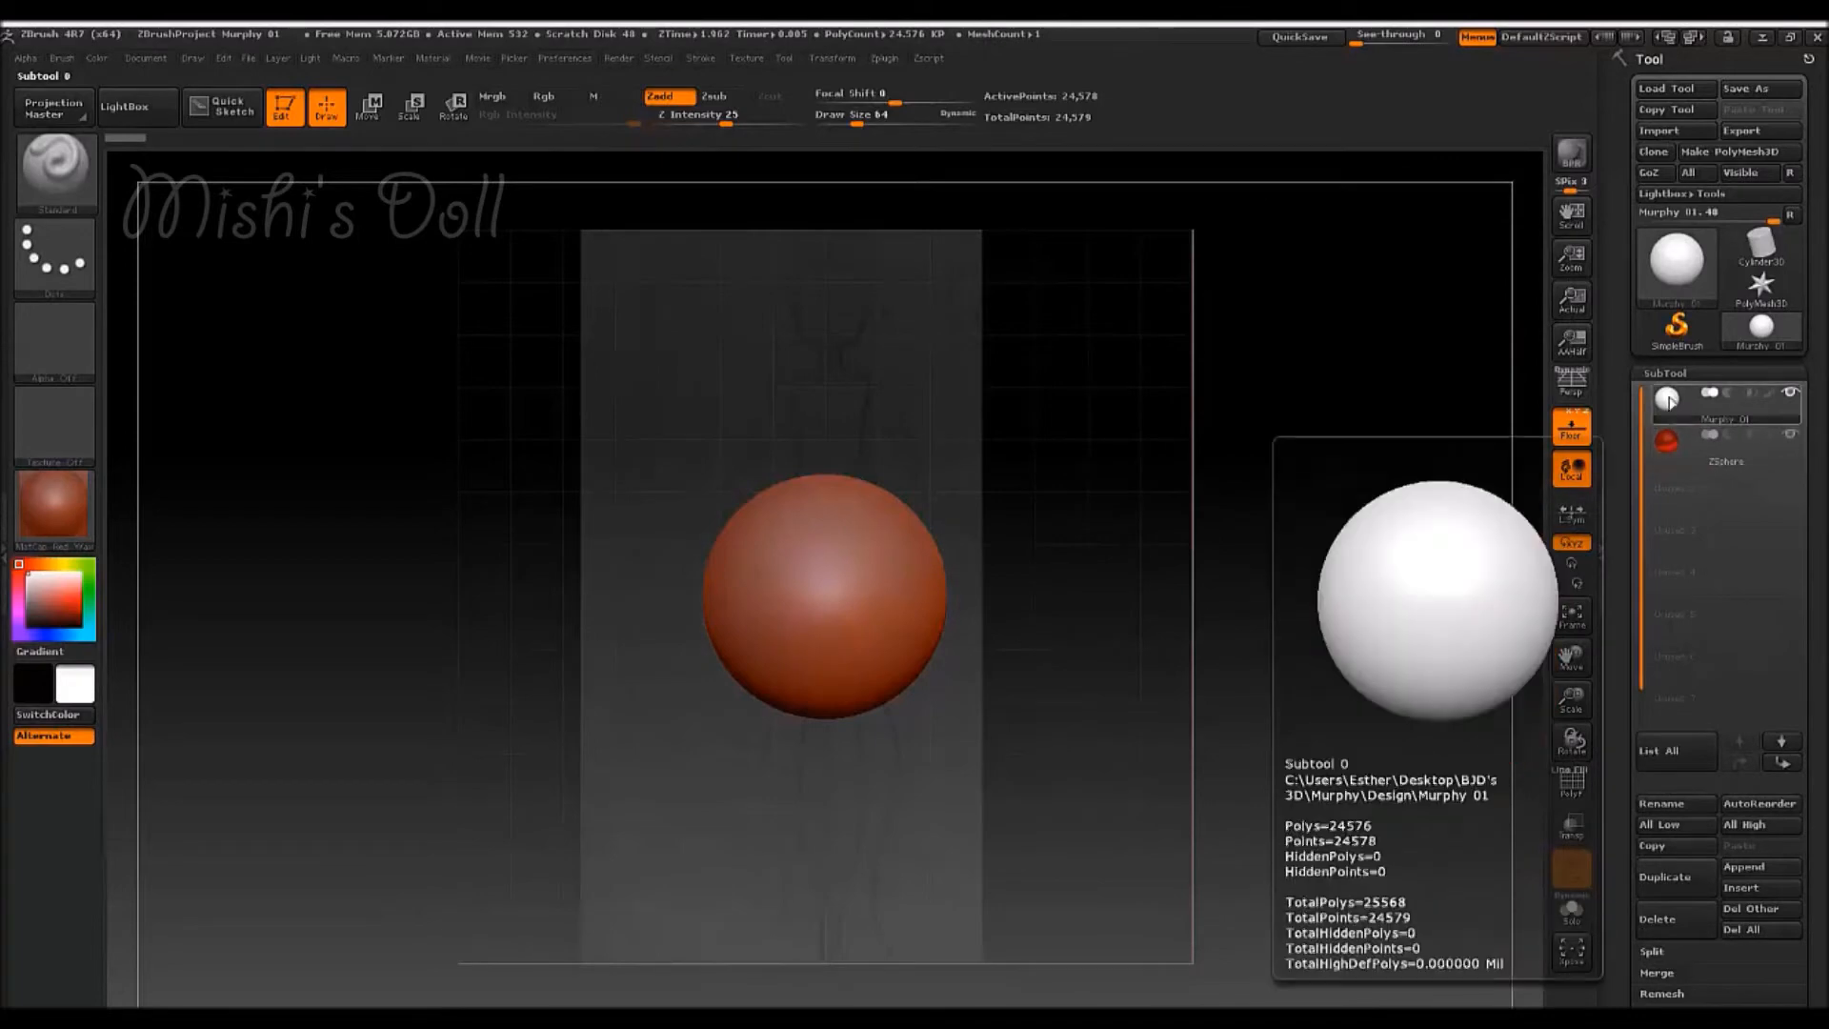
left_click(1793, 392)
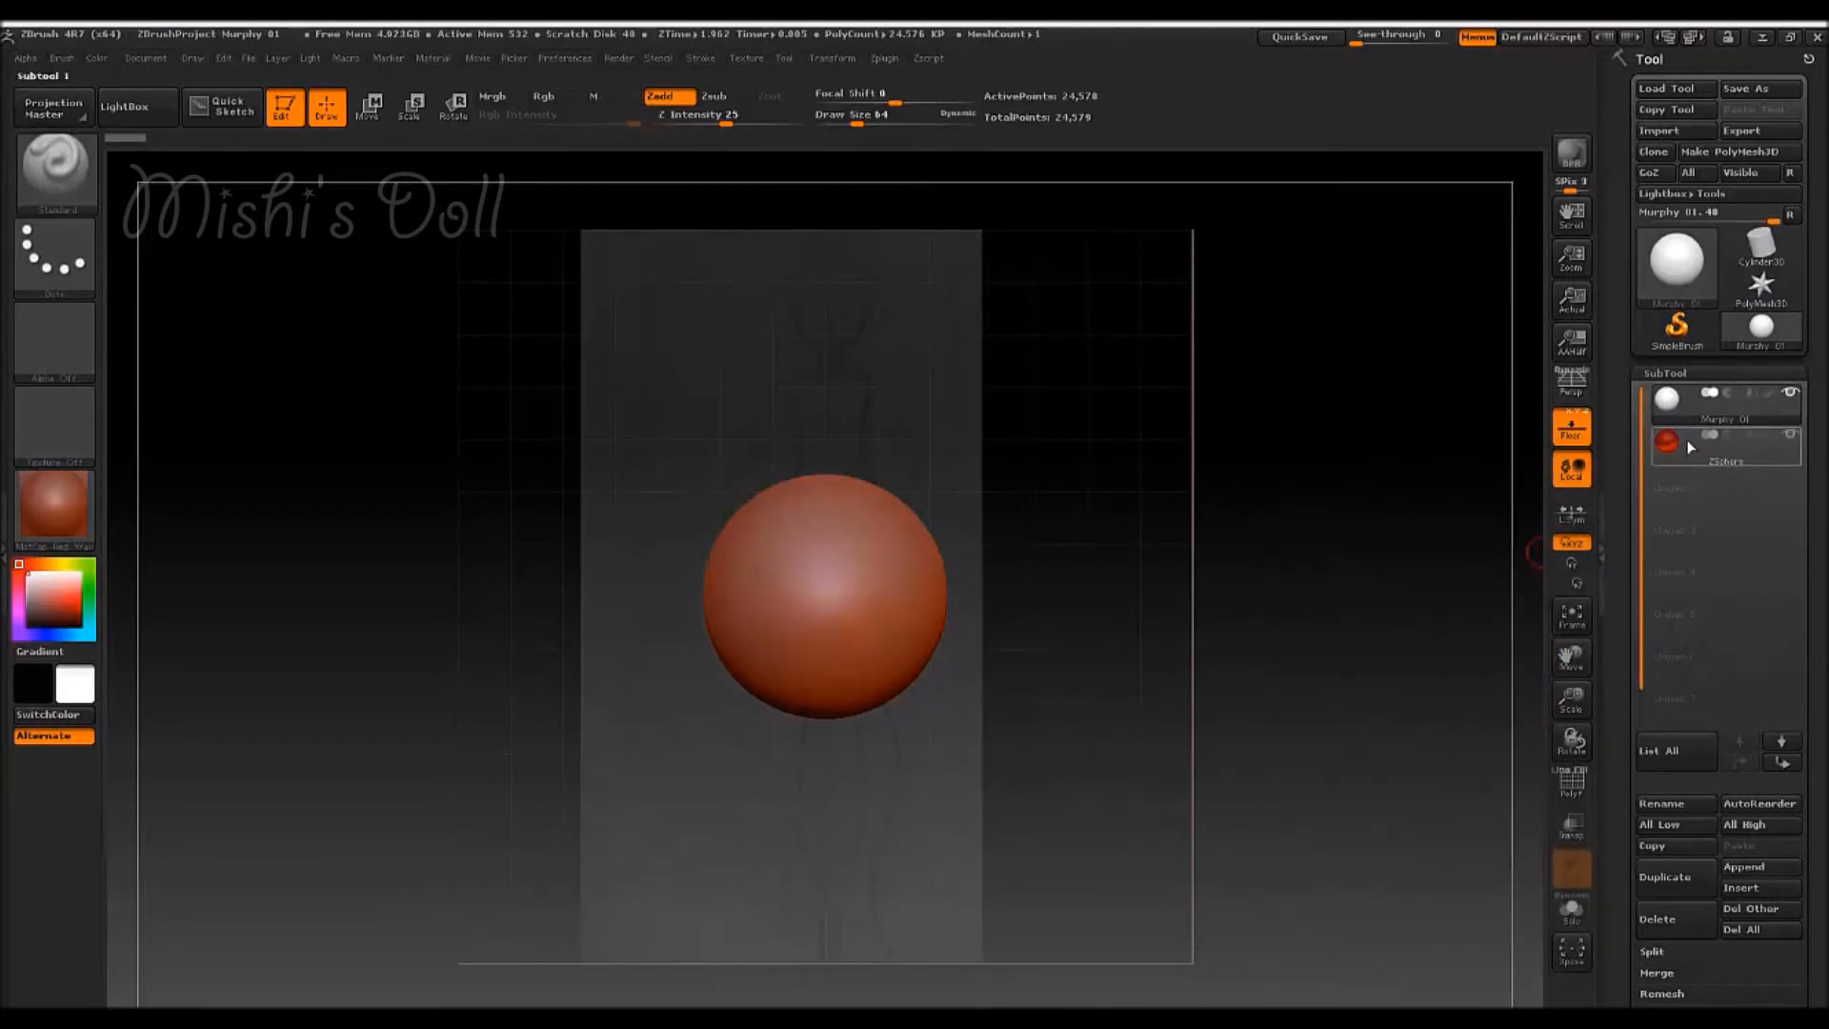
left_click(1794, 392)
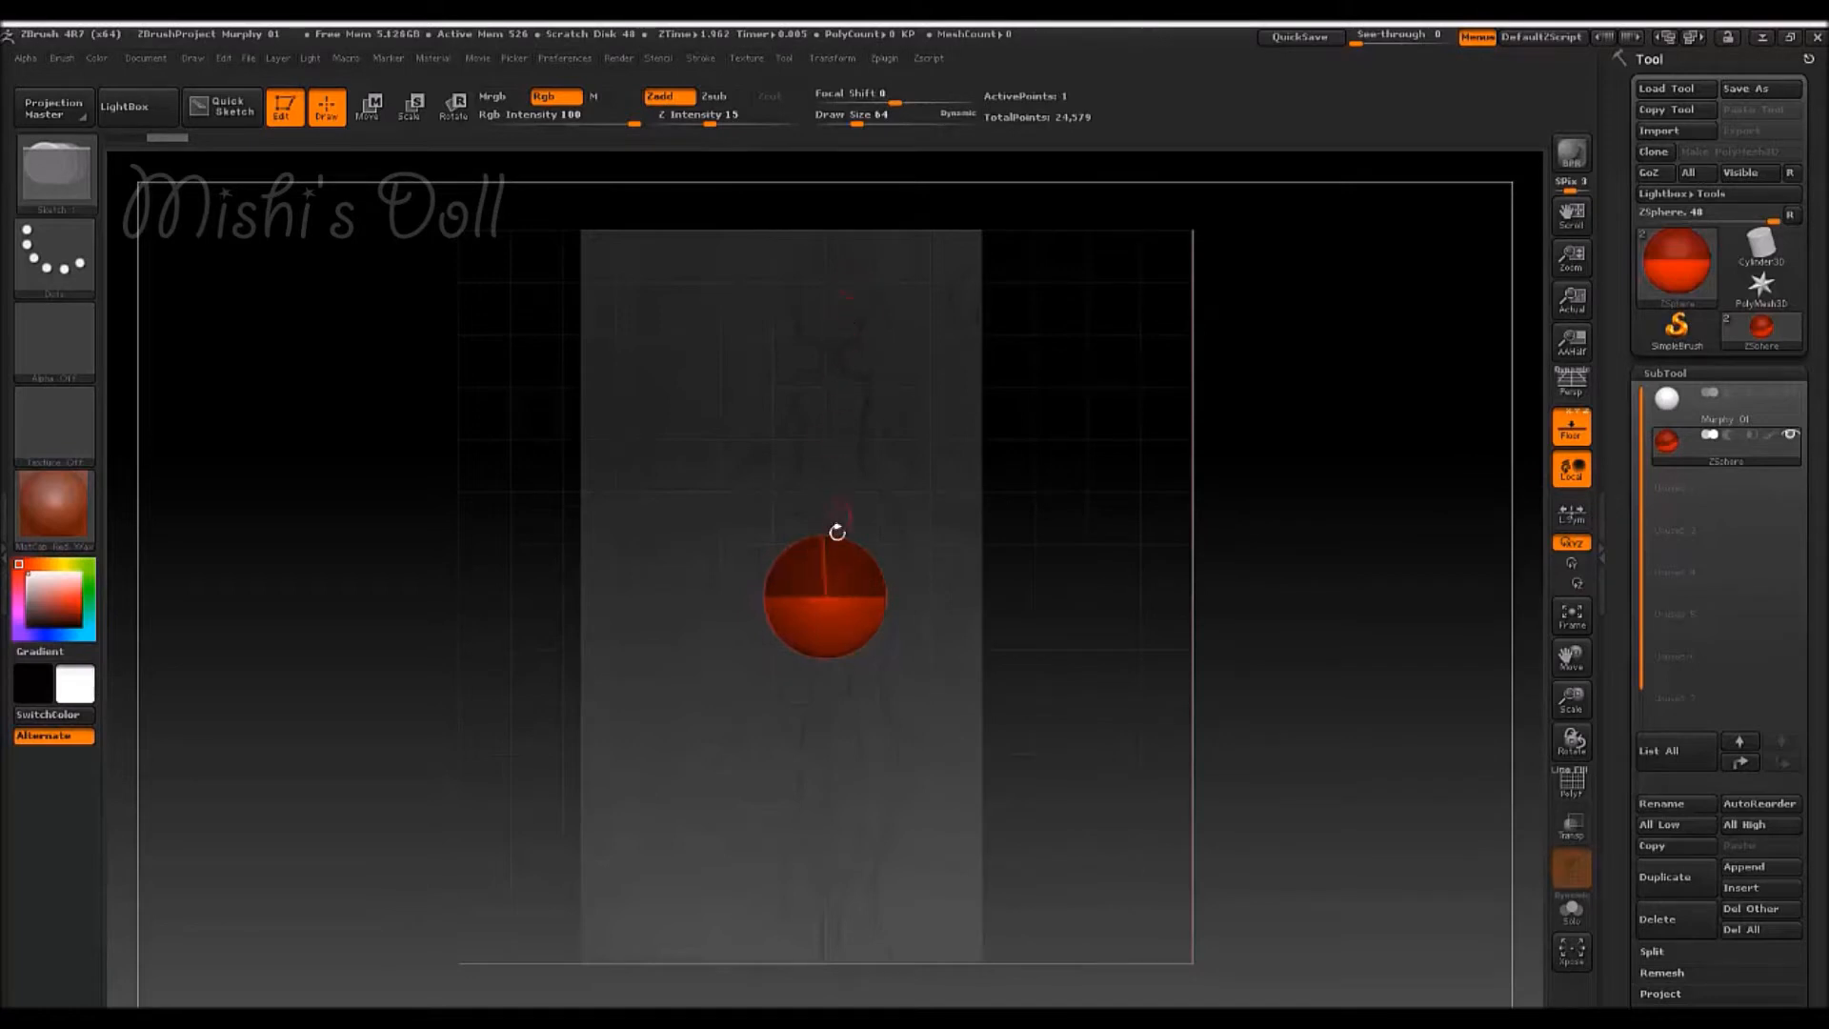
- Move the ZSphere up to the head of the front reference drawing and scale it down to the head's size
left_click(372, 109)
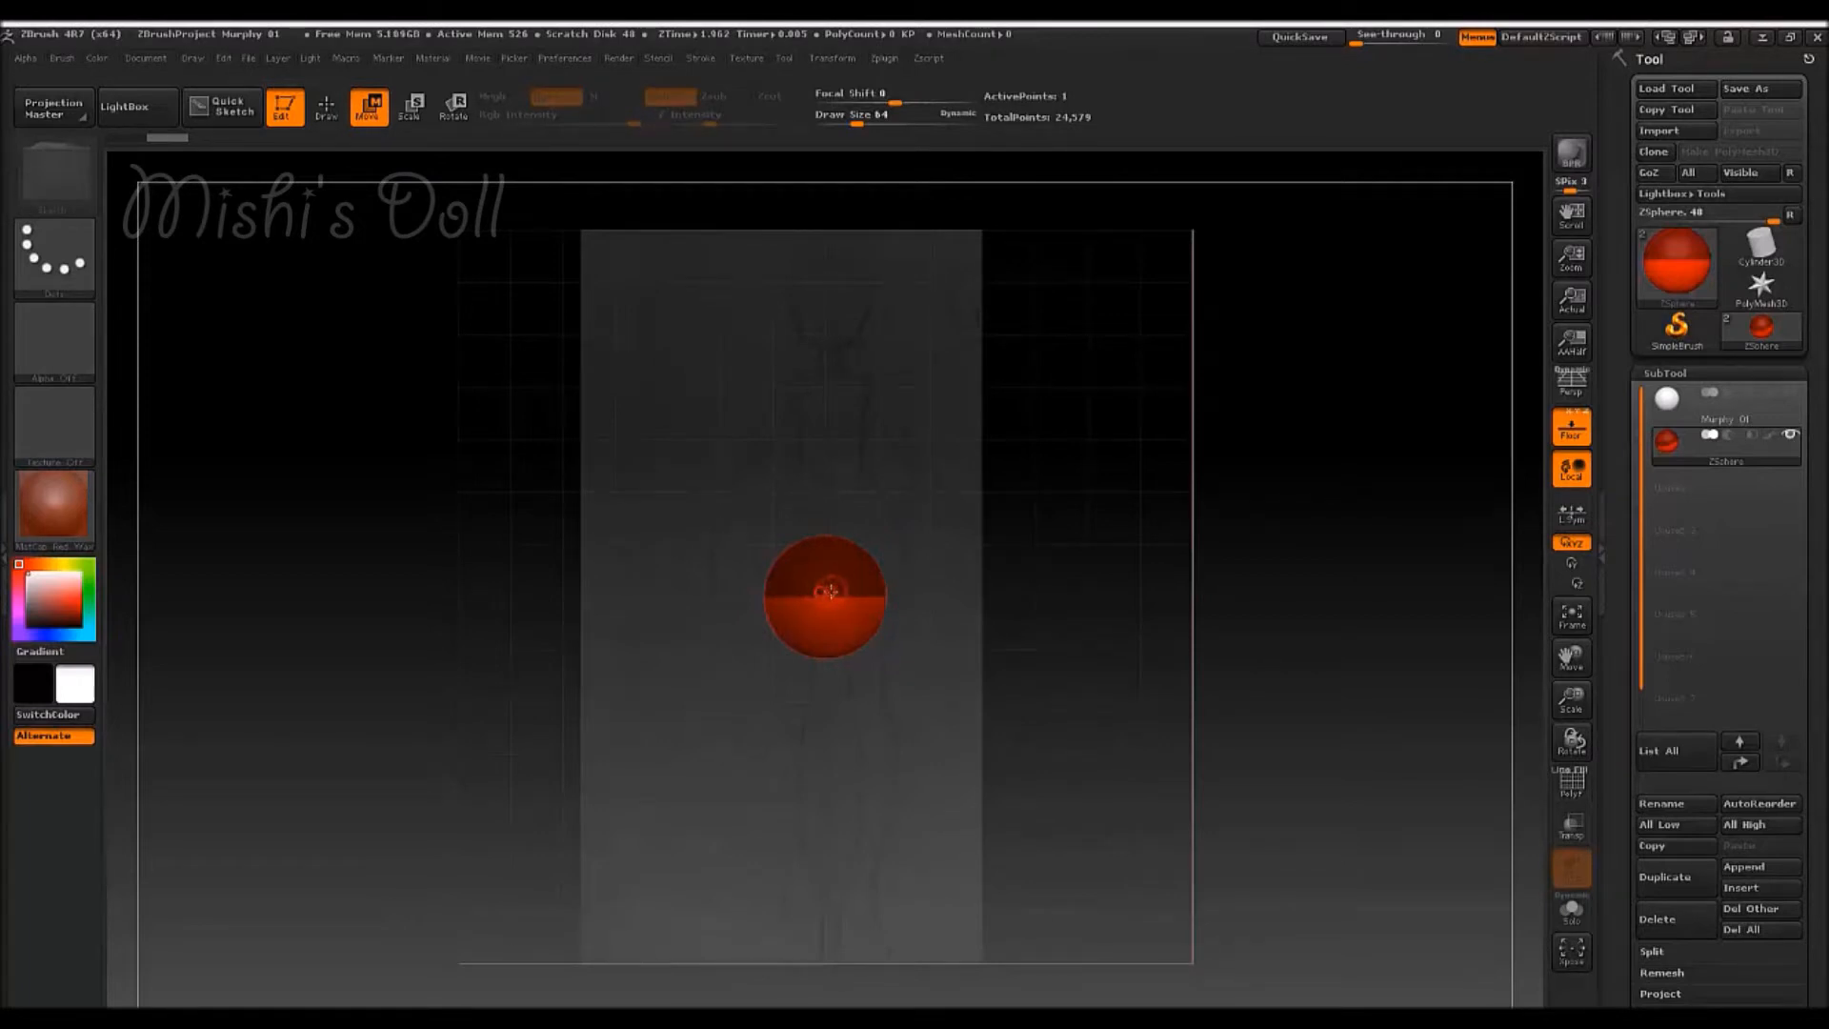
left_click_drag(824, 577, 825, 315)
left_click(411, 107)
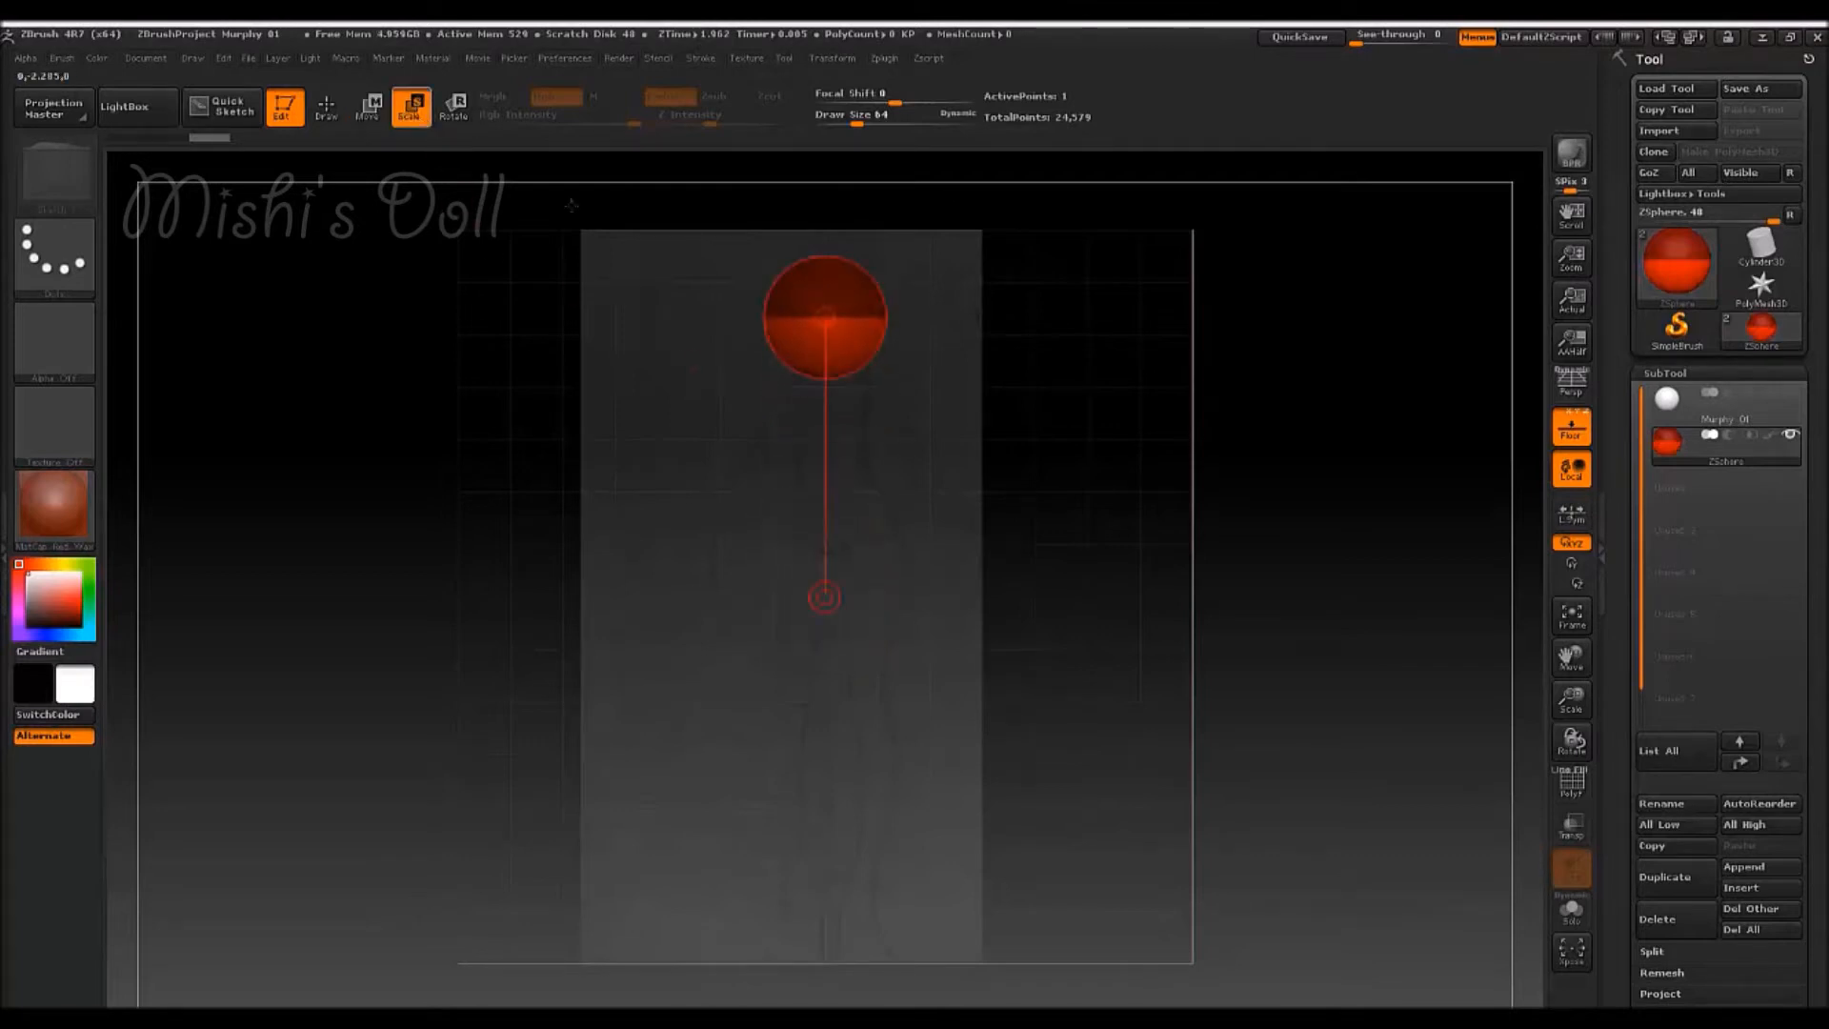
left_click_drag(824, 302, 799, 266)
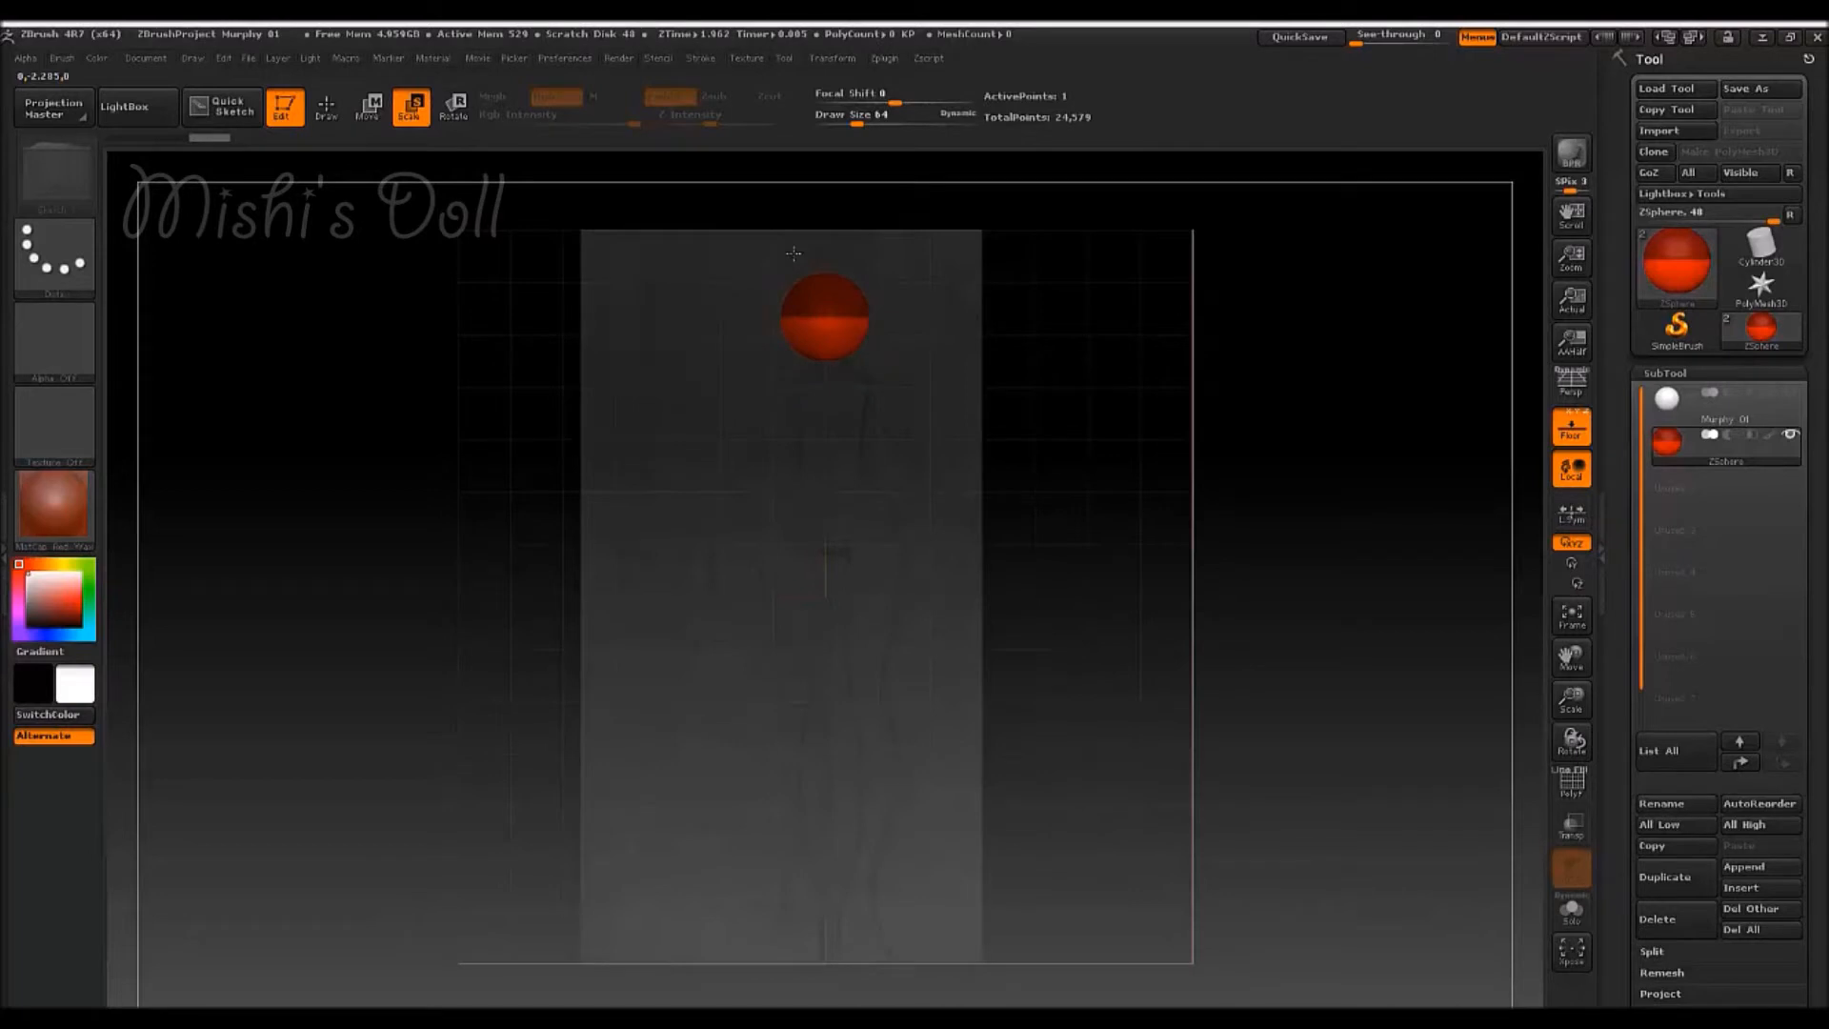
left_click(370, 106)
left_click_drag(825, 320, 825, 304)
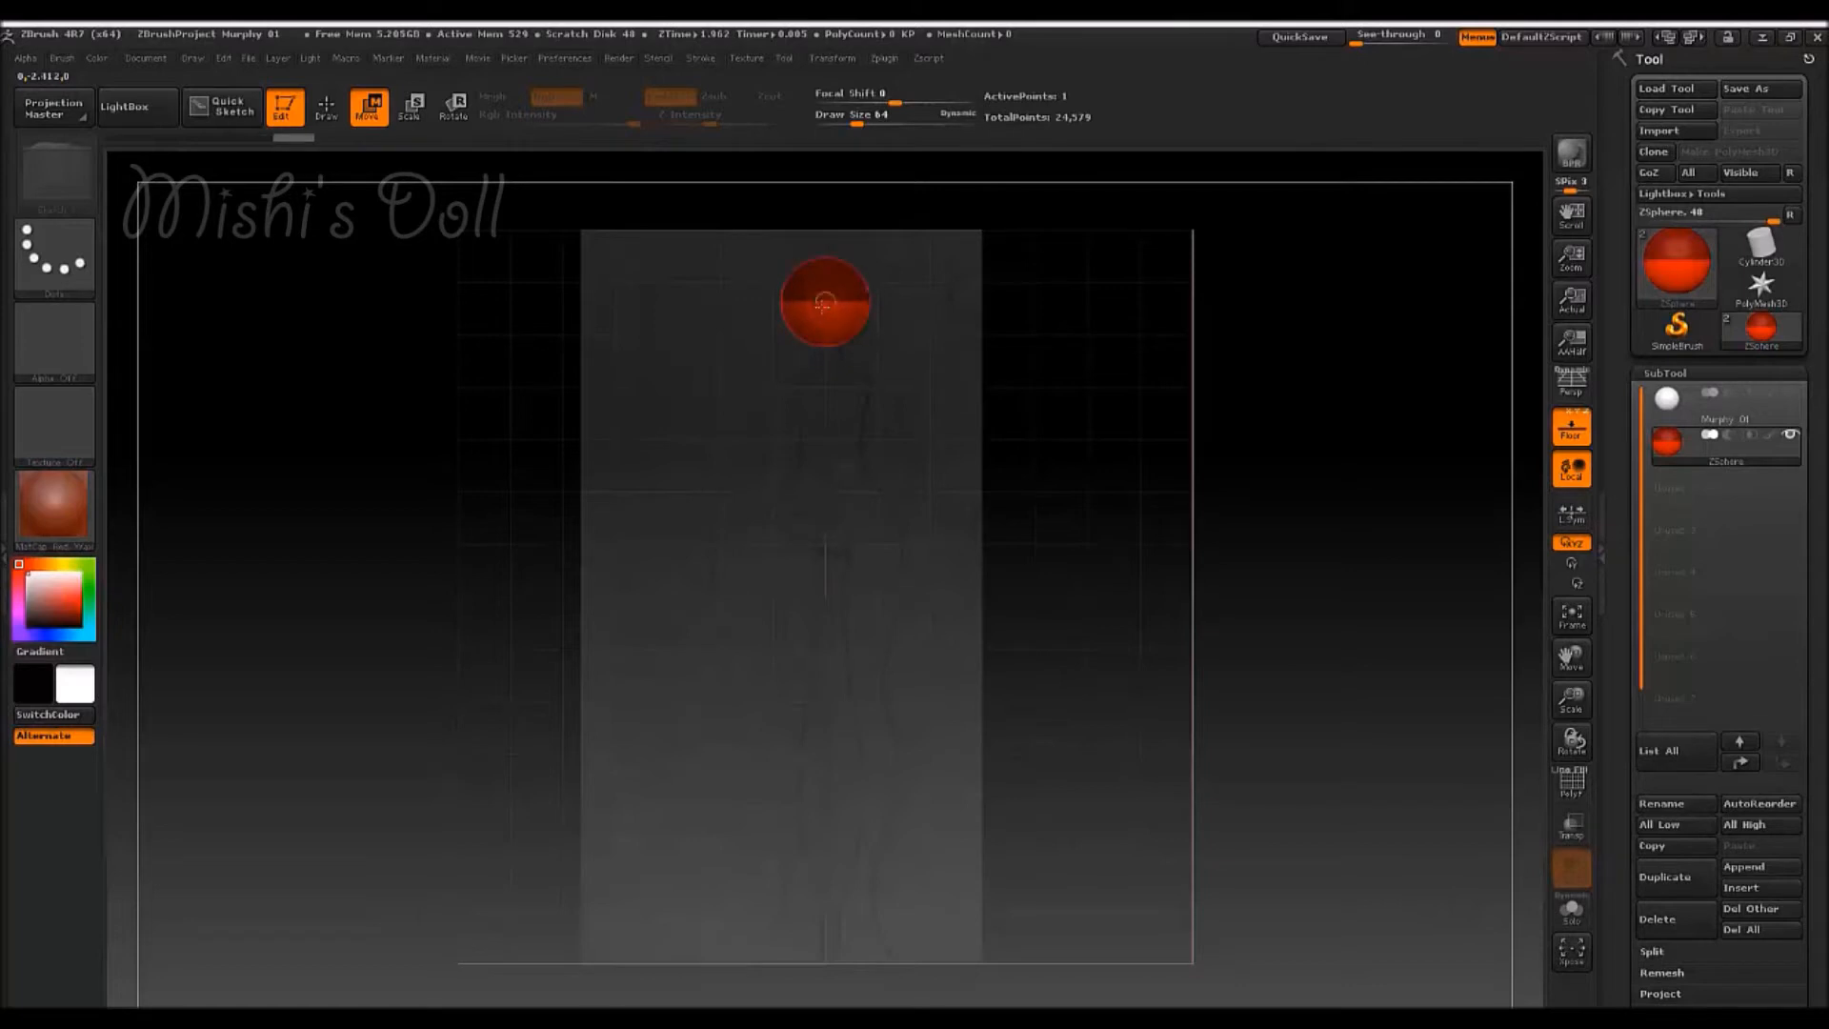
- In the side view, scale the ZSphere down slightly and nudge it up to fit the head of the reference drawing
left_click_drag(713, 445, 806, 448)
left_click_drag(1075, 464, 1070, 470, "shift")
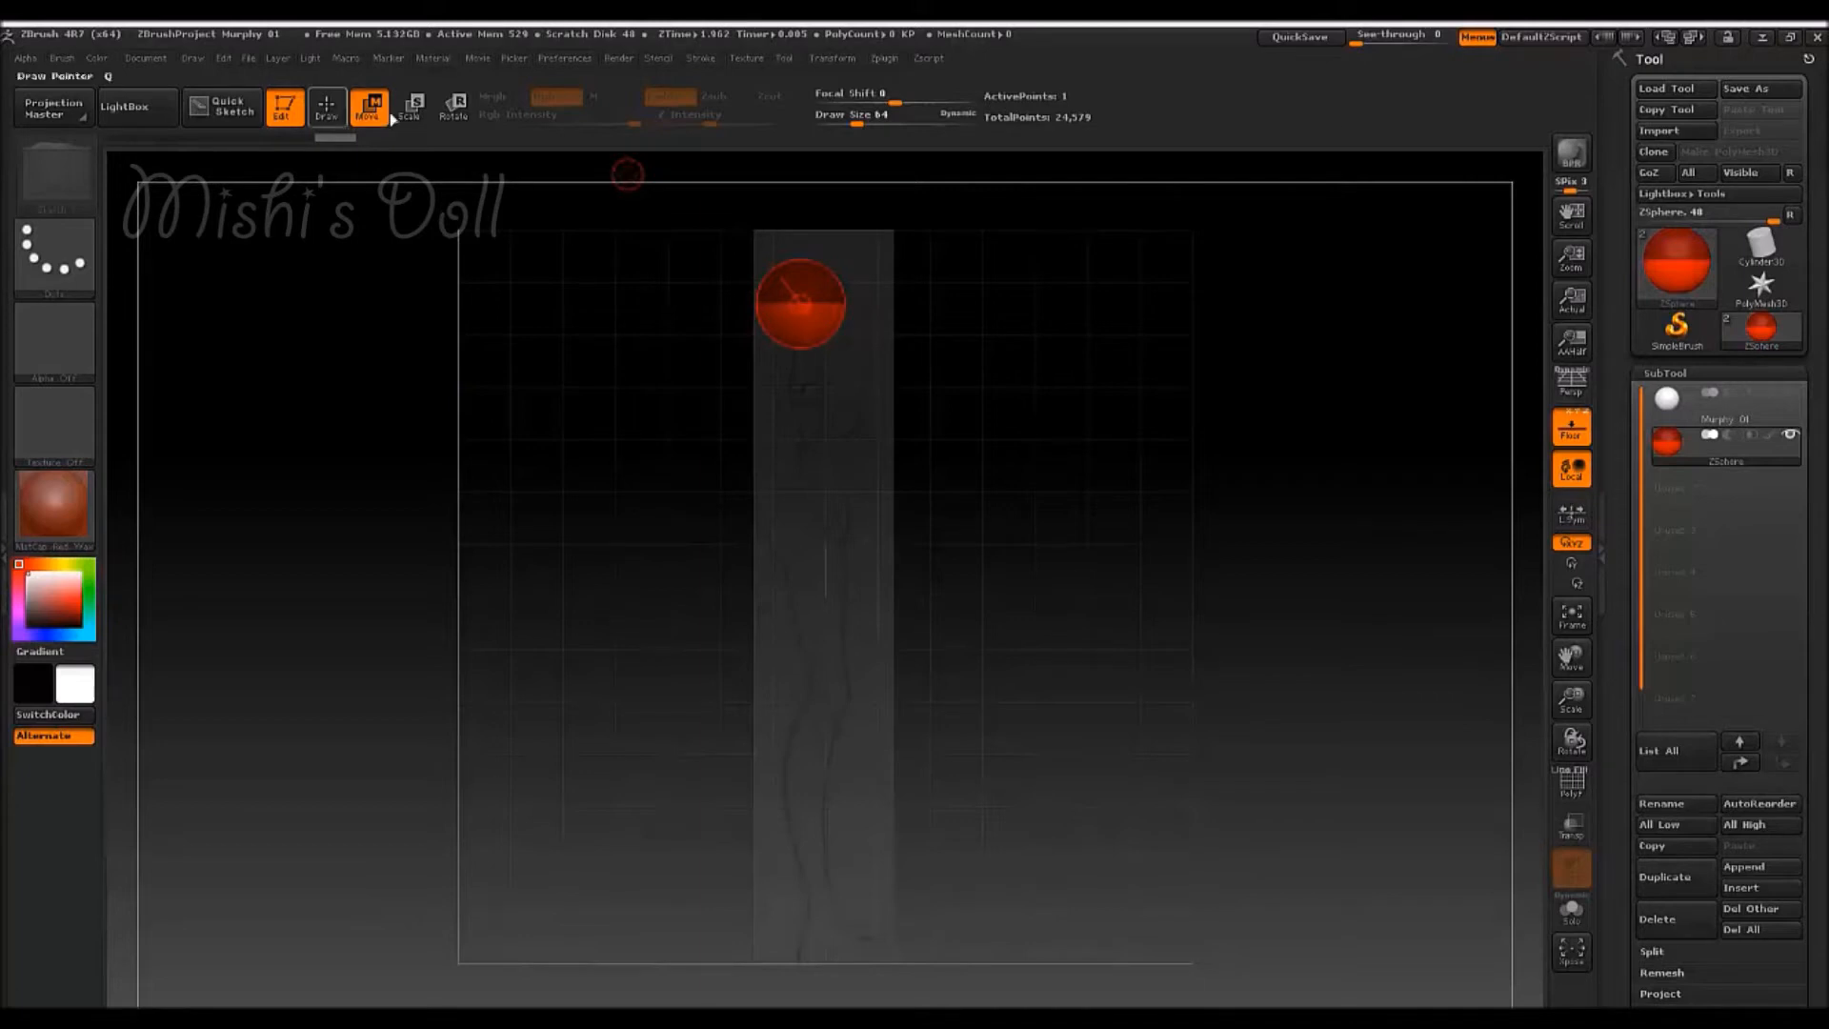
key("e")
left_click_drag(816, 345, 810, 335)
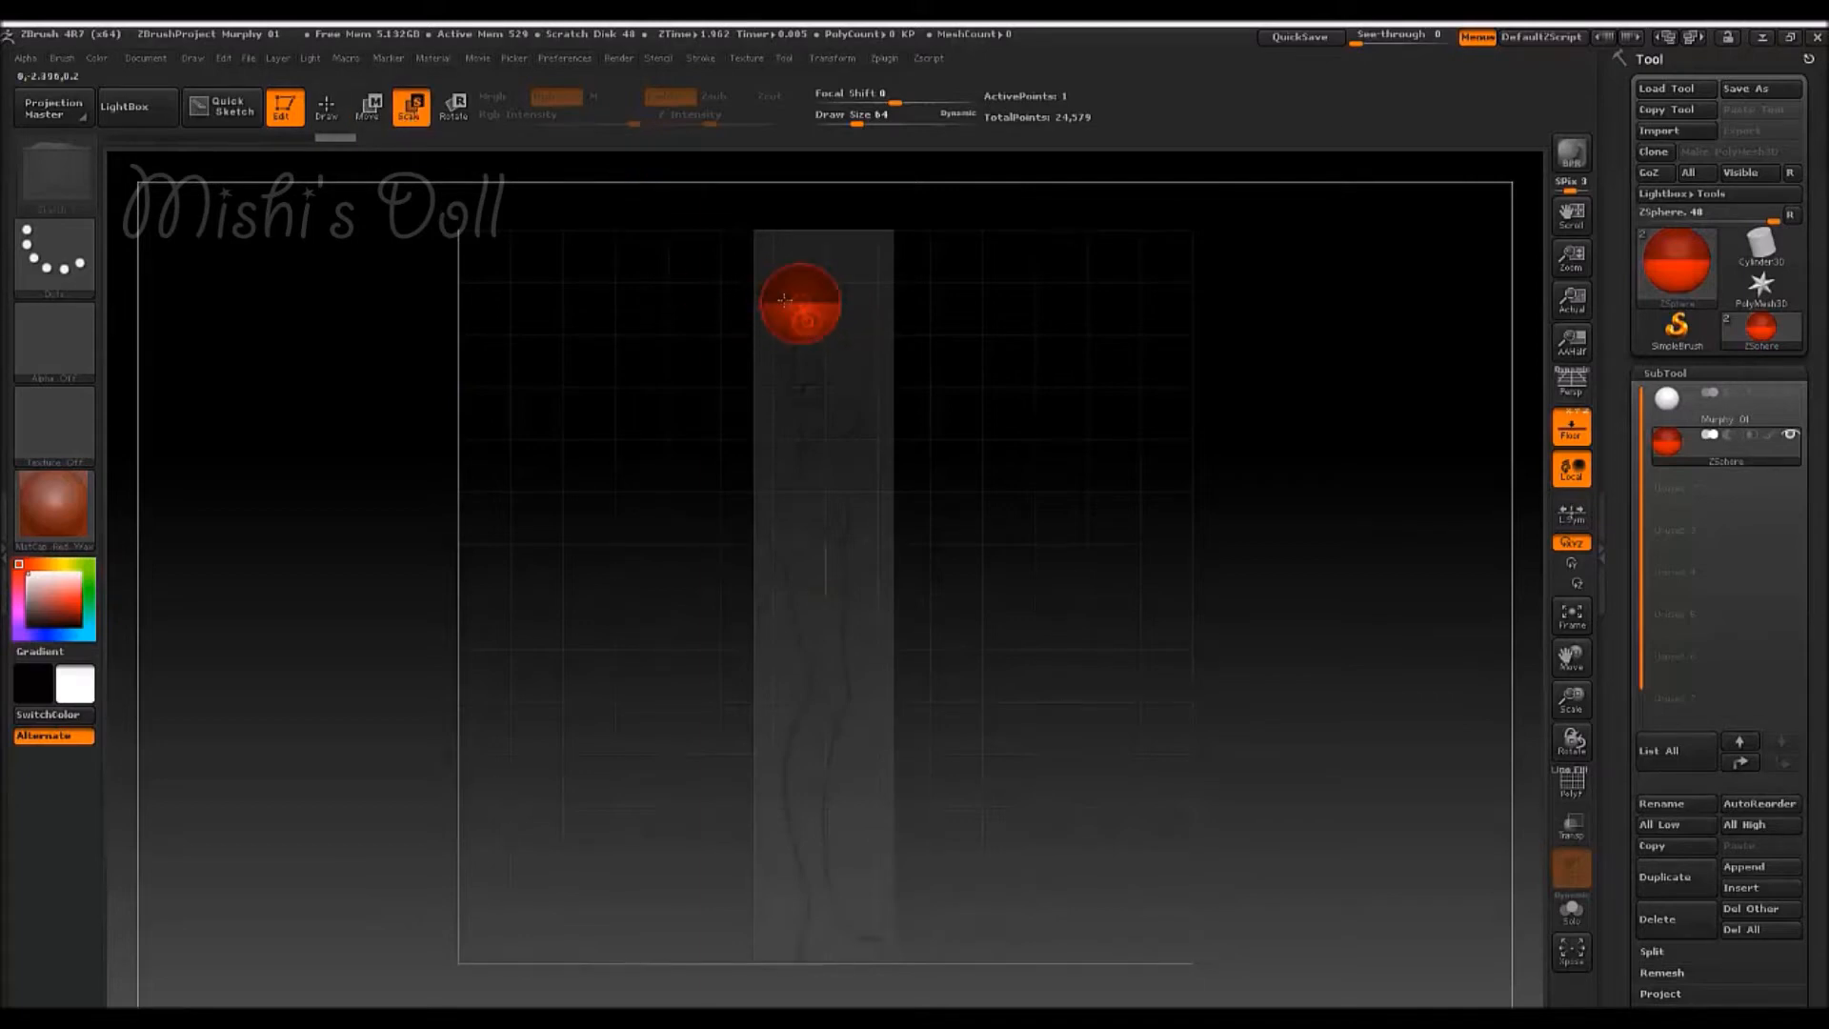
left_click(370, 107)
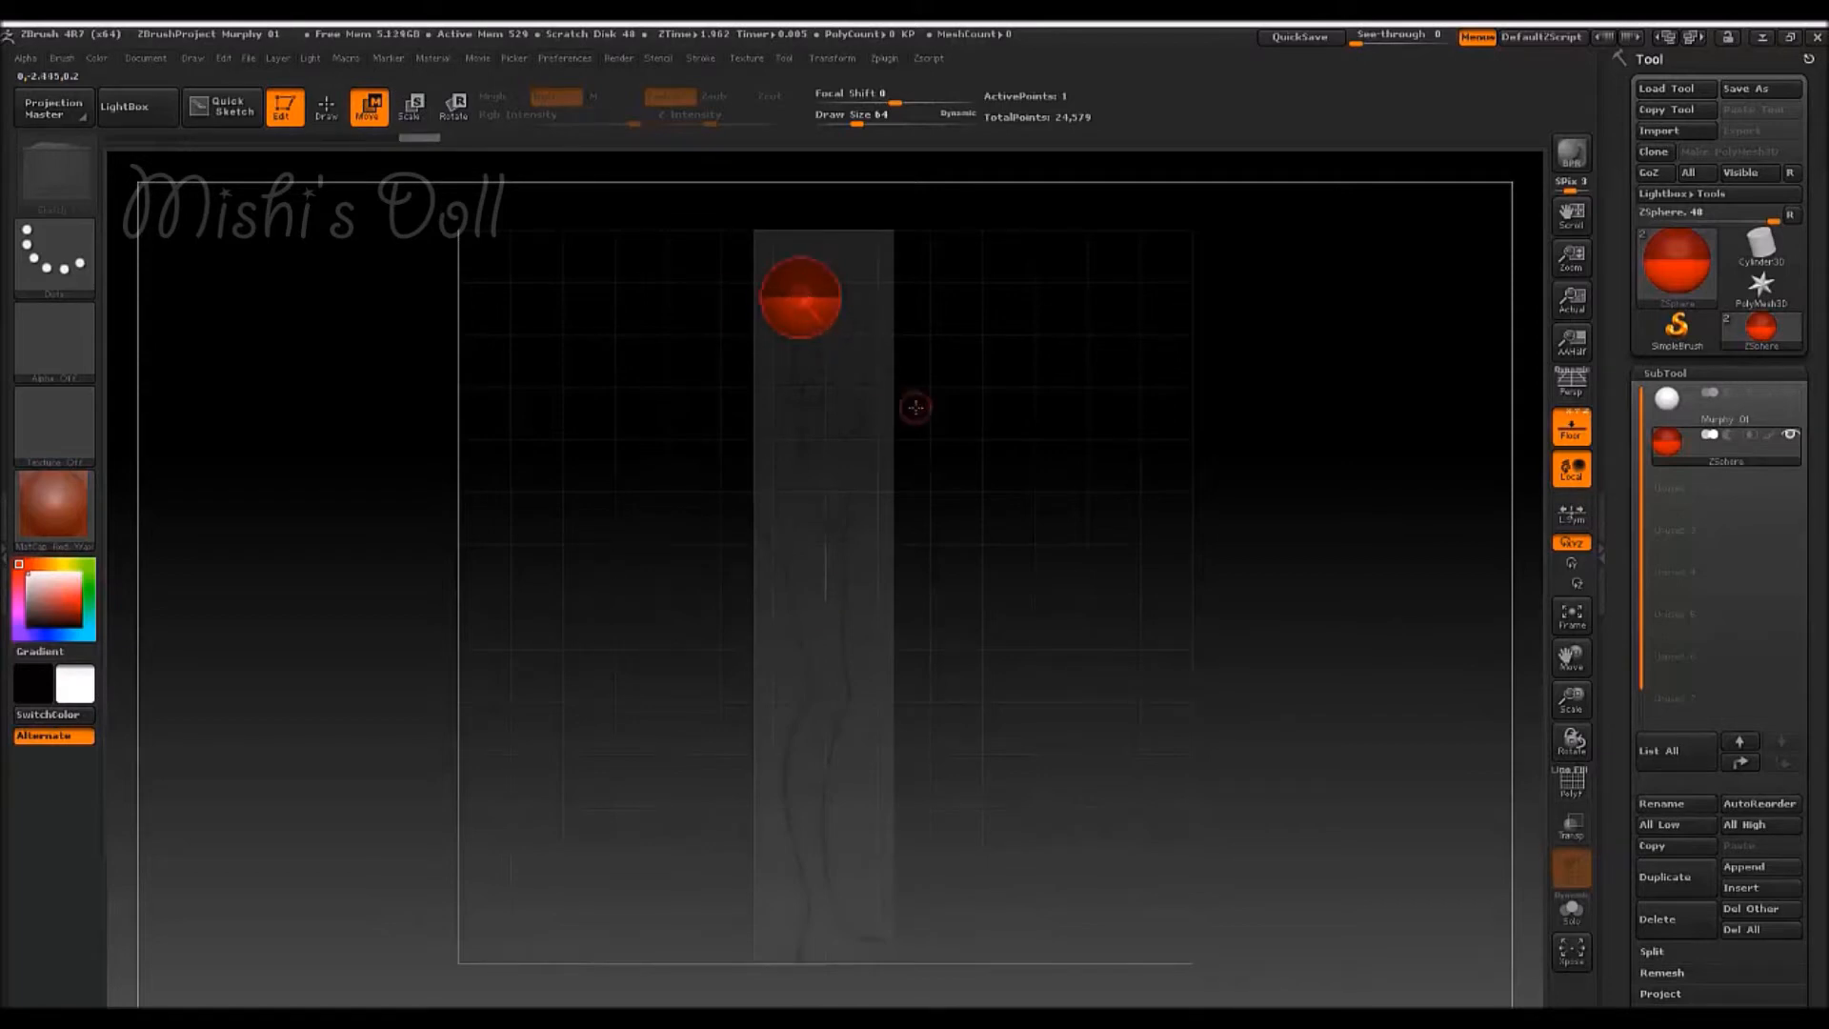
- In a close front view of the head, draw a mirrored pair of child ZSpheres on the upper sides of the main ZSphere
left_click_drag(916, 408, 837, 411)
left_click_drag(926, 366, 869, 347, "shift")
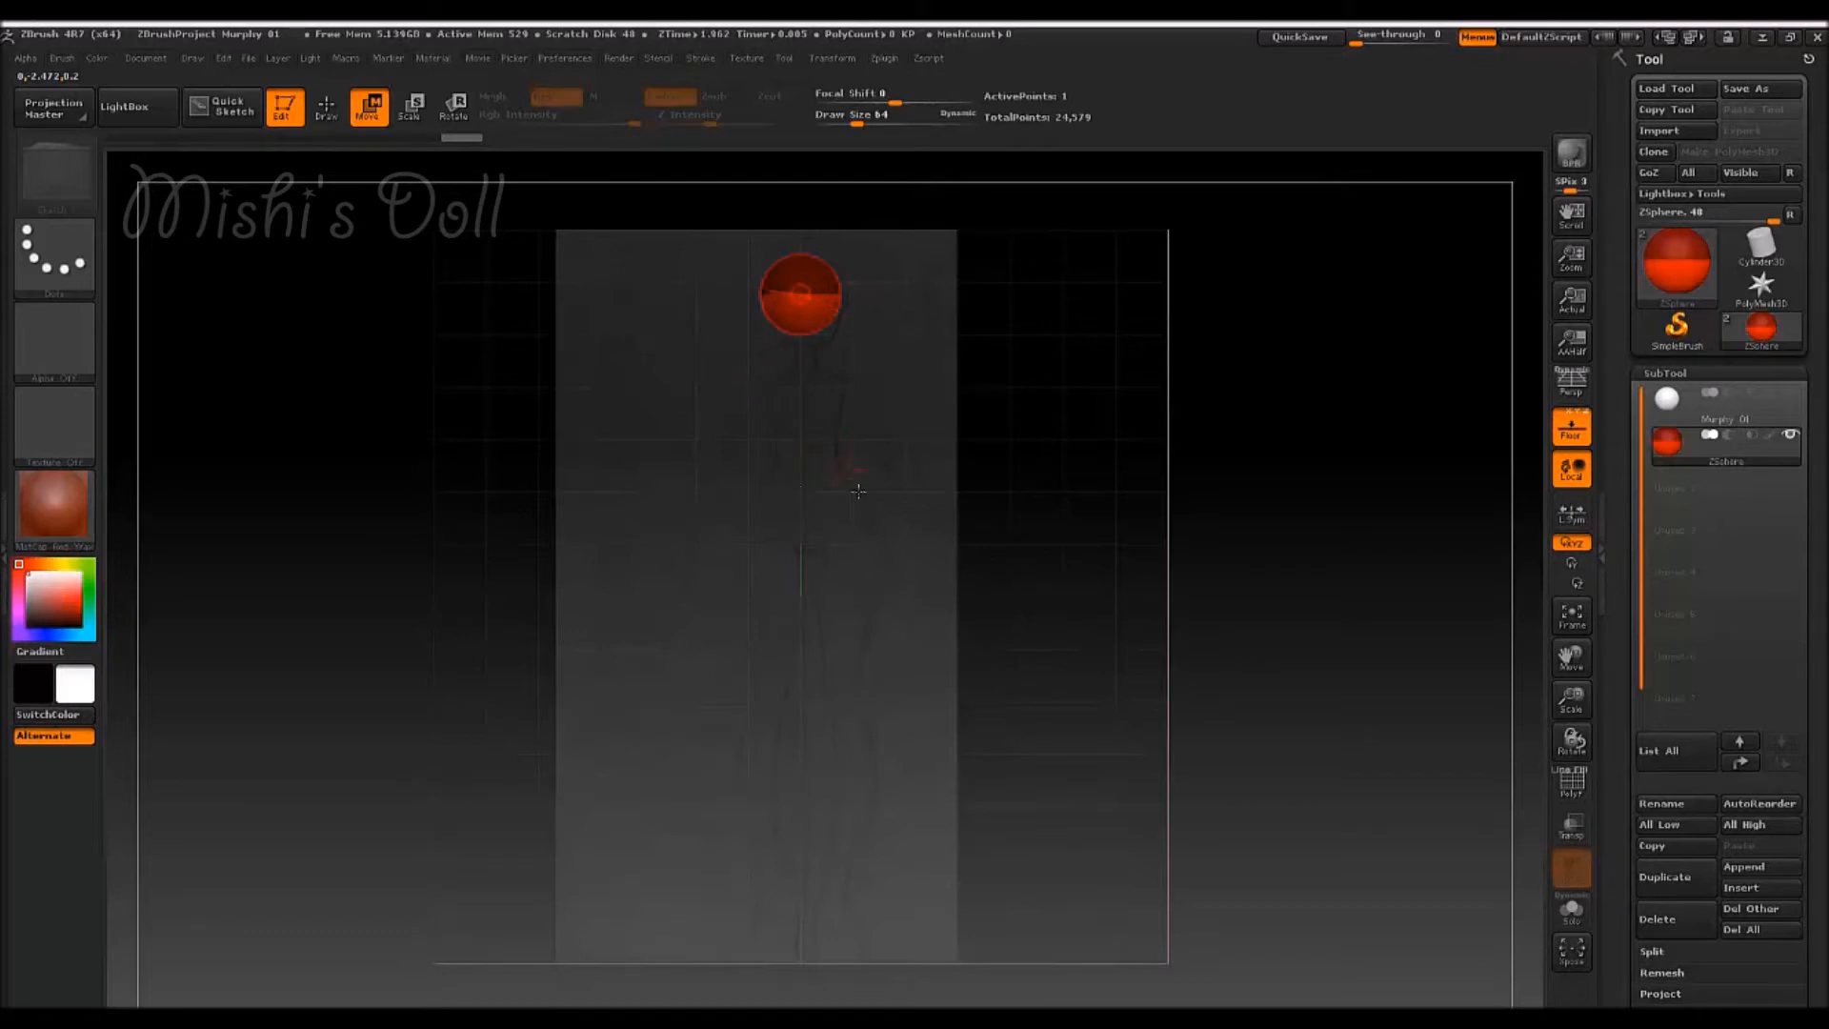
left_click_drag(722, 265, 727, 360, "alt")
right_click_drag(878, 389, 878, 419, "ctrl")
mouse_move(776, 371)
right_mouse_down("ctrl")
mouse_move(795, 556)
mouse_move(800, 515)
right_mouse_up("ctrl")
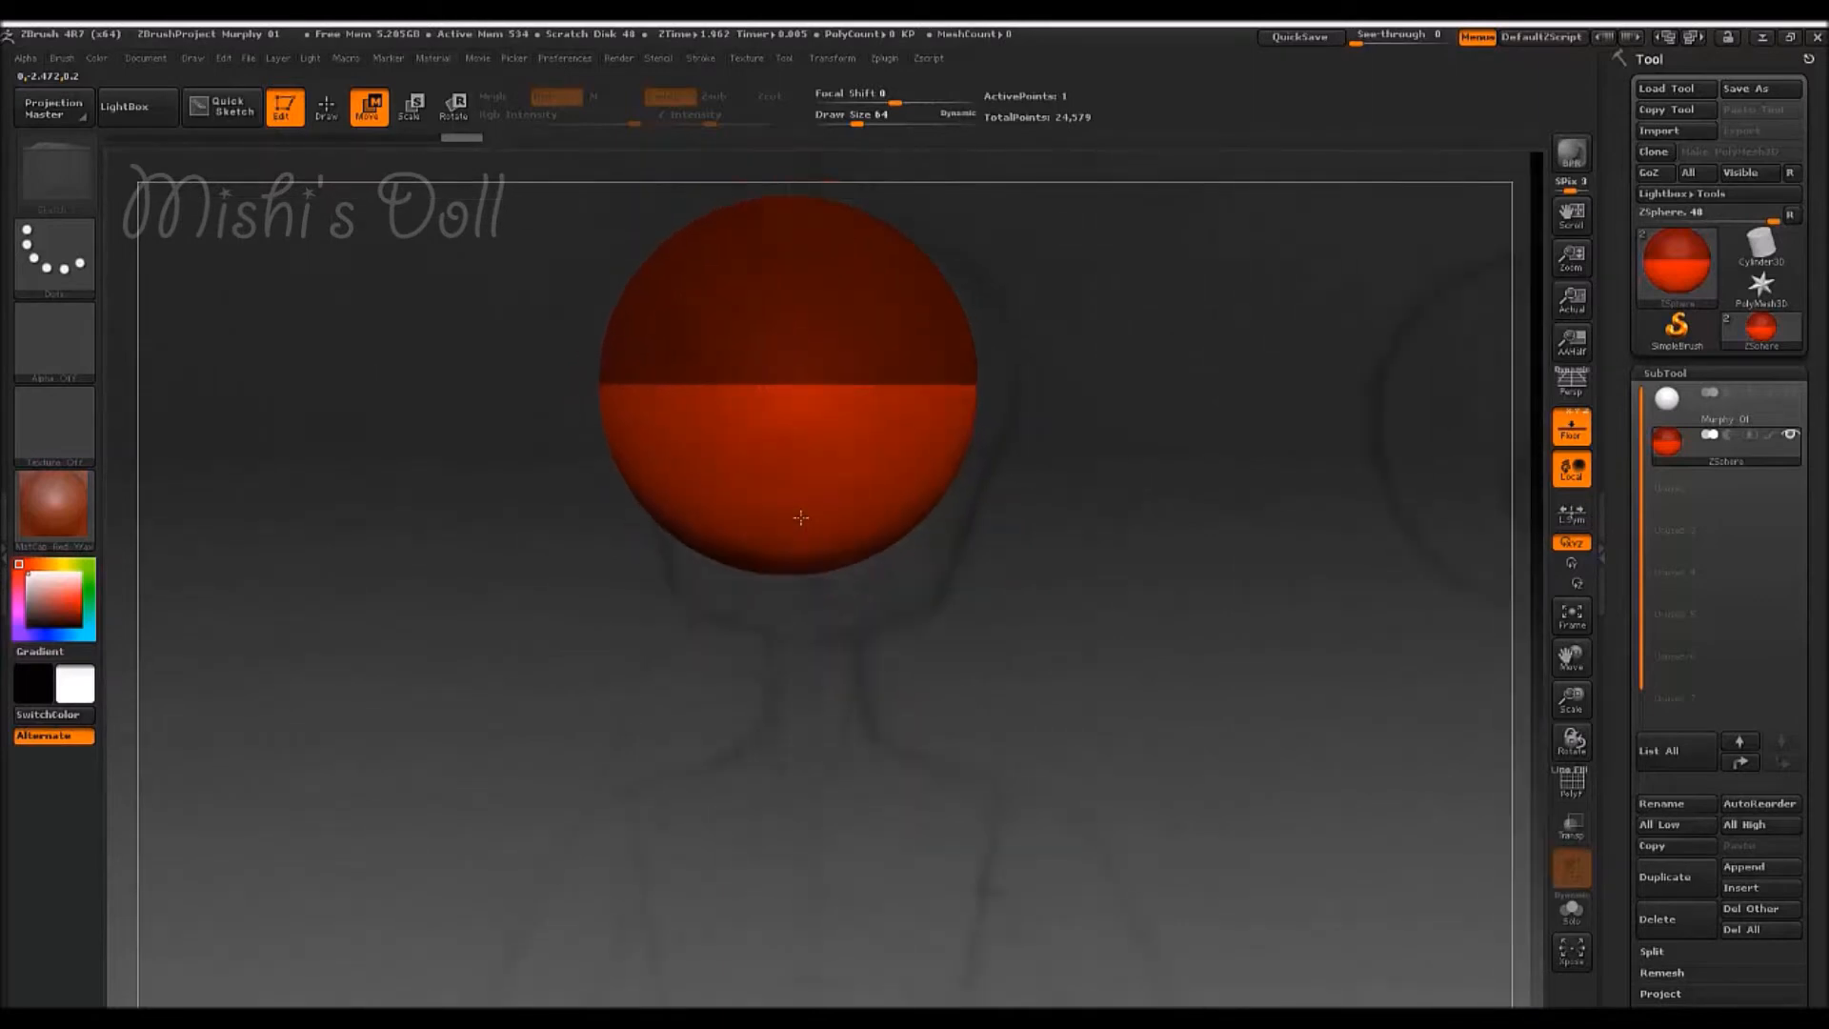
right_click_drag(811, 425, 793, 593, "alt")
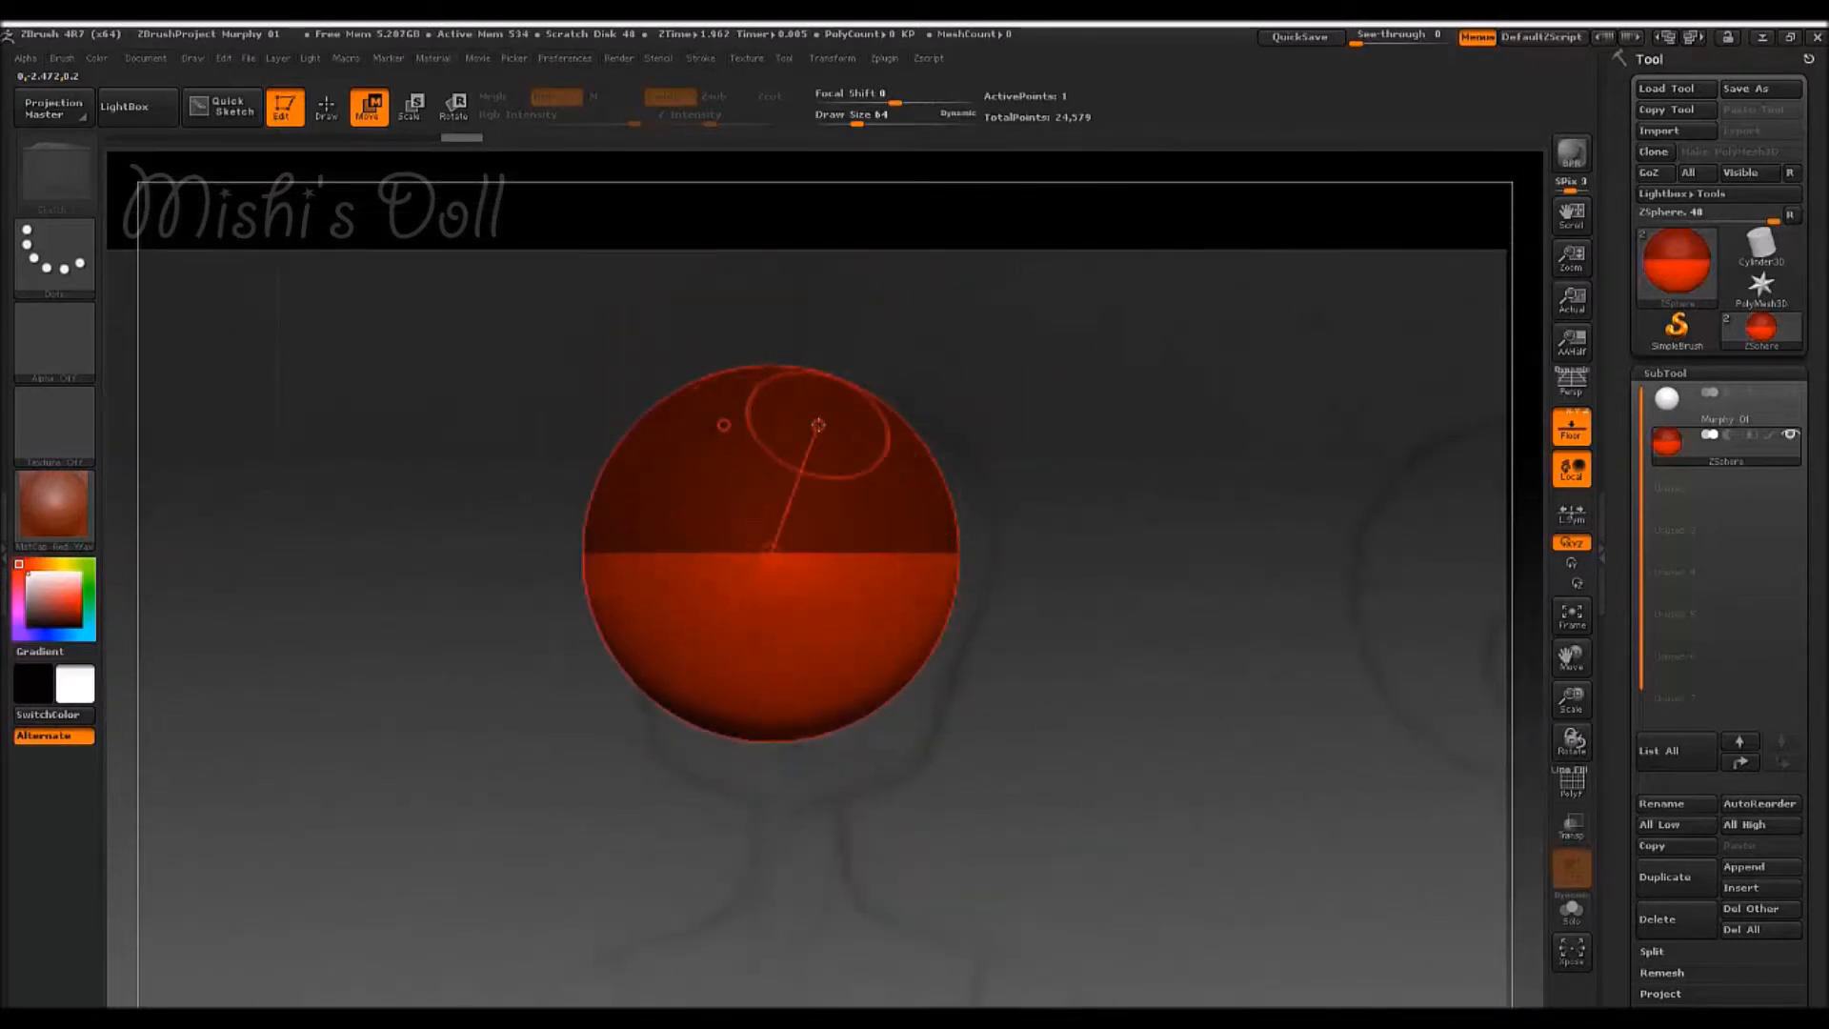
left_click(340, 115)
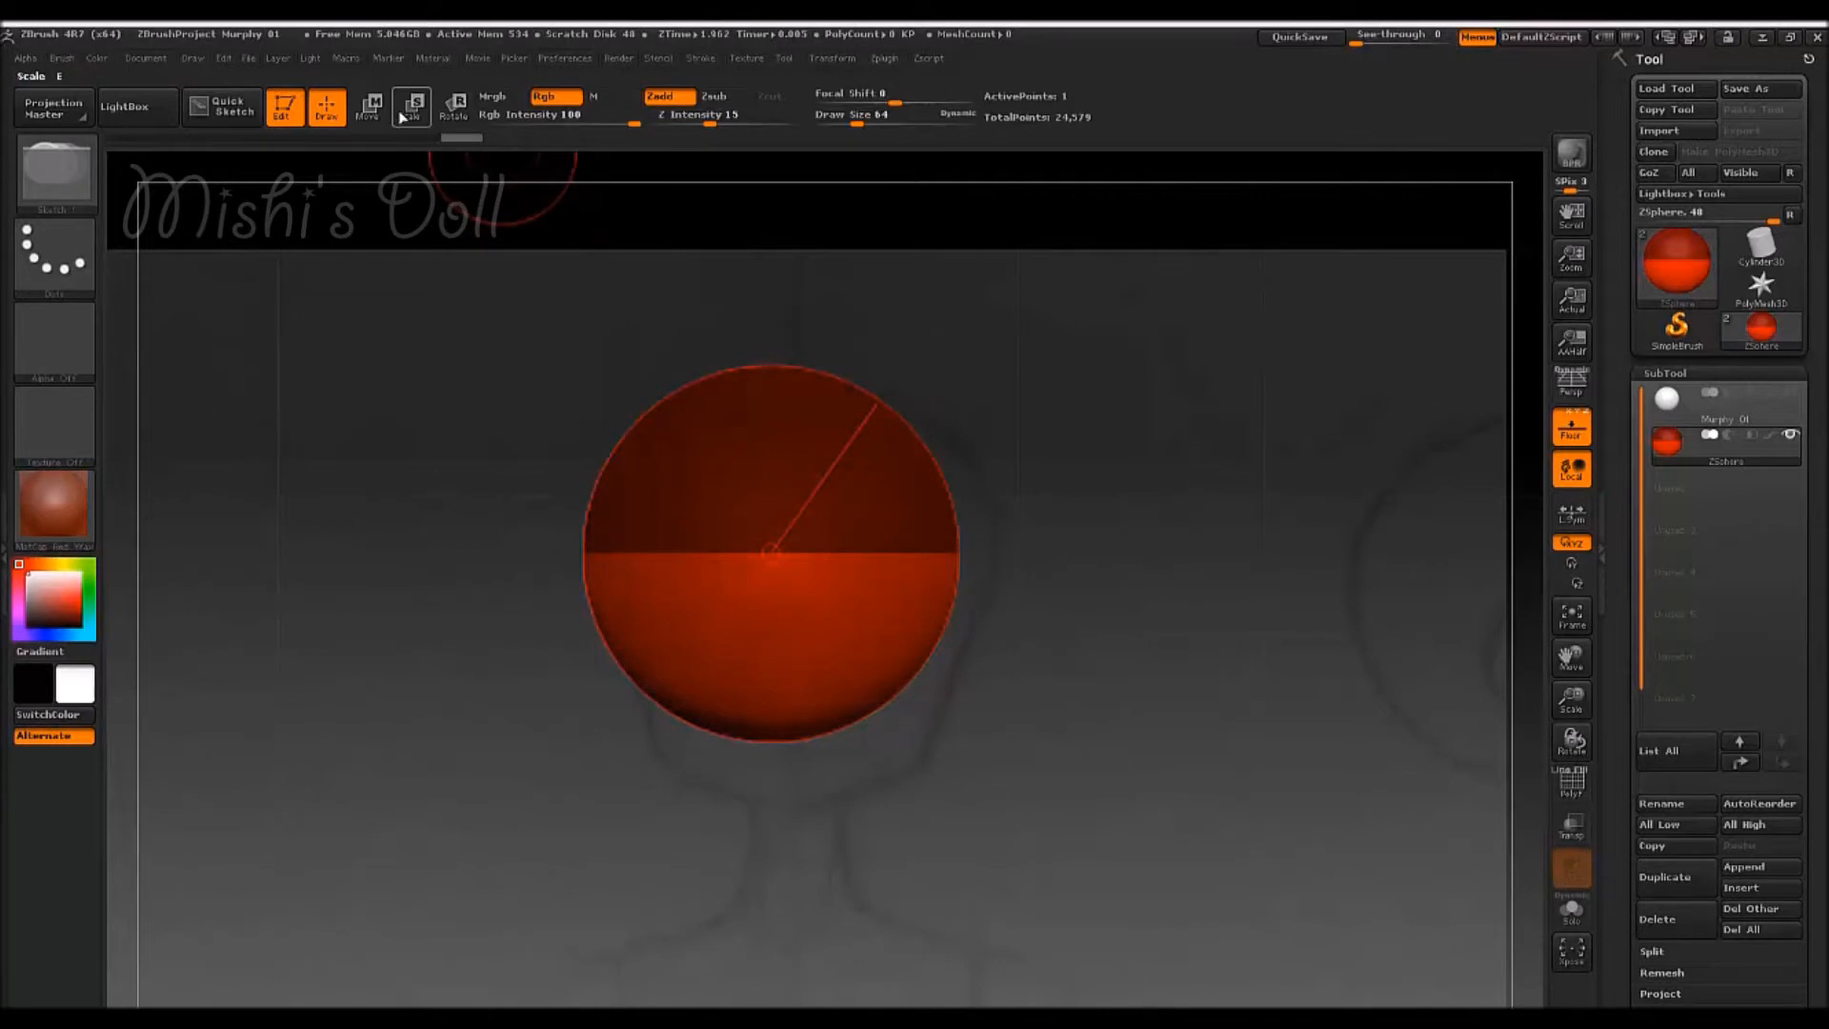
left_click_drag(919, 448, 985, 440)
- Move the mirrored side ZSpheres down to the middle of the head and enlarge them
key("w")
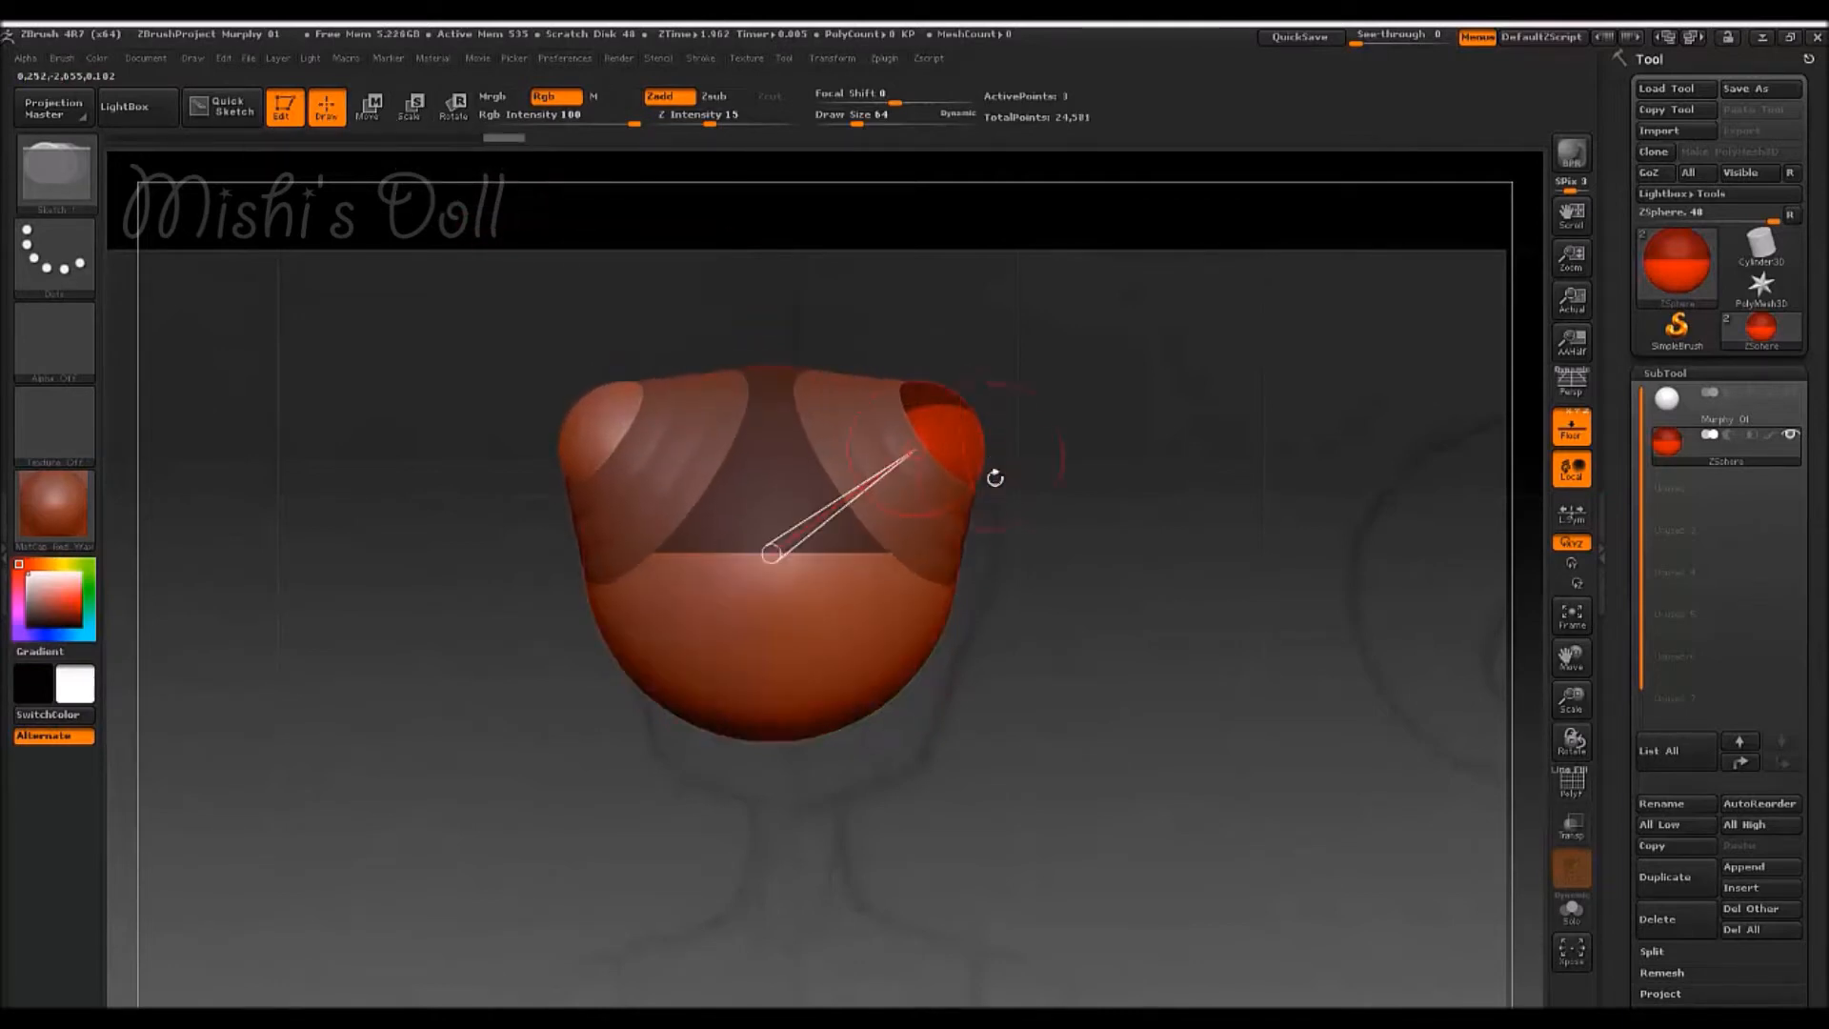
mouse_move(919, 446)
left_mouse_down()
mouse_move(1181, 437)
mouse_move(1015, 477)
mouse_move(952, 534)
mouse_move(1012, 598)
mouse_move(996, 648)
mouse_move(1000, 610)
mouse_move(962, 562)
mouse_move(973, 537)
mouse_move(966, 562)
mouse_move(667, 530)
mouse_move(130, 444)
mouse_move(1455, 451)
left_mouse_up()
left_click(412, 107)
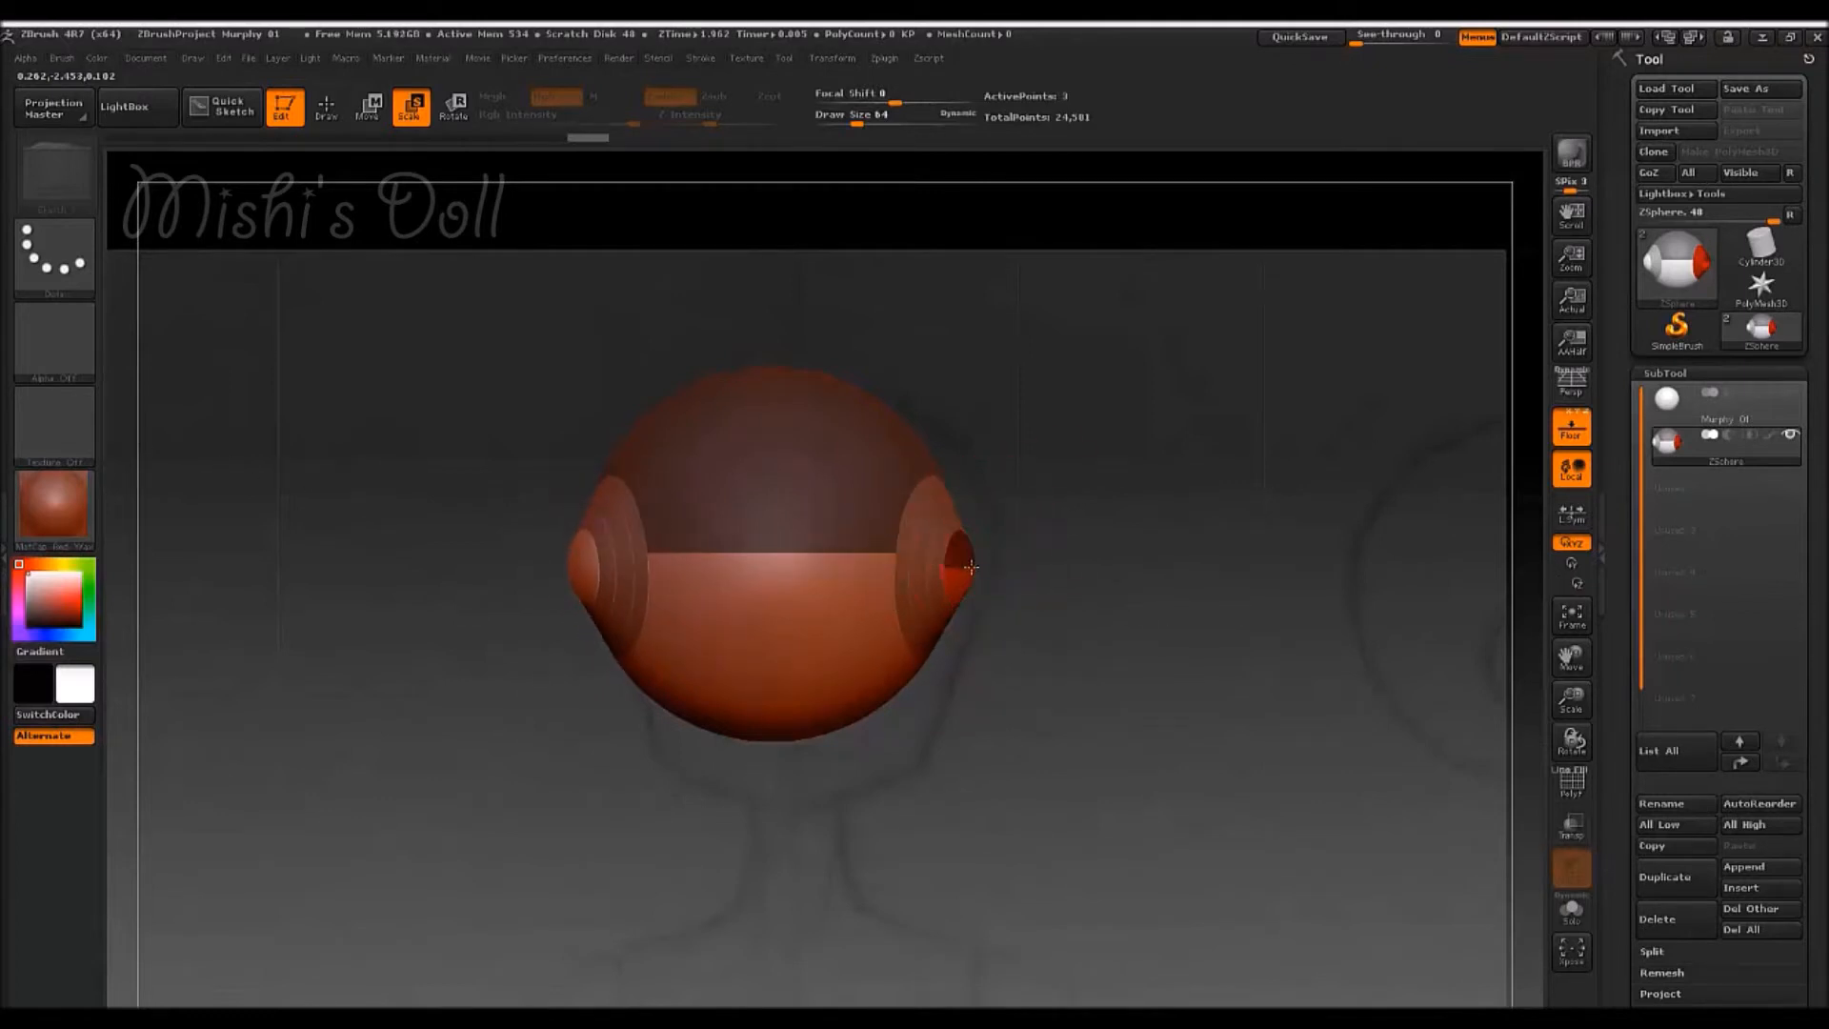
left_click_drag(1339, 581, 1343, 581)
left_click_drag(924, 568, 1081, 574)
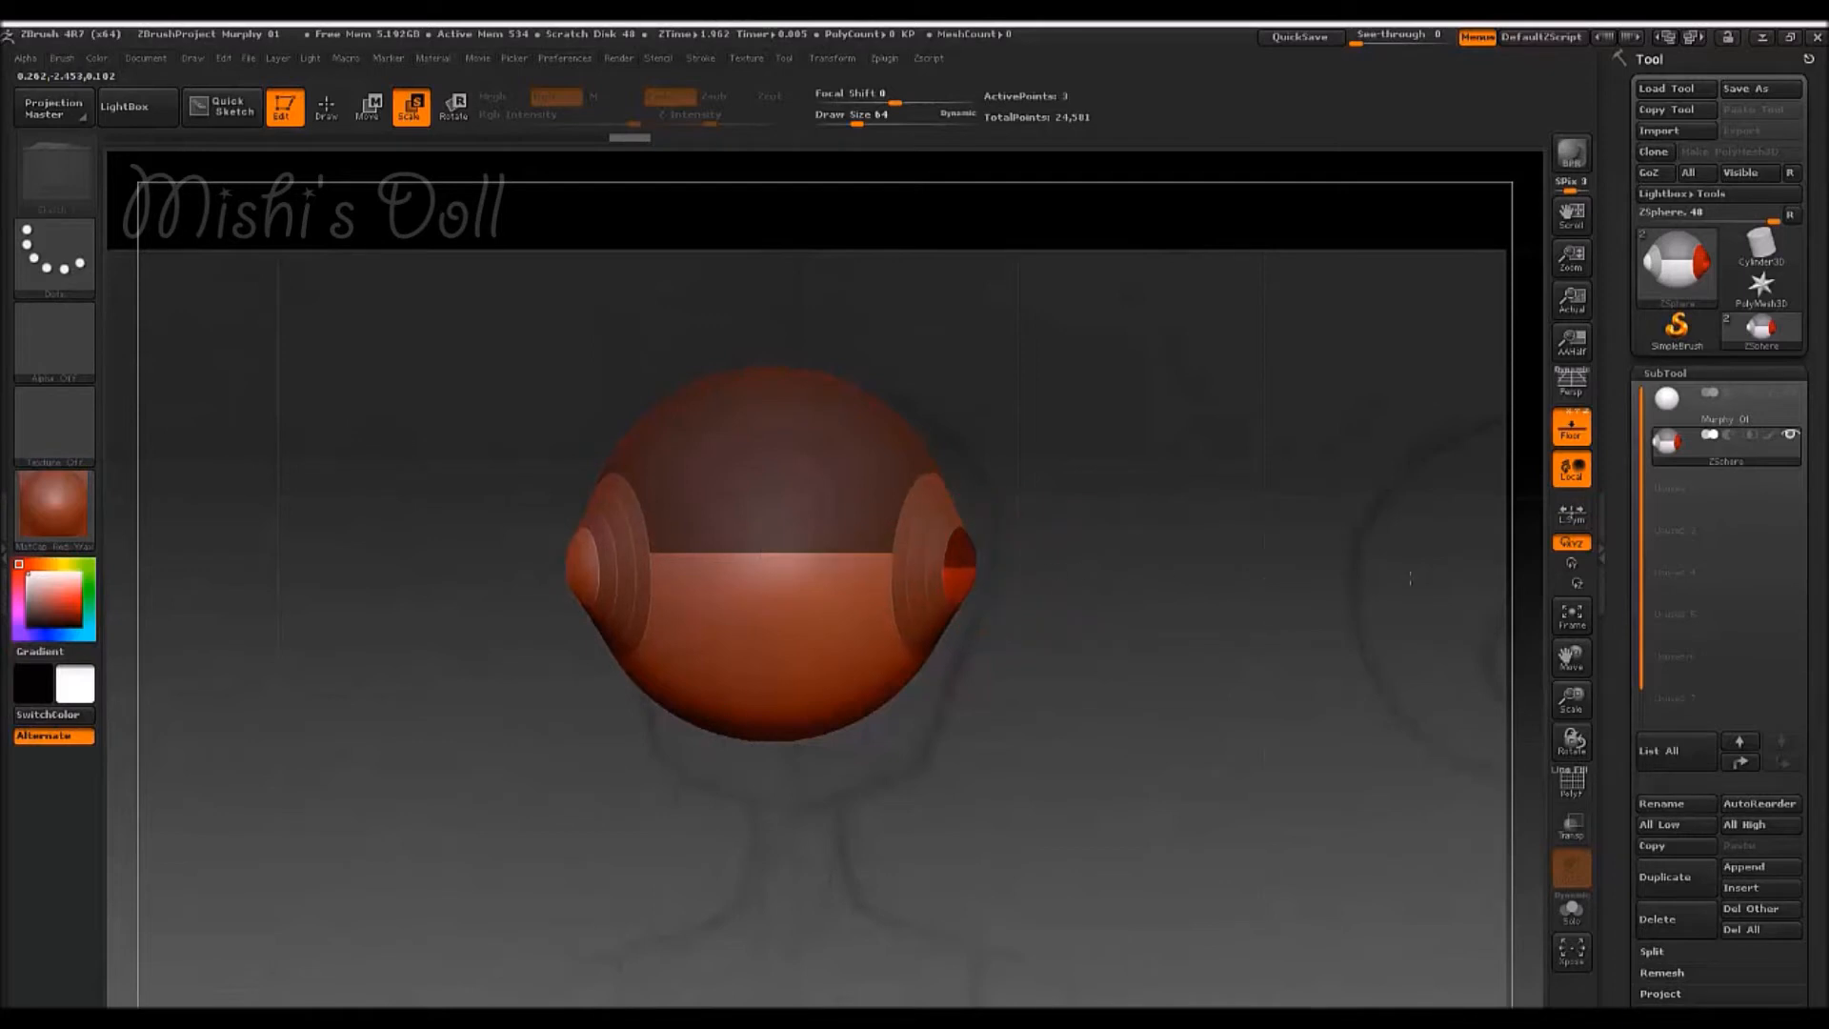
mouse_move(1484, 519)
left_mouse_down()
mouse_move(1400, 606)
mouse_move(1368, 981)
left_mouse_up()
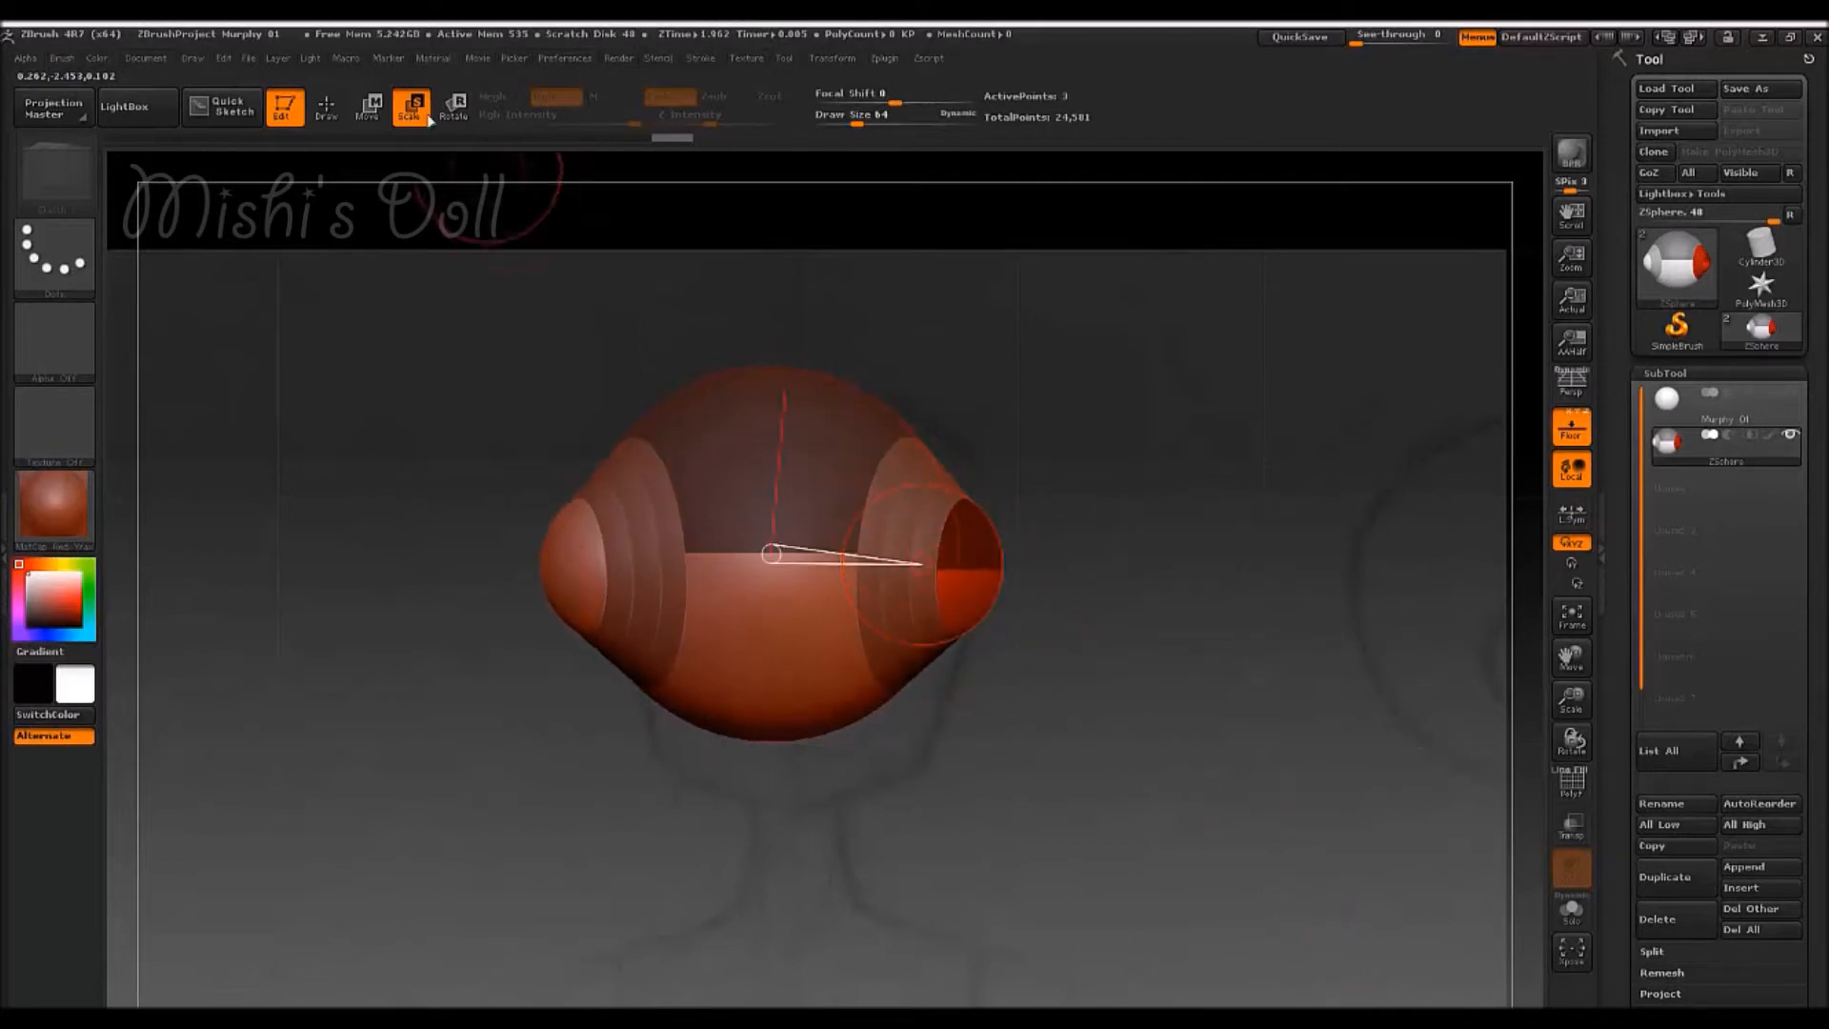
- Draw a single child ZSphere on the centre line at the crown of the head
left_click(329, 111)
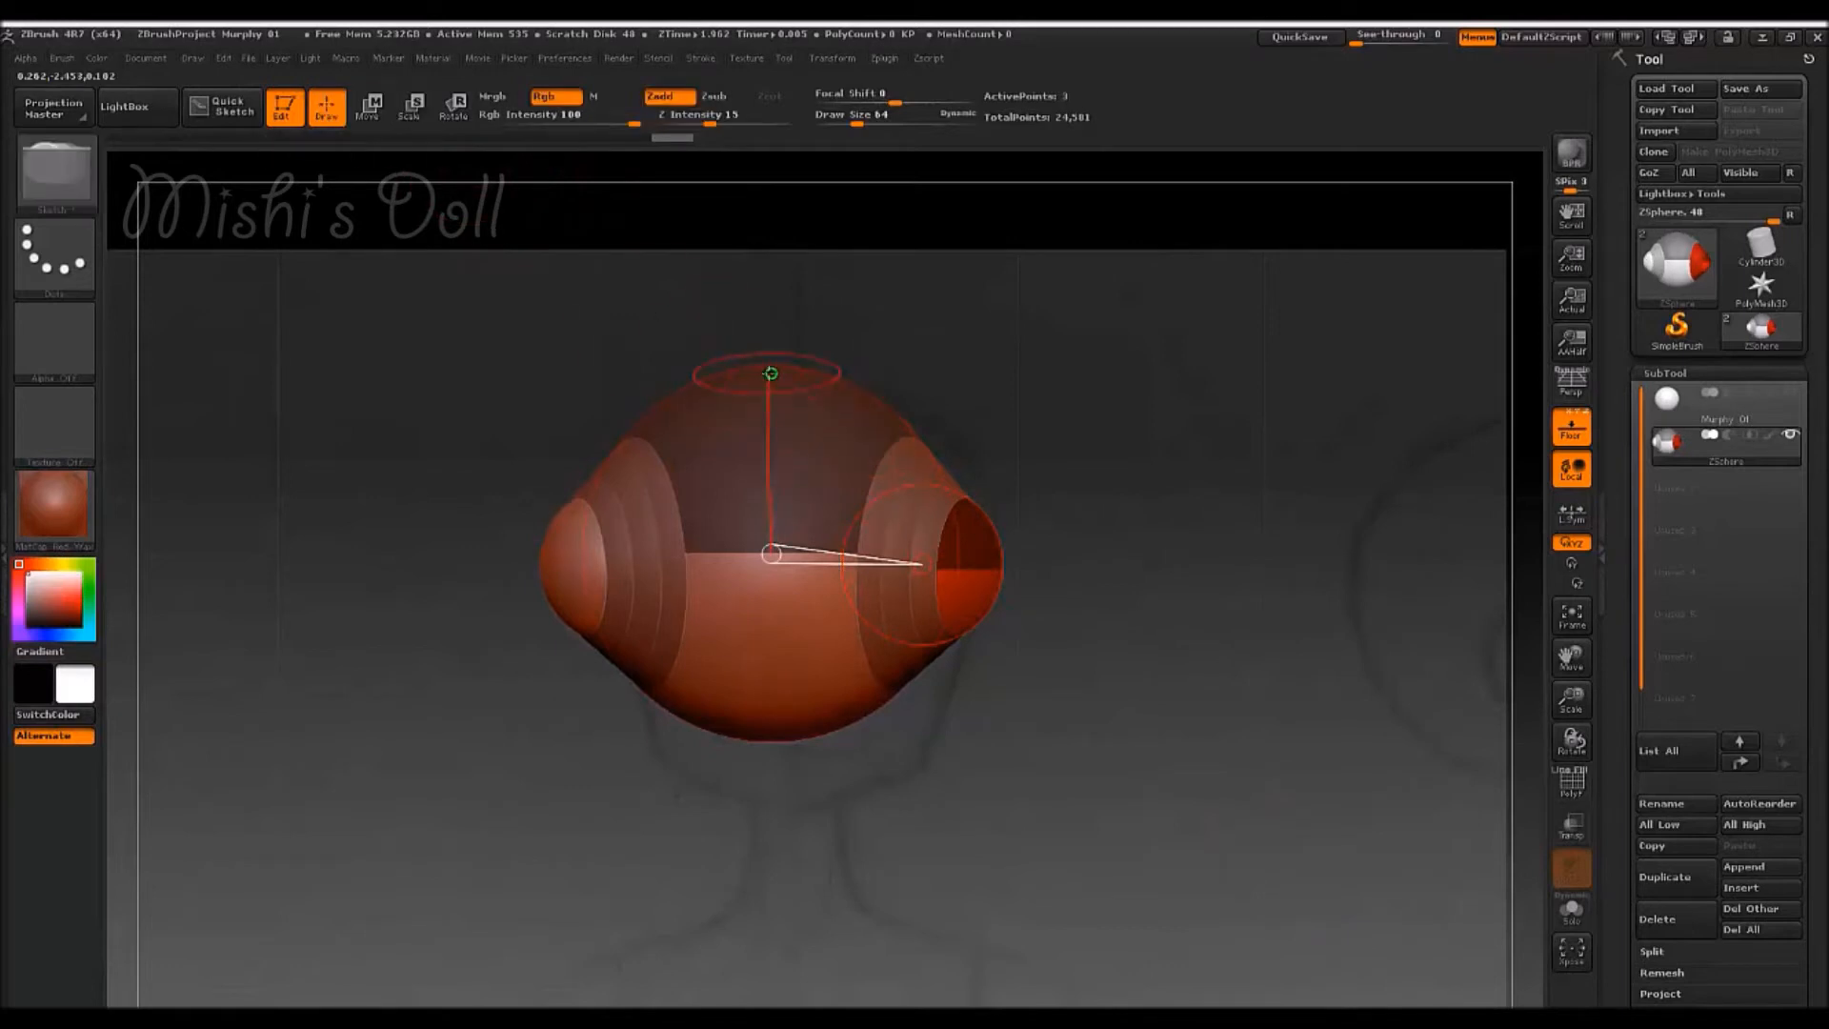
left_click_drag(771, 367, 829, 367)
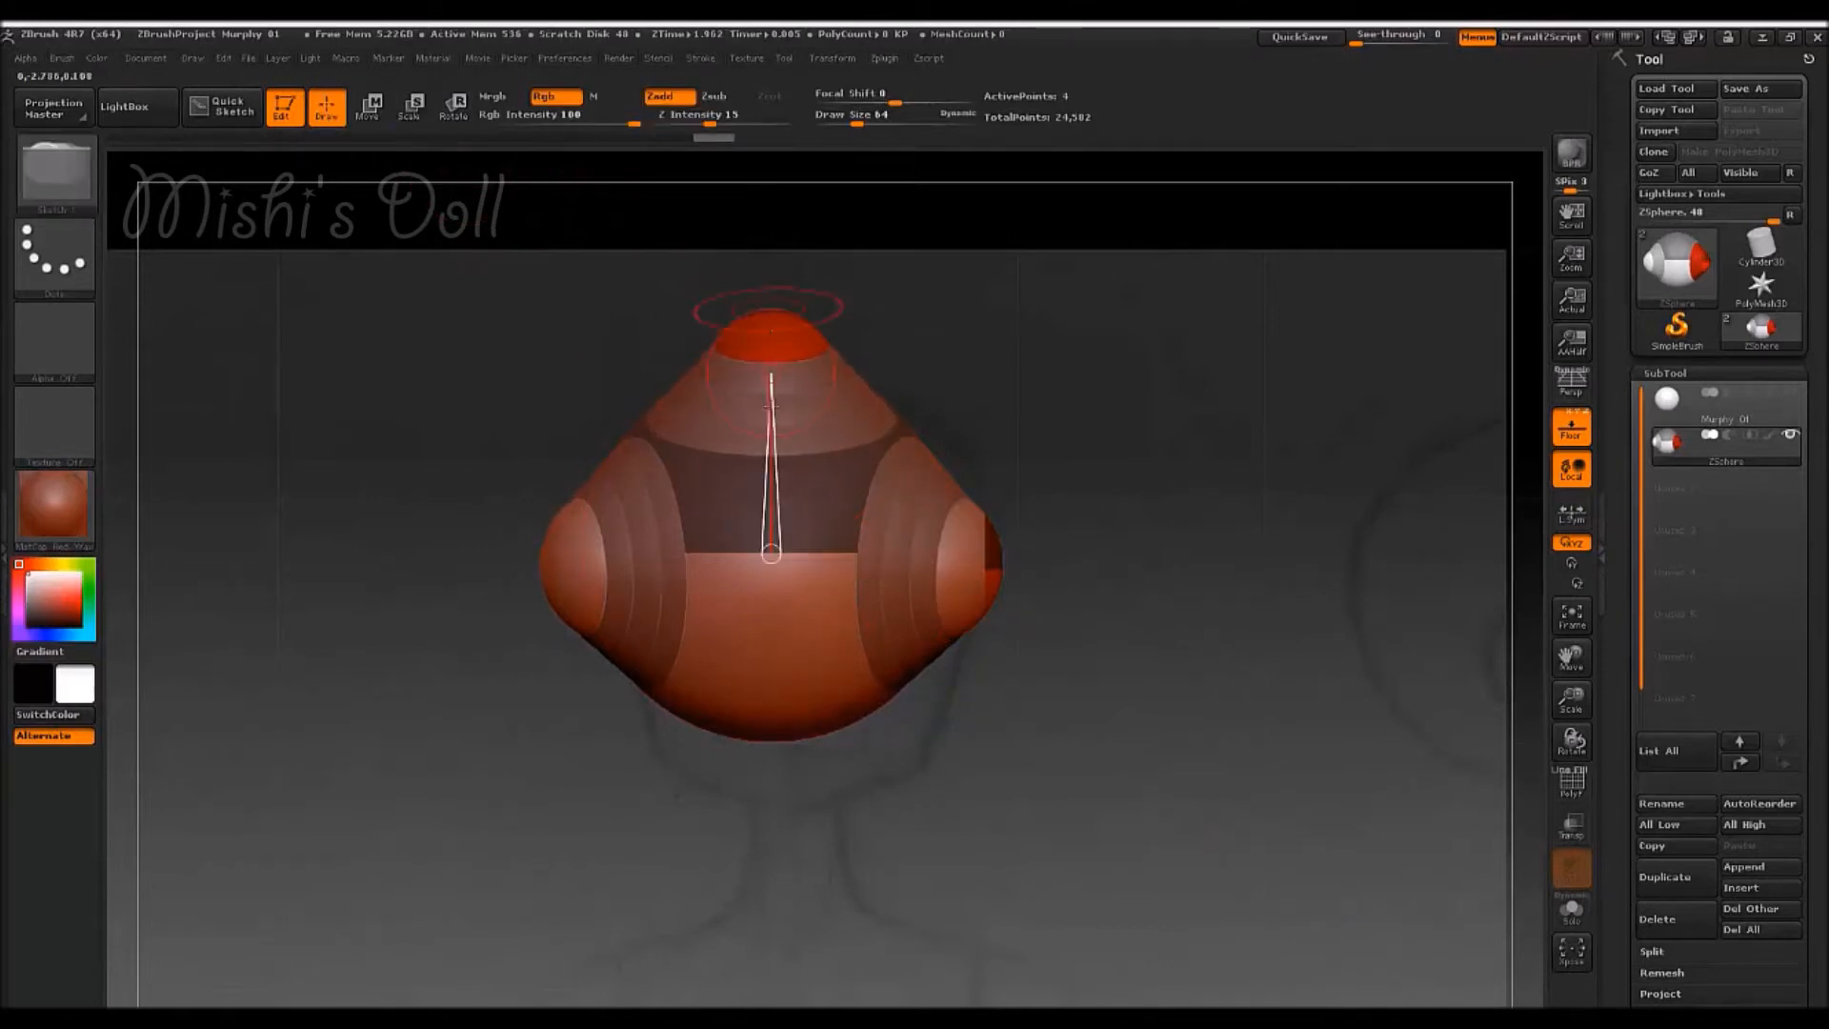
- Draw a mirrored pair of child ZSpheres on the lower part of the head, and preview the resulting skin
mouse_move(743, 720)
left_mouse_down()
mouse_move(694, 753)
mouse_move(747, 753)
mouse_move(708, 751)
left_mouse_up()
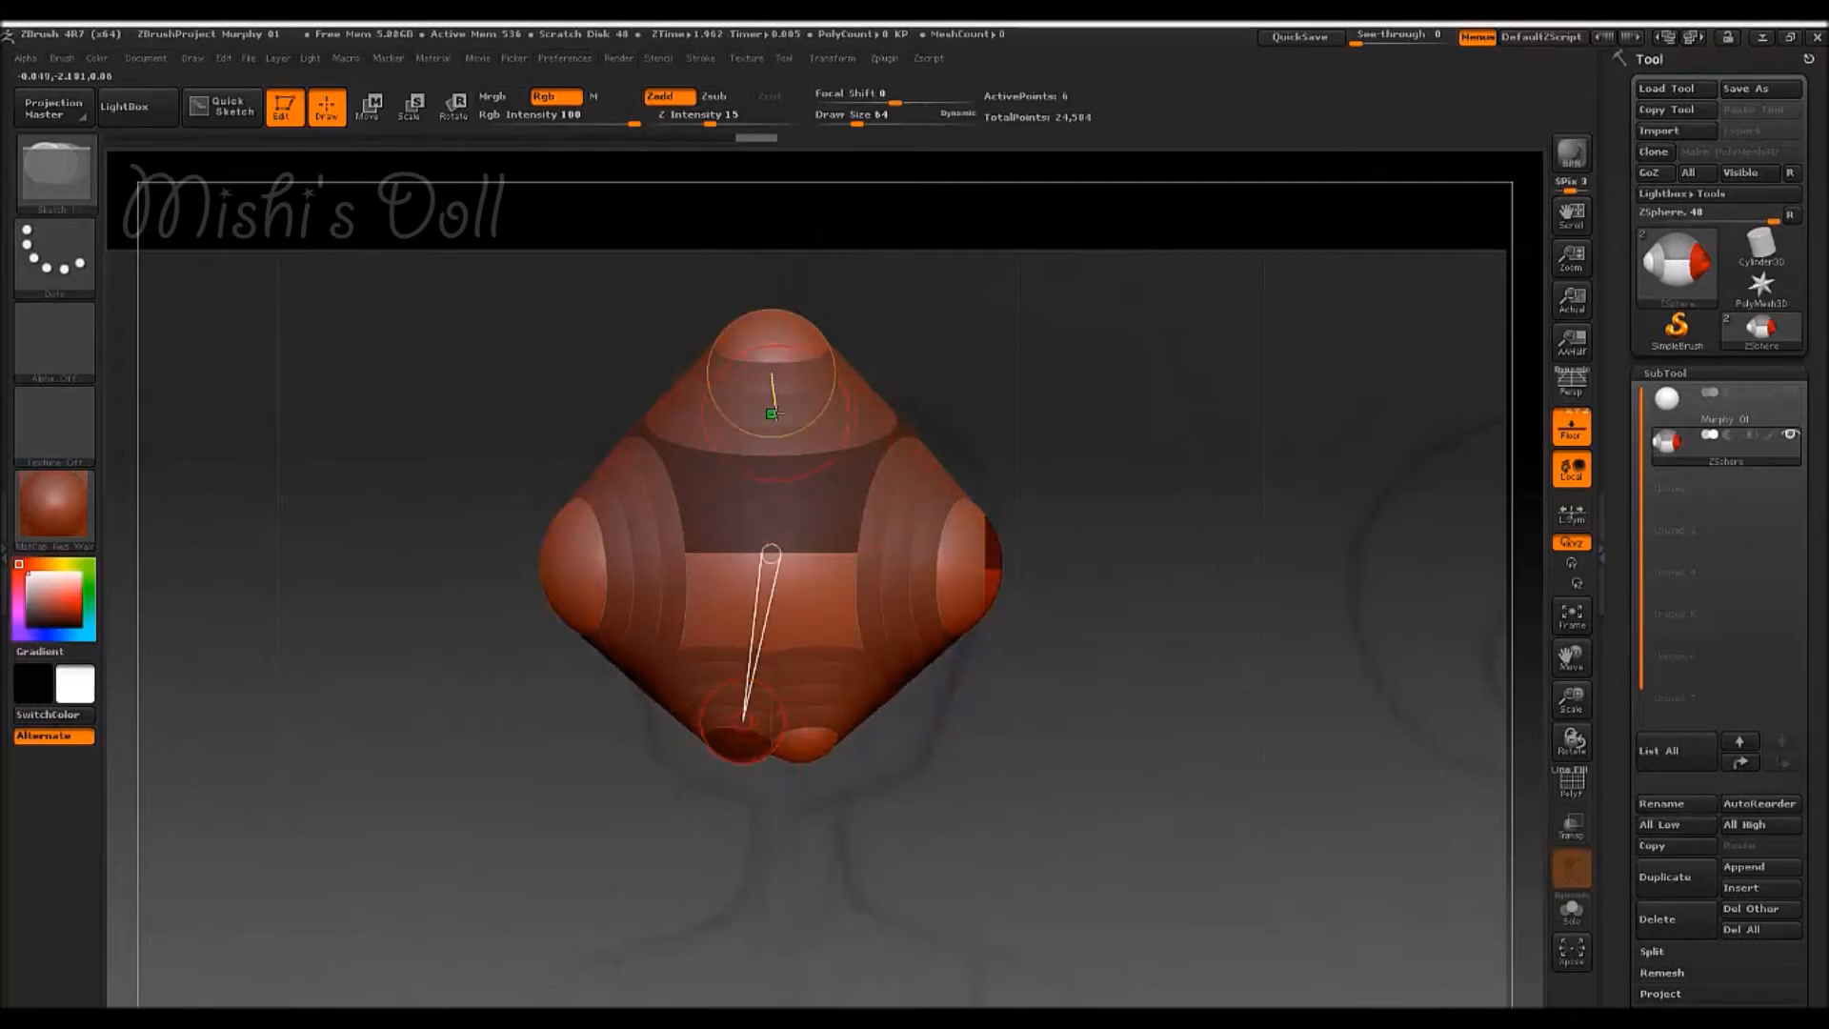
mouse_move(1062, 515)
left_mouse_down()
mouse_move(961, 535)
mouse_move(1062, 514)
left_mouse_up()
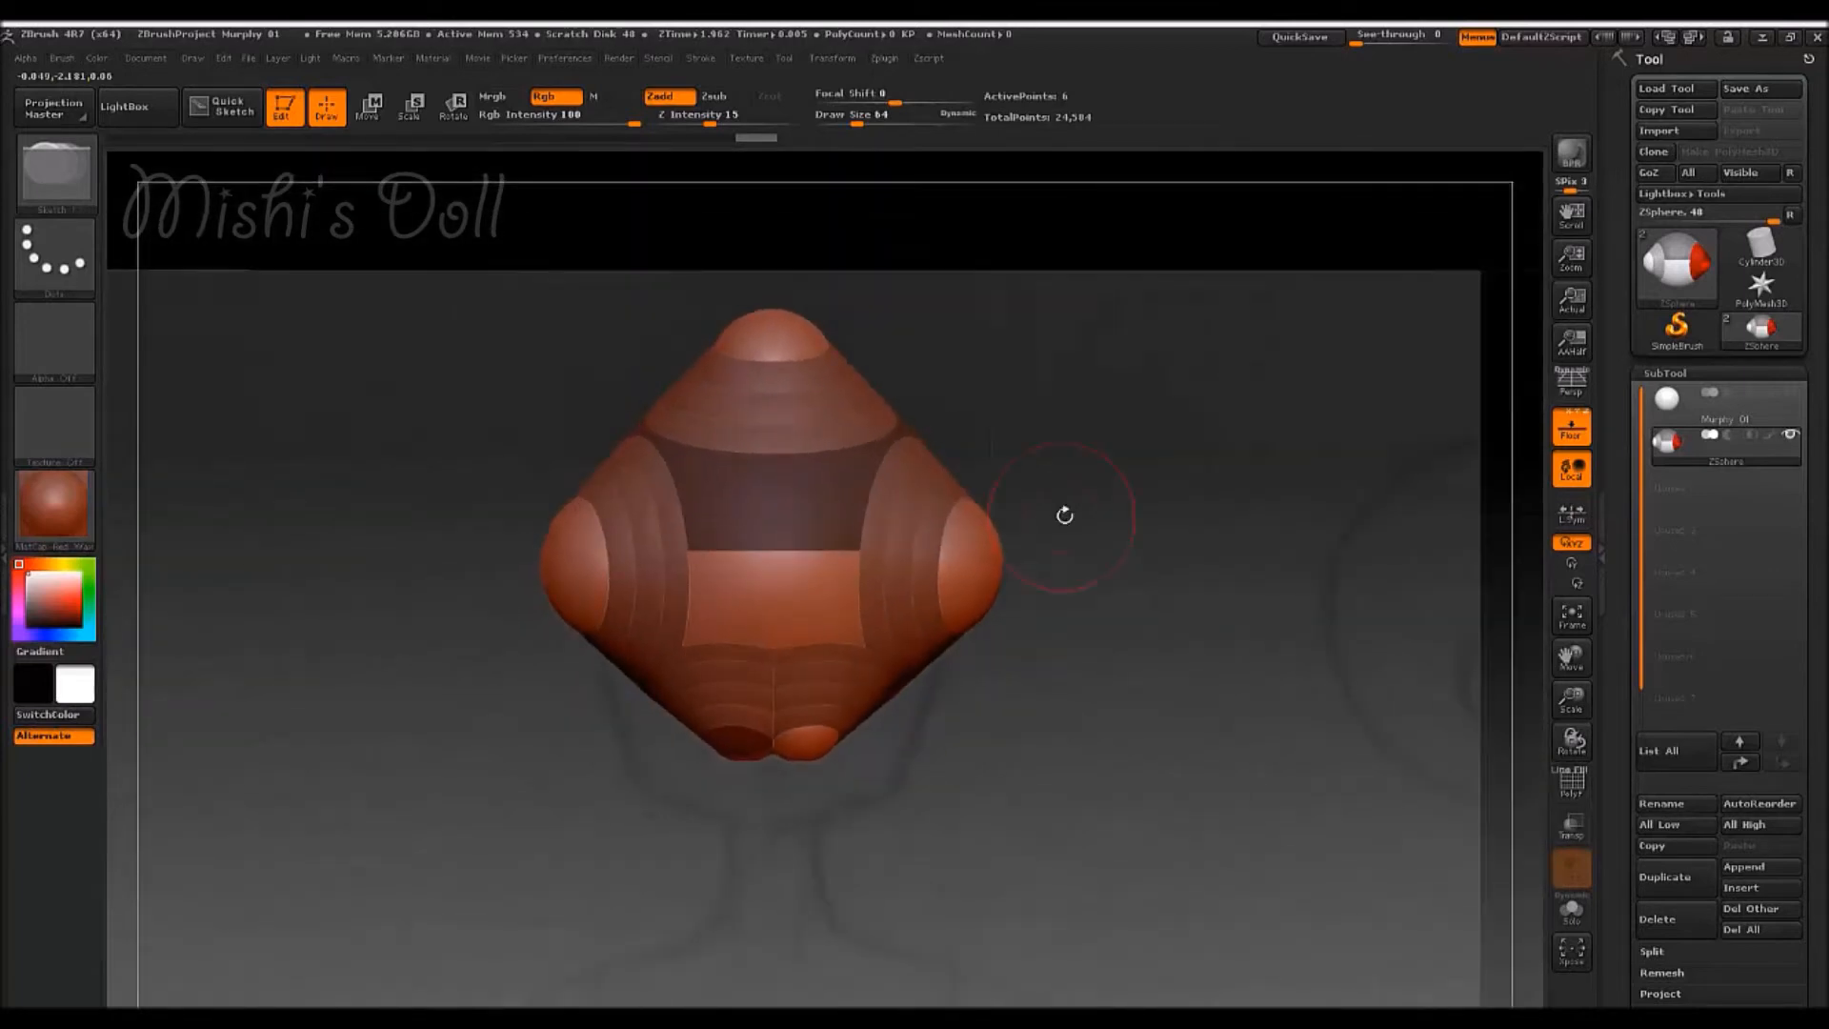
left_click(371, 106)
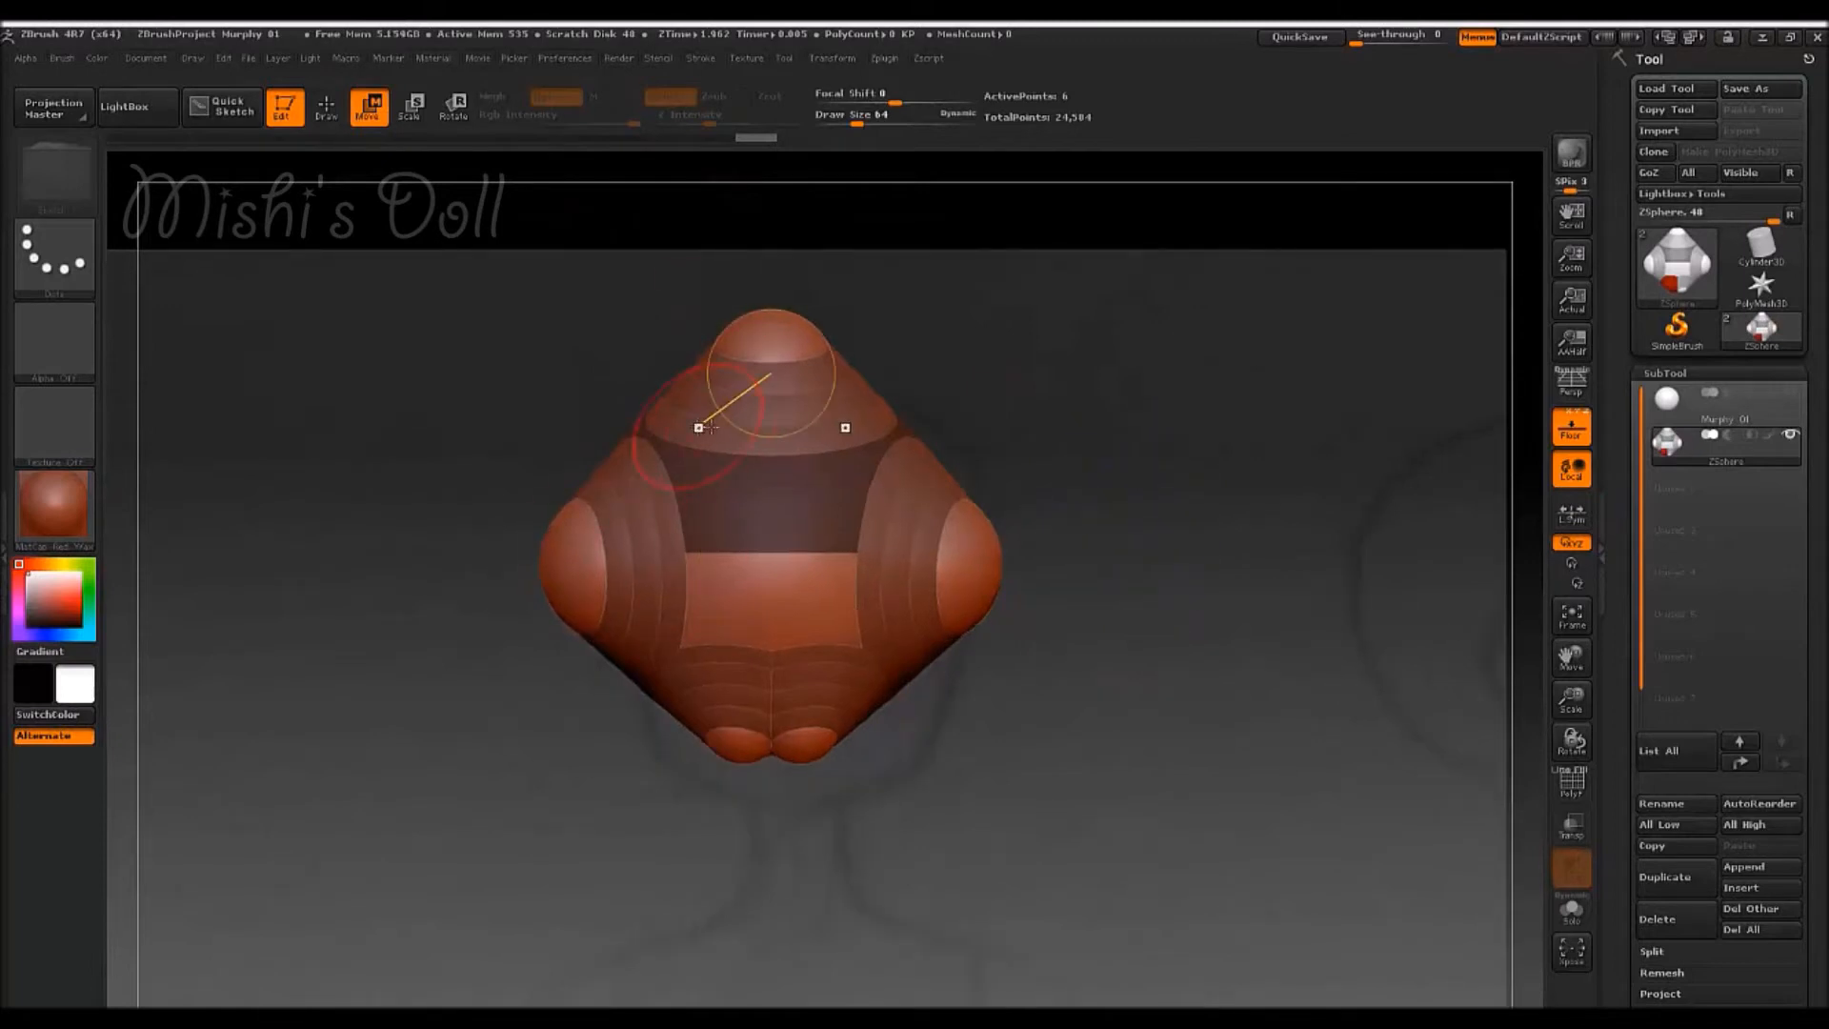
key("a")
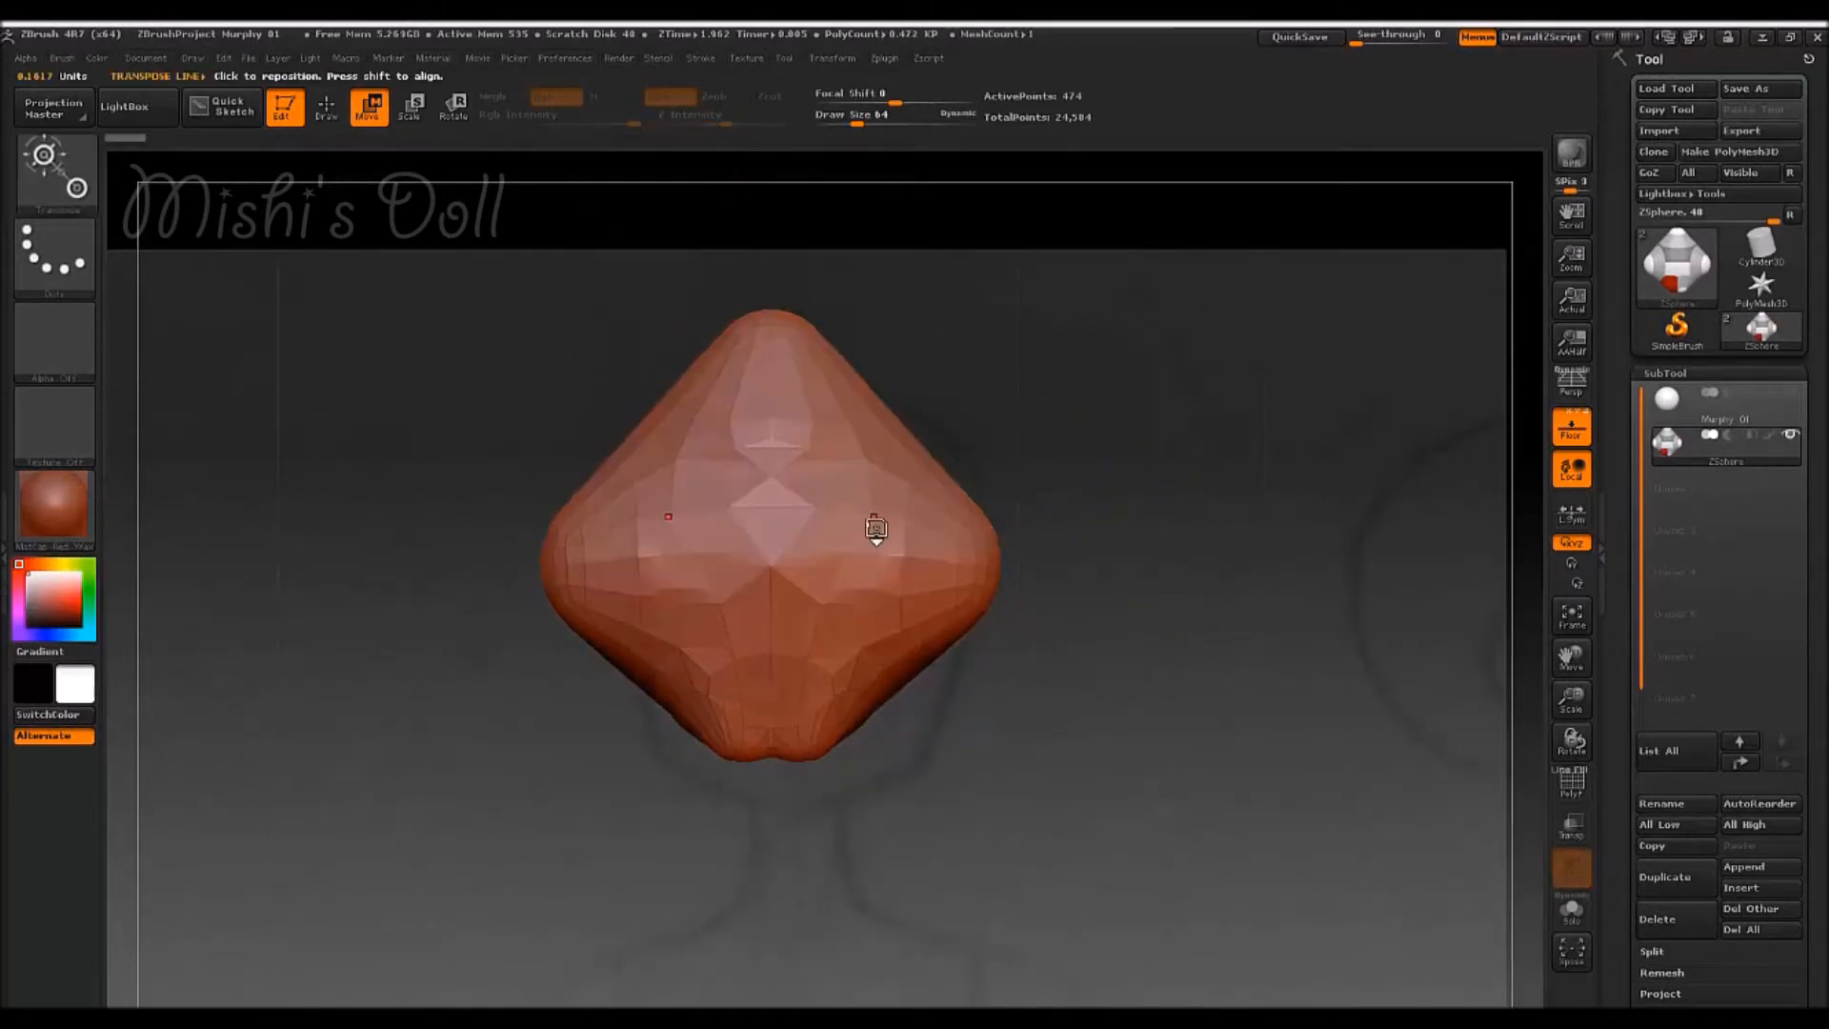
left_click_drag(922, 460, 1038, 455)
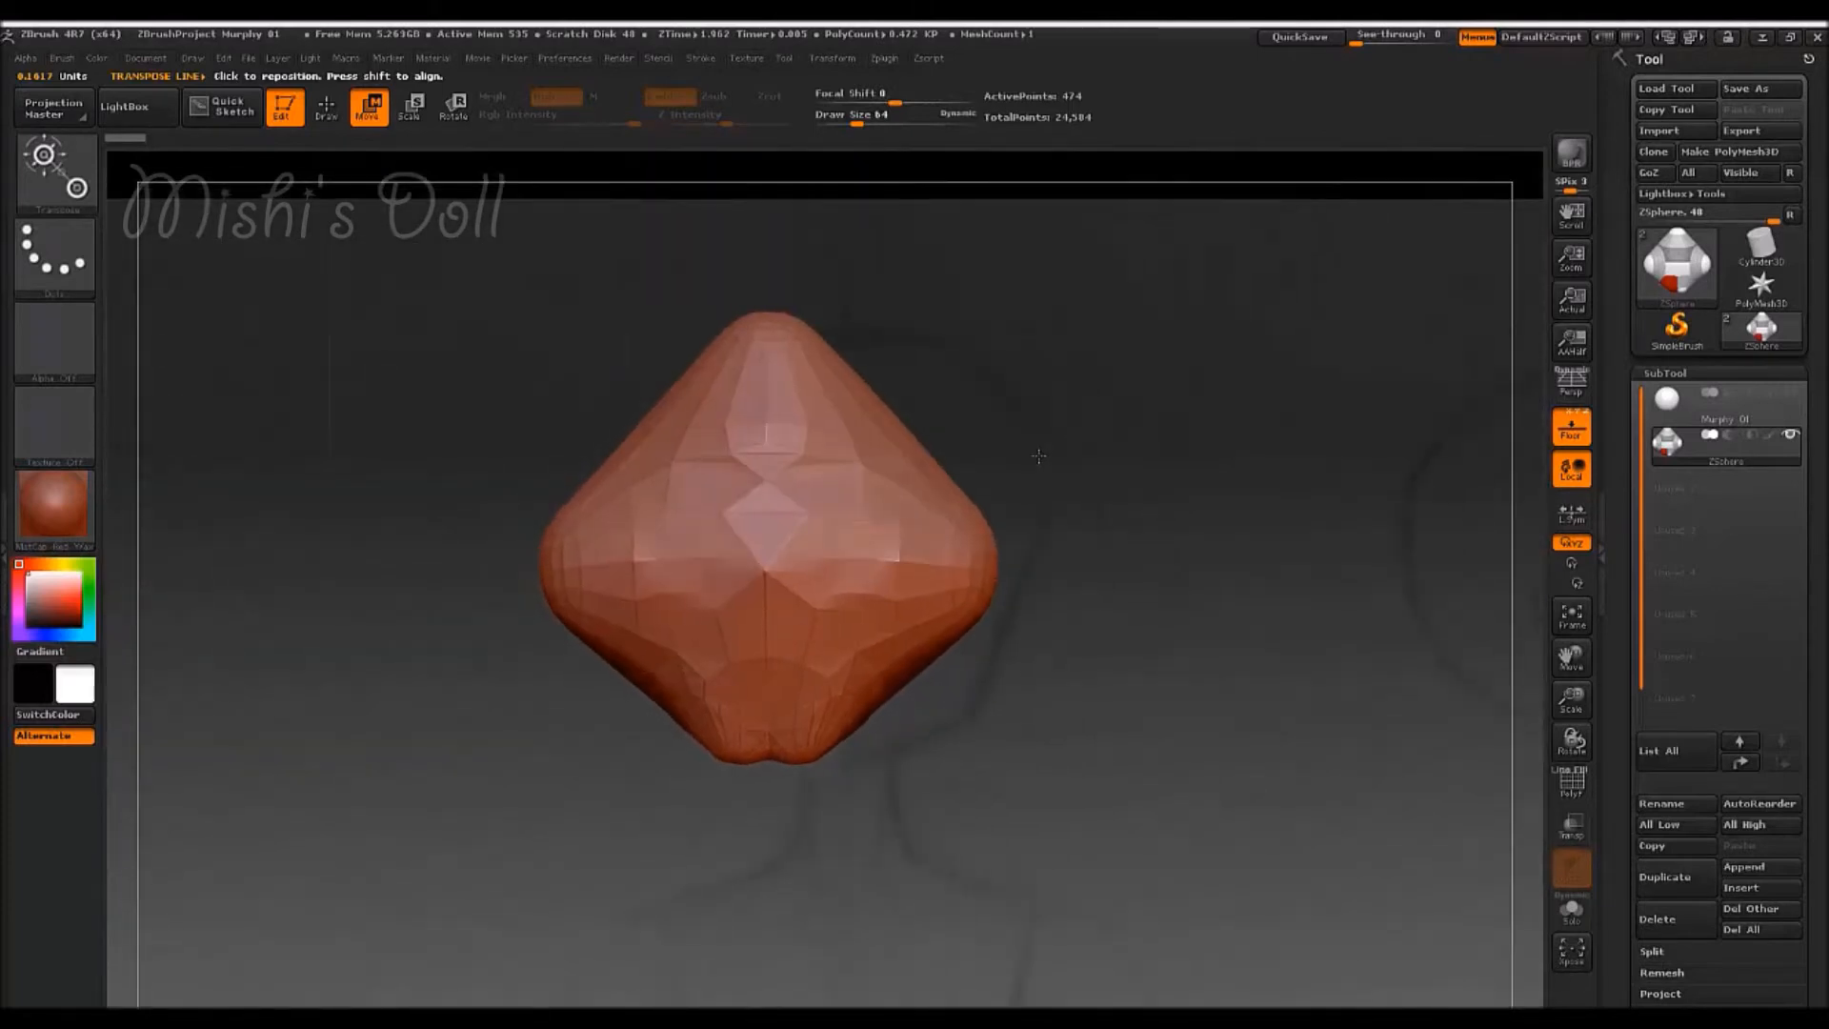
key("a")
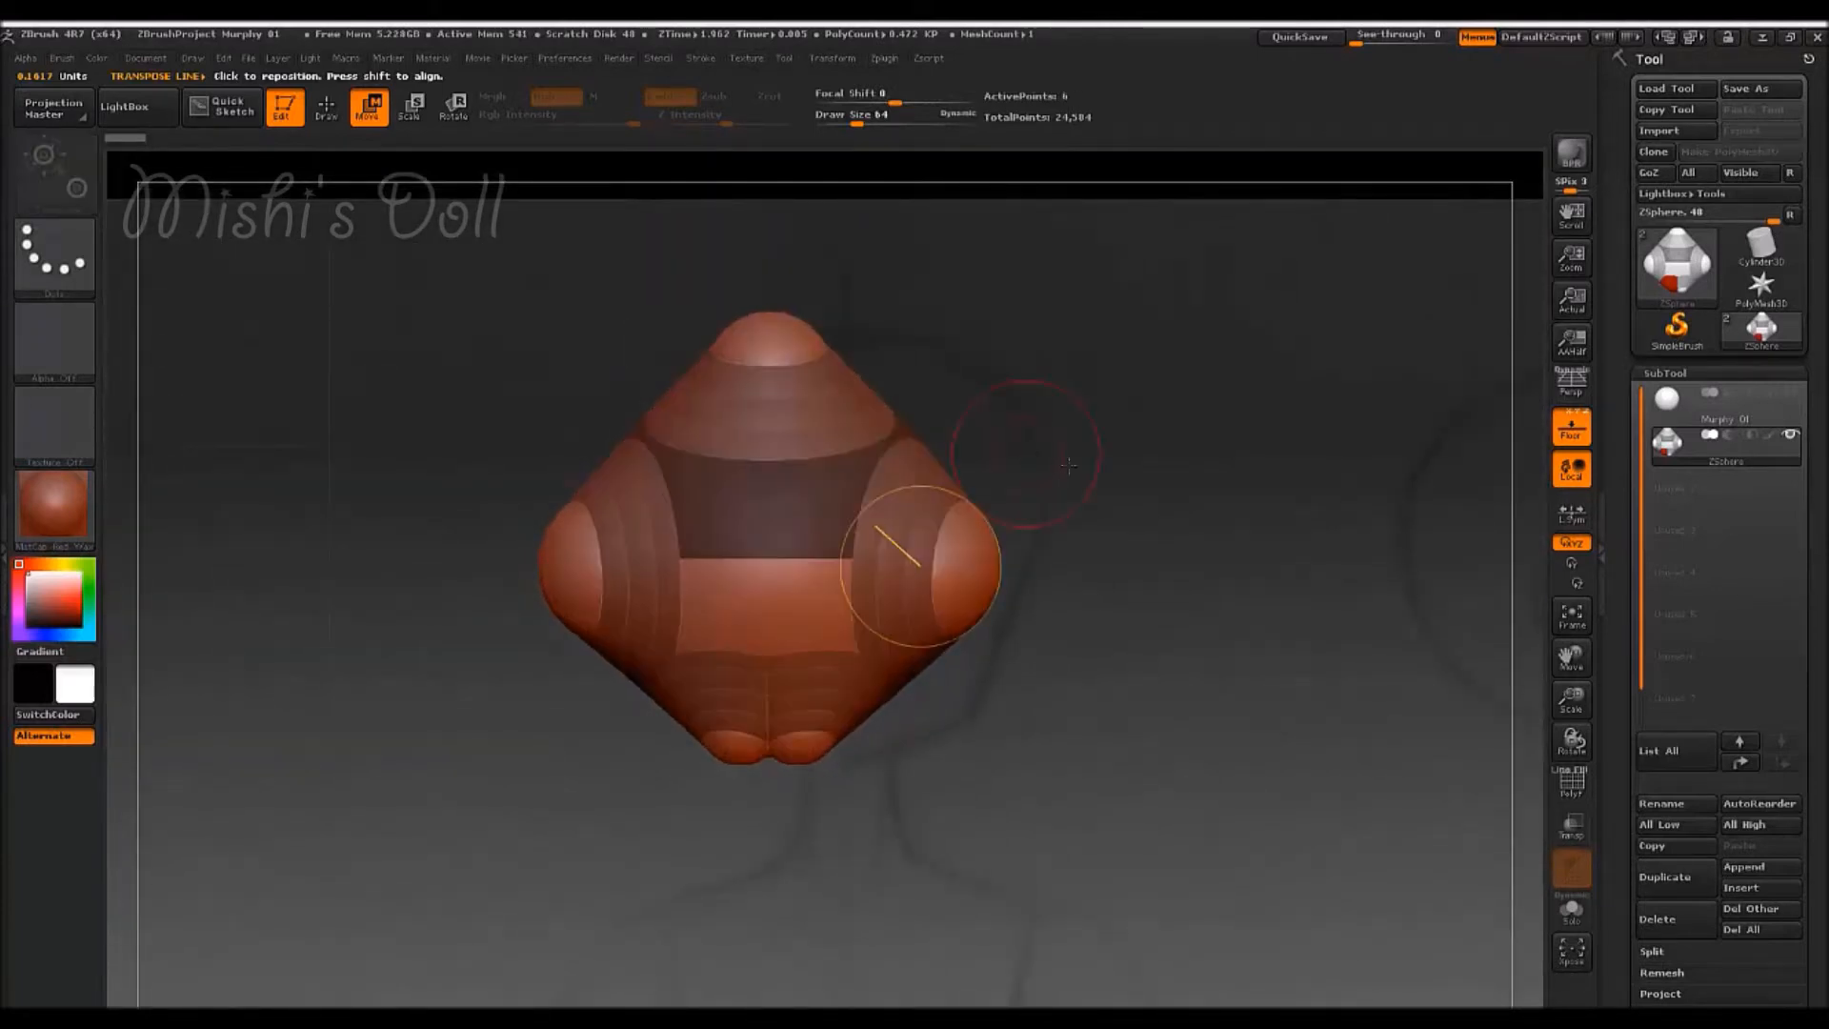
- Undo all the child ZSpheres of the head, back to the single main ZSphere
mouse_move(917, 562)
left_mouse_down()
mouse_move(890, 441)
mouse_move(917, 475)
left_mouse_up()
key("ctrl+z")
key("ctrl+z")
key("ctrl+z")
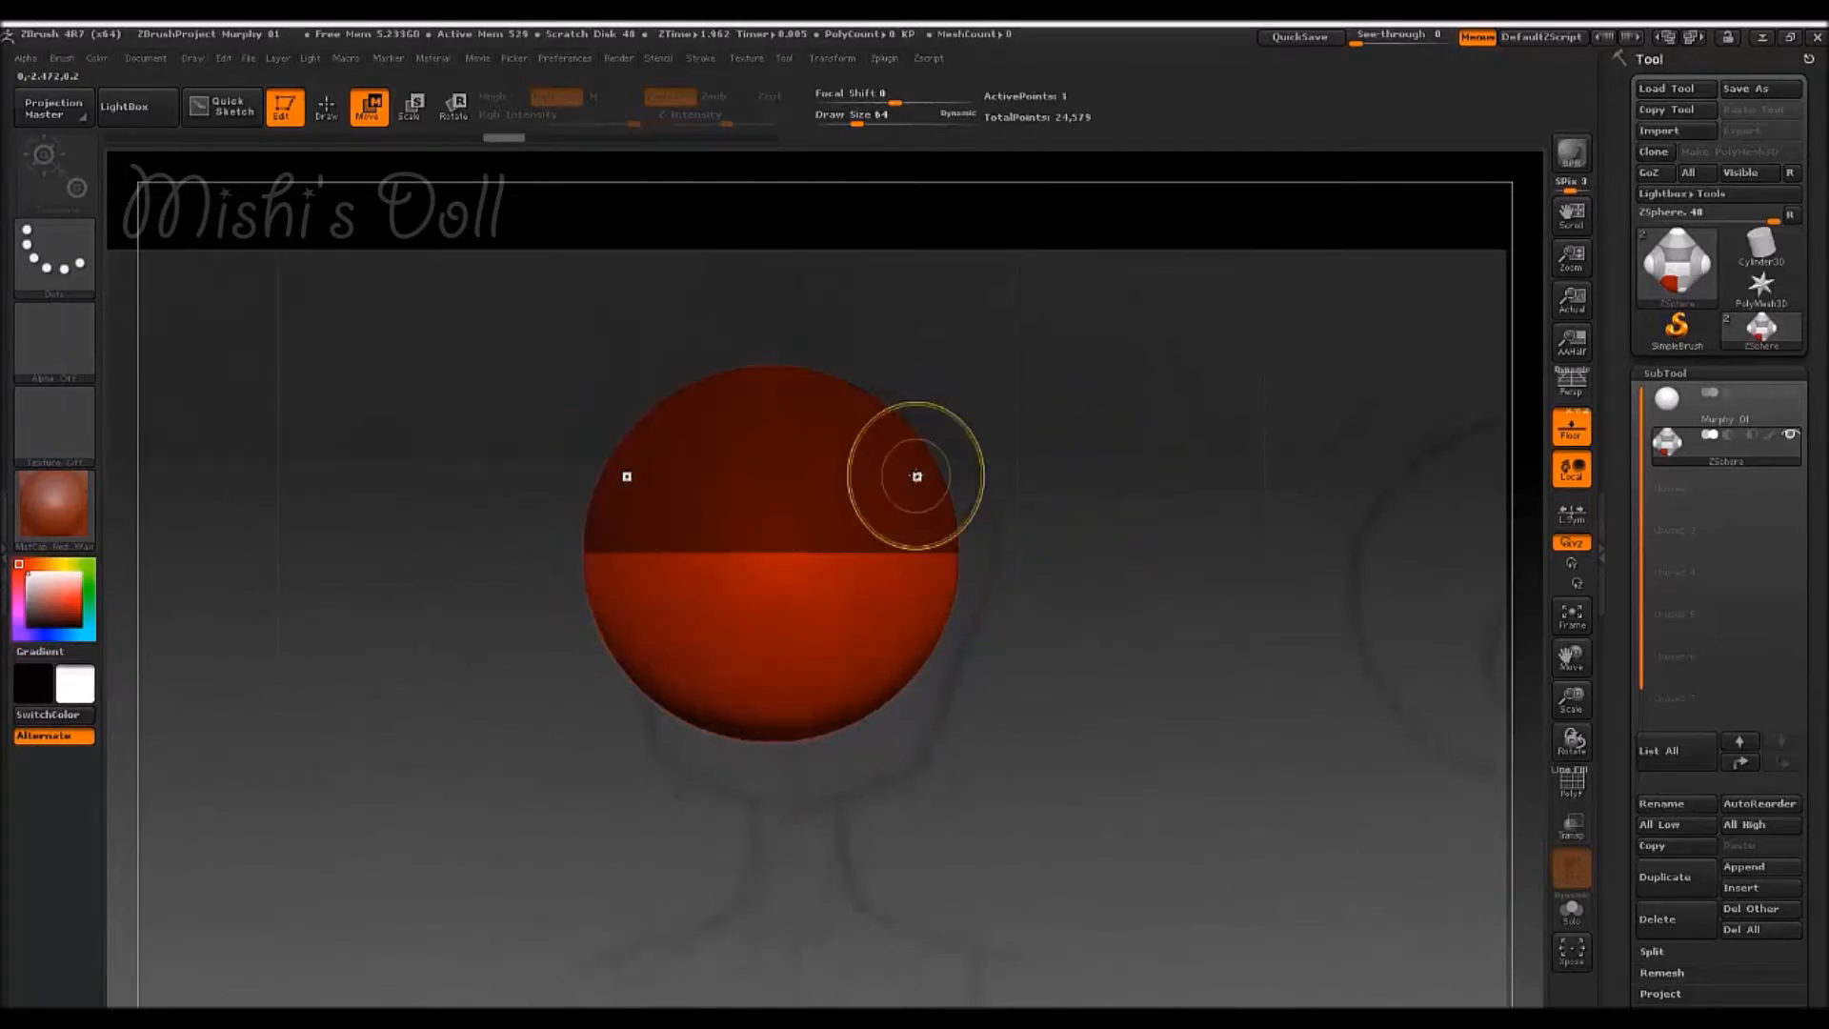
- Reposition the main ZSphere and scale it up slightly to fit the head in the front and side reference drawings
key("a")
key("a")
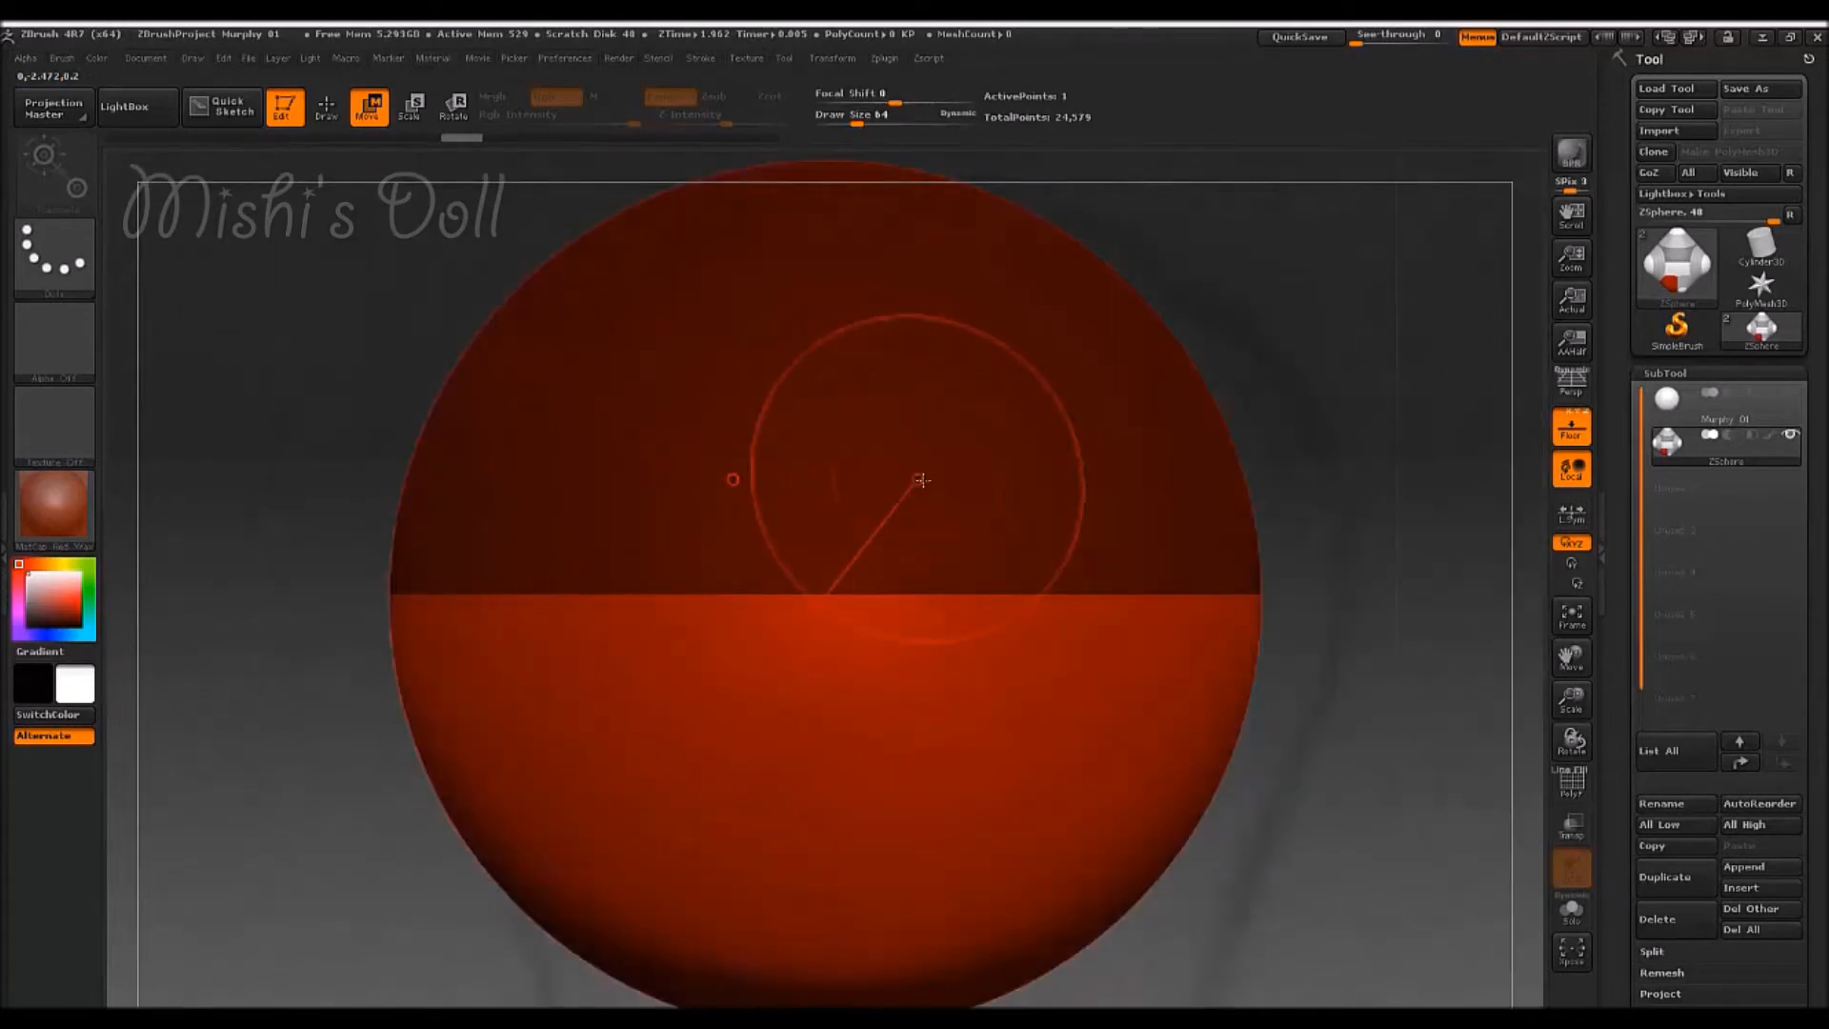
left_click_drag(1393, 813, 1150, 419, "alt")
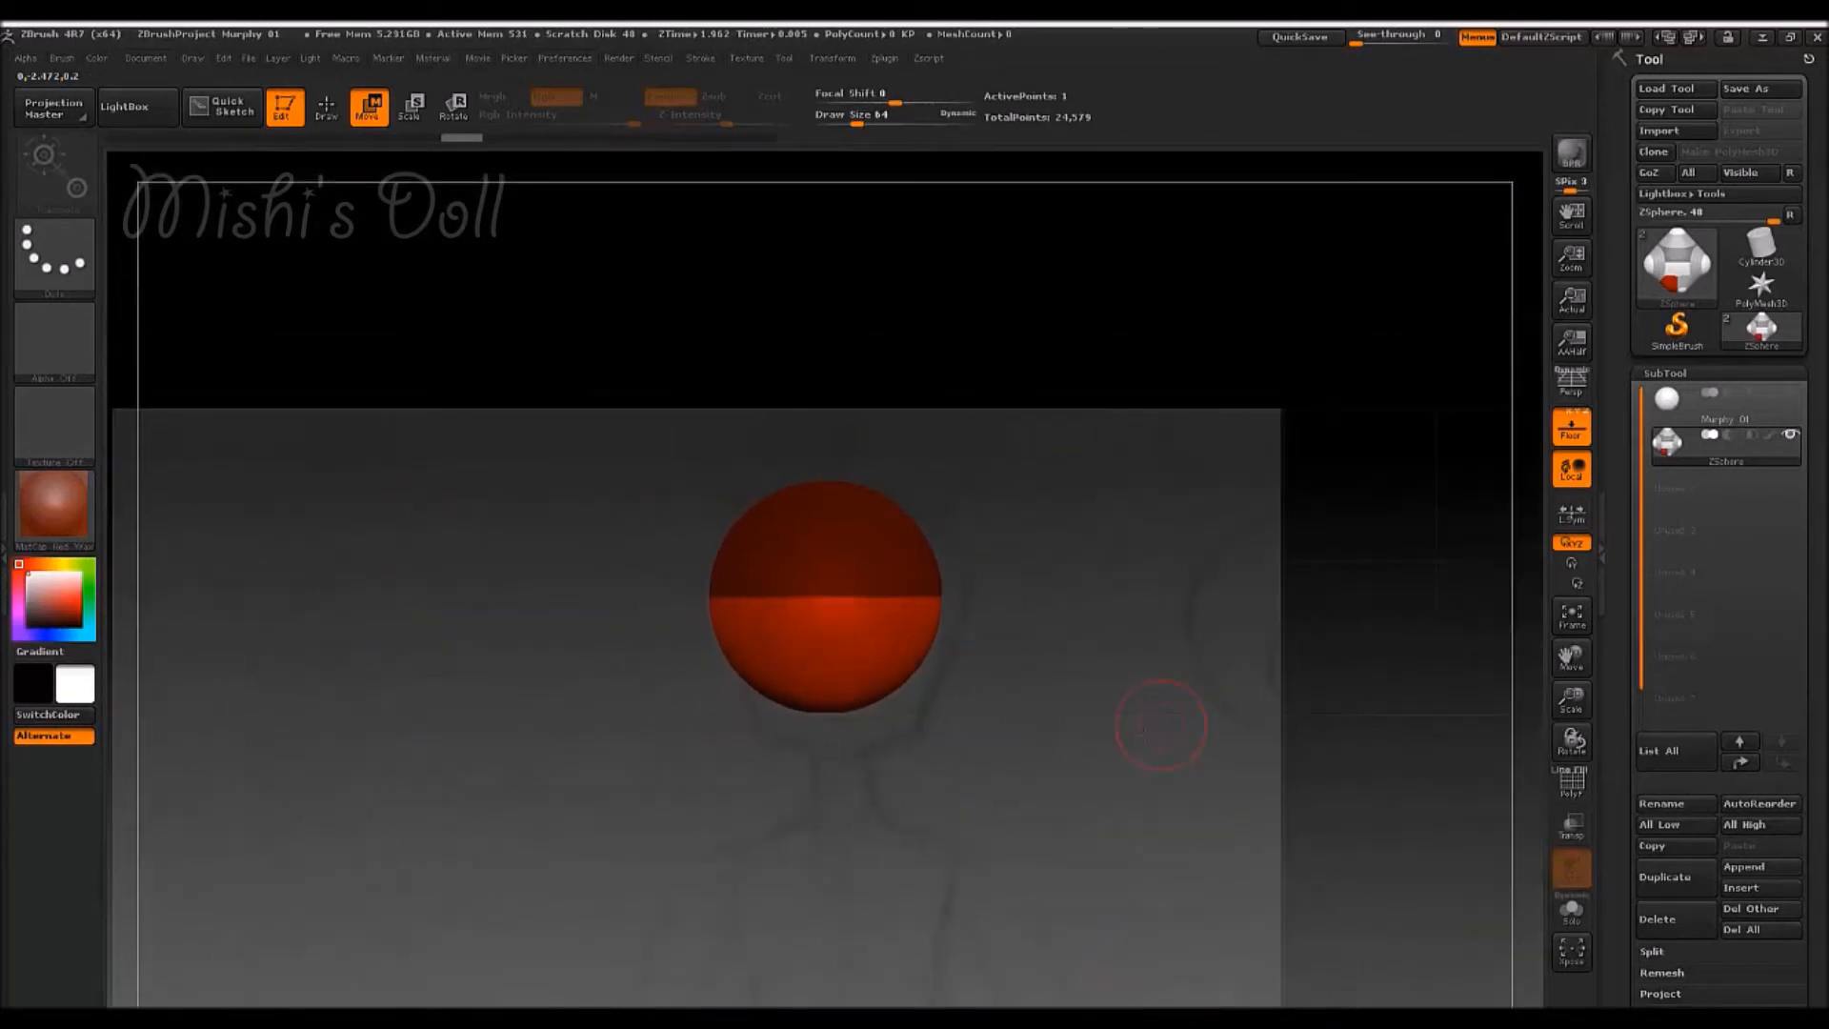
left_click_drag(1138, 705, 1106, 518, "alt")
left_click_drag(827, 591, 939, 539)
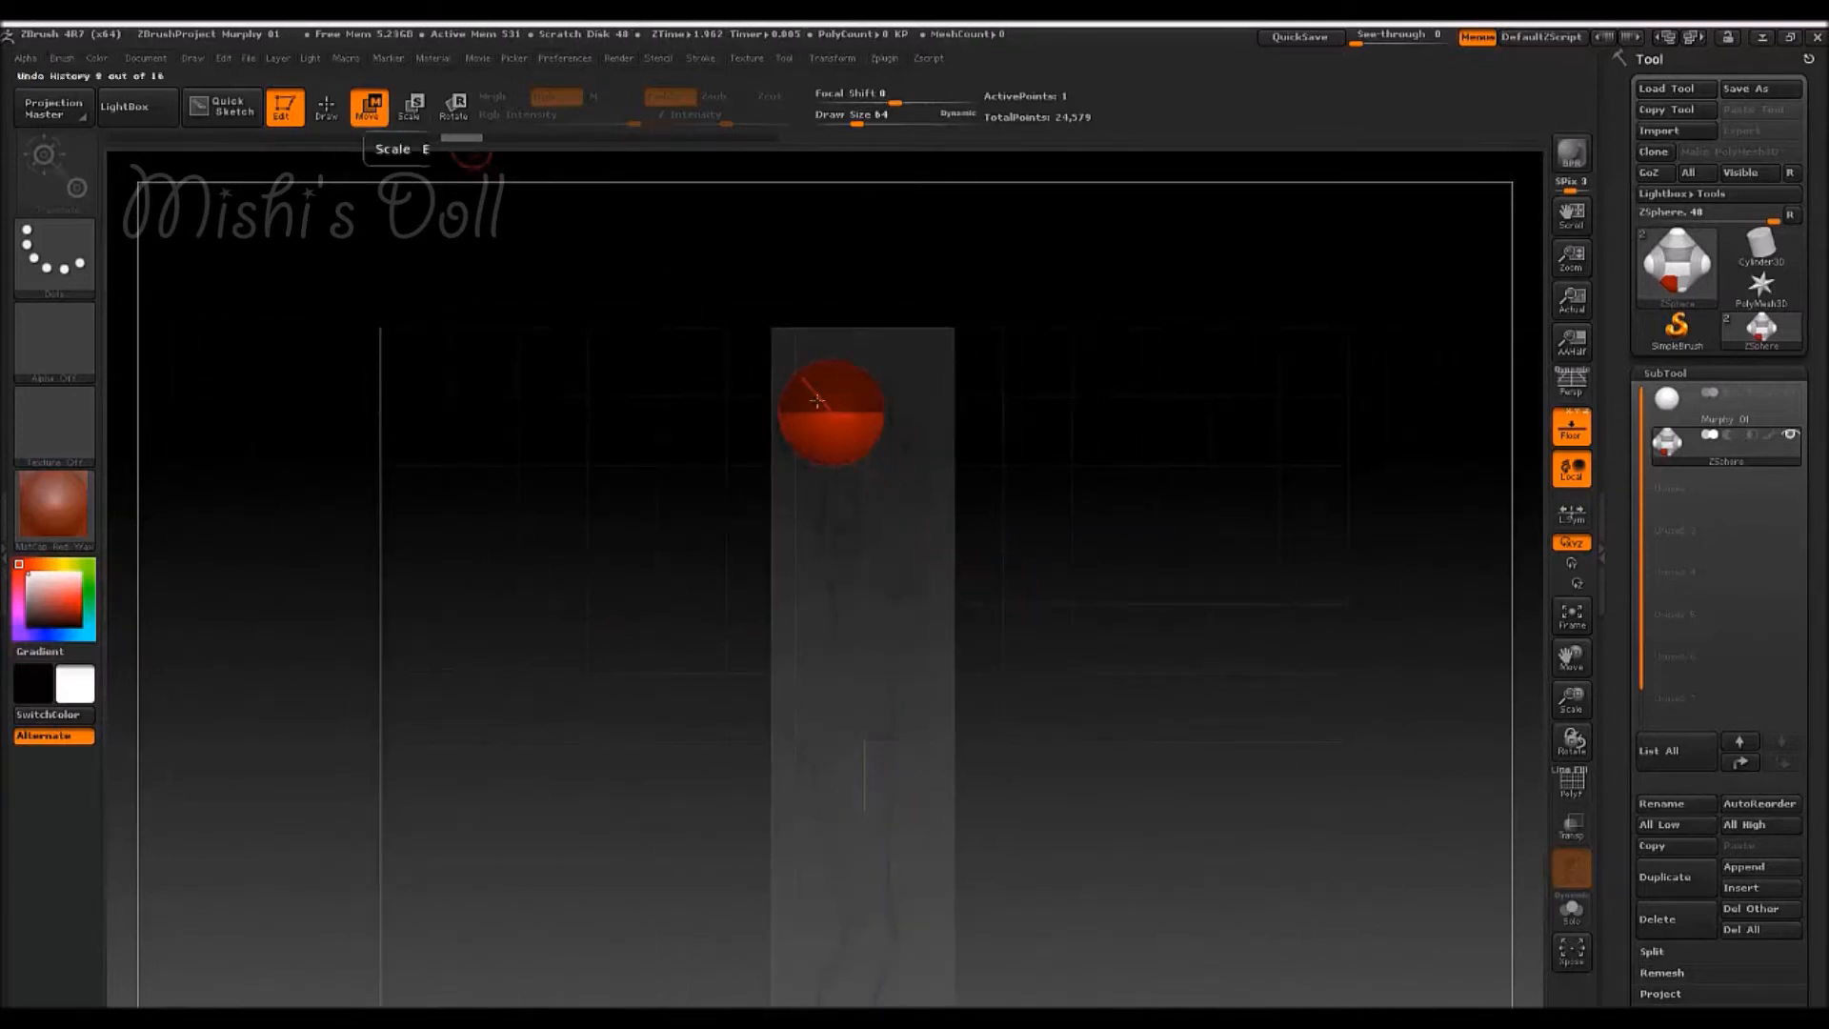
left_click_drag(1034, 564, 903, 572)
left_click_drag(1083, 507, 1075, 528, "shift")
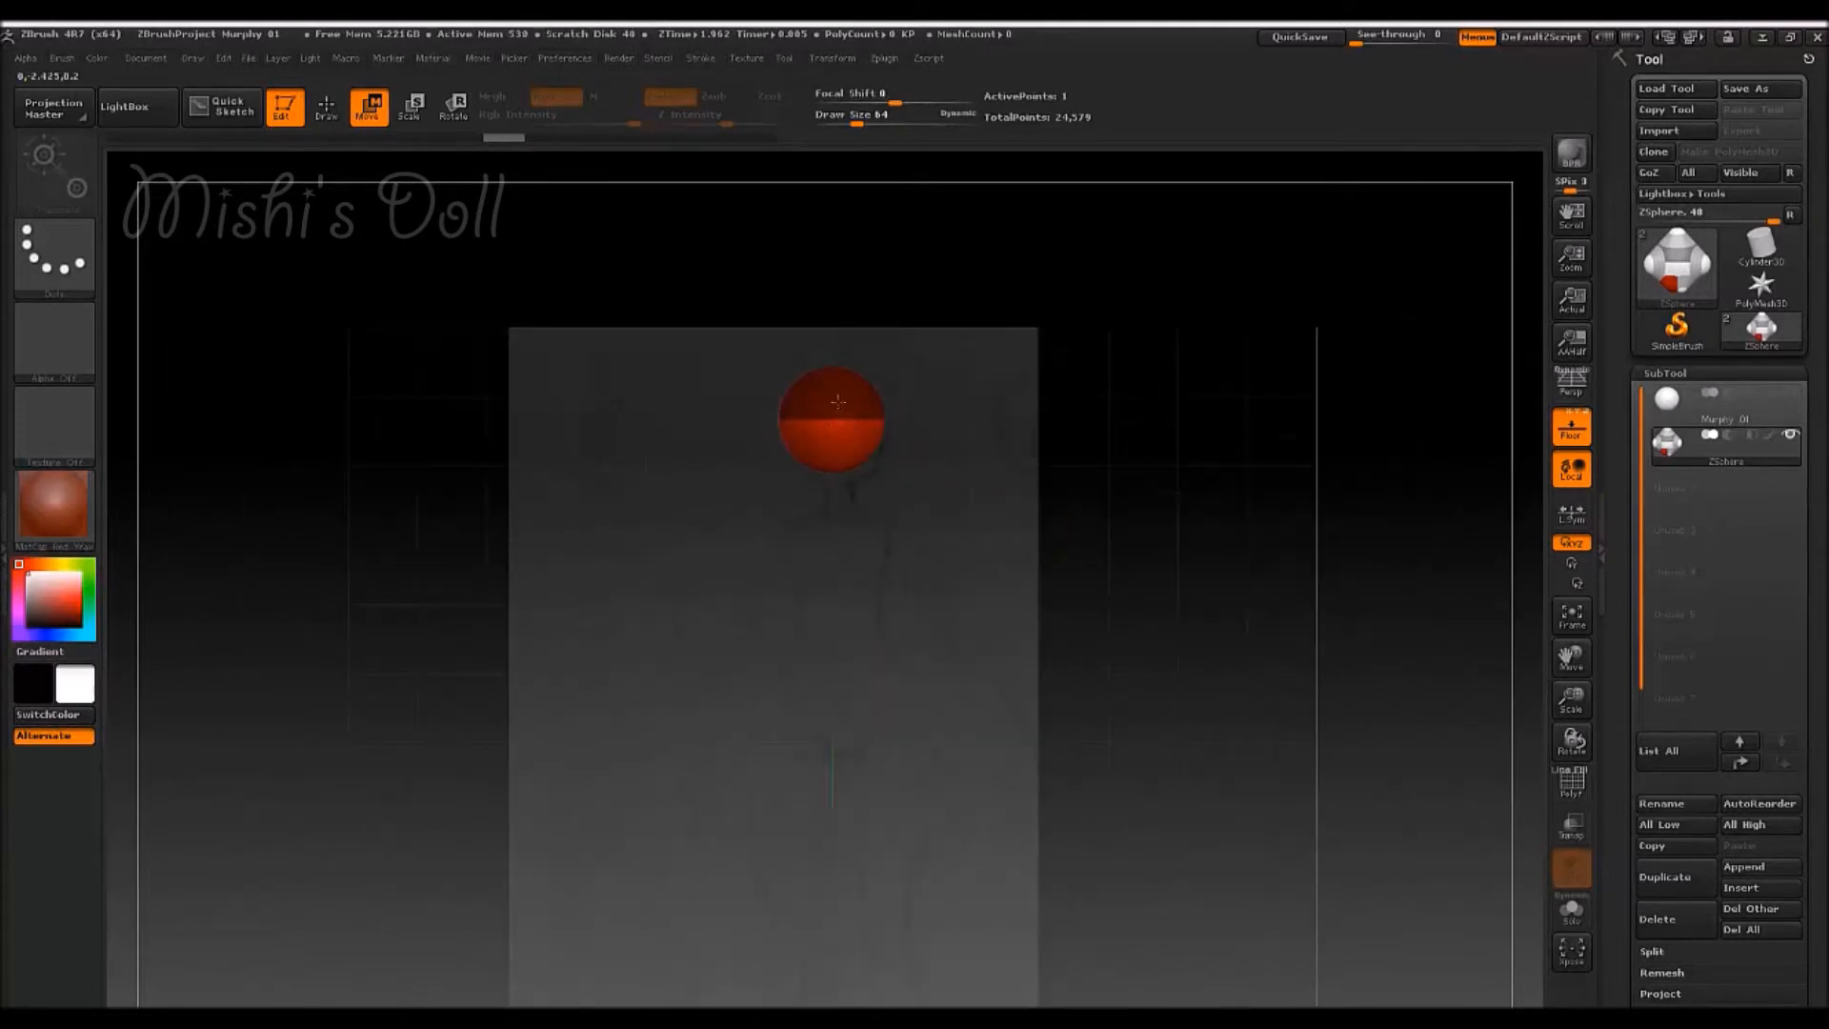
key("e")
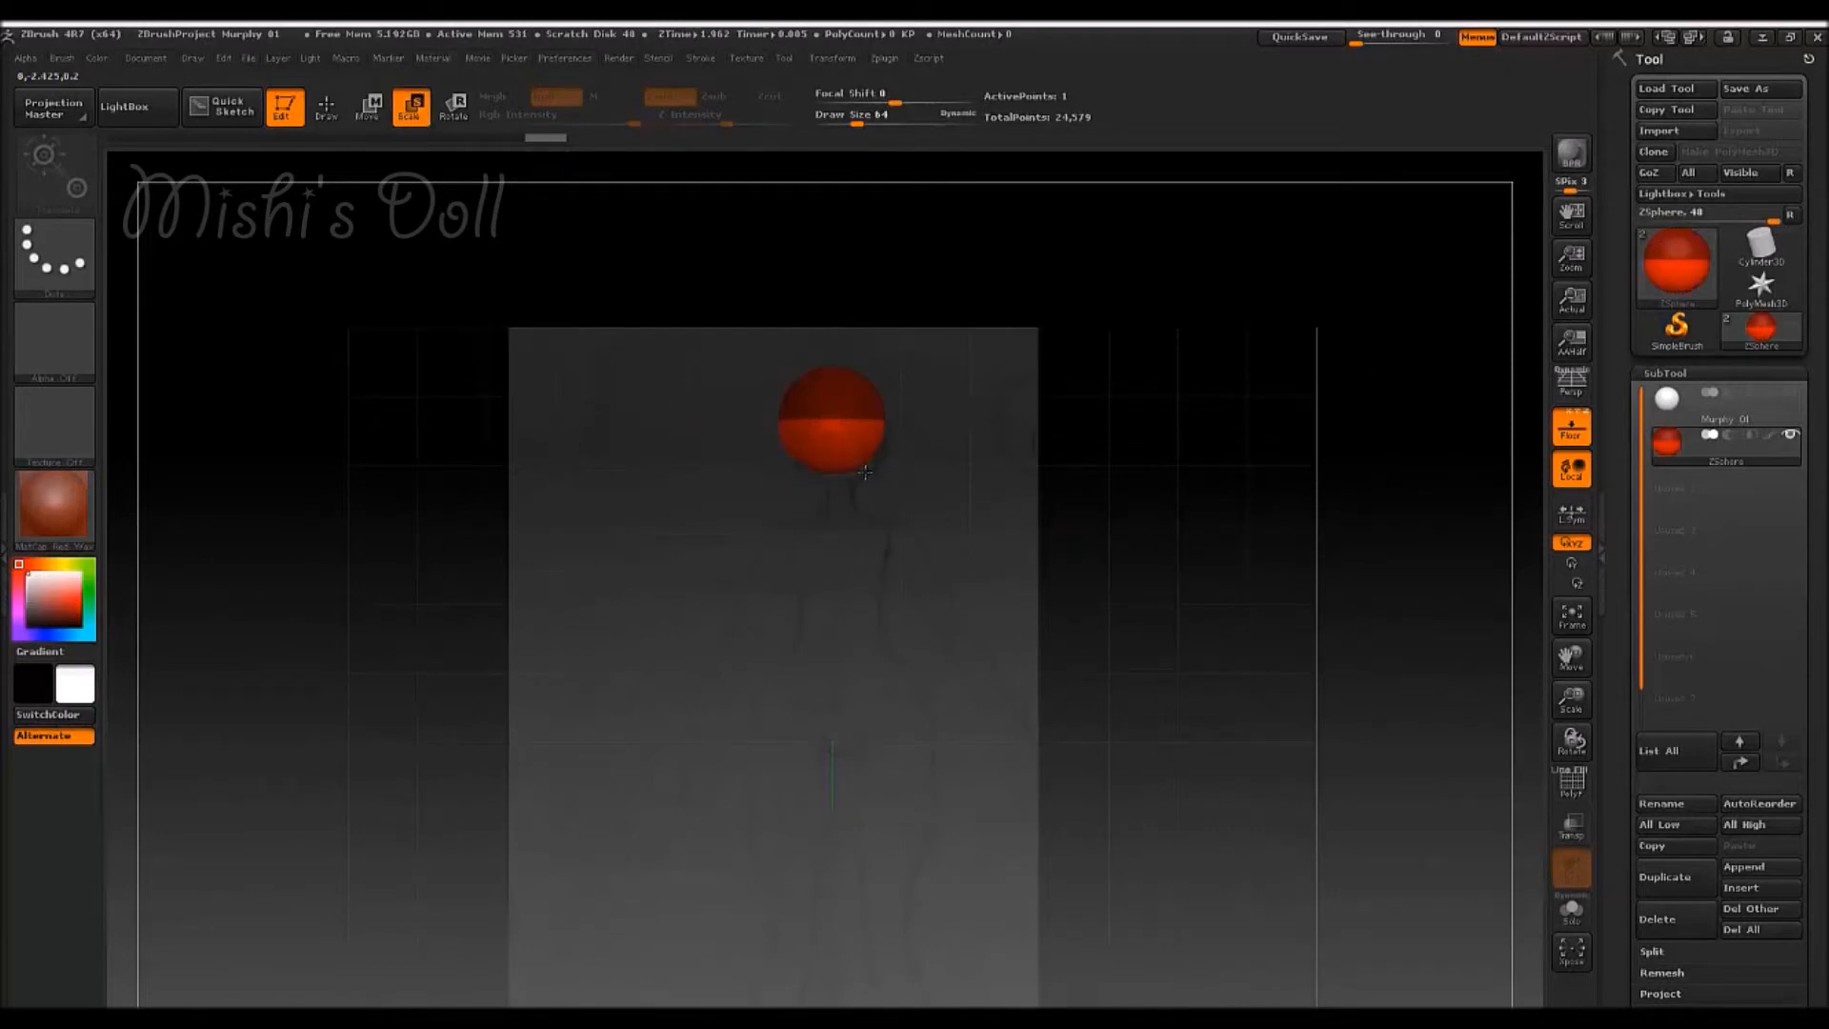
left_click_drag(872, 481, 1013, 535)
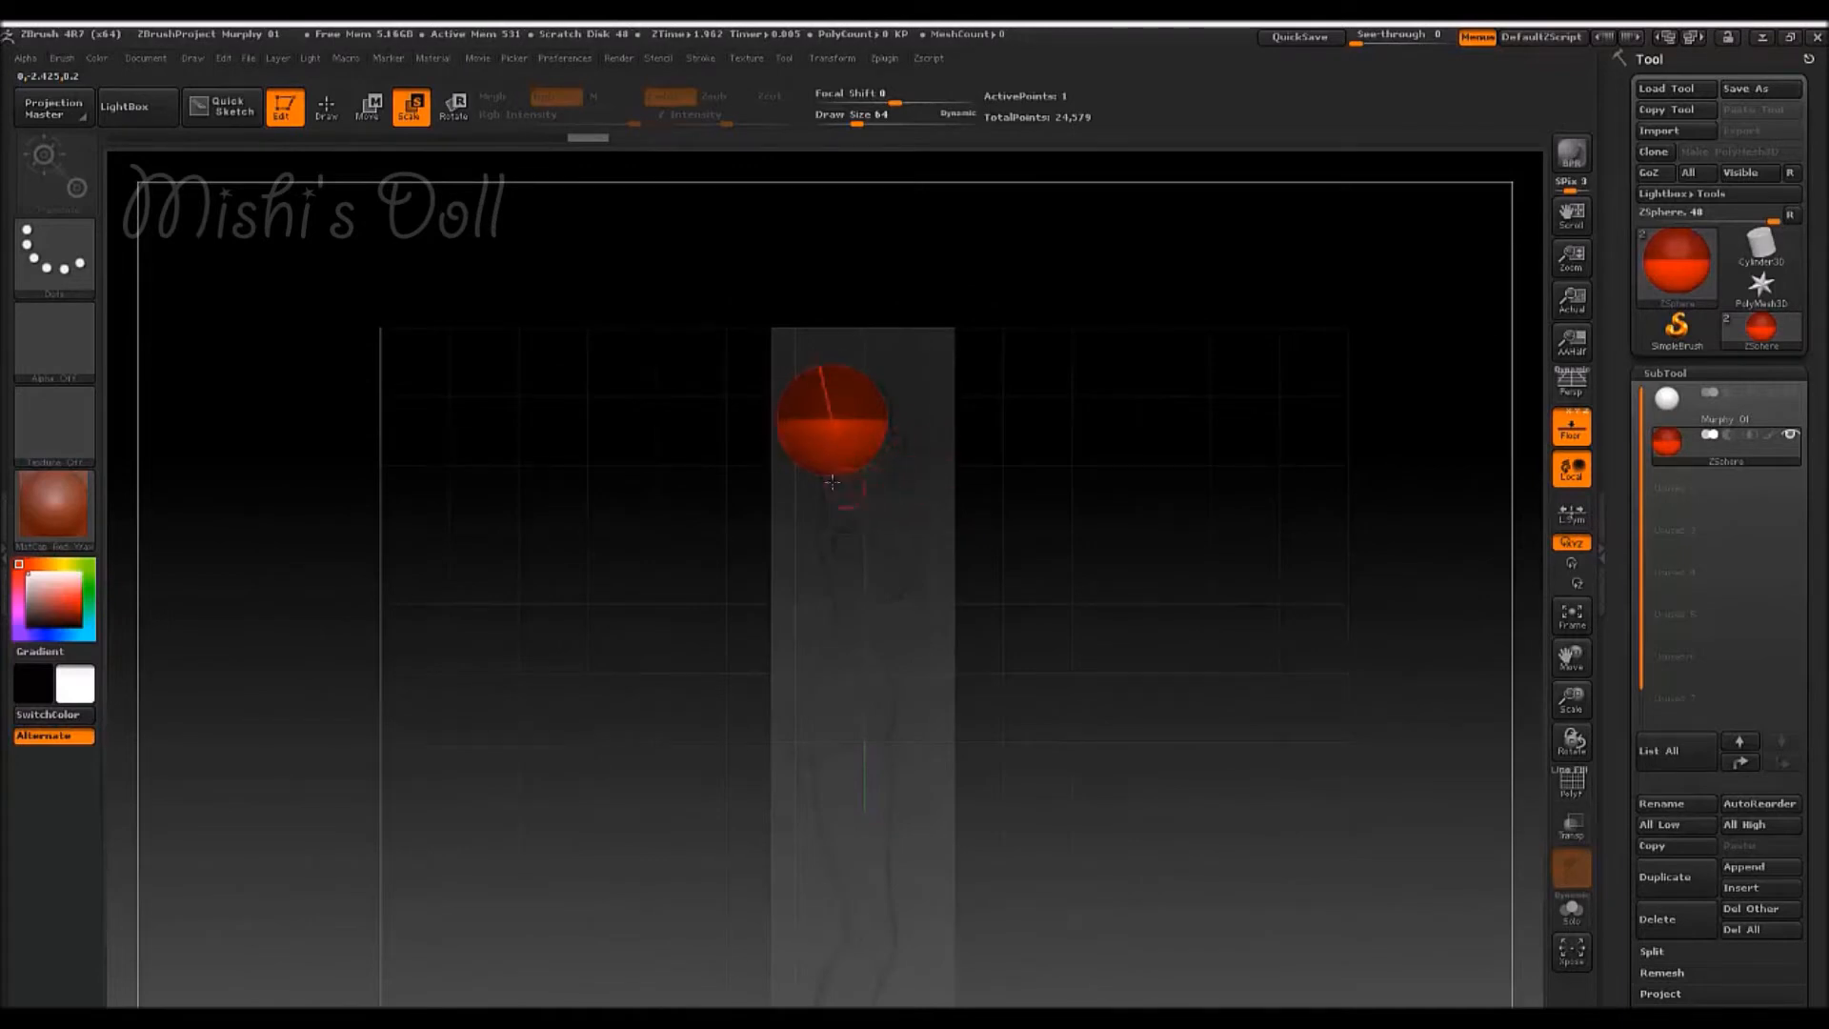
- Draw a single small child ZSphere on the centre line at the underside of the head, undoing any extra one
left_click(328, 111)
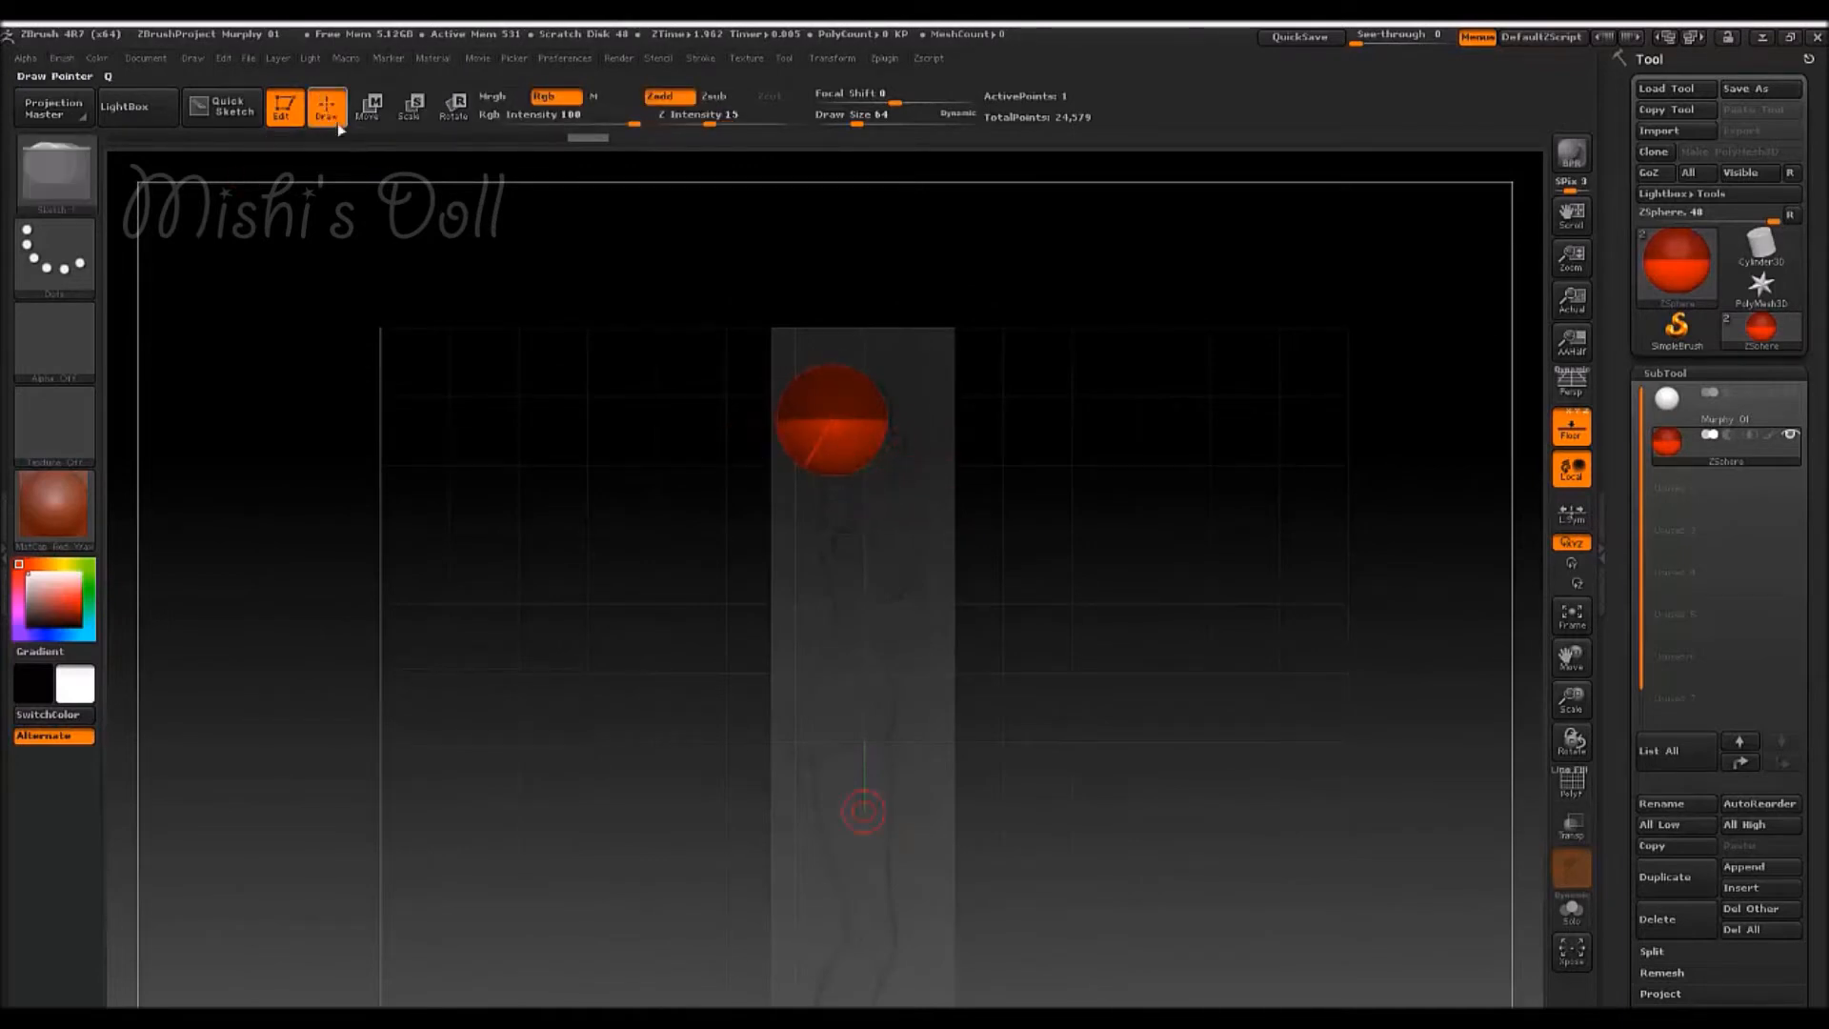
mouse_move(906, 587)
left_mouse_down()
mouse_move(850, 577)
mouse_move(891, 519)
mouse_move(858, 461)
mouse_move(825, 519)
left_mouse_up()
left_click_drag(996, 534, 1008, 491)
left_click(1001, 523, "ctrl")
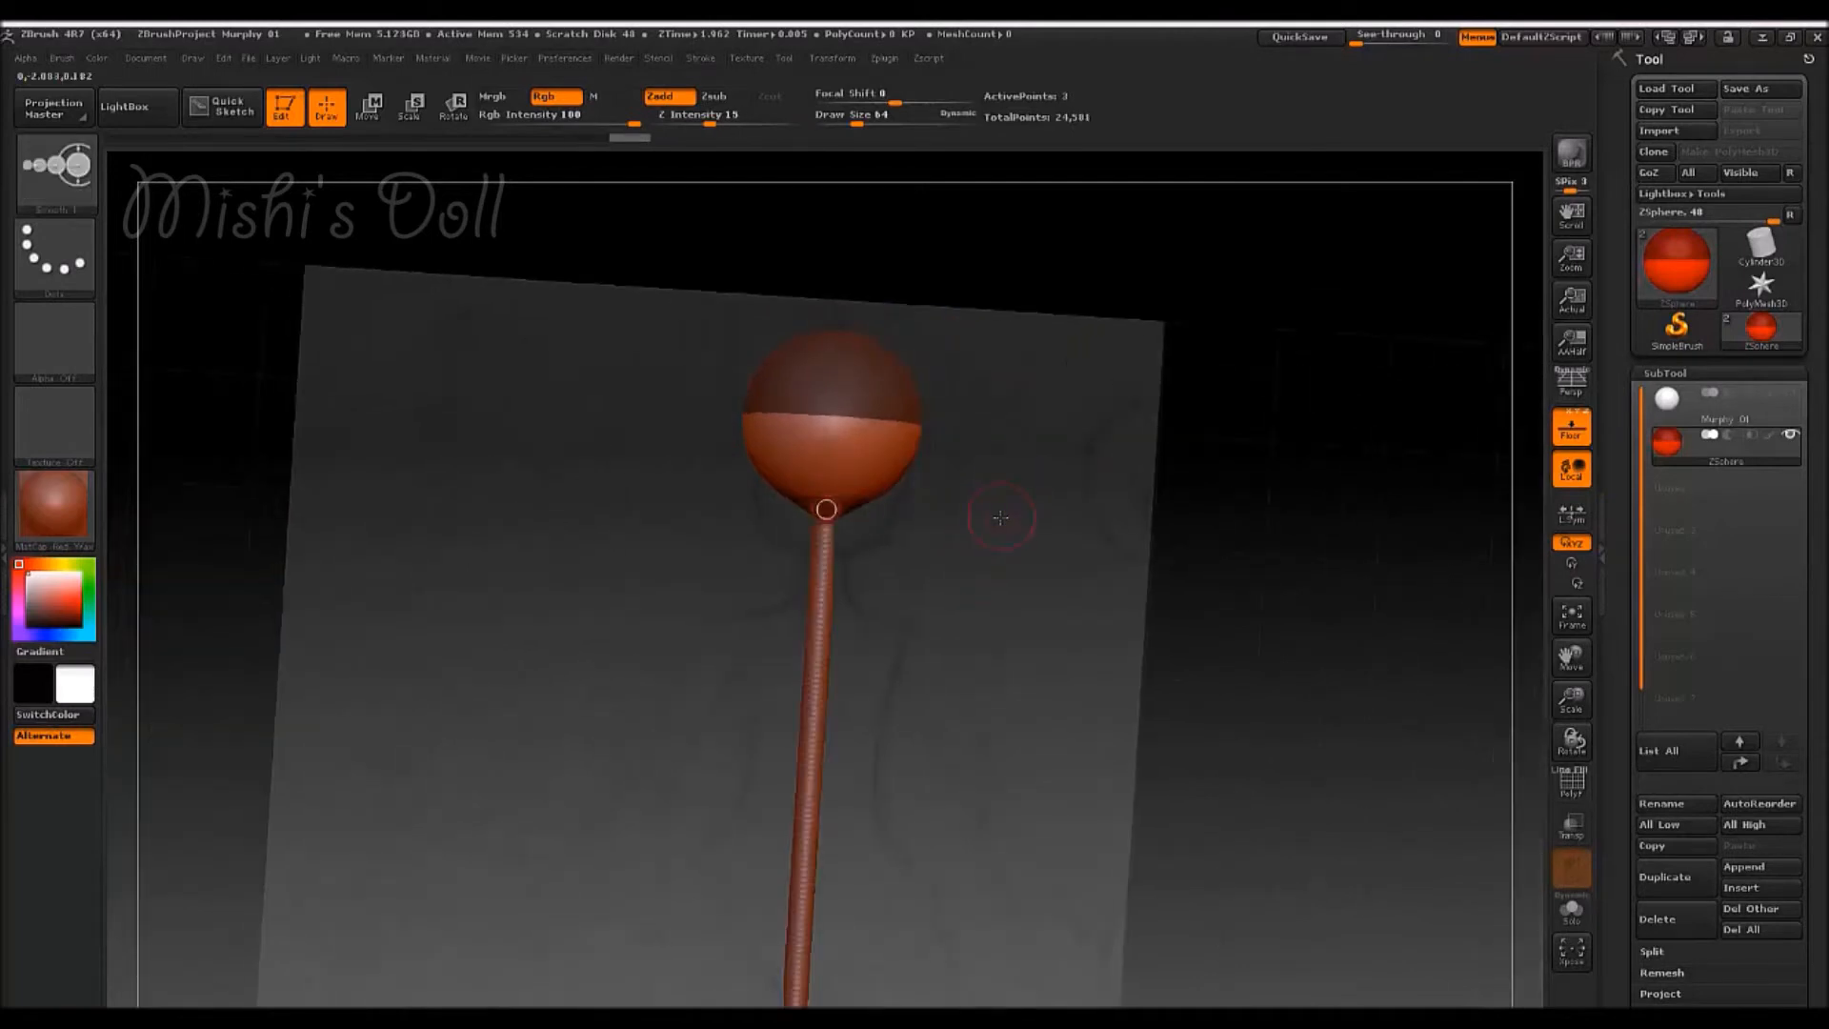
key("ctrl+z")
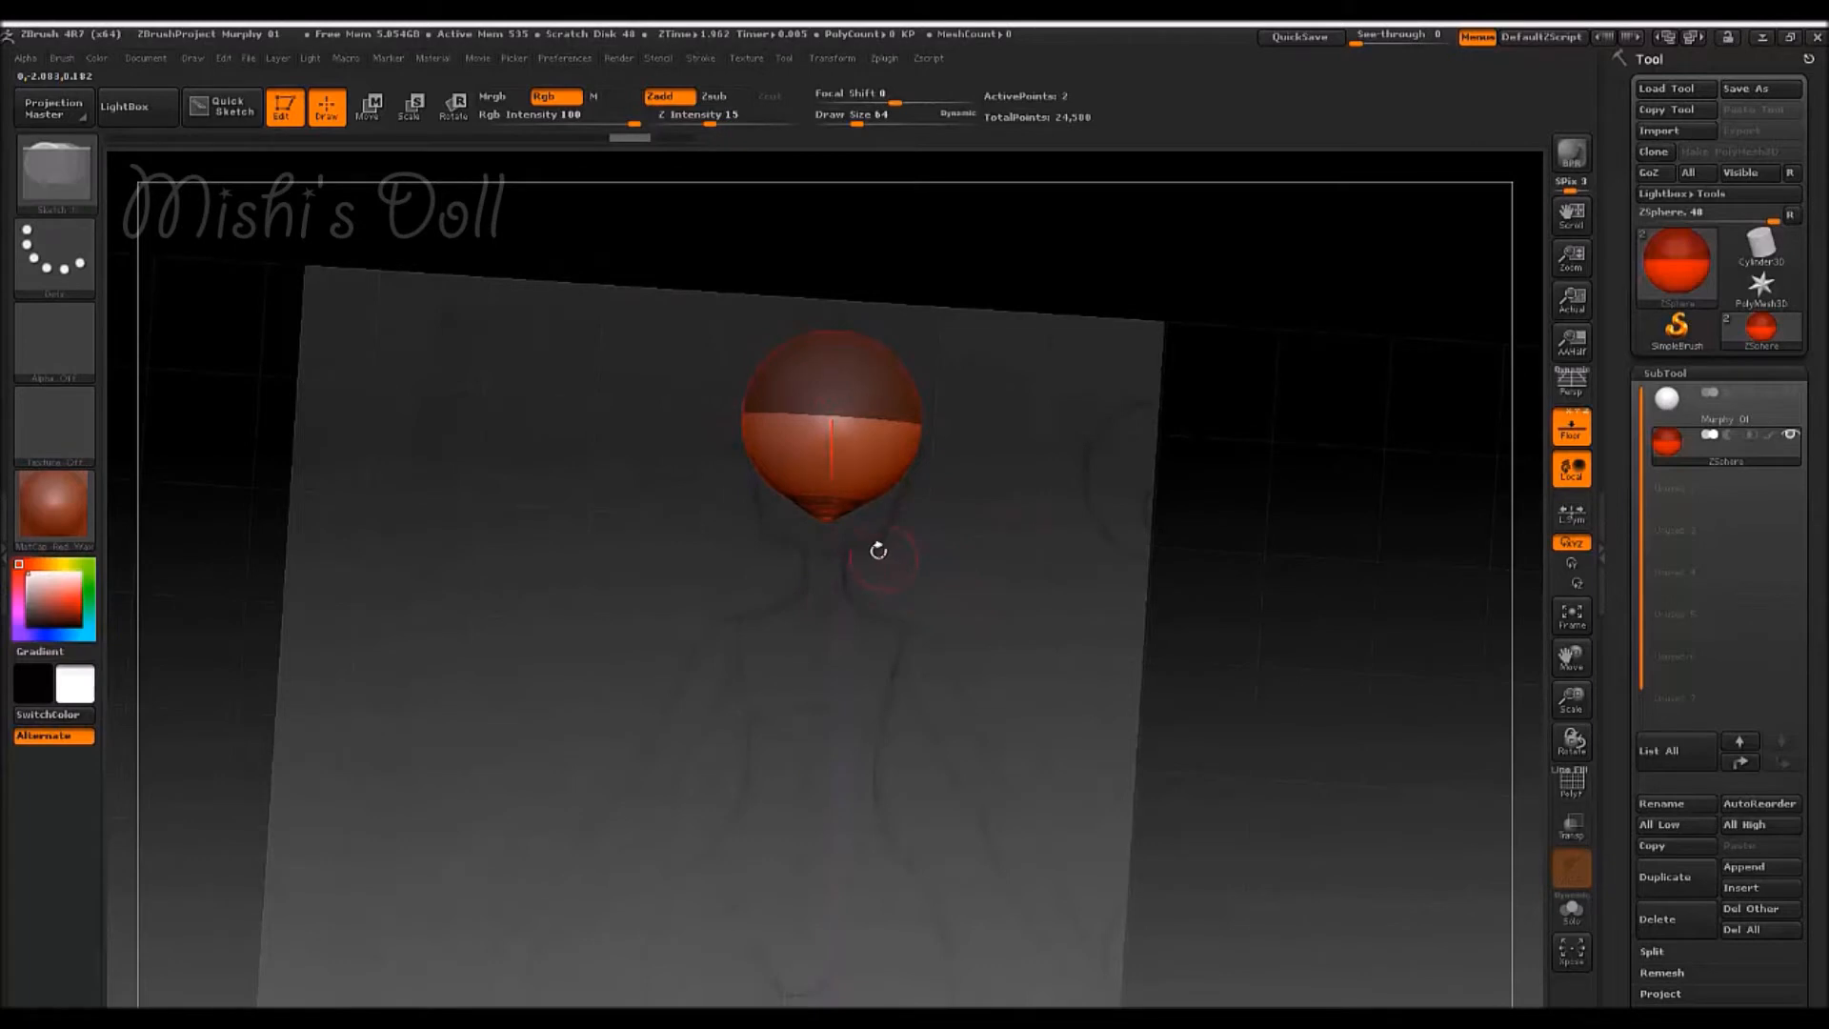
- Nudge the small ZSphere under the head into line with the top of the neck in the front and side views
key("shift+a")
left_click(370, 107)
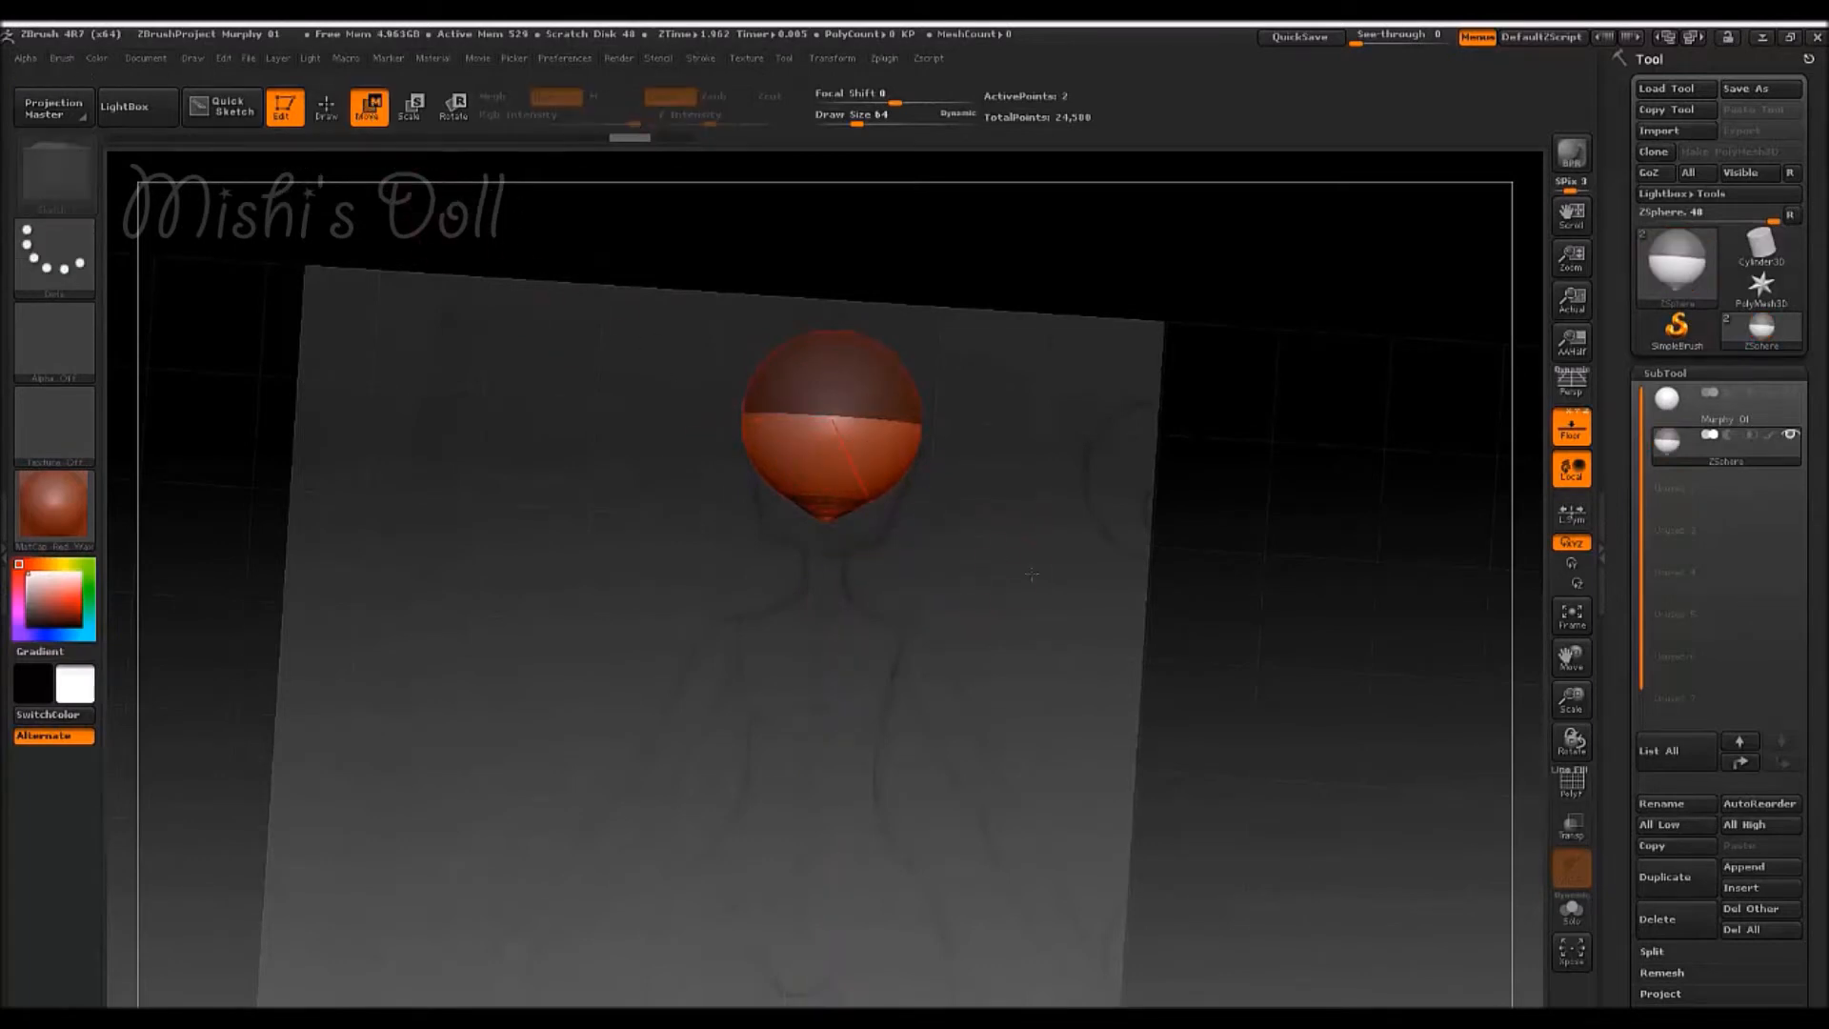
left_click_drag(1068, 510, 1066, 511, "shift")
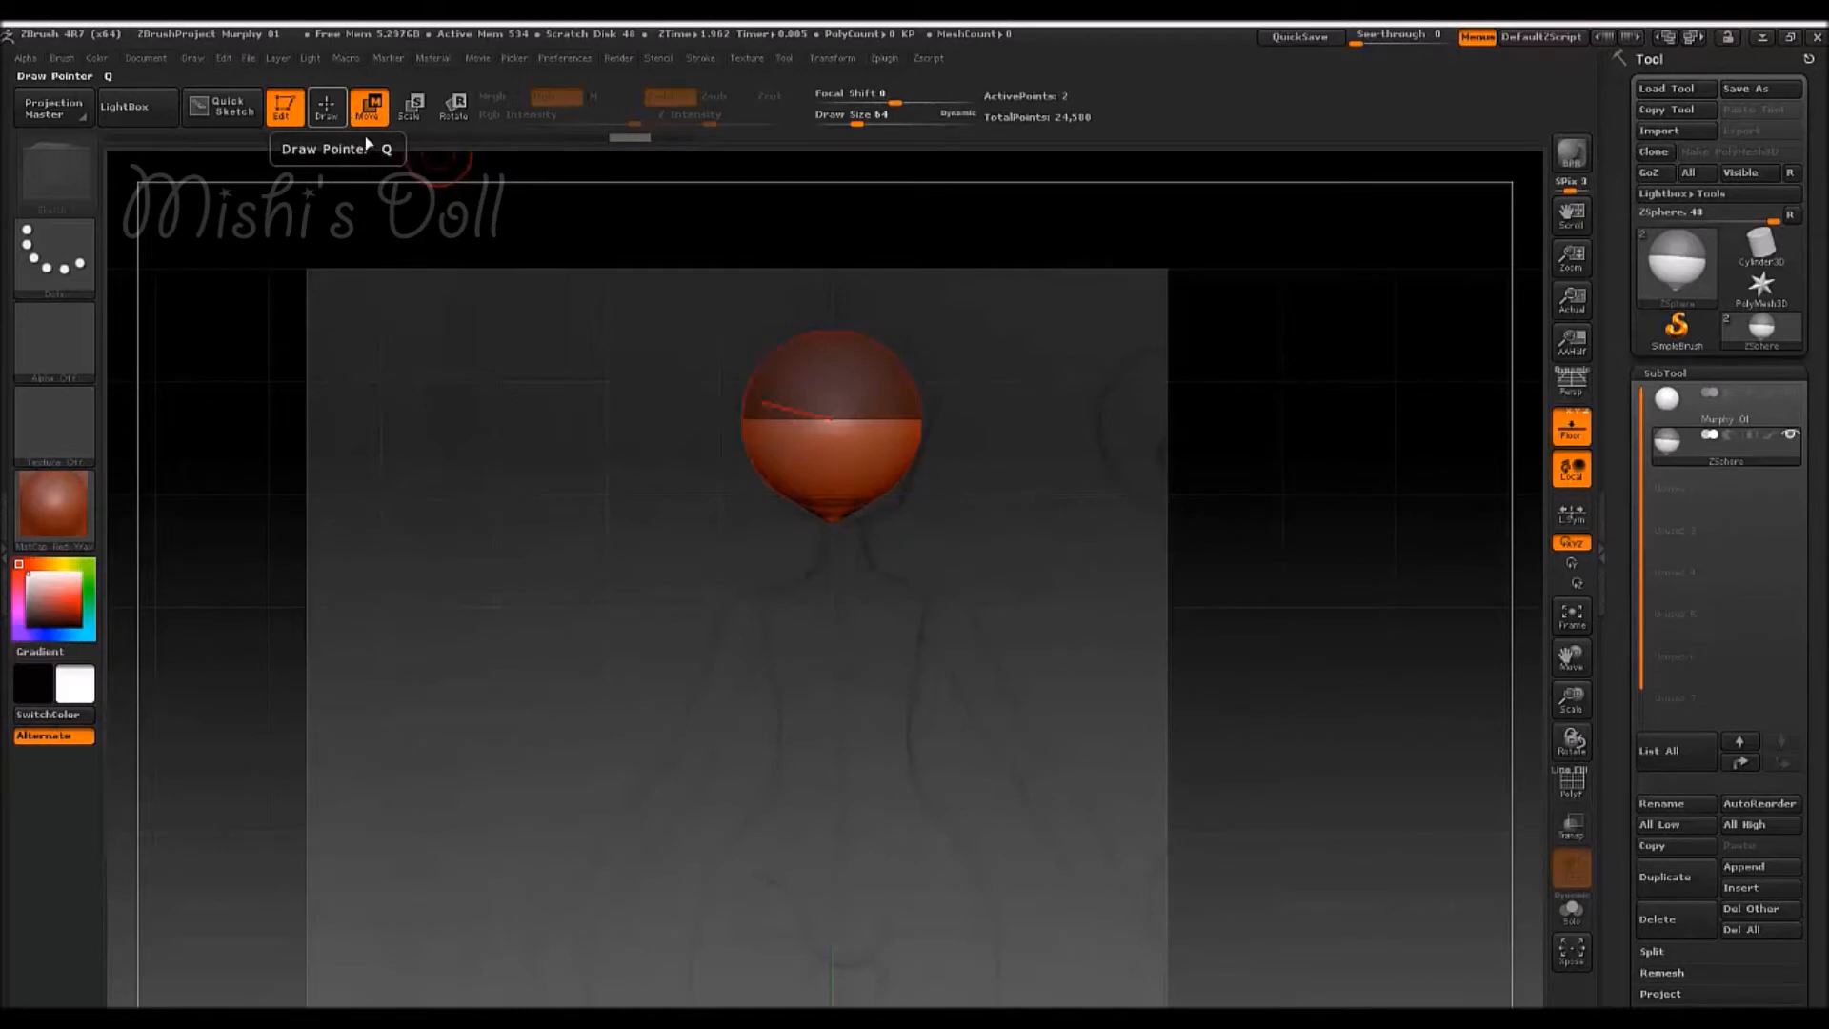
left_click_drag(835, 523, 836, 523)
left_click_drag(953, 522, 1163, 546, "shift")
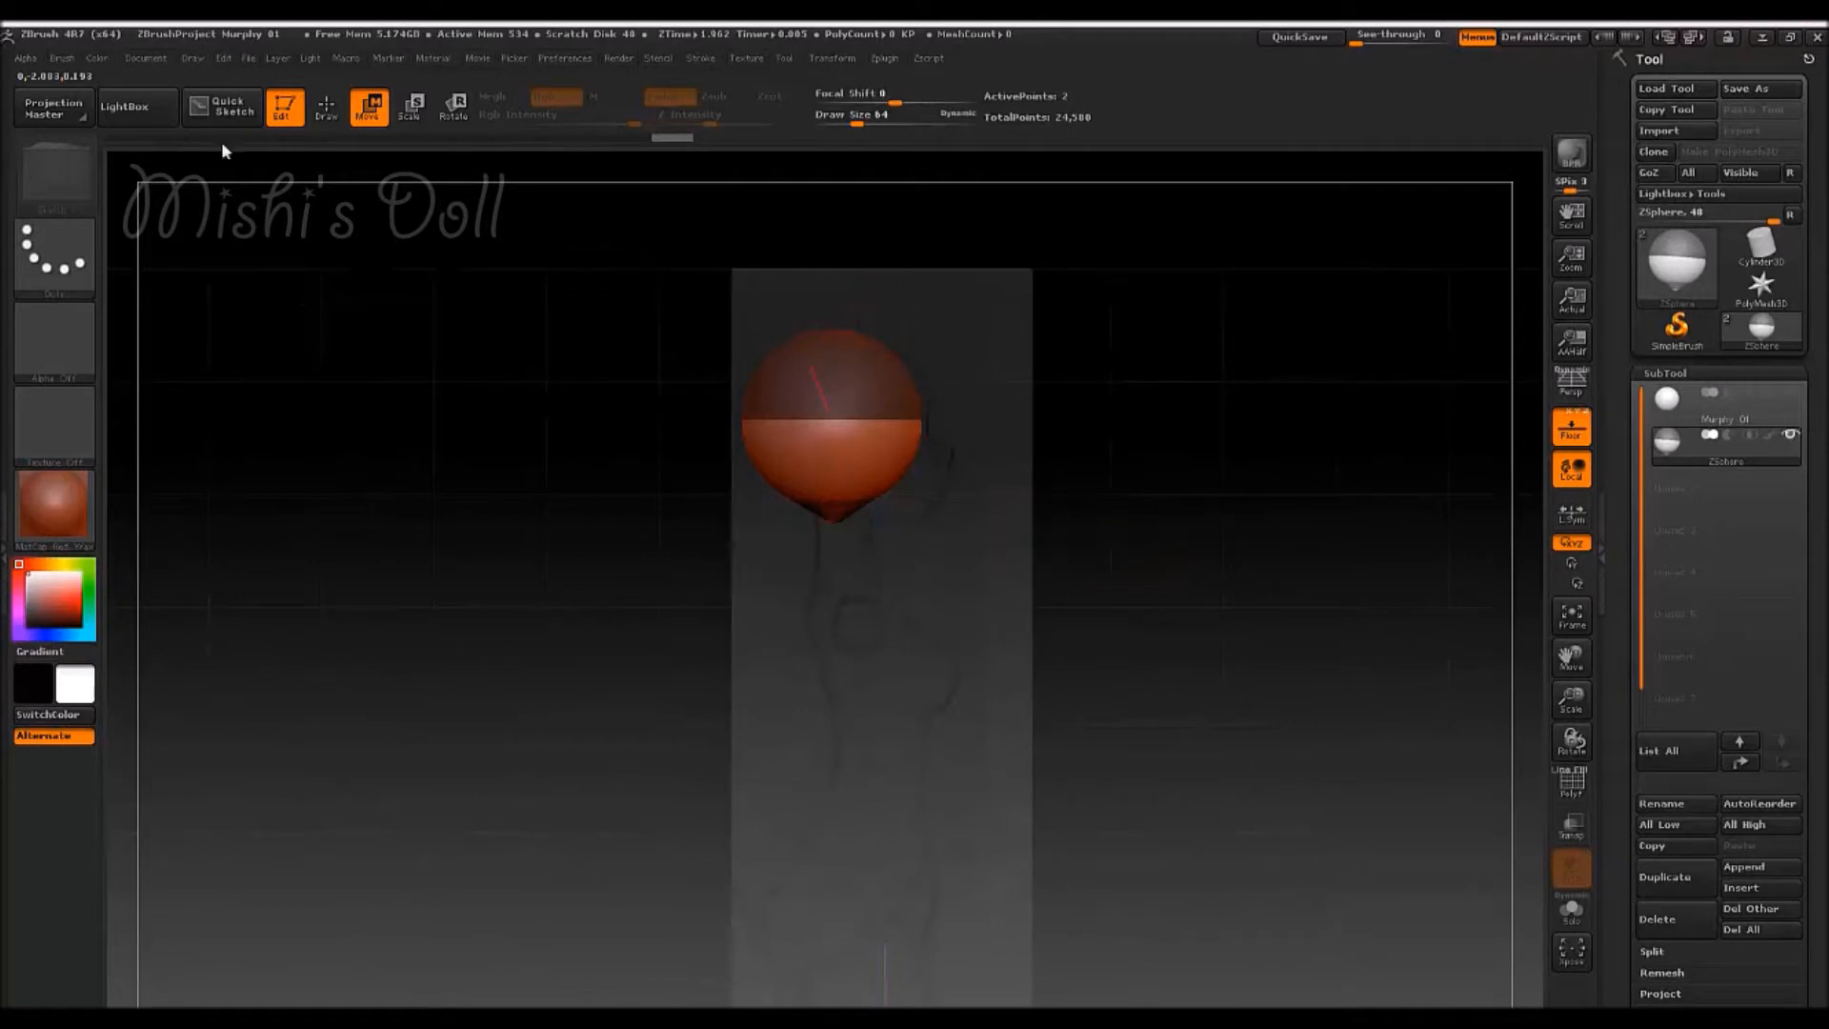
- Draw another small child ZSphere from the one under the head and move it down along the neck
key("q")
left_click_drag(1029, 531, 695, 553)
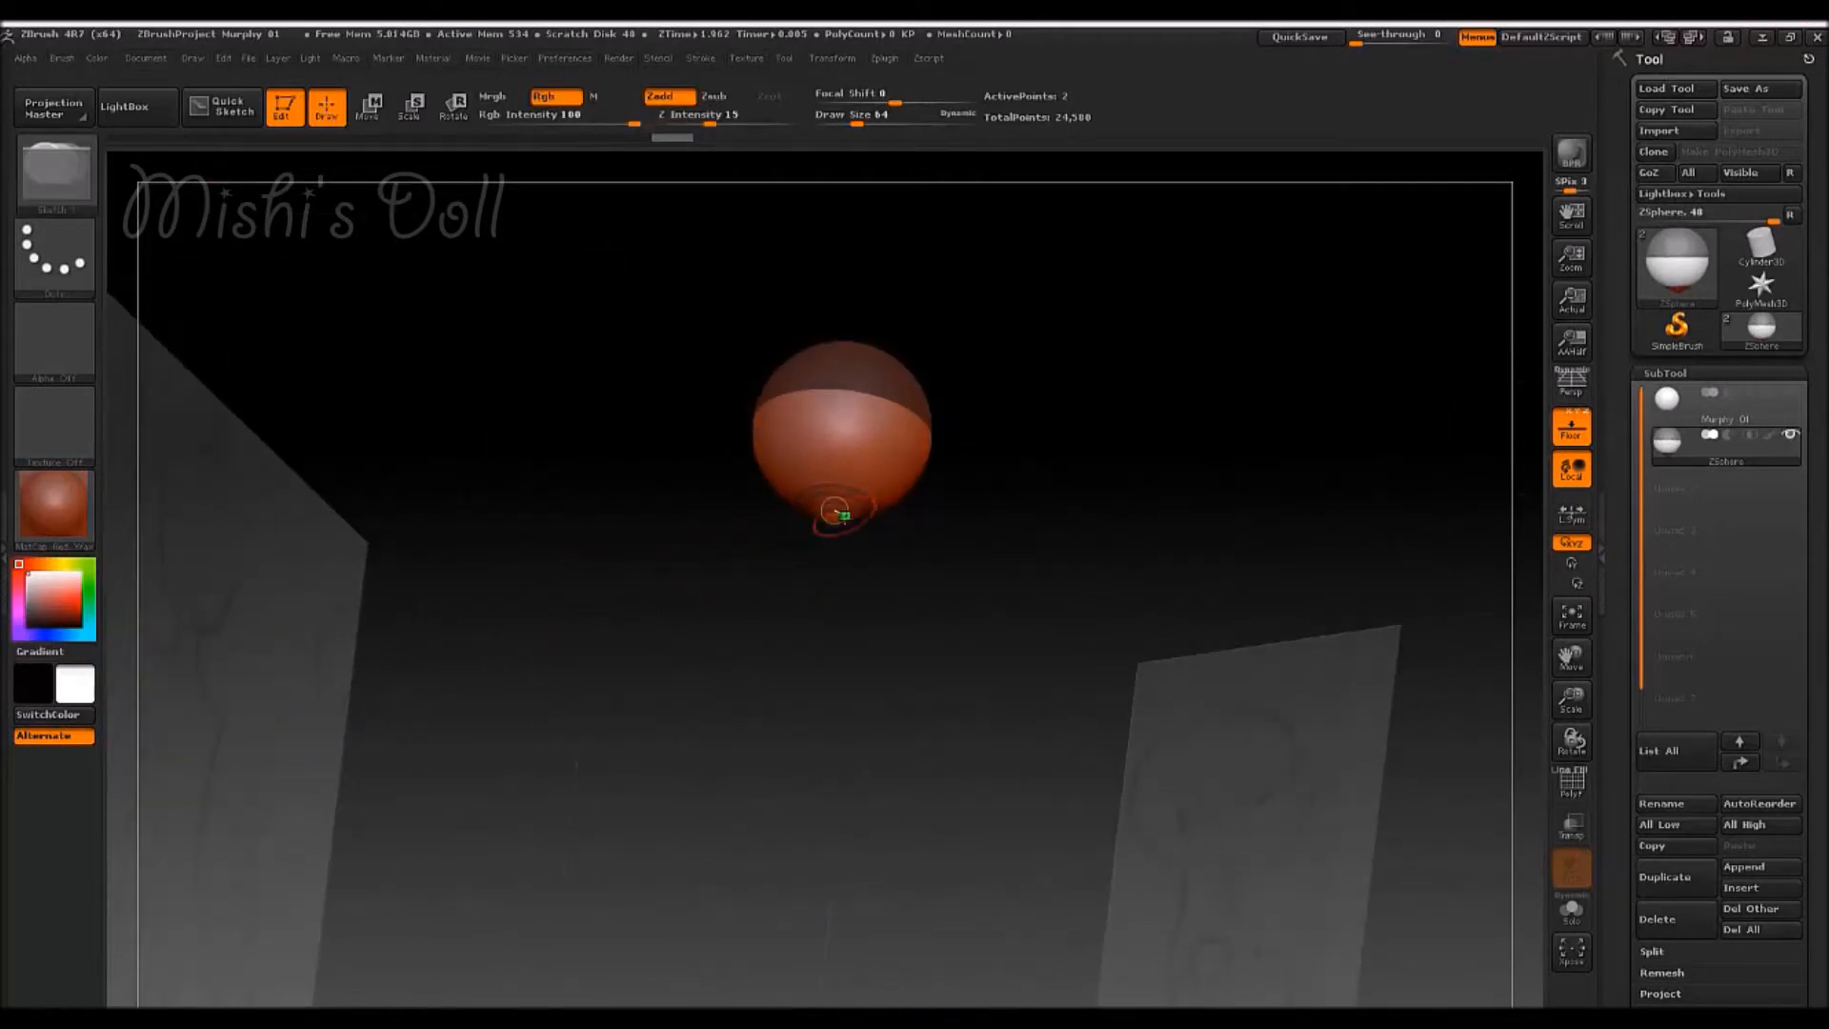
left_click(837, 546)
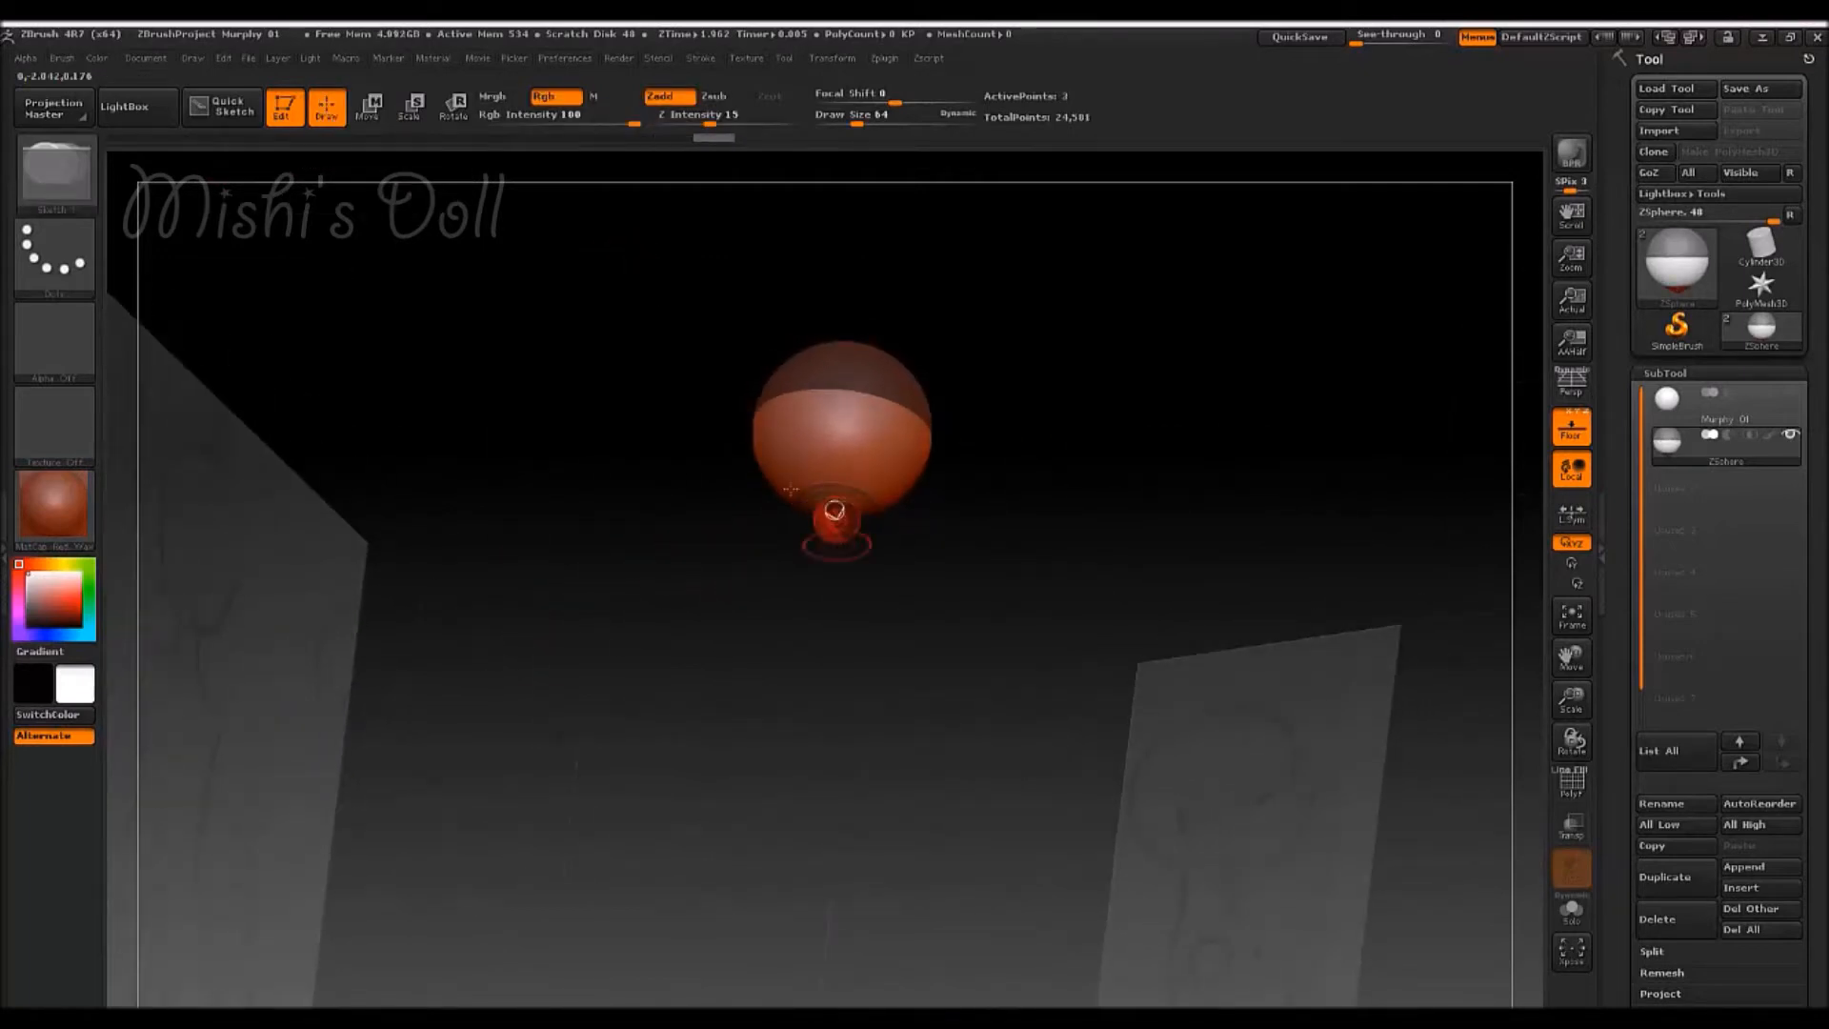
left_click(373, 110)
left_click_drag(1124, 456, 1118, 467, "shift")
left_click_drag(839, 533, 1001, 517)
left_click_drag(847, 553, 845, 554)
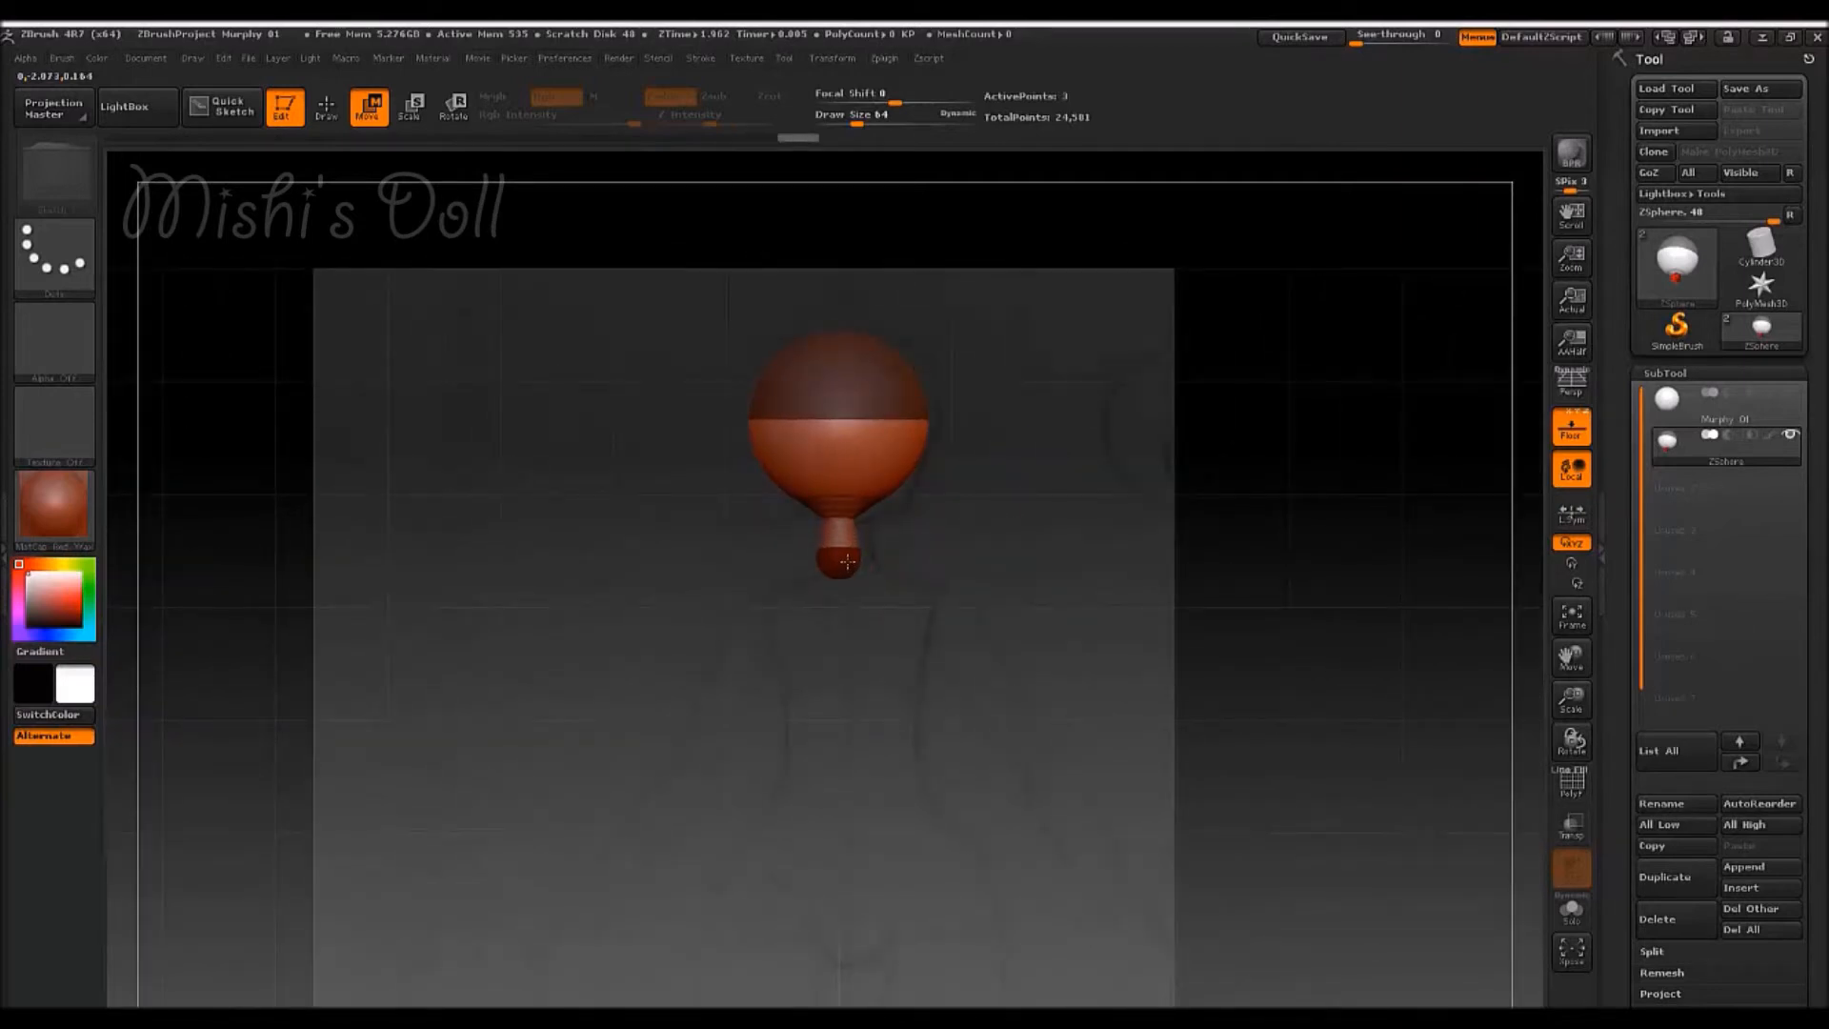
- Preview the skin, and move the end ZSphere down to the base of the neck in the front drawing
key("a")
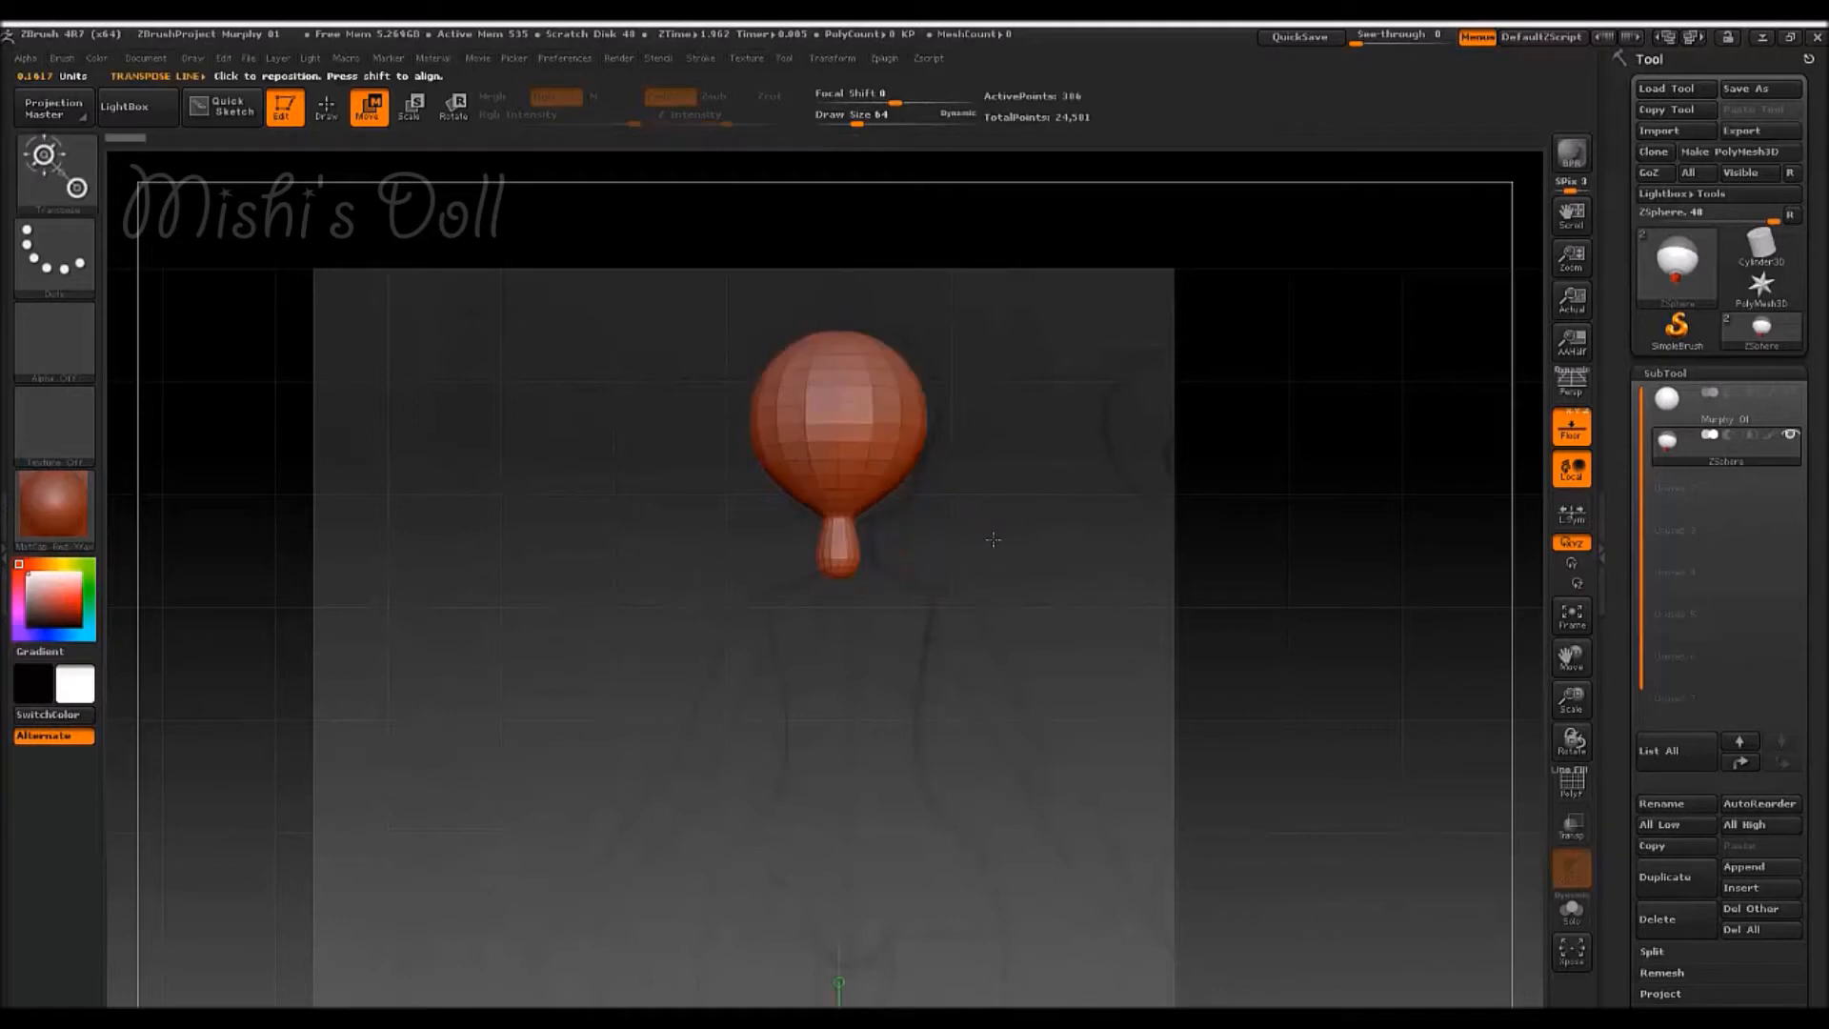
key("a")
key("a")
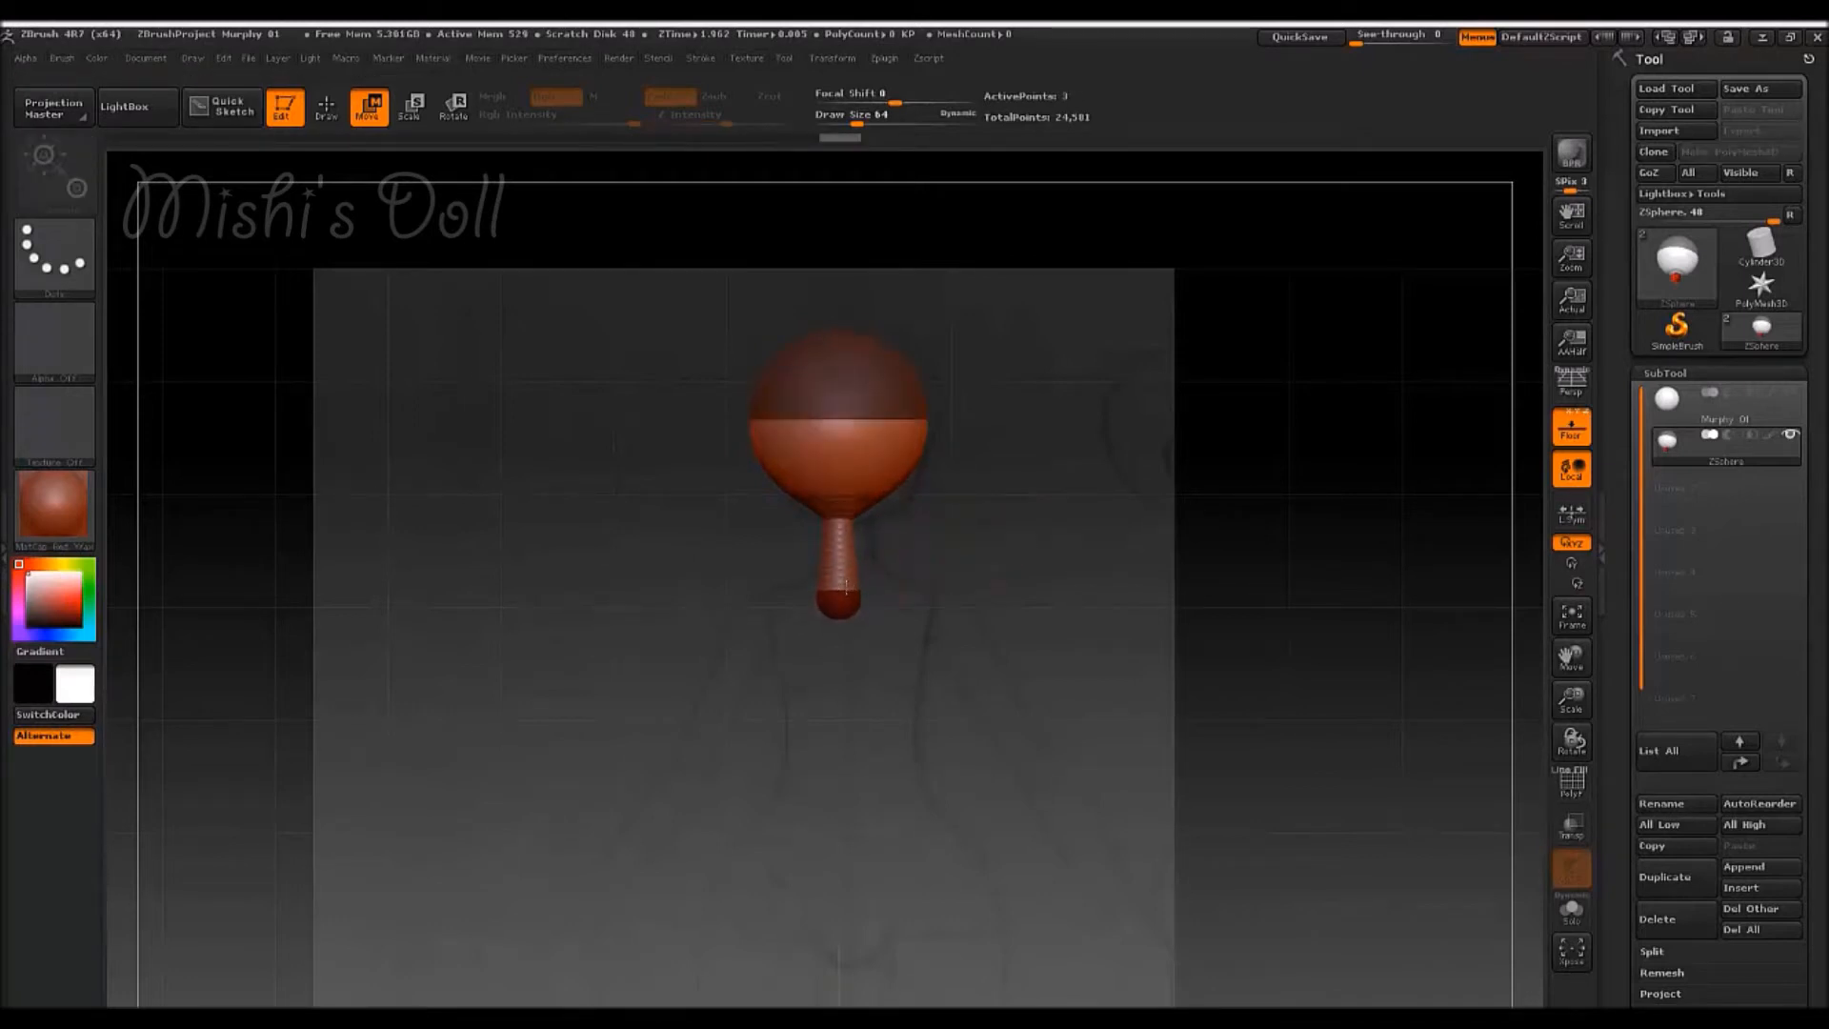
left_click(846, 587)
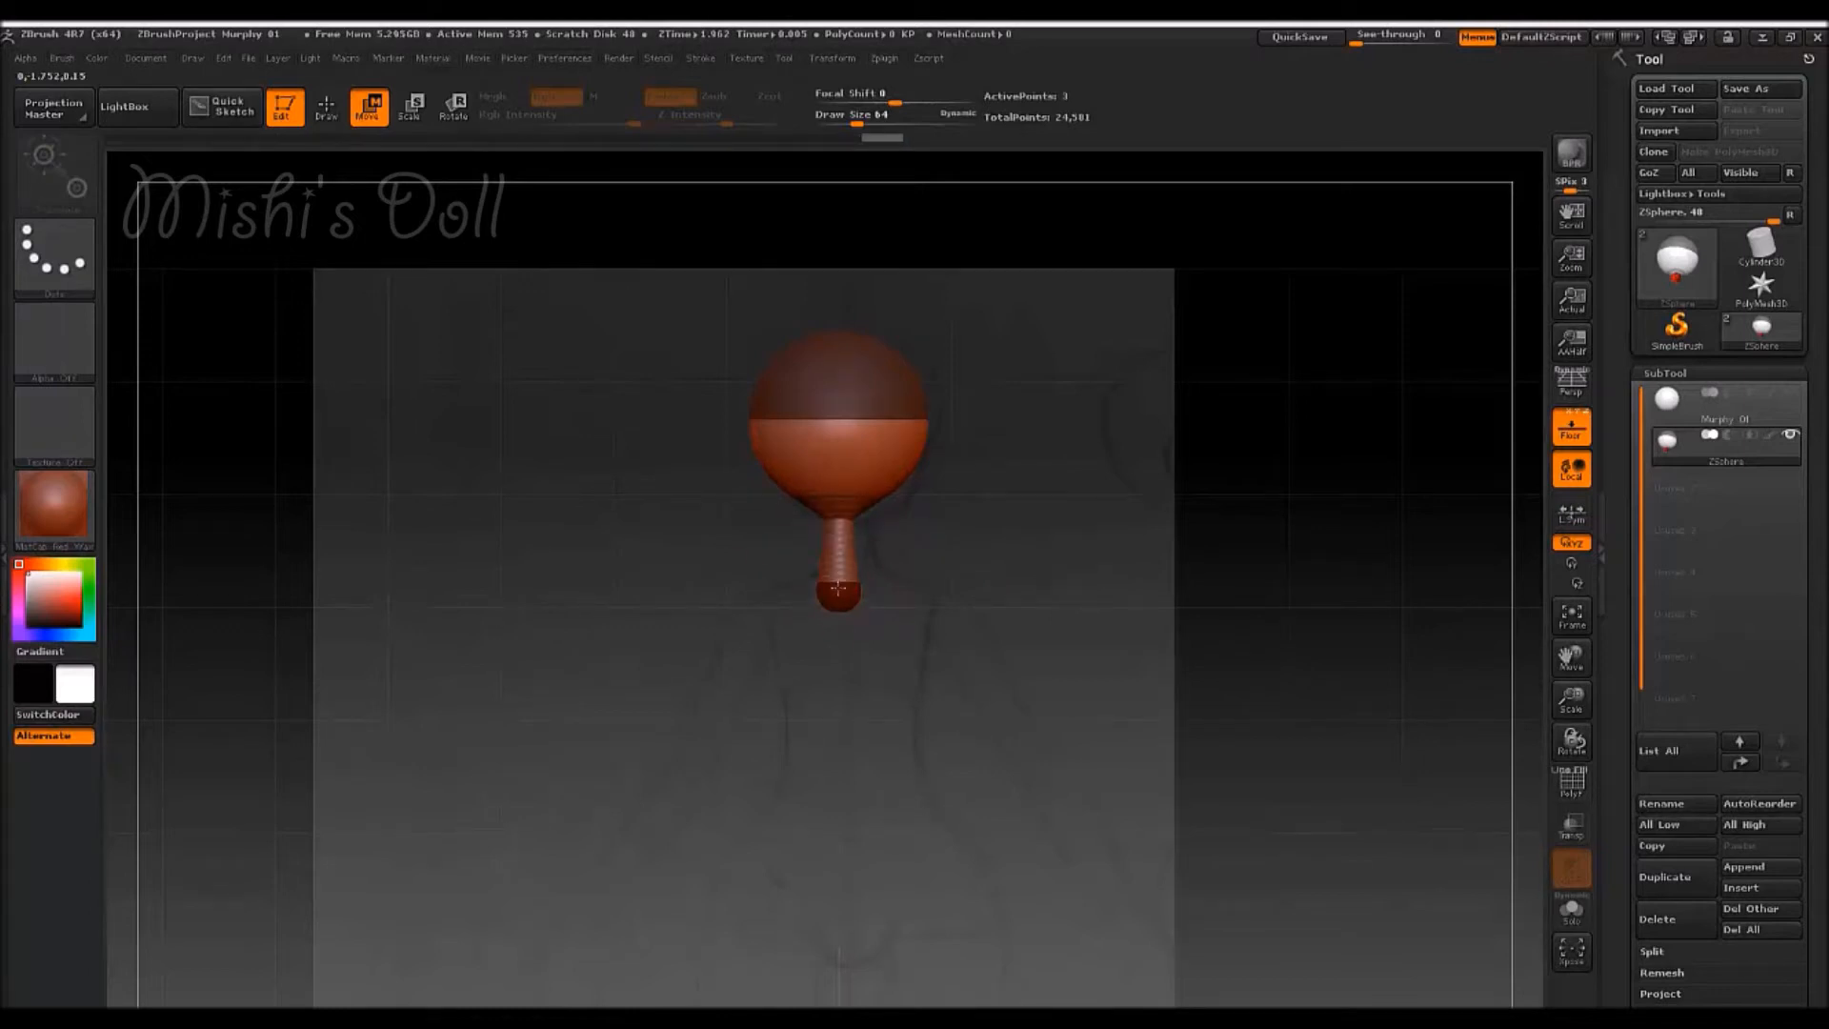
key("a")
- Draw a larger child ZSphere at the base of the neck and move it down to the upper chest
key("q")
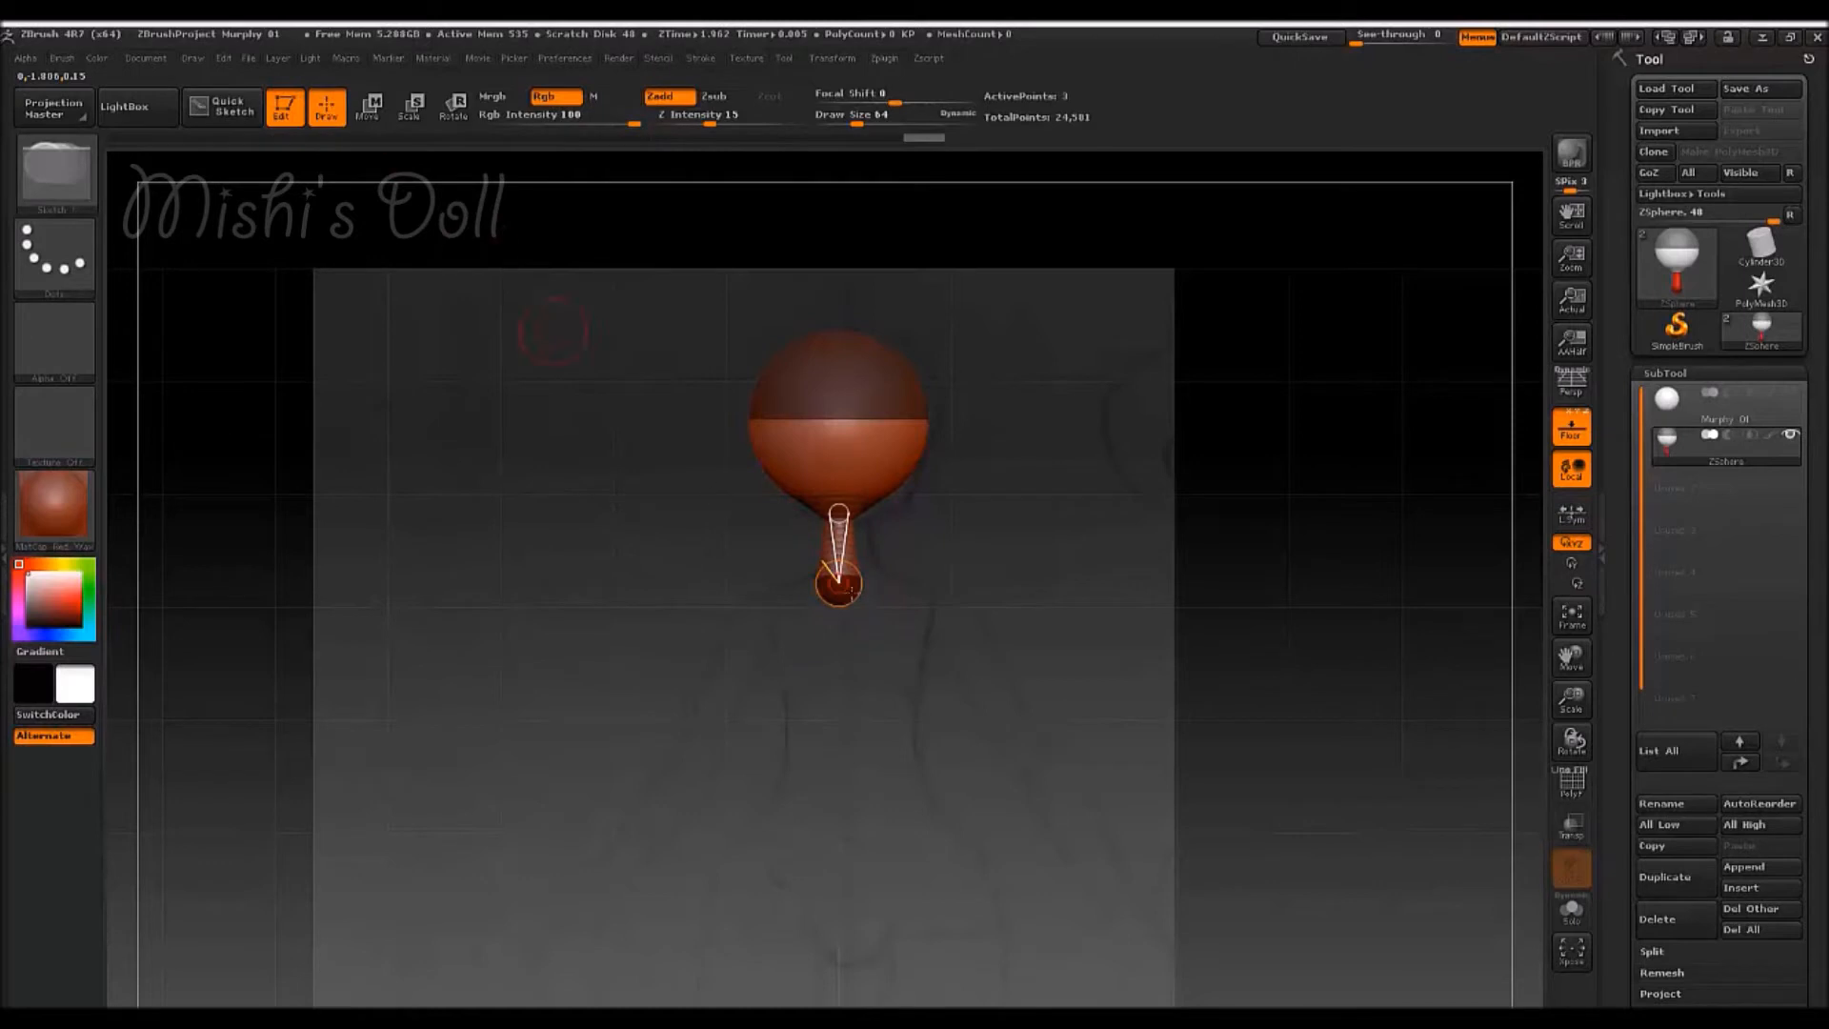
left_click_drag(839, 592, 798, 579)
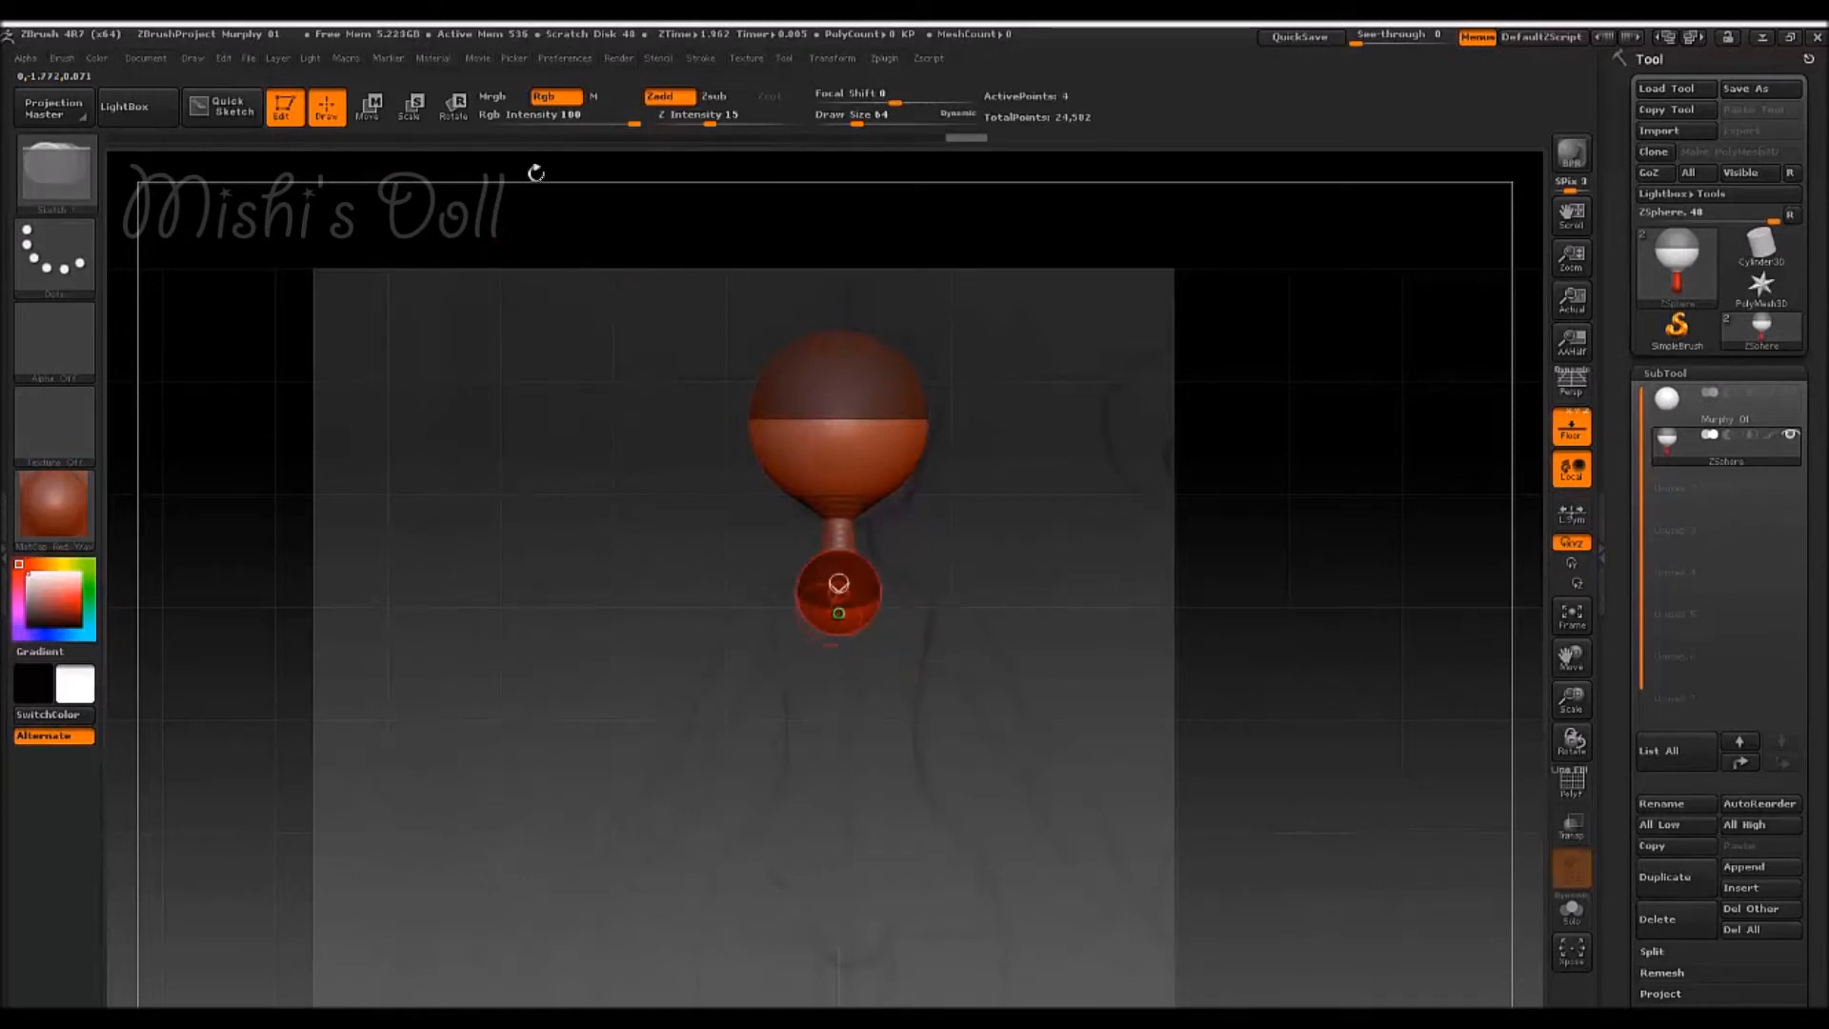
left_click(370, 110)
left_click_drag(576, 507, 1044, 556)
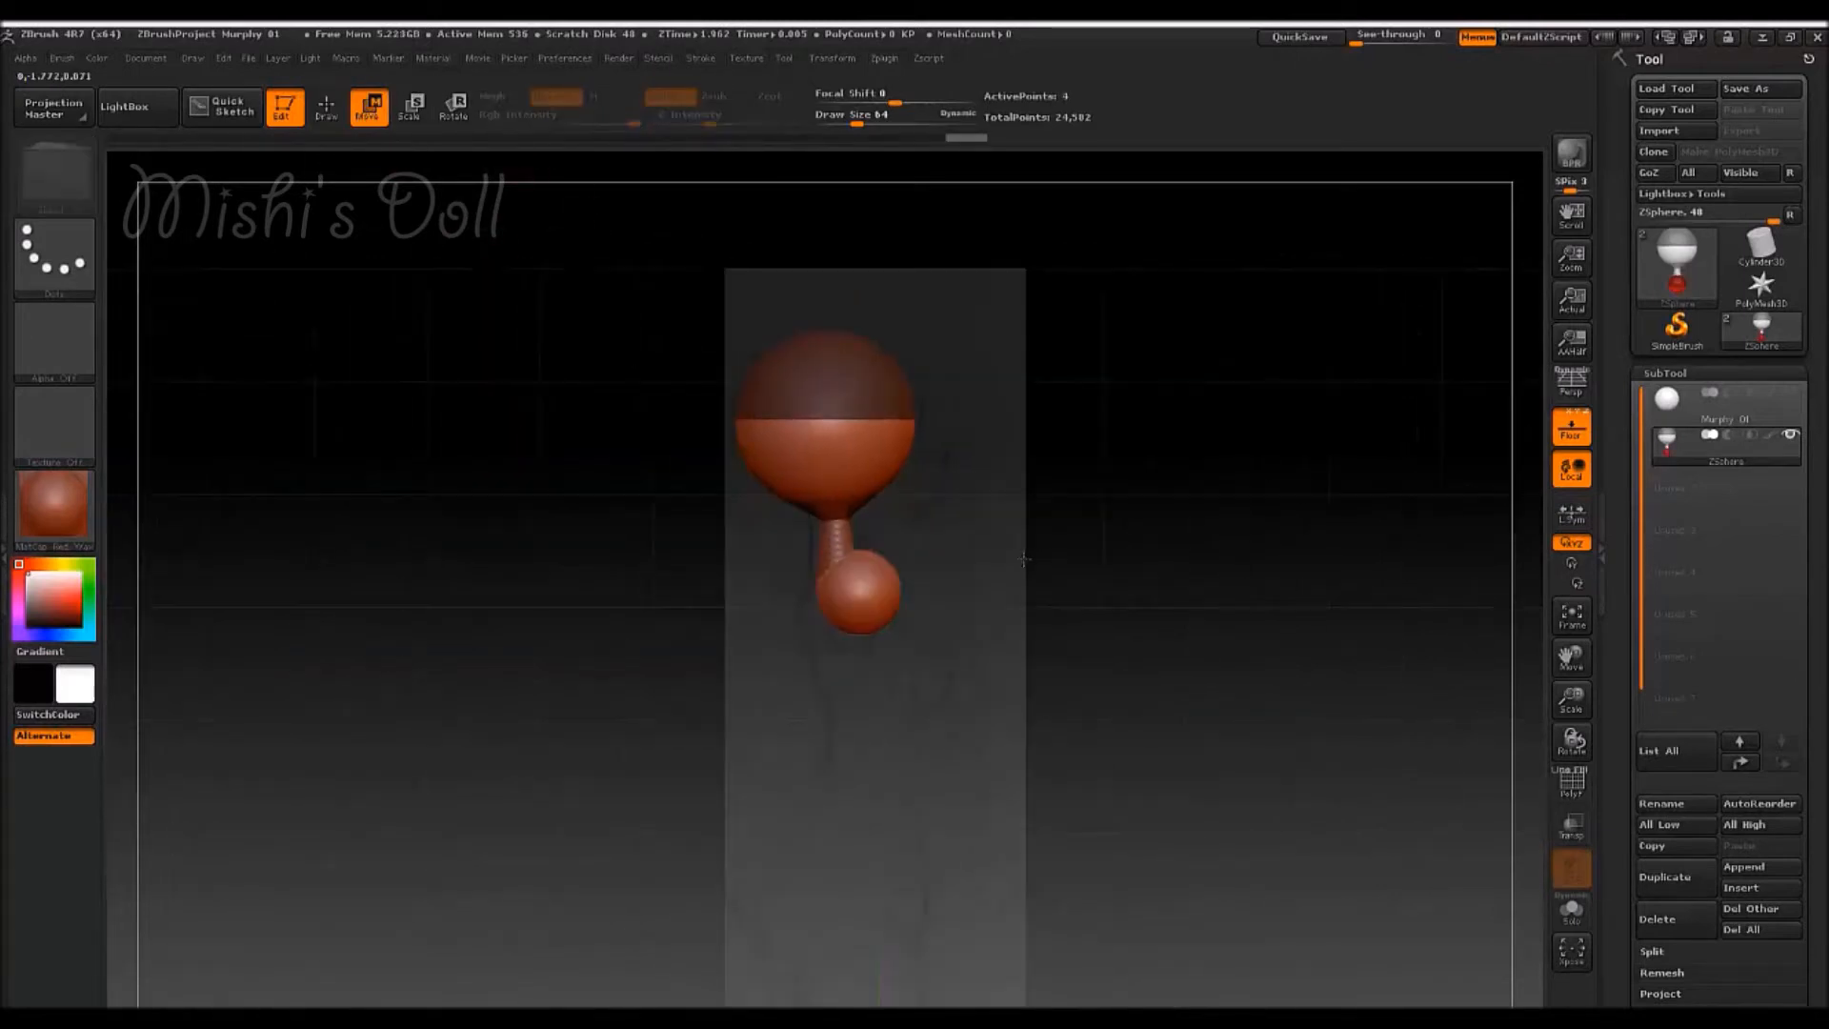
left_click_drag(886, 600, 1023, 560)
- Draw a child ZSphere below the chest ZSphere and pull it down along the torso in the side view
key("q")
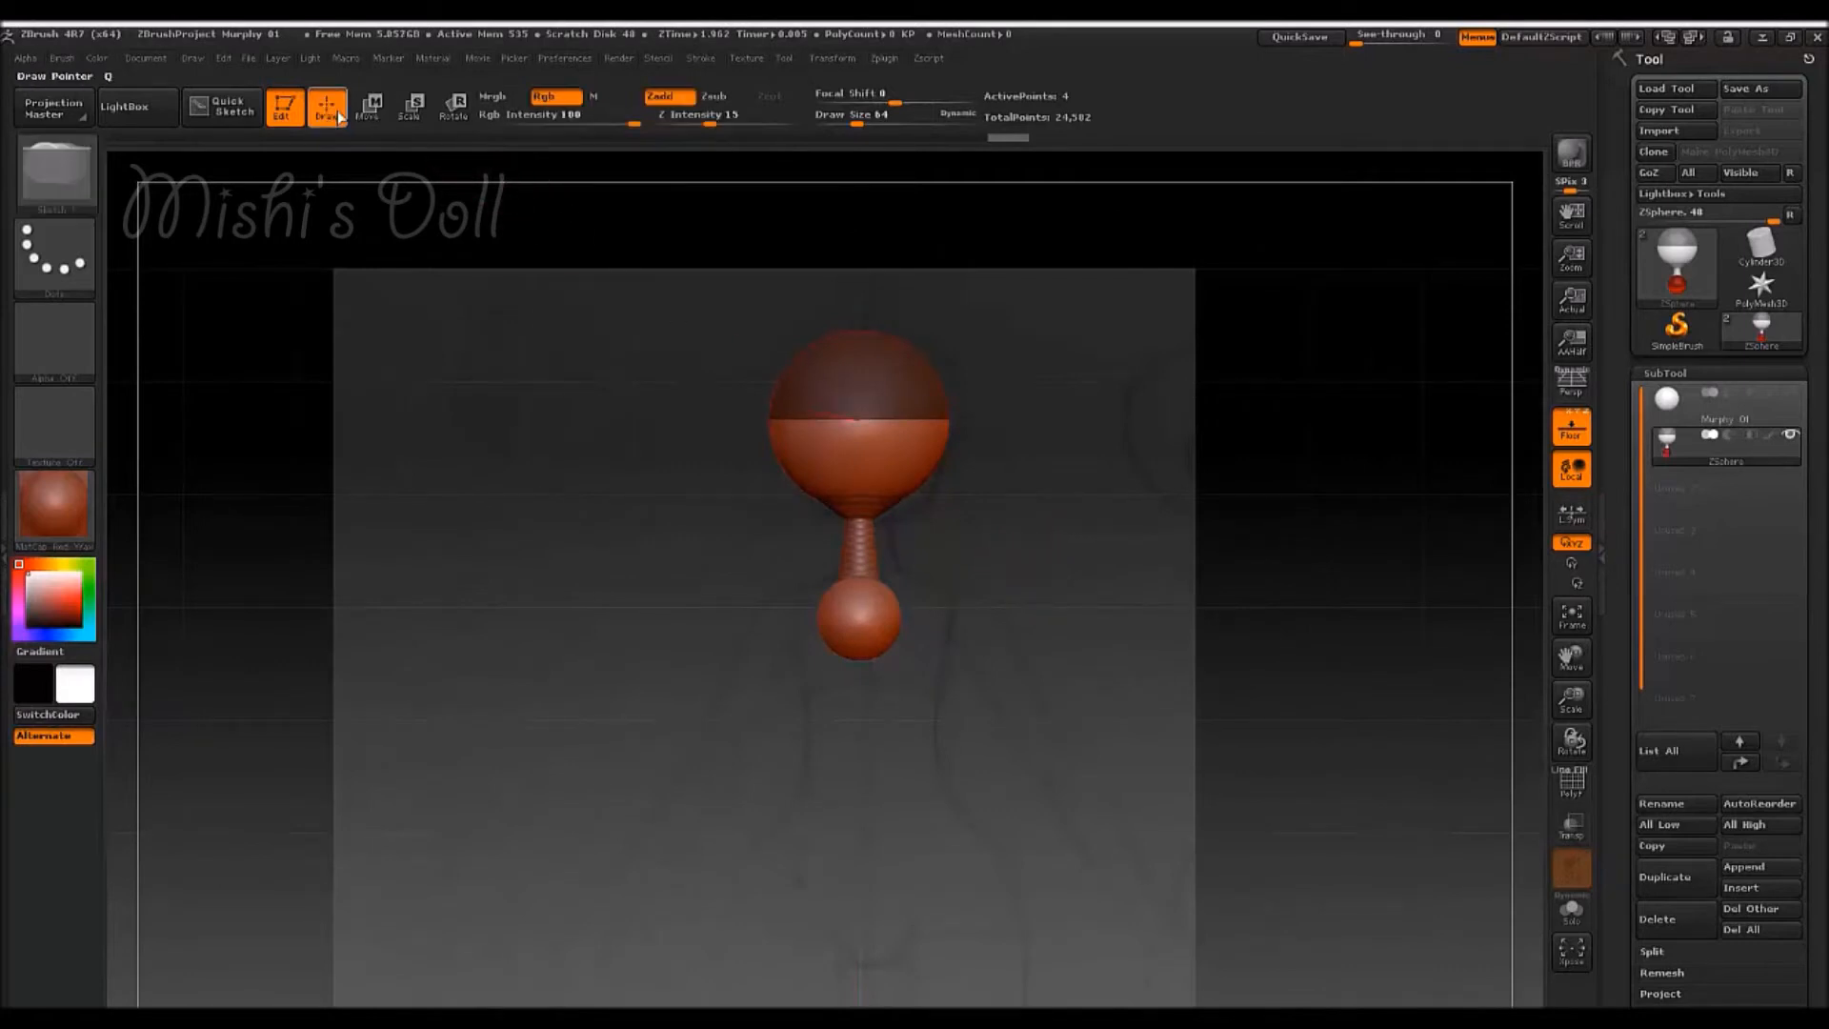
left_click_drag(863, 659, 864, 707)
key("w")
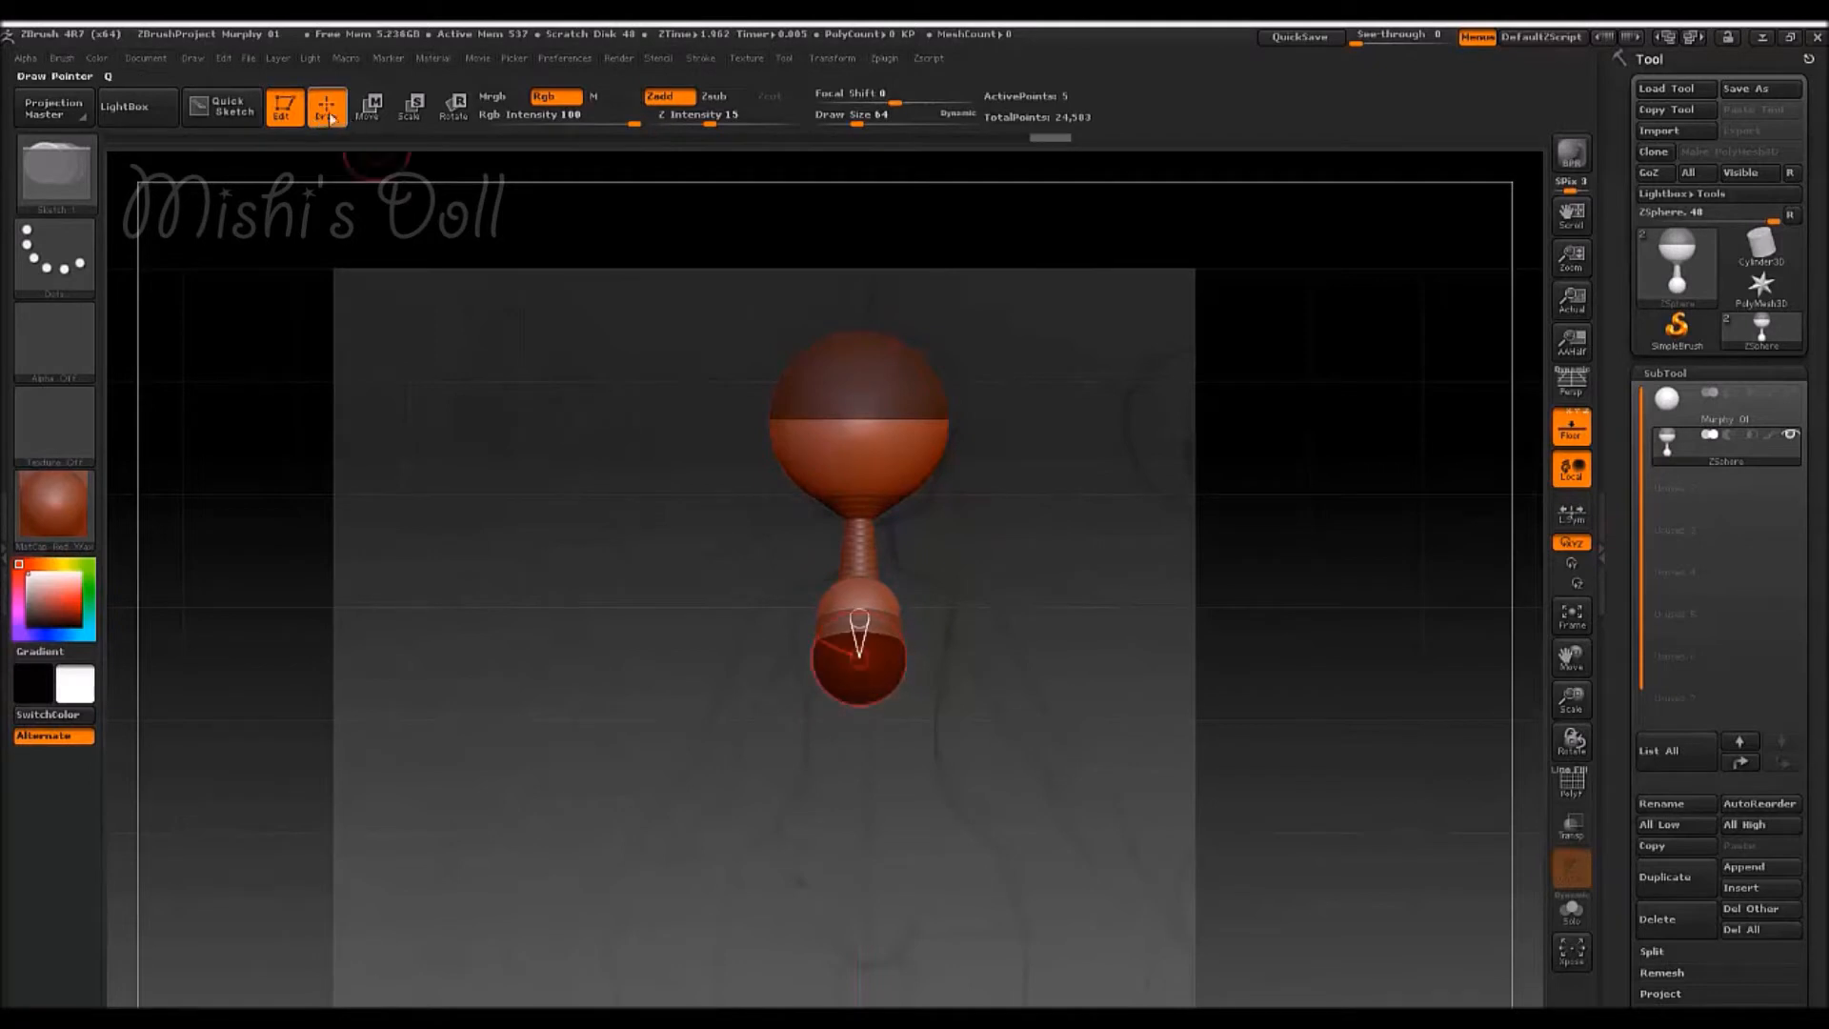
left_click_drag(1082, 554, 899, 703)
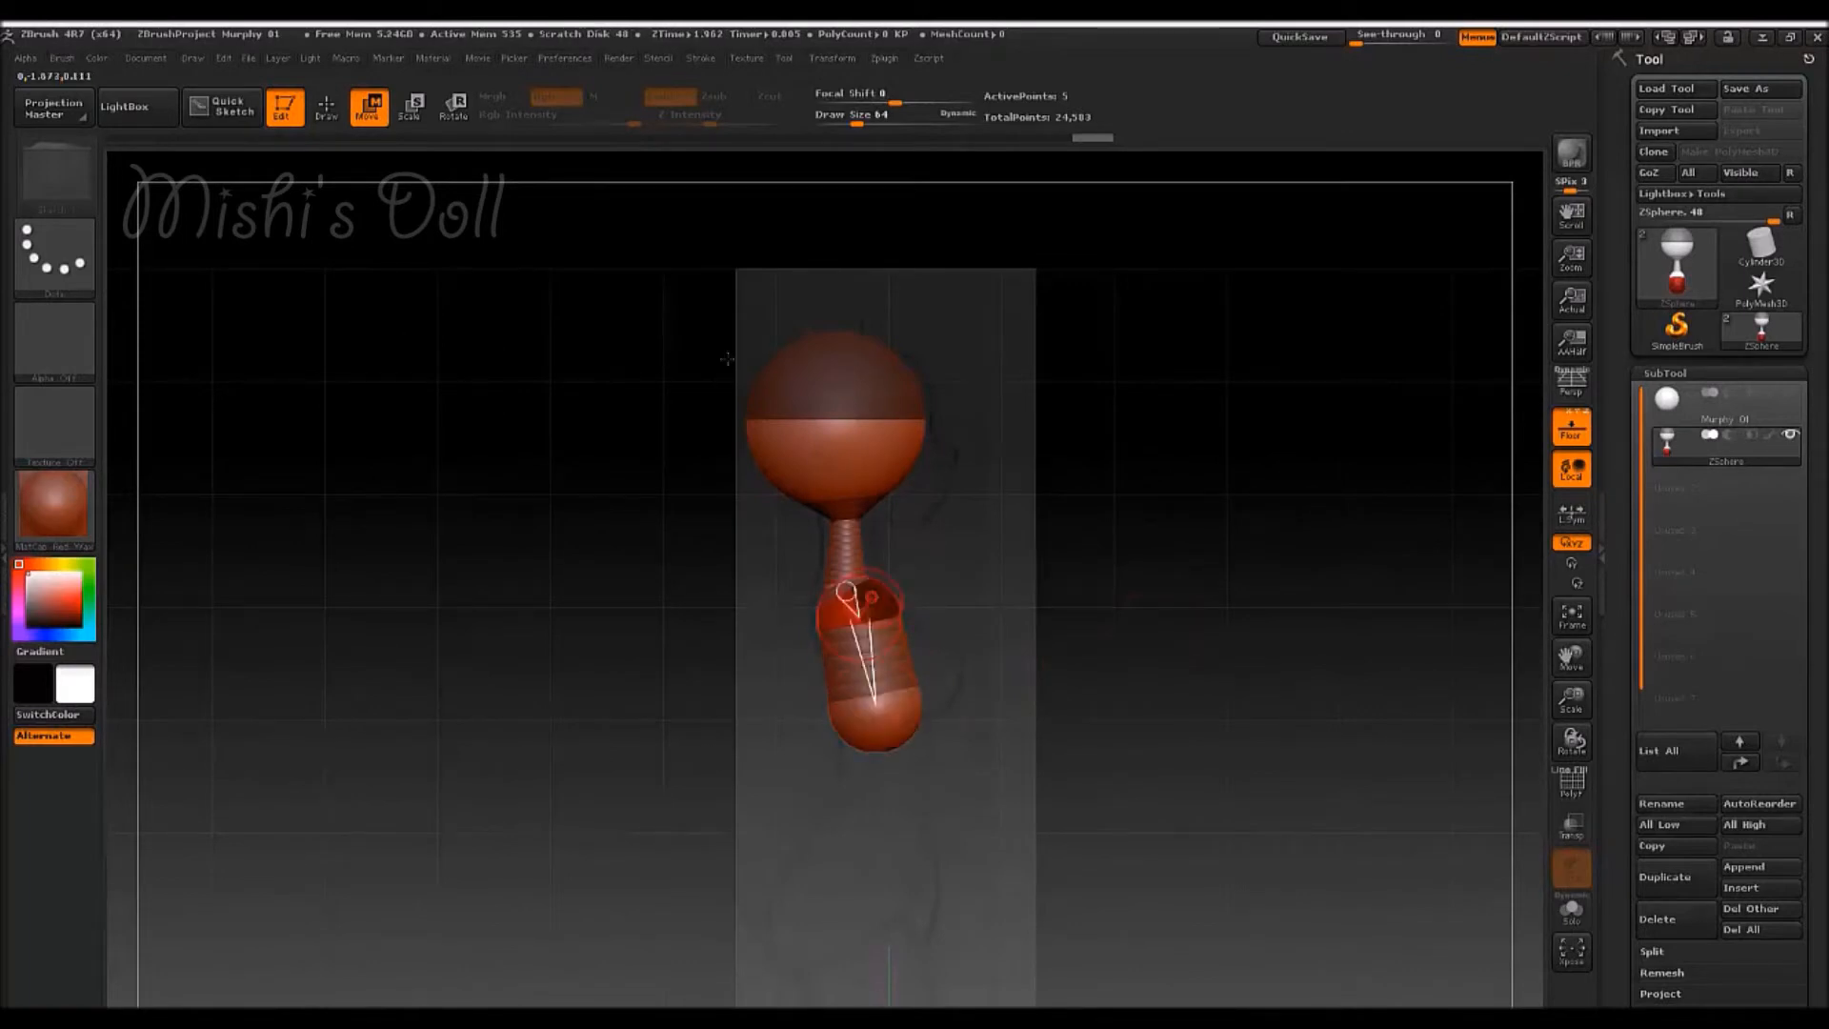
- Scale down the torso ZSpheres and move the lower one down to the waist, following the side drawing
left_click(406, 110)
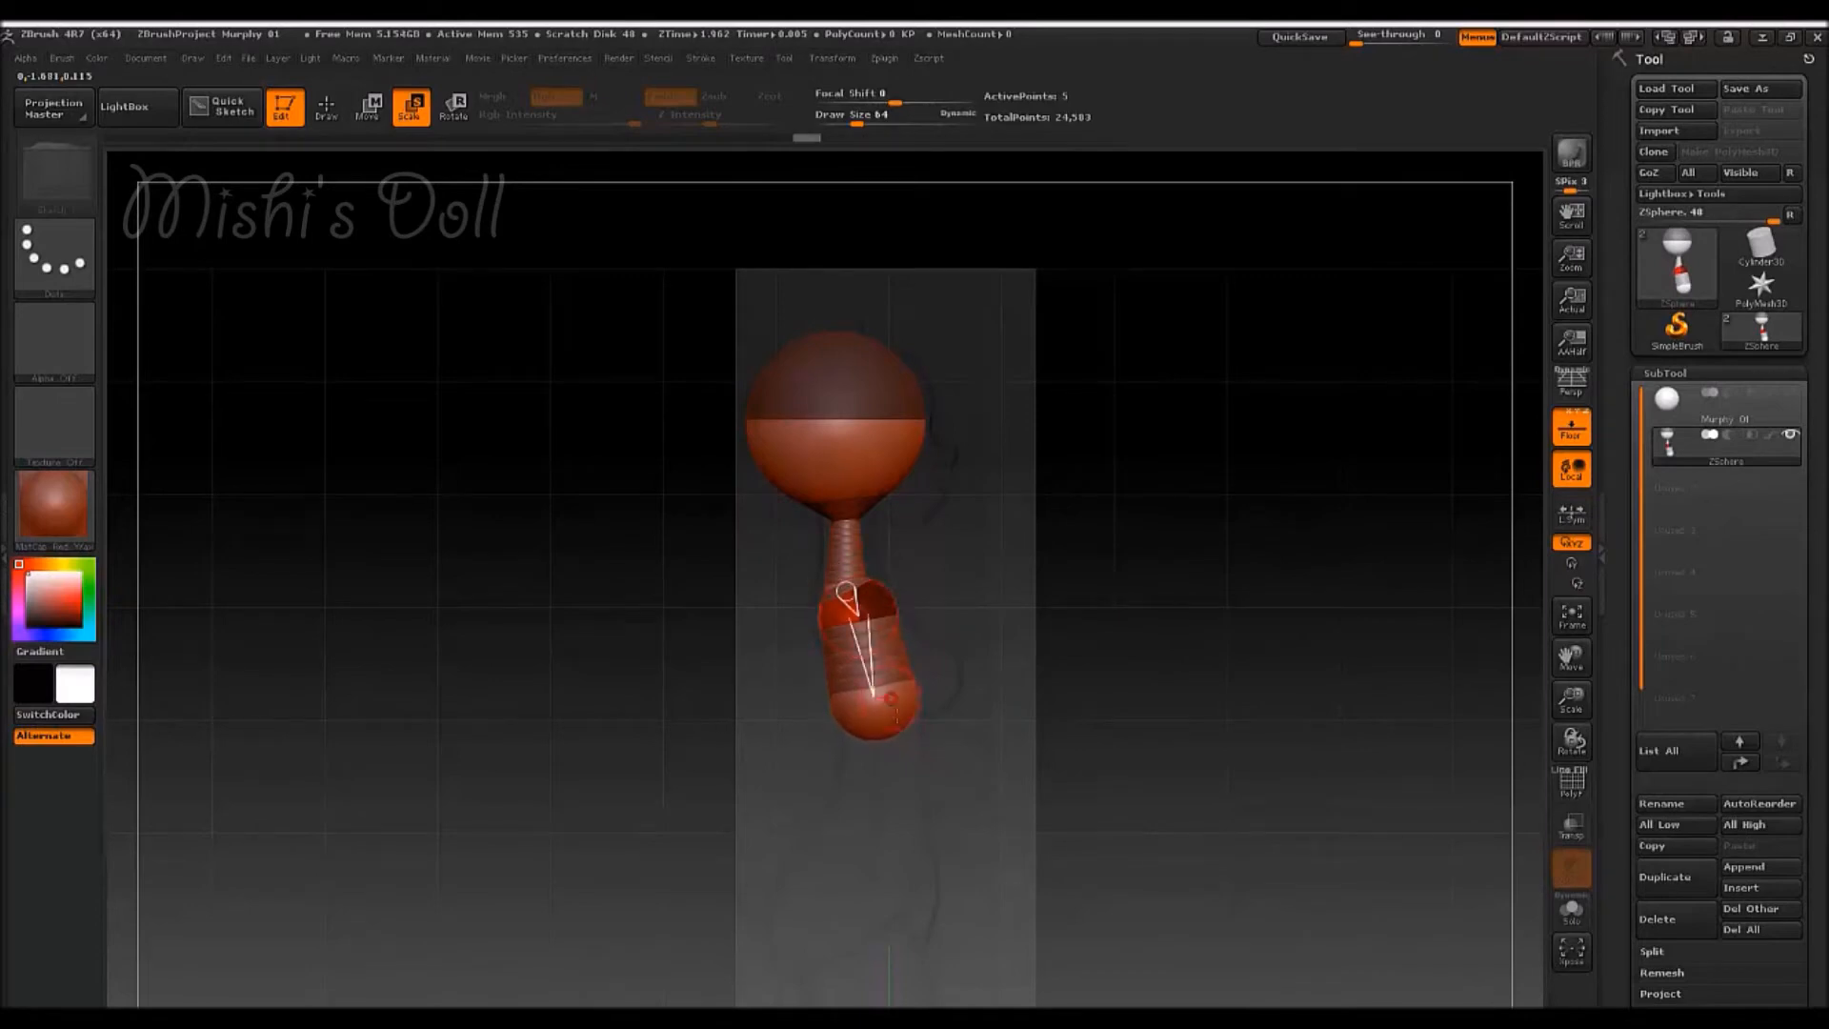
key("w")
left_click_drag(872, 696, 890, 787)
left_click(409, 109)
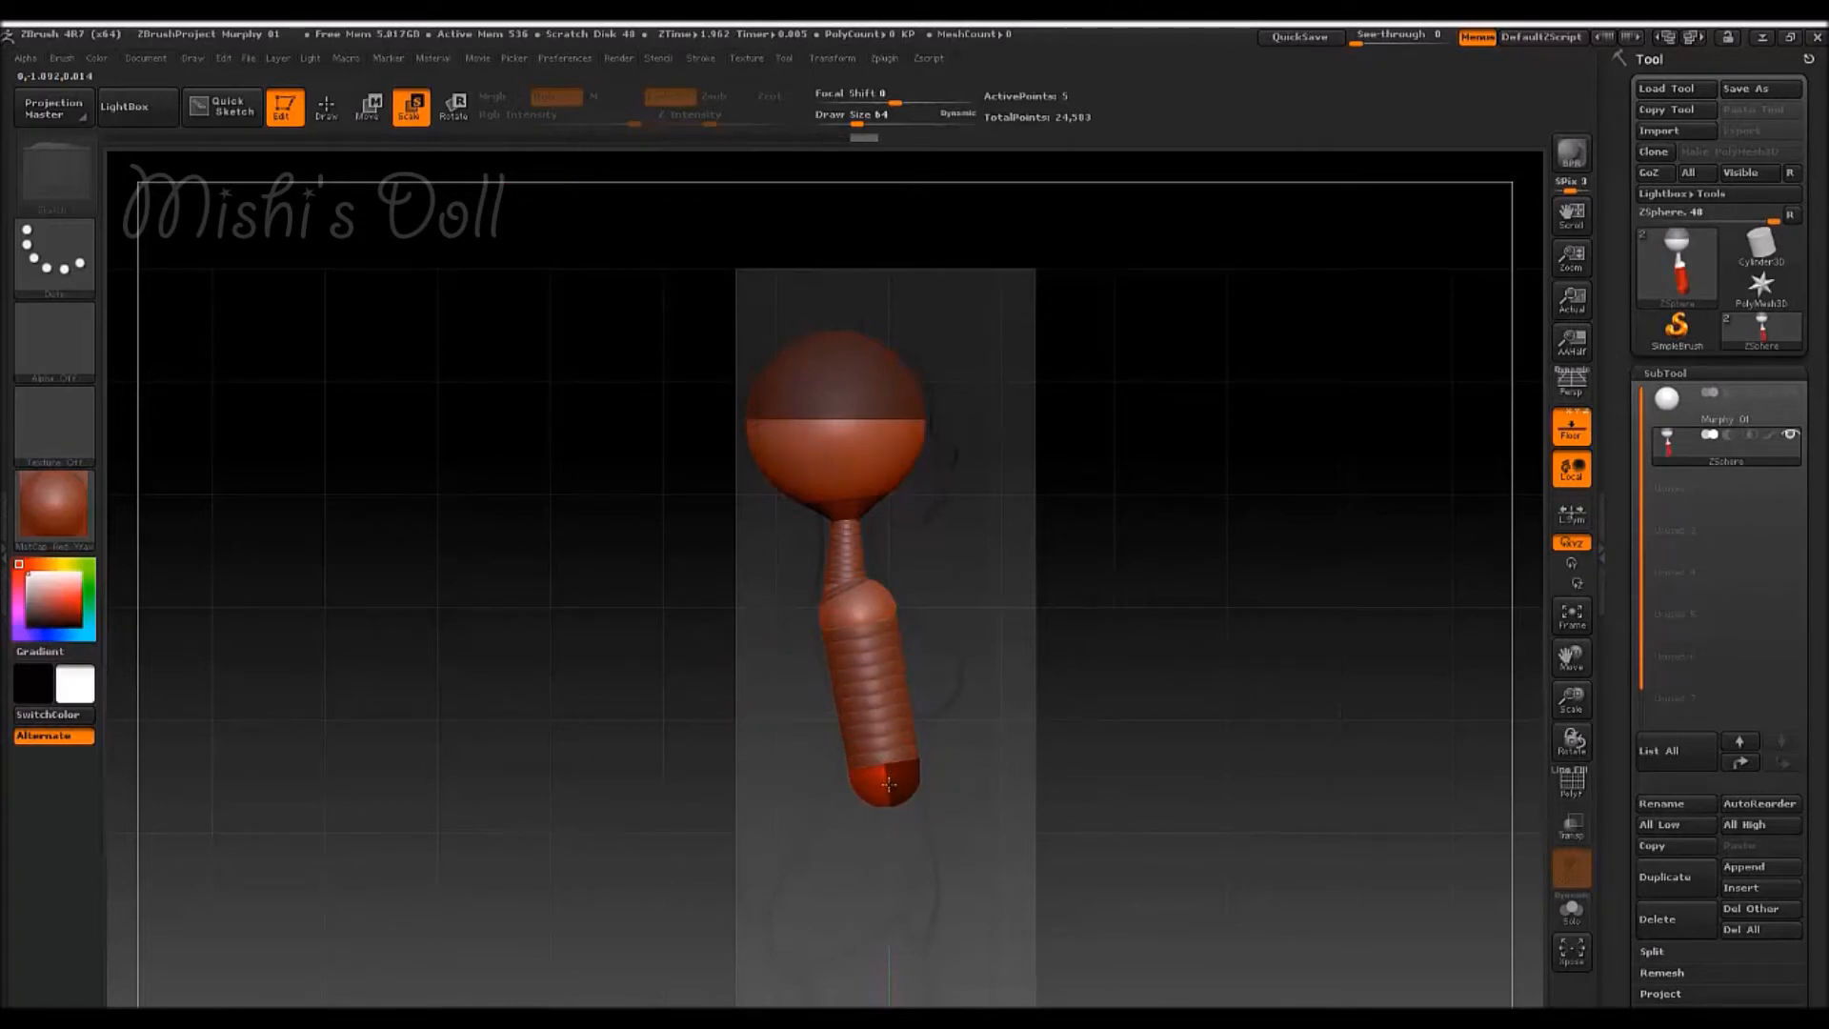
key("w")
mouse_move(867, 795)
left_mouse_down()
mouse_move(855, 769)
mouse_move(865, 780)
left_mouse_up()
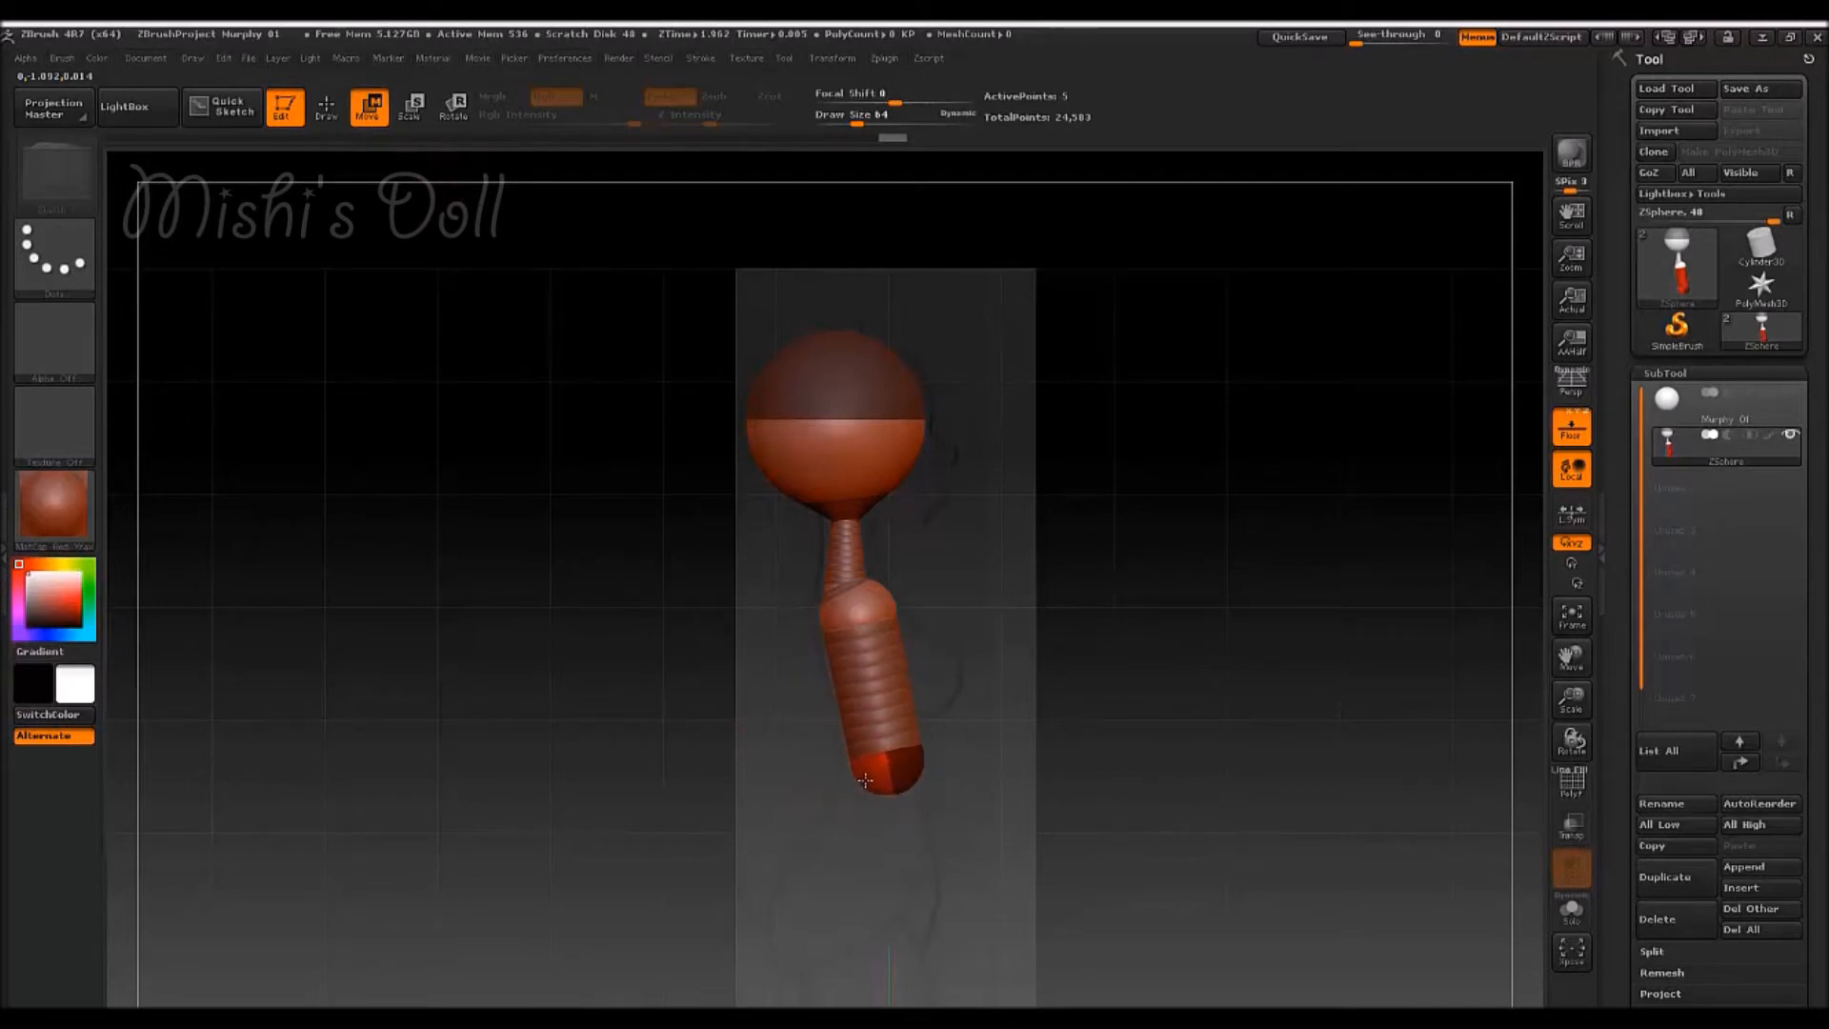
- Draw a larger child ZSphere on the underside of the waist ZSphere
left_click(334, 110)
left_click_drag(615, 564, 770, 752)
left_click_drag(893, 793, 938, 815)
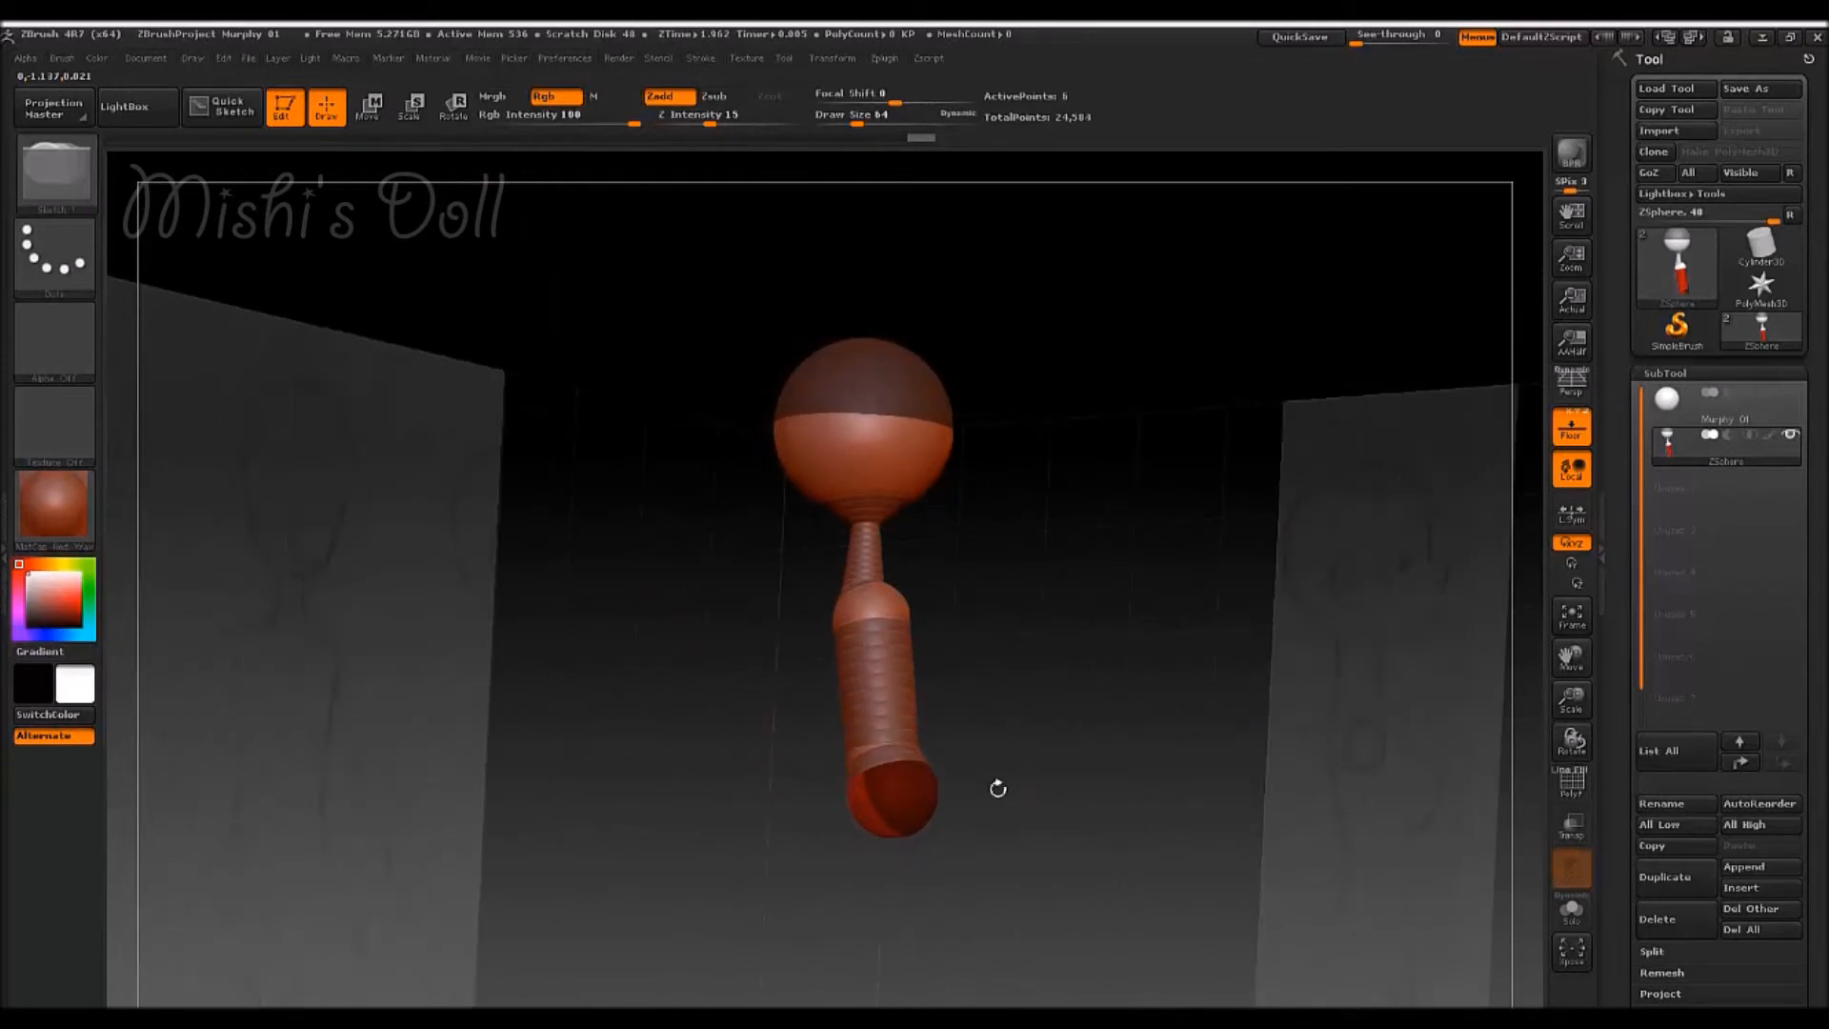
- Move the hip ZSphere down and reposition the waist ZSphere so the torso follows the side drawing's curve
left_click_drag(1090, 645, 1131, 579)
left_click(899, 794)
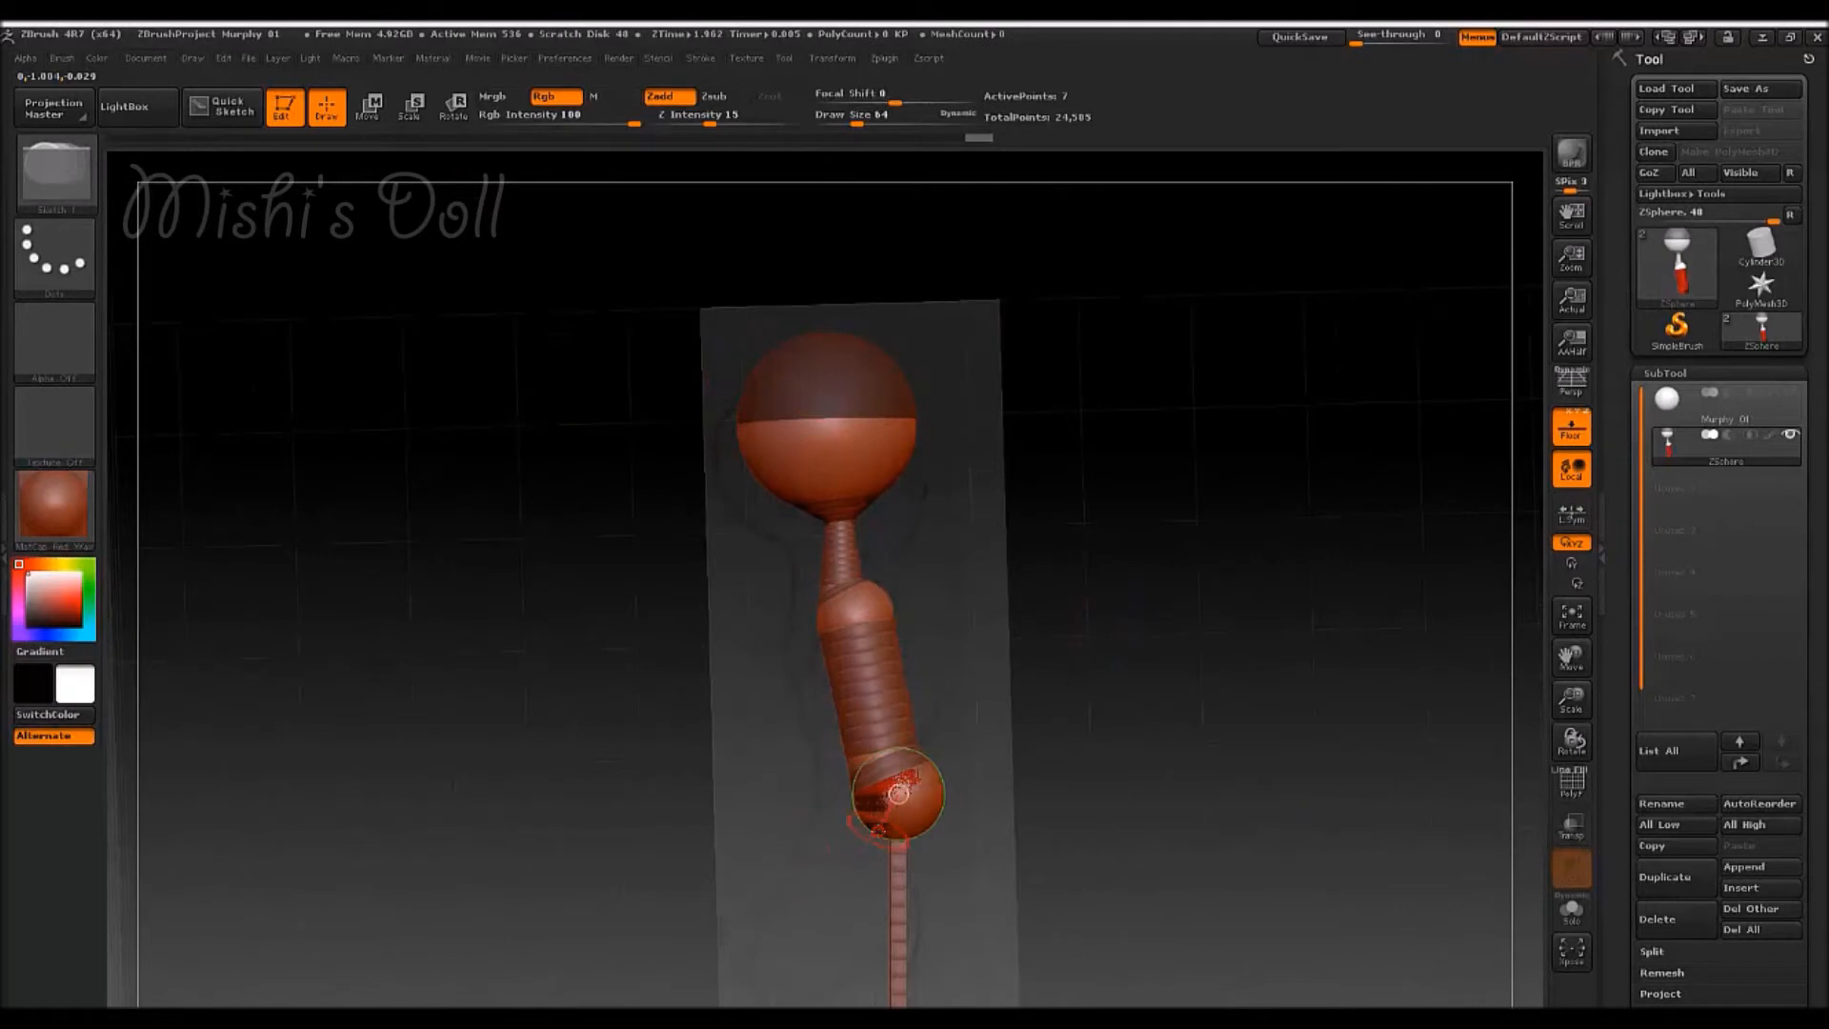
key("ctrl+z")
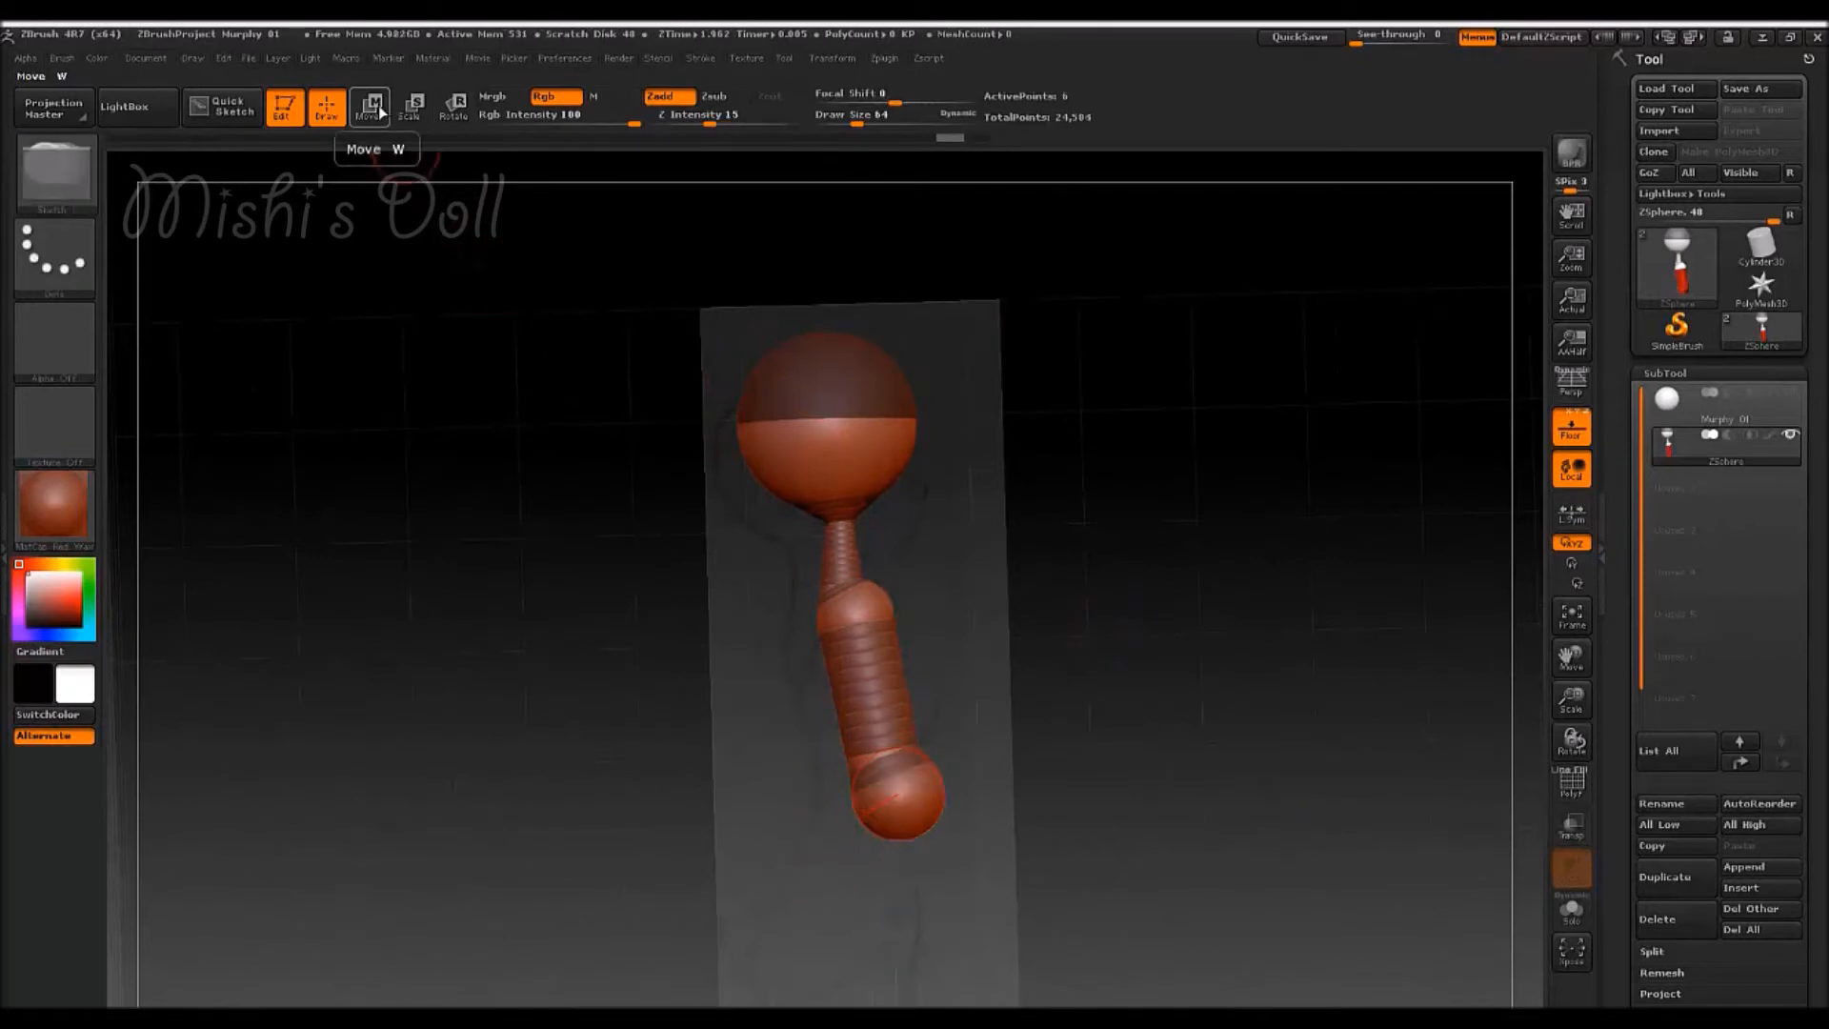
left_click(371, 107)
left_click_drag(899, 800, 858, 867)
left_click_drag(916, 754, 870, 765)
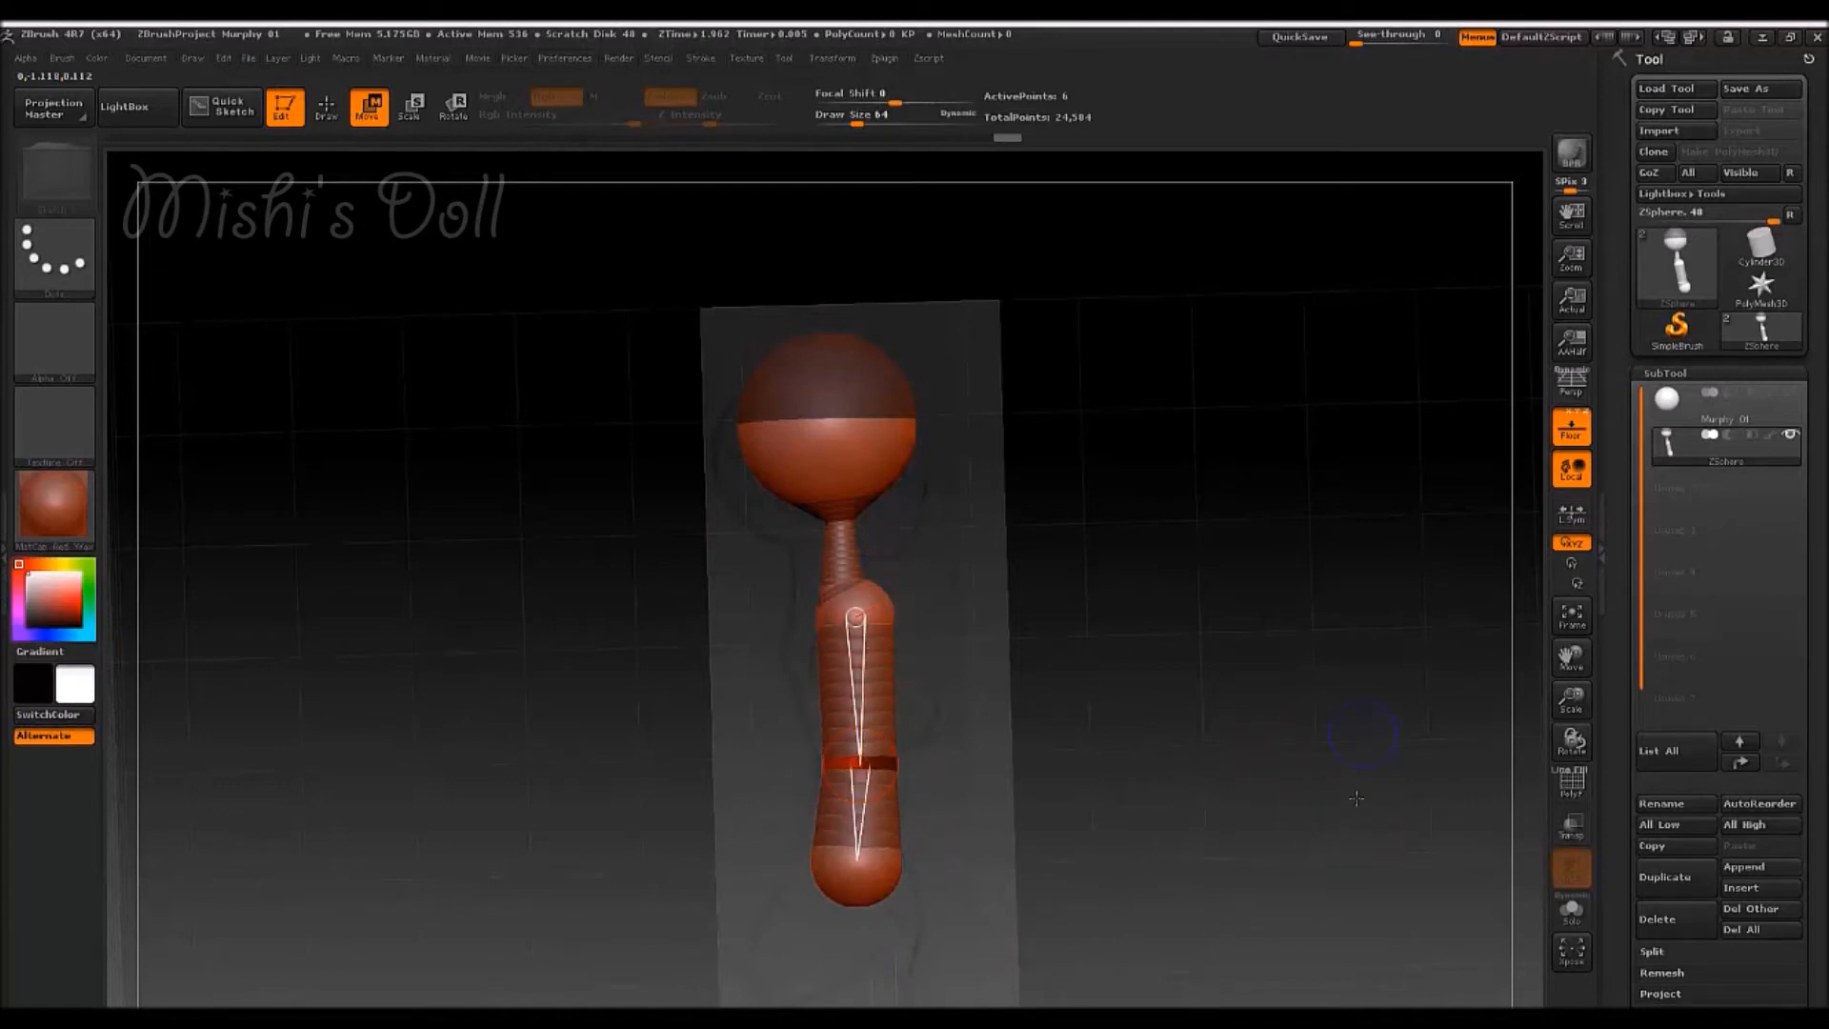
left_click_drag(1356, 799, 1237, 901)
left_click_drag(857, 762, 893, 765)
left_click_drag(850, 862, 855, 901)
left_click_drag(944, 810, 1100, 753)
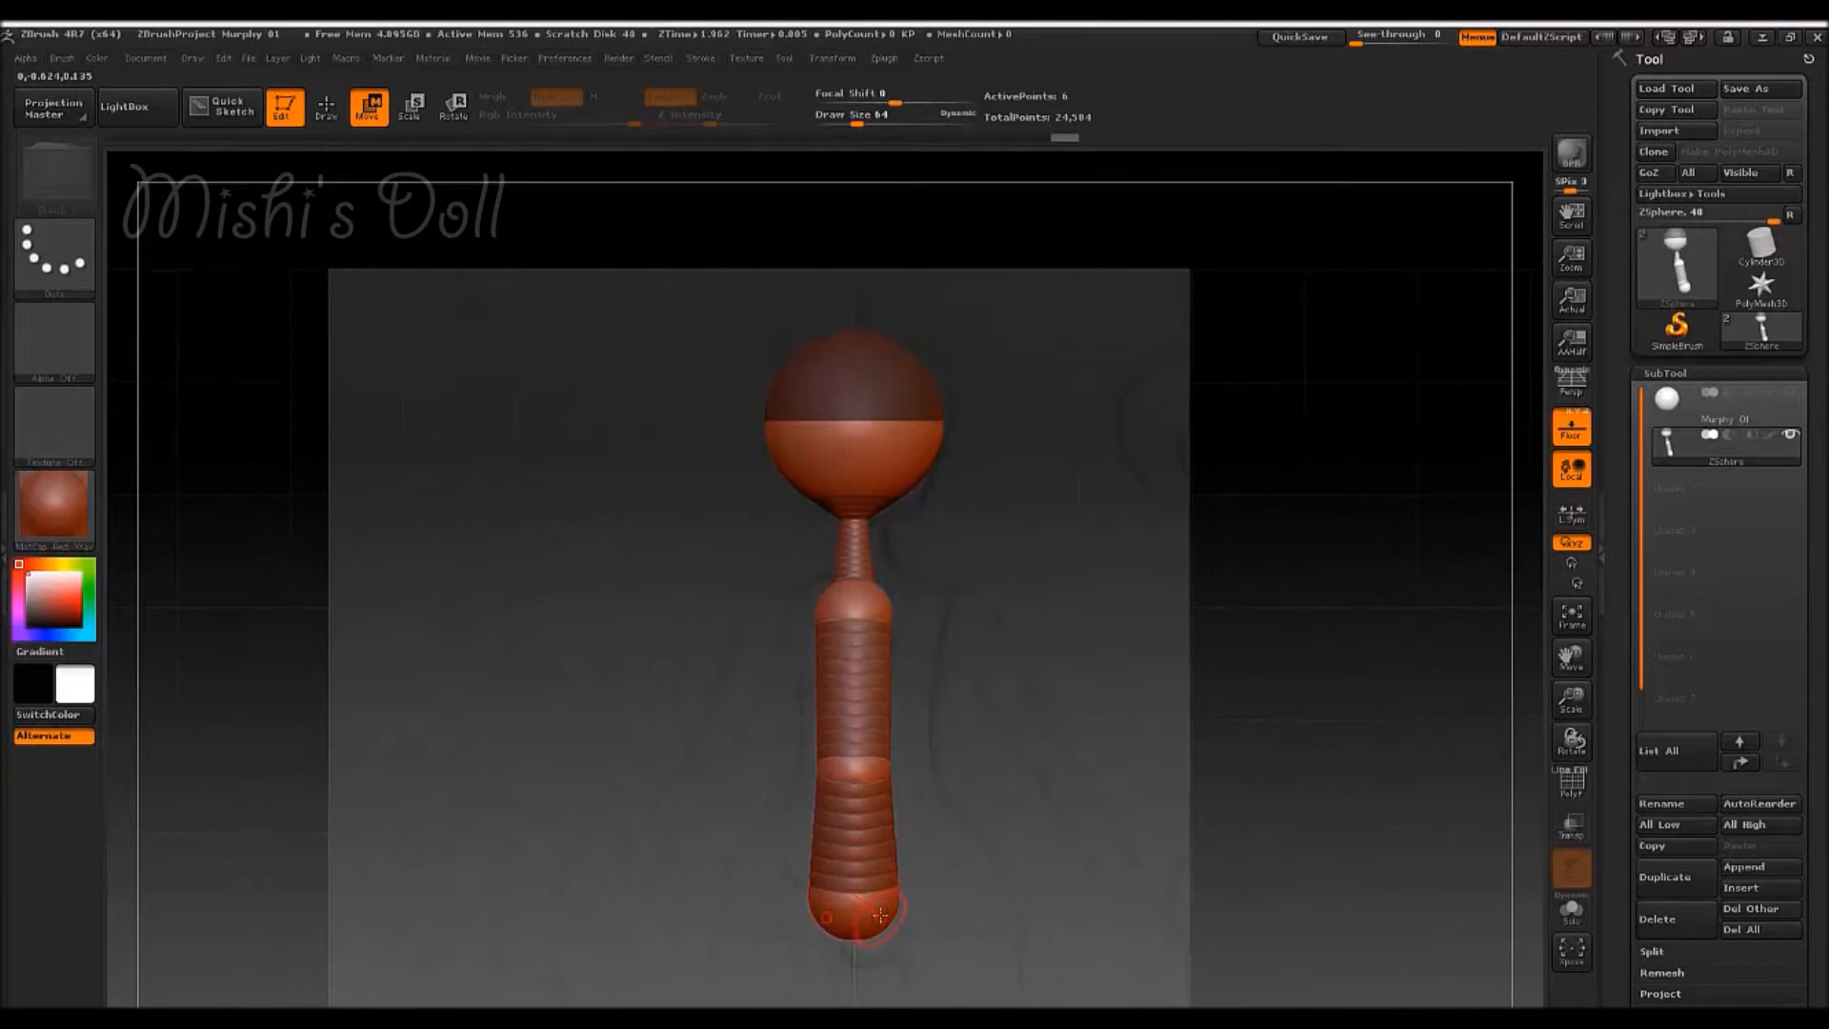
- Preview the adaptive skin mesh of the head, neck and torso, and return to the ZSphere display
key("a")
left_click_drag(1206, 782, 1154, 784)
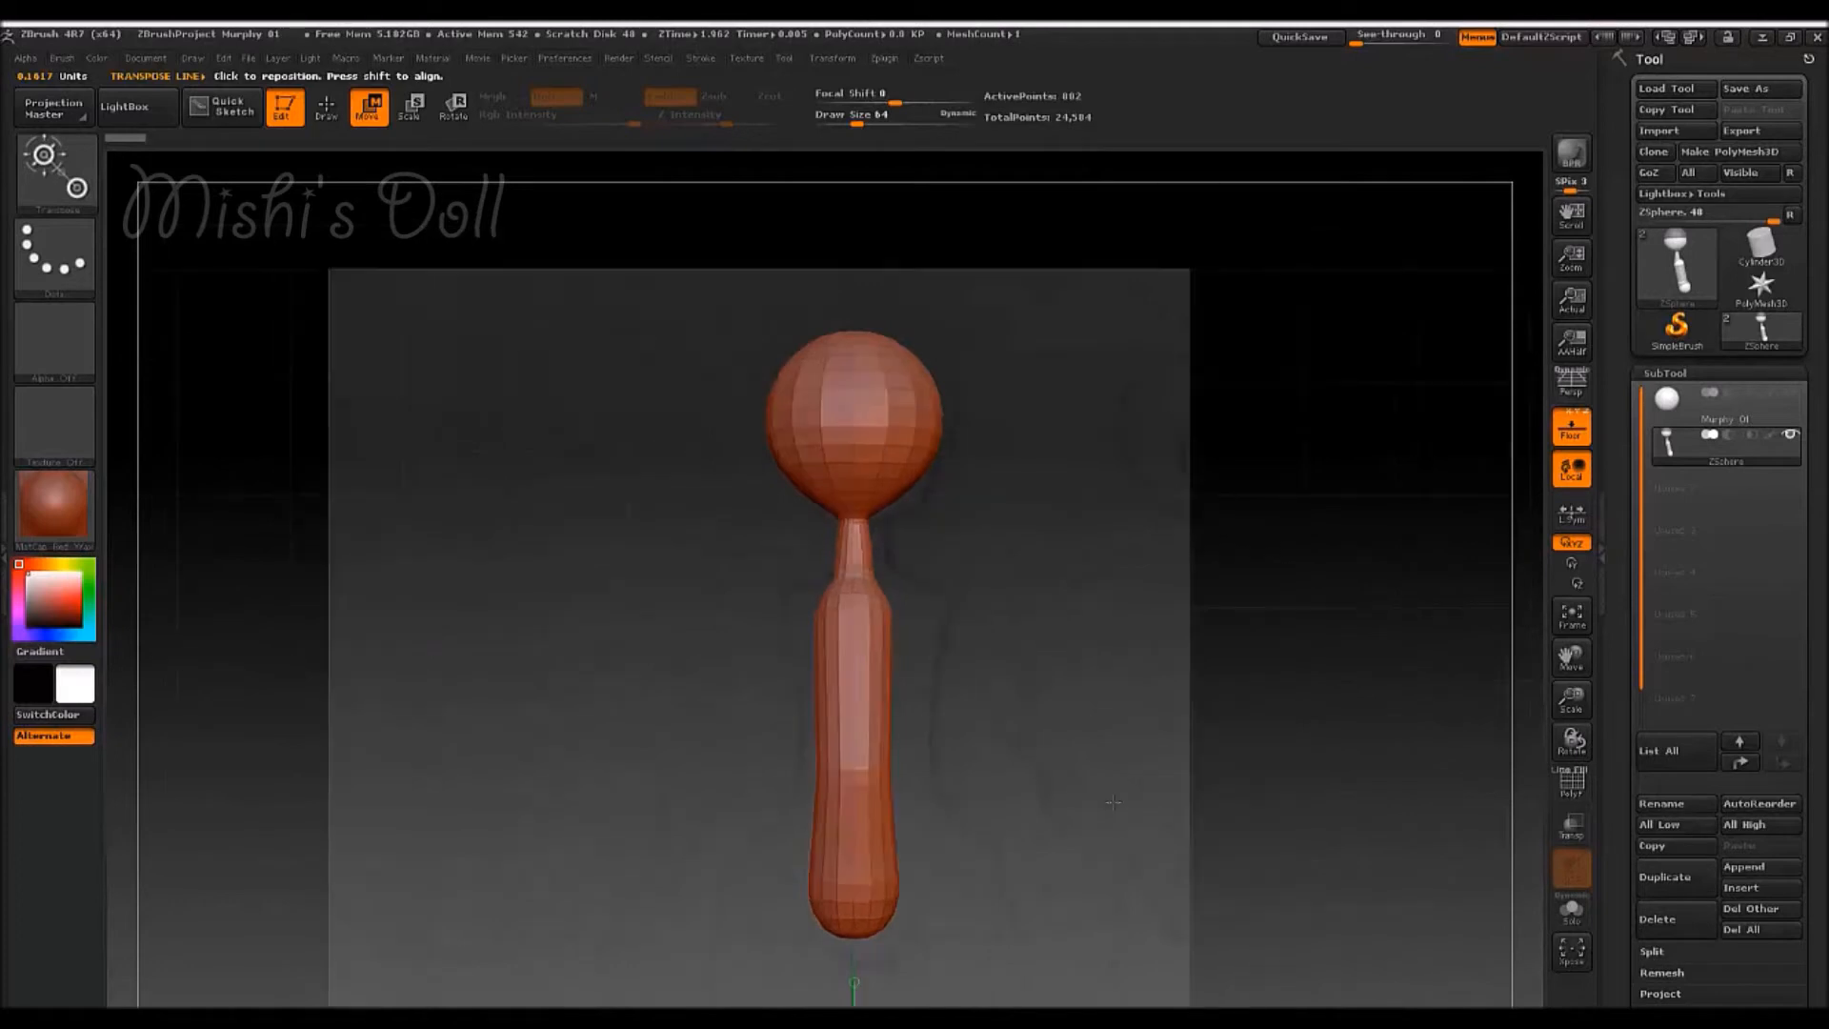
key("a")
left_click_drag(874, 769, 1001, 766)
key("a")
key("a")
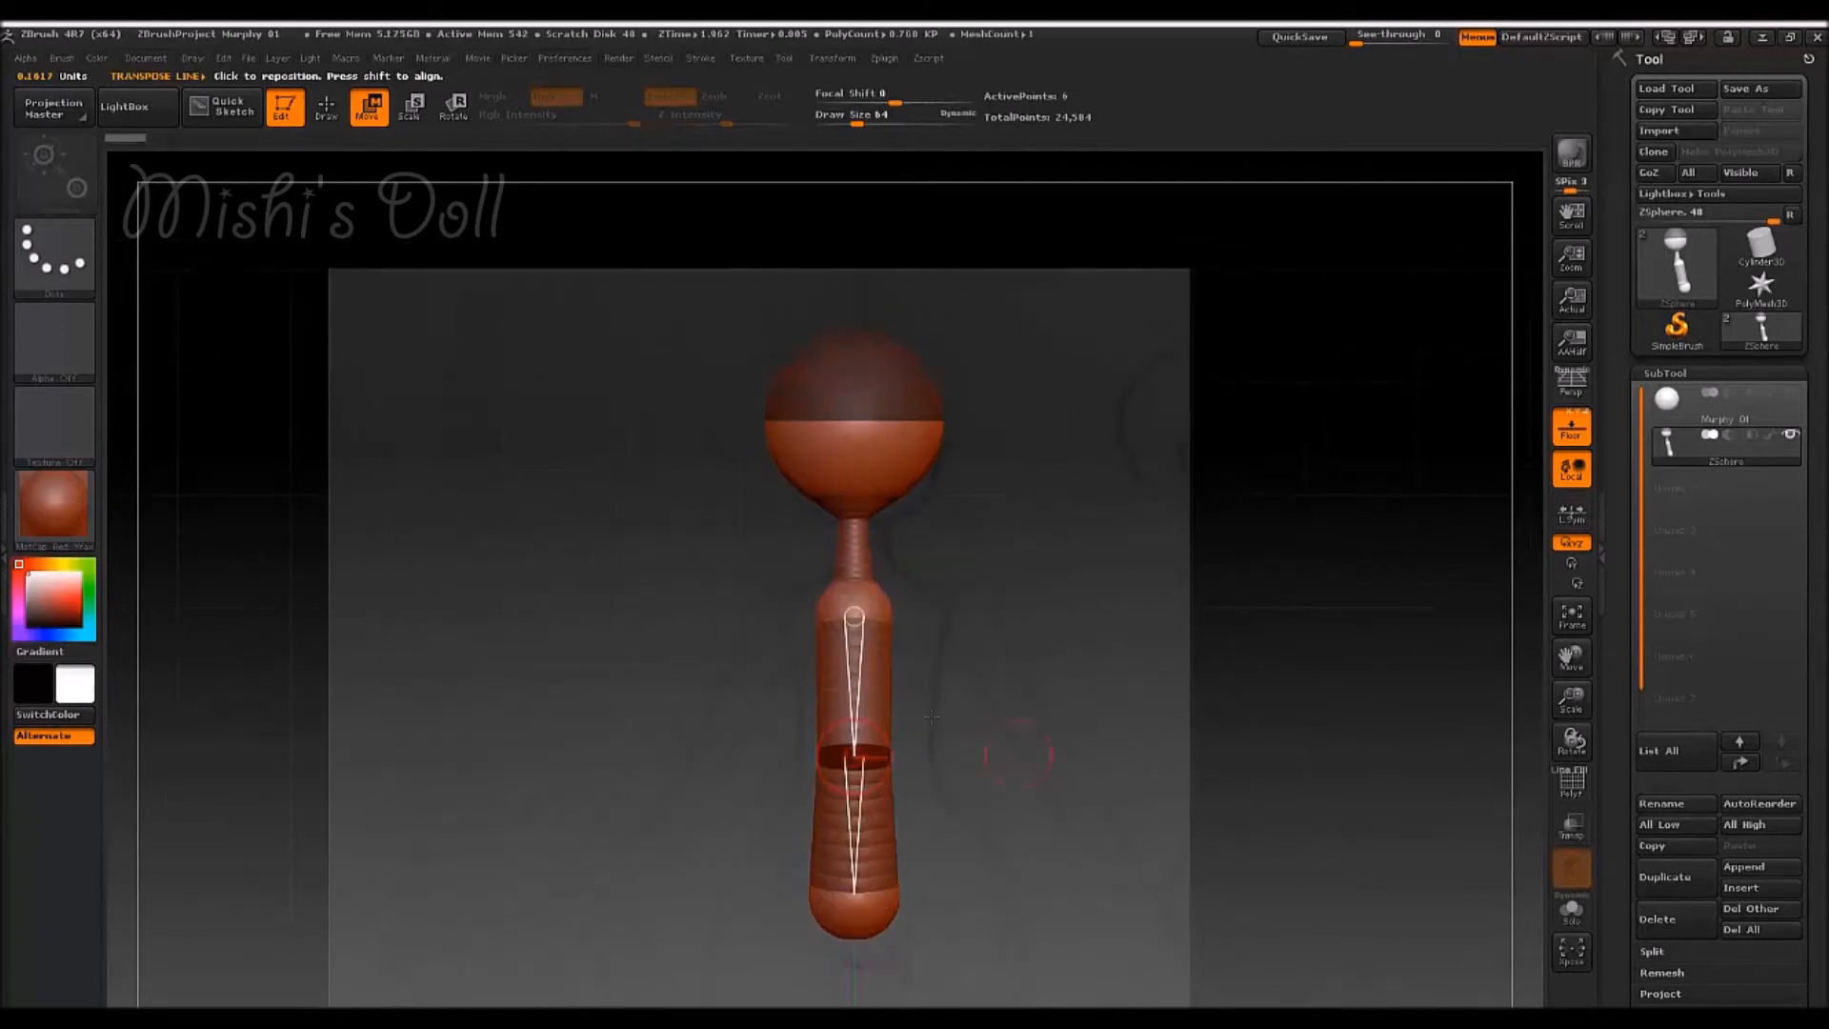
- Draw a mirrored pair of child ZSpheres on the sides of the chest ZSphere and align them in the side view
left_click(336, 117)
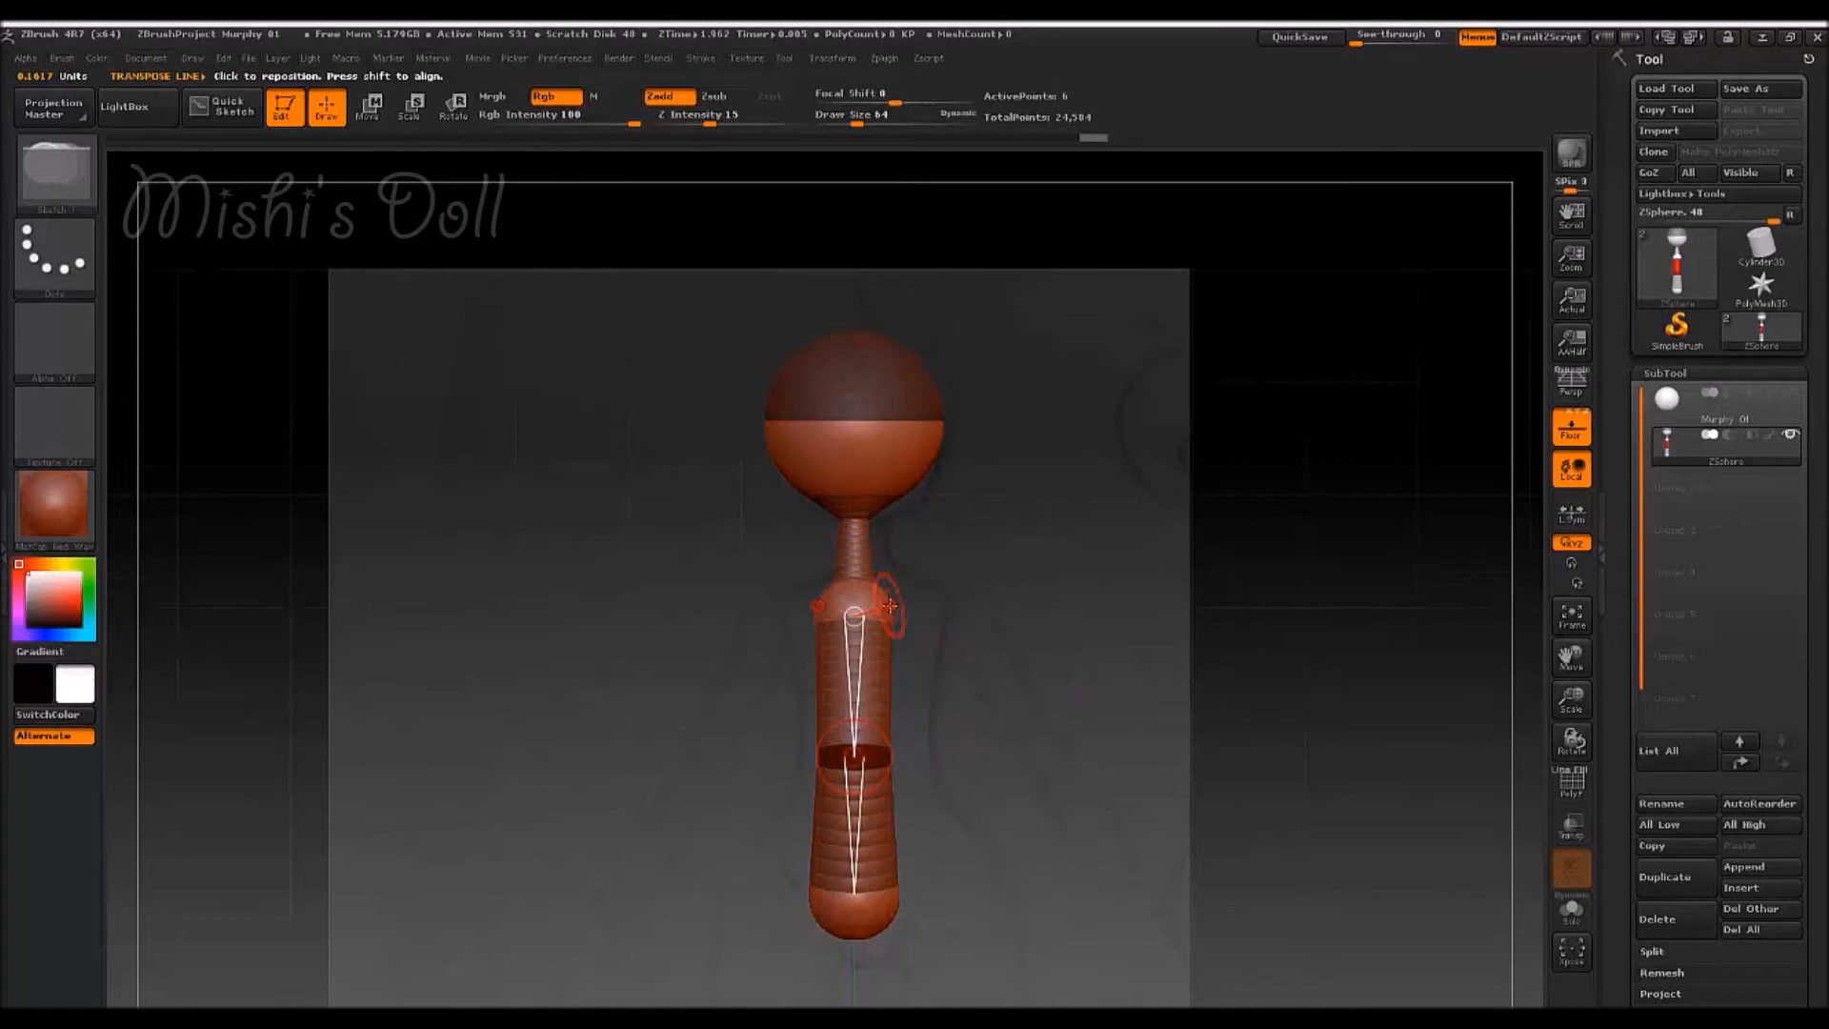
key("a")
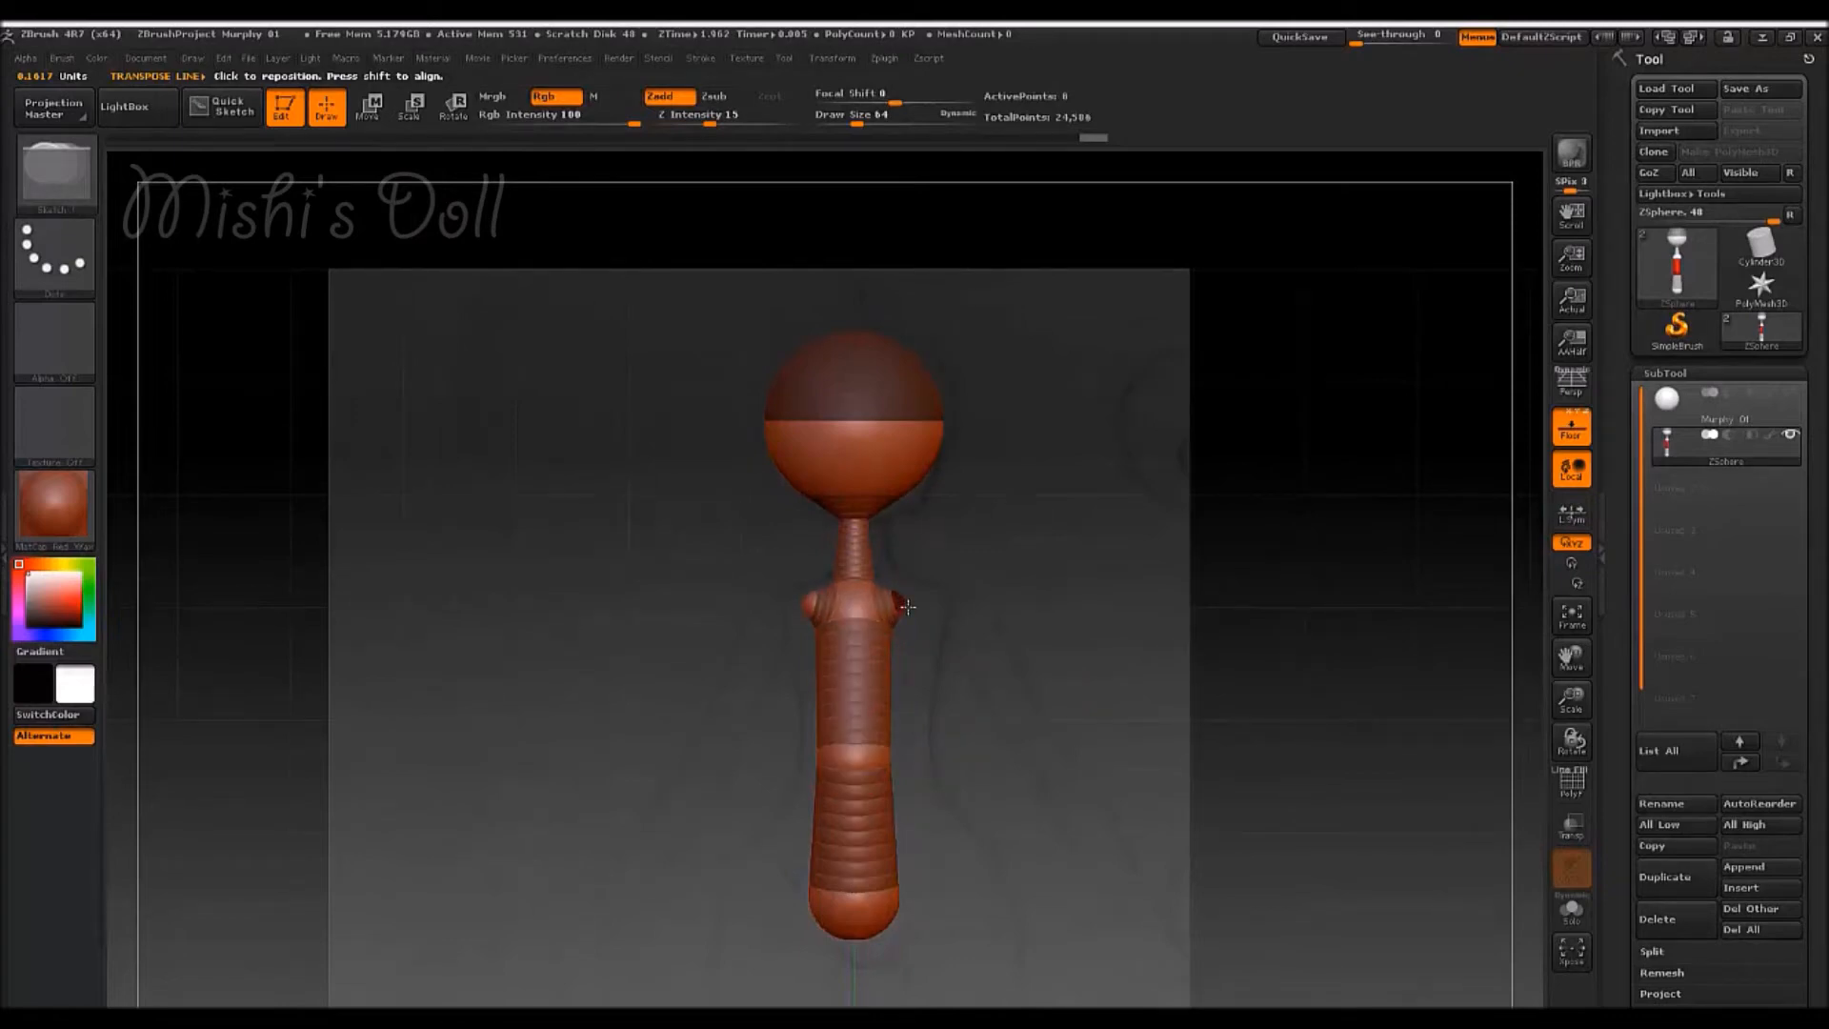
left_click(369, 106)
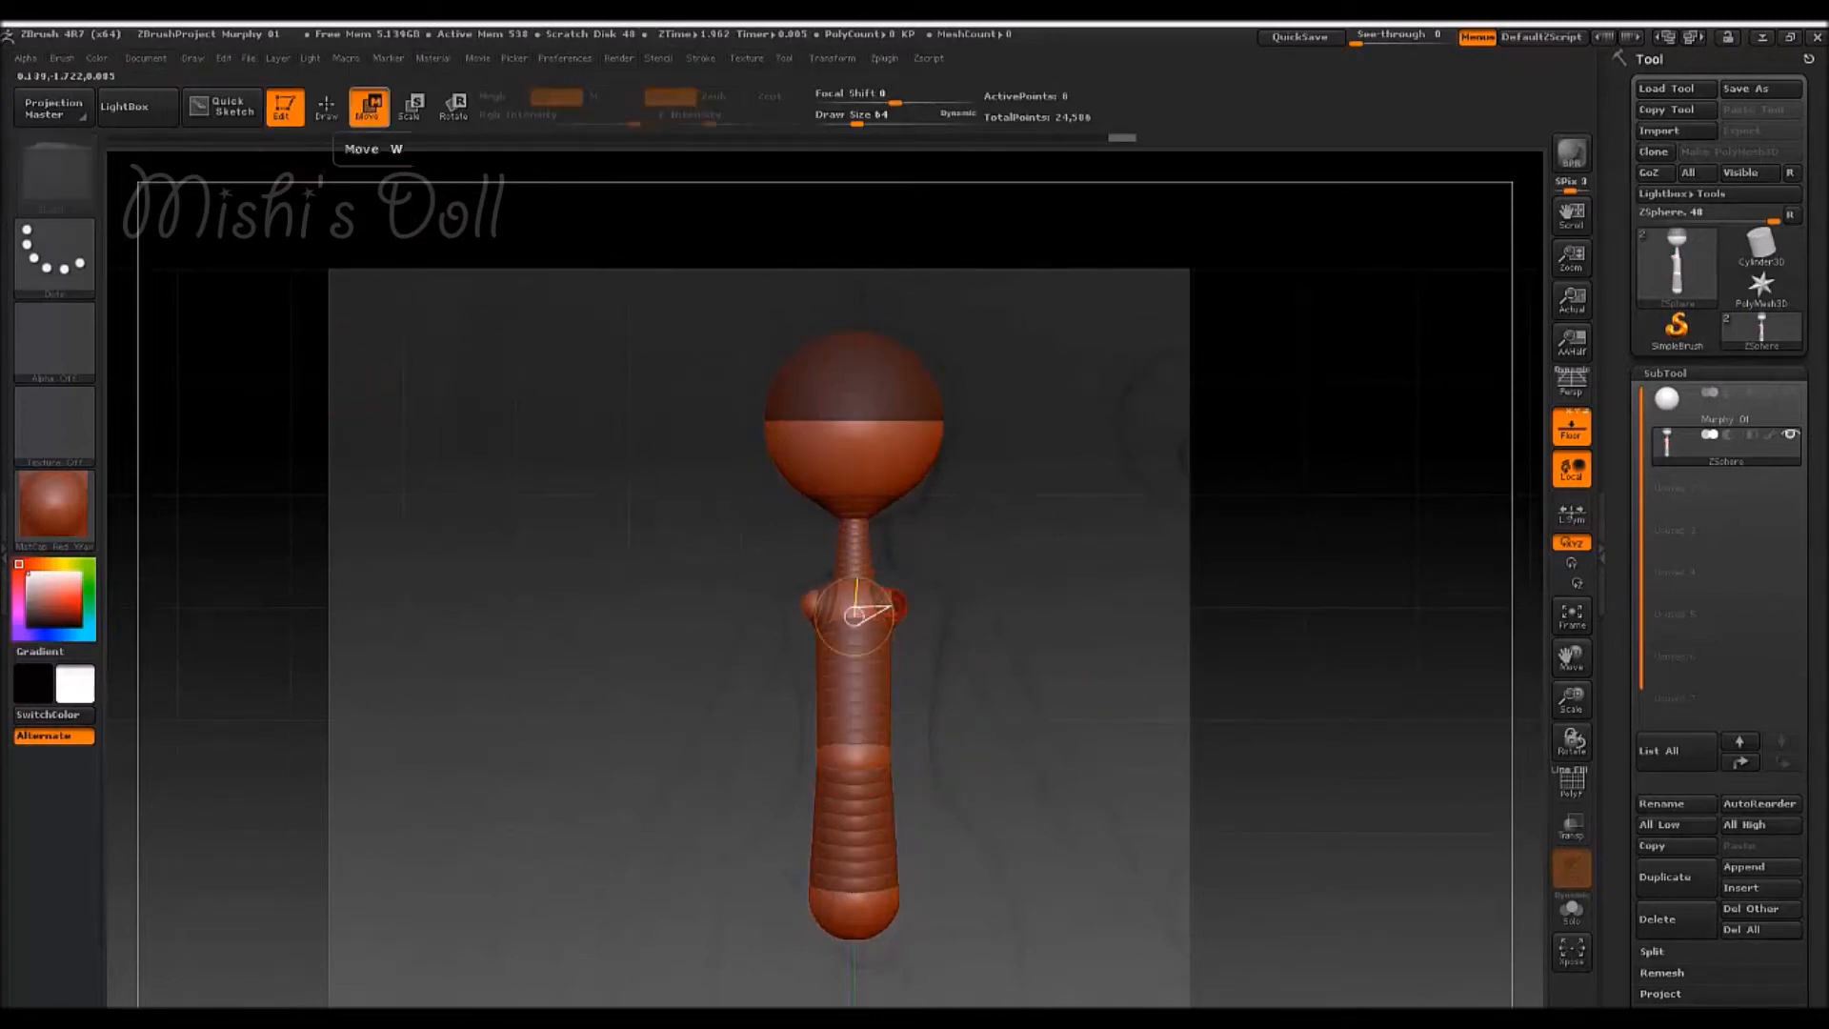
left_click_drag(812, 607, 1118, 563)
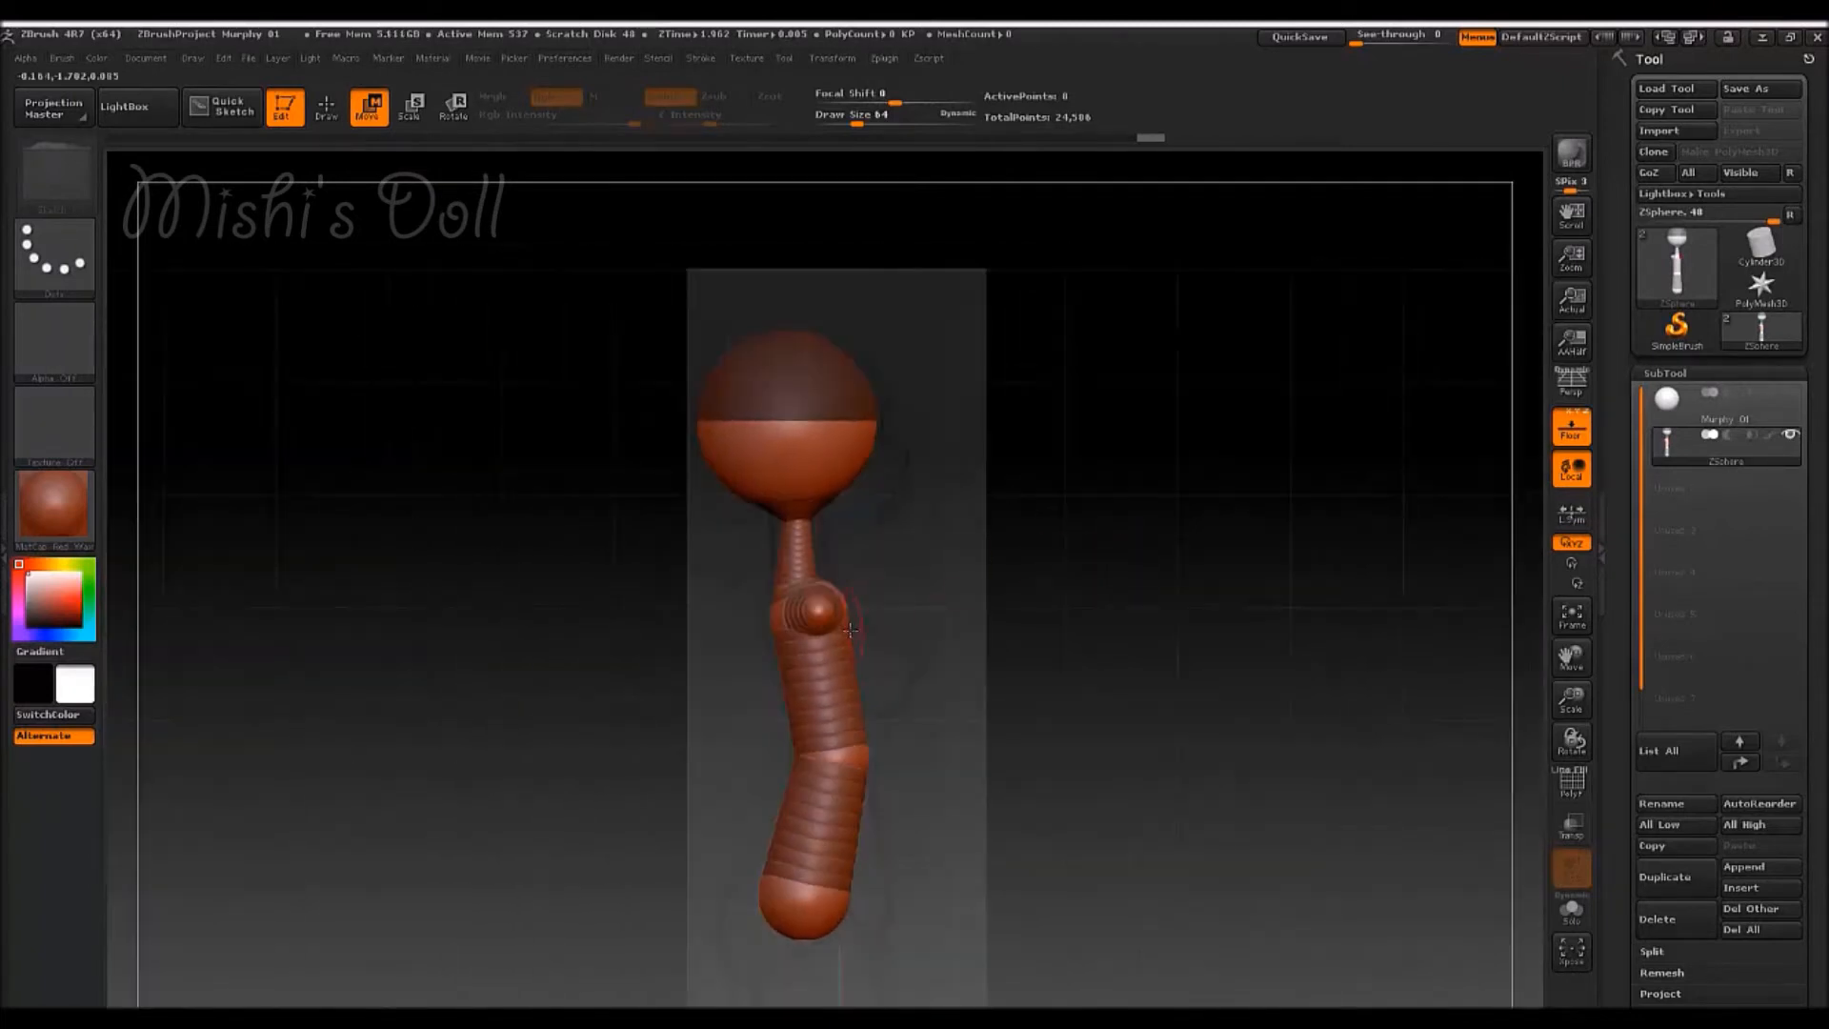
left_click_drag(812, 615, 805, 616)
left_click_drag(1372, 574, 1057, 571)
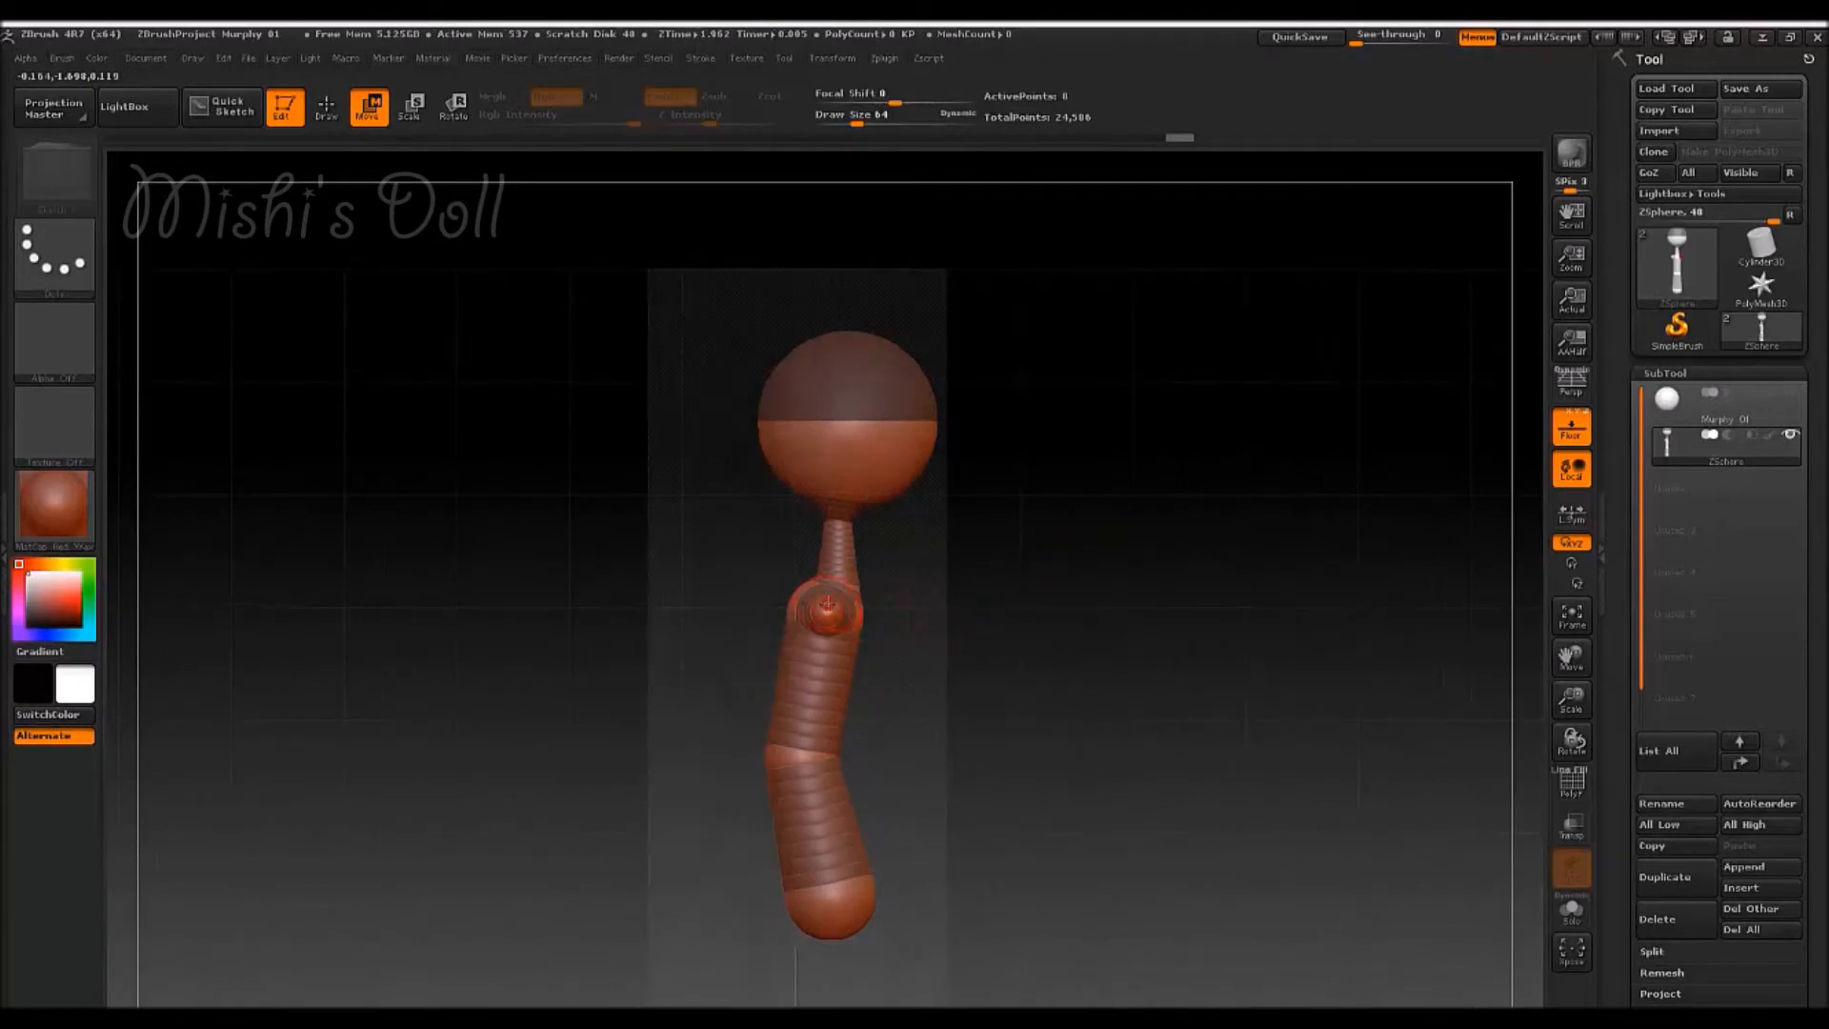
left_click_drag(953, 624, 1093, 632)
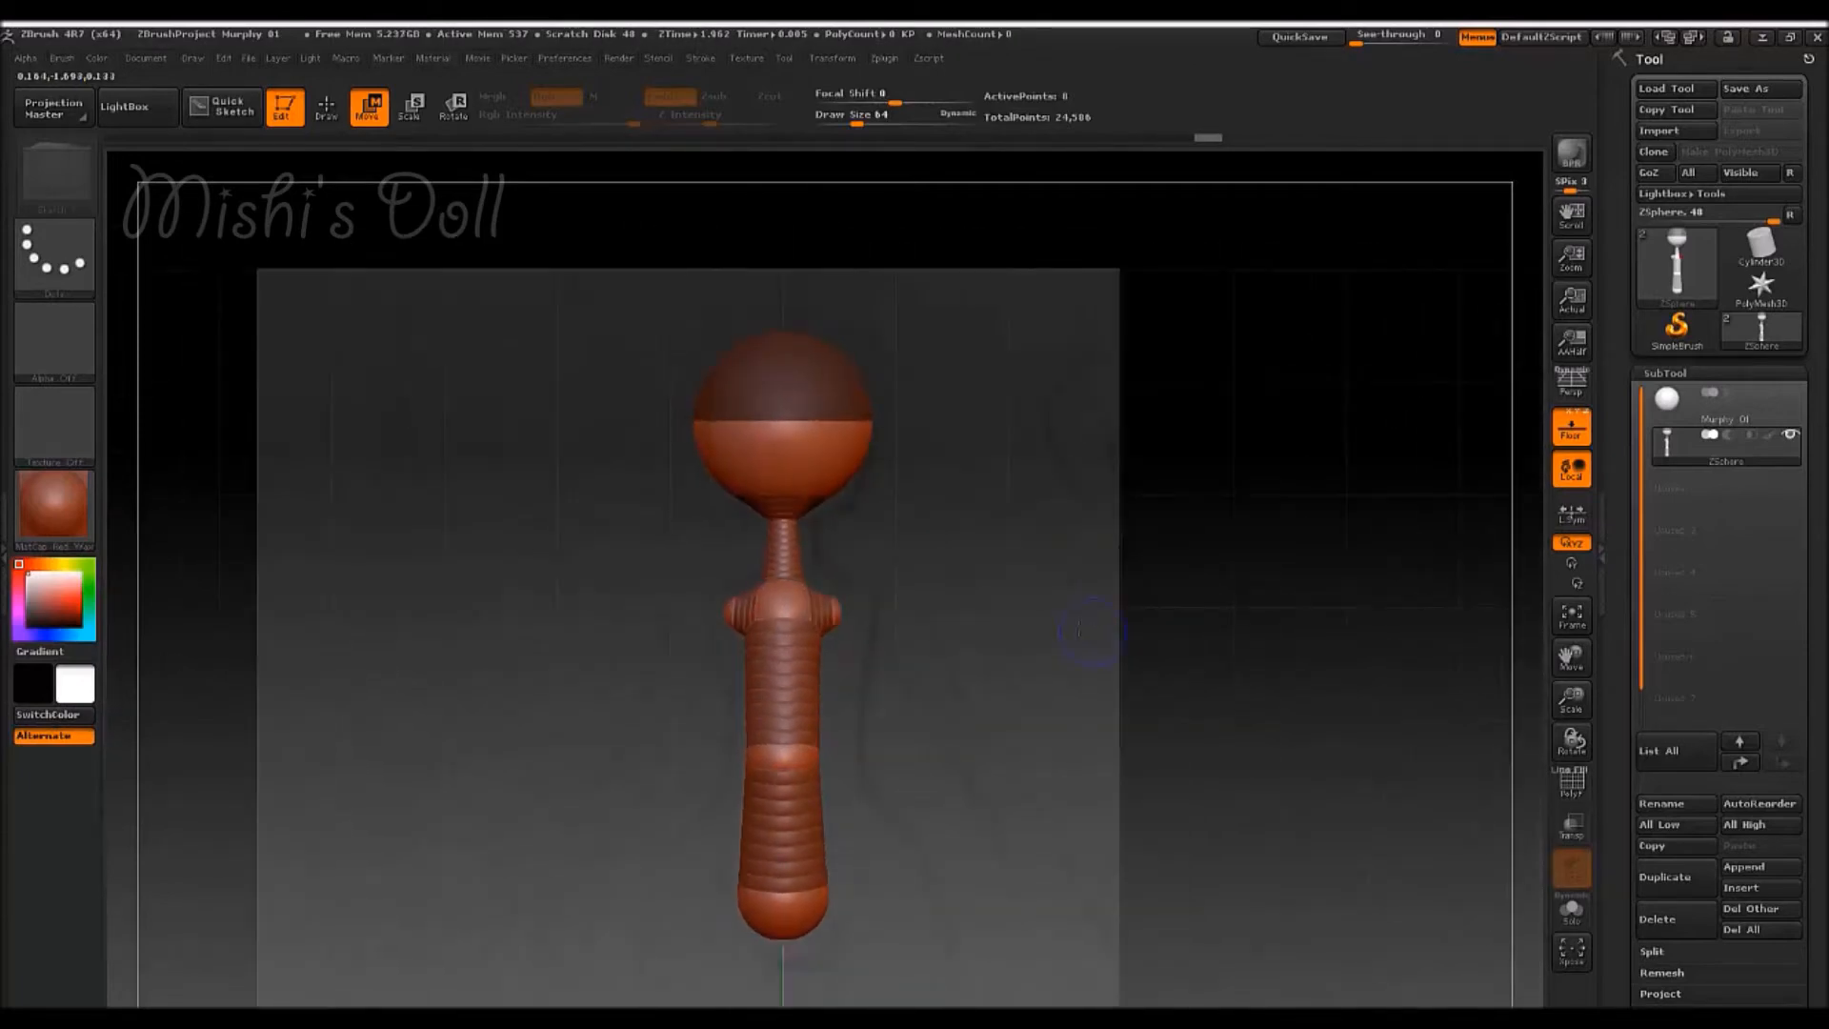
- Draw another mirrored pair of ZSpheres on the outer ends of the chest side ZSpheres, extending the shoulders outward
left_click(326, 107)
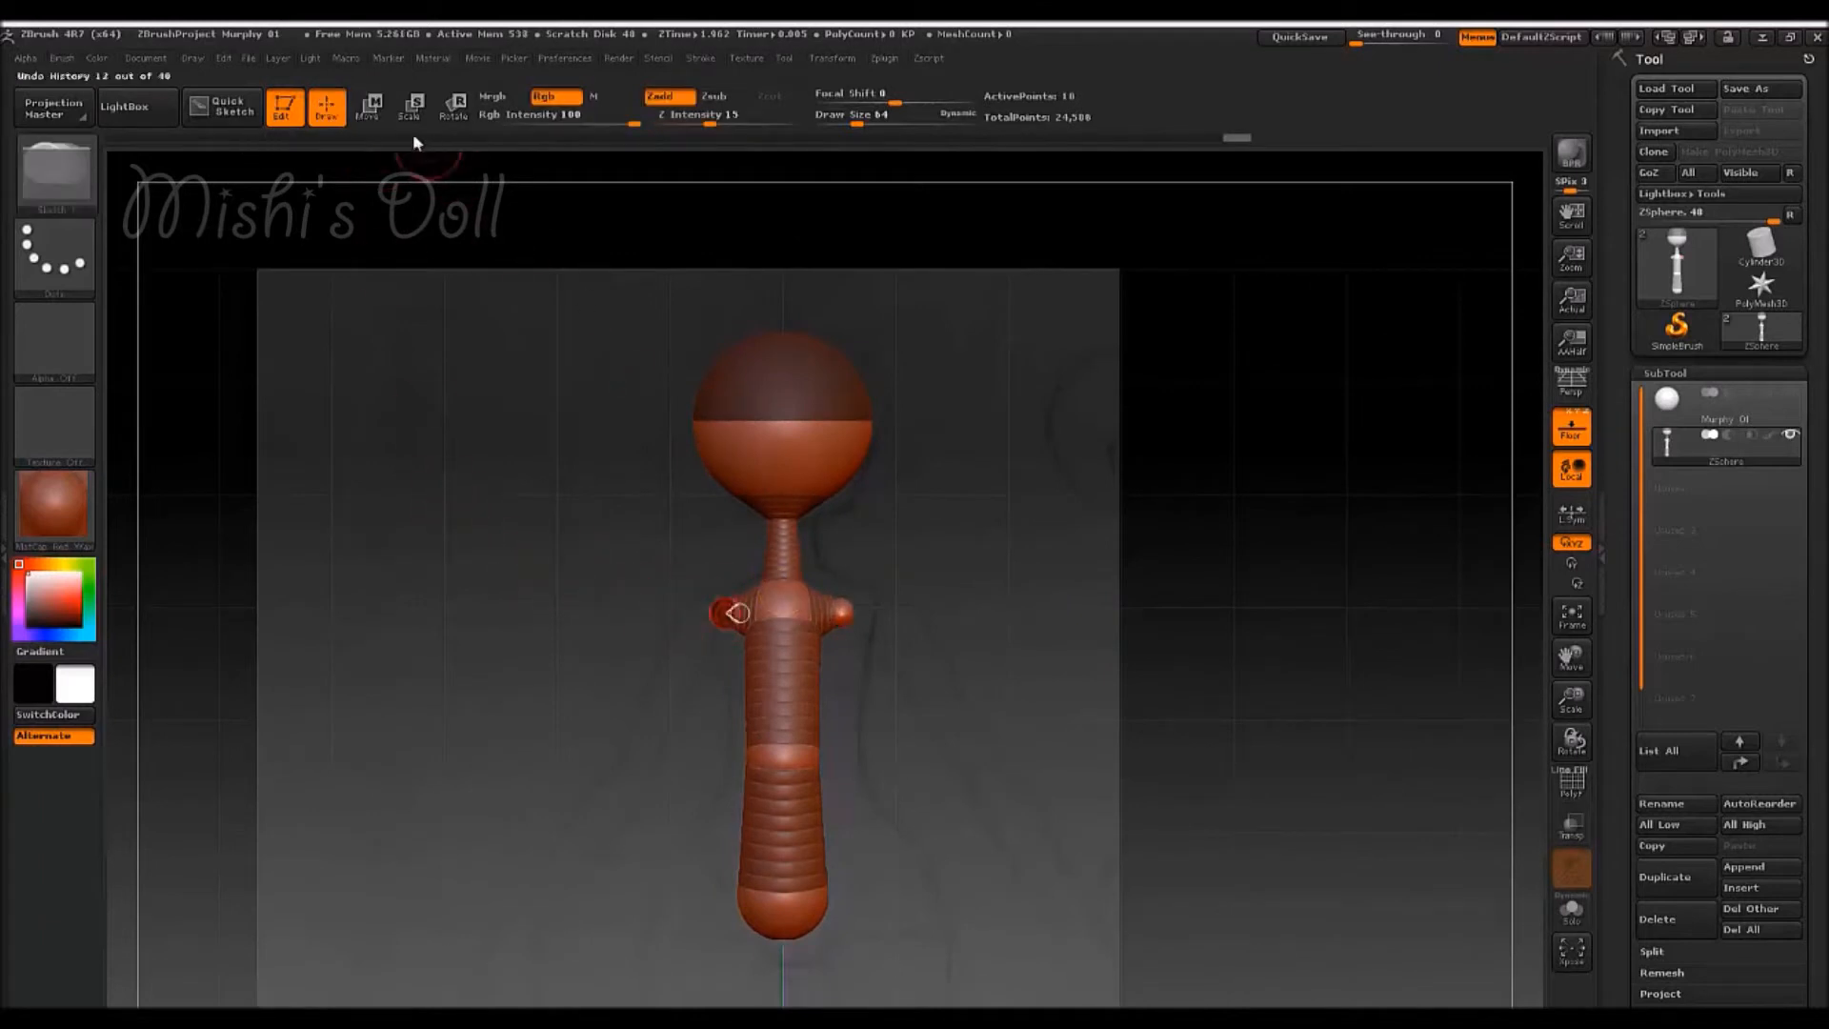
left_click(368, 107)
left_click_drag(467, 519, 972, 560)
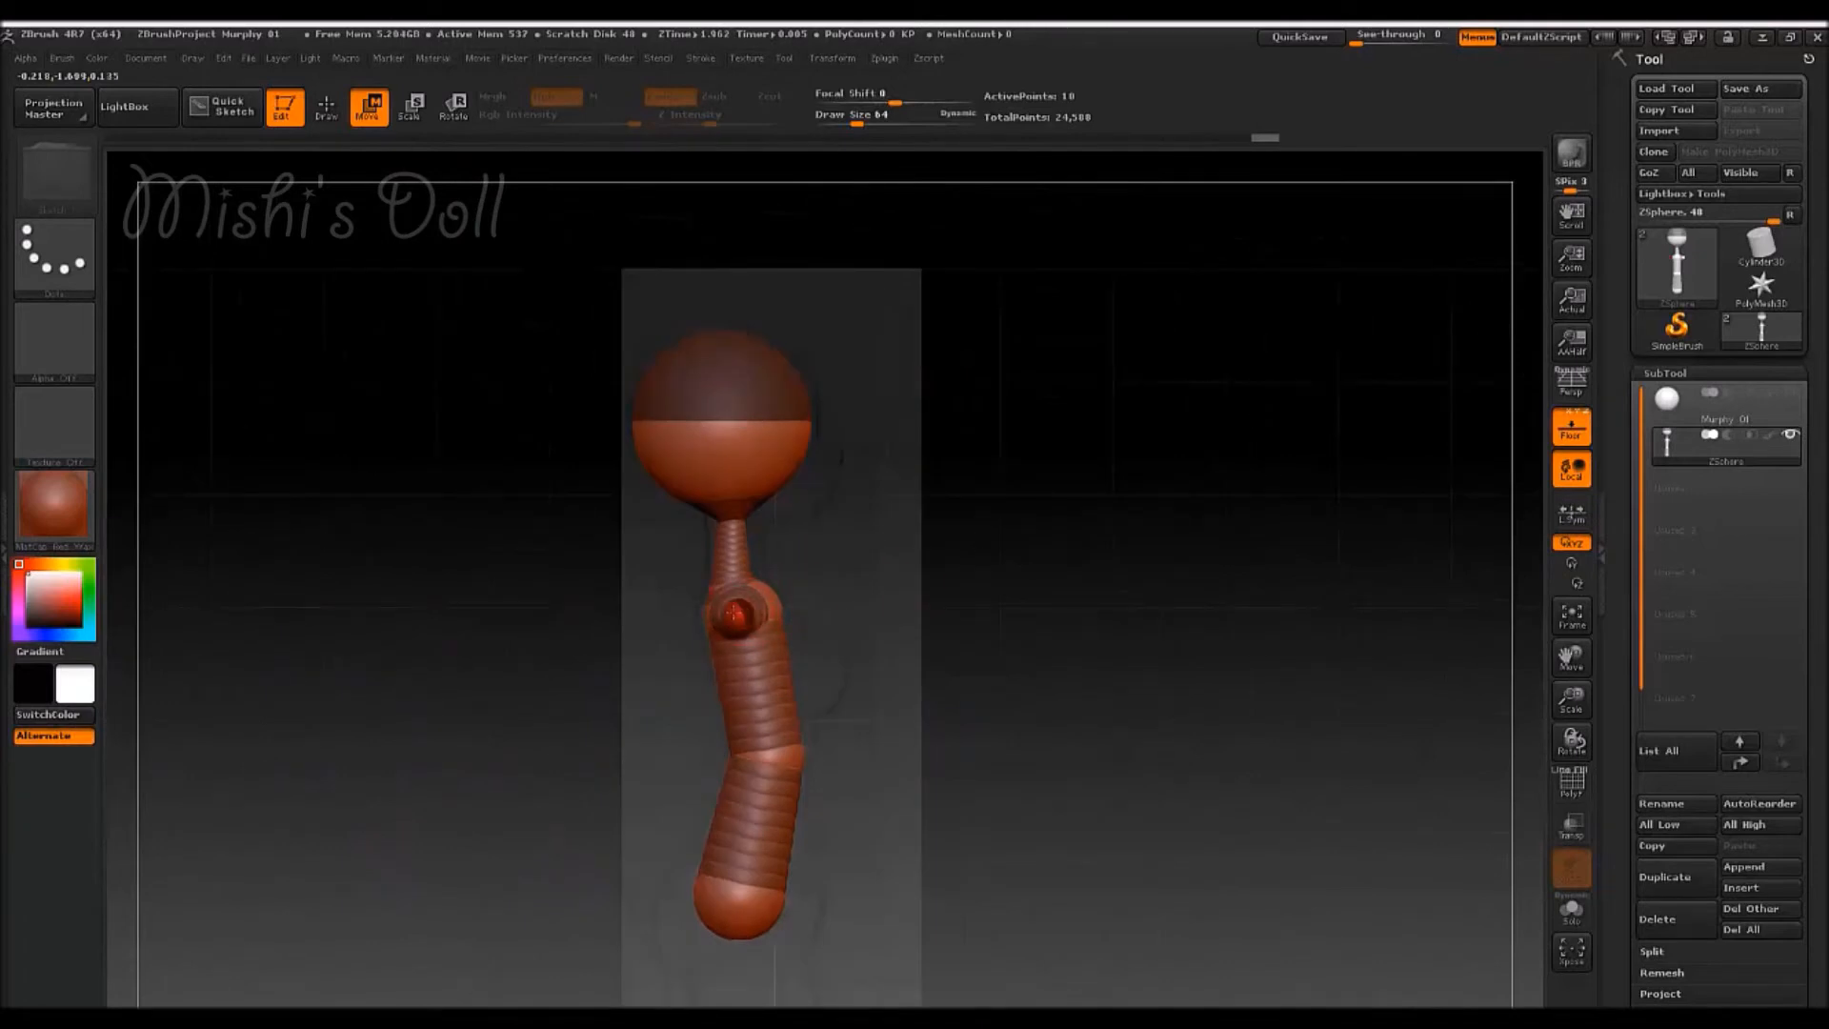
left_click_drag(1105, 591, 571, 557)
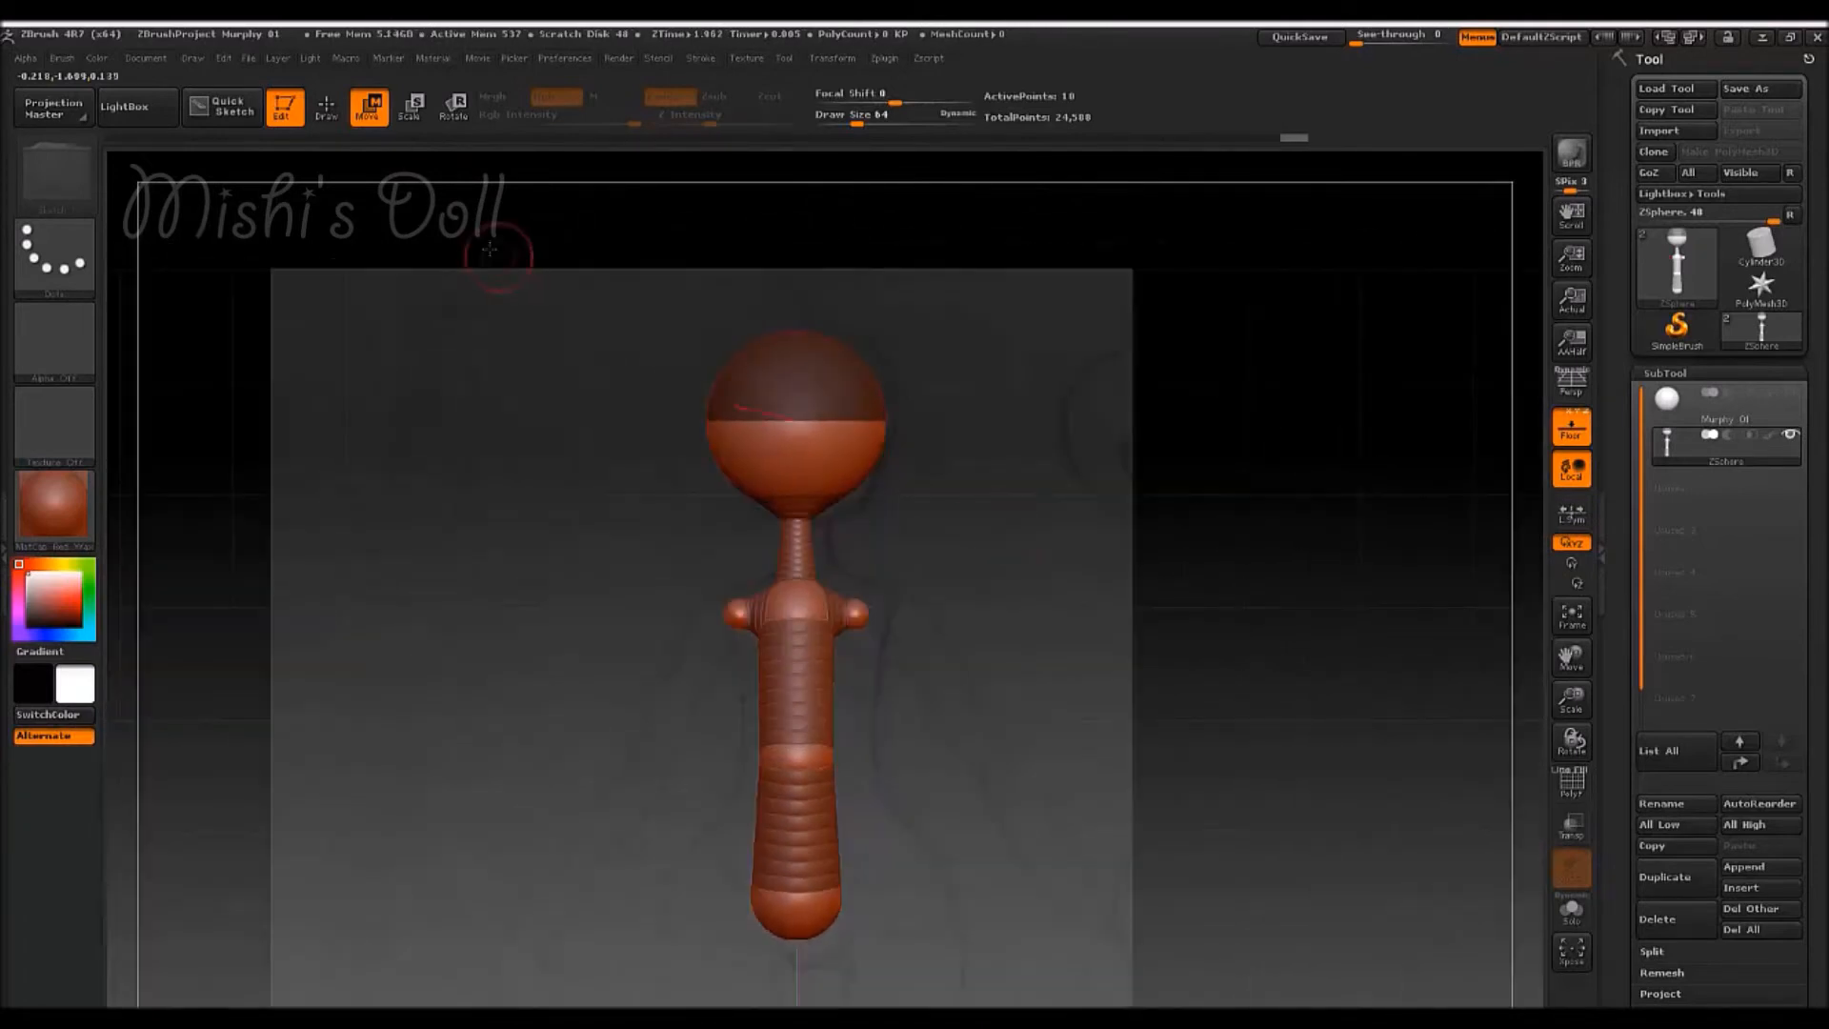
- Draw a further mirrored pair of ZSpheres, pull them down to the elbows, and raise the ZSpheres between to the shoulders
left_click(326, 106)
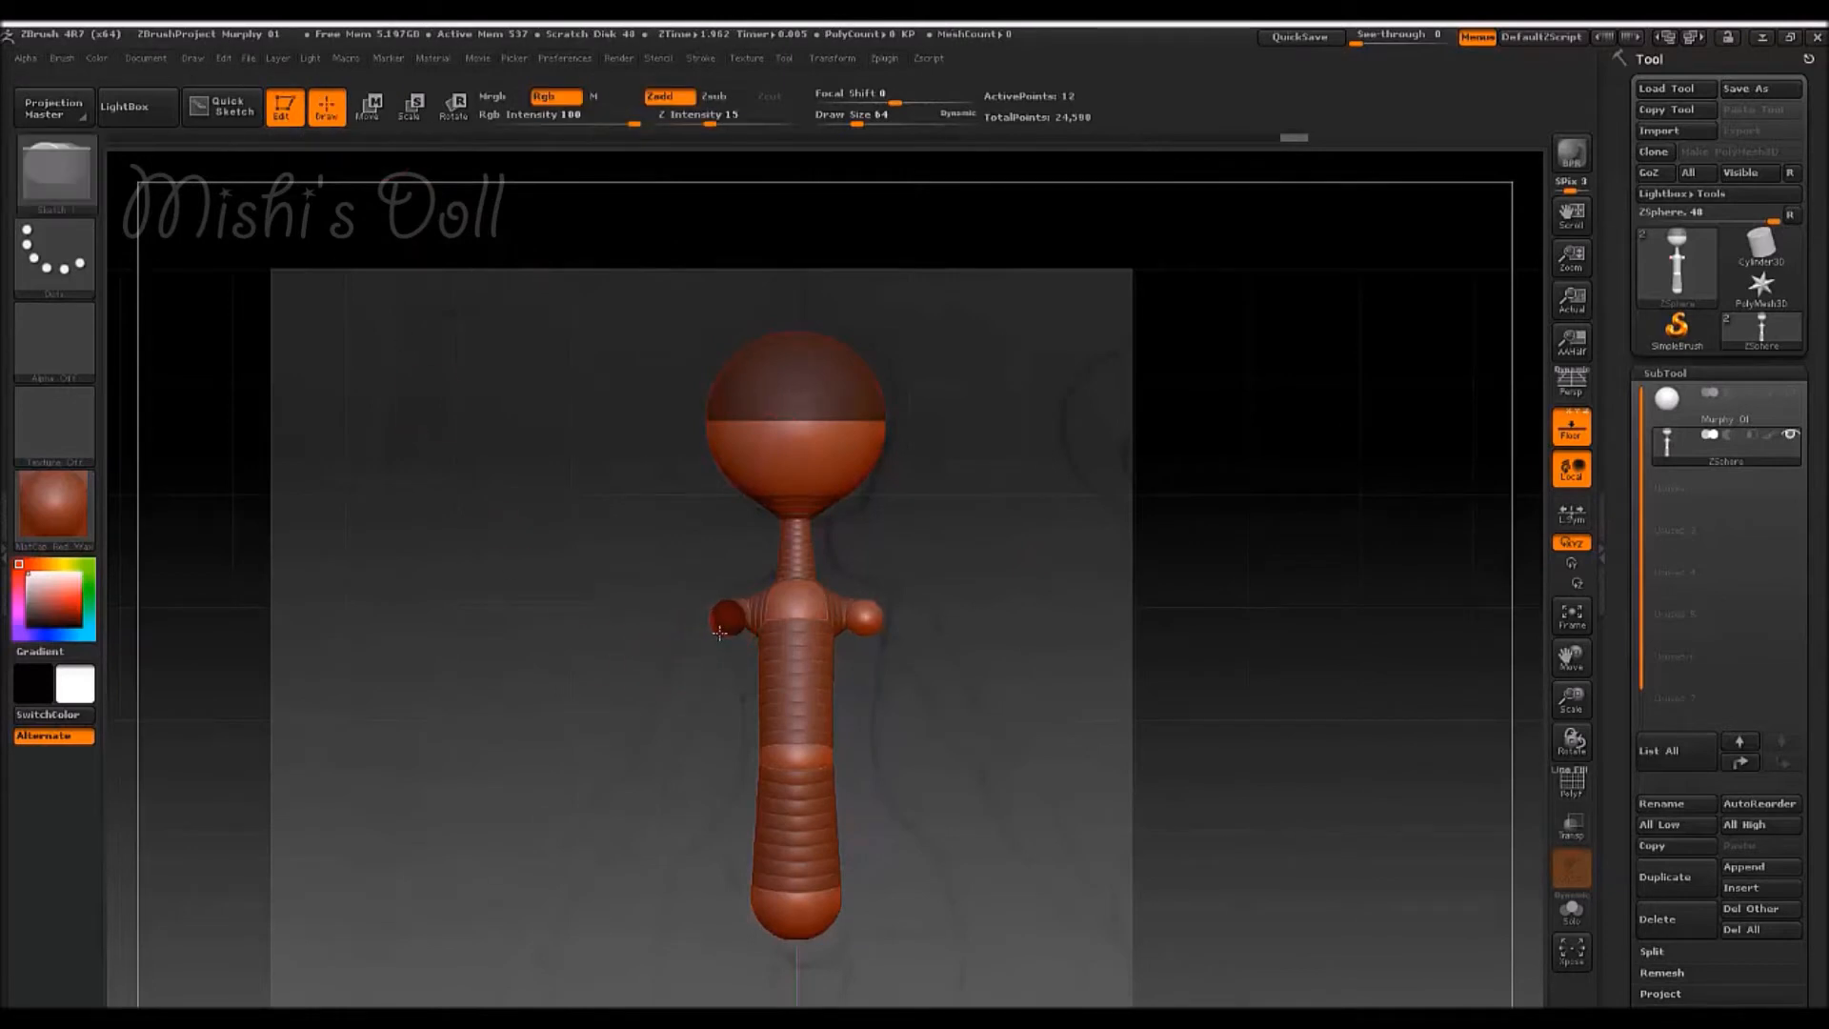
key("w")
left_click_drag(725, 619, 649, 772)
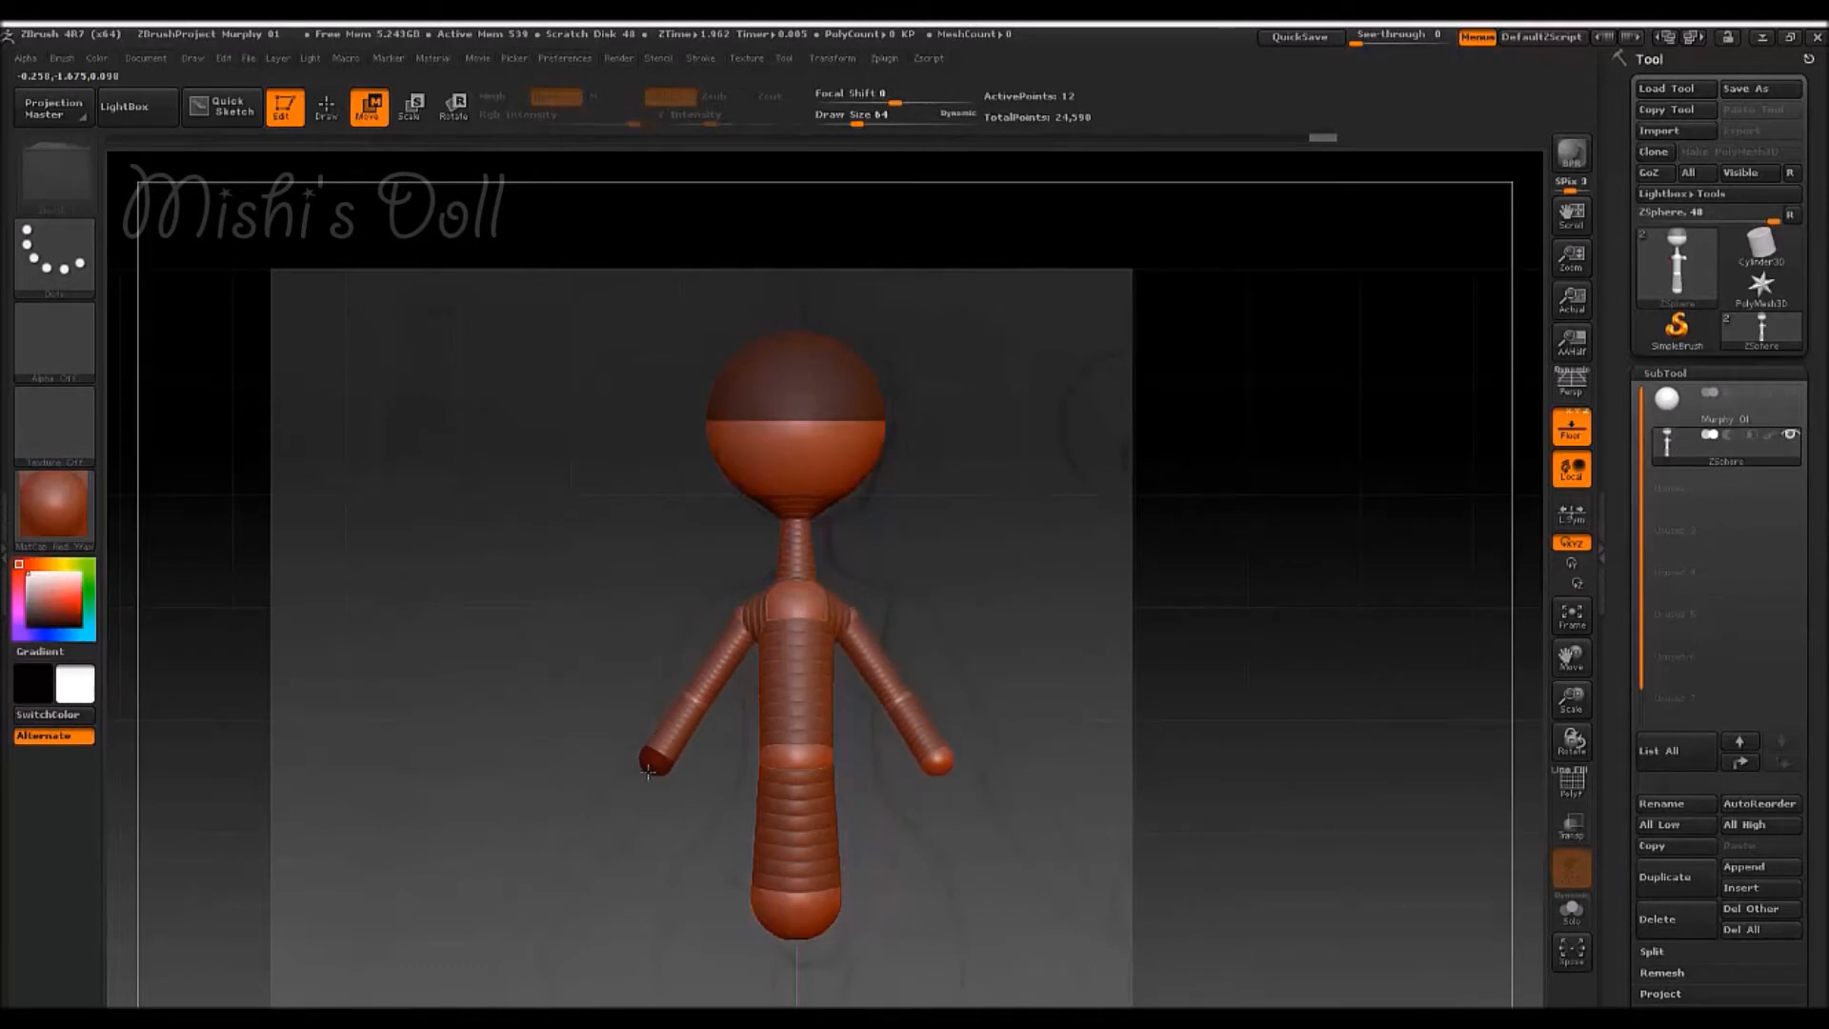
left_click_drag(704, 698, 717, 617)
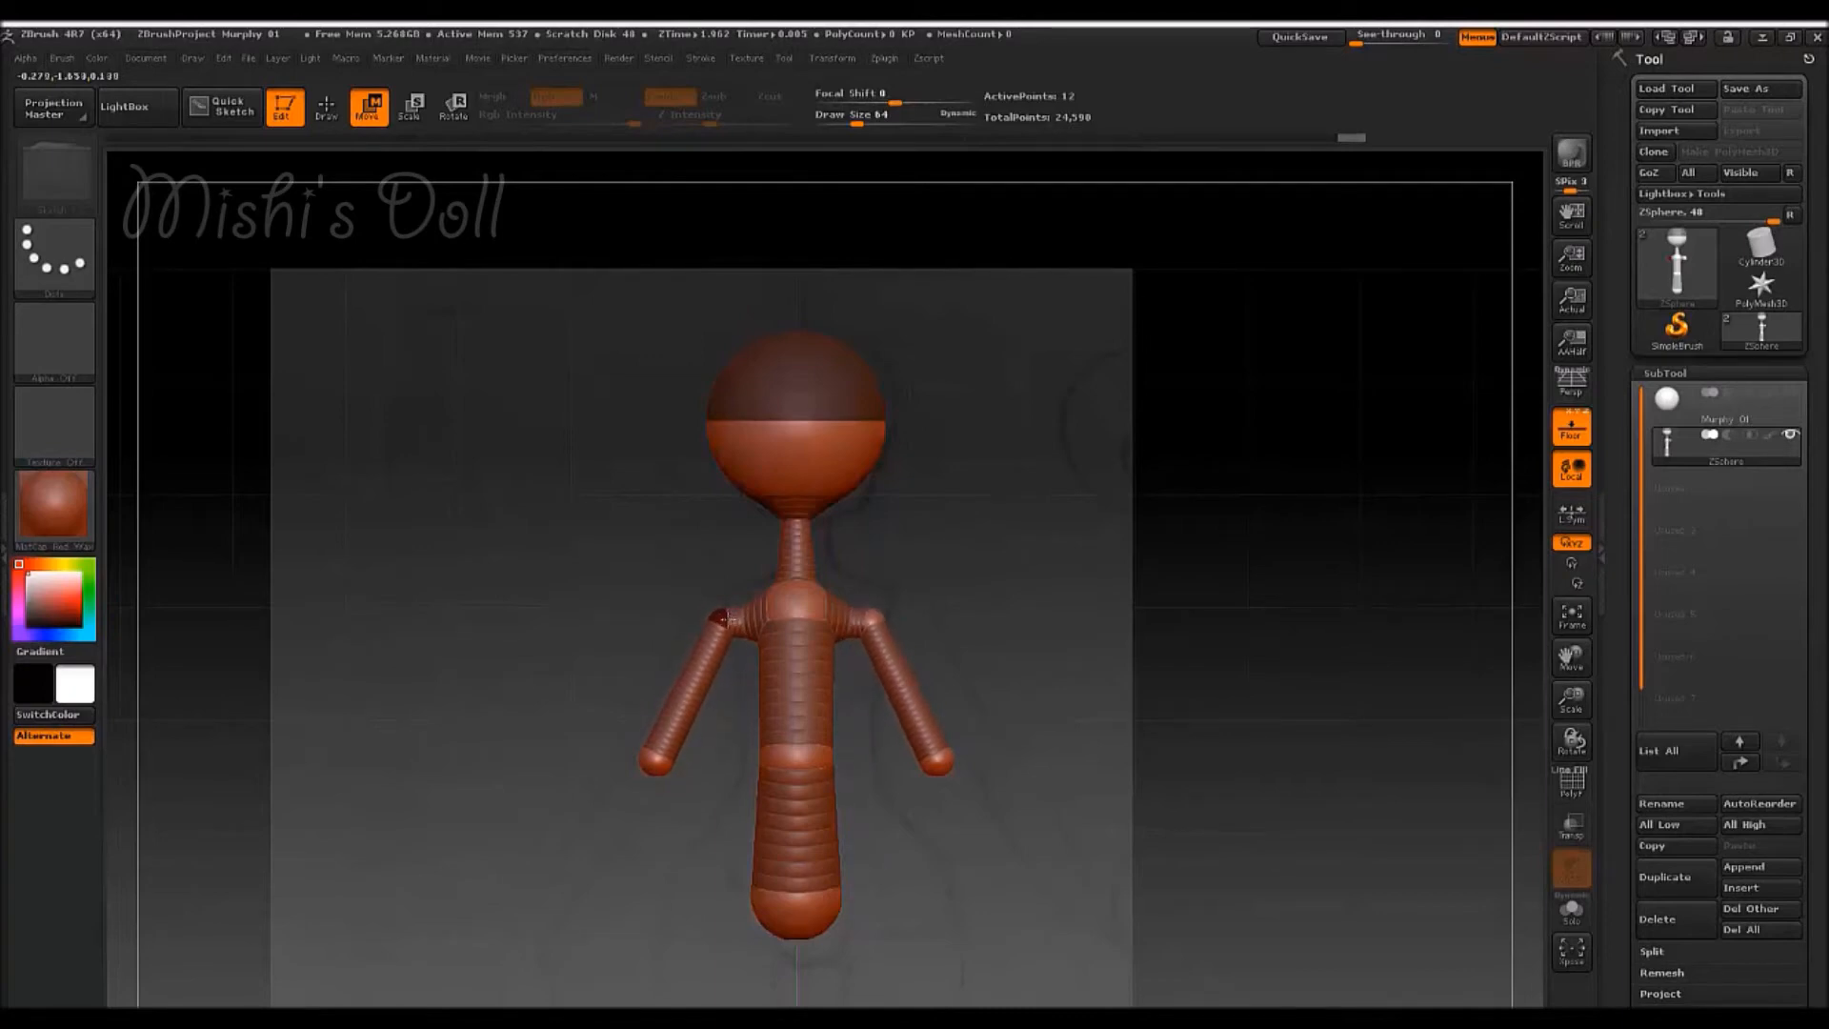
key("a")
key("a")
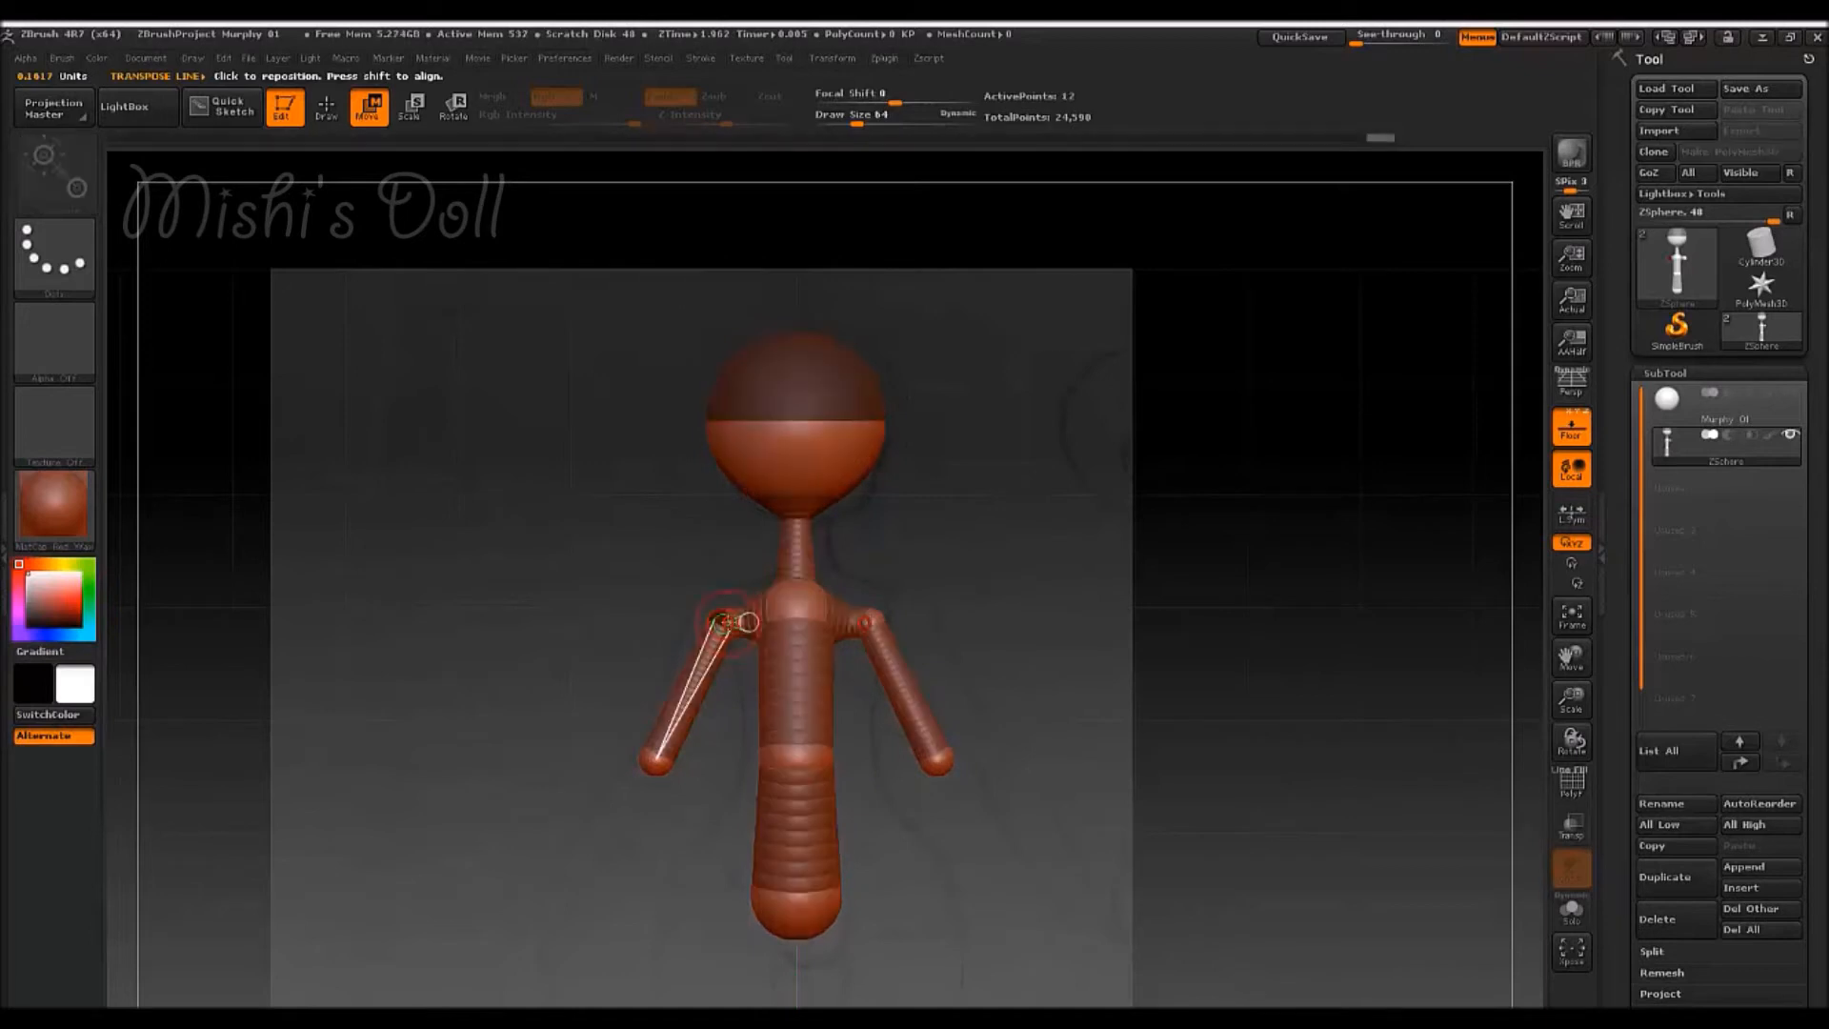
- Adjust the shoulder and elbow ZSpheres so the upper arms match the front drawing
left_click_drag(722, 618, 727, 622)
left_click_drag(656, 759, 638, 758)
mouse_move(727, 622)
left_mouse_down()
mouse_move(678, 658)
mouse_move(738, 600)
left_mouse_up()
left_click_drag(679, 656, 715, 605)
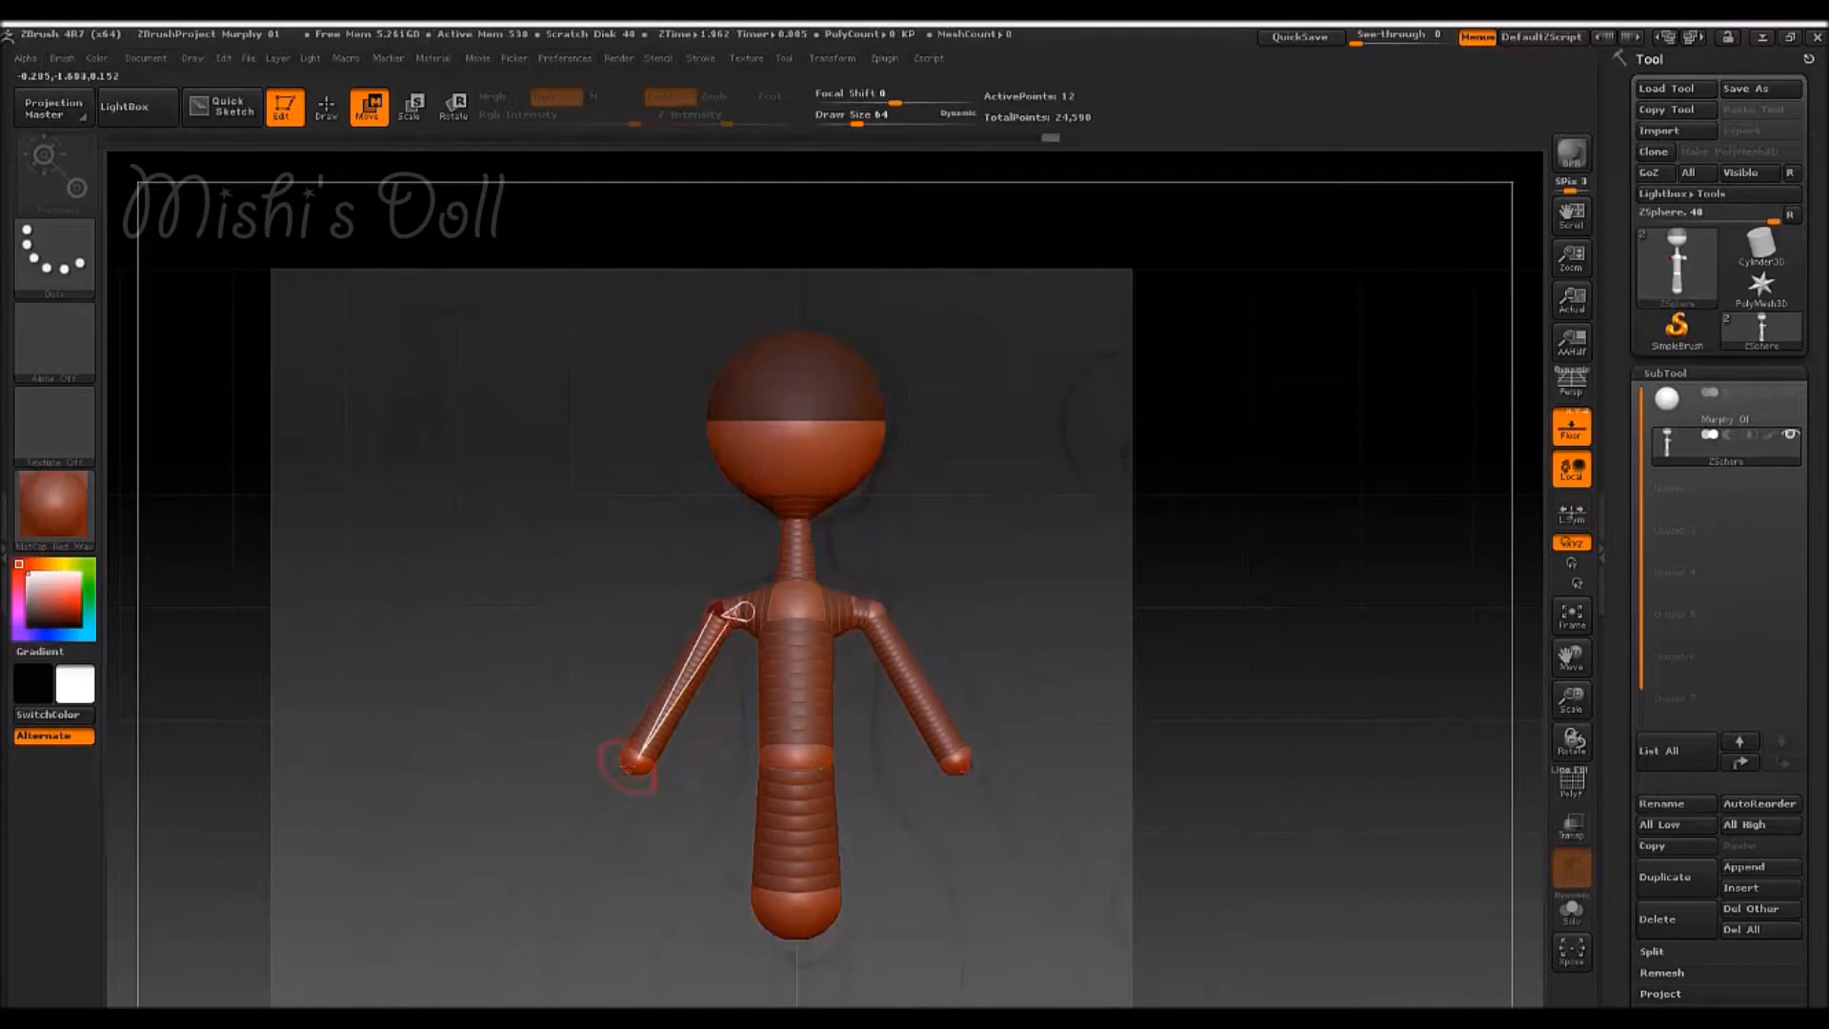
left_click_drag(636, 762, 652, 768)
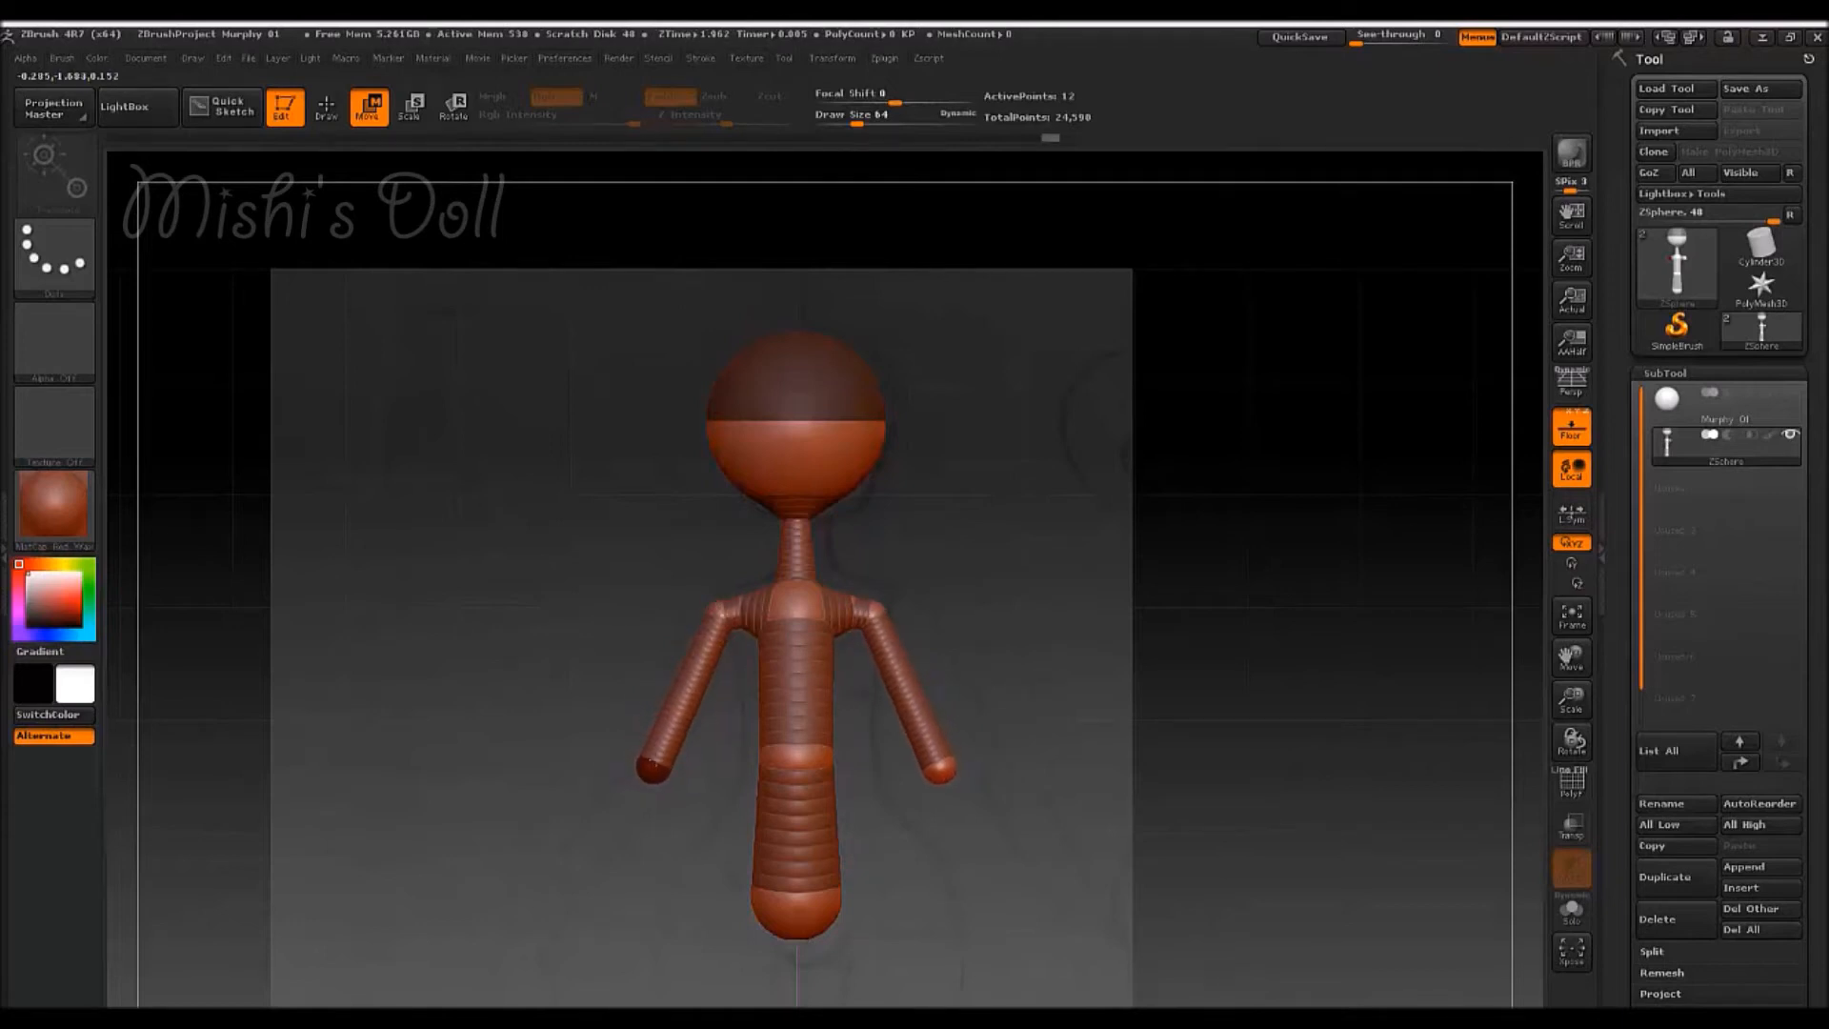
left_click_drag(659, 752, 659, 759)
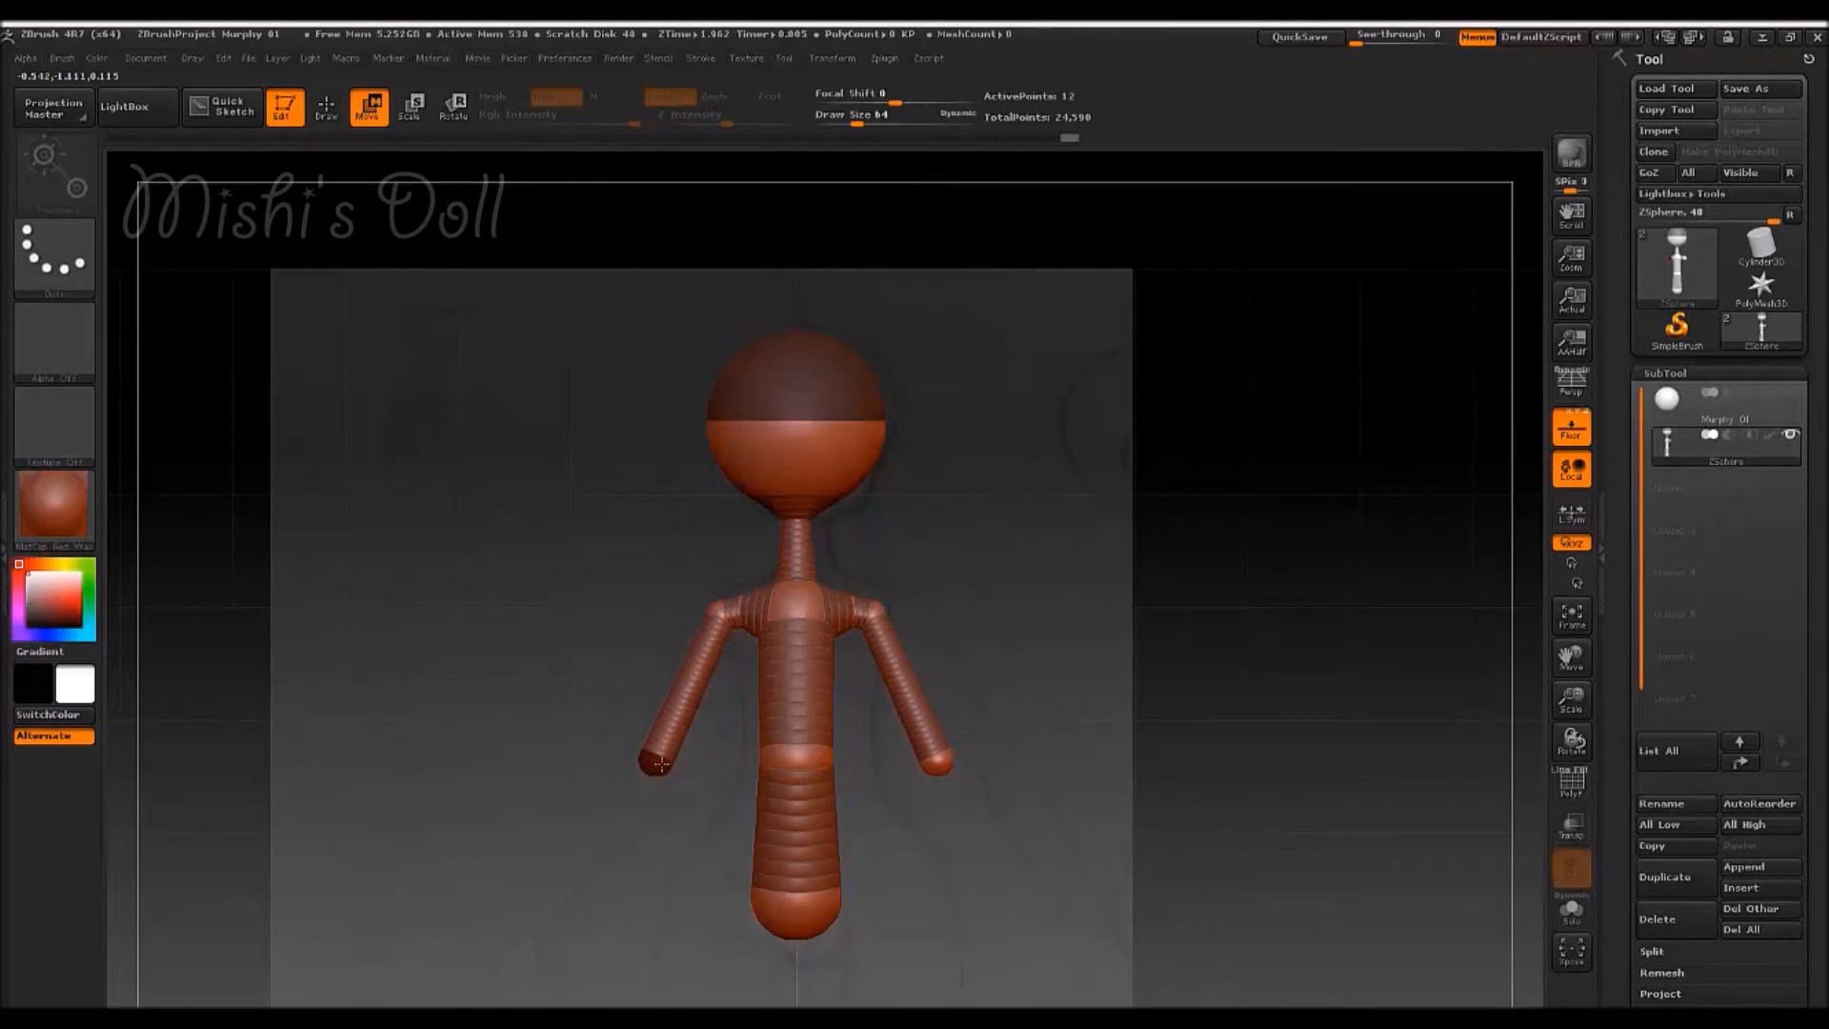
- Draw child ZSpheres at the elbows, pull them out to the wrists, and move the inserted ZSpheres to the elbow joints
left_click_drag(700, 872, 706, 878)
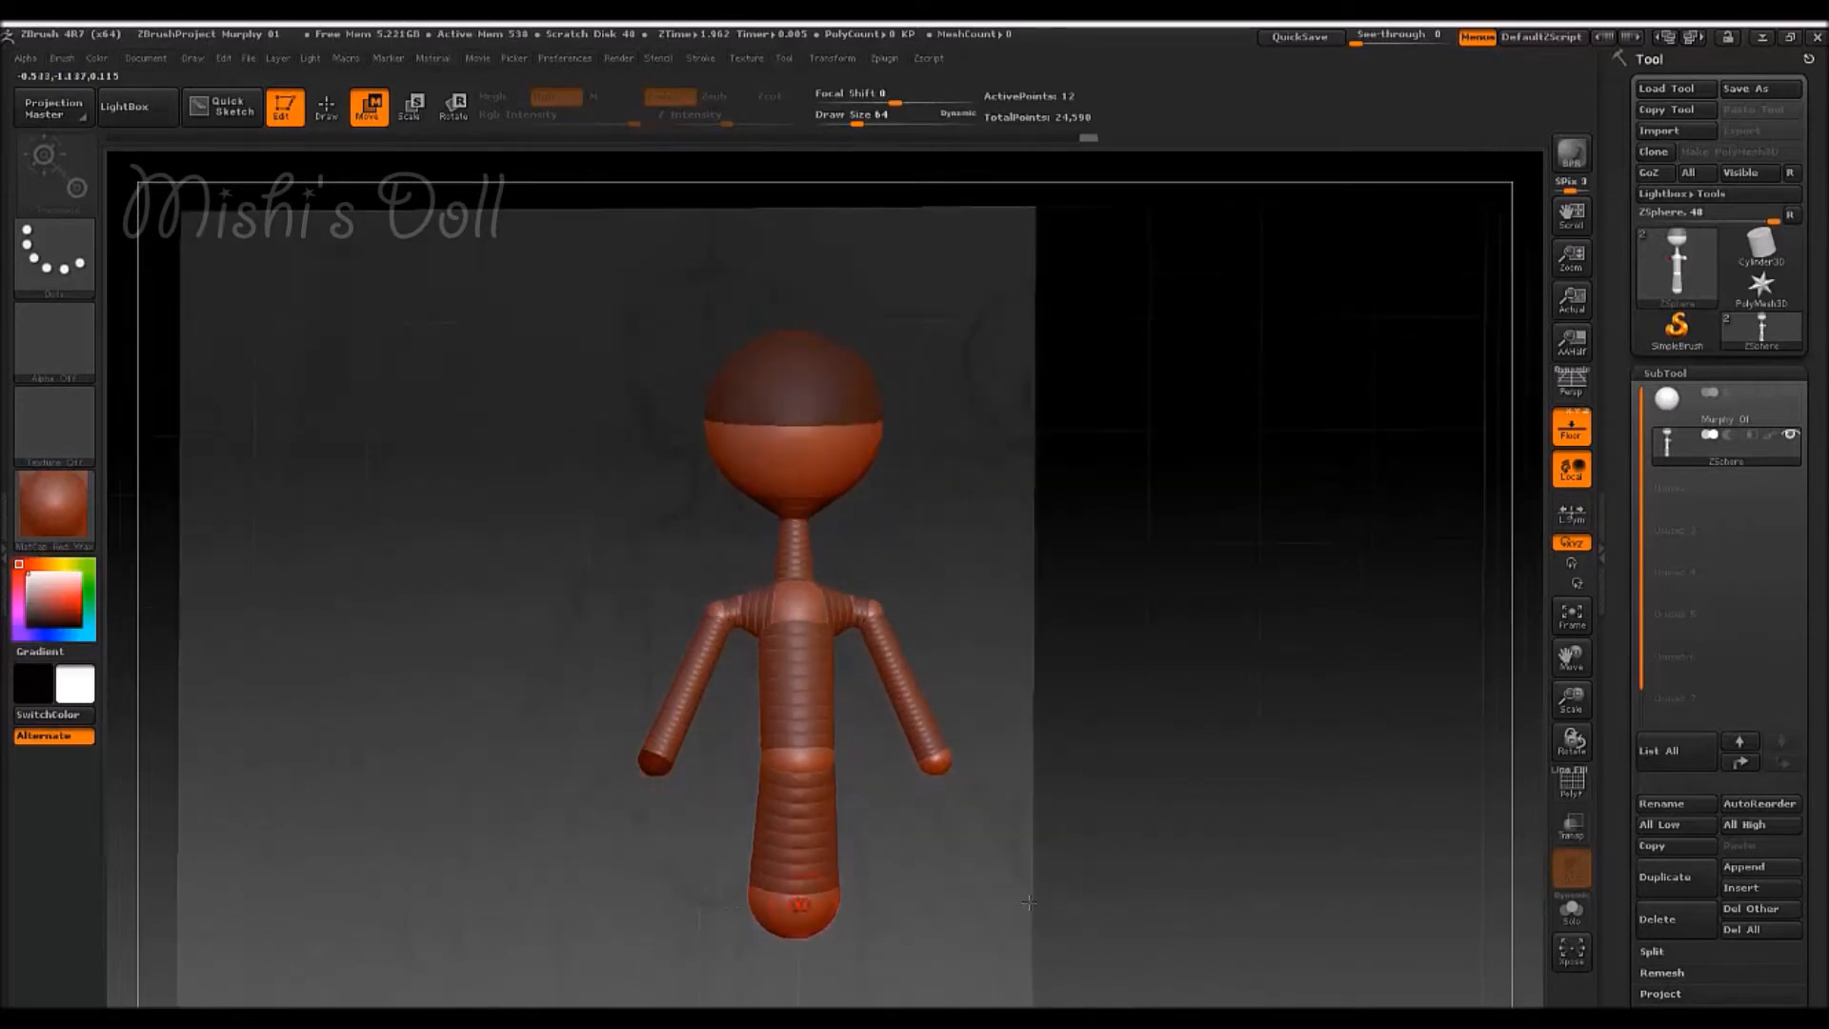
mouse_move(1148, 840)
left_mouse_down()
mouse_move(1128, 769)
mouse_move(1070, 791)
left_mouse_up()
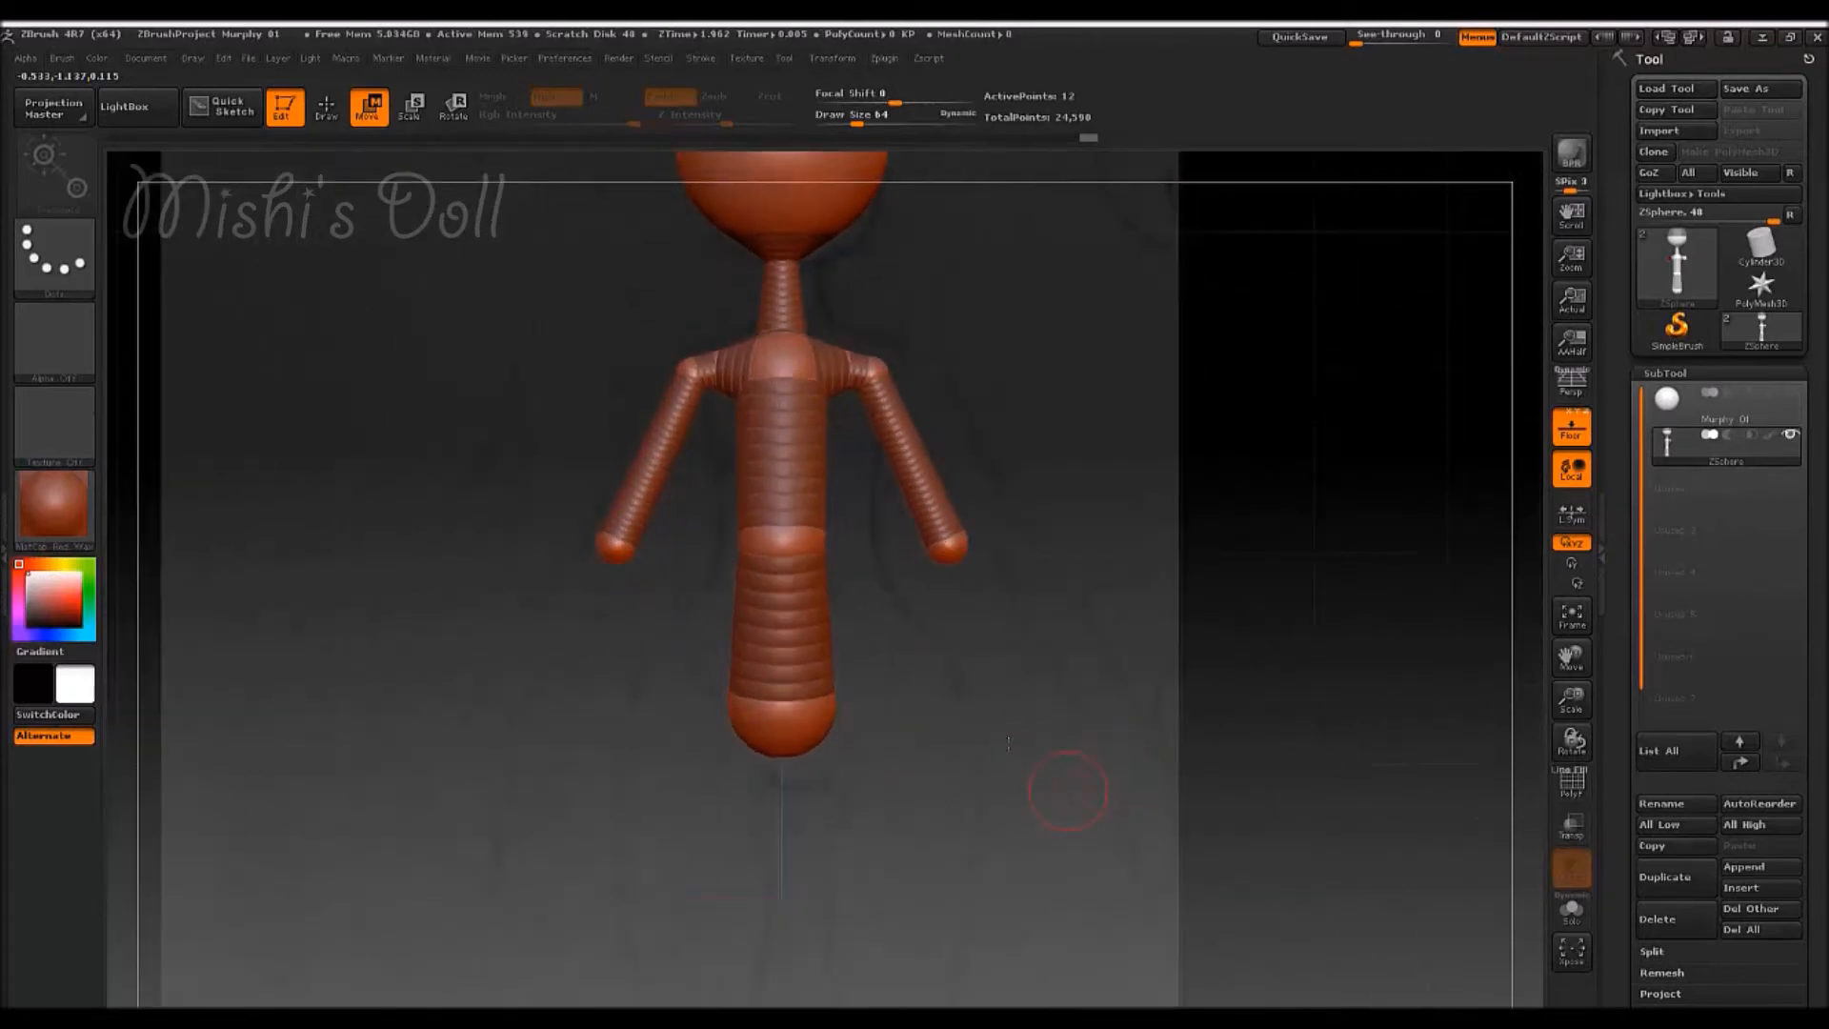
left_click(325, 108)
left_click_drag(601, 558, 596, 582)
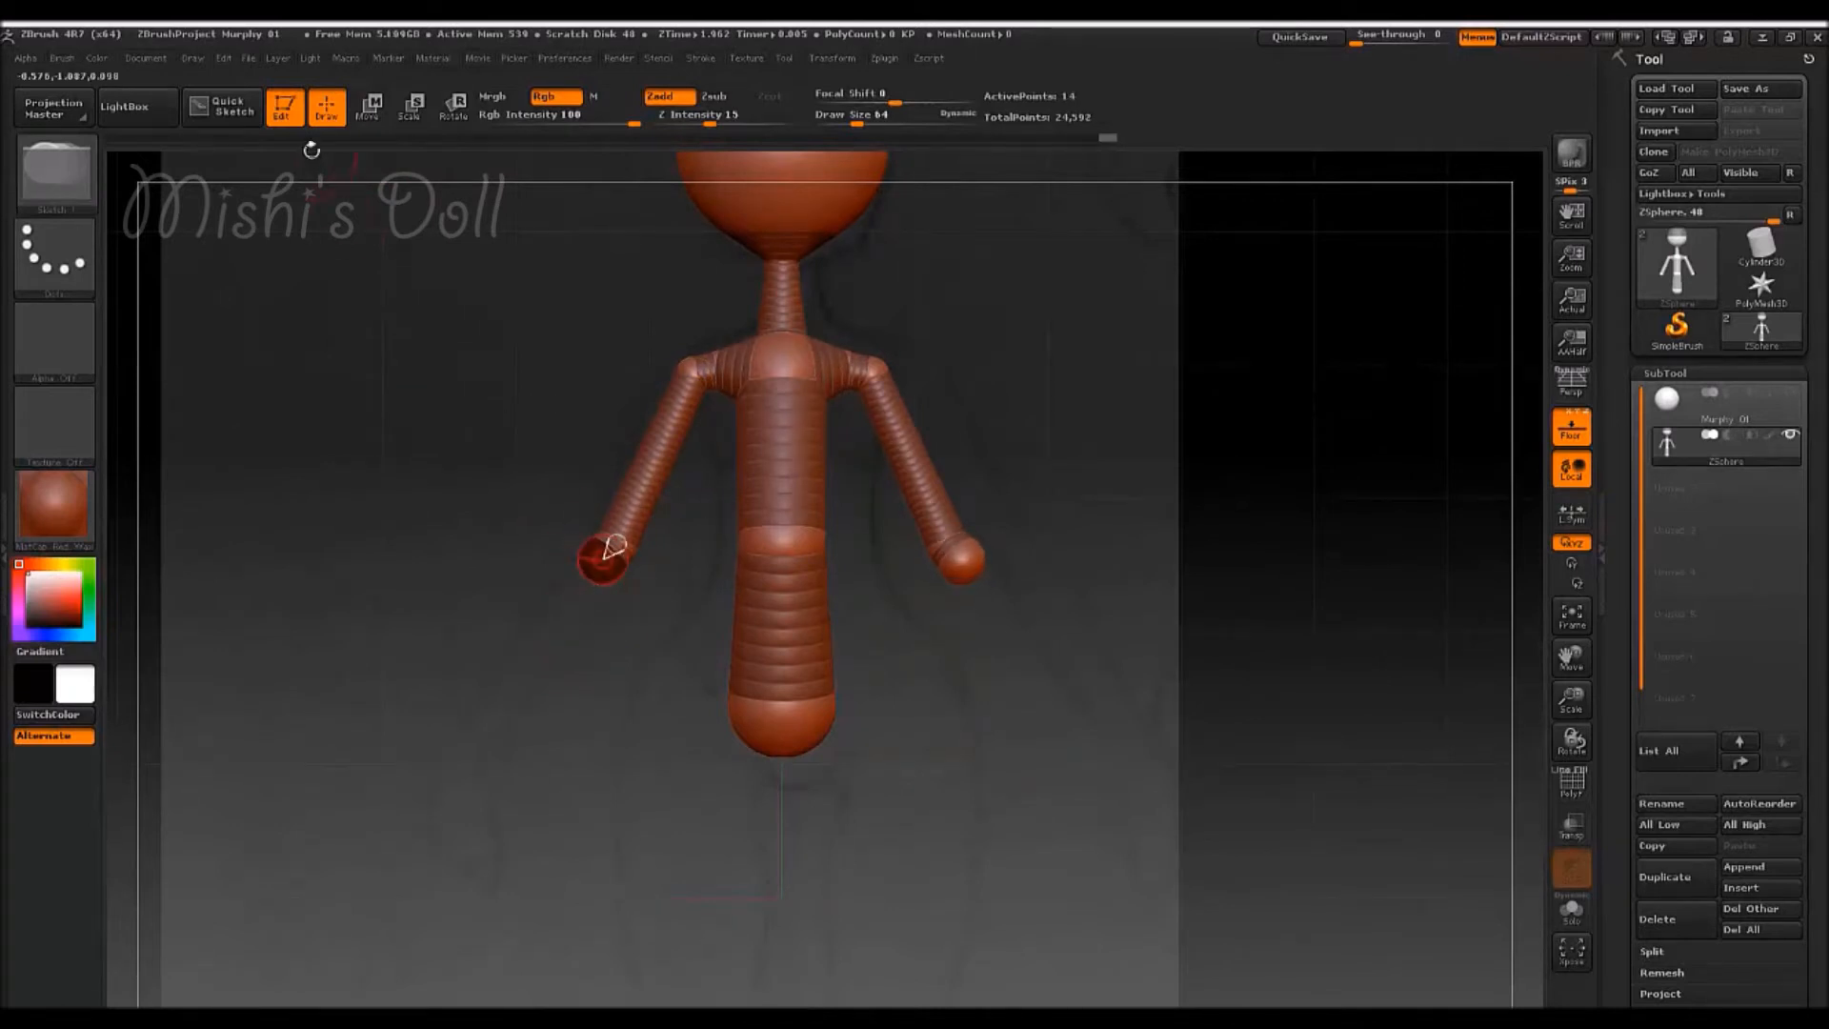
left_click(369, 107)
left_click_drag(613, 546, 486, 725)
left_click_drag(558, 638, 606, 556)
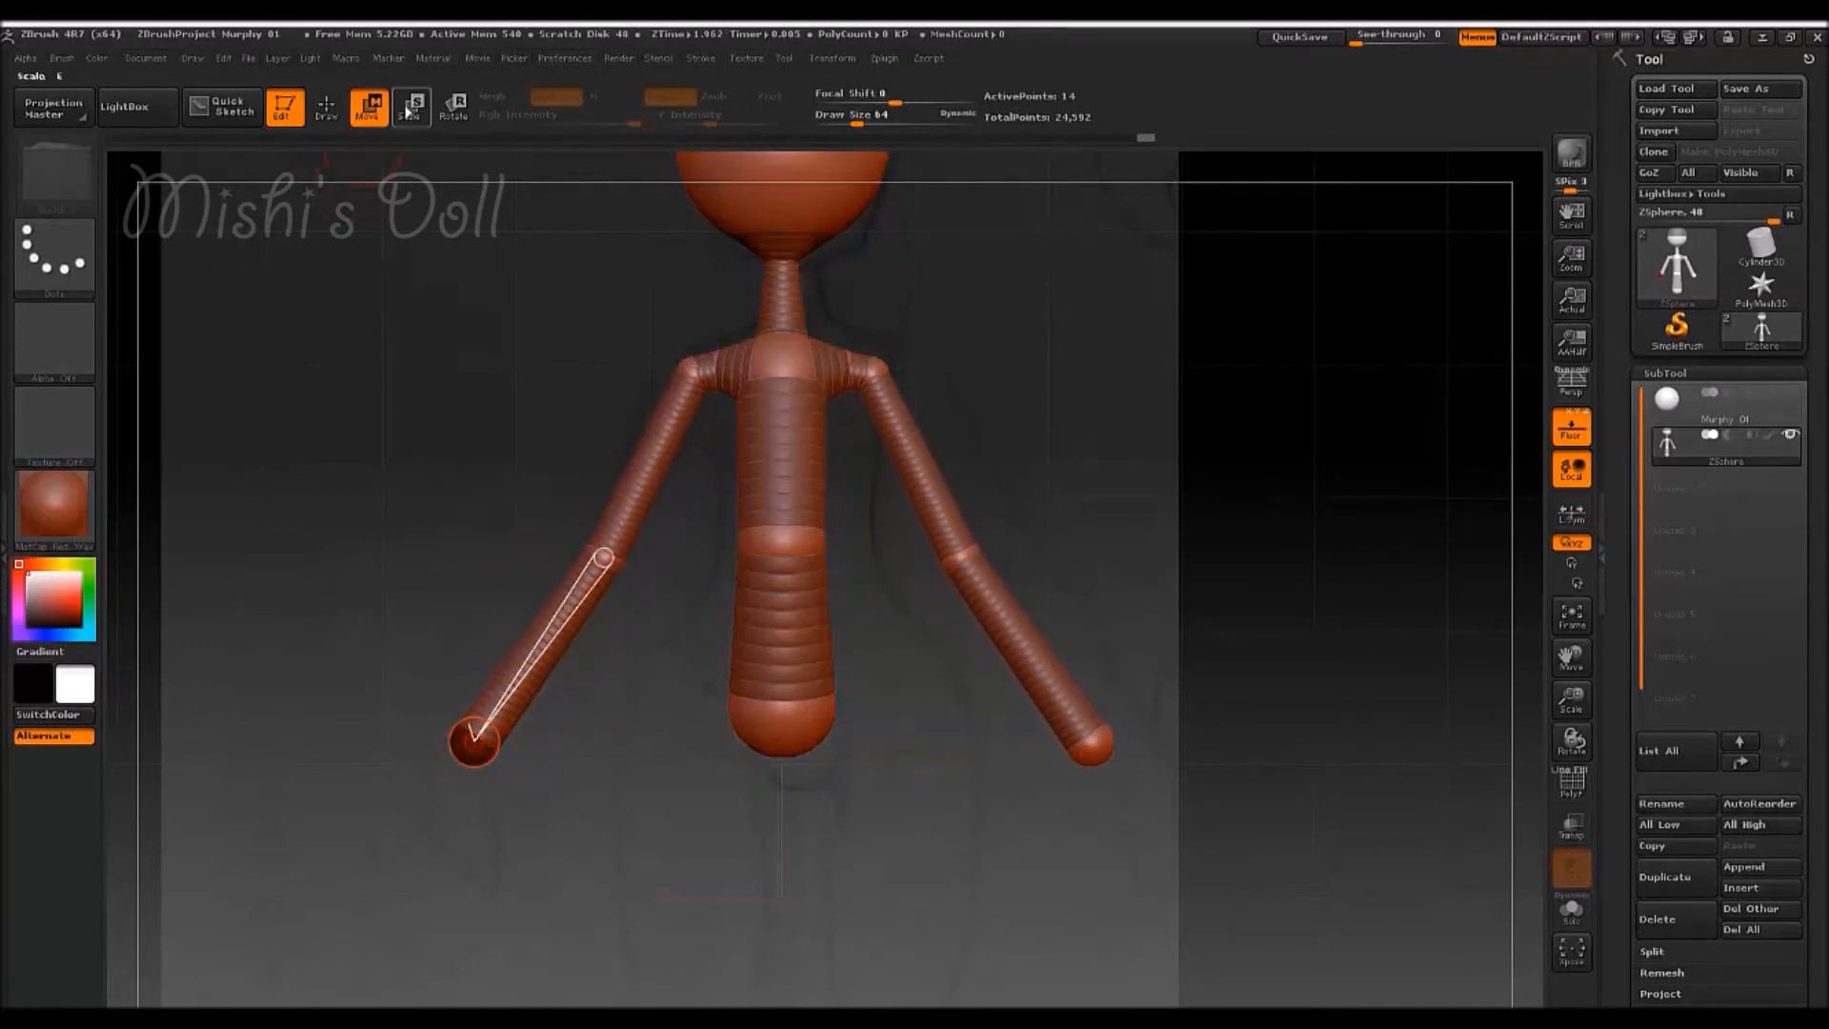
- Scale down the wrist ZSpheres and check the arms against the side drawing
key("e")
left_click_drag(480, 659, 490, 591)
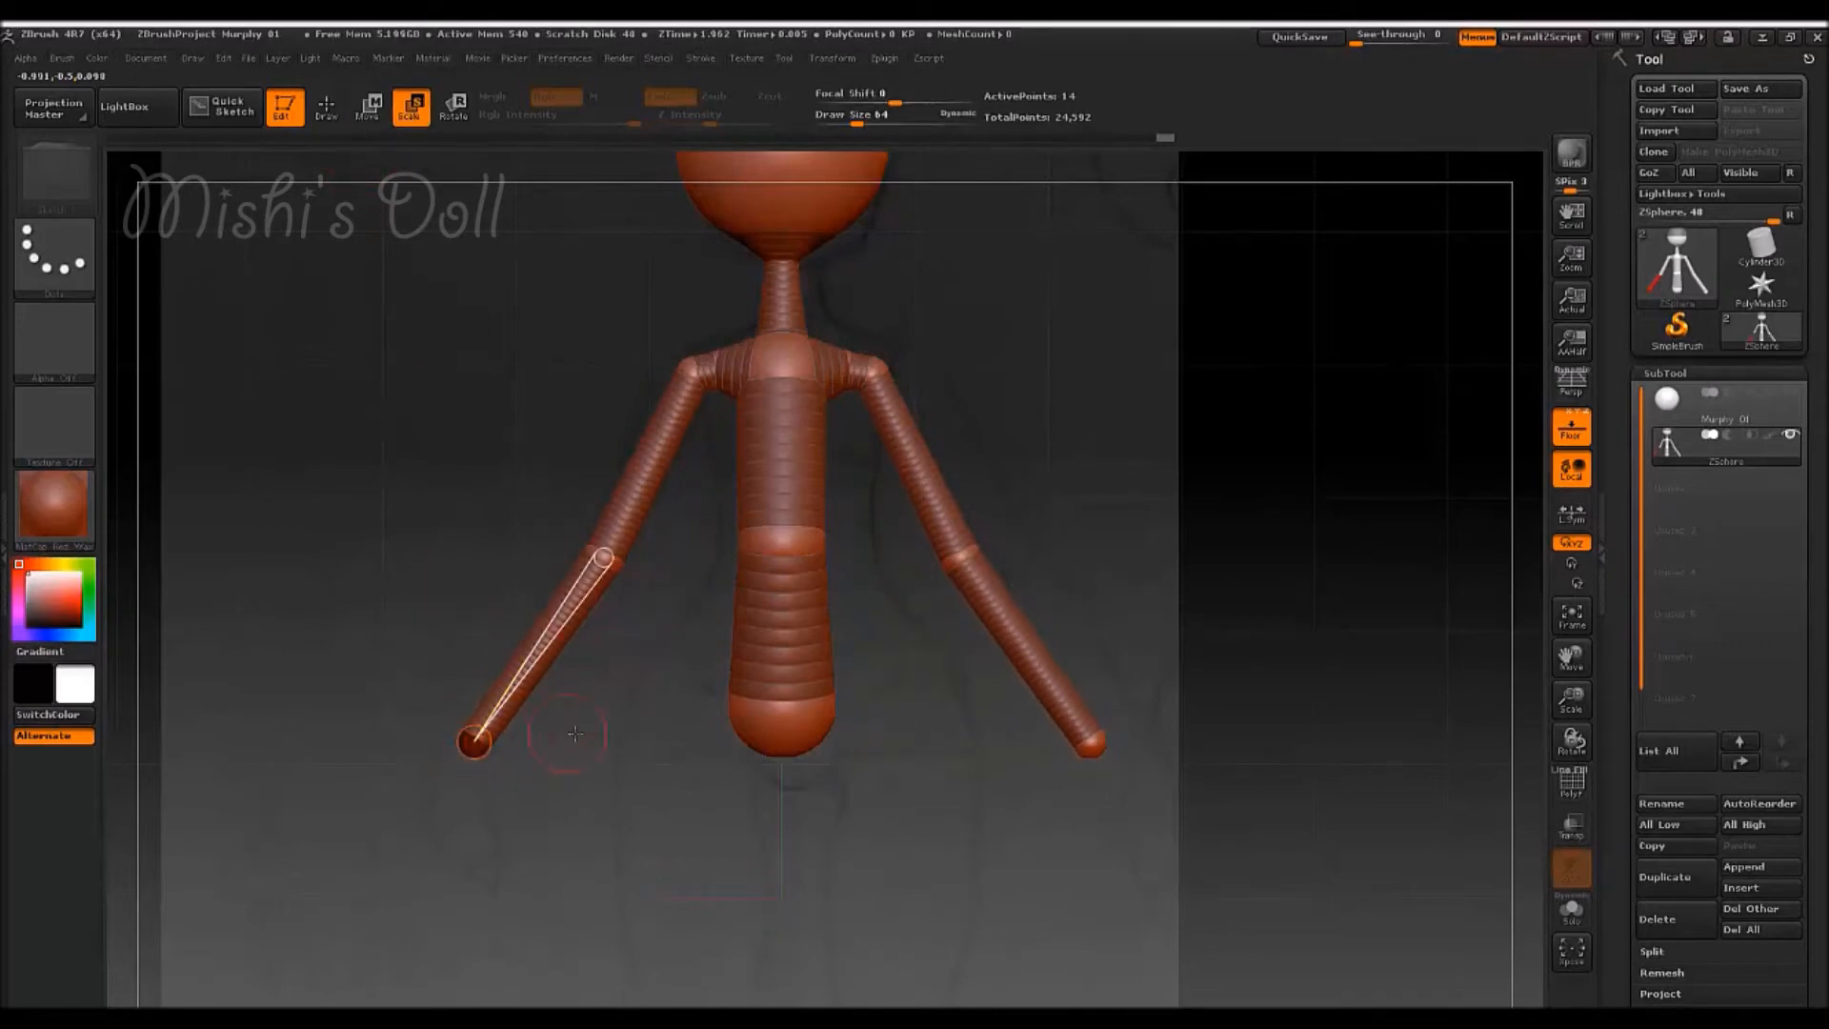
left_click_drag(575, 734, 857, 652)
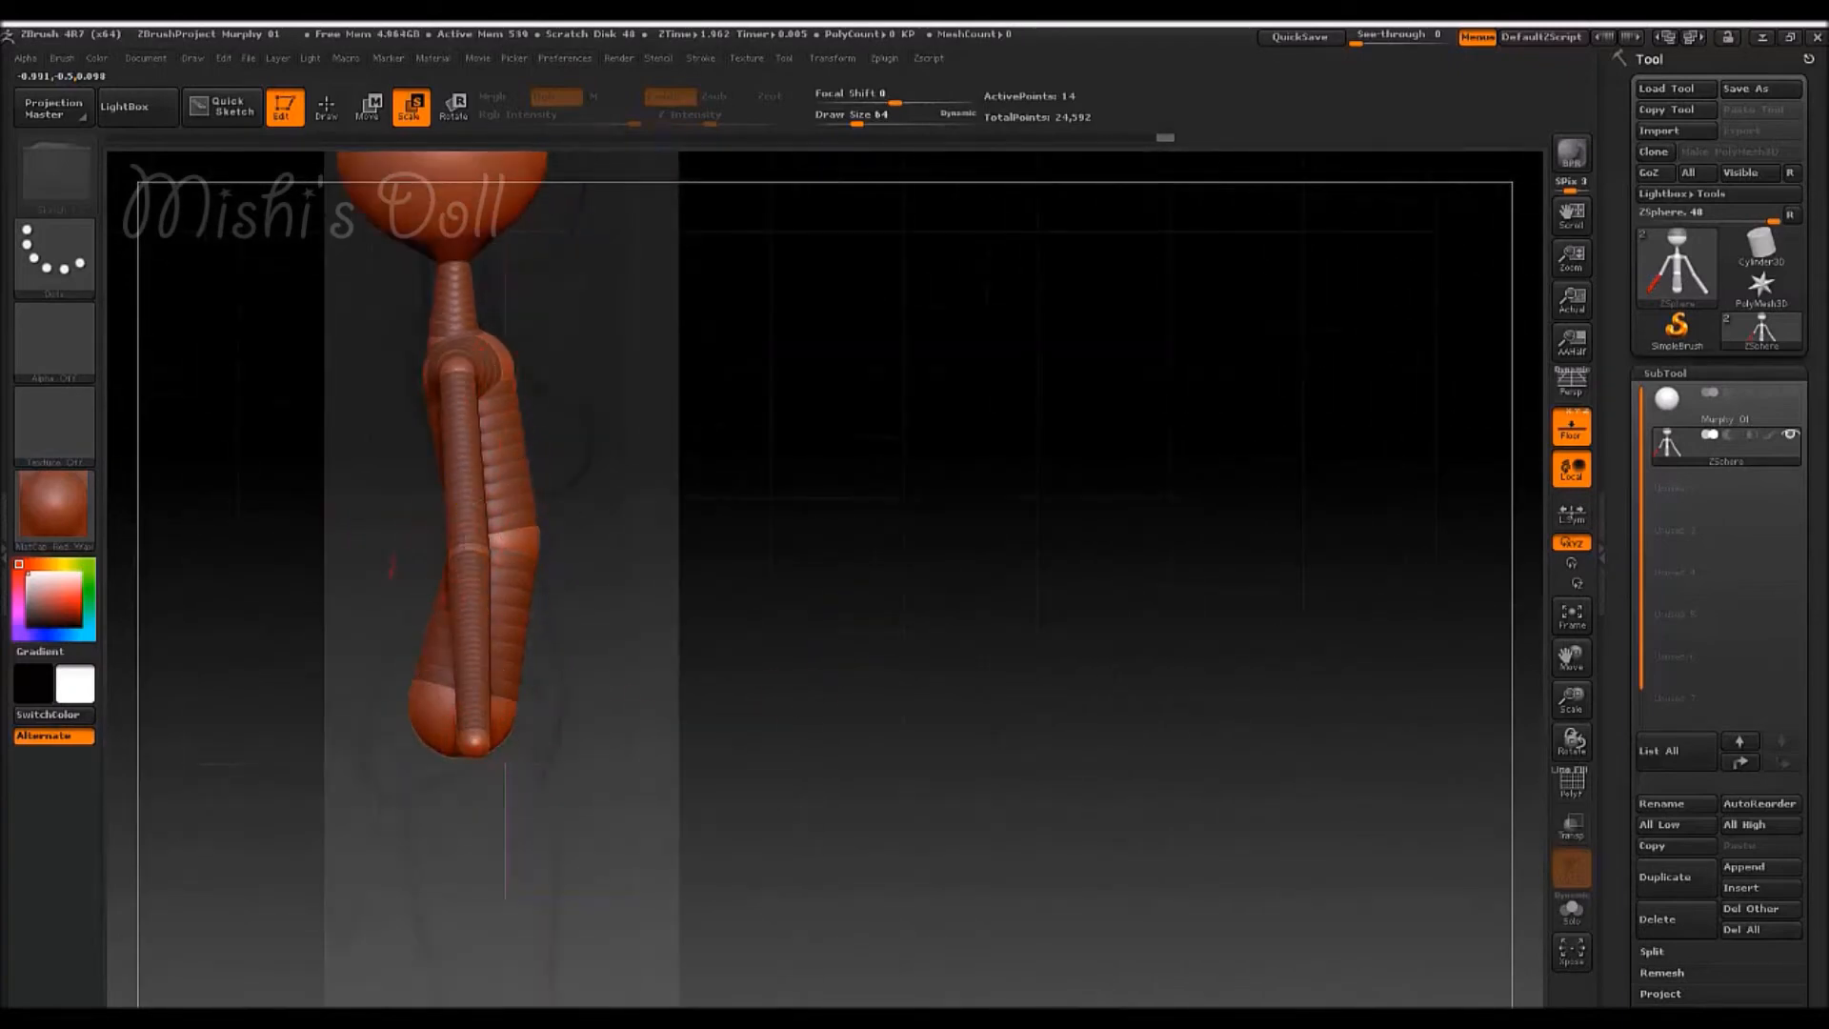
left_click_drag(775, 633, 778, 508)
- Nudge the elbow and wrist ZSpheres to fit the arms in the front drawing
left_click(371, 106)
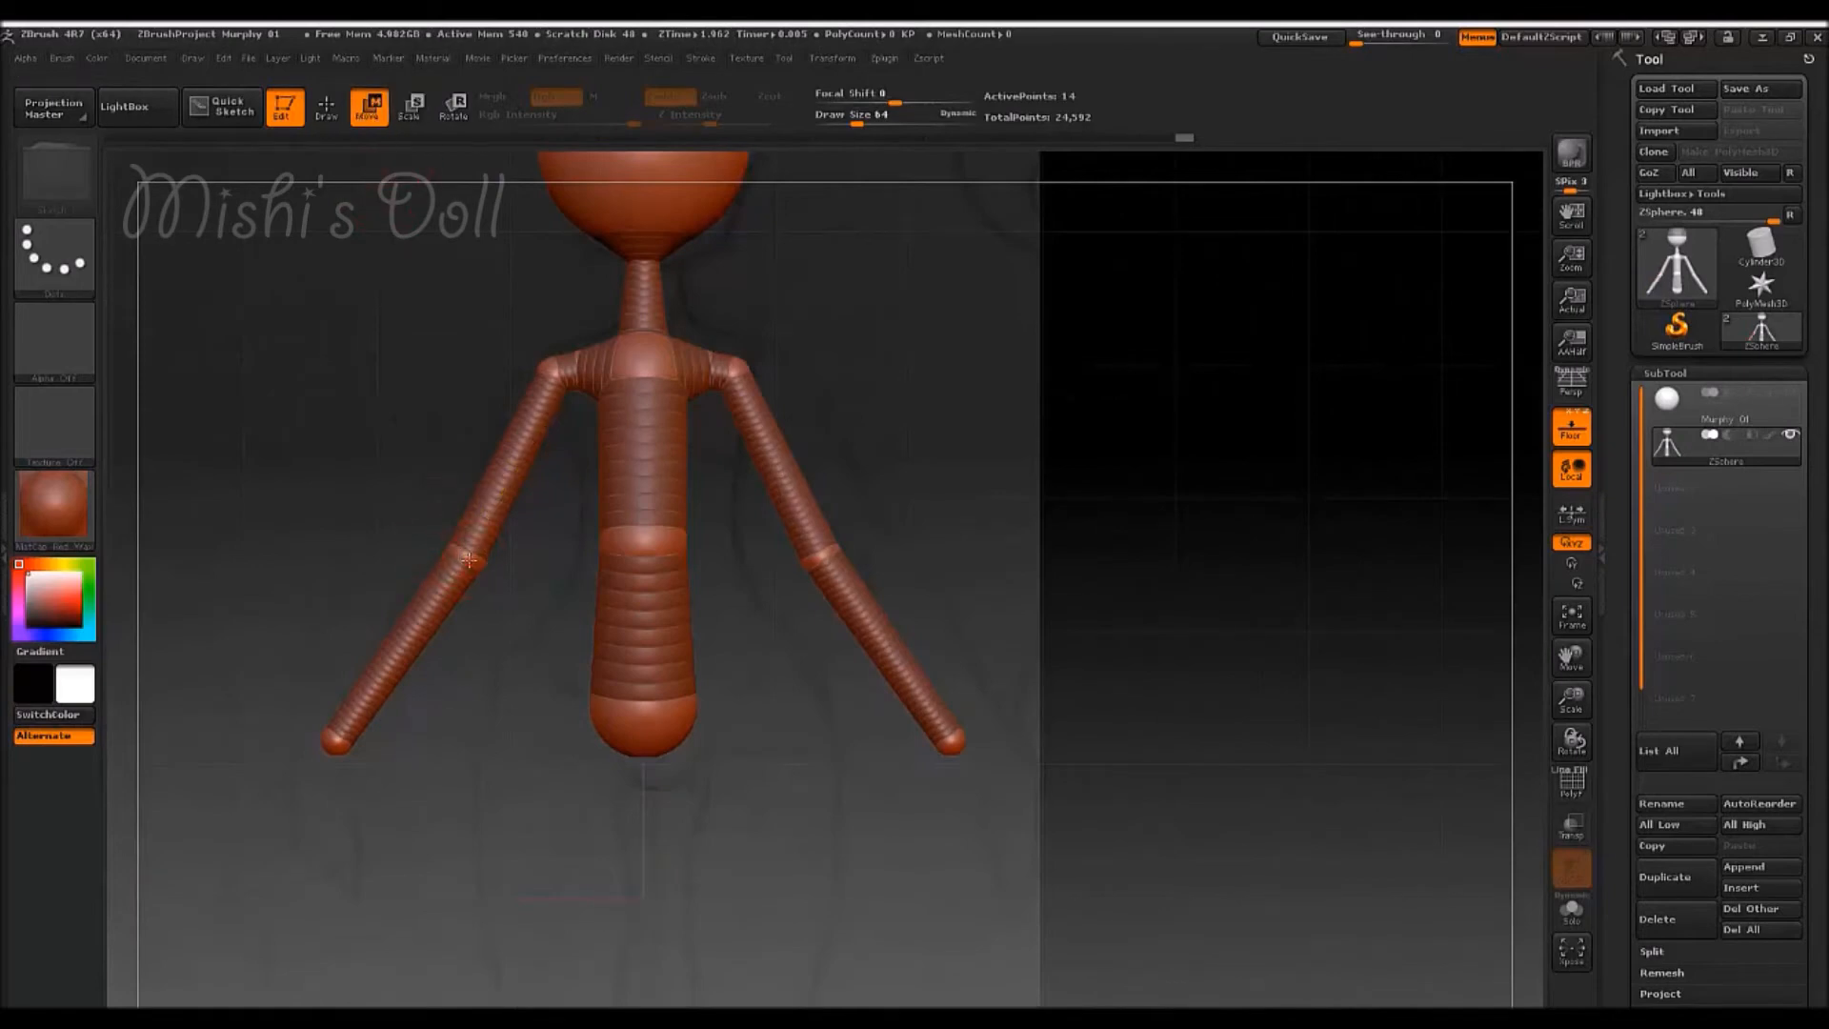
left_click_drag(464, 560, 457, 569)
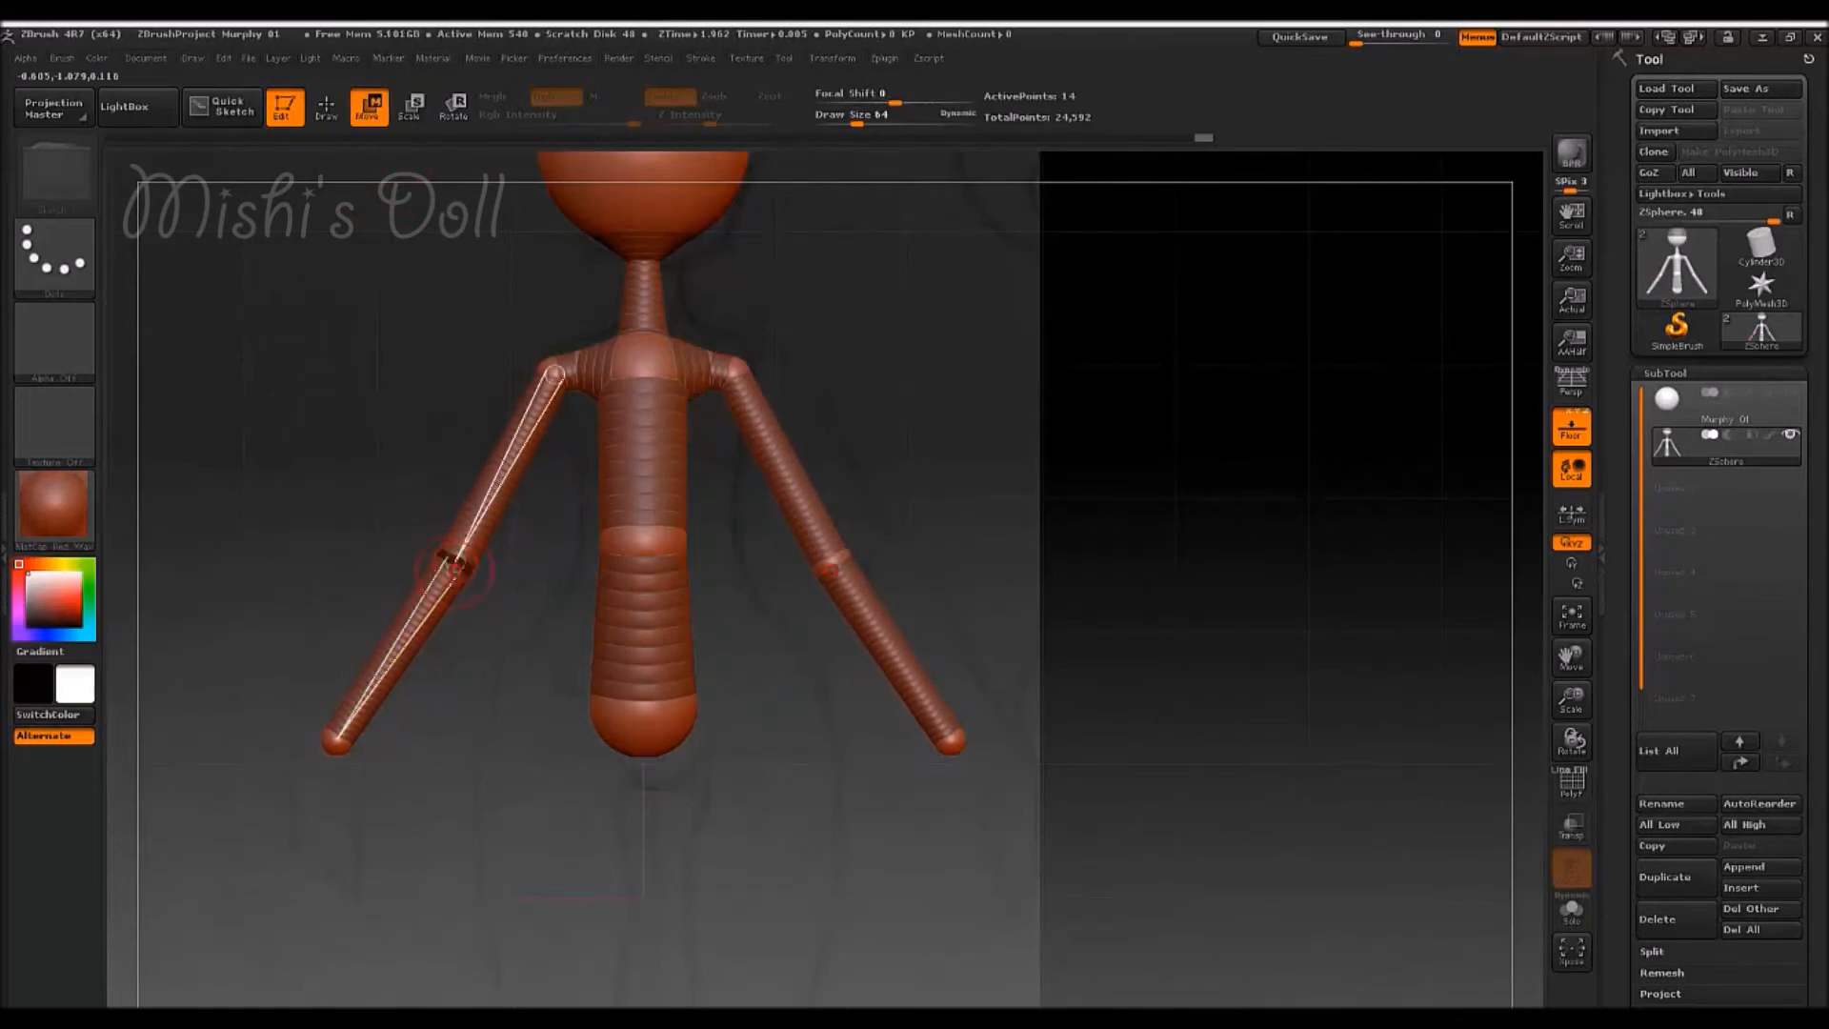
left_click_drag(336, 743, 344, 749)
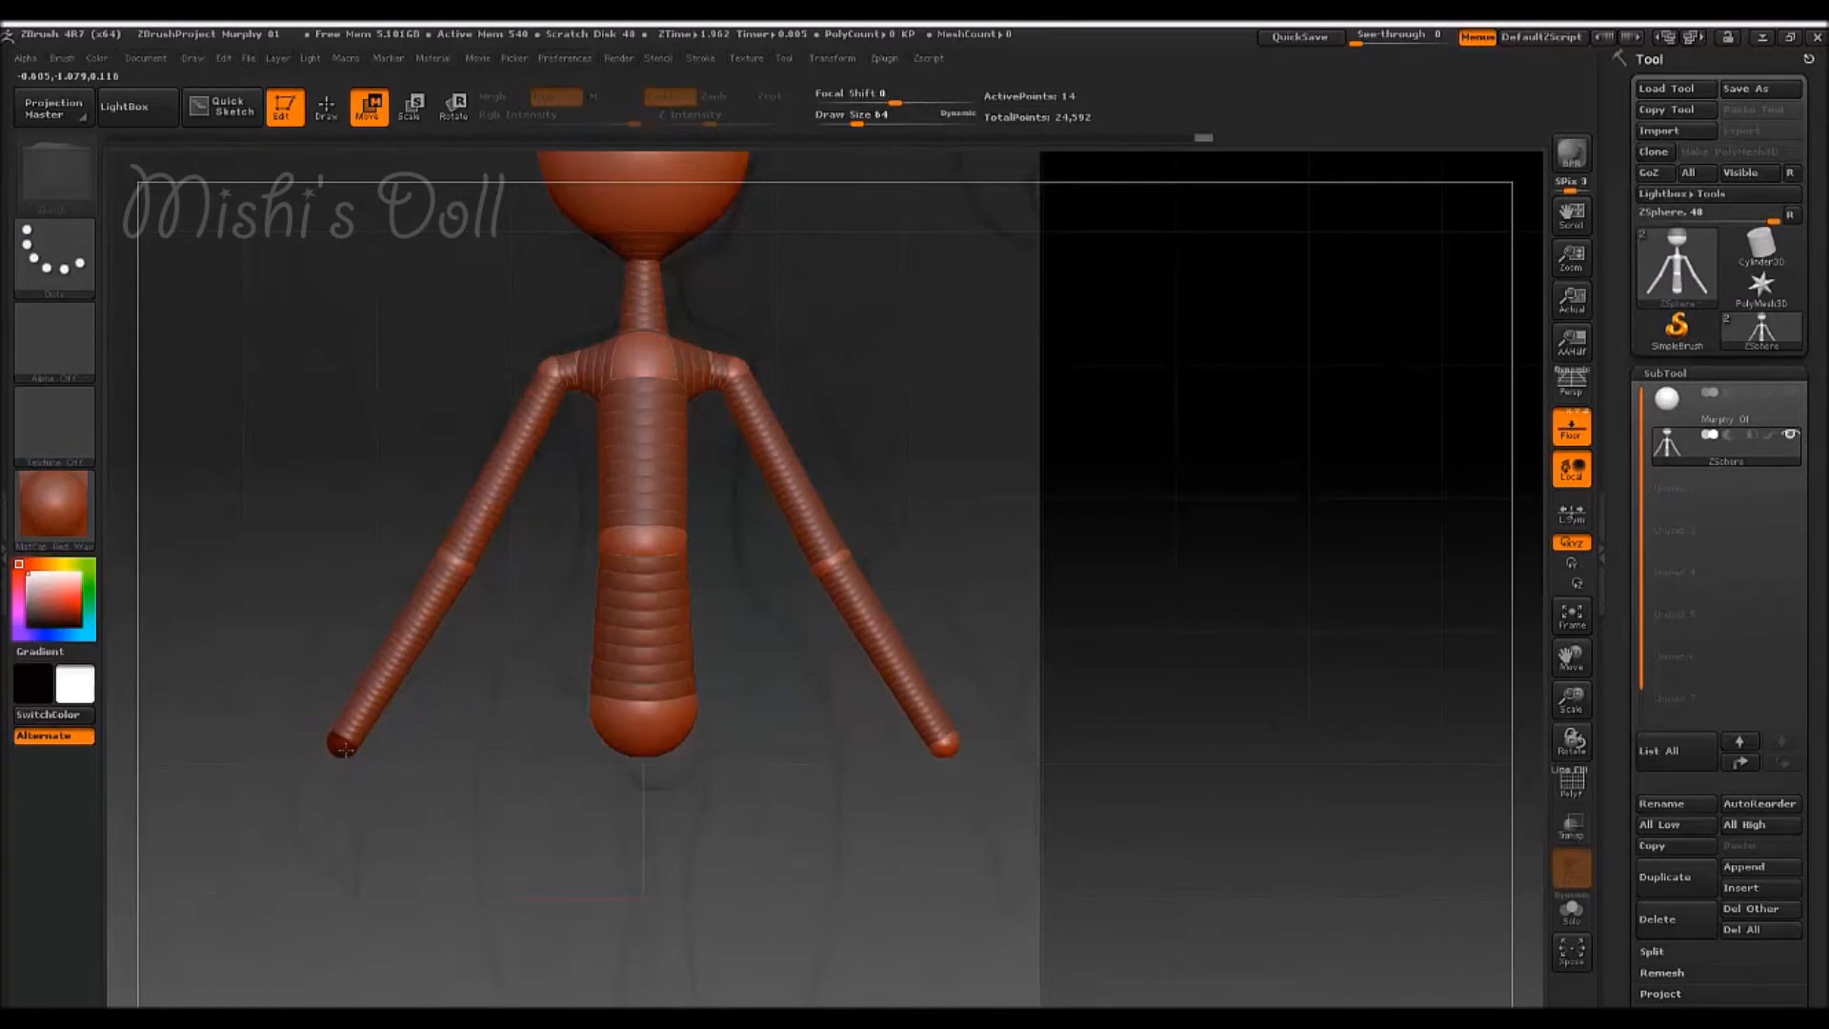
left_click_drag(694, 697, 695, 726)
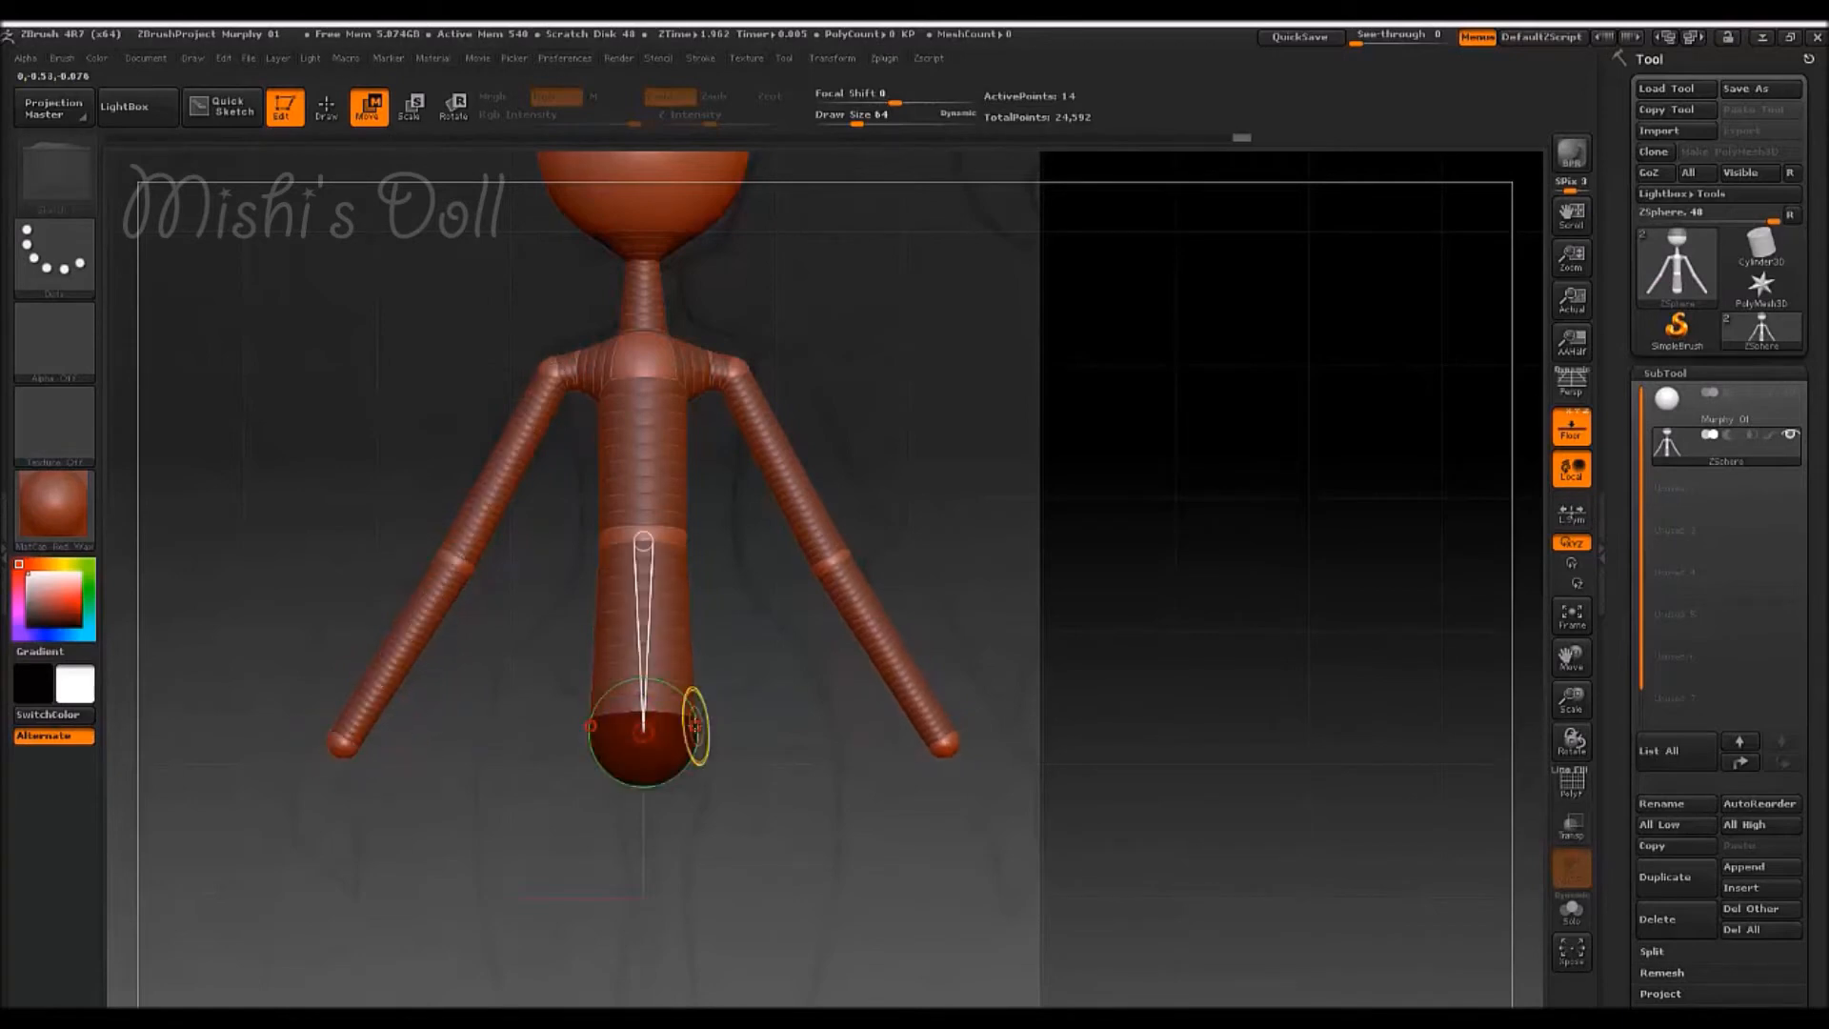
key("ctrl+z")
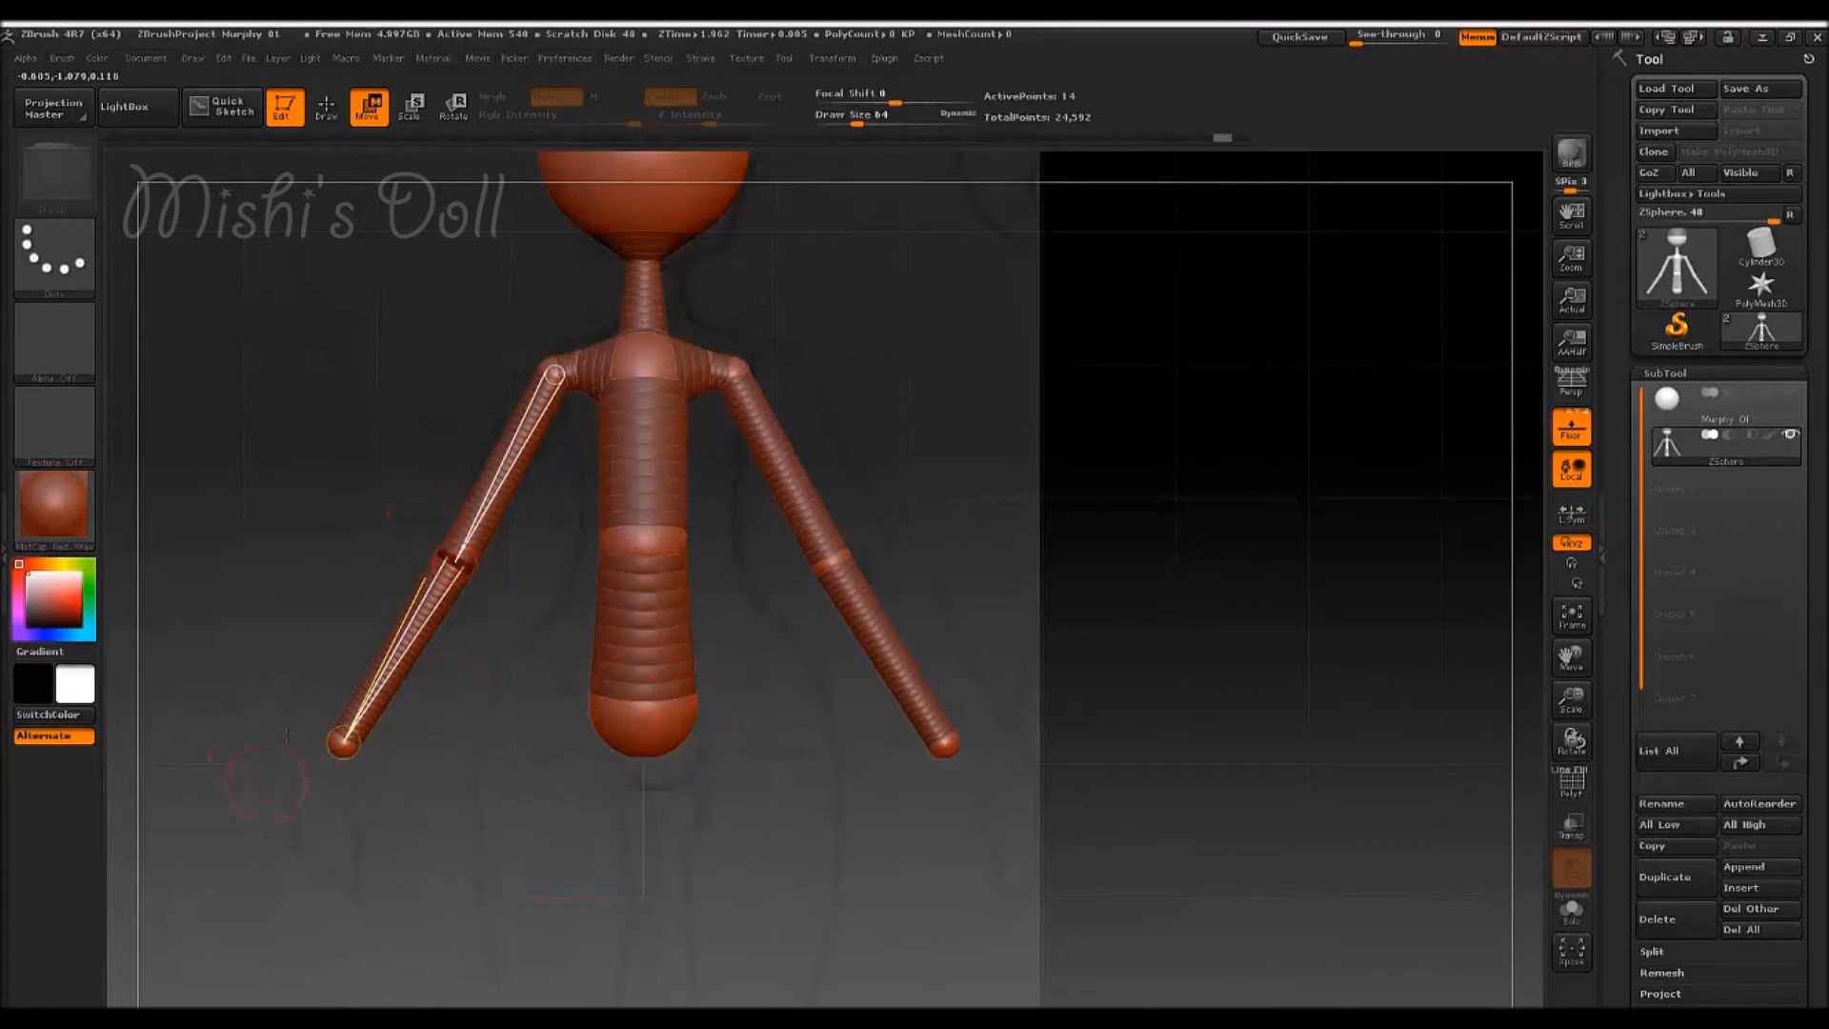
left_click_drag(347, 751, 341, 743)
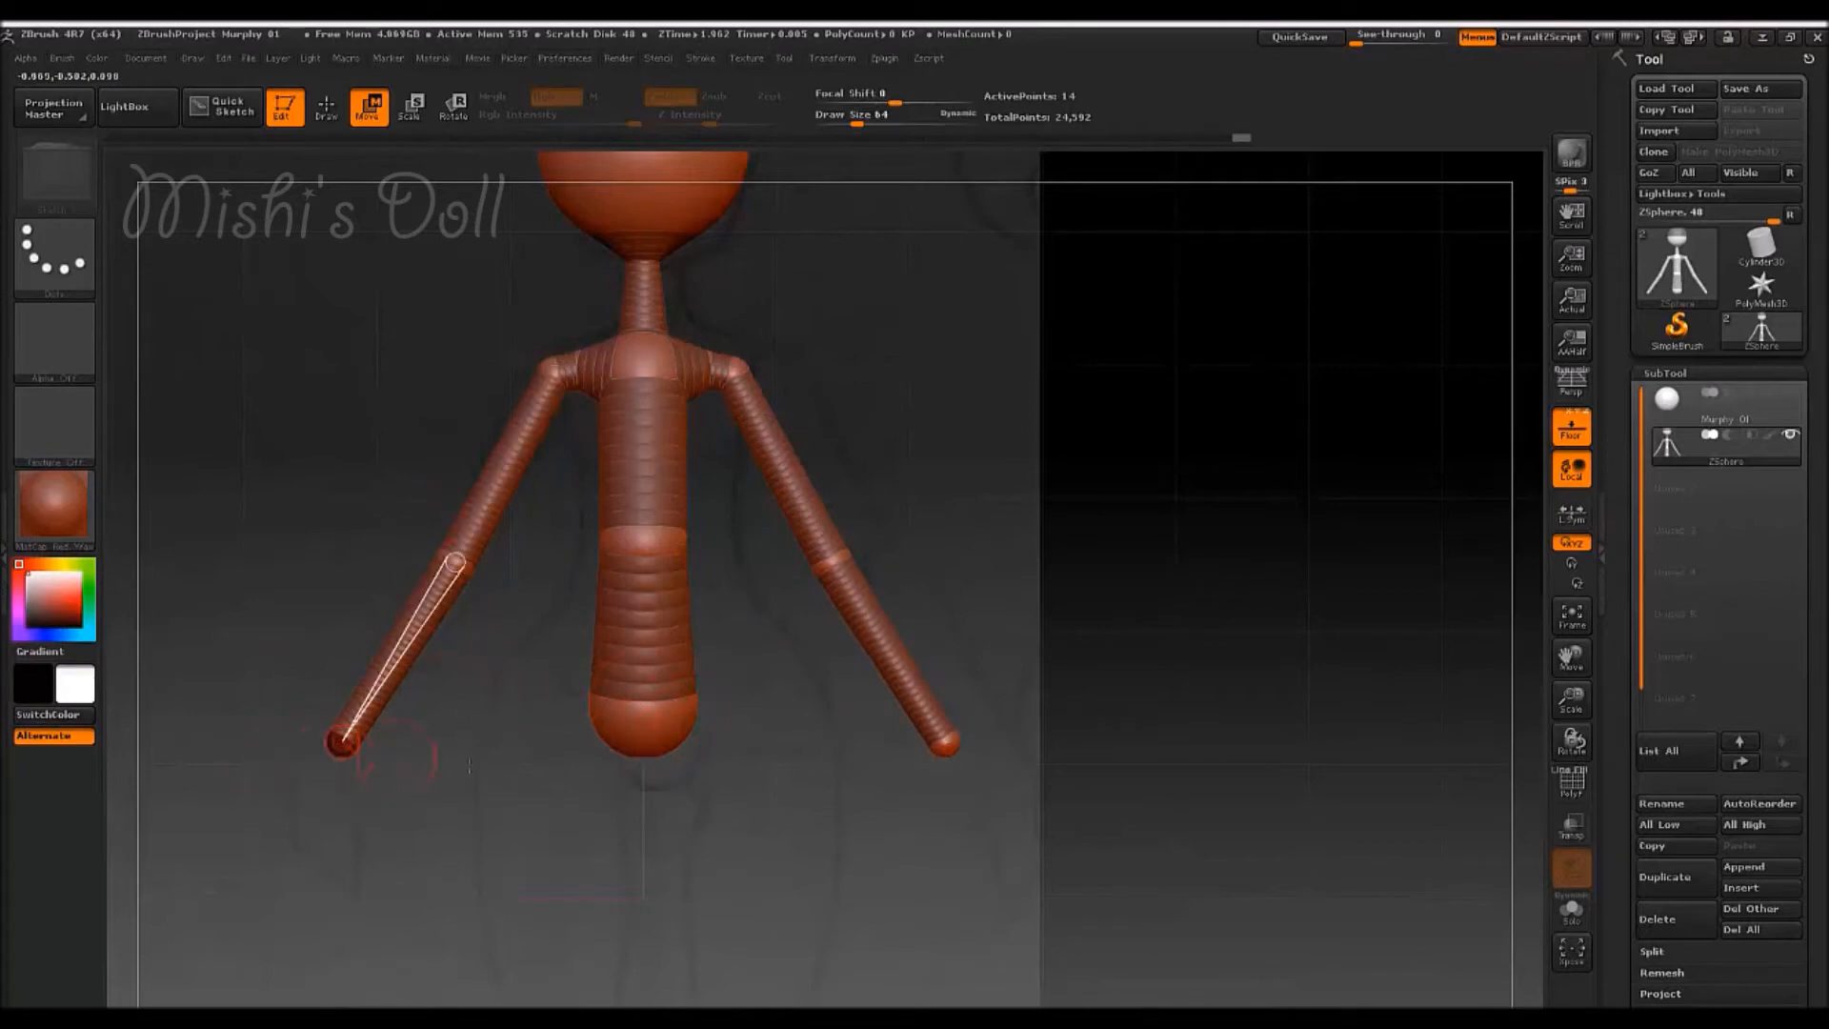
key("q")
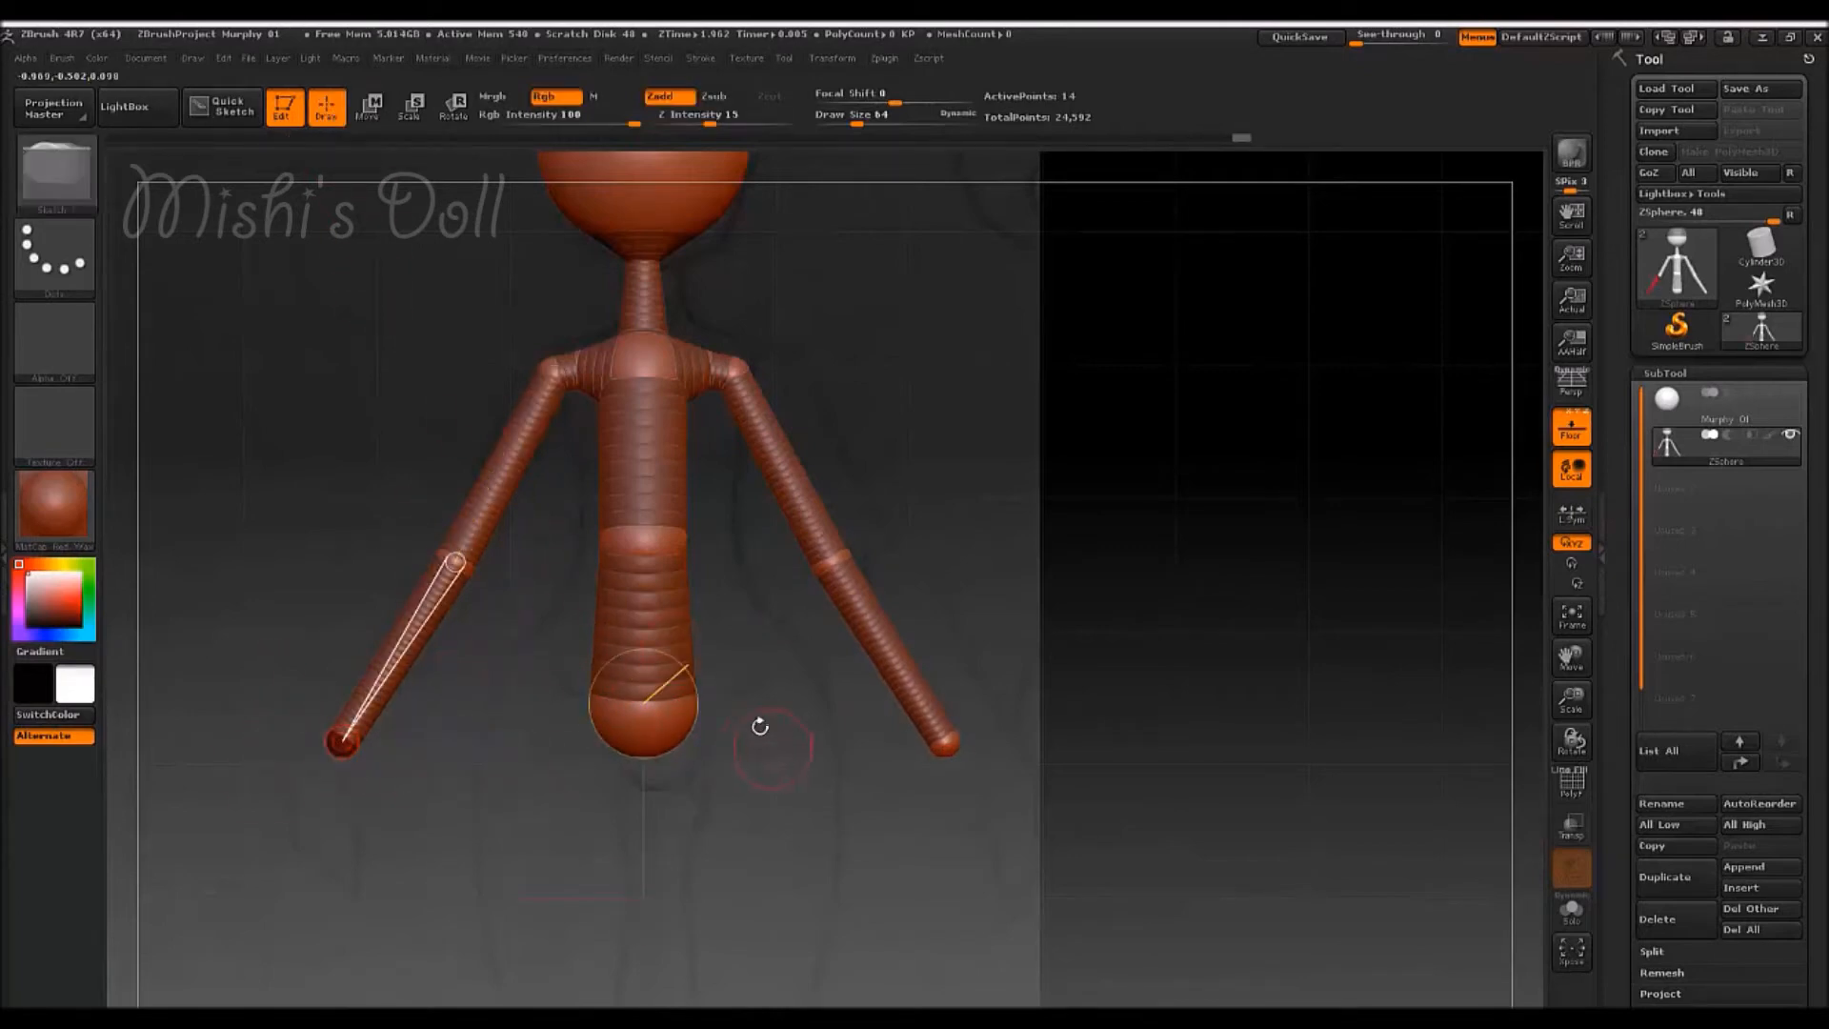
- Draw mirrored hip ZSpheres on the pelvis ZSphere and move them down to the hip position in the side drawing
mouse_move(699, 710)
left_mouse_down()
mouse_move(726, 713)
mouse_move(714, 704)
left_mouse_up()
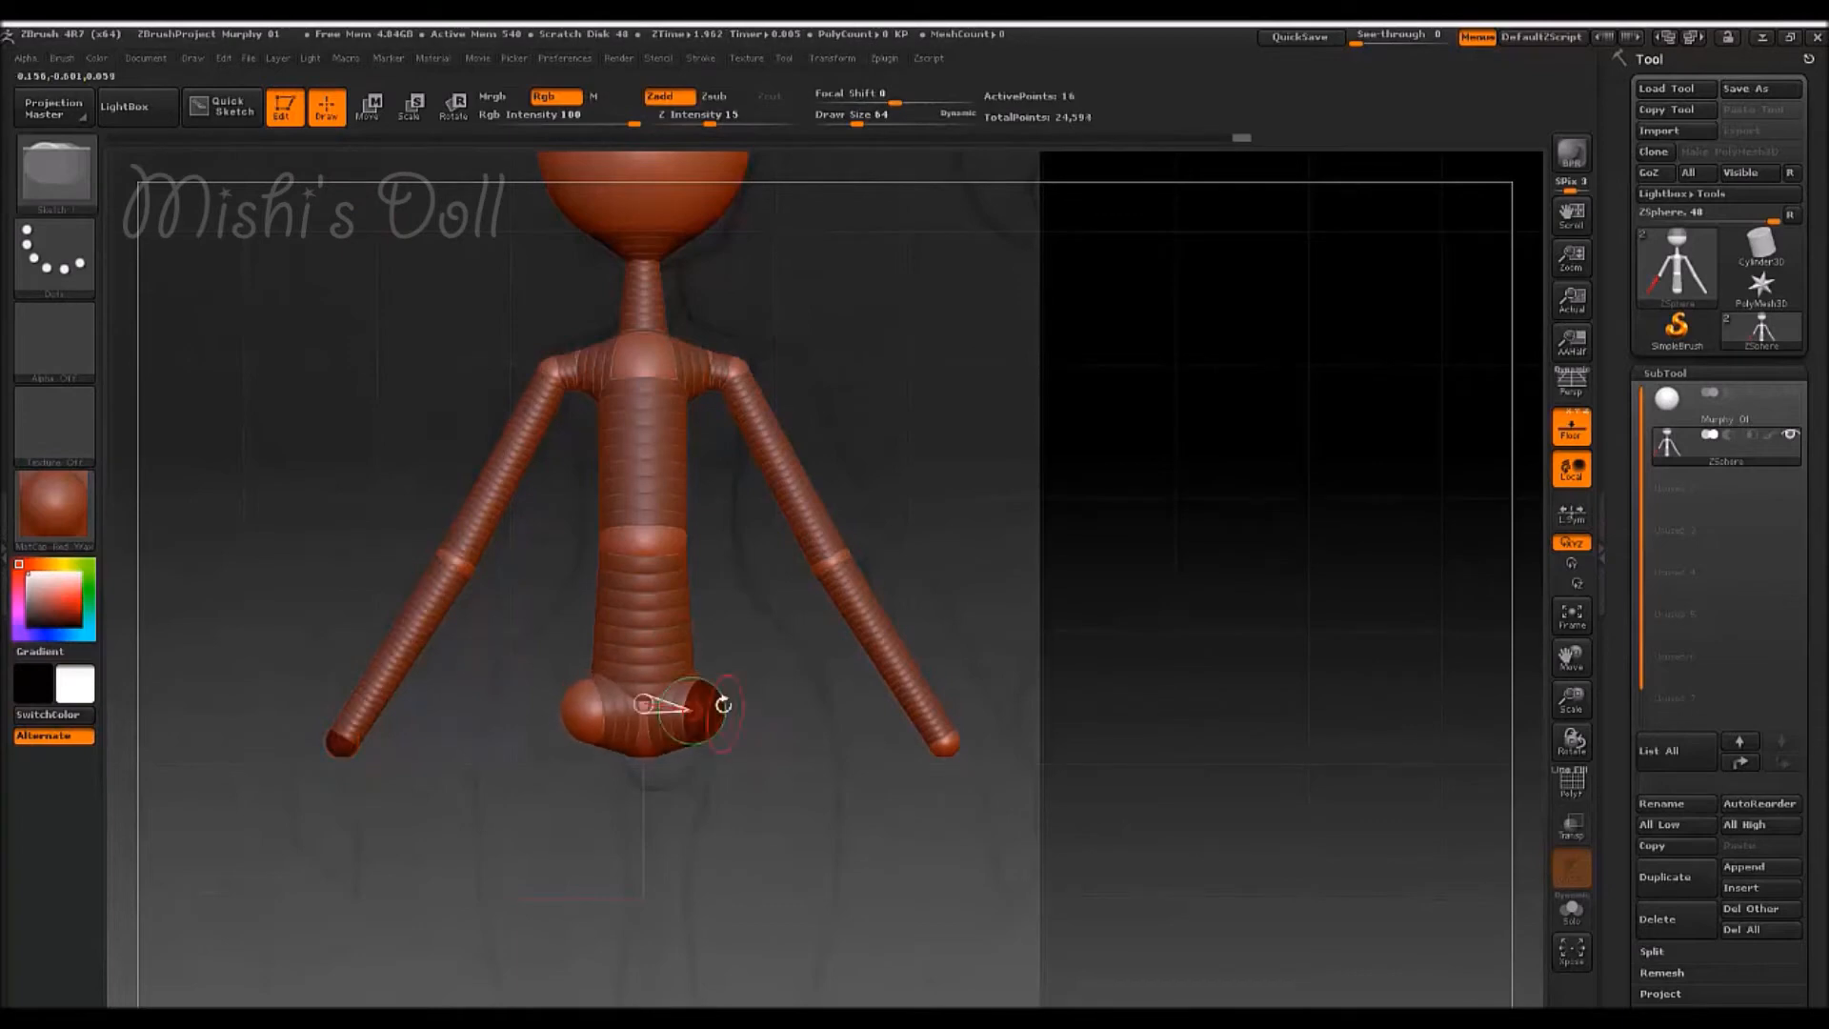
left_click(374, 109)
mouse_move(476, 734)
left_mouse_down()
mouse_move(877, 719)
mouse_move(985, 680)
left_mouse_up()
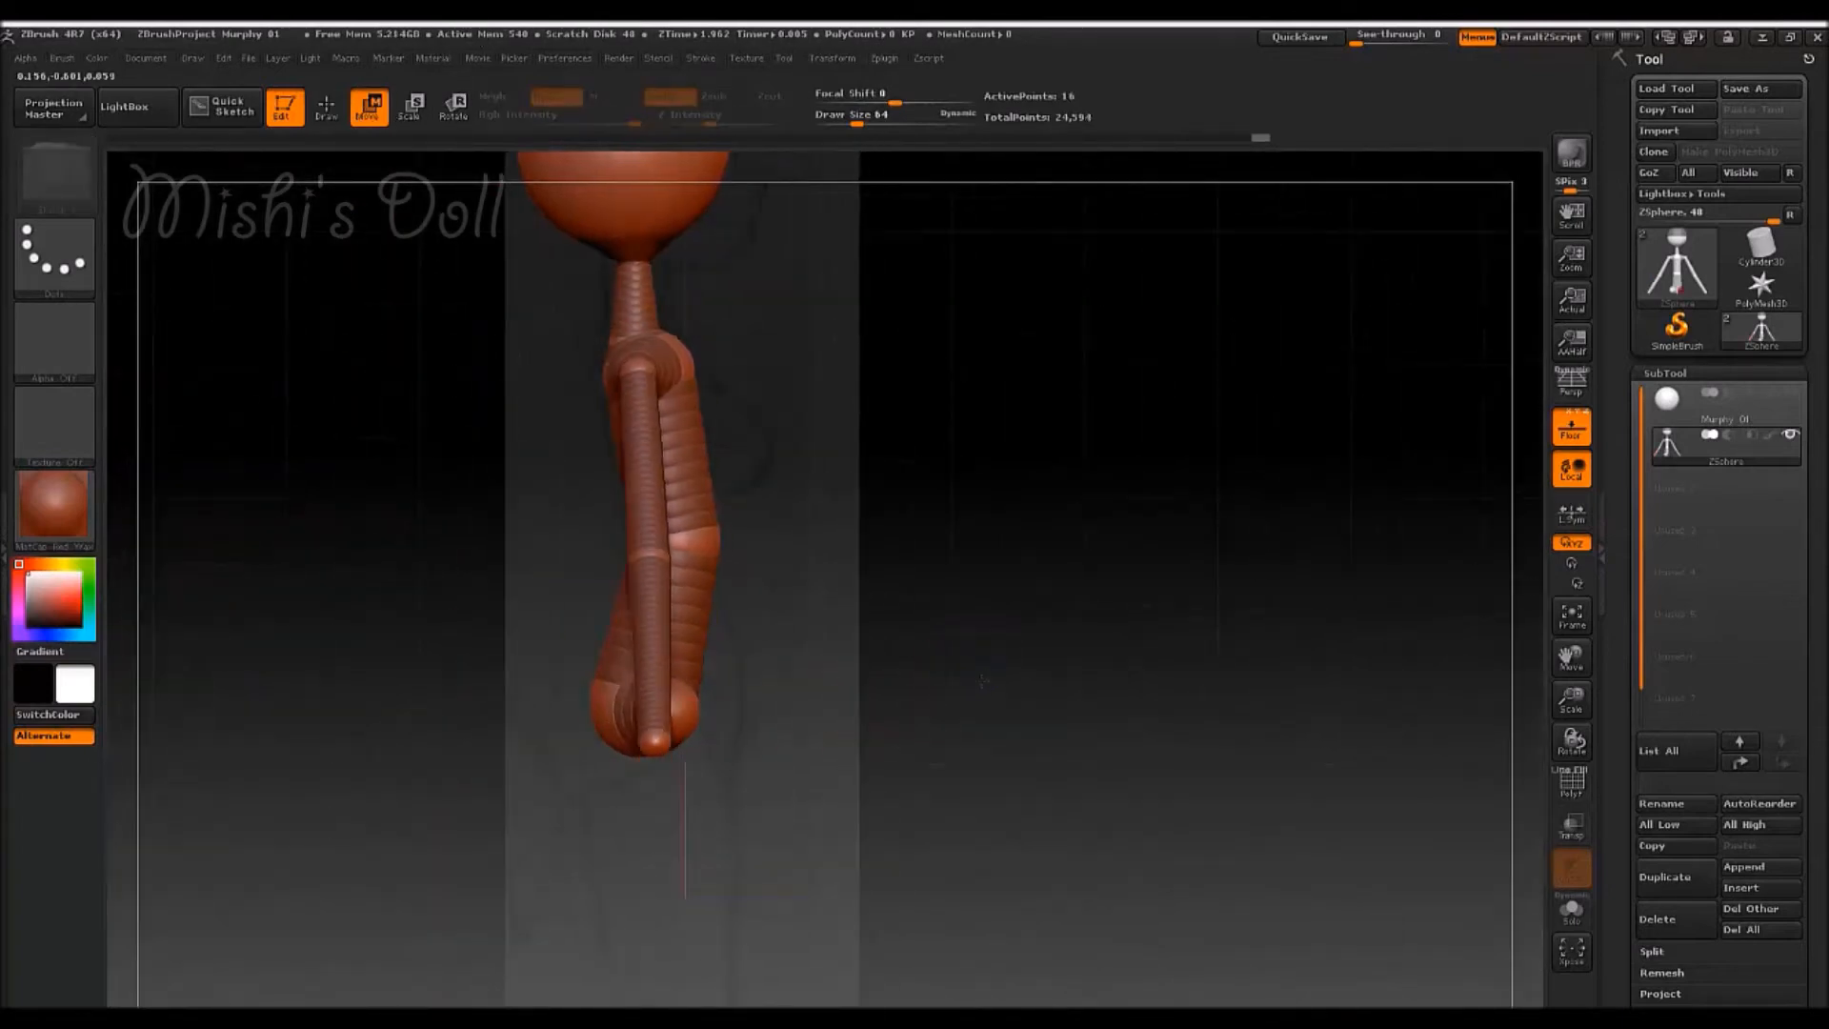
left_click_drag(677, 702, 638, 727)
left_click_drag(1067, 672, 729, 682)
left_click_drag(1101, 521, 1088, 531, "shift")
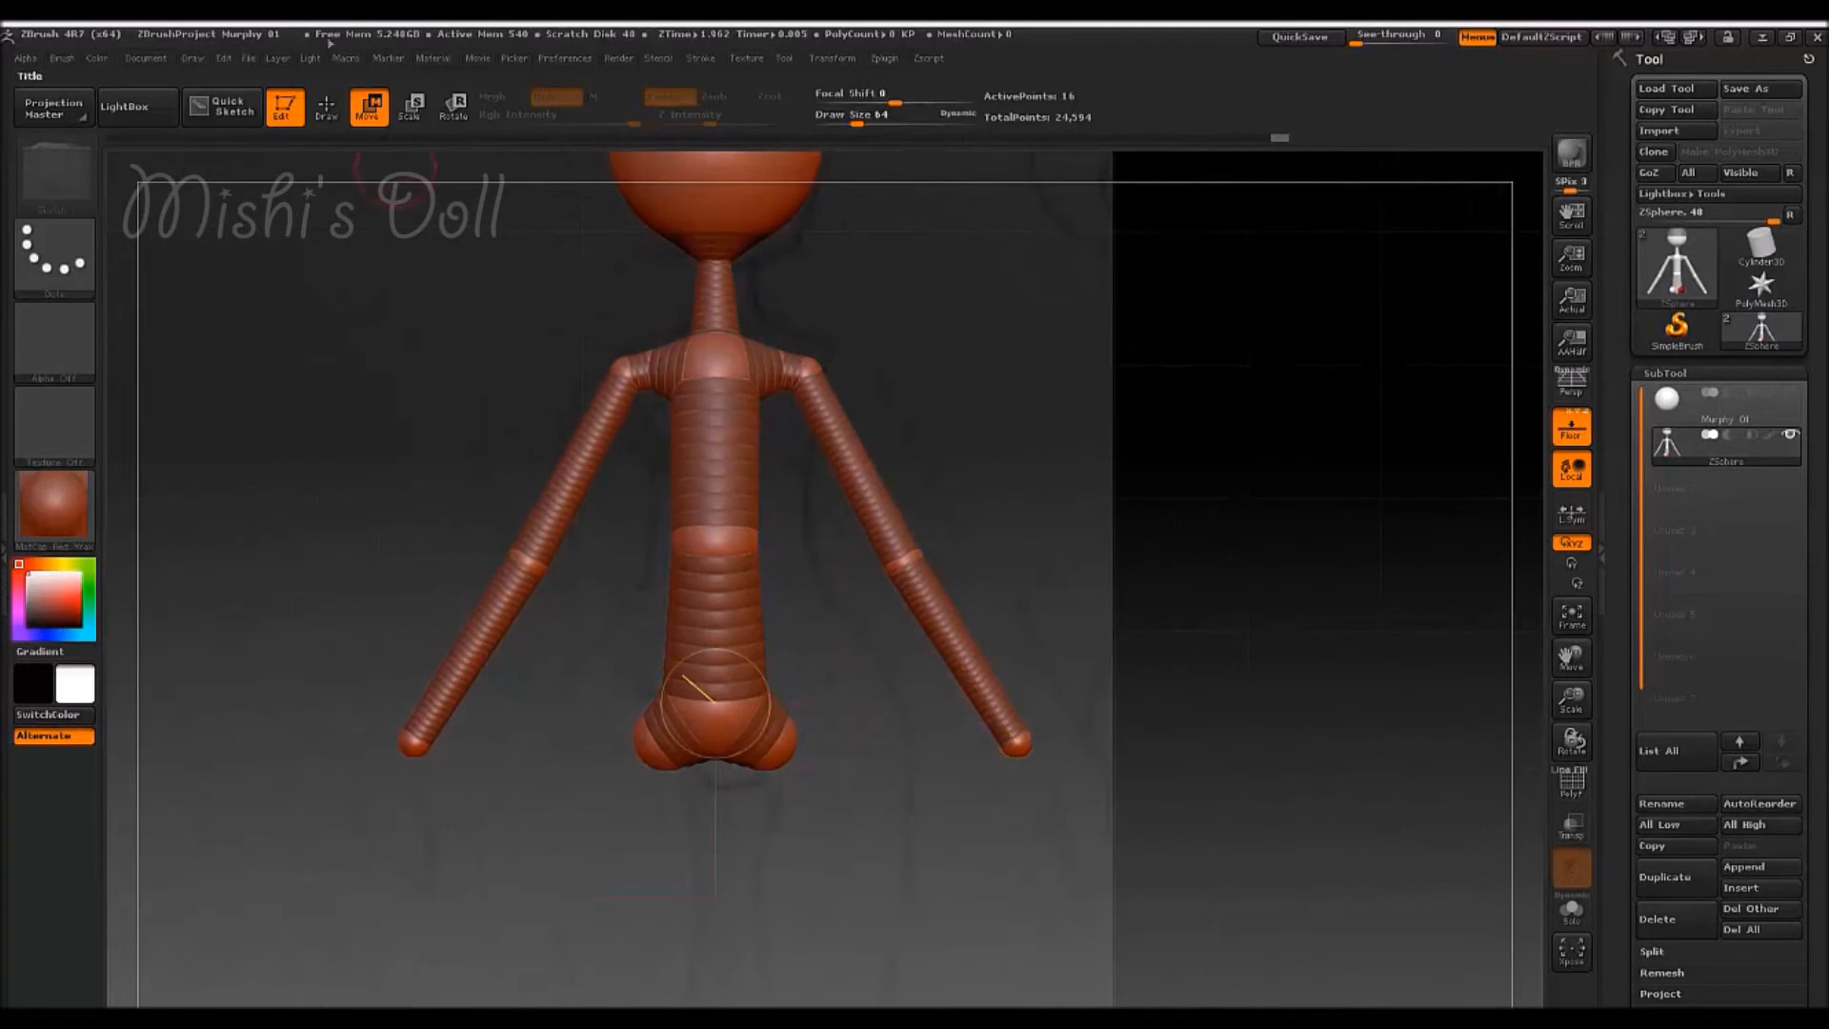
- Enlarge the hip ZSpheres and move them outward to the hip width in the front drawing
left_click(409, 113)
left_click_drag(797, 742, 819, 766)
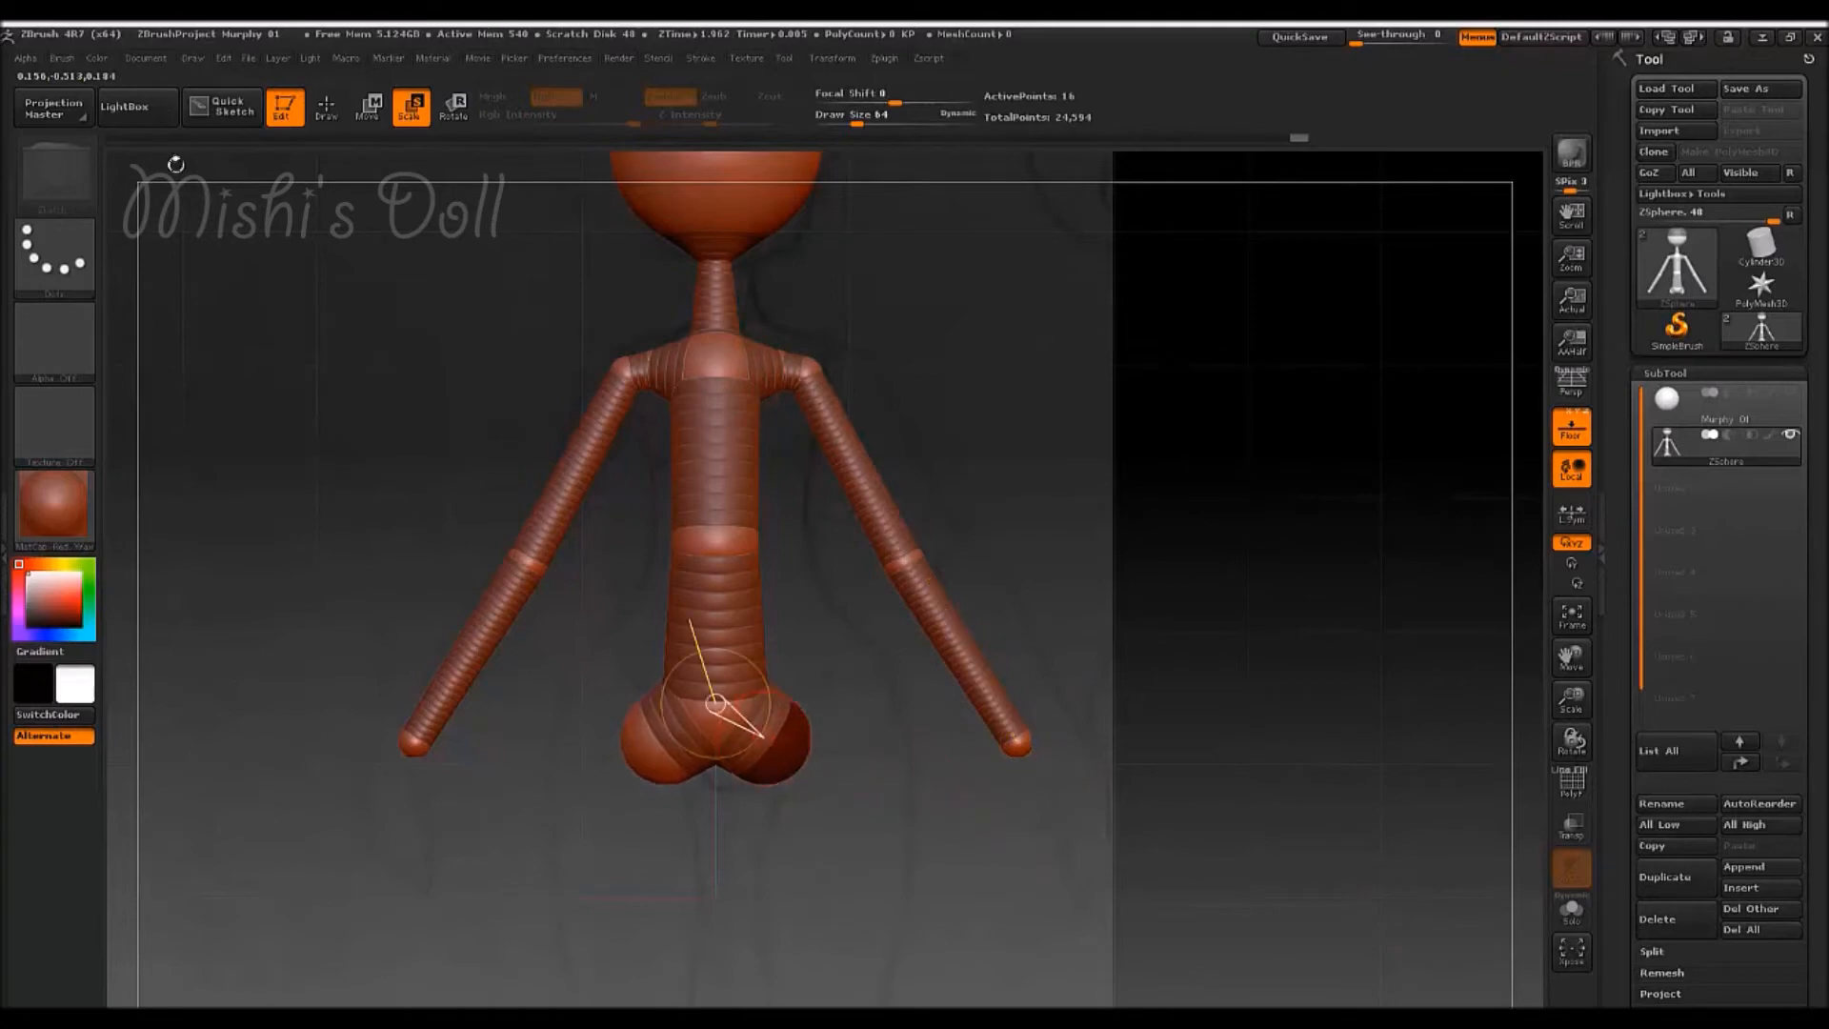
left_click(327, 120)
left_click(367, 107)
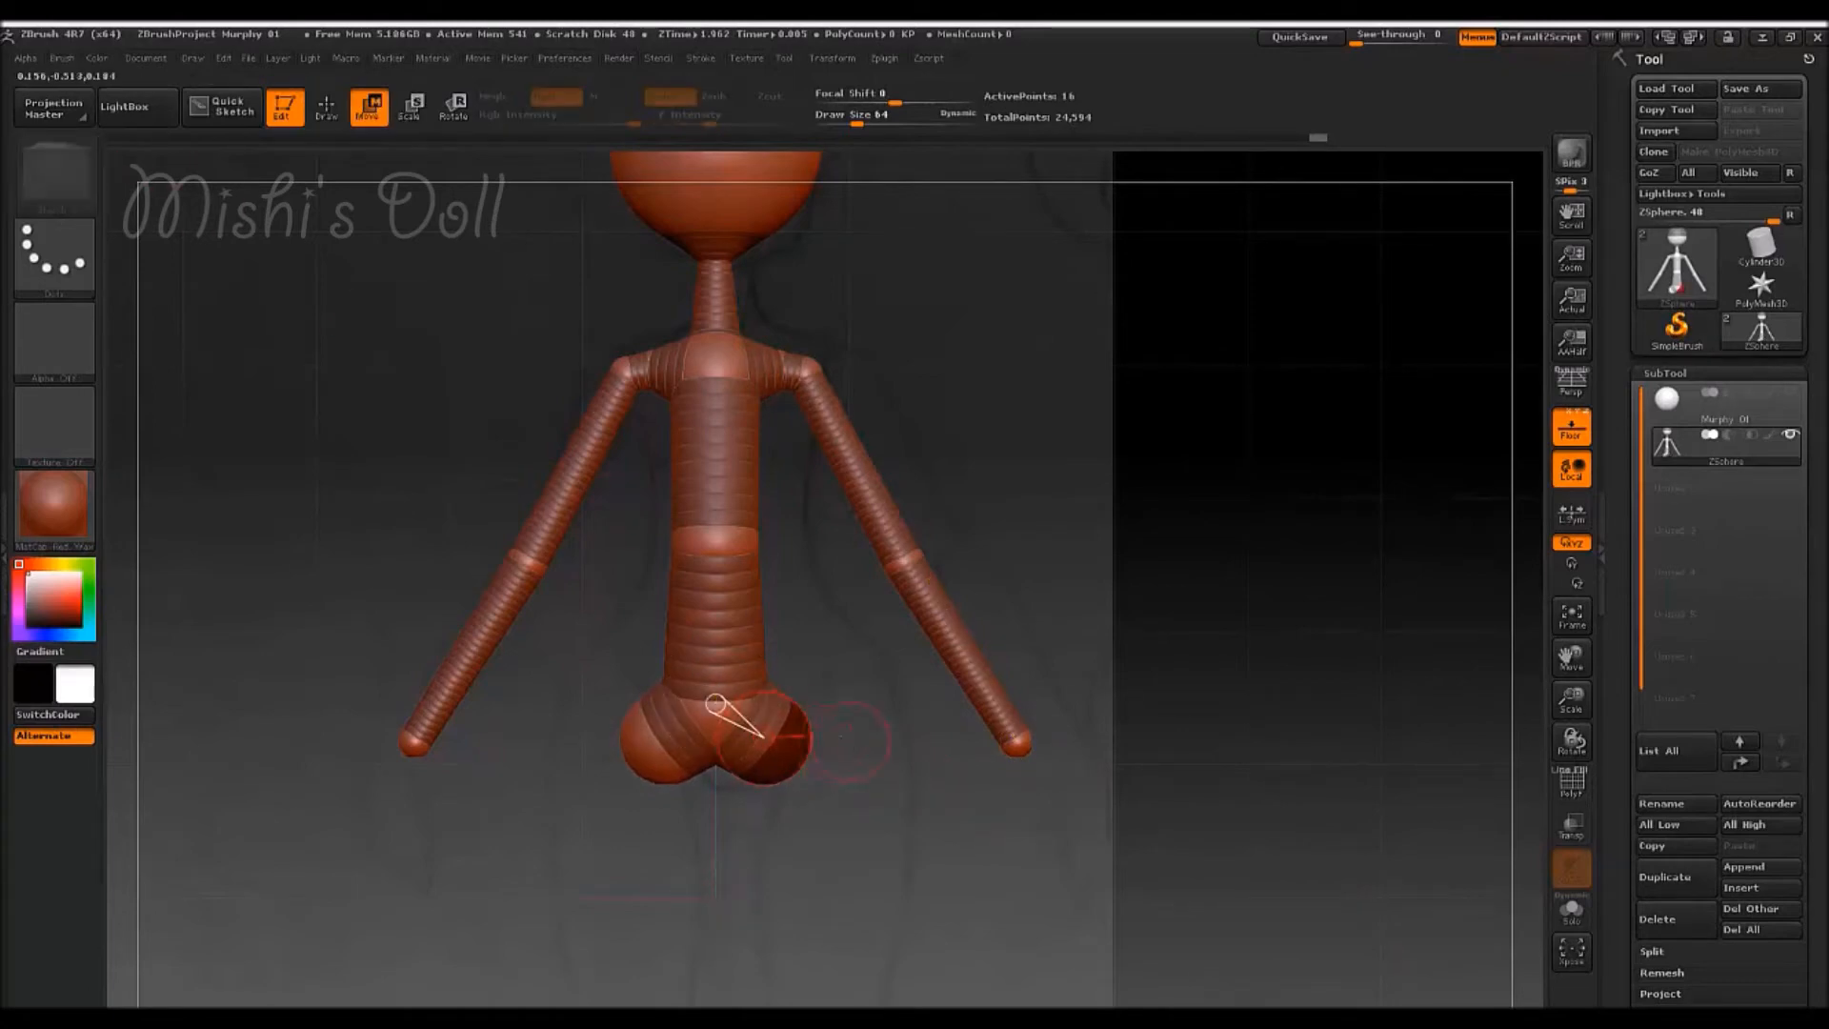
left_click_drag(800, 753, 837, 729)
- Preview the adaptive skin of the ZSphere figure and return to the ZSphere display
key("a")
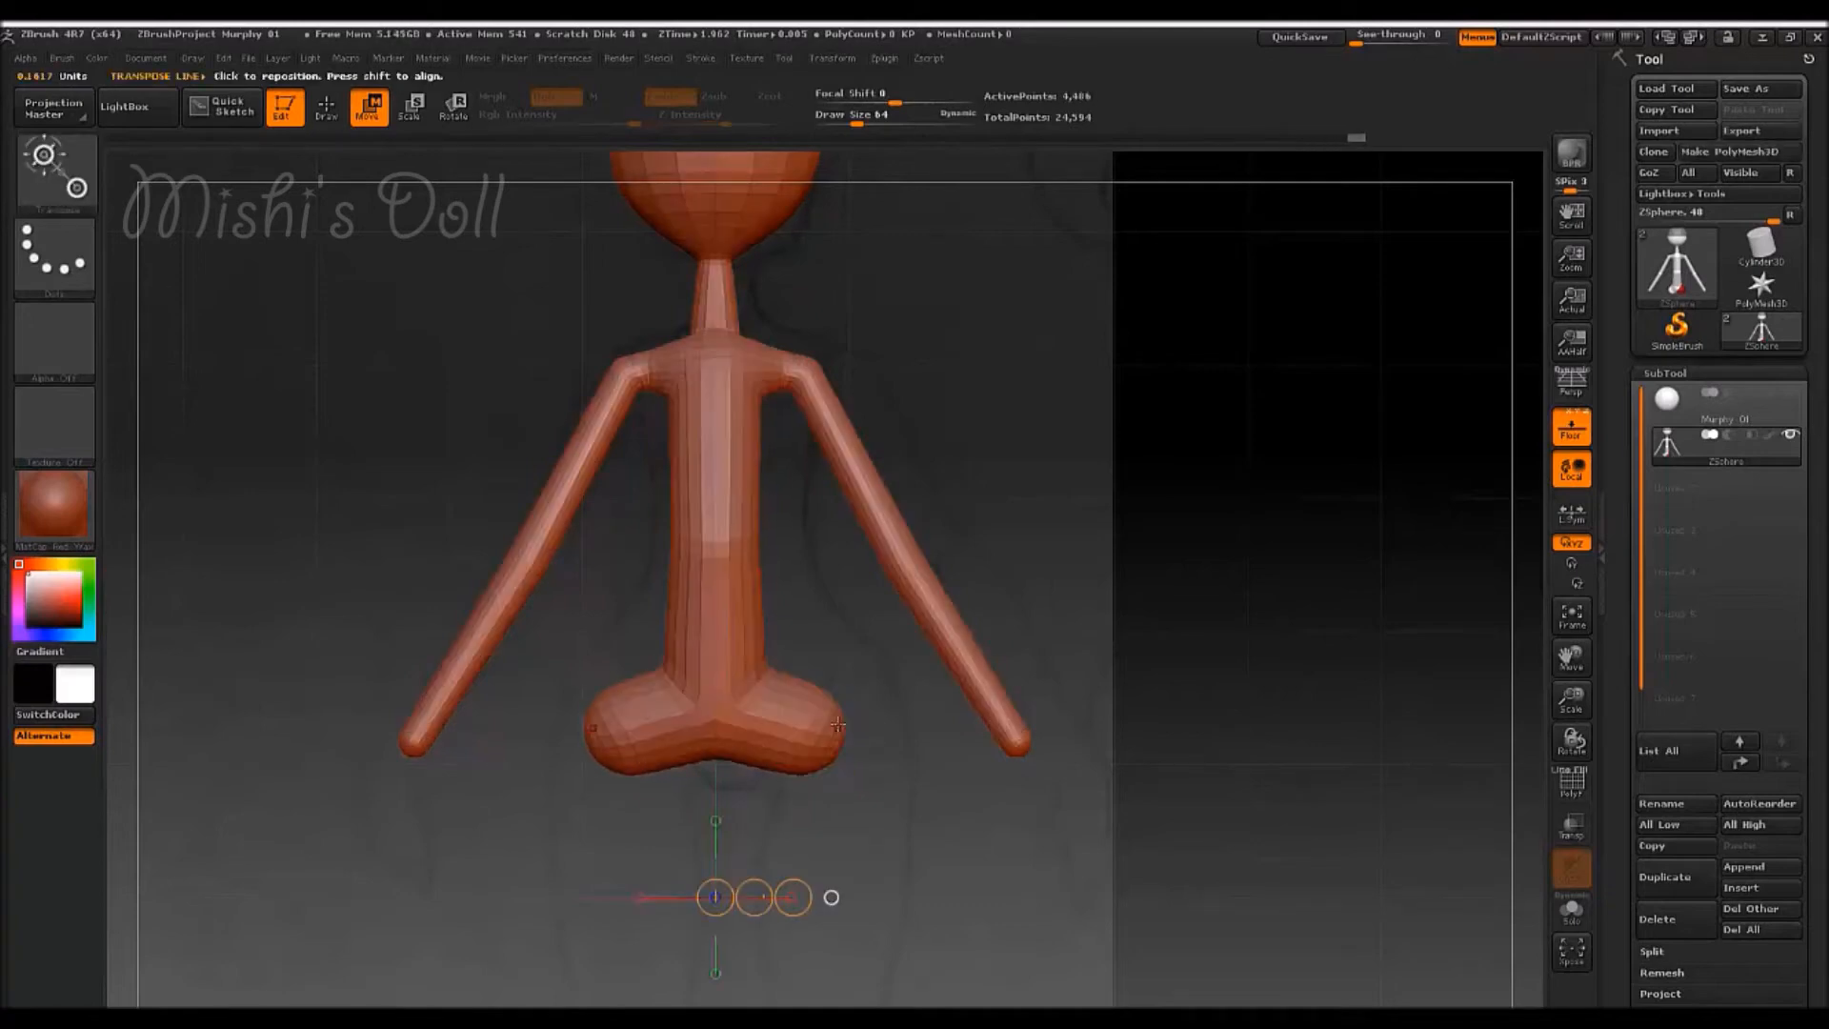
key("a")
key("a")
key("a")
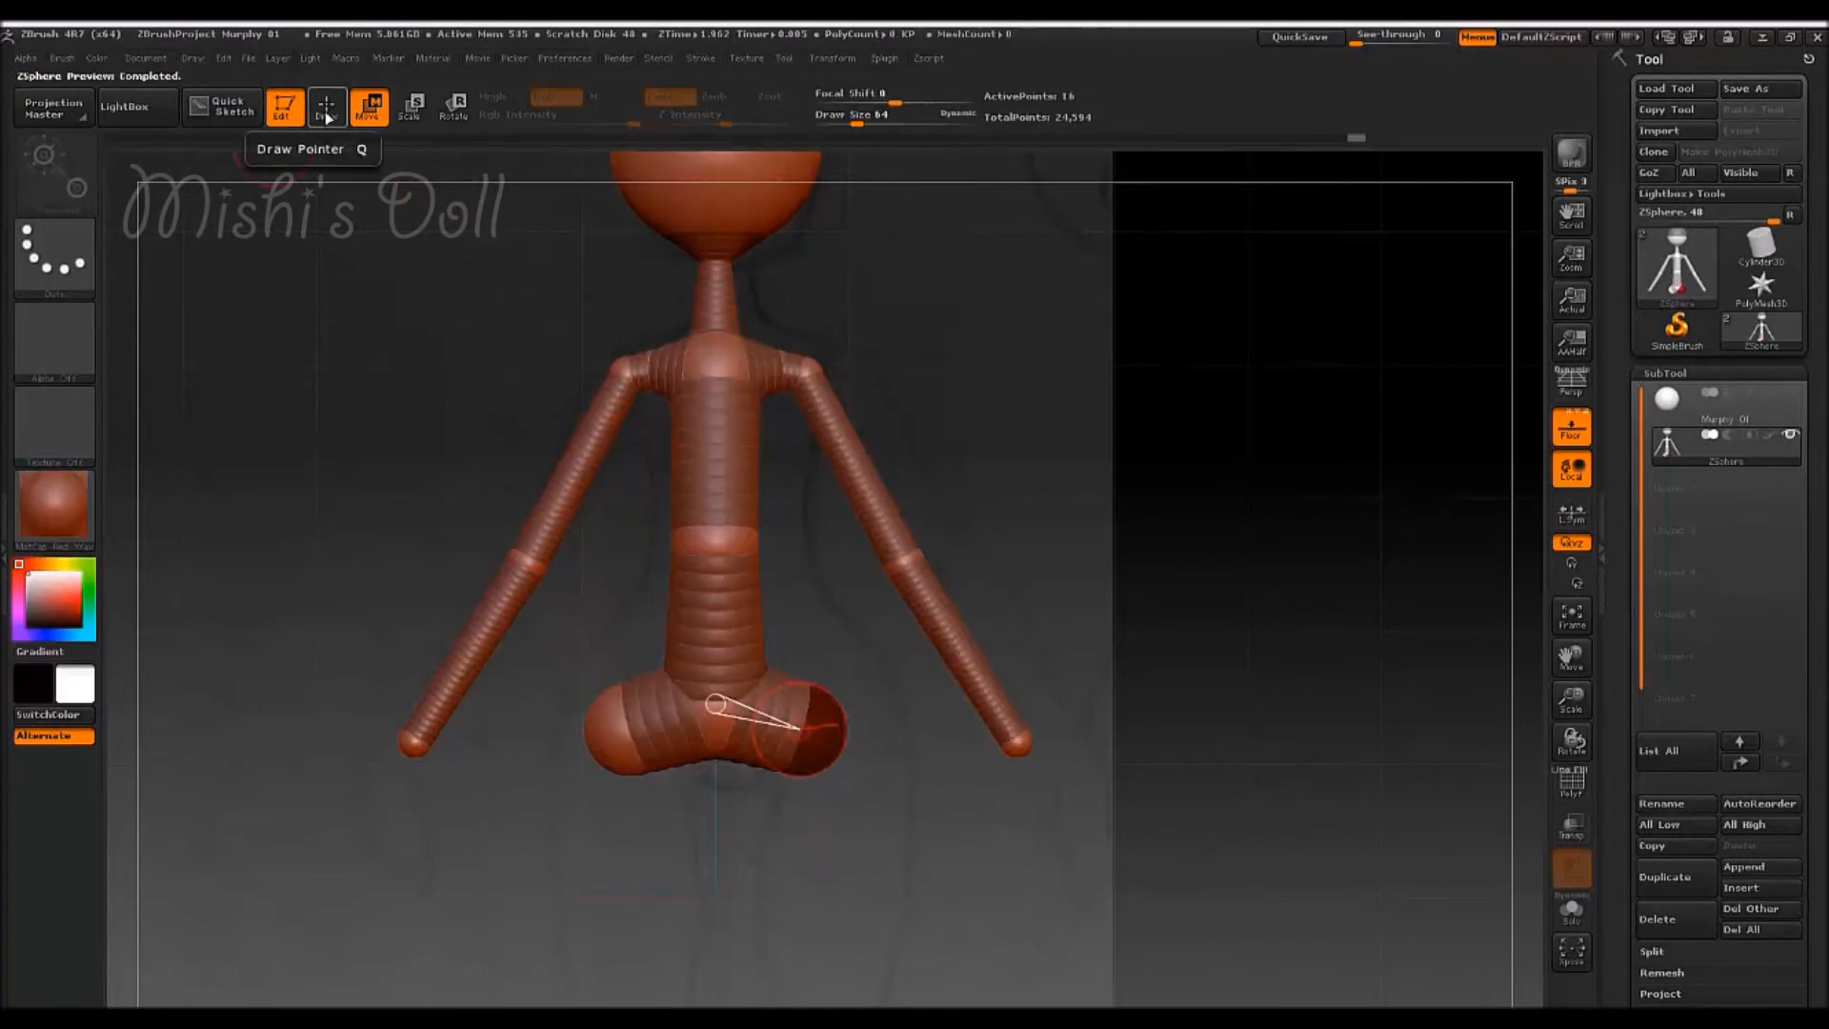
- Draw child ZSpheres on the hips and pull them down to the knees, aligning them with the front and side drawings
left_click(335, 121)
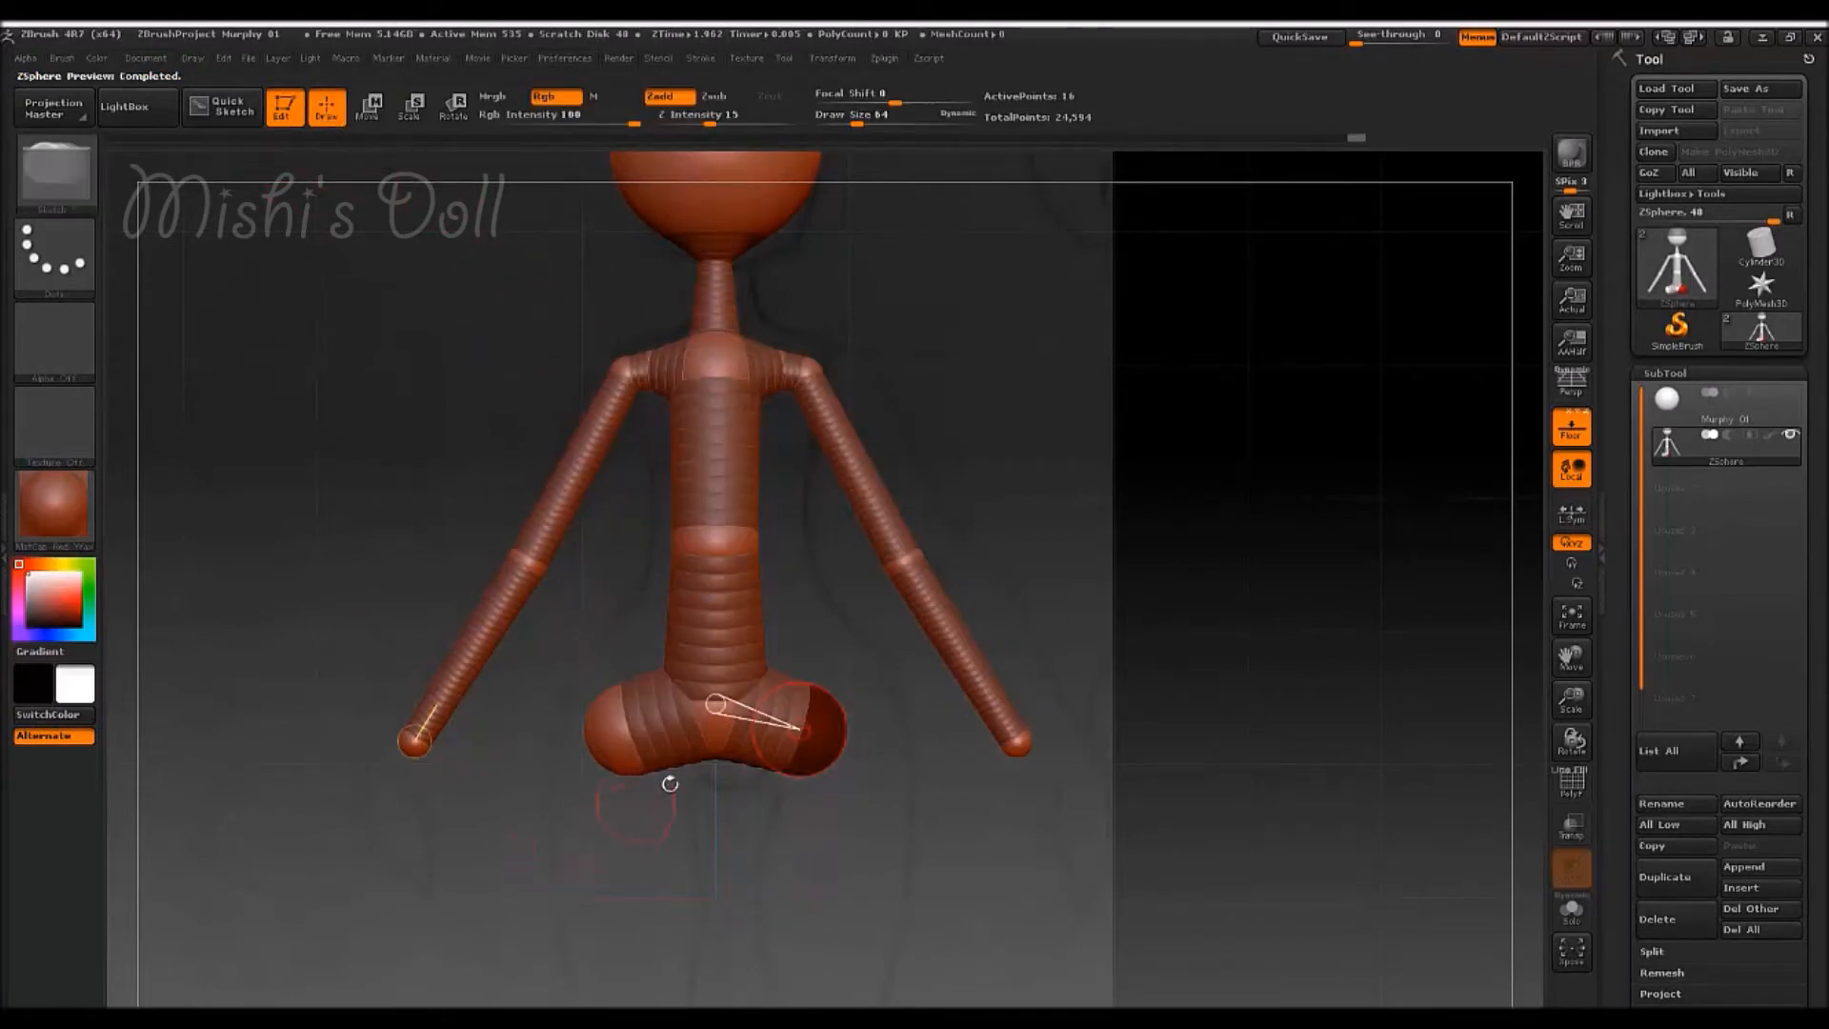
left_click_drag(923, 910, 930, 535, "alt")
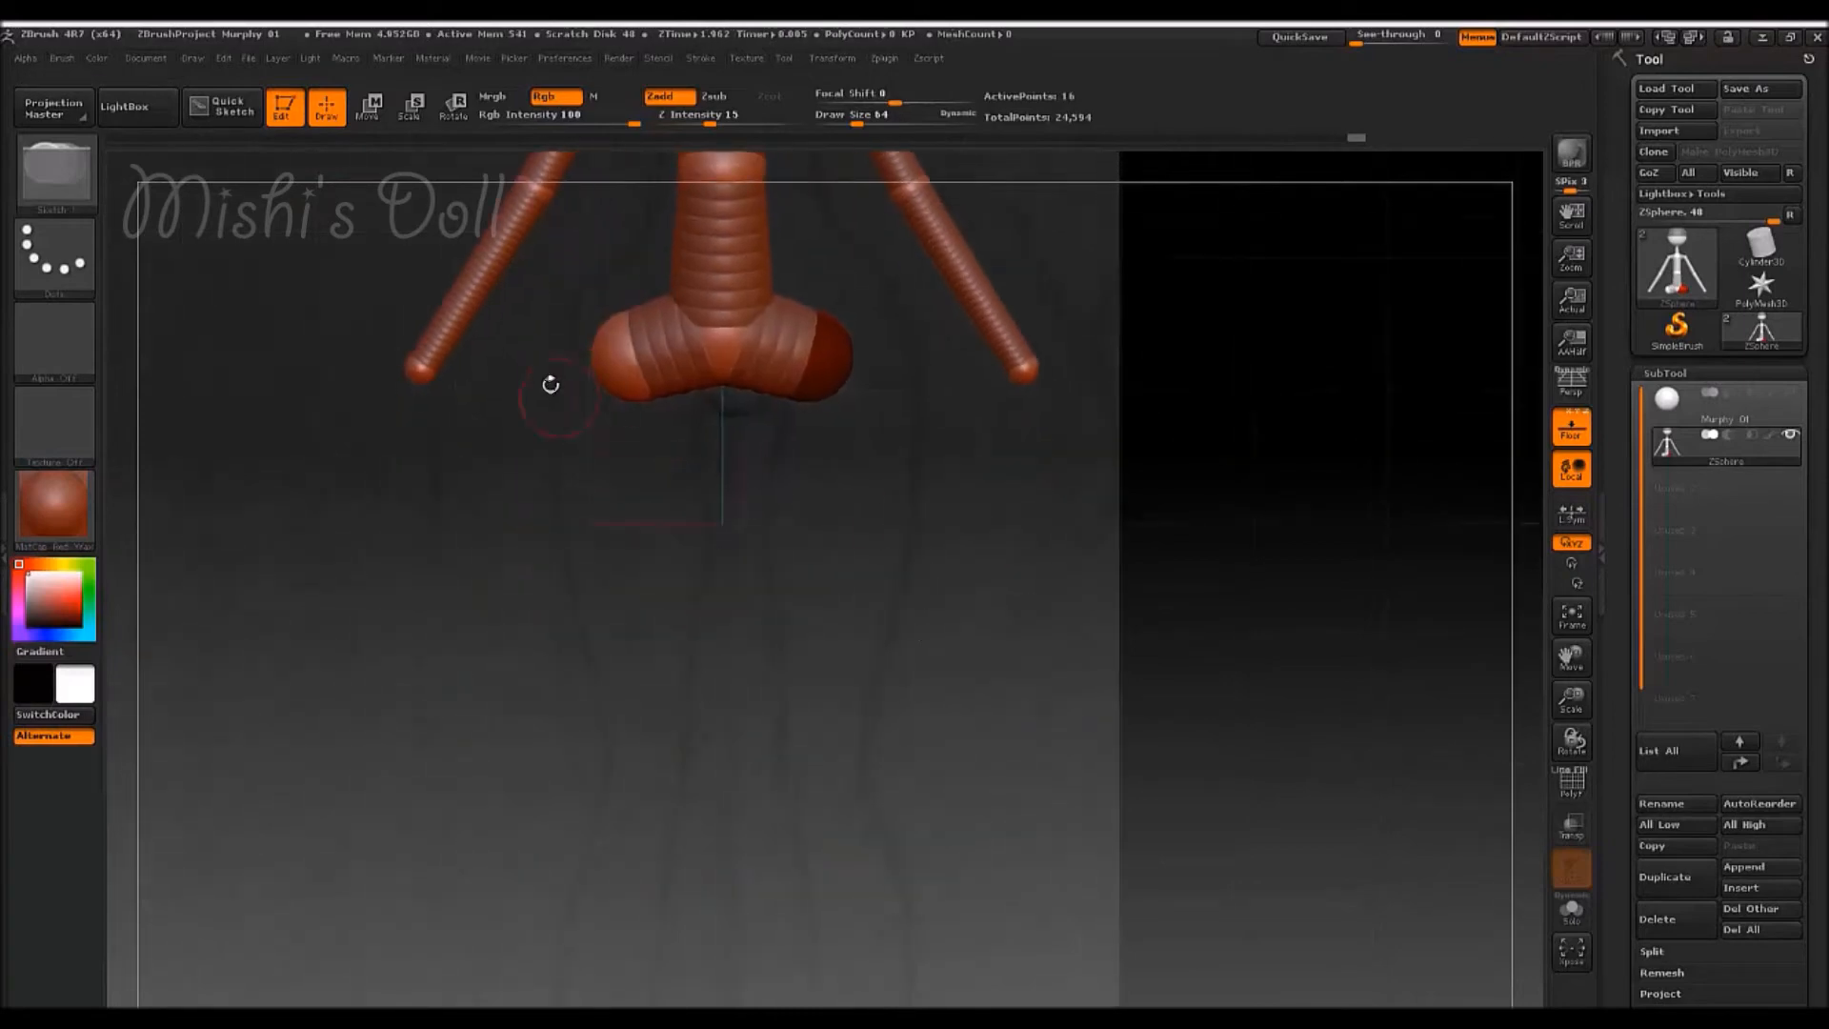
left_click_drag(610, 374, 608, 409)
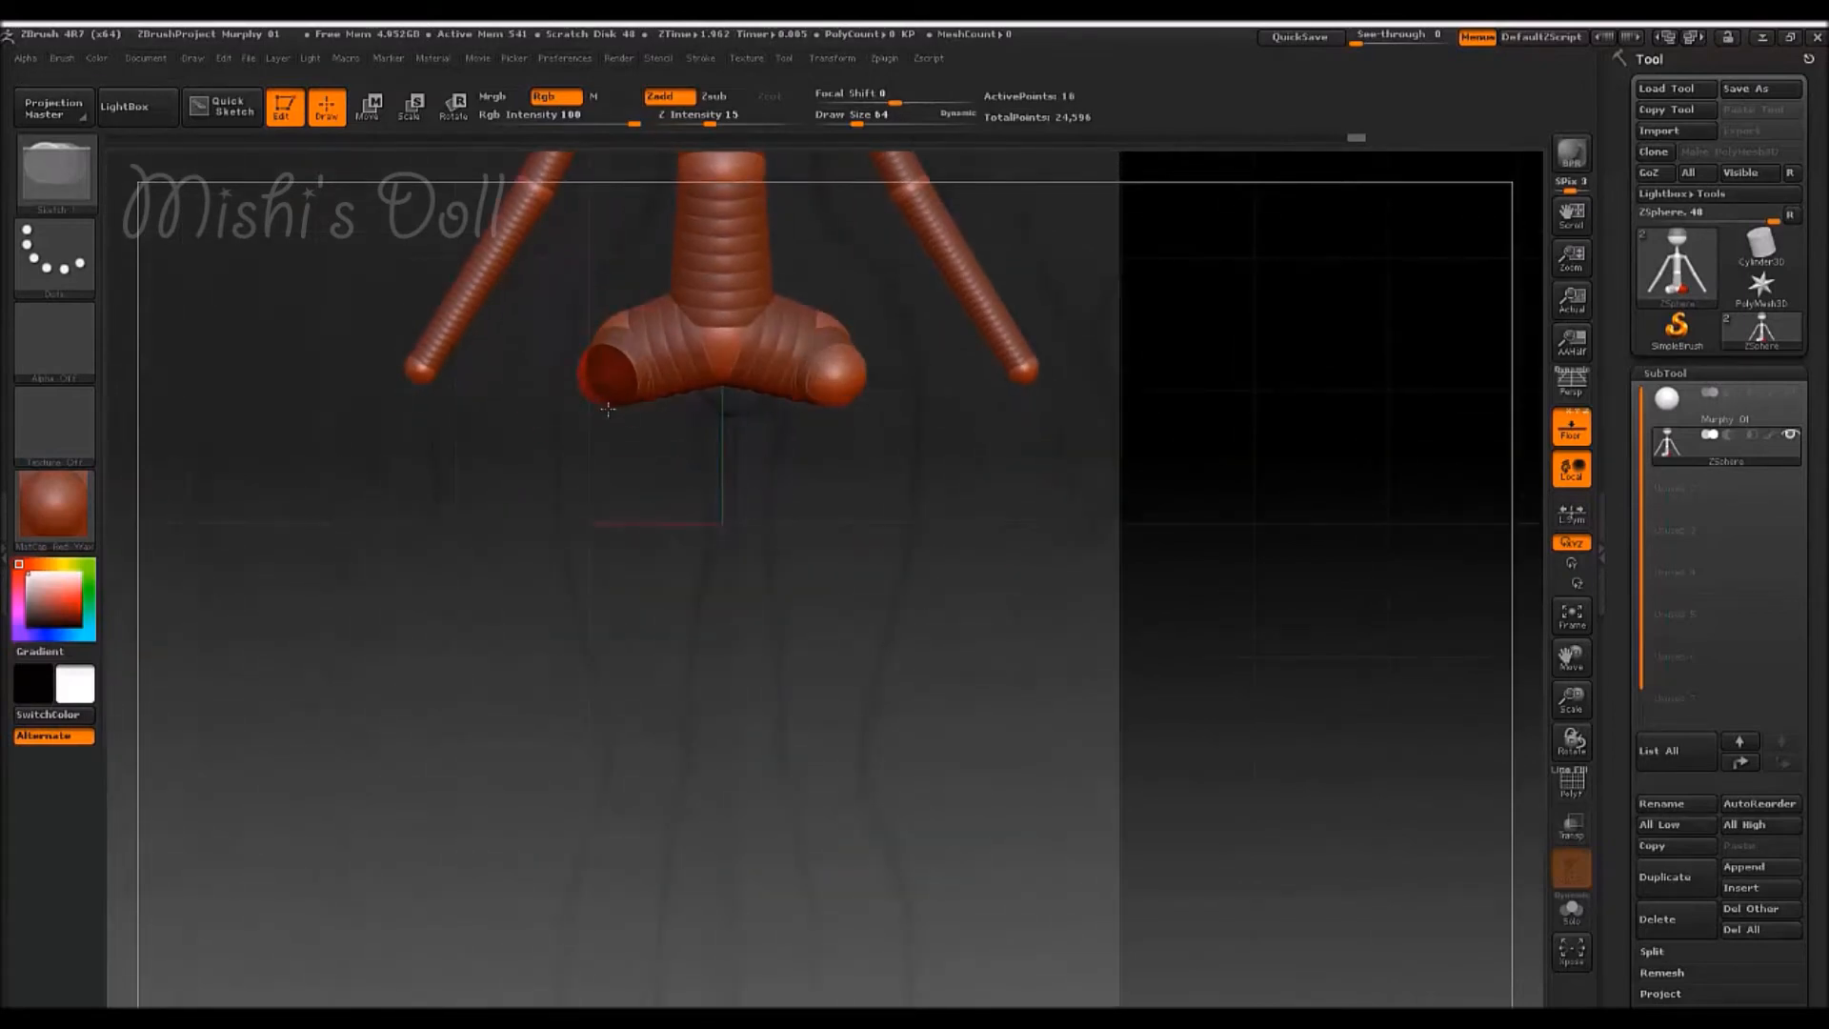
left_click(369, 105)
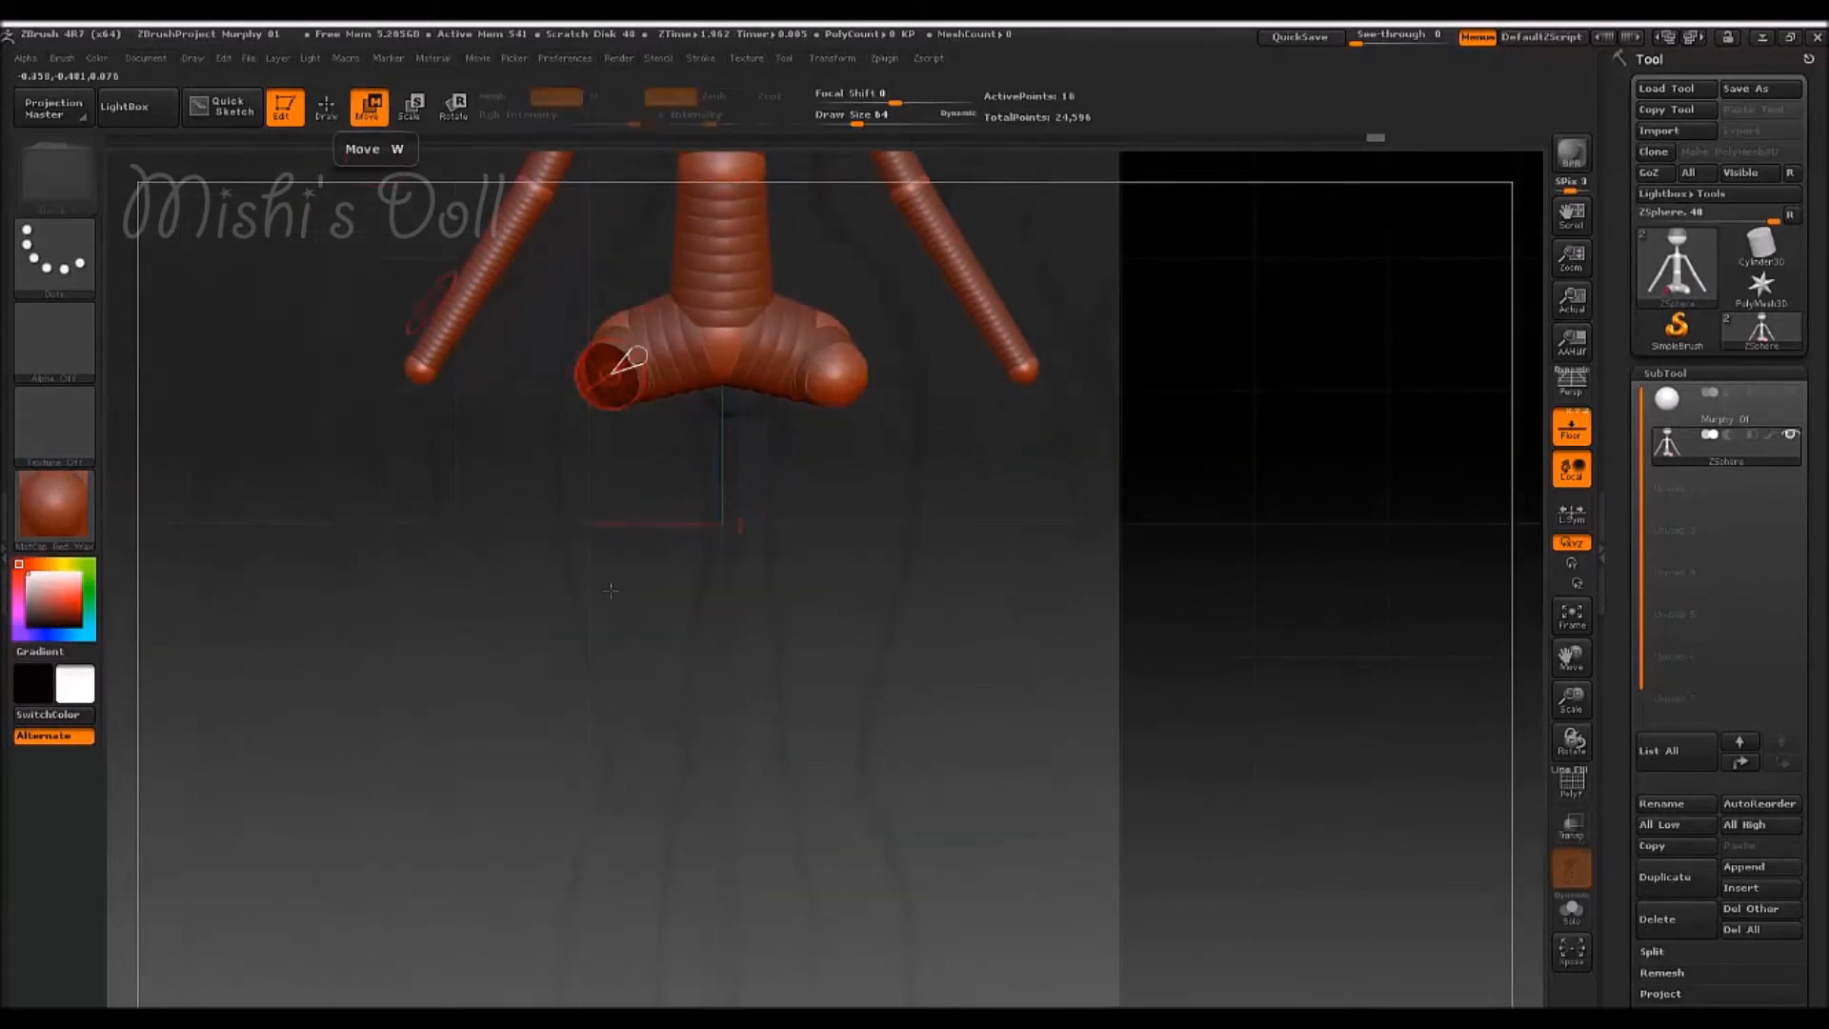
left_click_drag(603, 388, 643, 786)
left_click_drag(343, 735, 818, 612)
left_click_drag(616, 768, 658, 764)
left_click_drag(1372, 662, 992, 650)
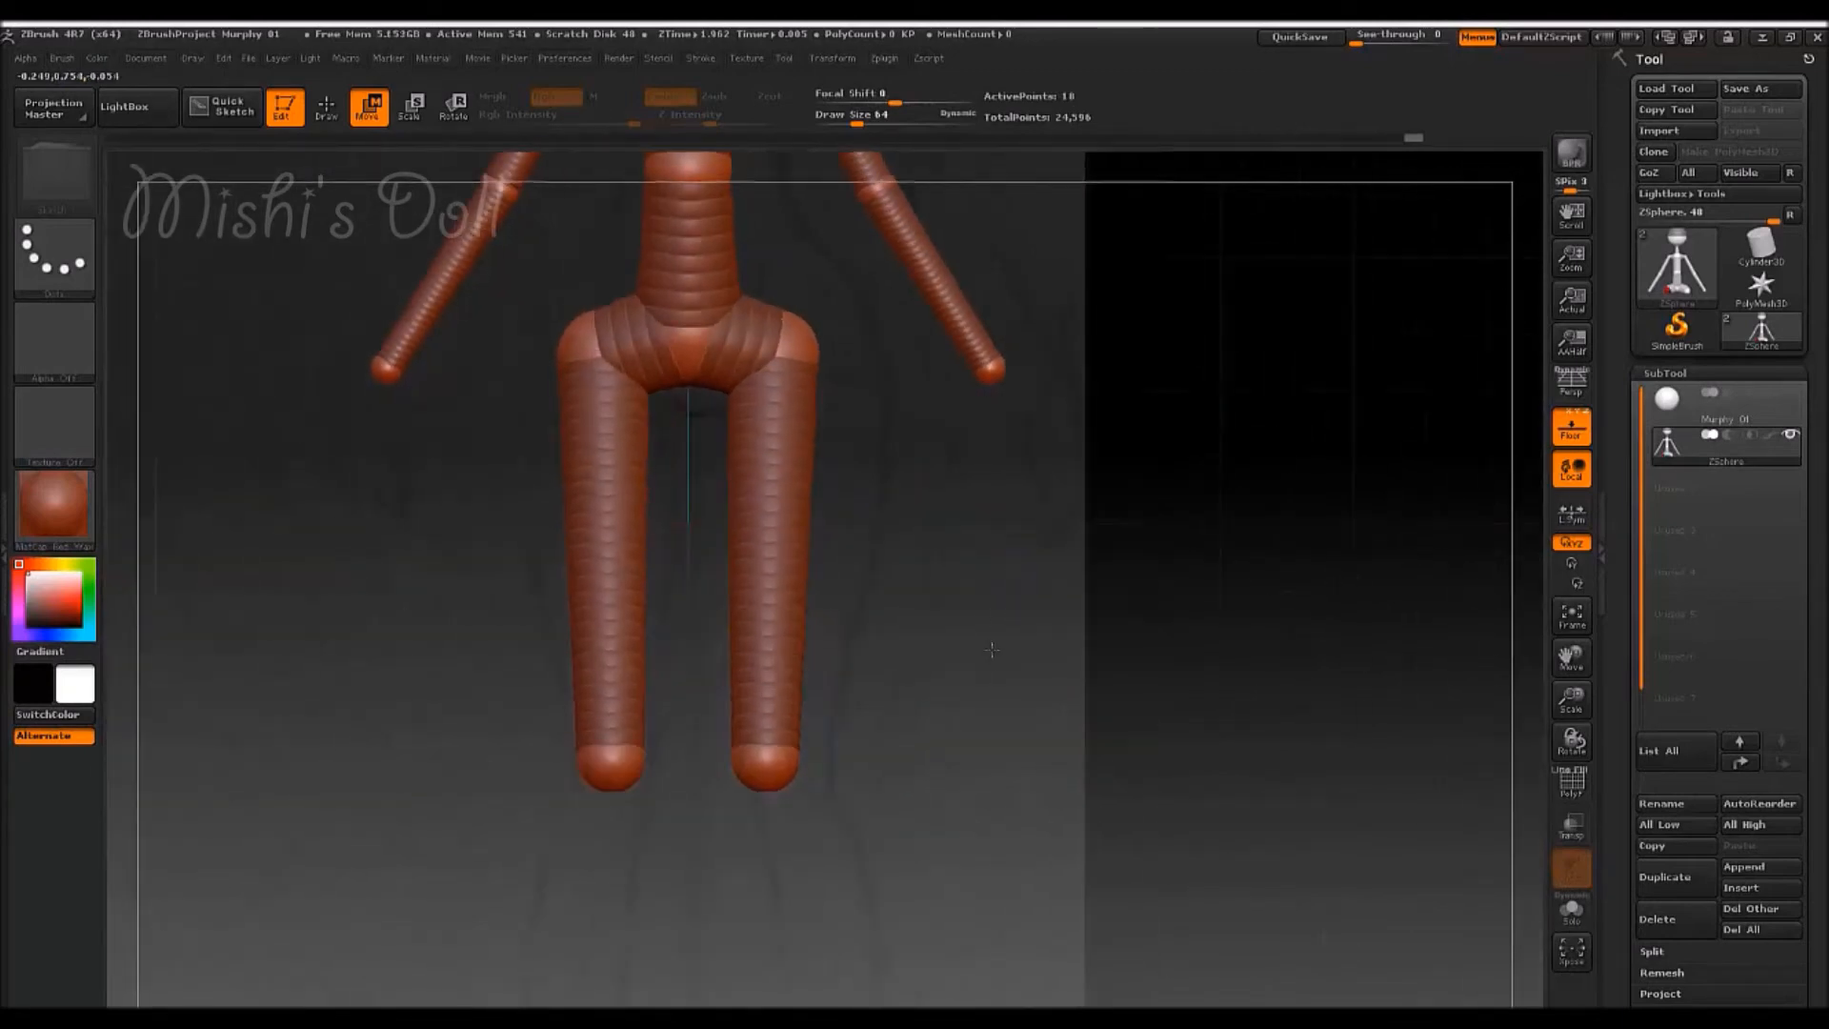
- Draw child ZSpheres on the knees and pull them down to the ankles in the front drawing
left_click_drag(1001, 907, 1003, 486, "alt")
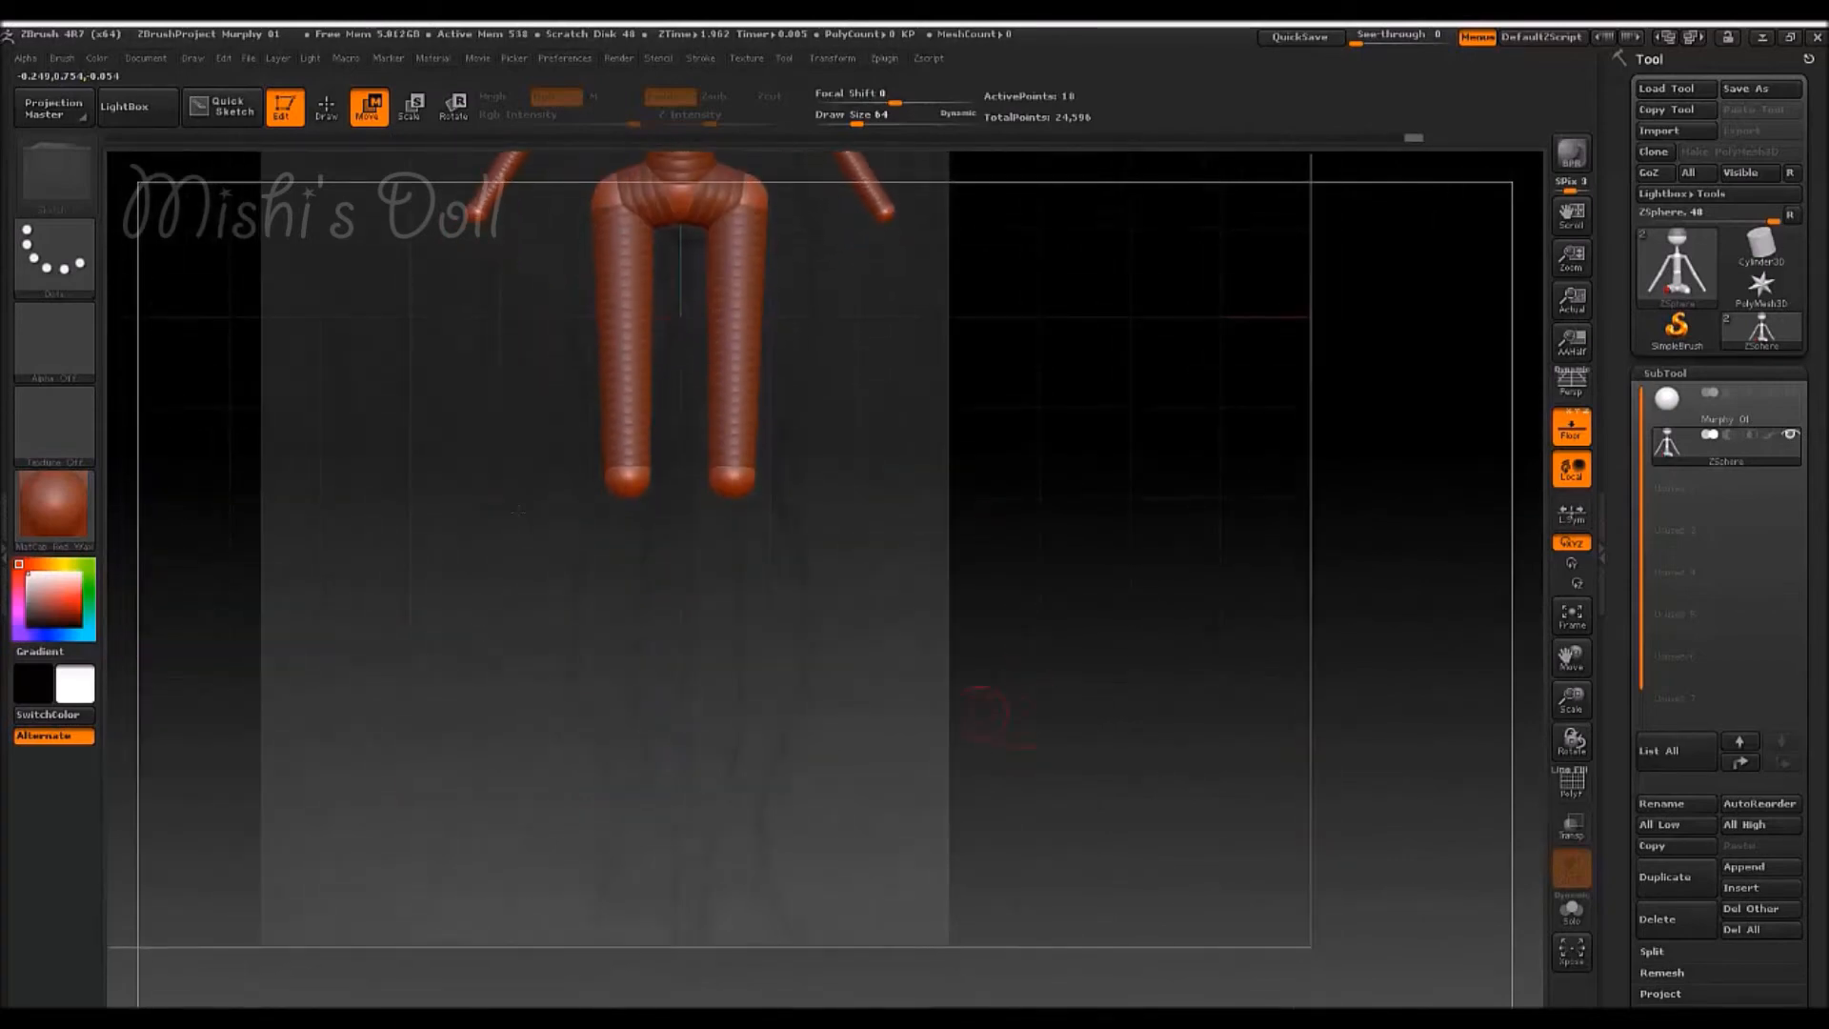
left_click(331, 108)
left_click(636, 491)
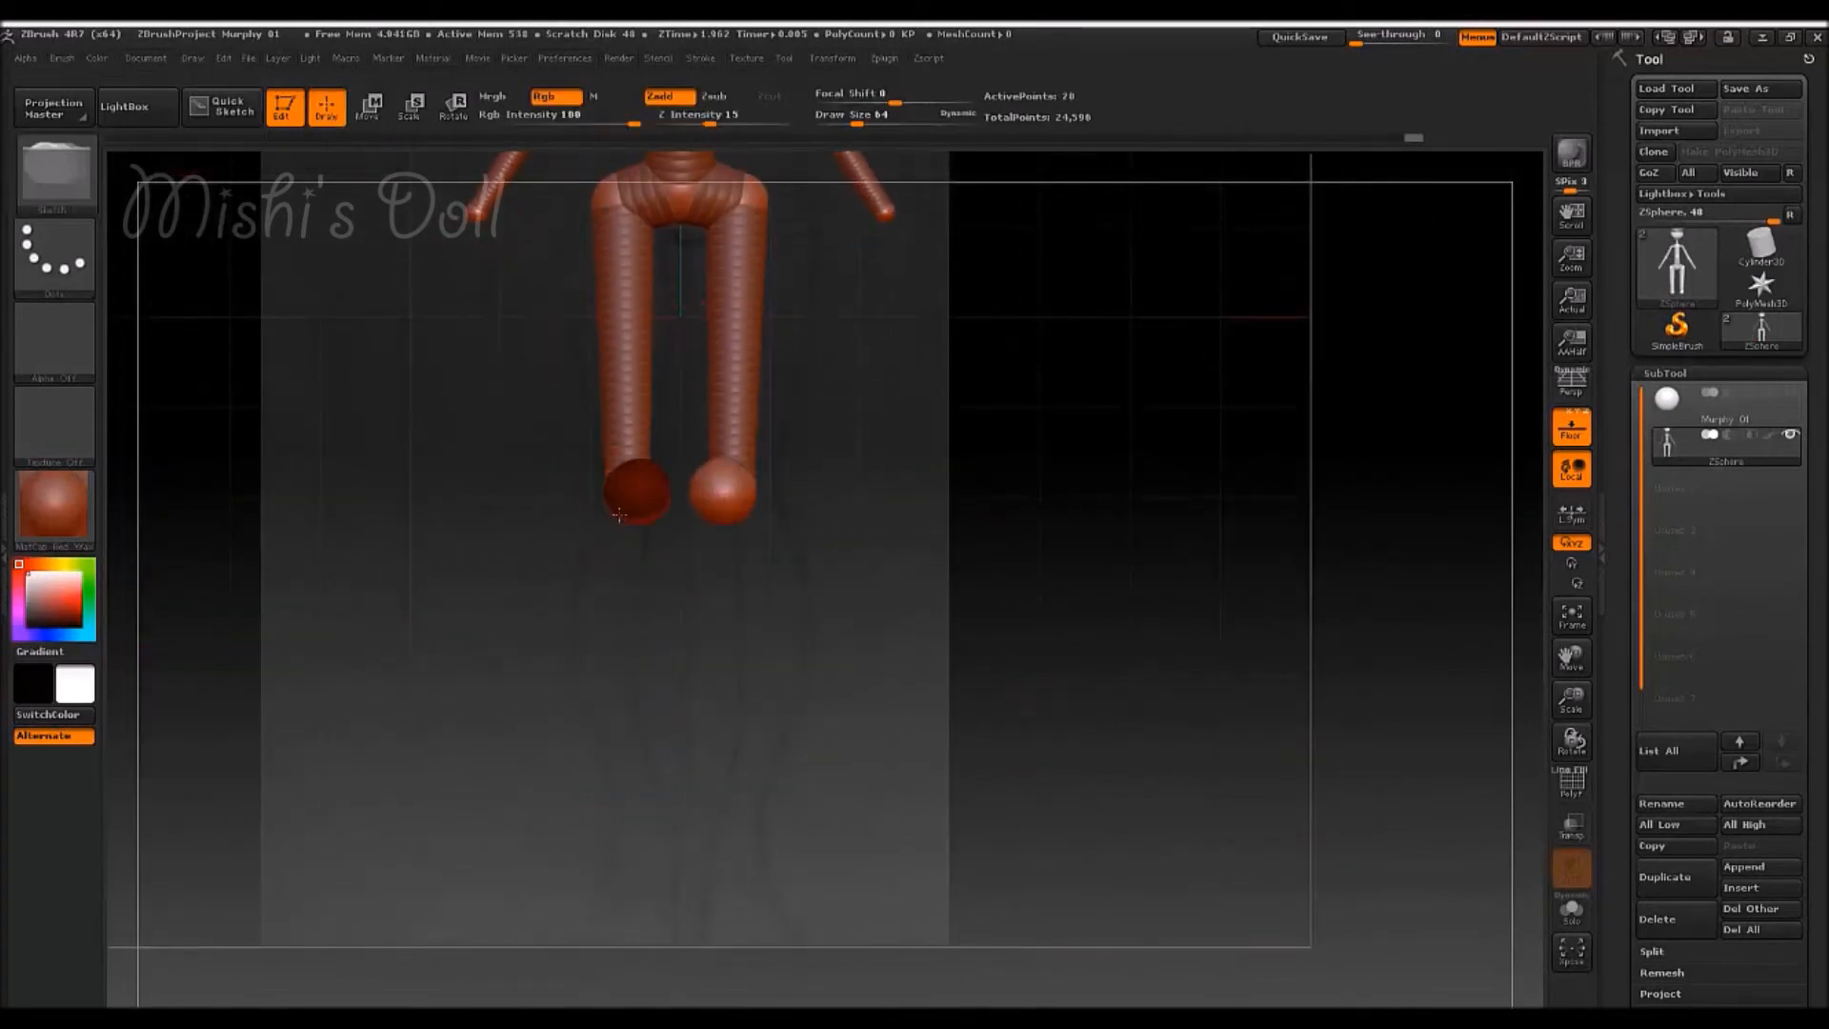
left_click(370, 107)
mouse_move(633, 491)
left_mouse_down()
mouse_move(620, 746)
mouse_move(643, 848)
left_mouse_up()
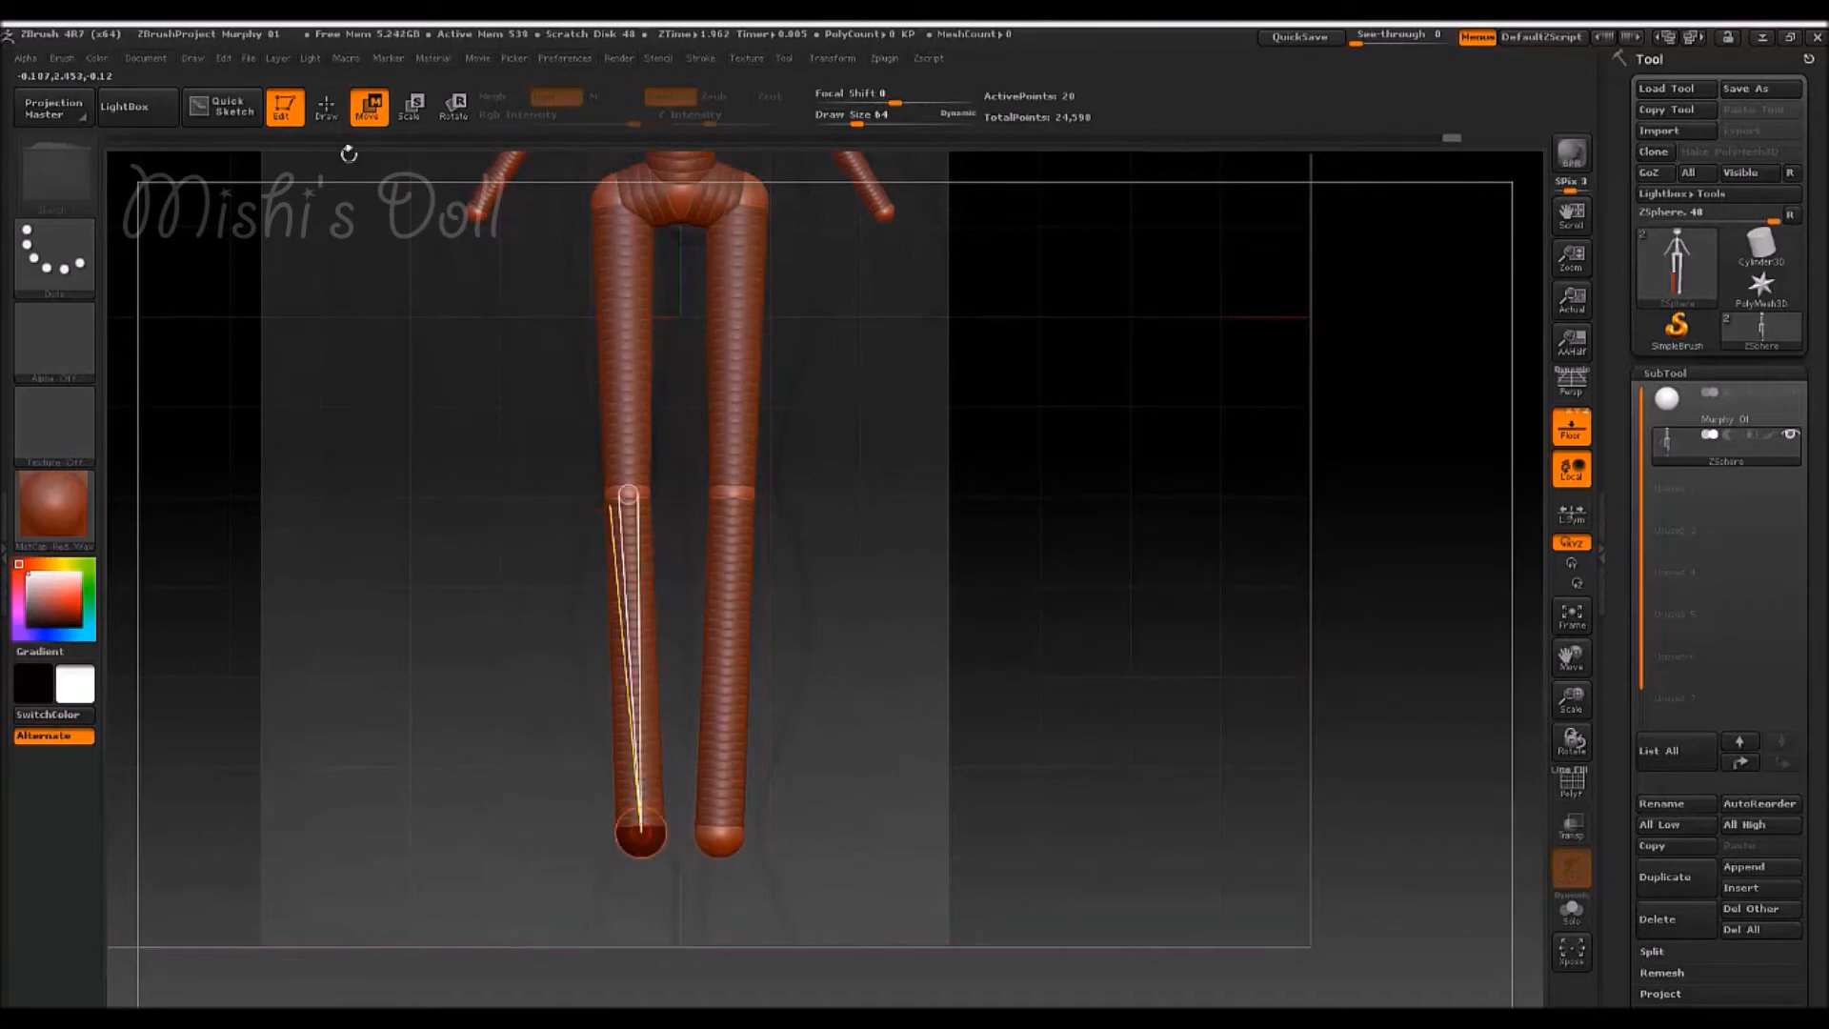
- Scale down the ankle ZSpheres and shift the ankles and knees to follow the leg in the side drawing
left_click(411, 107)
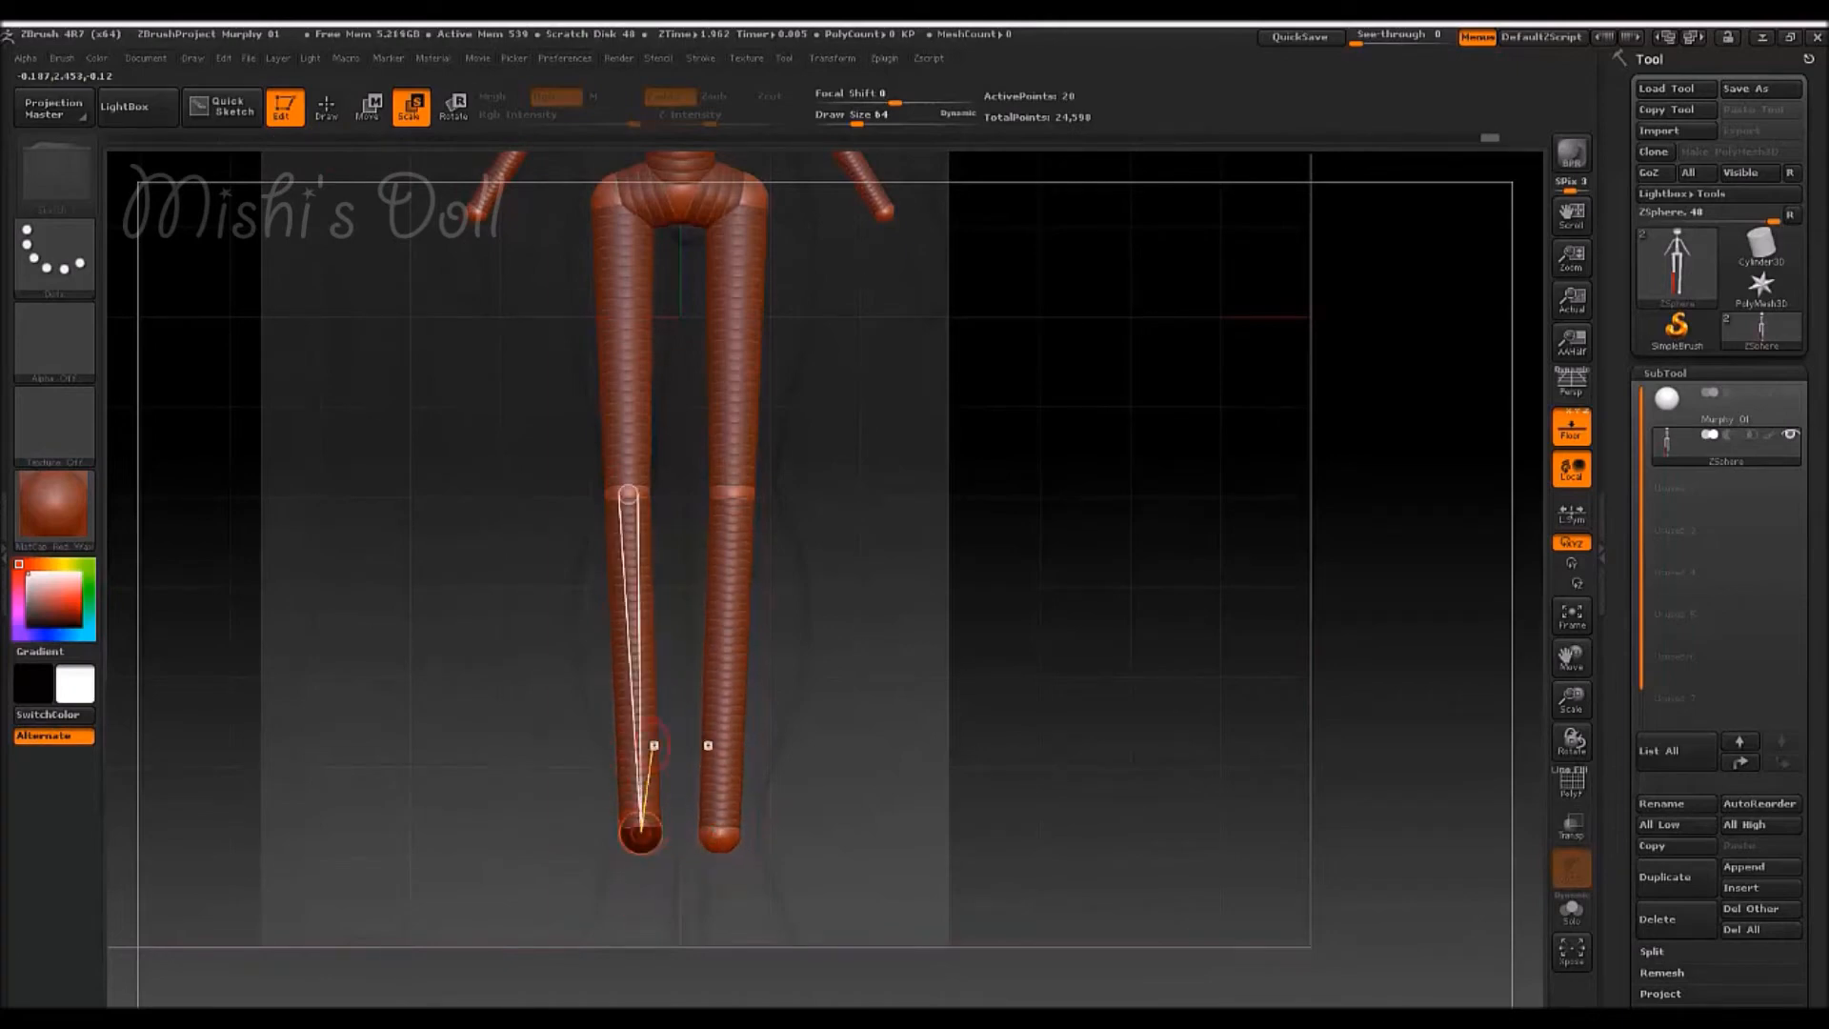
left_click_drag(534, 567, 712, 645)
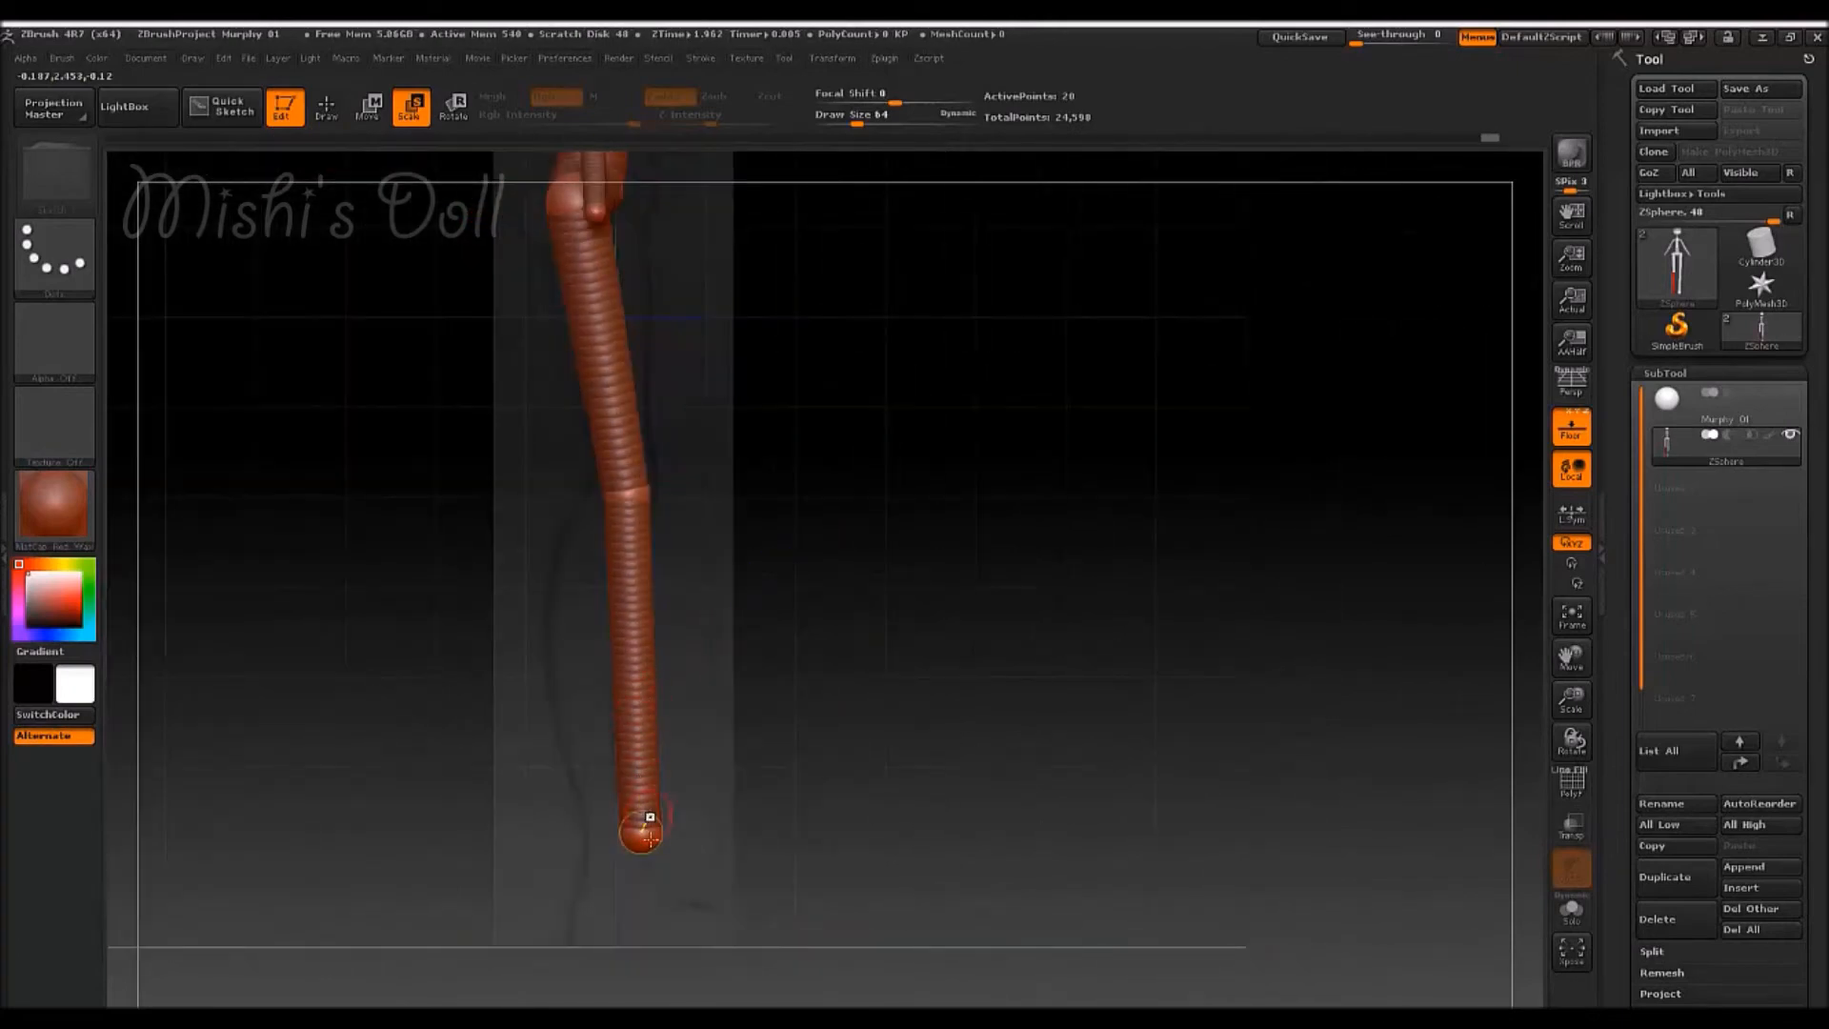
left_click(368, 106)
left_click_drag(642, 842, 617, 851)
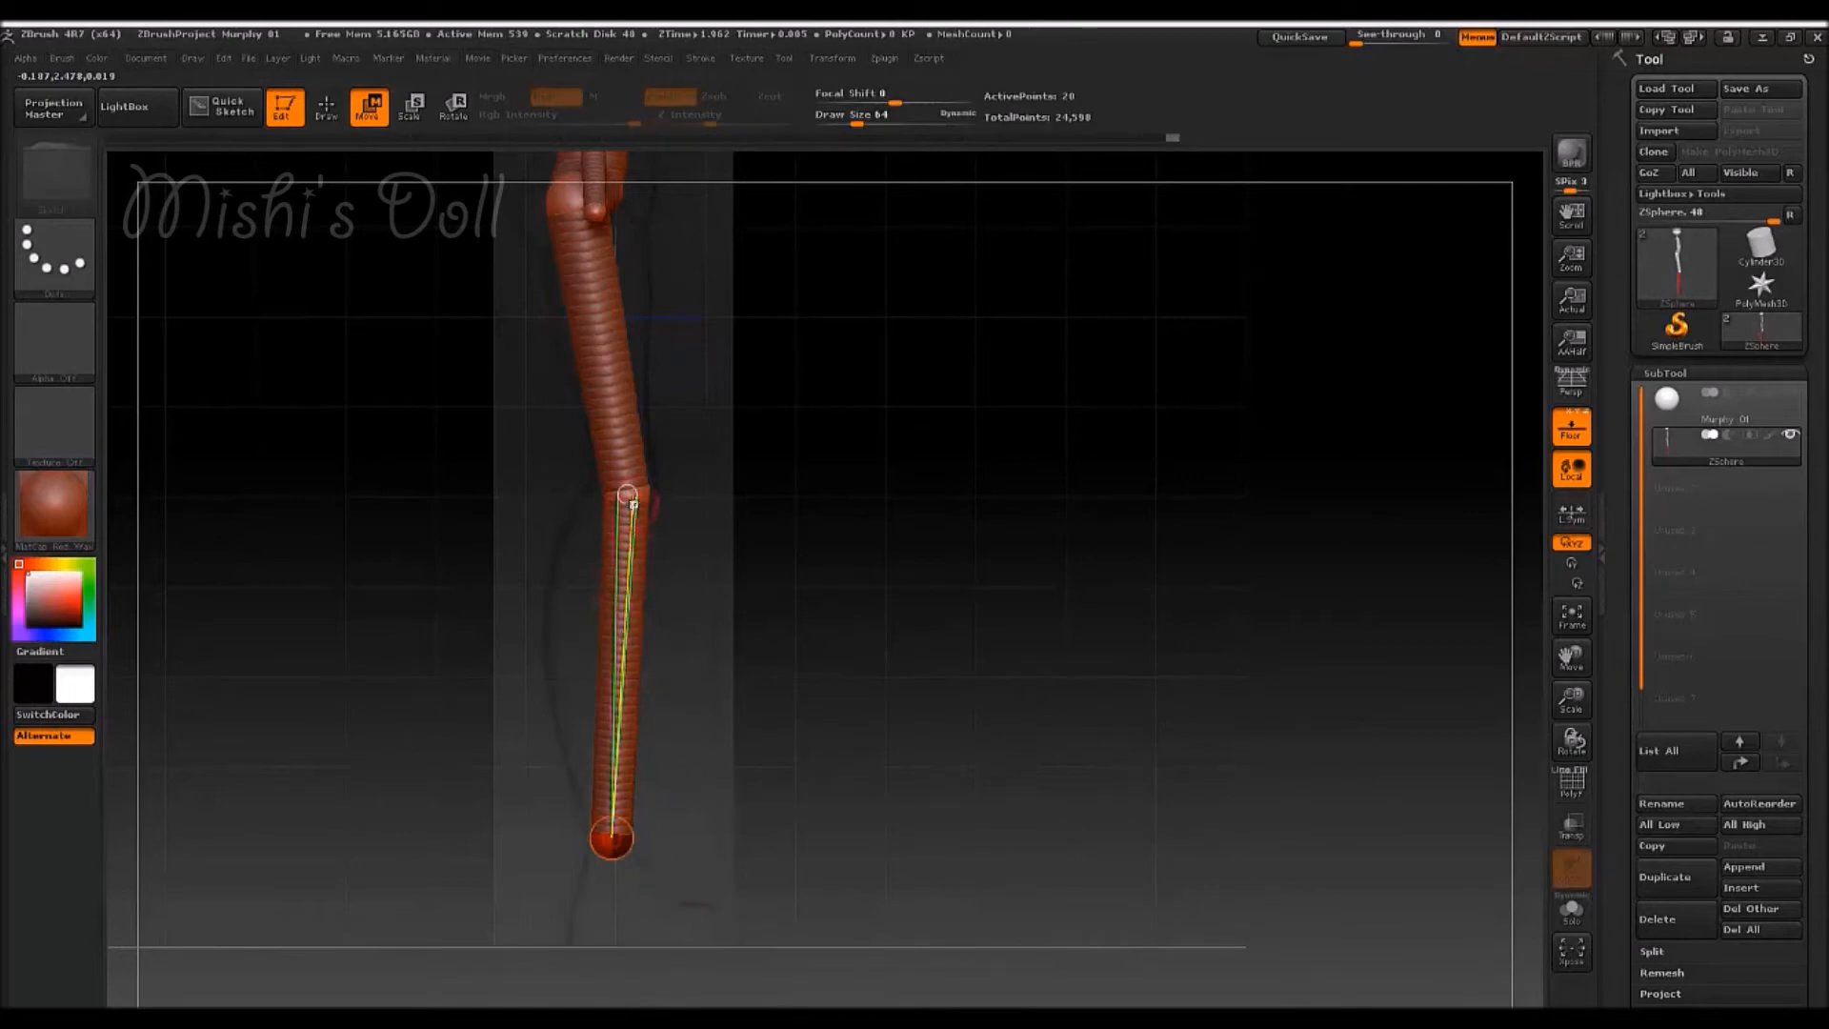
mouse_move(634, 492)
left_mouse_down()
mouse_move(620, 494)
mouse_move(638, 493)
left_mouse_up()
- Compare the proportions of the whole ZSphere figure with the front drawing
left_click_drag(845, 682, 929, 653)
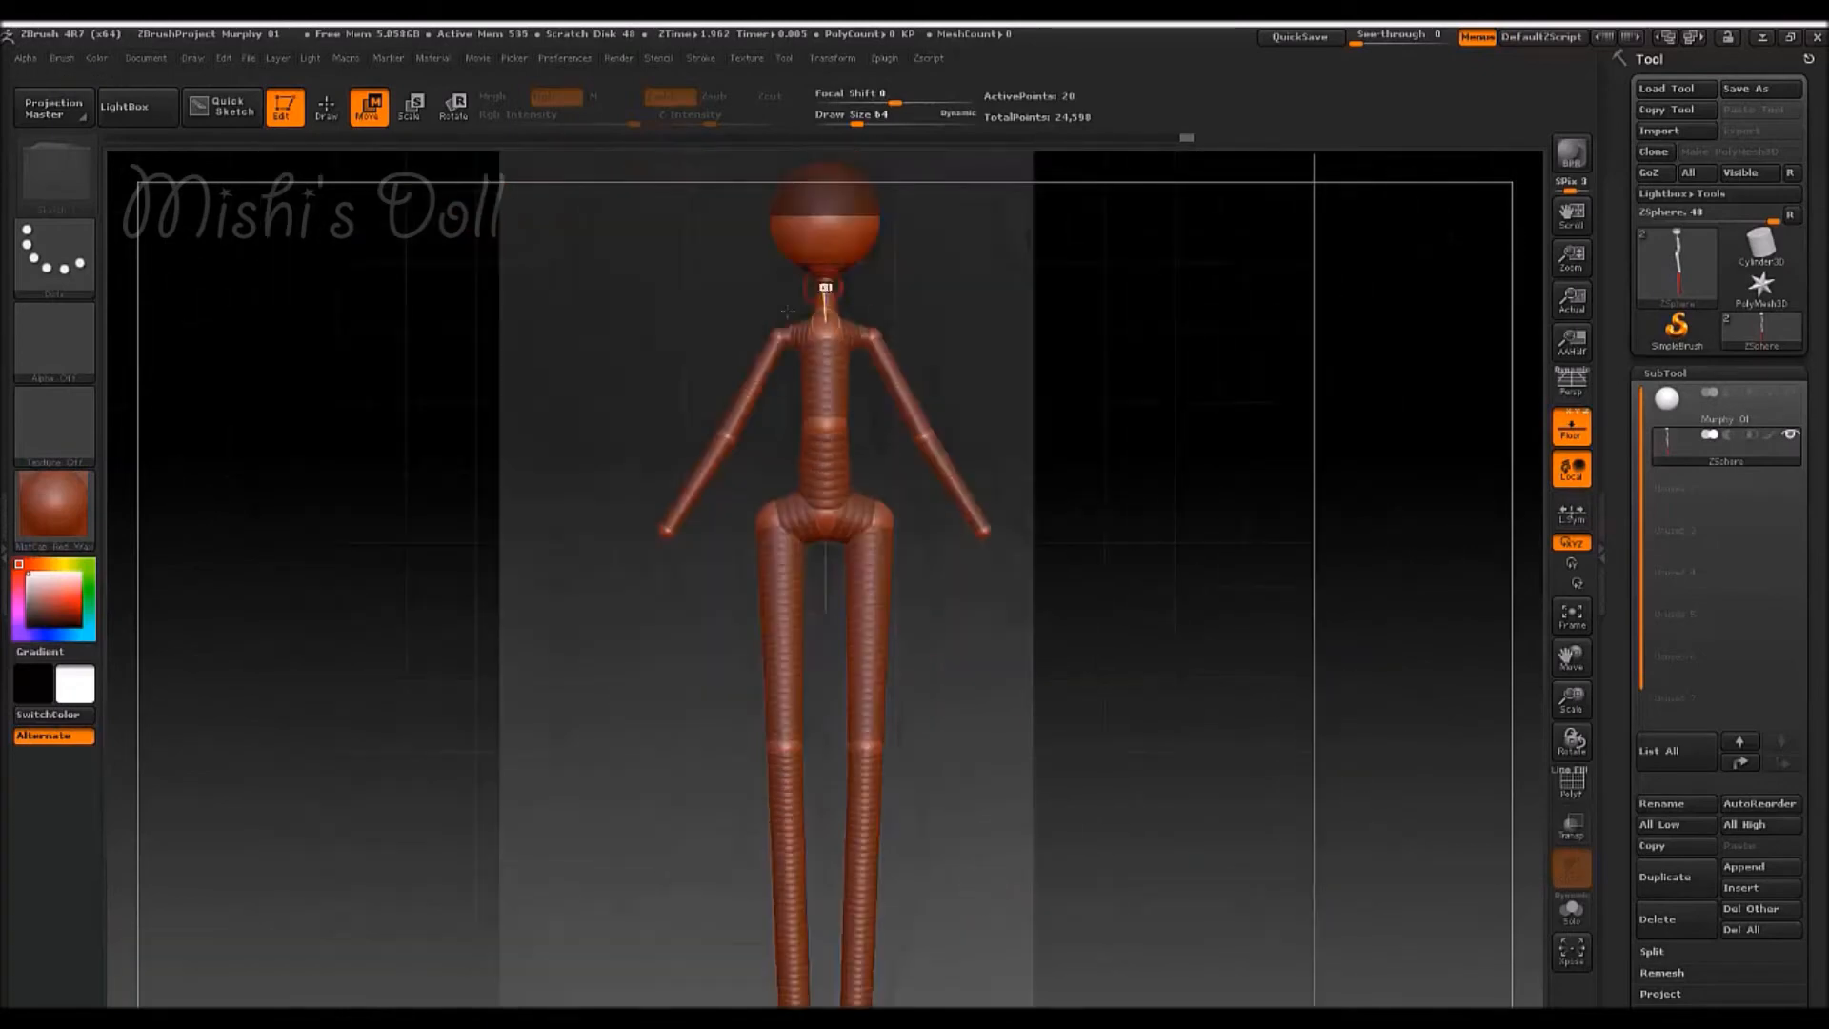
mouse_move(1051, 786)
left_mouse_down()
mouse_move(959, 772)
mouse_move(1033, 780)
left_mouse_up()
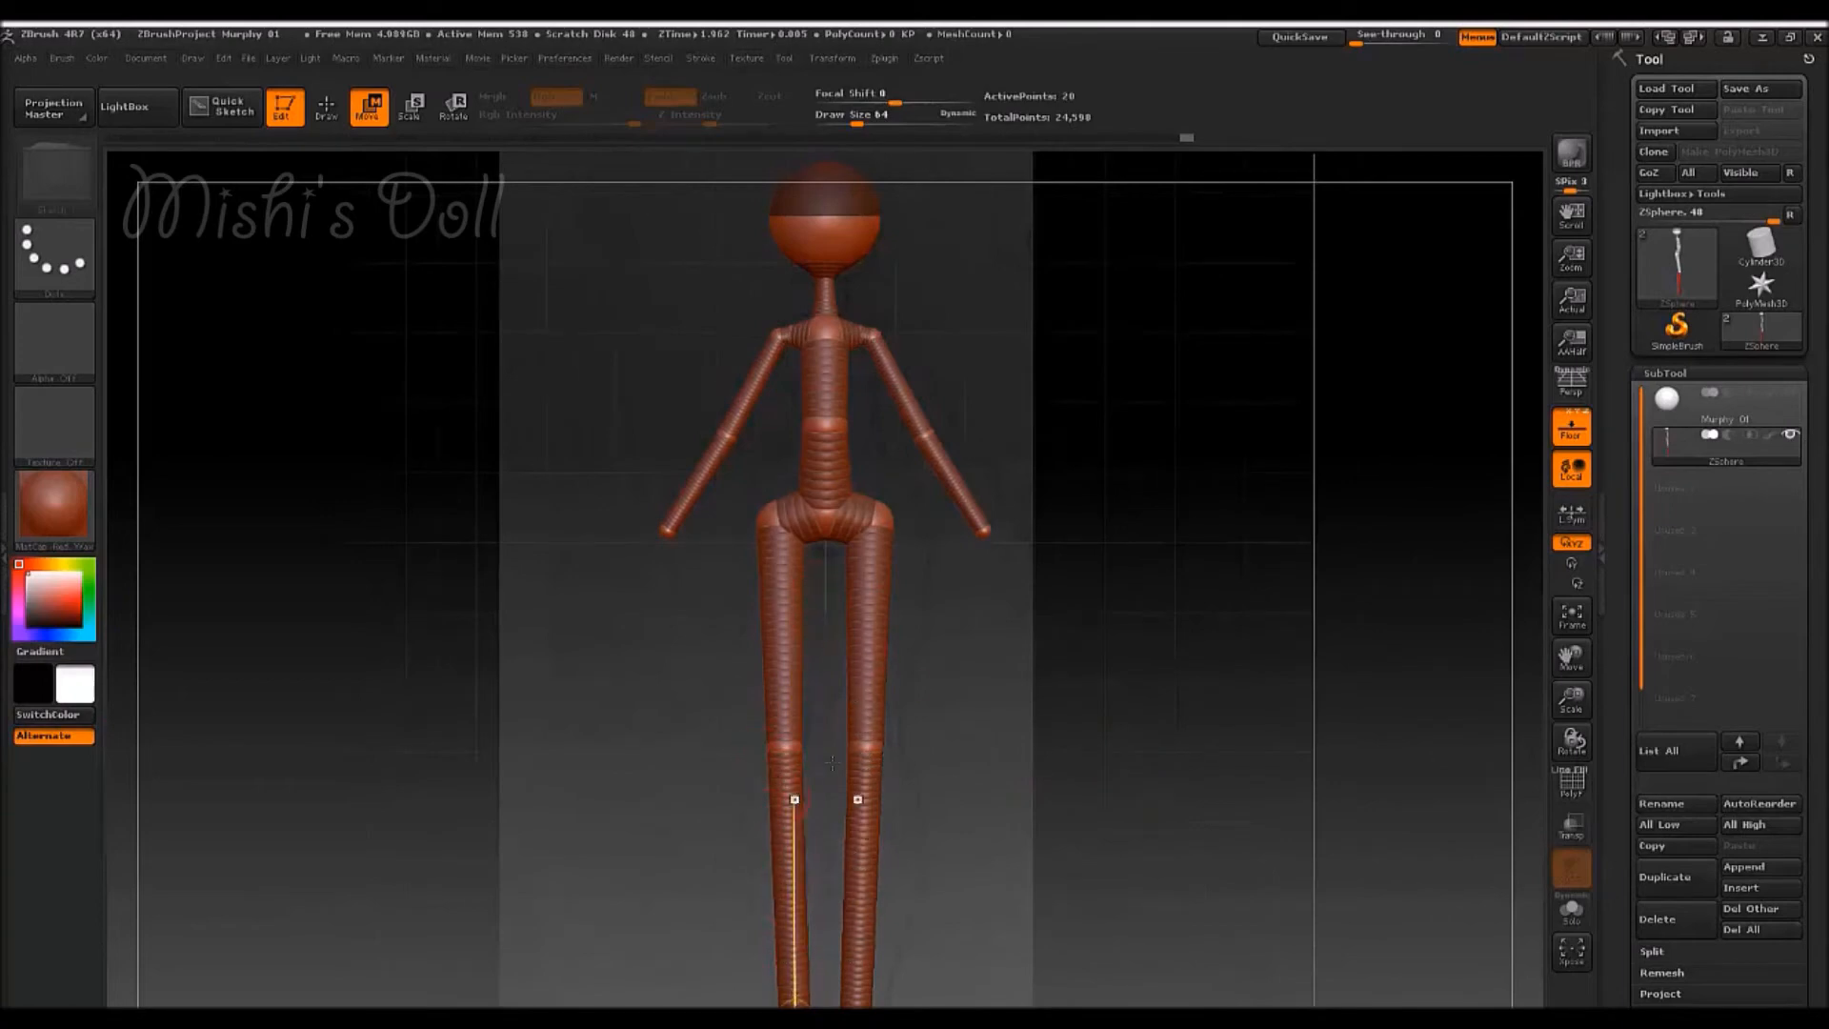
left_click_drag(942, 704, 982, 706)
scroll(907, 827, "down", 2)
scroll(824, 877, "up", 1)
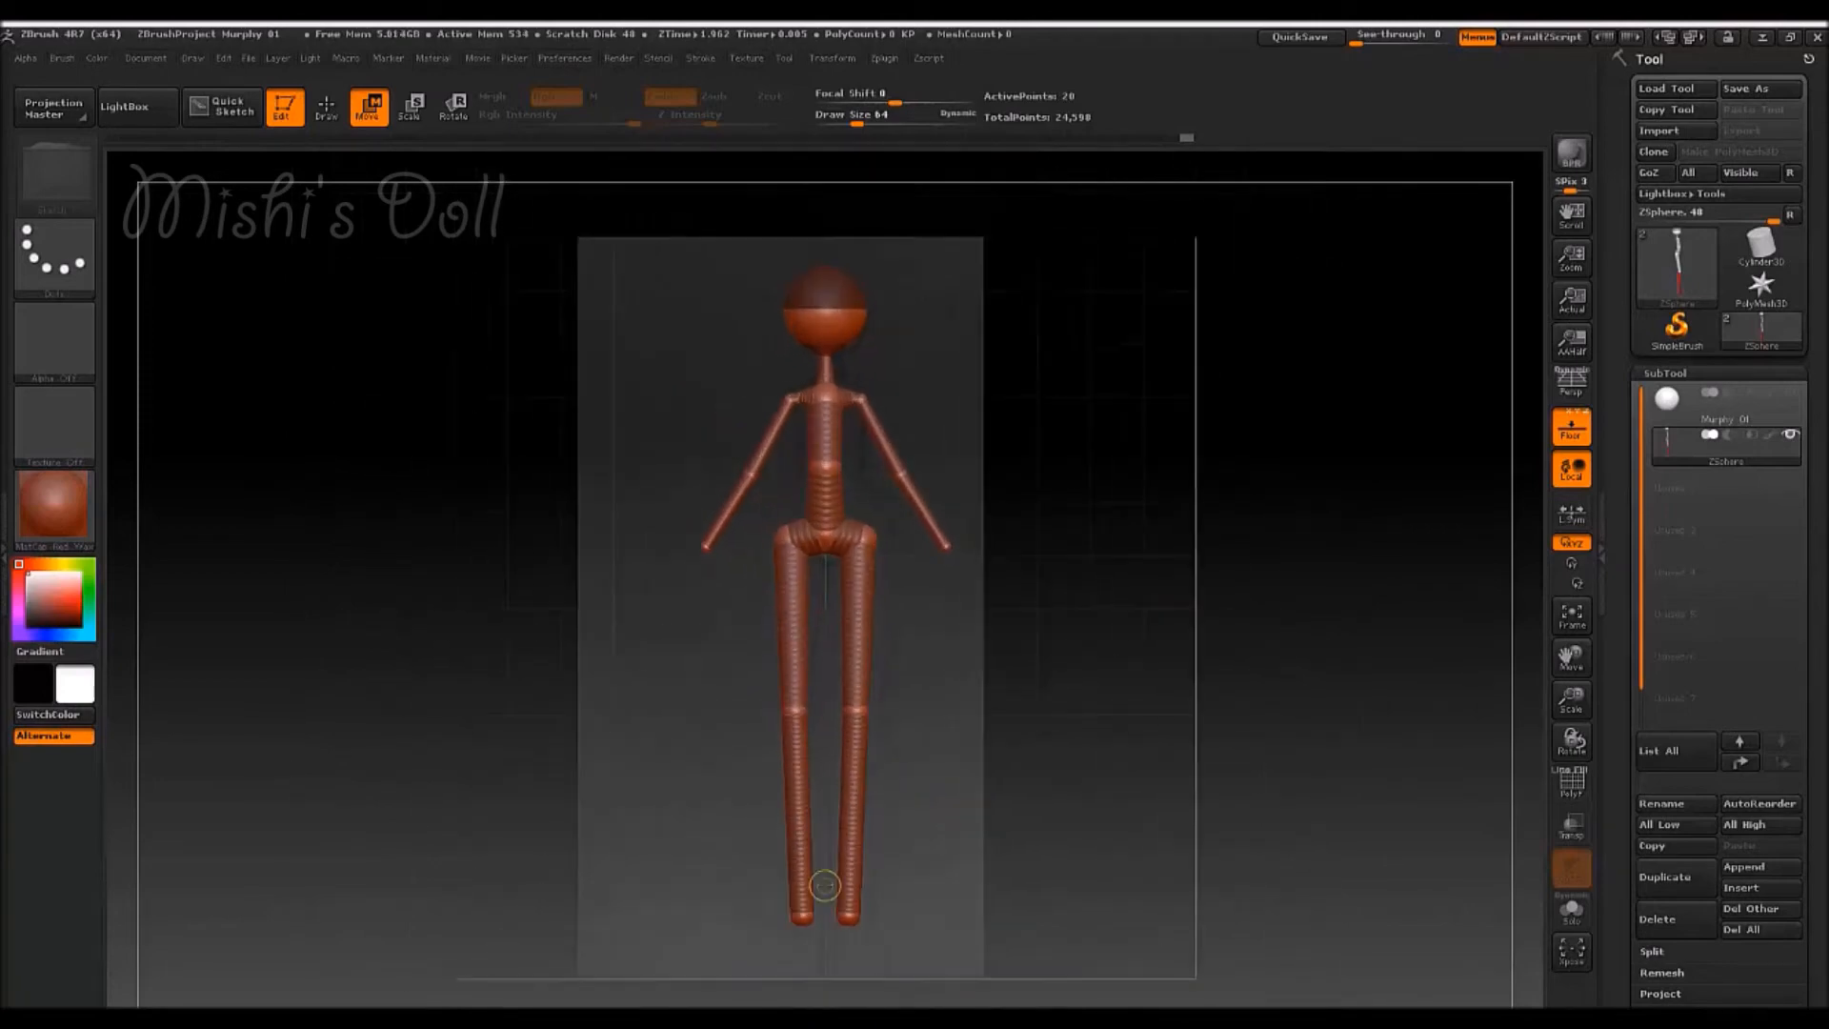
scroll(942, 917, "up", 4)
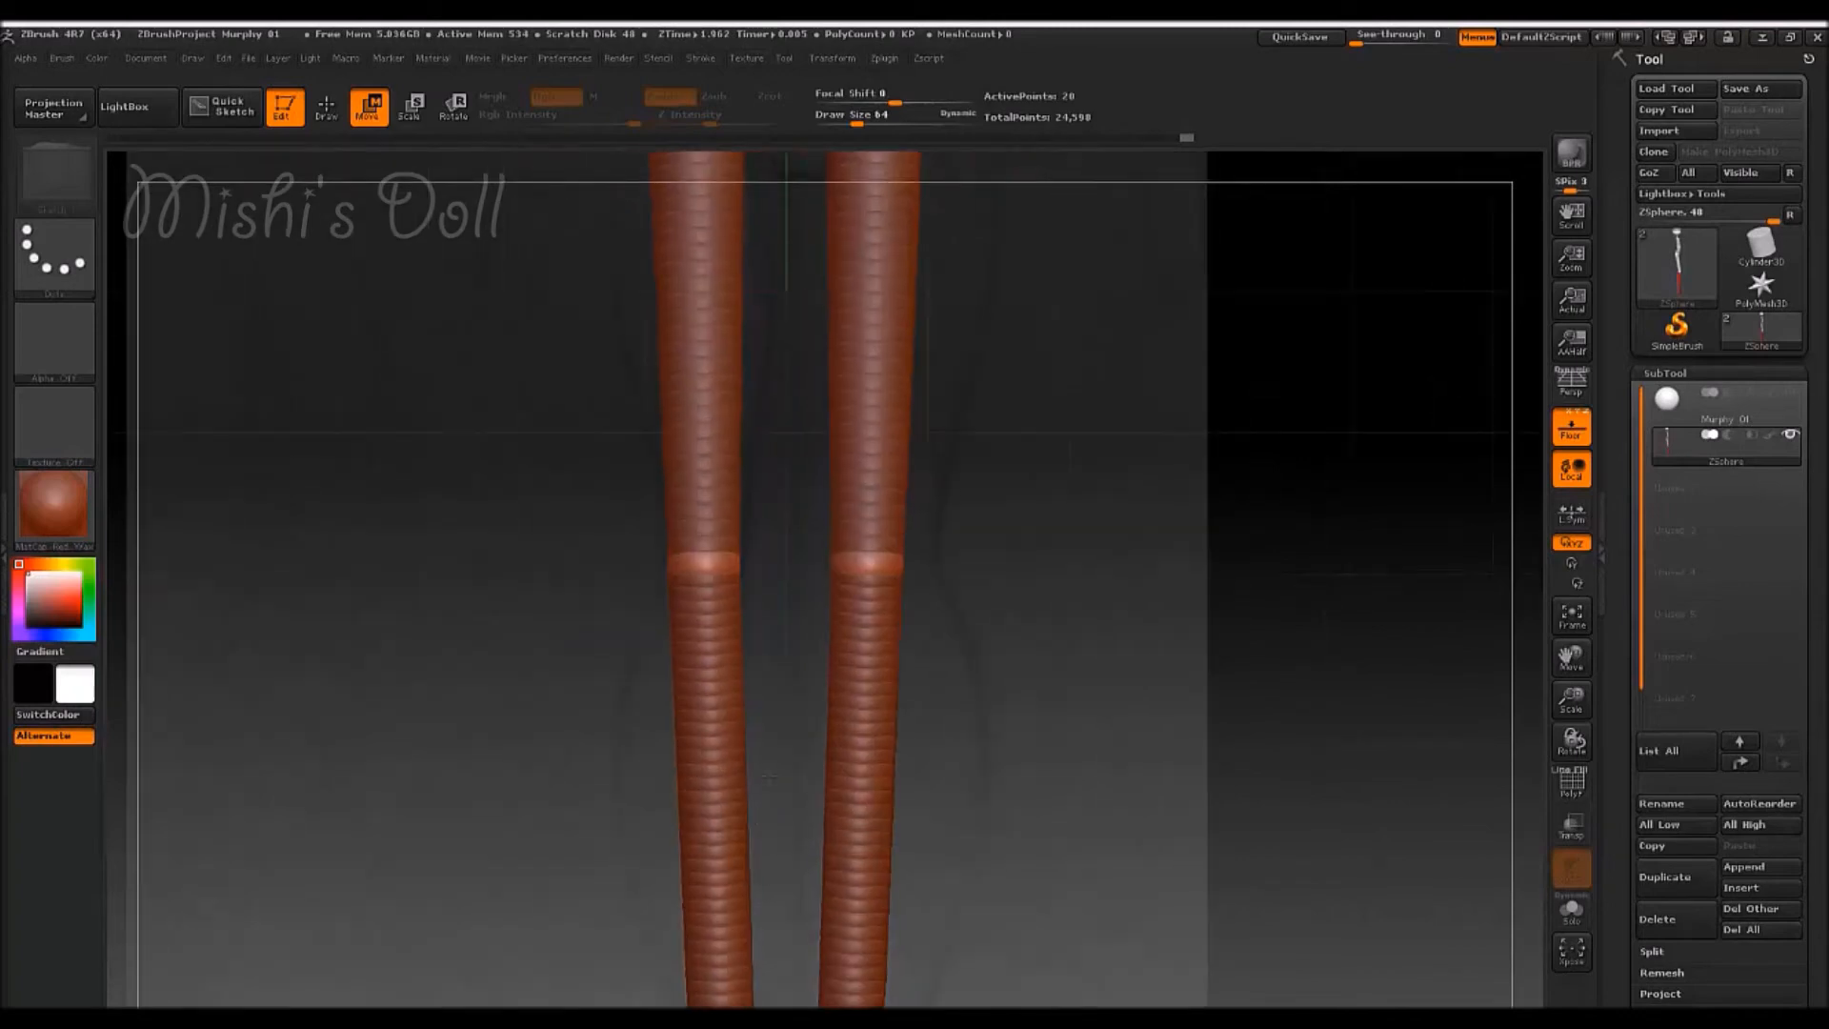
- Draw child ZSpheres on the ankles, pull them down to the heels, and lower the ankle joints slightly in side view
left_click_drag(1010, 853, 954, 367, "alt")
left_click_drag(943, 751, 929, 665, "alt")
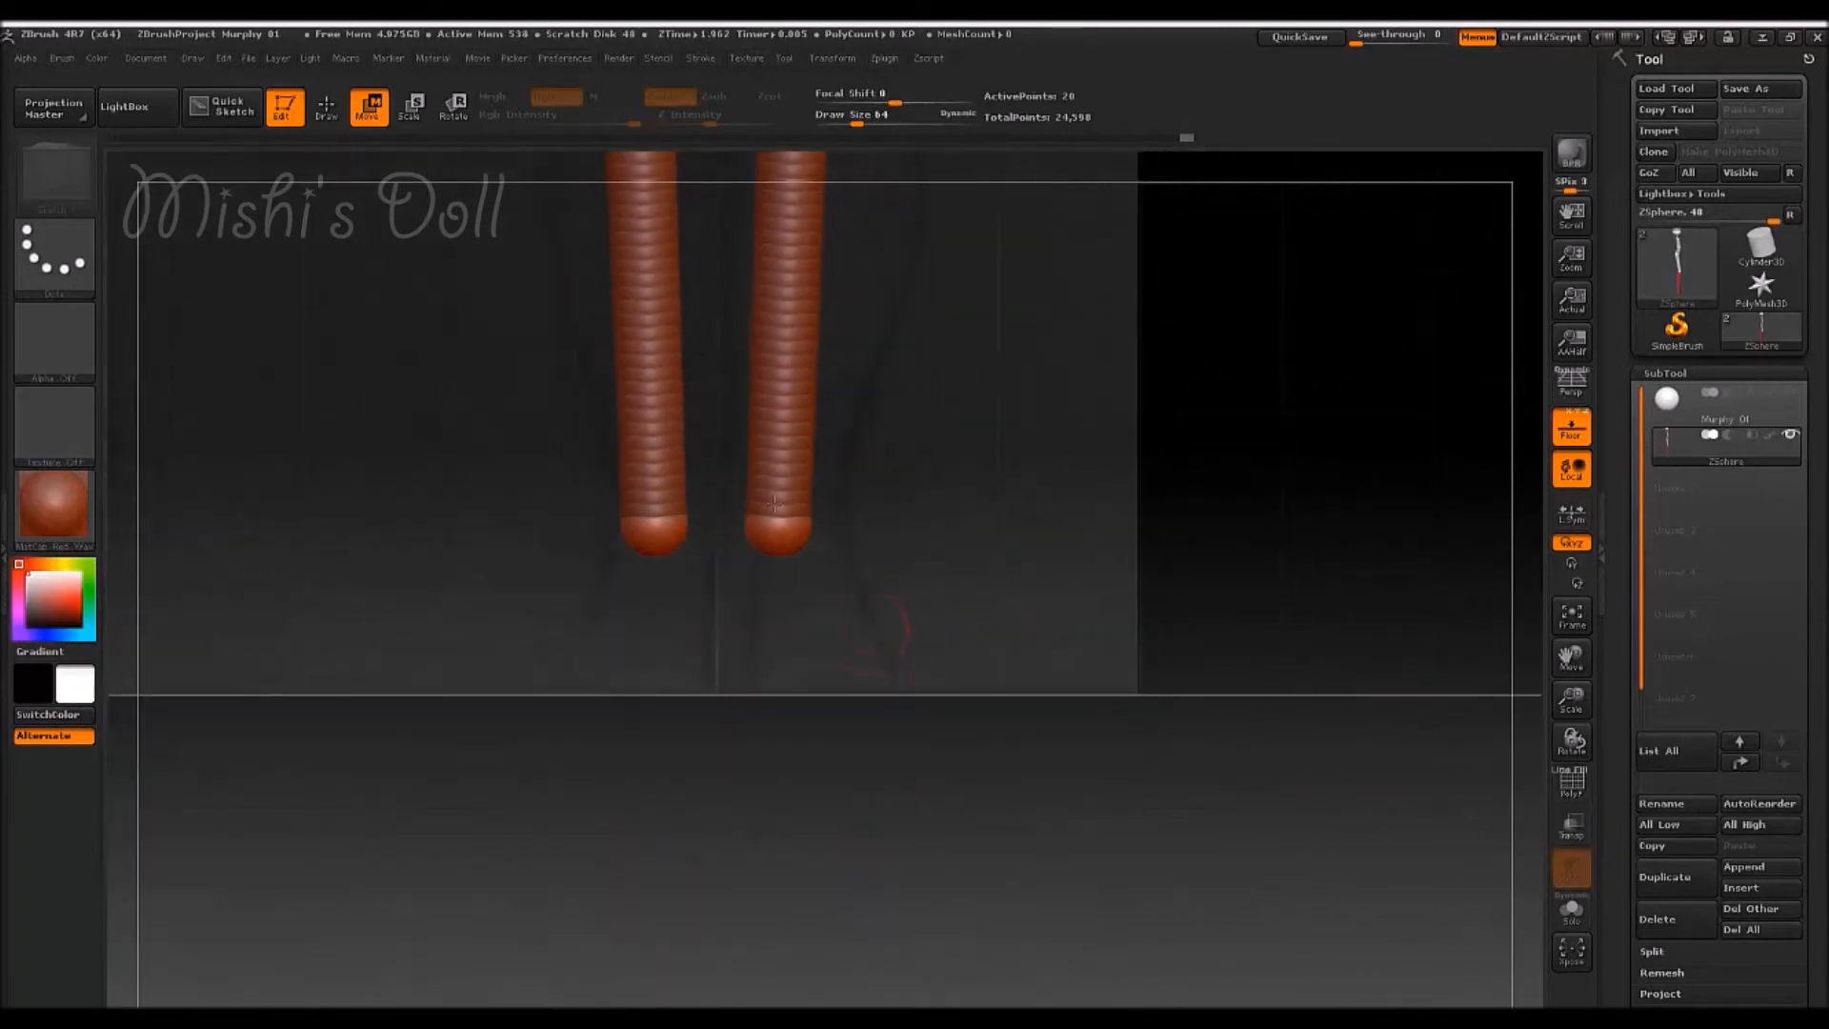
left_click(326, 110)
left_click_drag(641, 553, 641, 588)
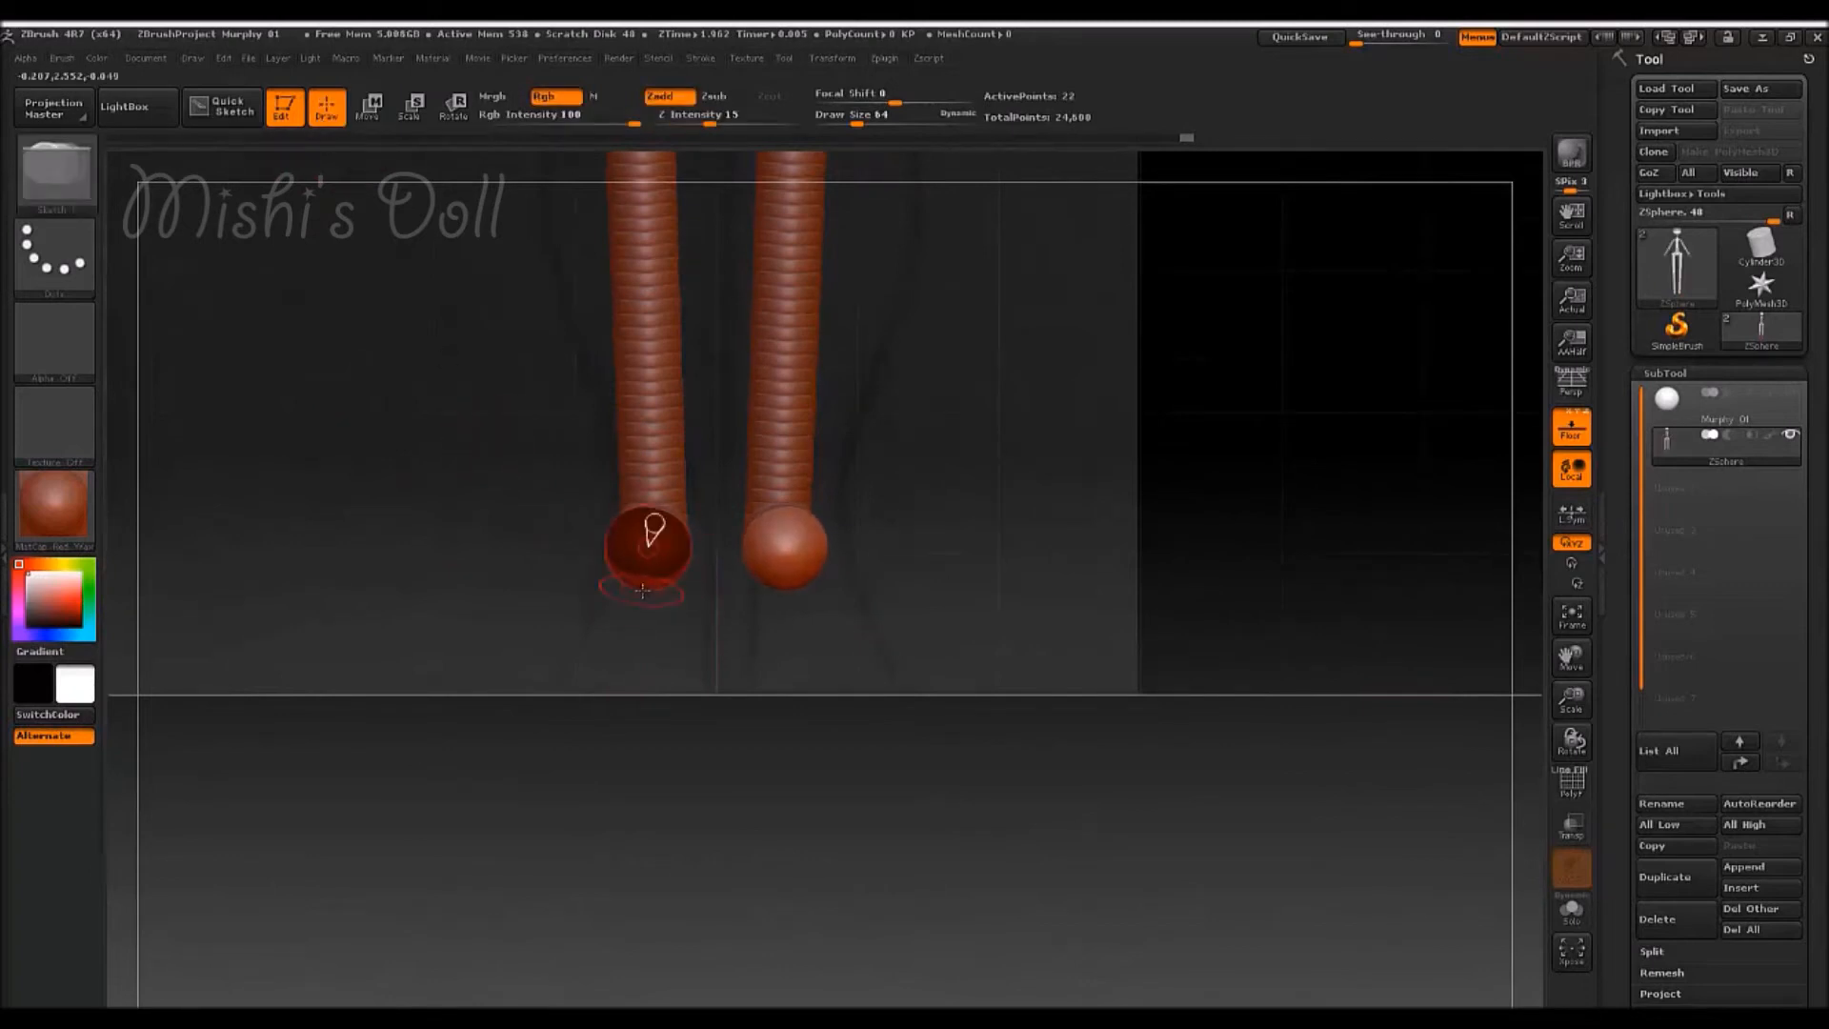
left_click(371, 114)
left_click_drag(258, 433, 467, 500)
left_click_drag(1082, 391, 673, 653)
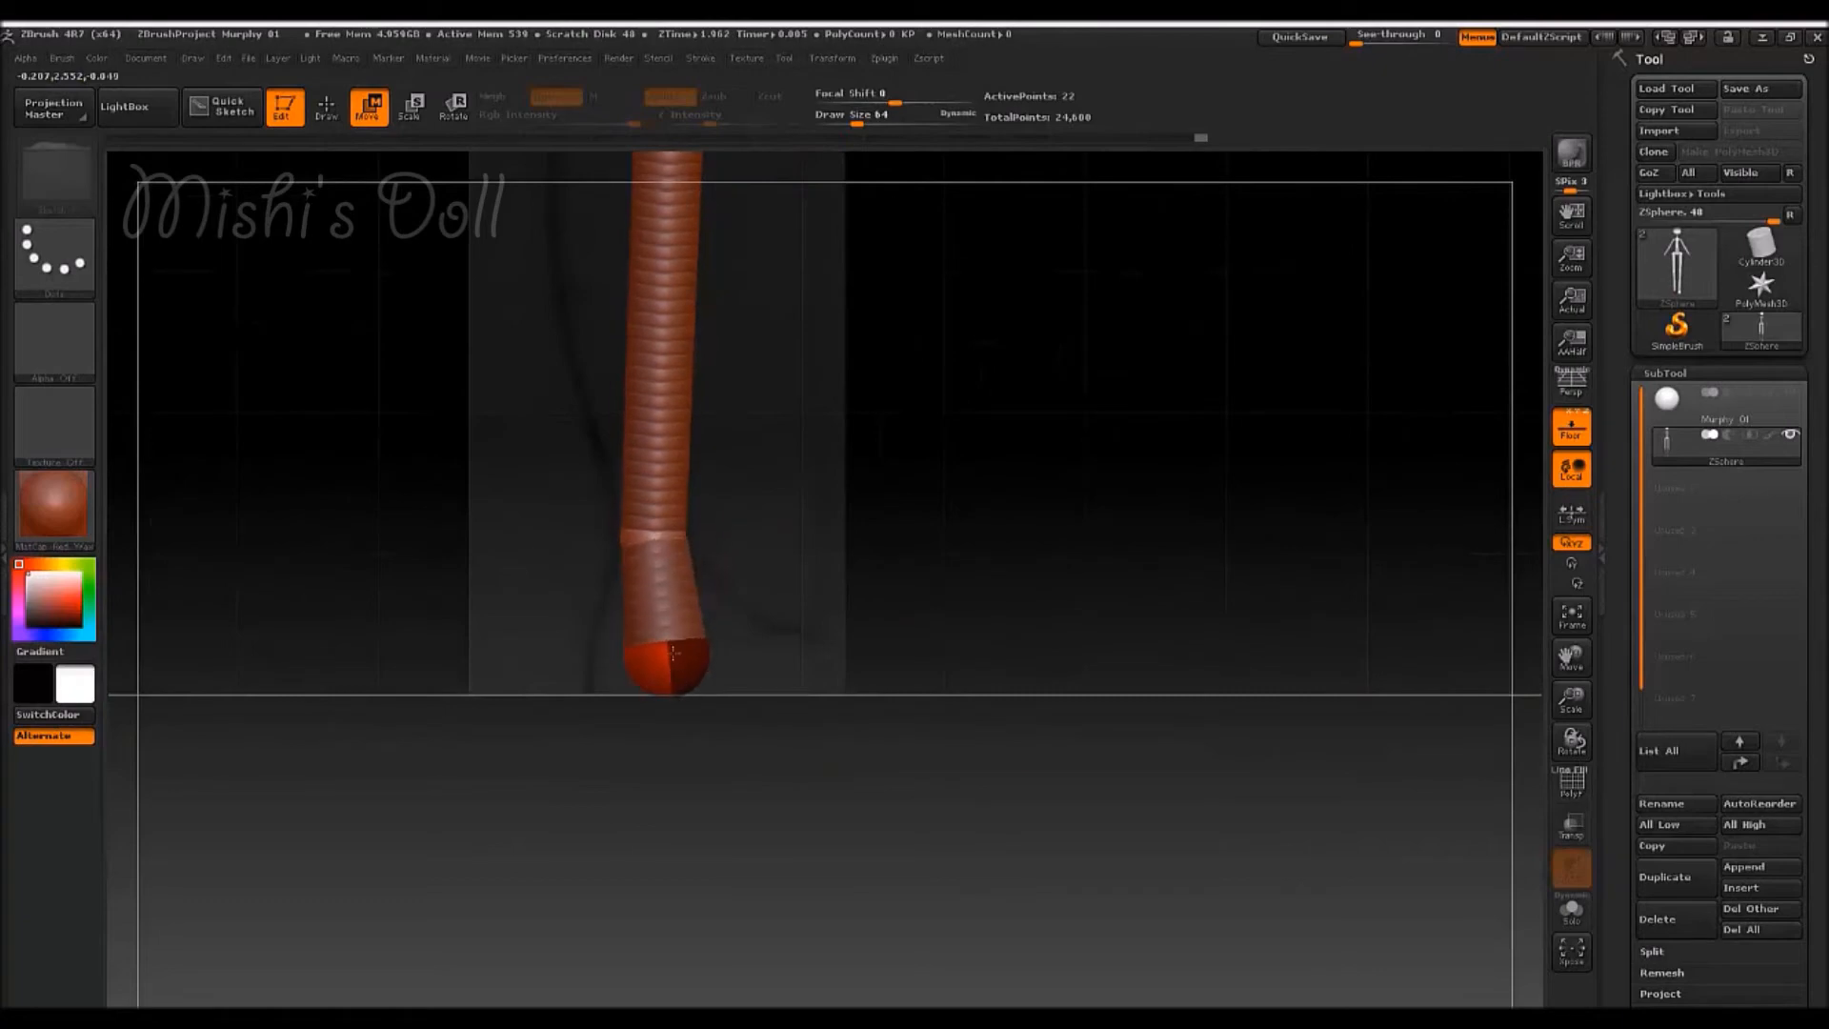
left_click_drag(631, 540, 630, 556)
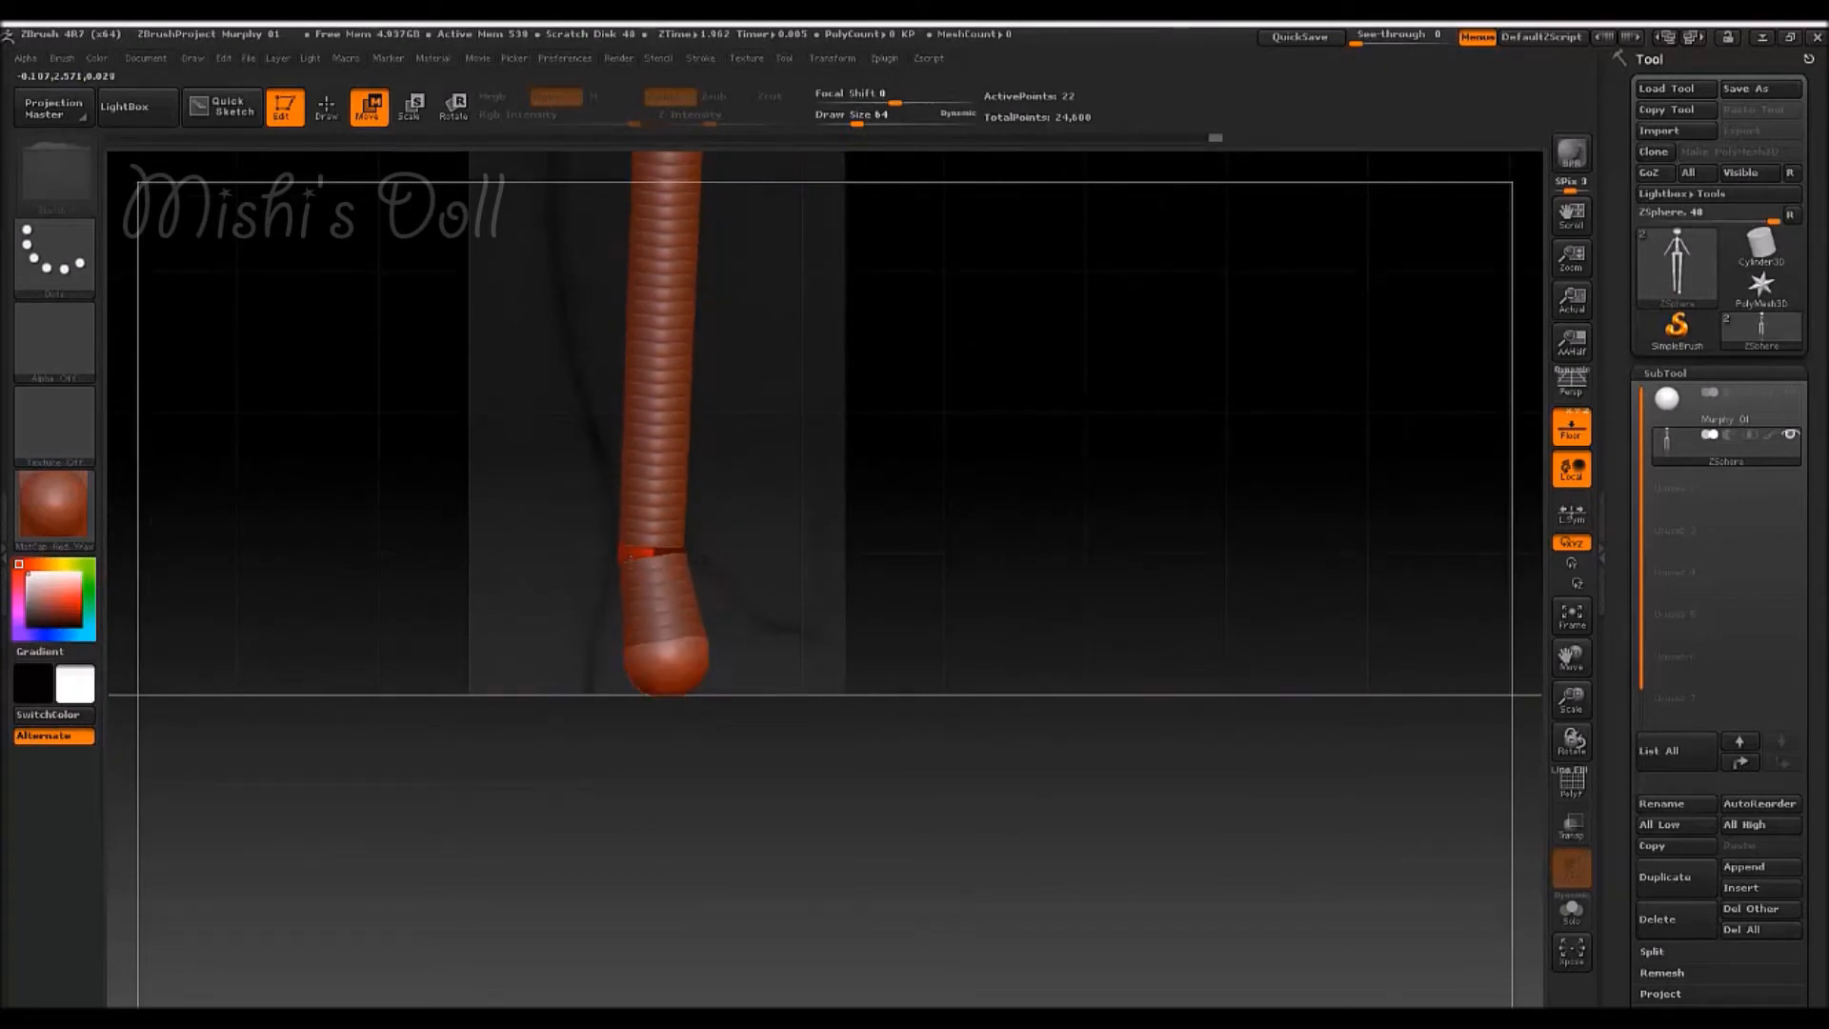
- Draw child ZSpheres on the front of the heels and pull them forward to form the feet
left_click(326, 105)
left_click_drag(696, 672, 732, 673)
left_click_drag(899, 641, 1072, 637)
key("w")
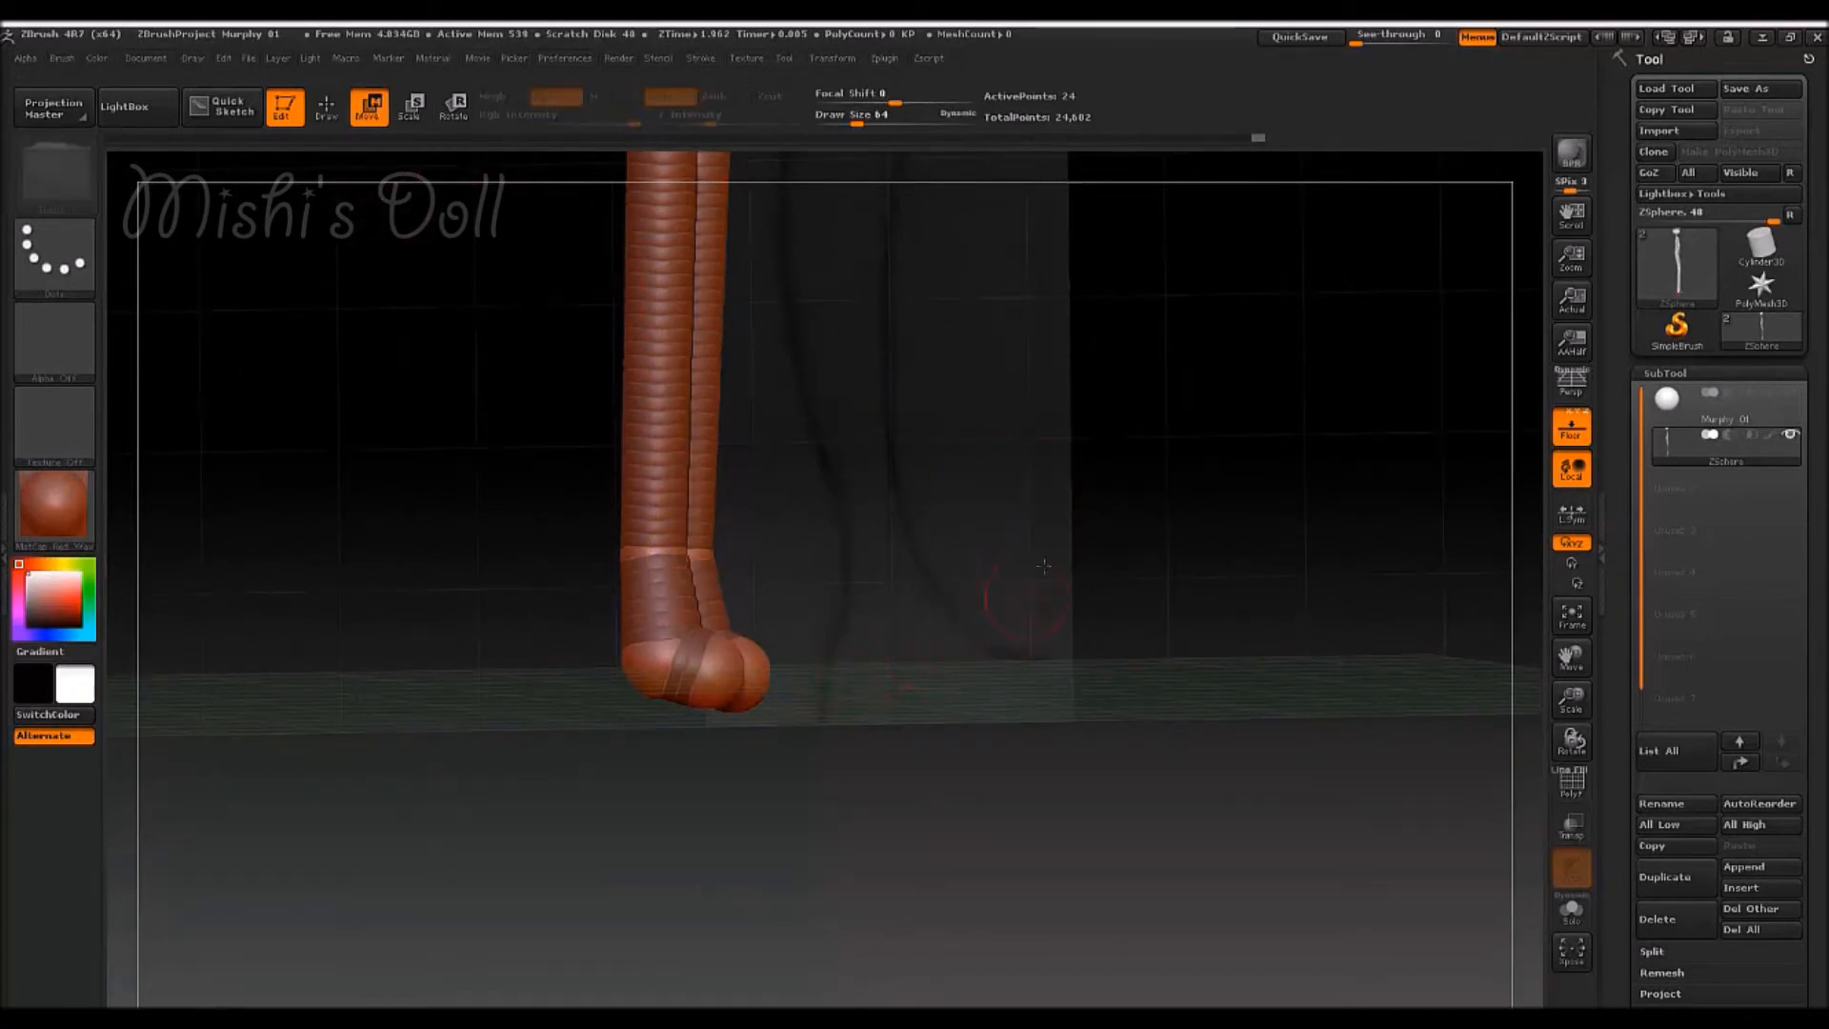
left_click_drag(1040, 581, 1021, 567, "shift")
left_click_drag(736, 666, 815, 657)
left_click_drag(1125, 534, 953, 659)
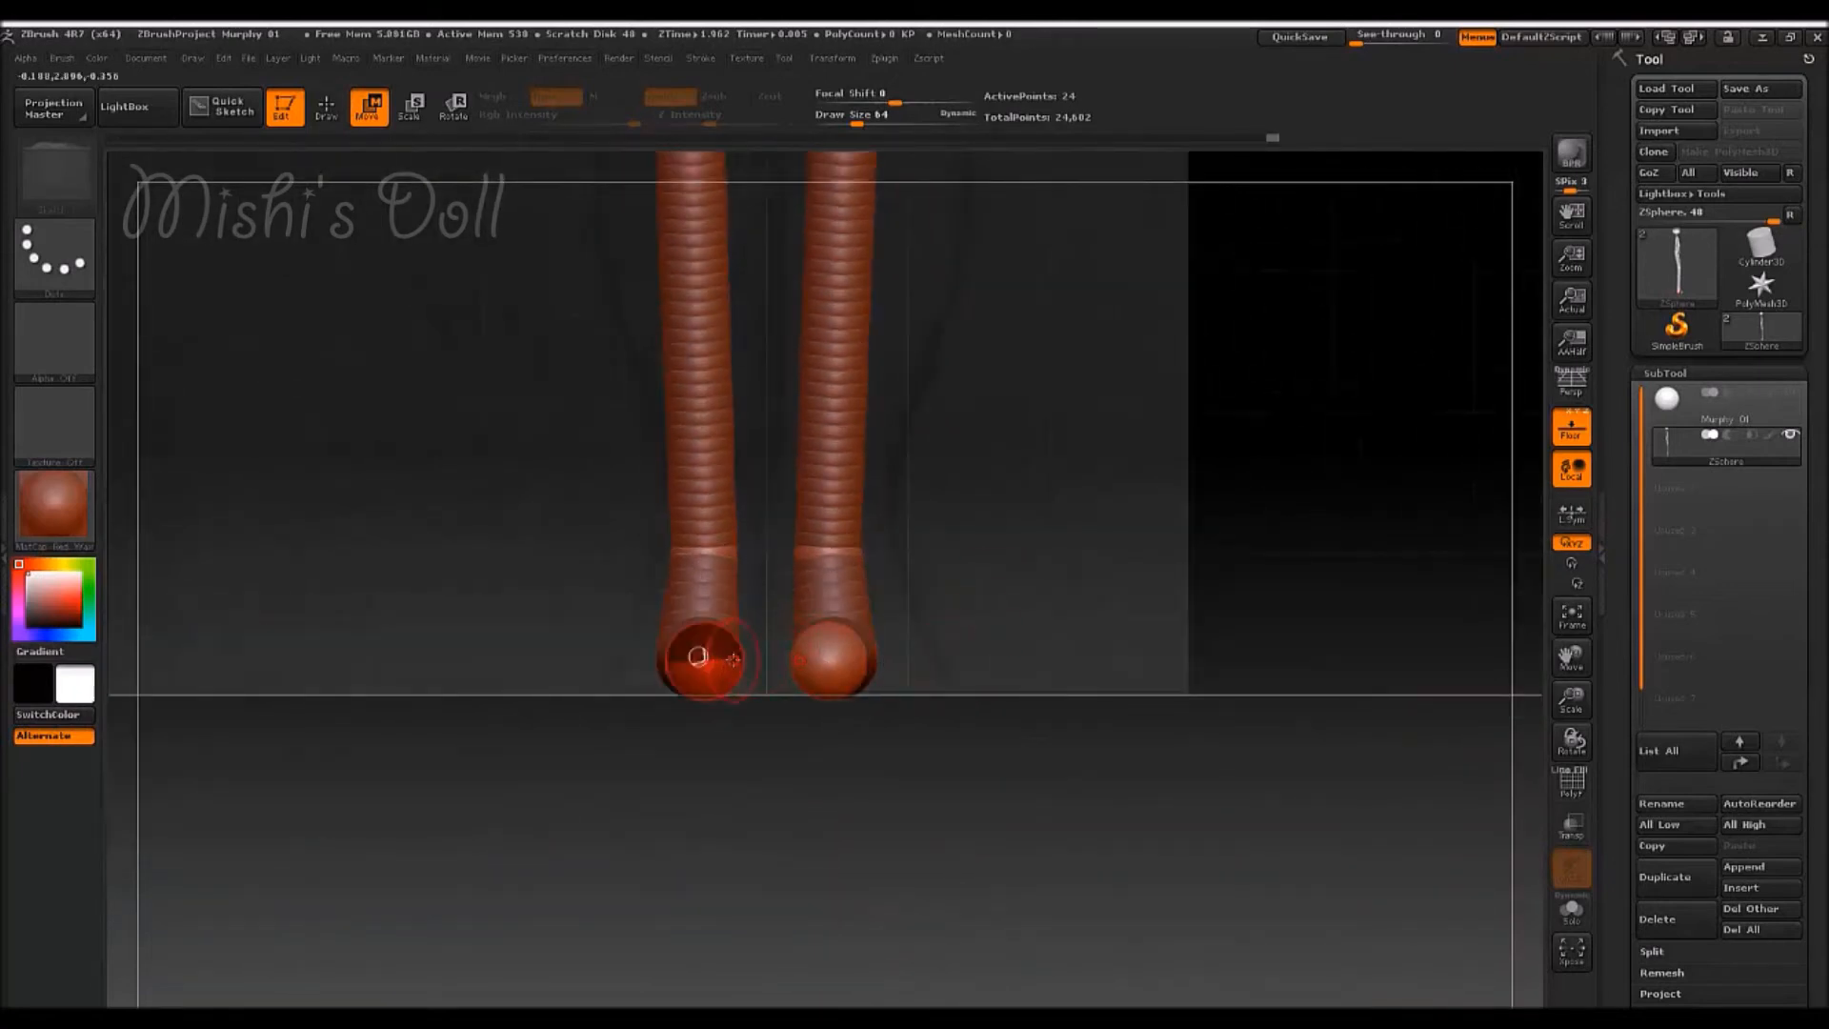
- Enlarge the toe ZSpheres and move them outward so the feet point slightly apart
left_click(411, 107)
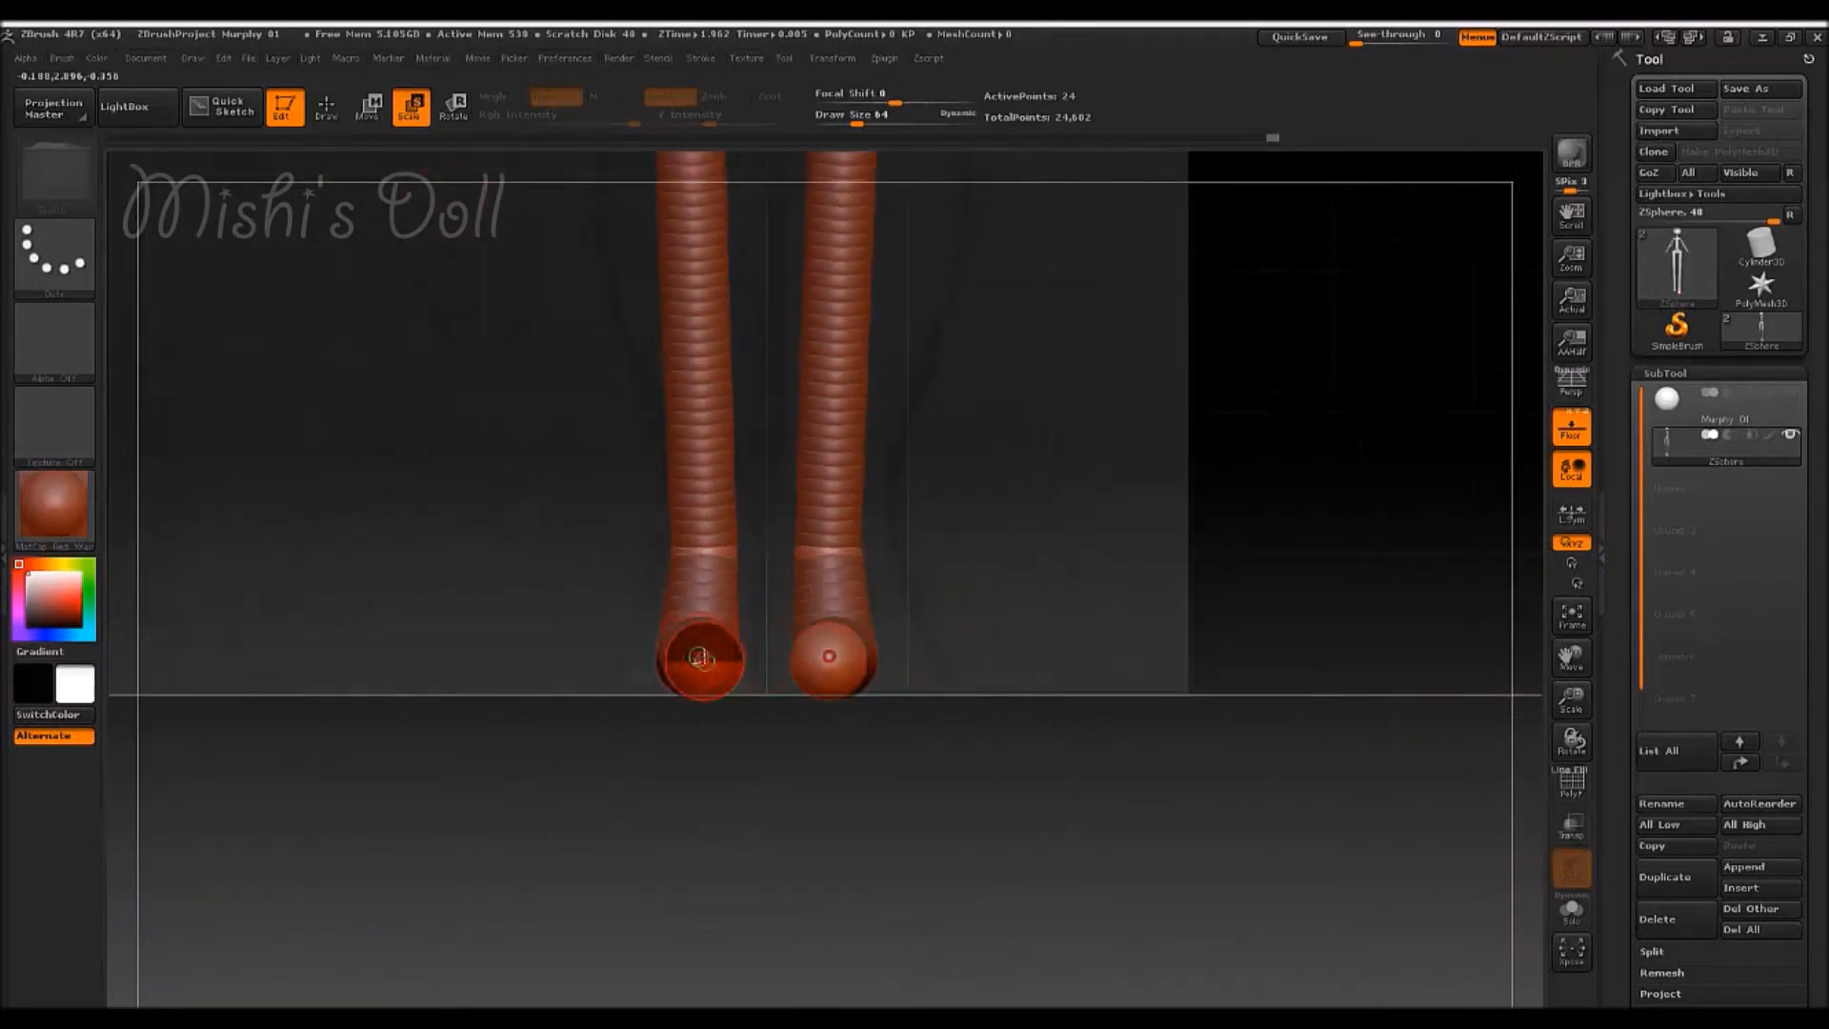
left_click_drag(1167, 367, 1100, 562)
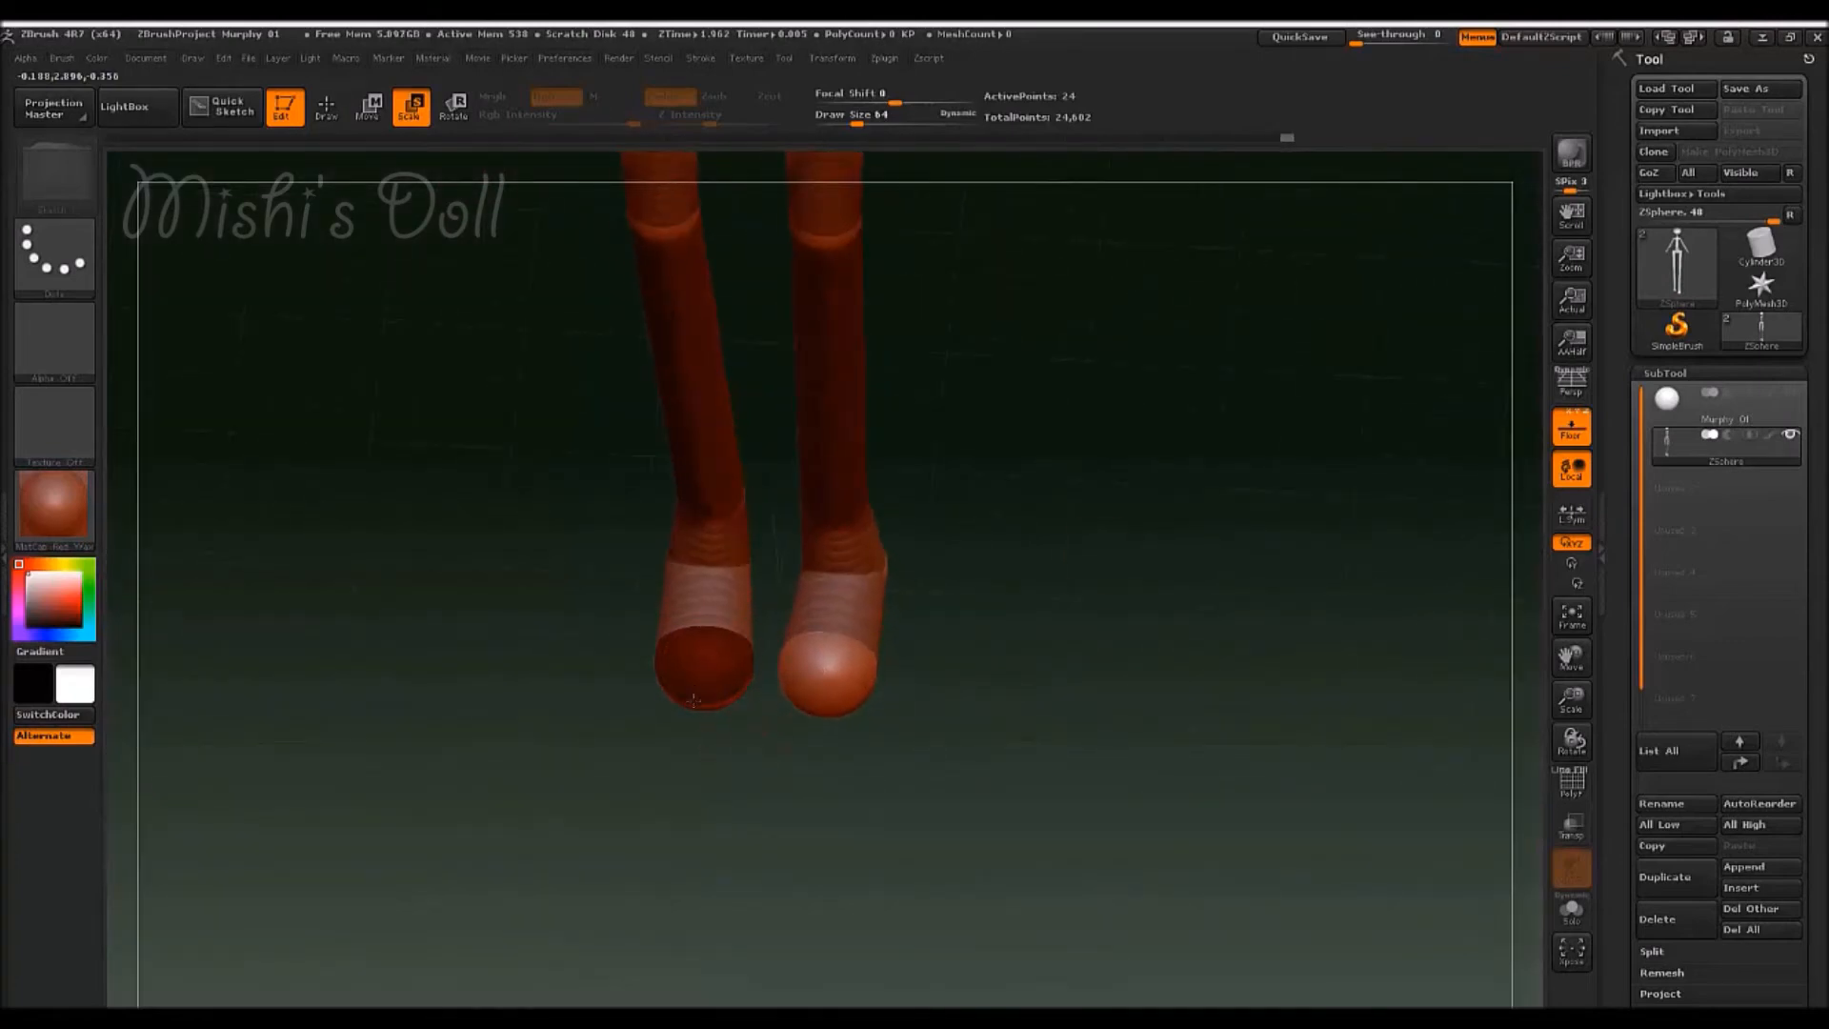
mouse_move(691, 712)
left_mouse_down()
mouse_move(678, 671)
mouse_move(659, 679)
left_mouse_up()
left_click(369, 107)
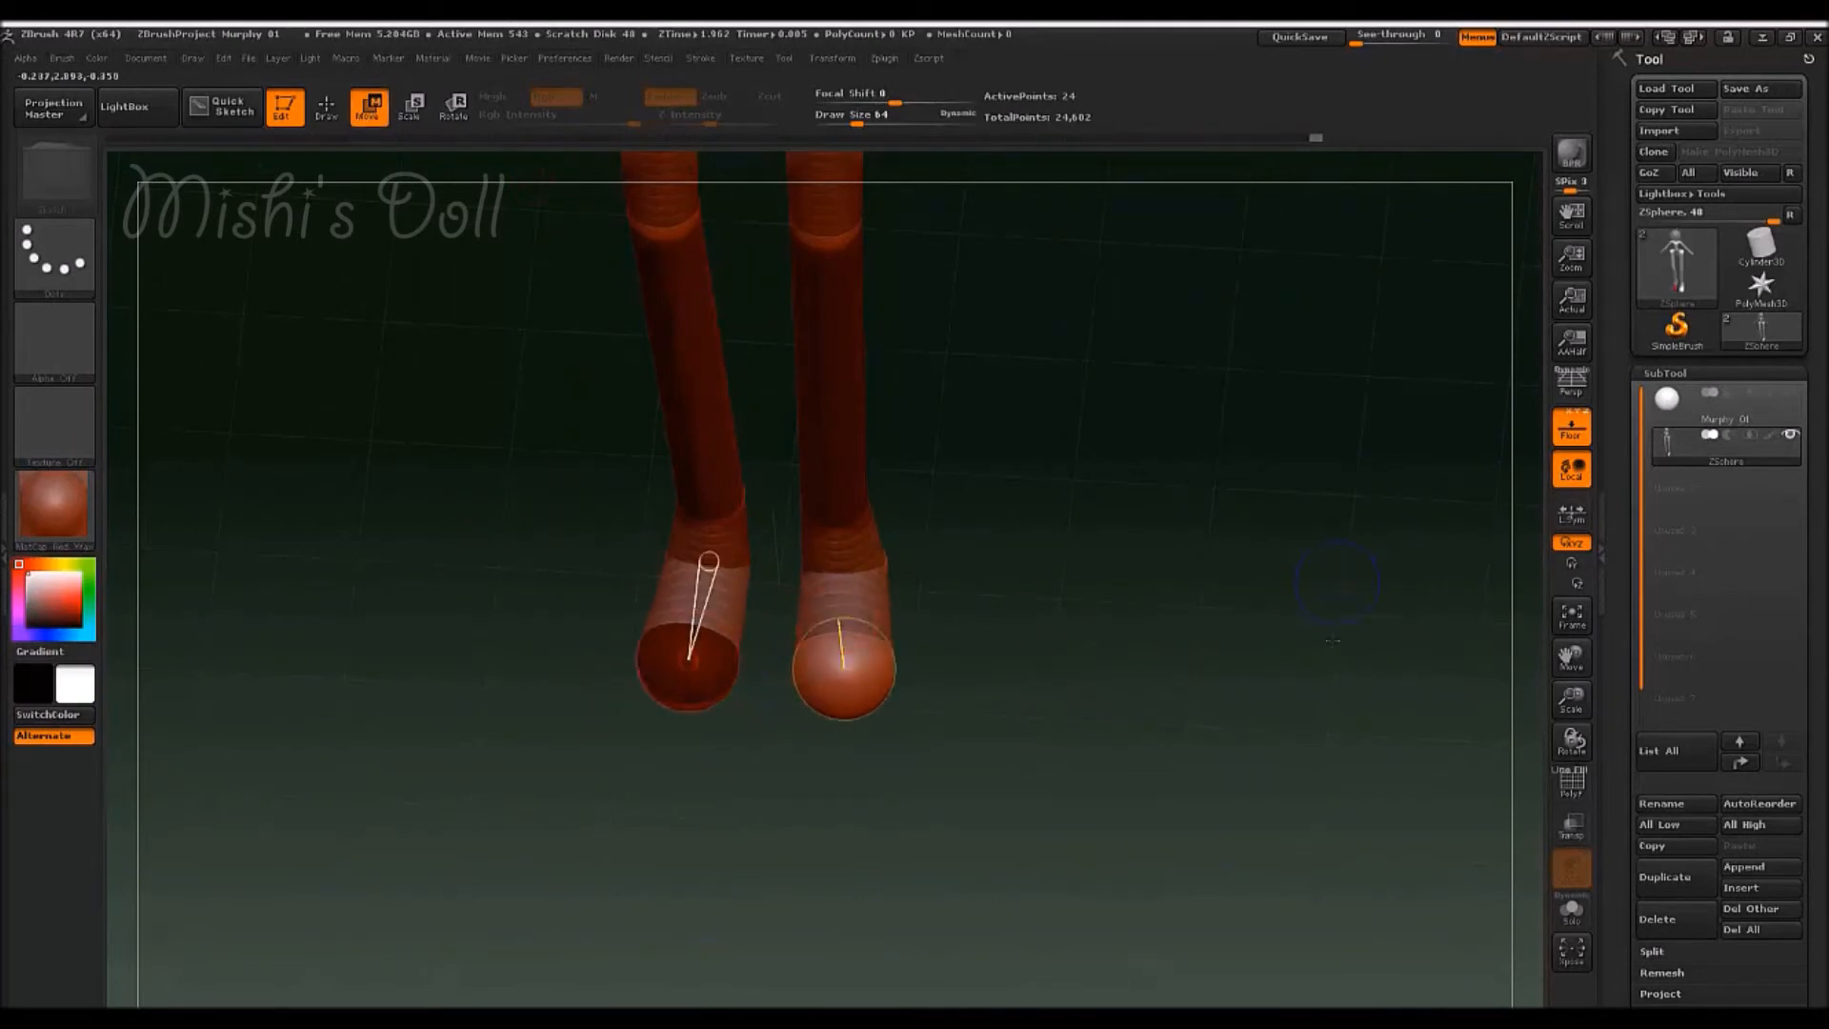
left_click_drag(1177, 648, 1188, 713, "shift")
left_click_drag(1051, 712, 1109, 581)
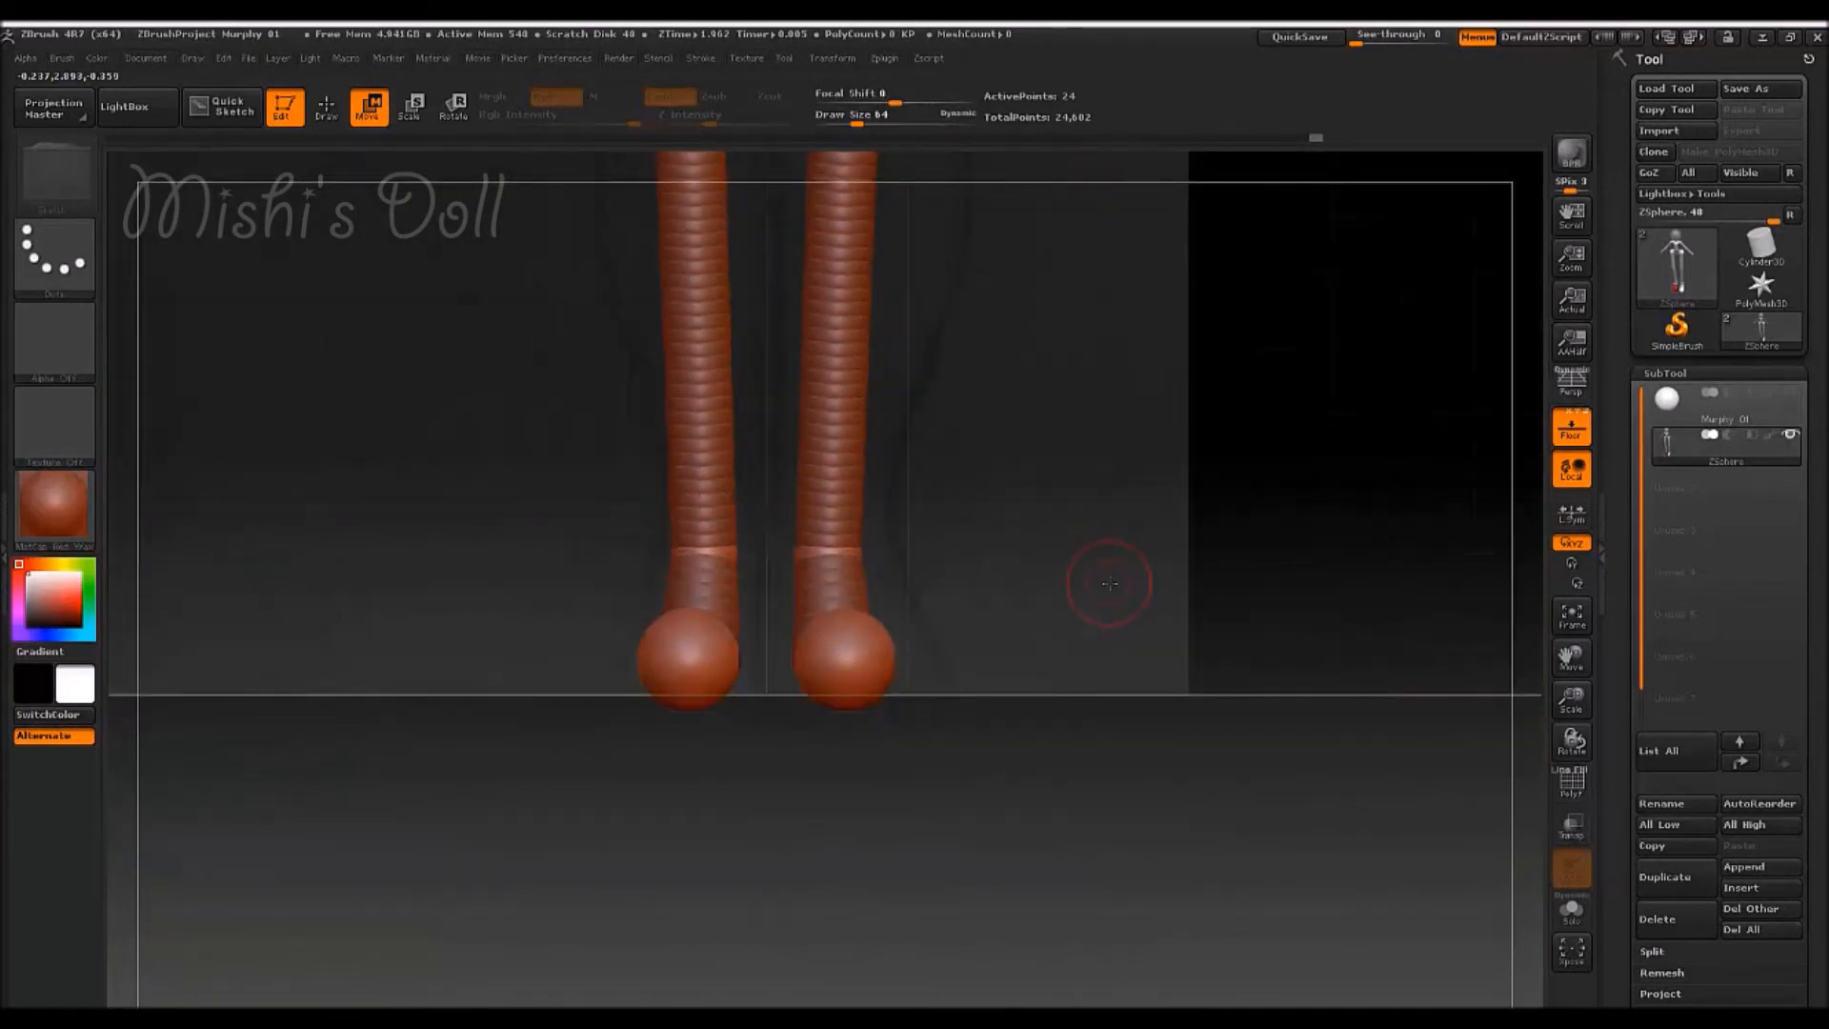
- Try to draw child ZSpheres on the wrists and move them into place for the hands
key("f")
right_click_drag(680, 498, 693, 570, "ctrl")
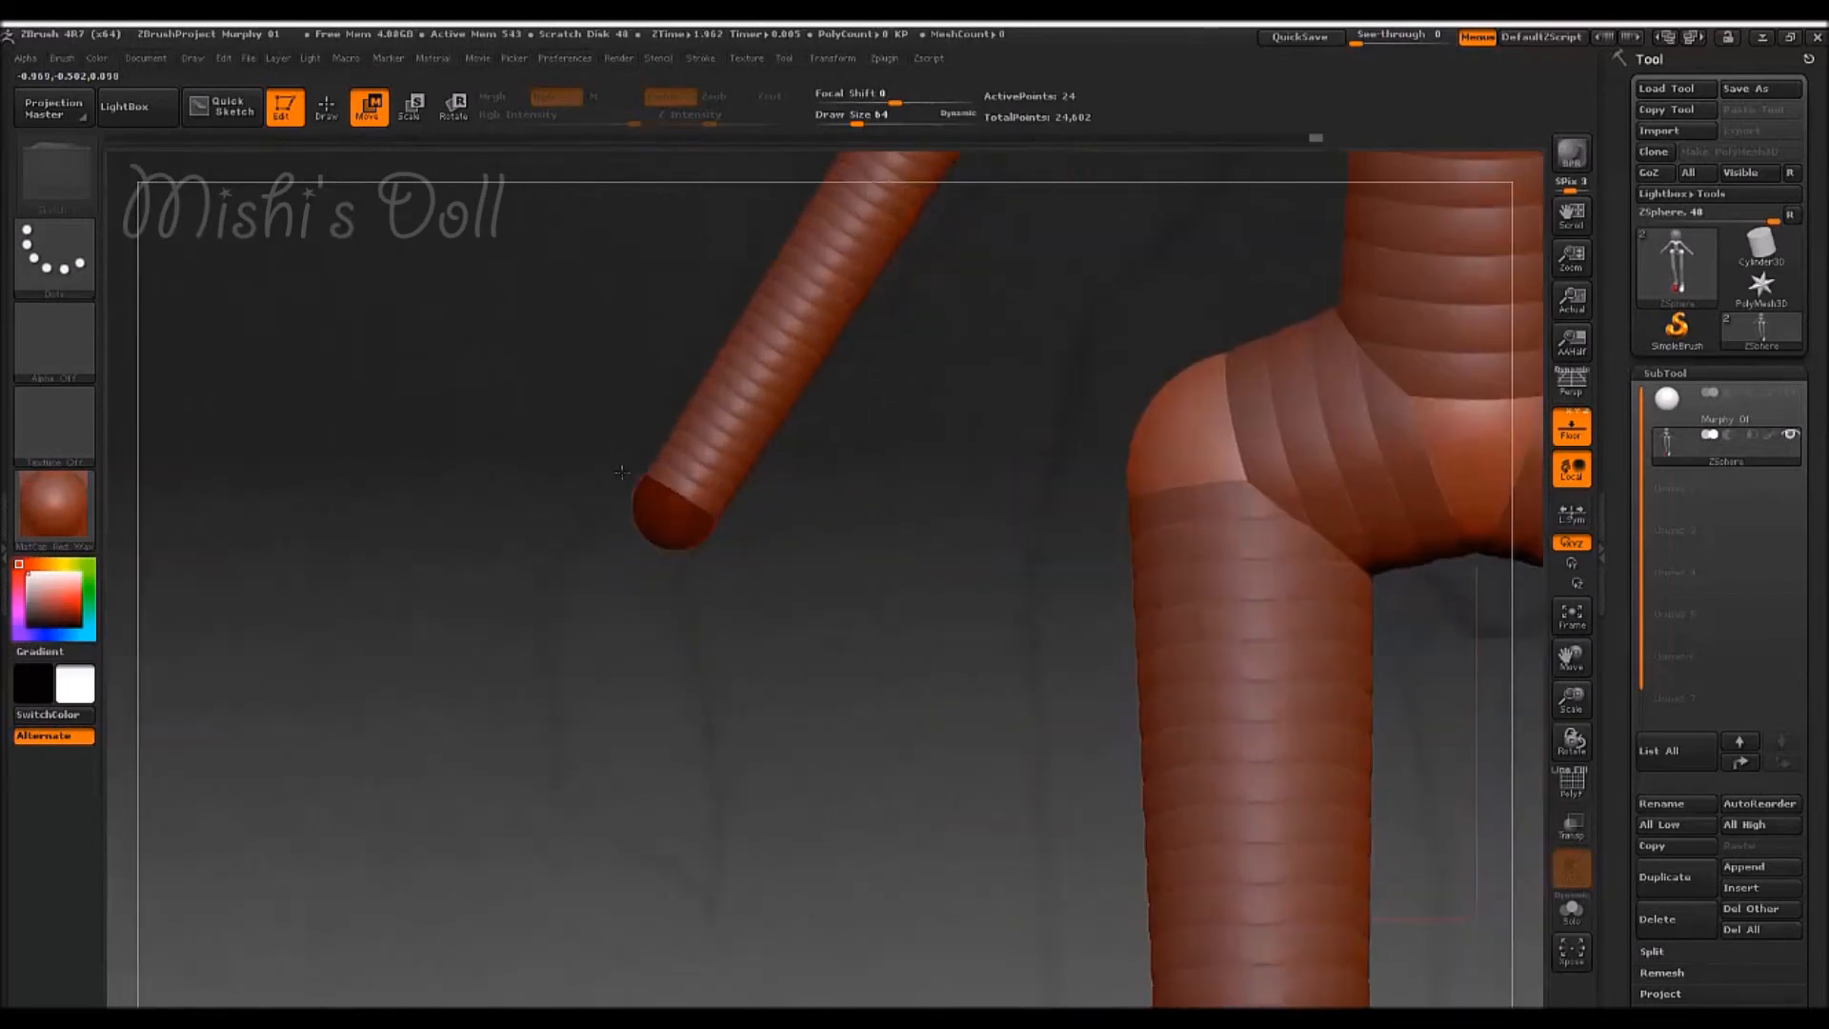
left_click(327, 108)
left_click_drag(654, 526, 647, 629)
left_click(370, 110)
right_click_drag(519, 578, 612, 576)
left_click_drag(653, 572, 625, 654)
right_click_drag(558, 629, 724, 590)
key("ctrl+z")
key("ctrl+z")
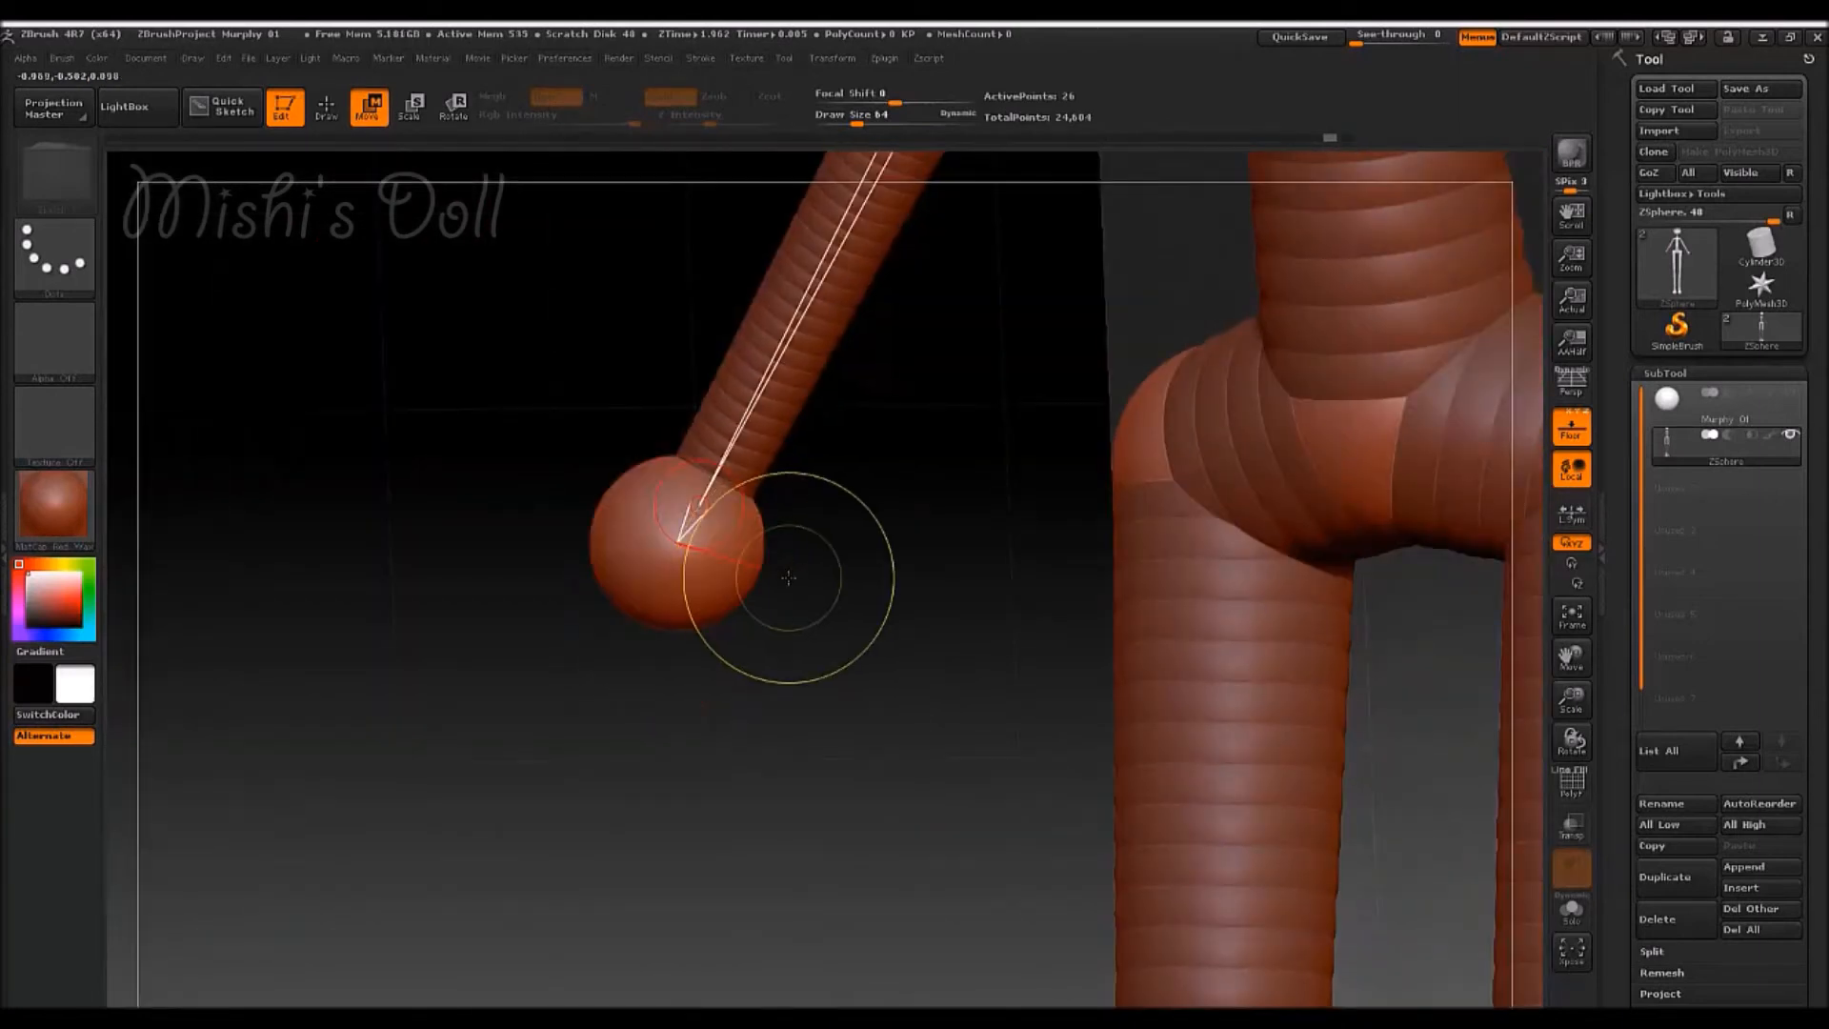
left_click(327, 107)
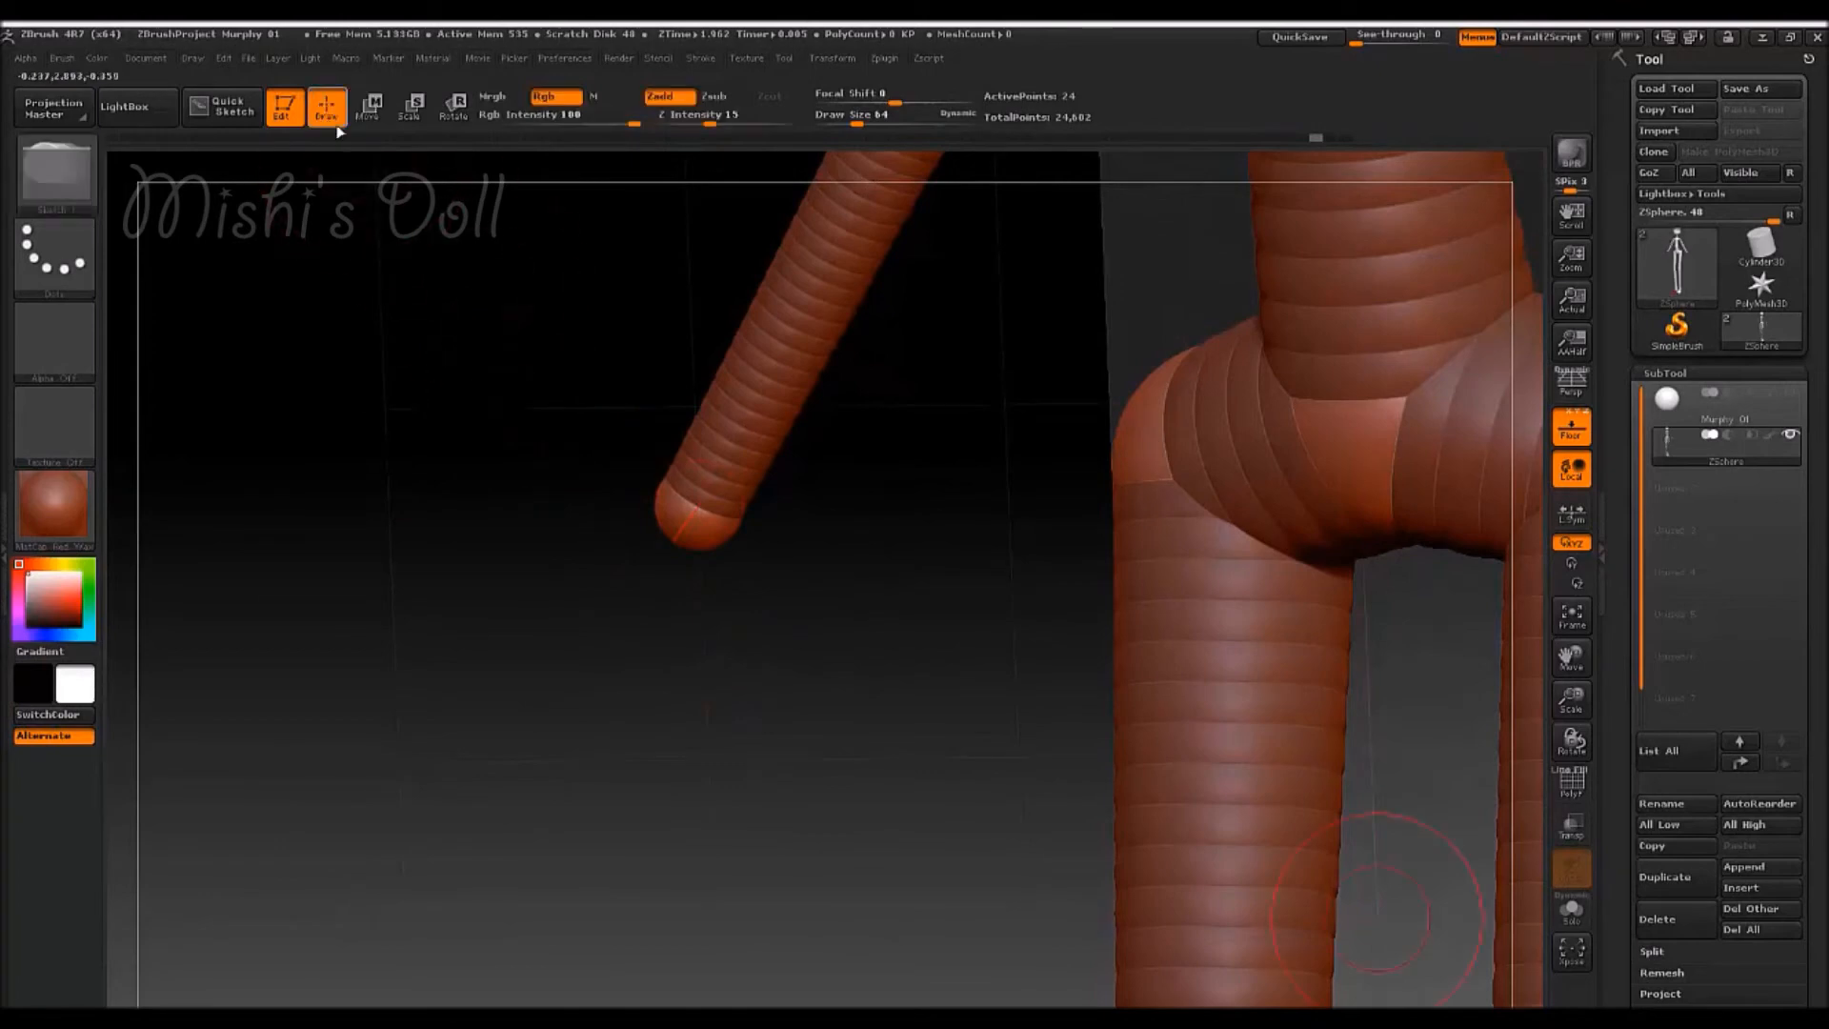
- Draw child ZSpheres on the wrists, pull them straight down to form the hands, and adjust the wrist joint positions
mouse_move(690, 536)
left_mouse_down()
mouse_move(685, 584)
mouse_move(851, 584)
left_mouse_up()
key("w")
left_click_drag(1013, 633, 1148, 629)
left_click_drag(704, 556, 650, 584)
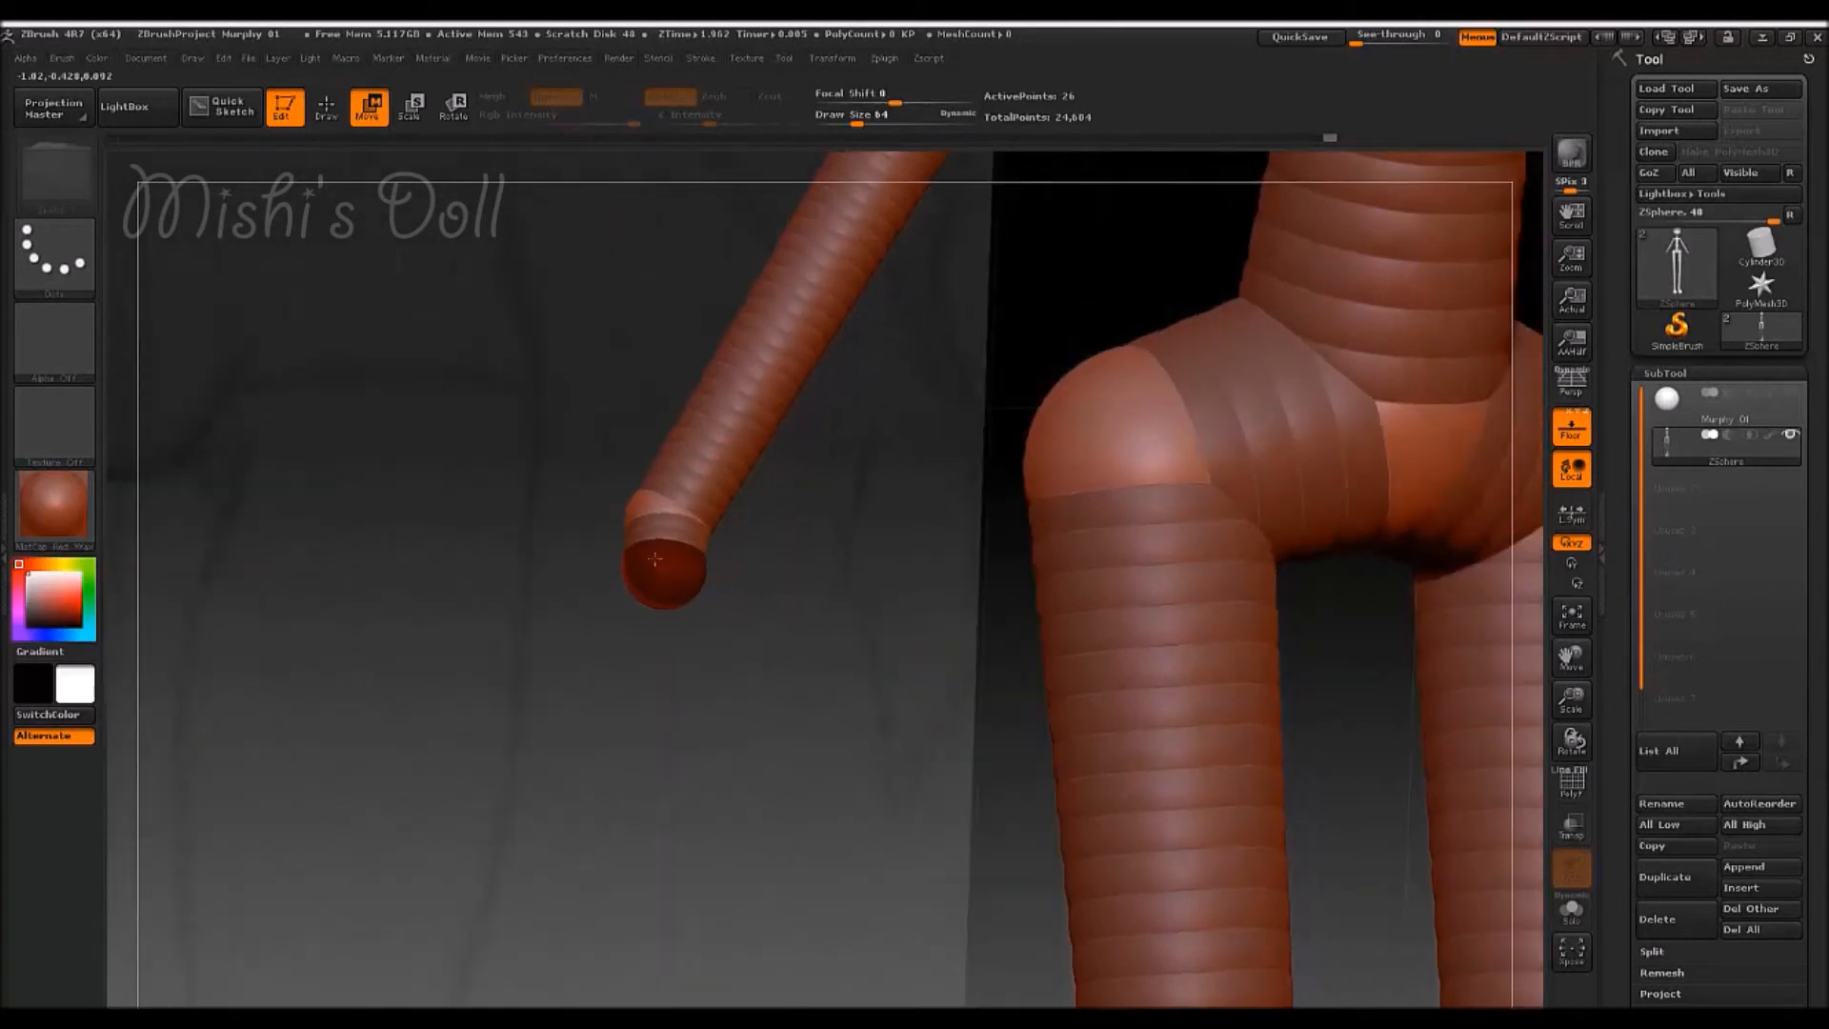
left_click_drag(662, 510, 714, 493)
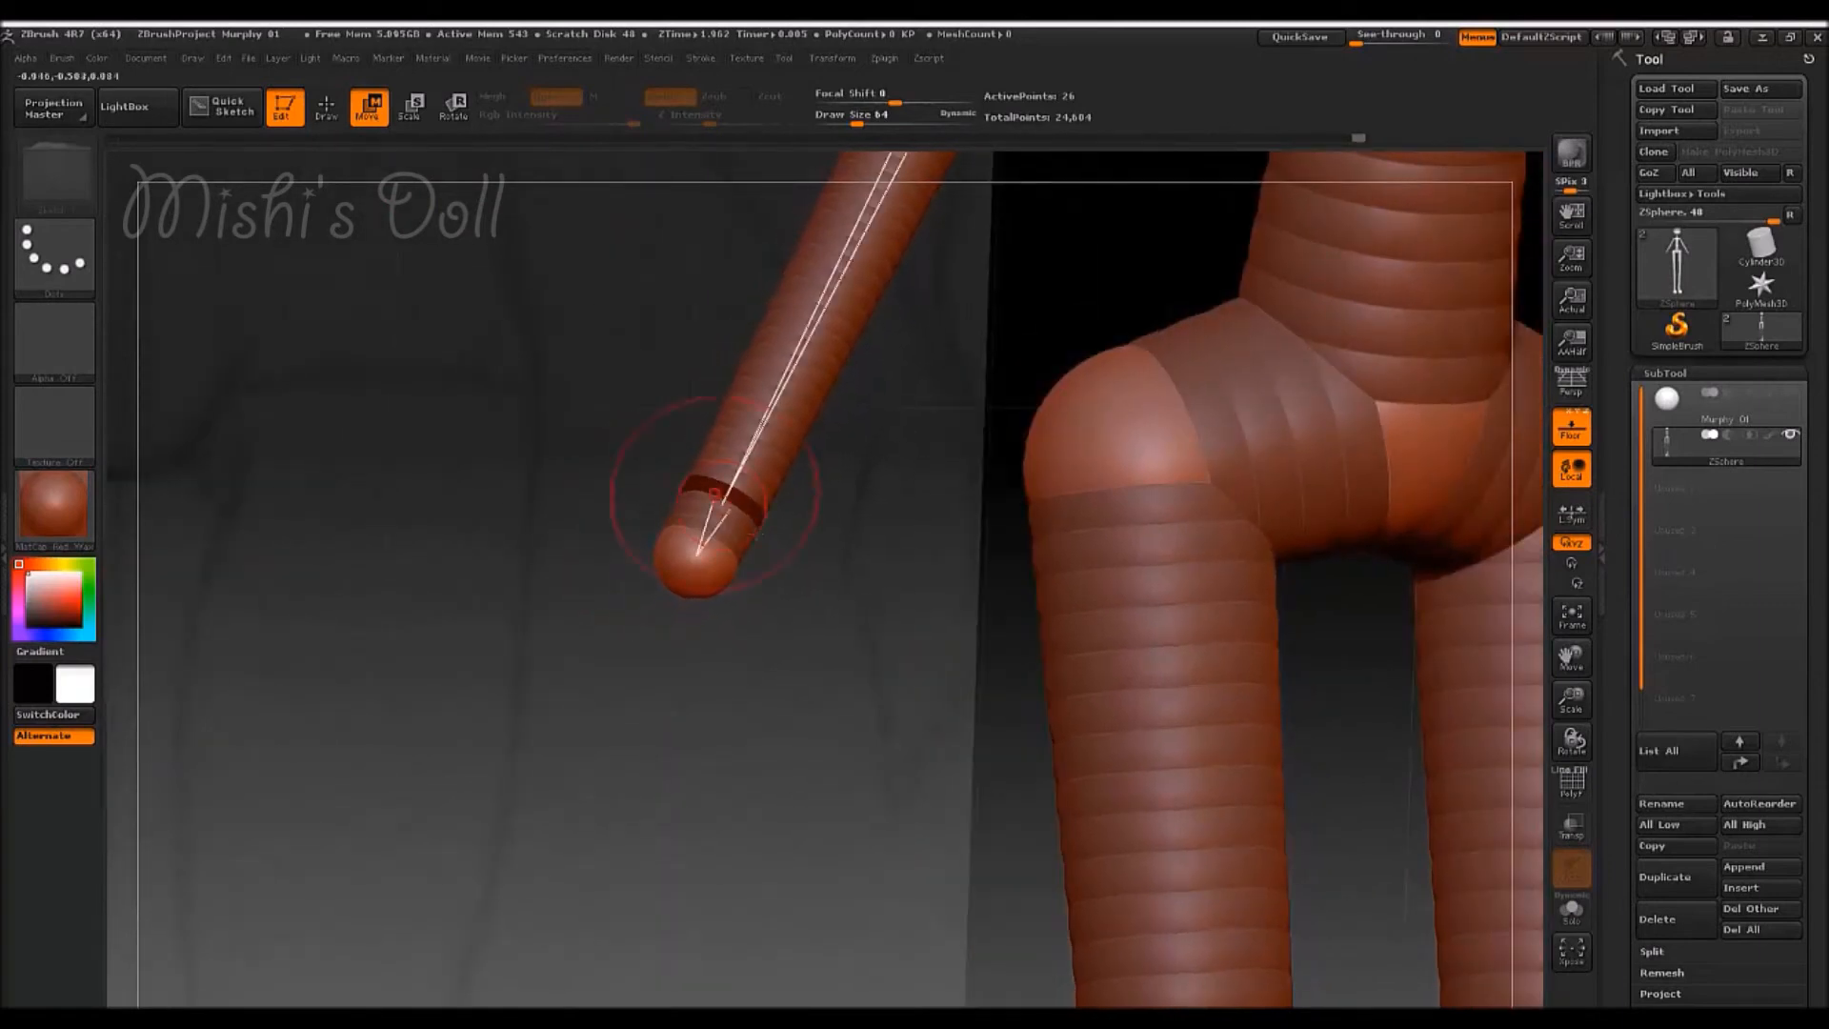
left_click_drag(849, 804, 853, 688)
left_click_drag(630, 531, 604, 620)
left_click_drag(667, 484, 641, 475)
left_click_drag(621, 632, 638, 659)
- Scale up the ZSpheres at the ends of the hands so the hands widen from the wrists
key("e")
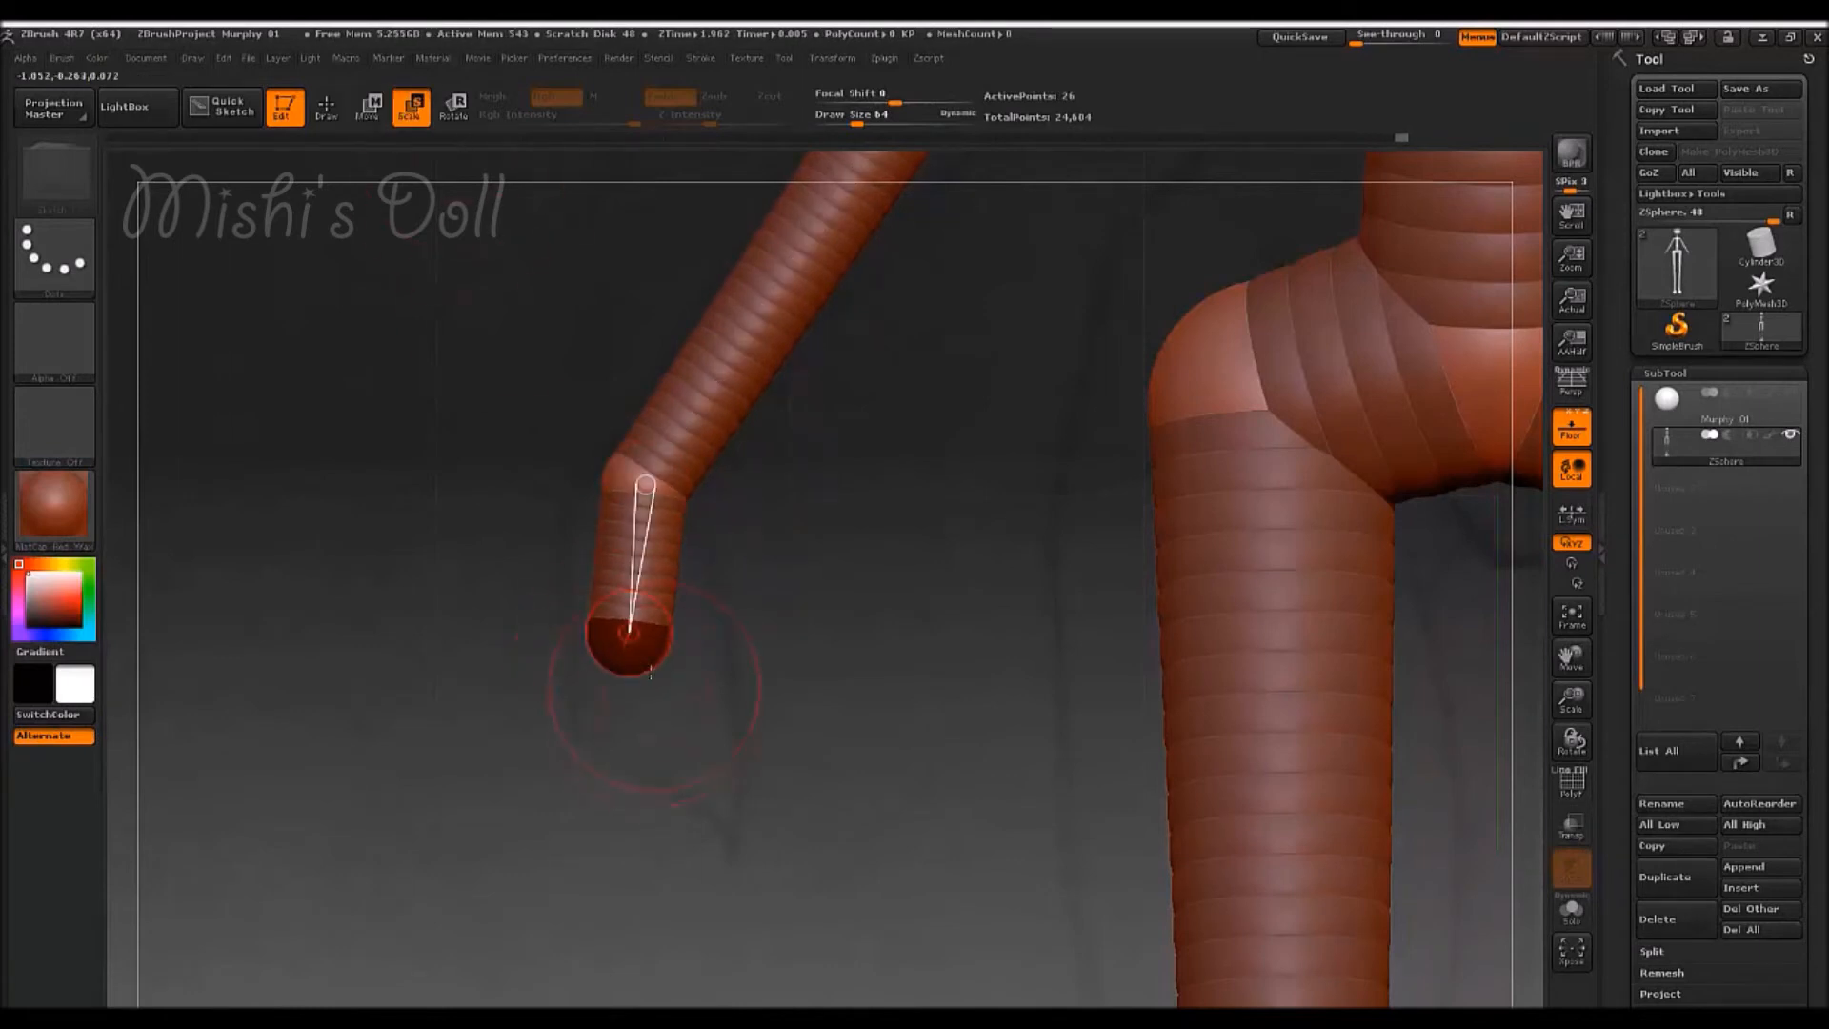
left_click_drag(742, 718, 1047, 863)
left_click_drag(1452, 845, 1067, 733)
mouse_move(639, 643)
left_mouse_down()
mouse_move(906, 626)
mouse_move(498, 721)
left_mouse_up()
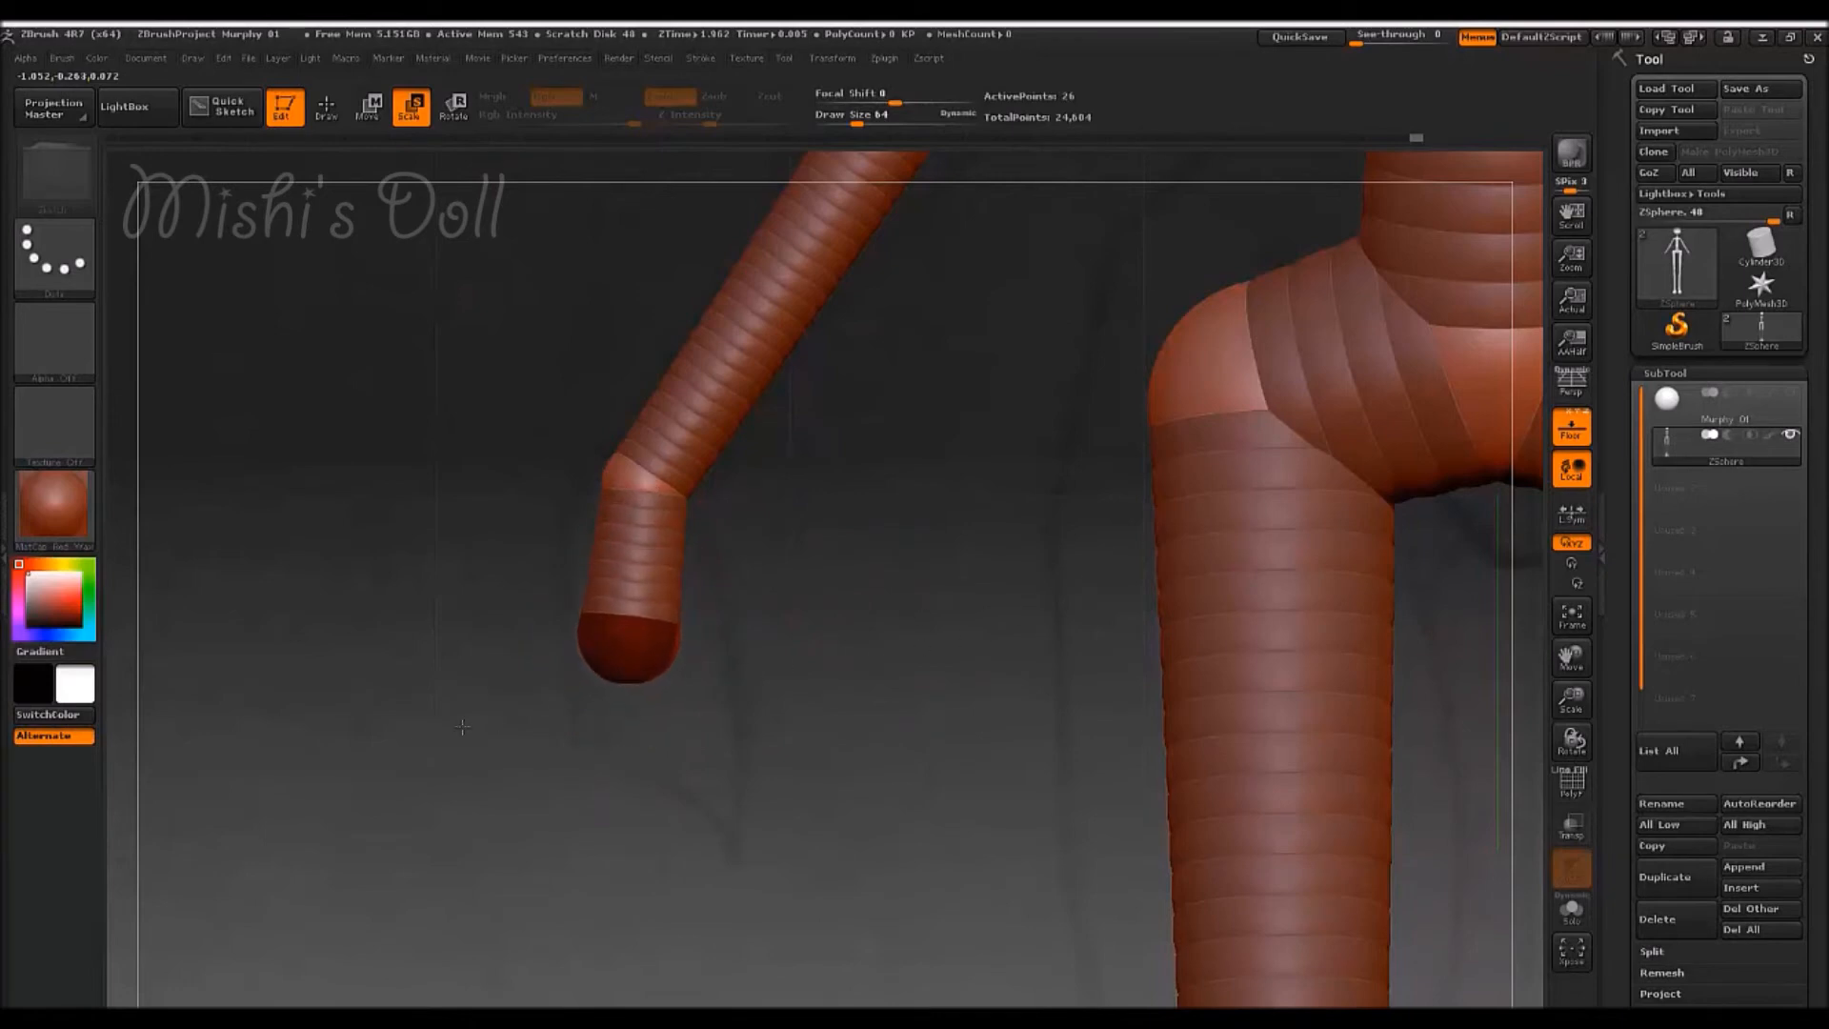
left_click_drag(579, 671, 577, 670)
left_click_drag(610, 656, 424, 706)
left_click_drag(256, 750, 253, 751)
mouse_move(600, 672)
left_mouse_down()
mouse_move(458, 700)
mouse_move(358, 677)
mouse_move(567, 696)
mouse_move(539, 742)
mouse_move(630, 752)
left_mouse_up()
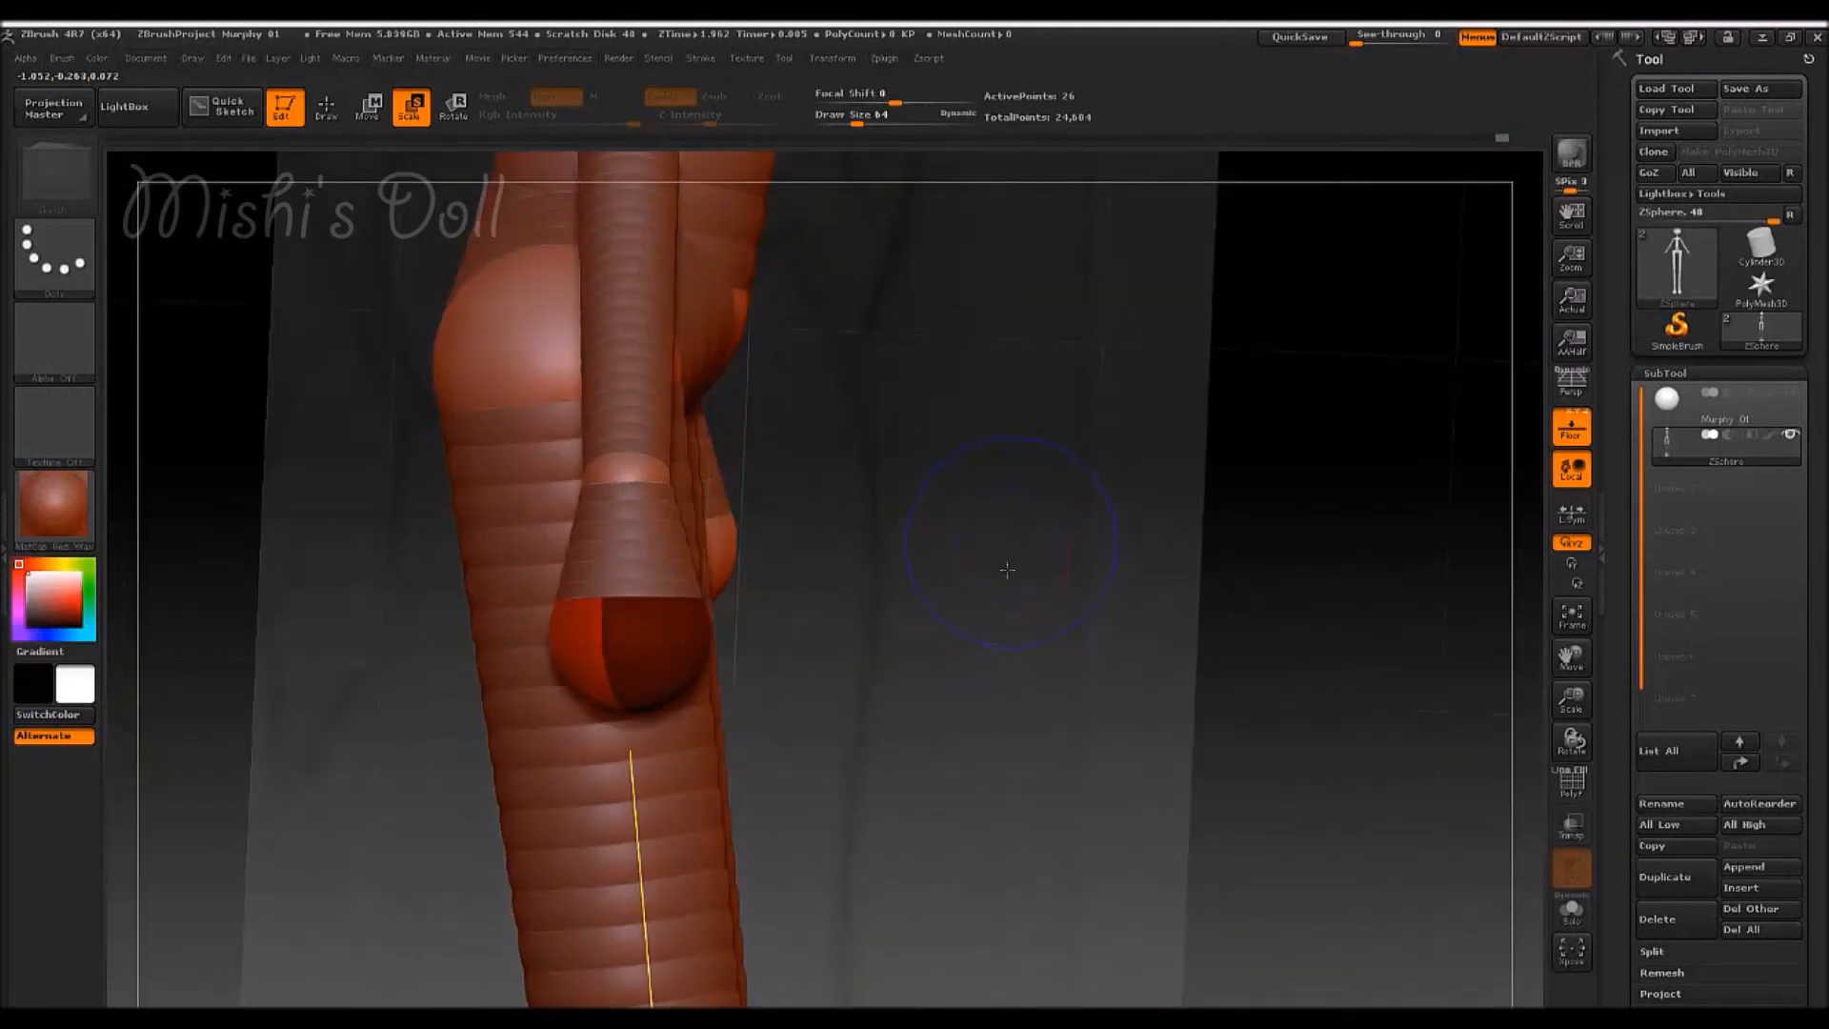
- Examine the whole ZSphere figure from the front and side against the references, including its adaptive skin preview
left_click_drag(1009, 559, 1064, 640)
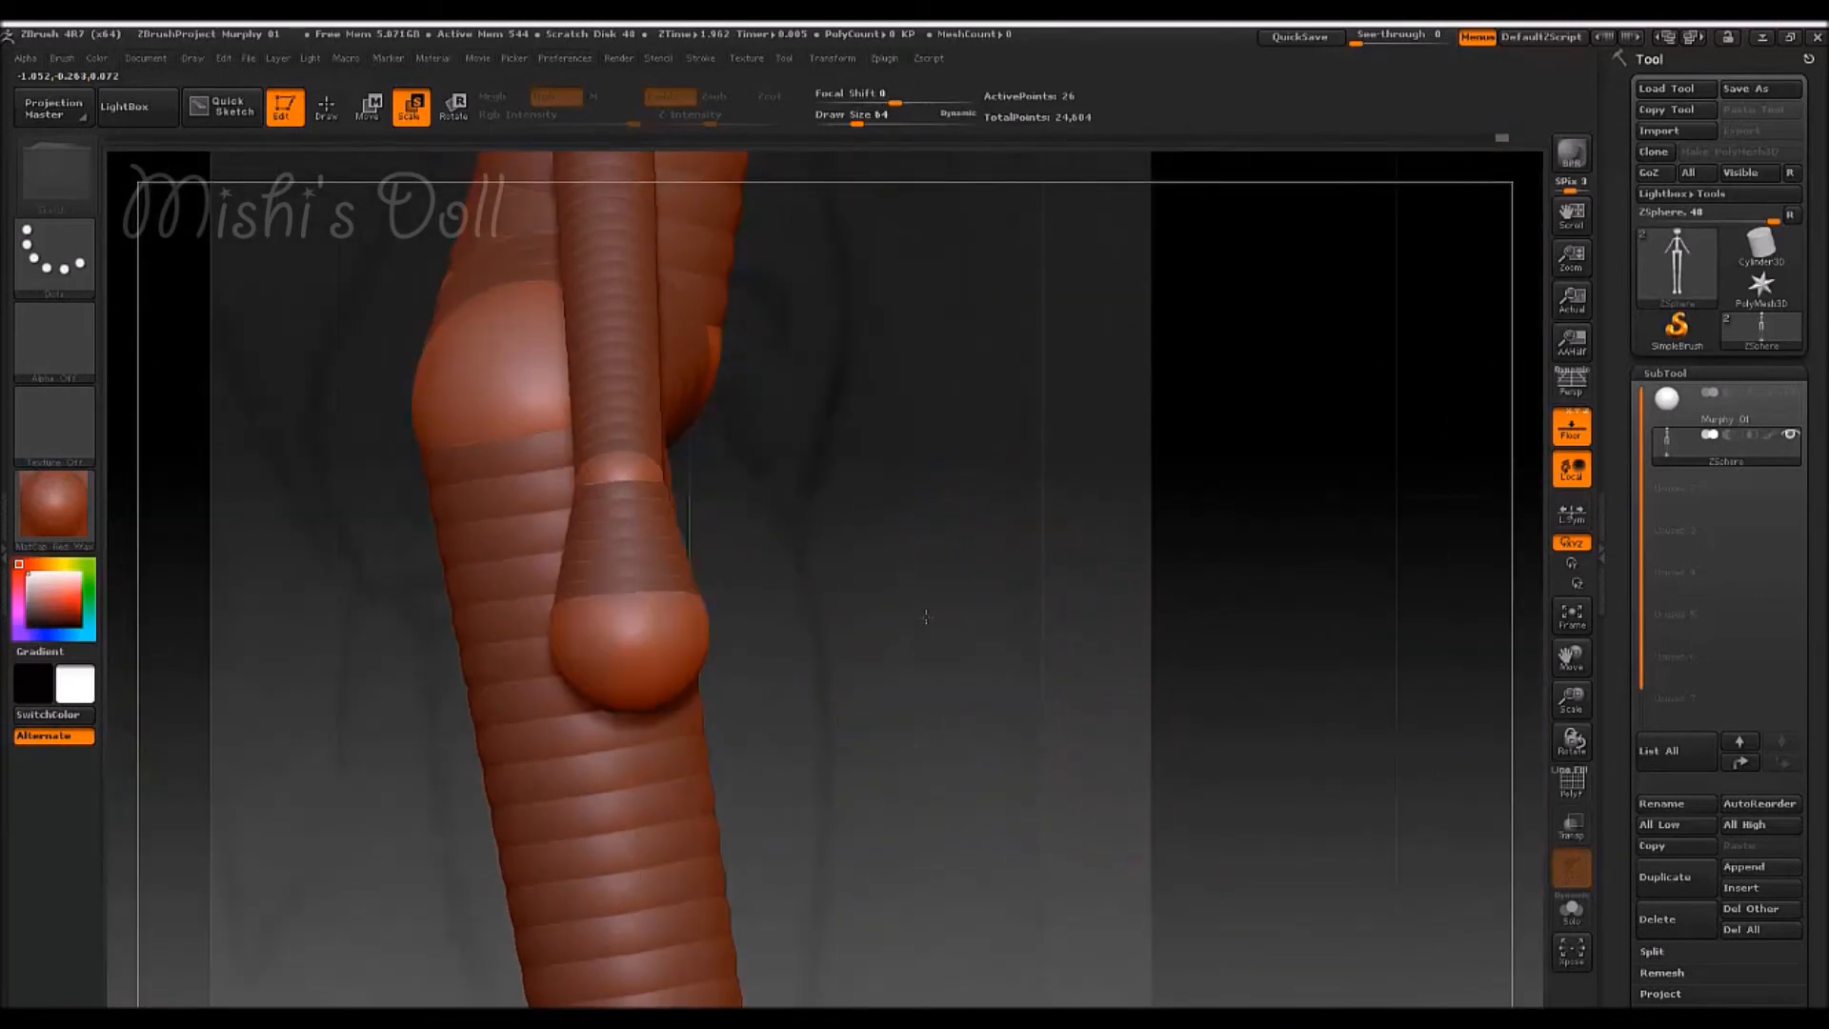
left_click_drag(1001, 735, 919, 594, "alt")
key("f")
left_click_drag(1017, 621, 981, 591)
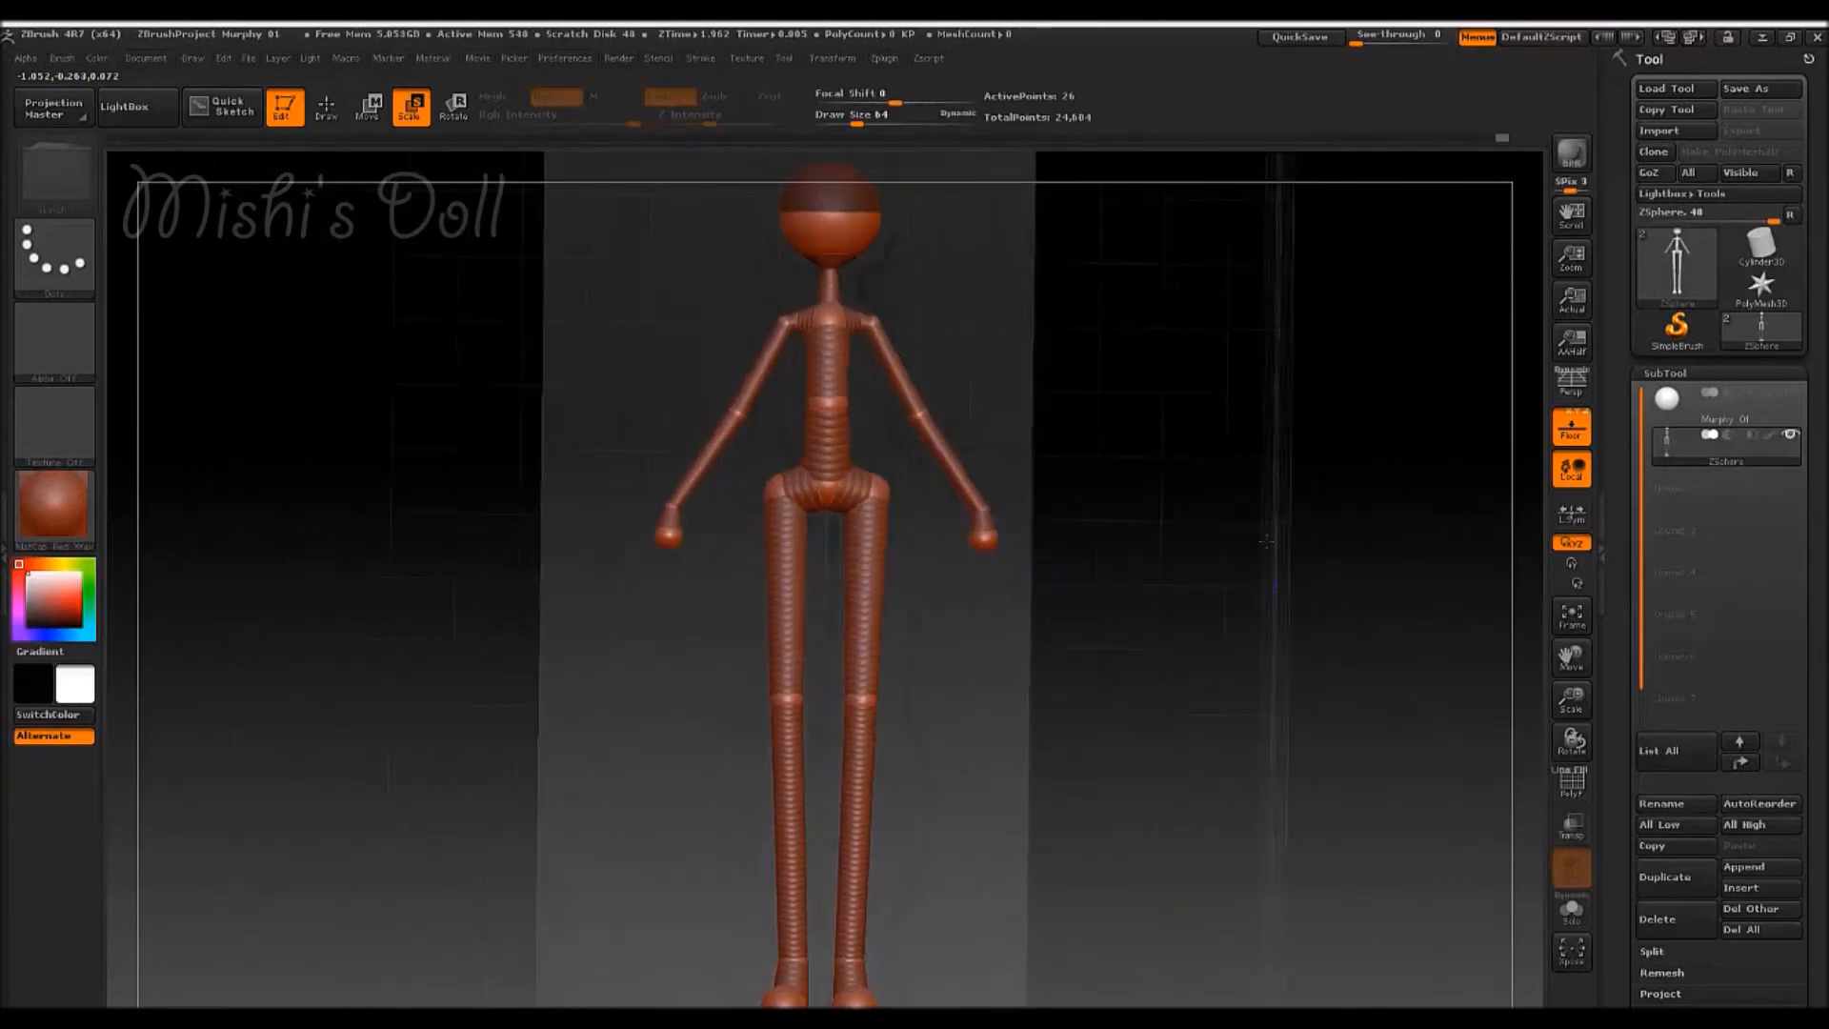
left_click_drag(1266, 541, 1176, 584)
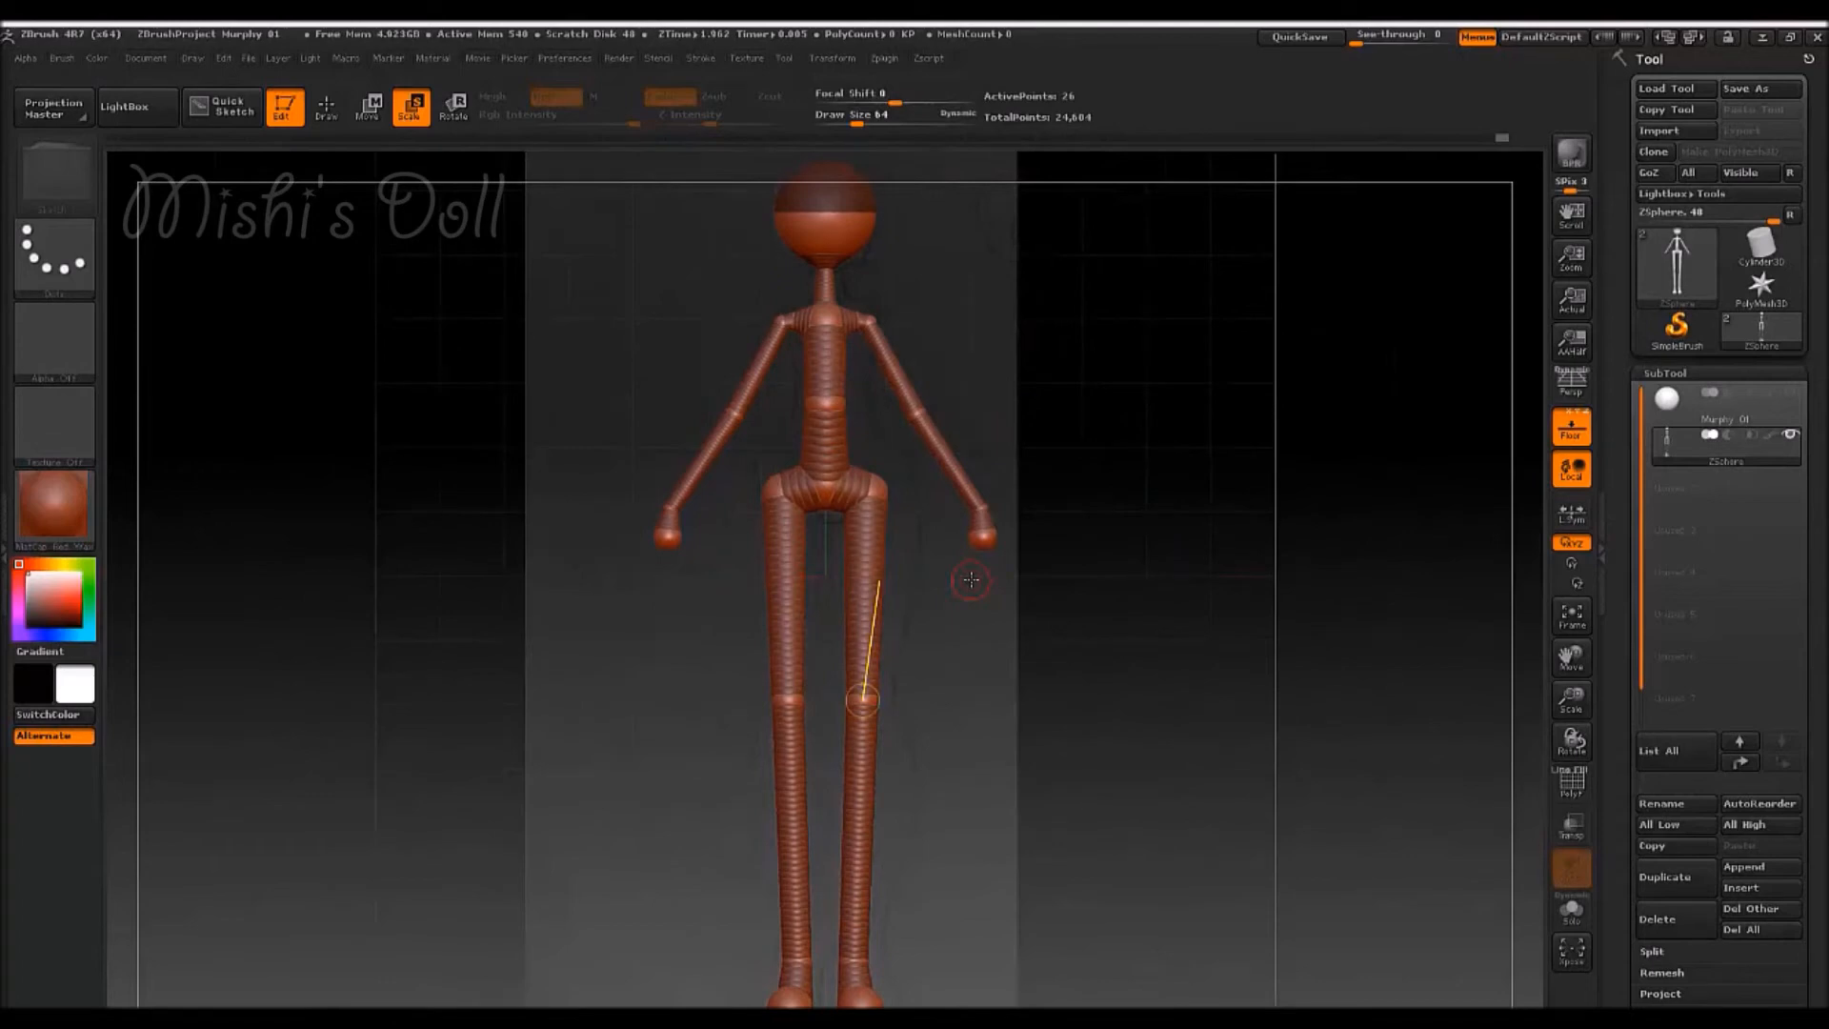
left_click_drag(1029, 612, 1204, 648)
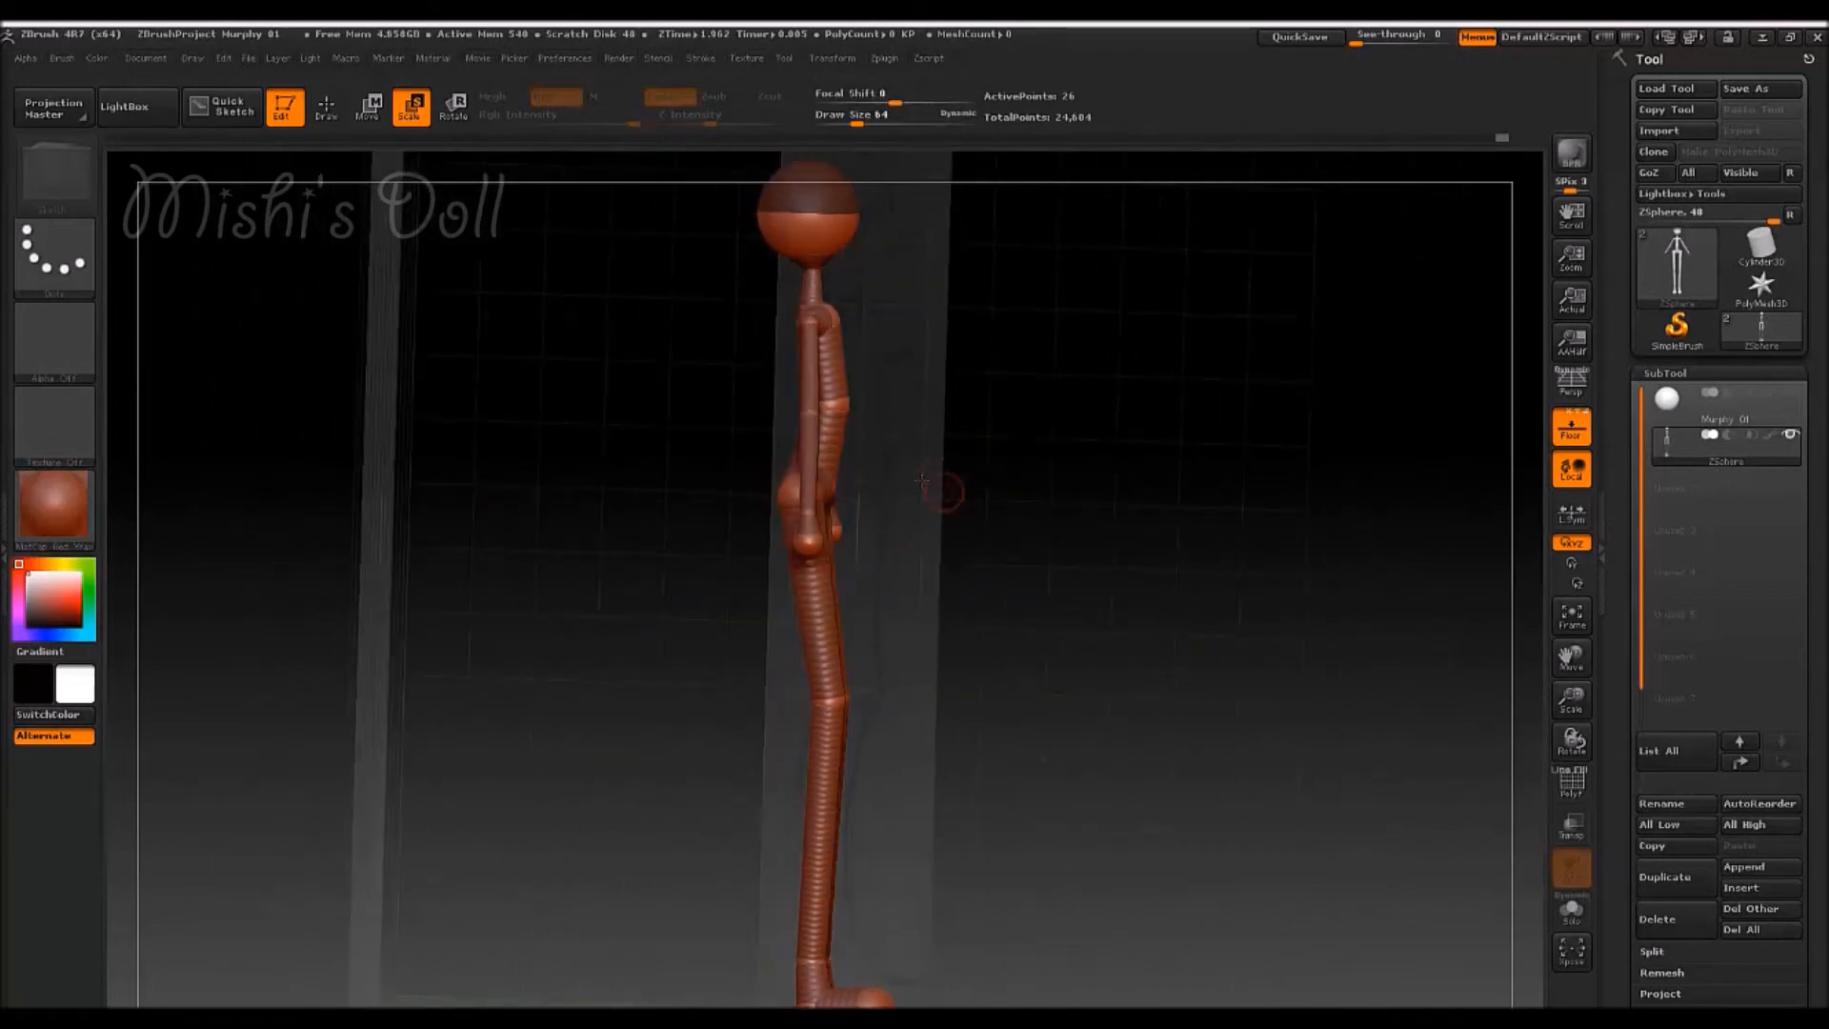
mouse_move(1170, 583)
left_mouse_down()
mouse_move(1049, 586)
mouse_move(1163, 550)
left_mouse_up()
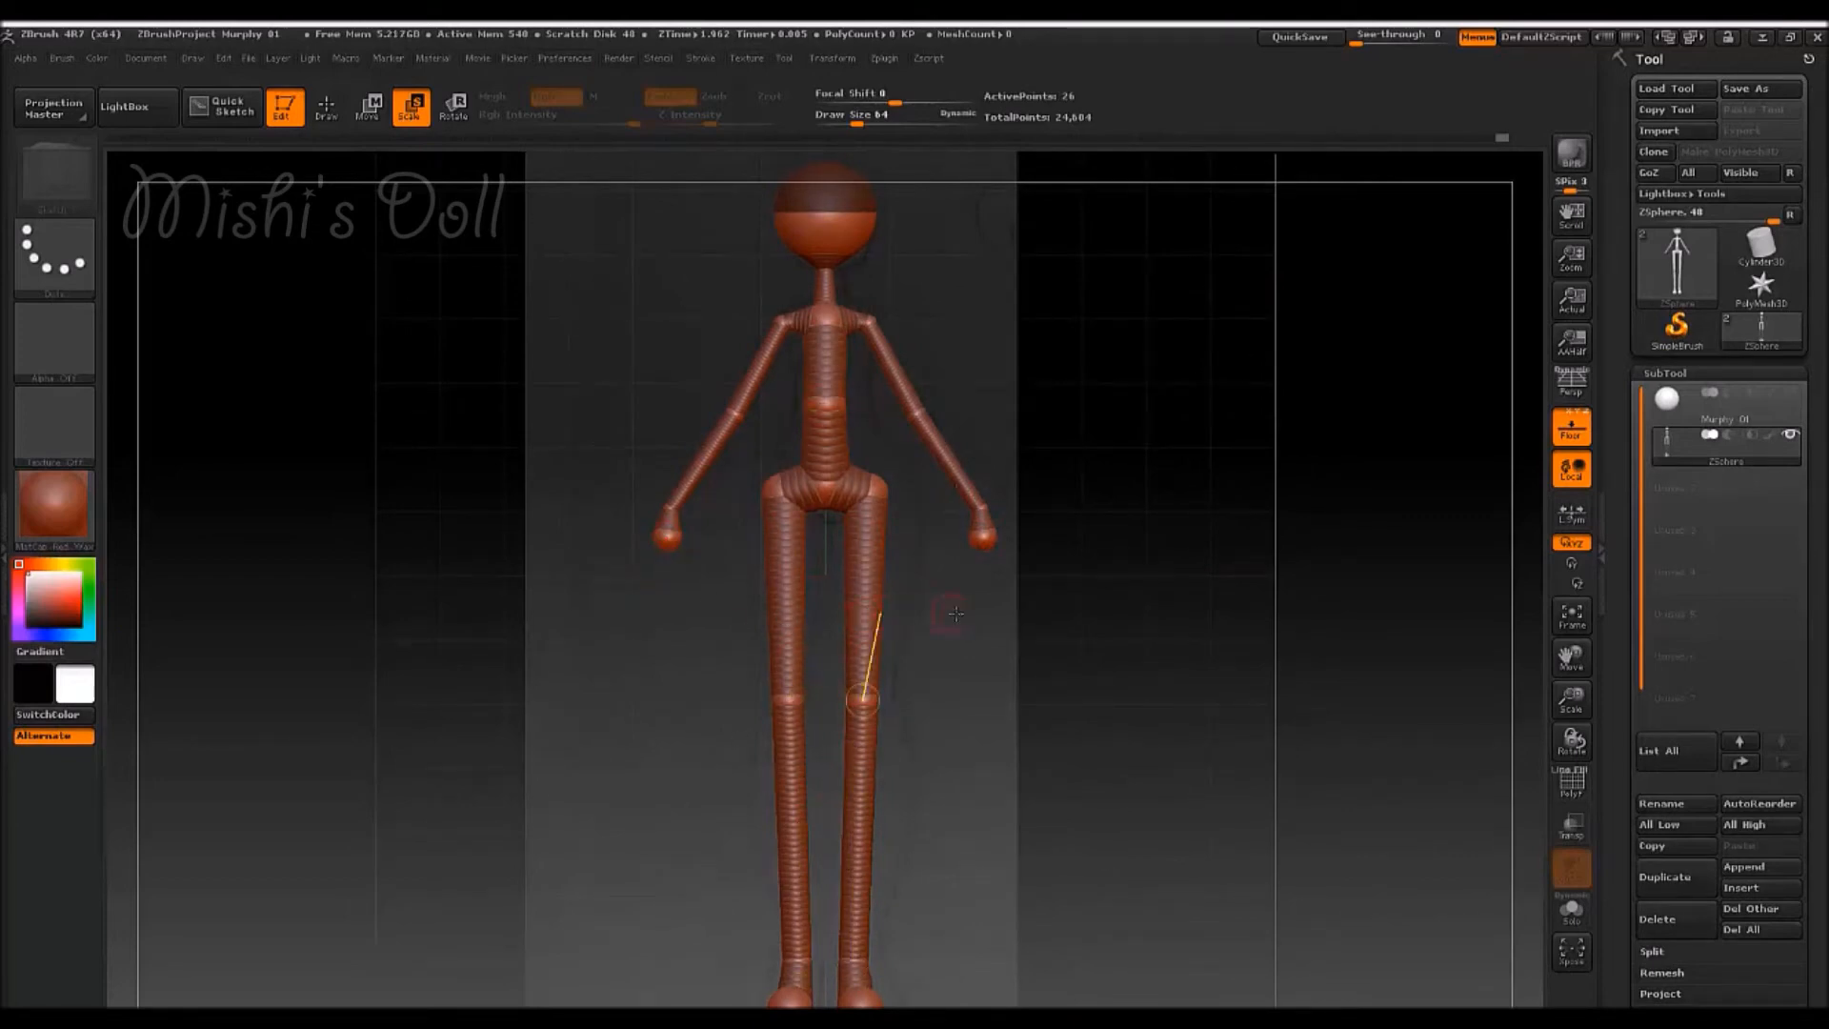
key("a")
left_click_drag(1131, 629, 1054, 622)
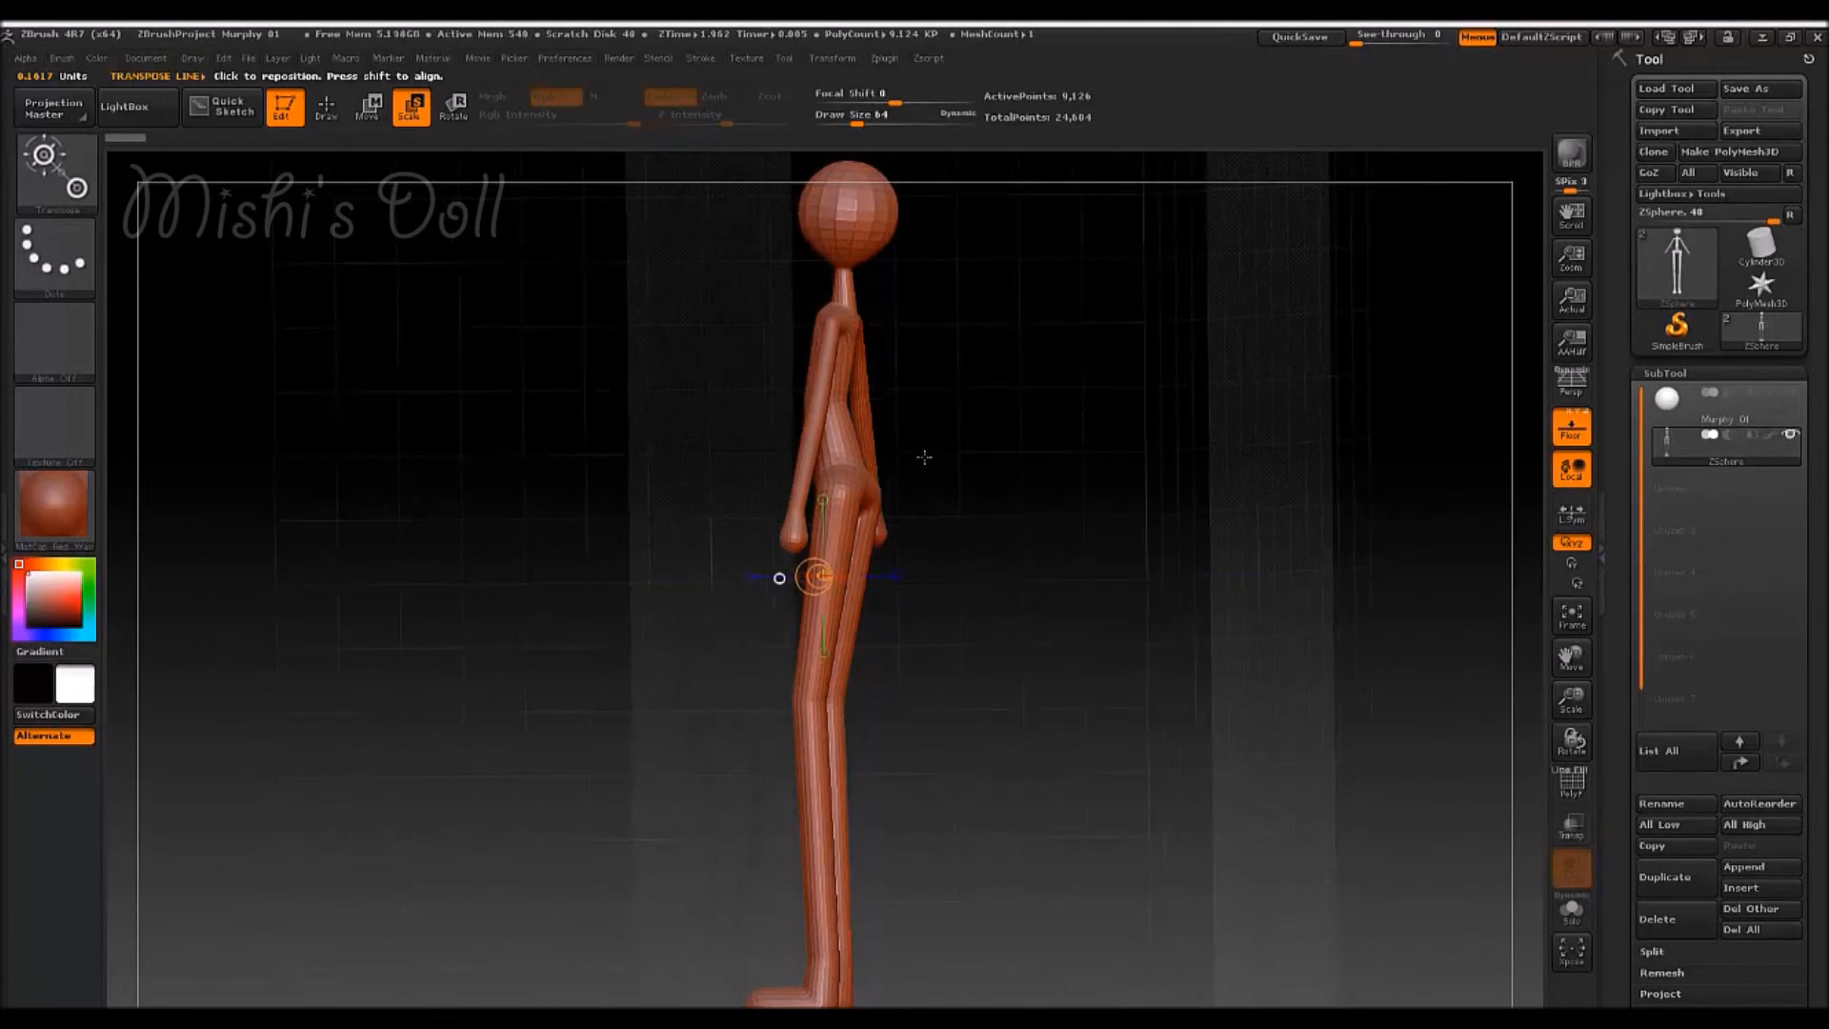
key("a")
- Examine the shoulders, neck and upper torso up close from several angles, both as ZSpheres and as skin preview
left_click_drag(927, 332, 856, 664, "alt")
right_click_drag(851, 467, 842, 572, "ctrl")
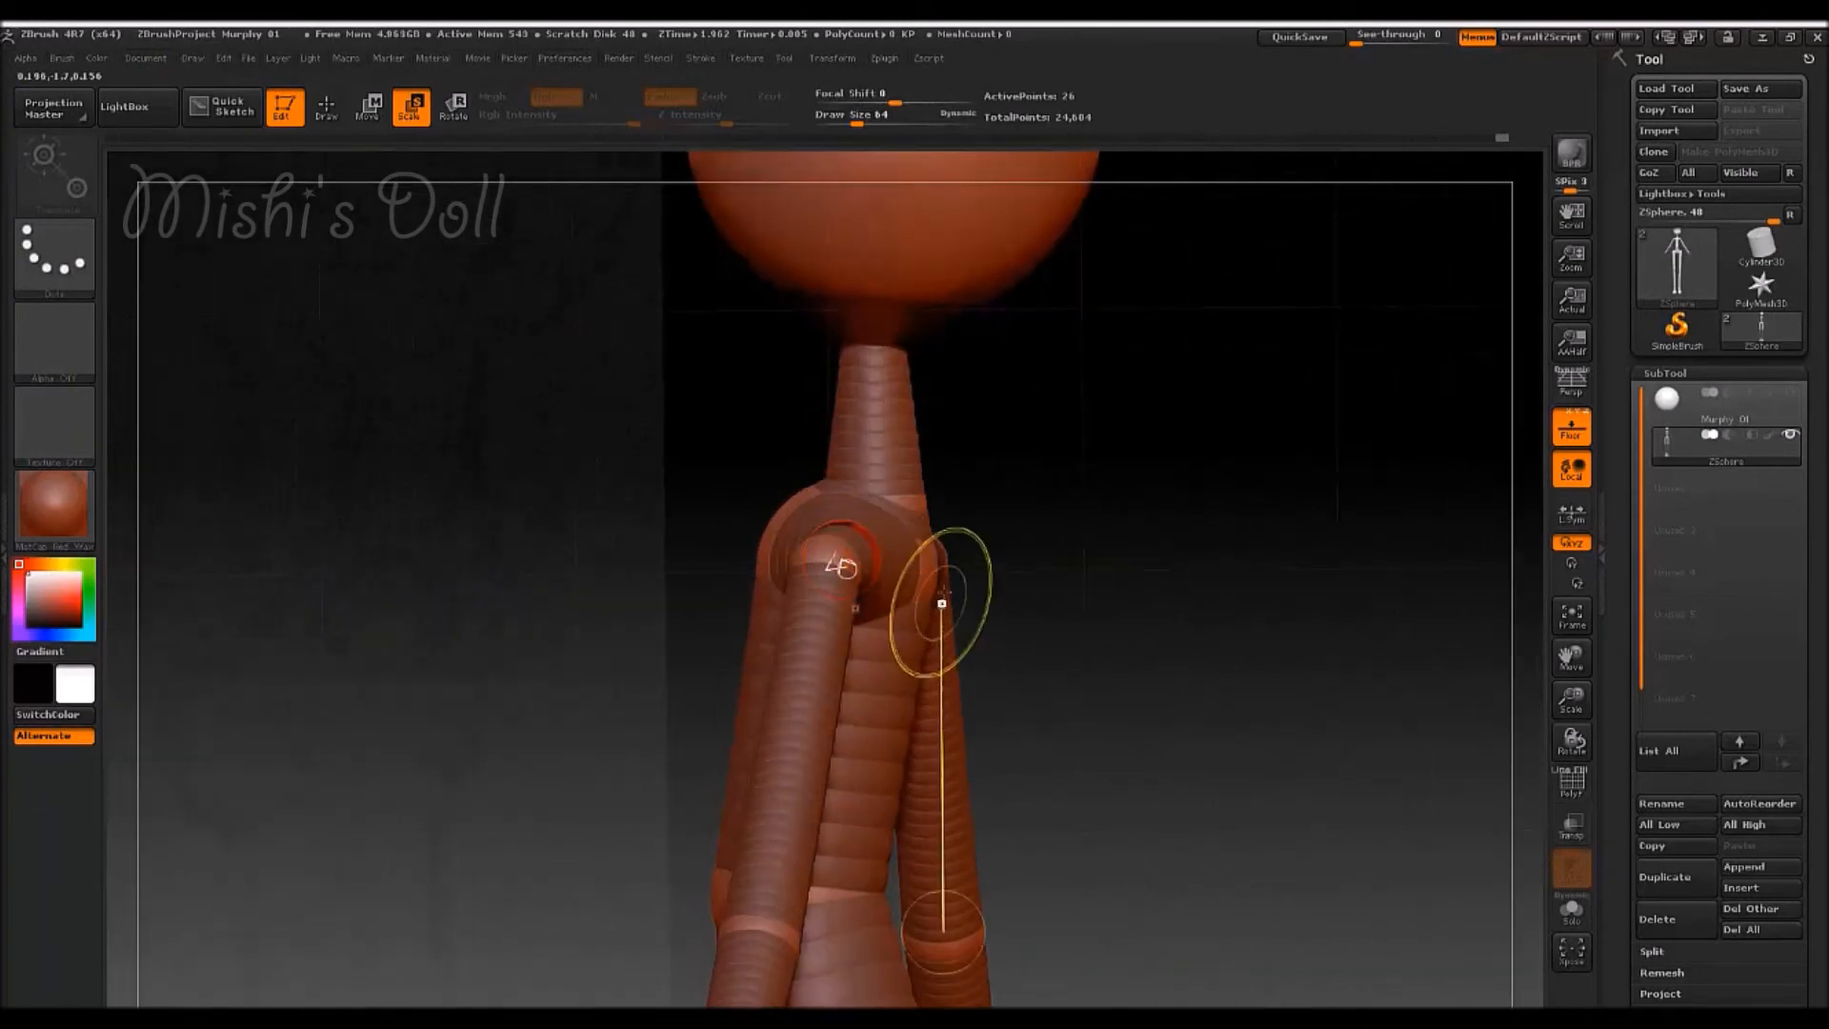
key("w")
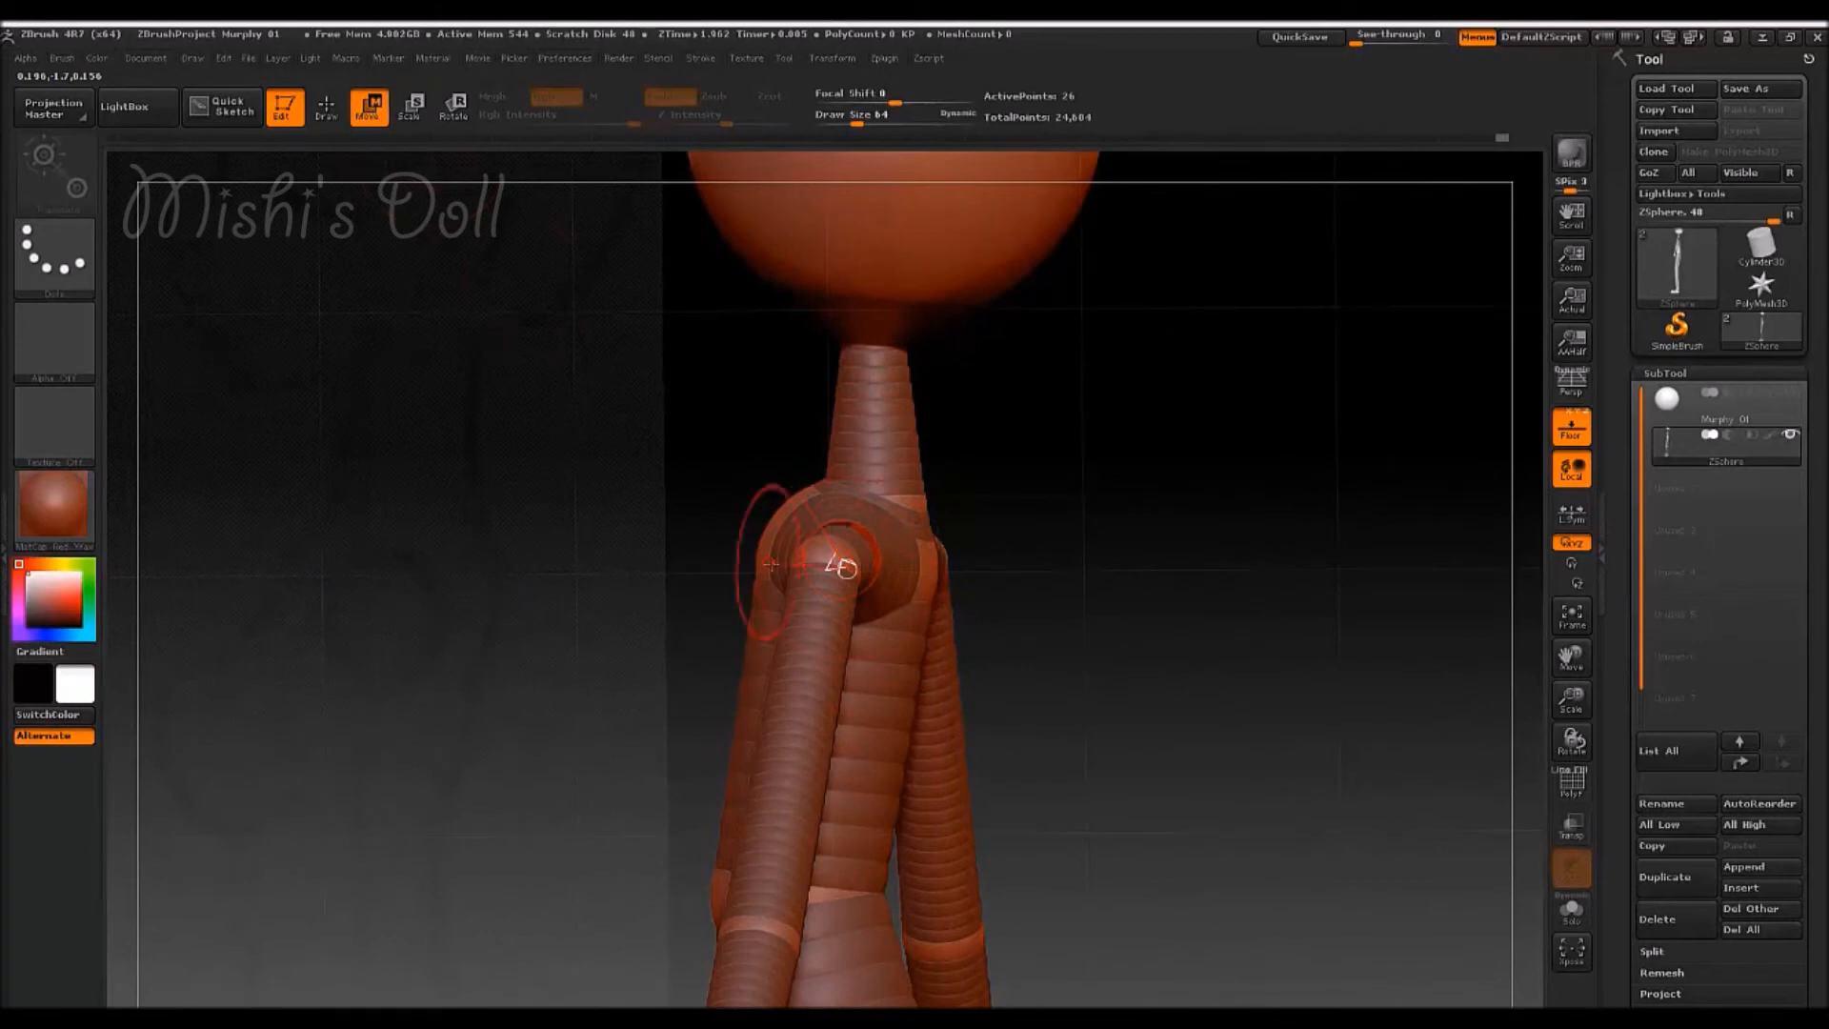
left_click_drag(1038, 571, 967, 569)
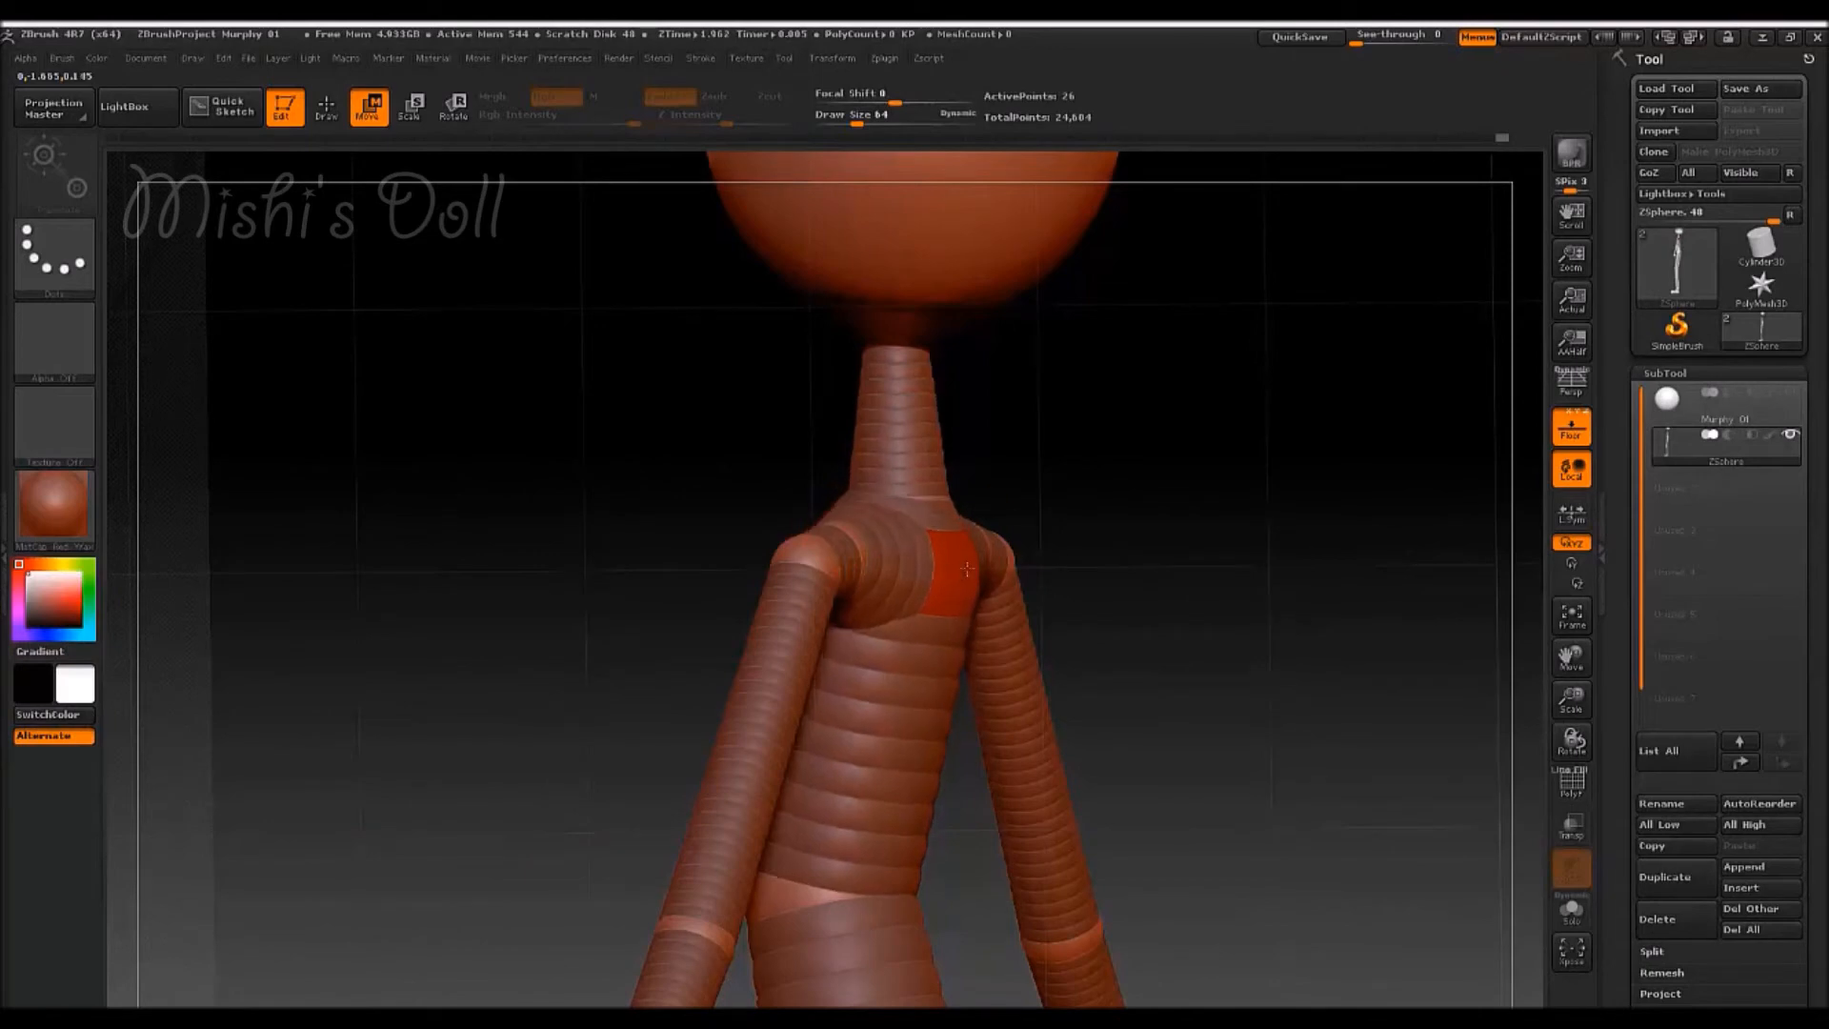
key("a")
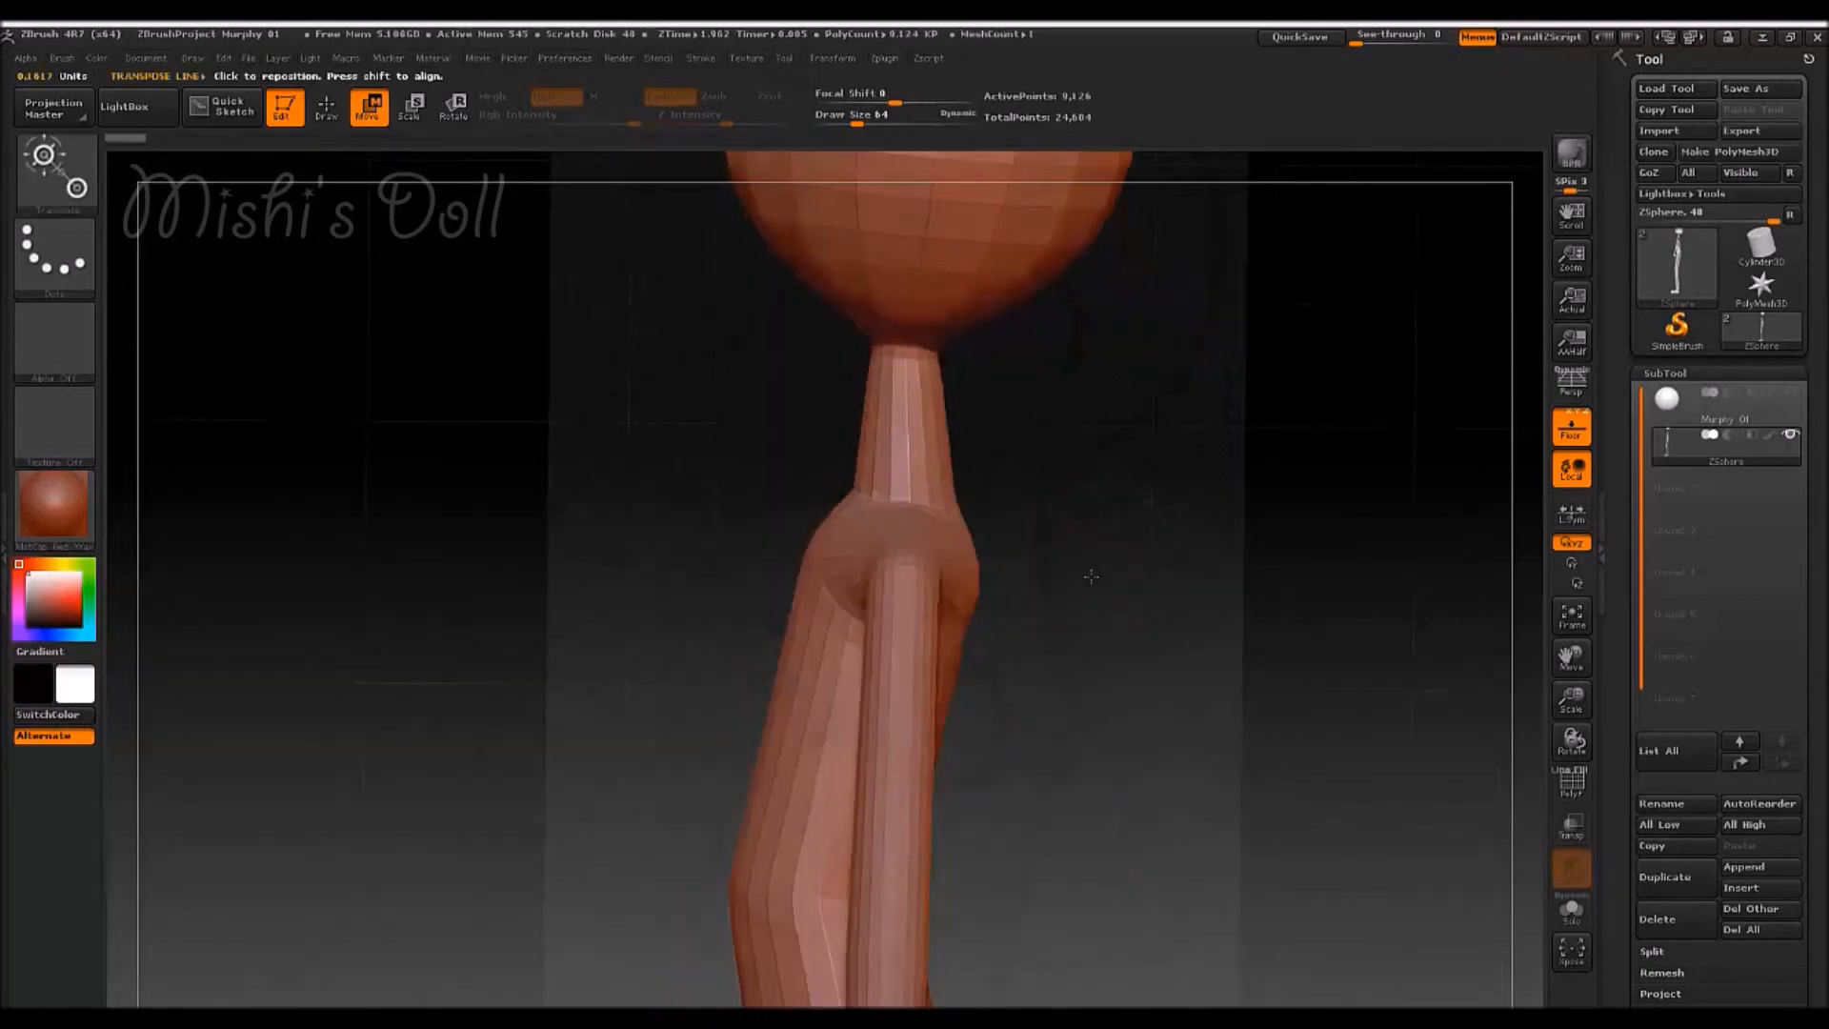
key("a")
left_click_drag(1094, 656, 1179, 752, "alt")
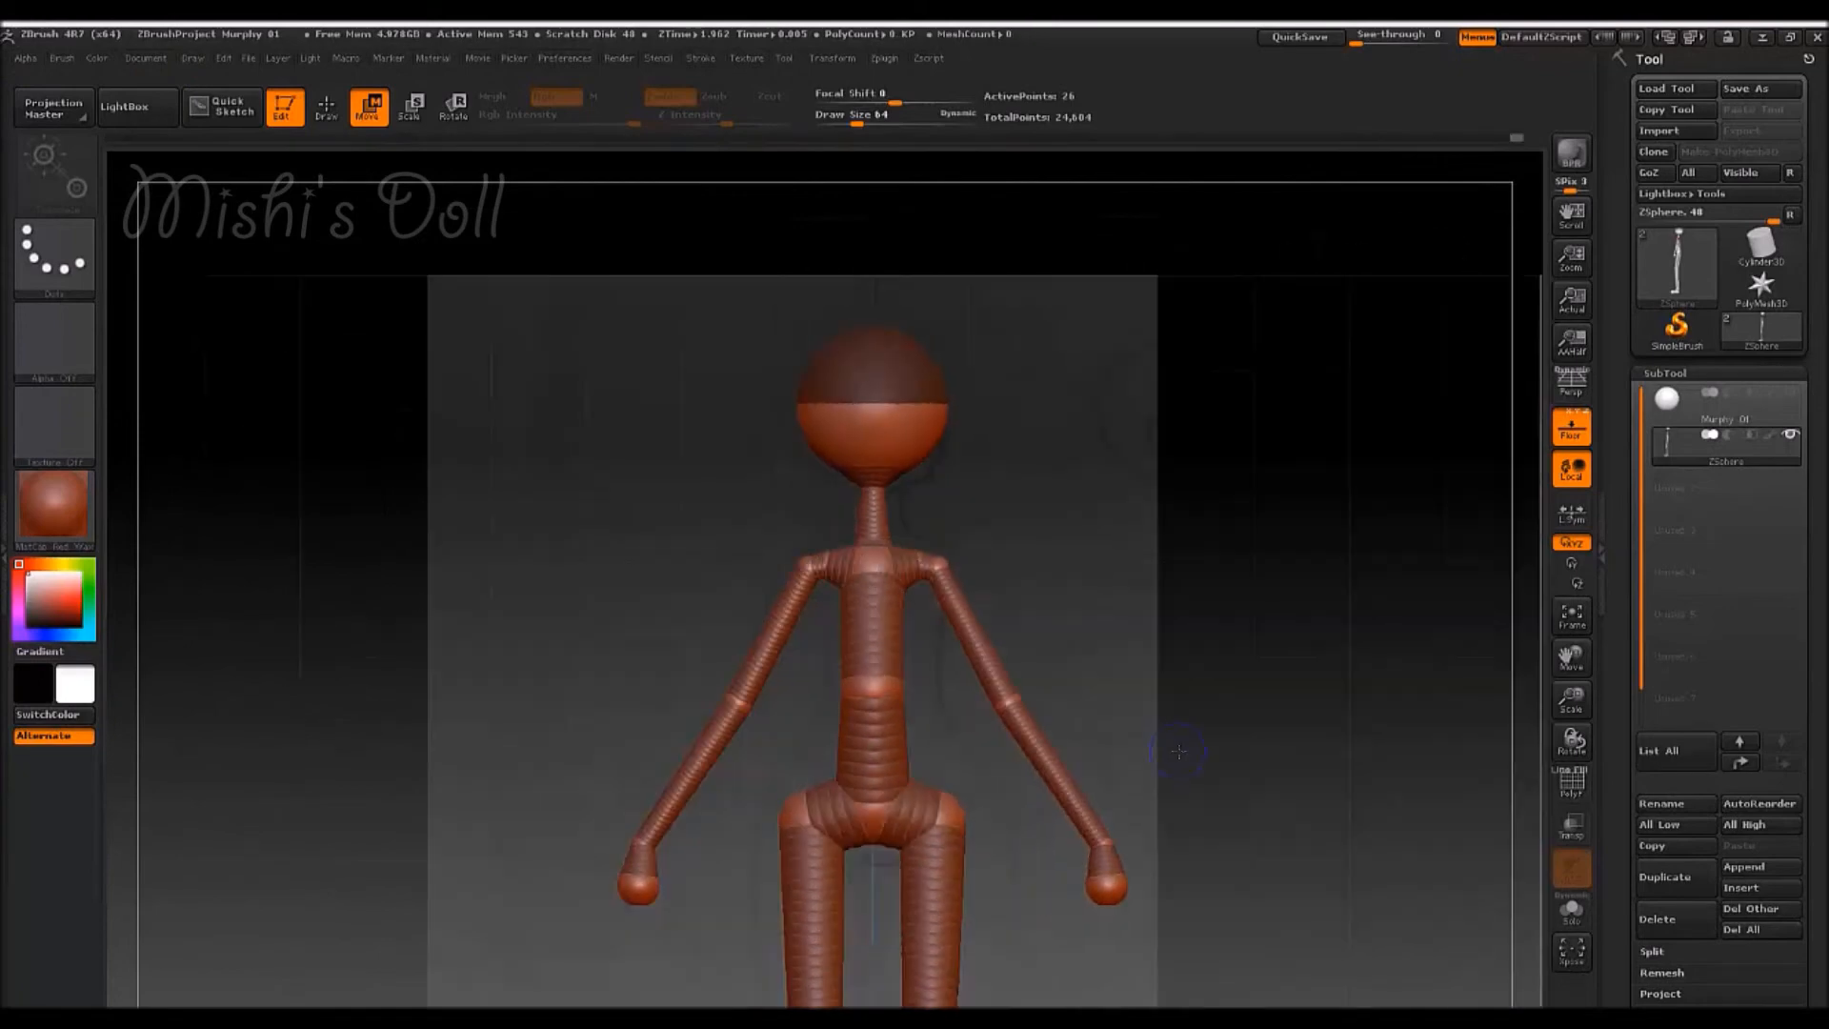
key("f")
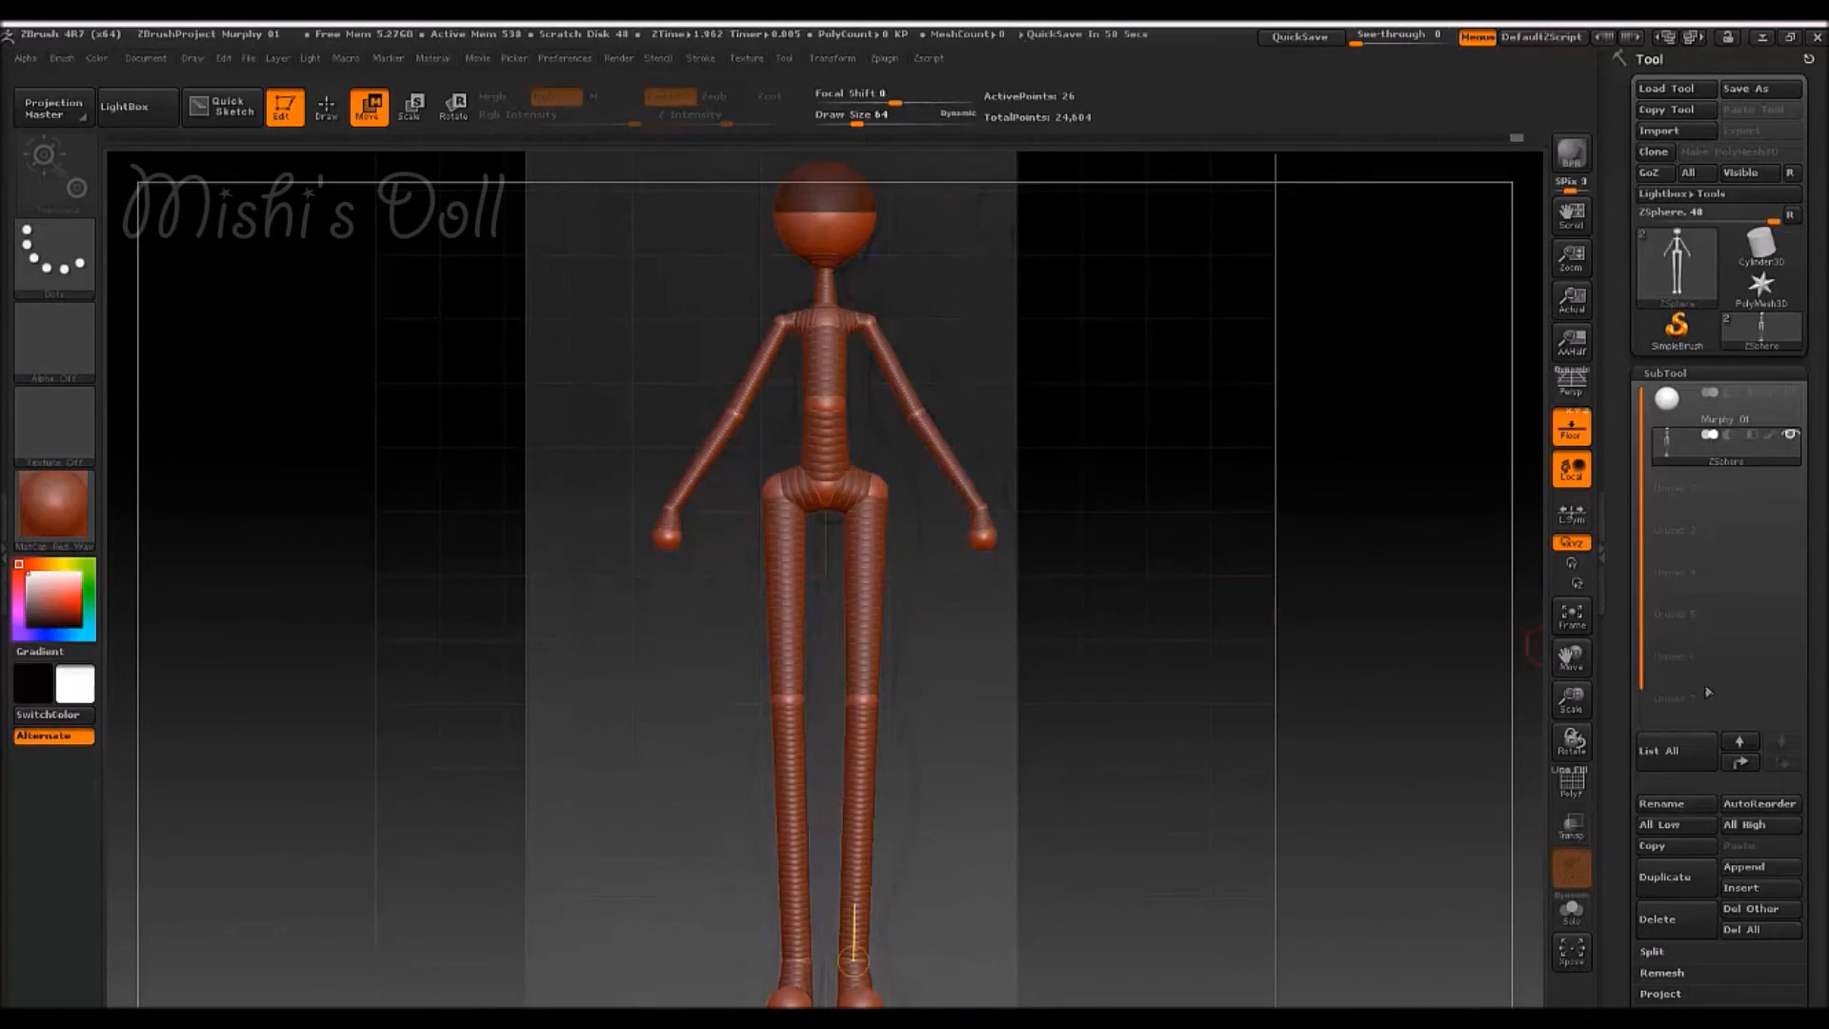
- Duplicate the ZSphere figure subtool and make the ZSphere1 subtool active
left_click(1690, 874)
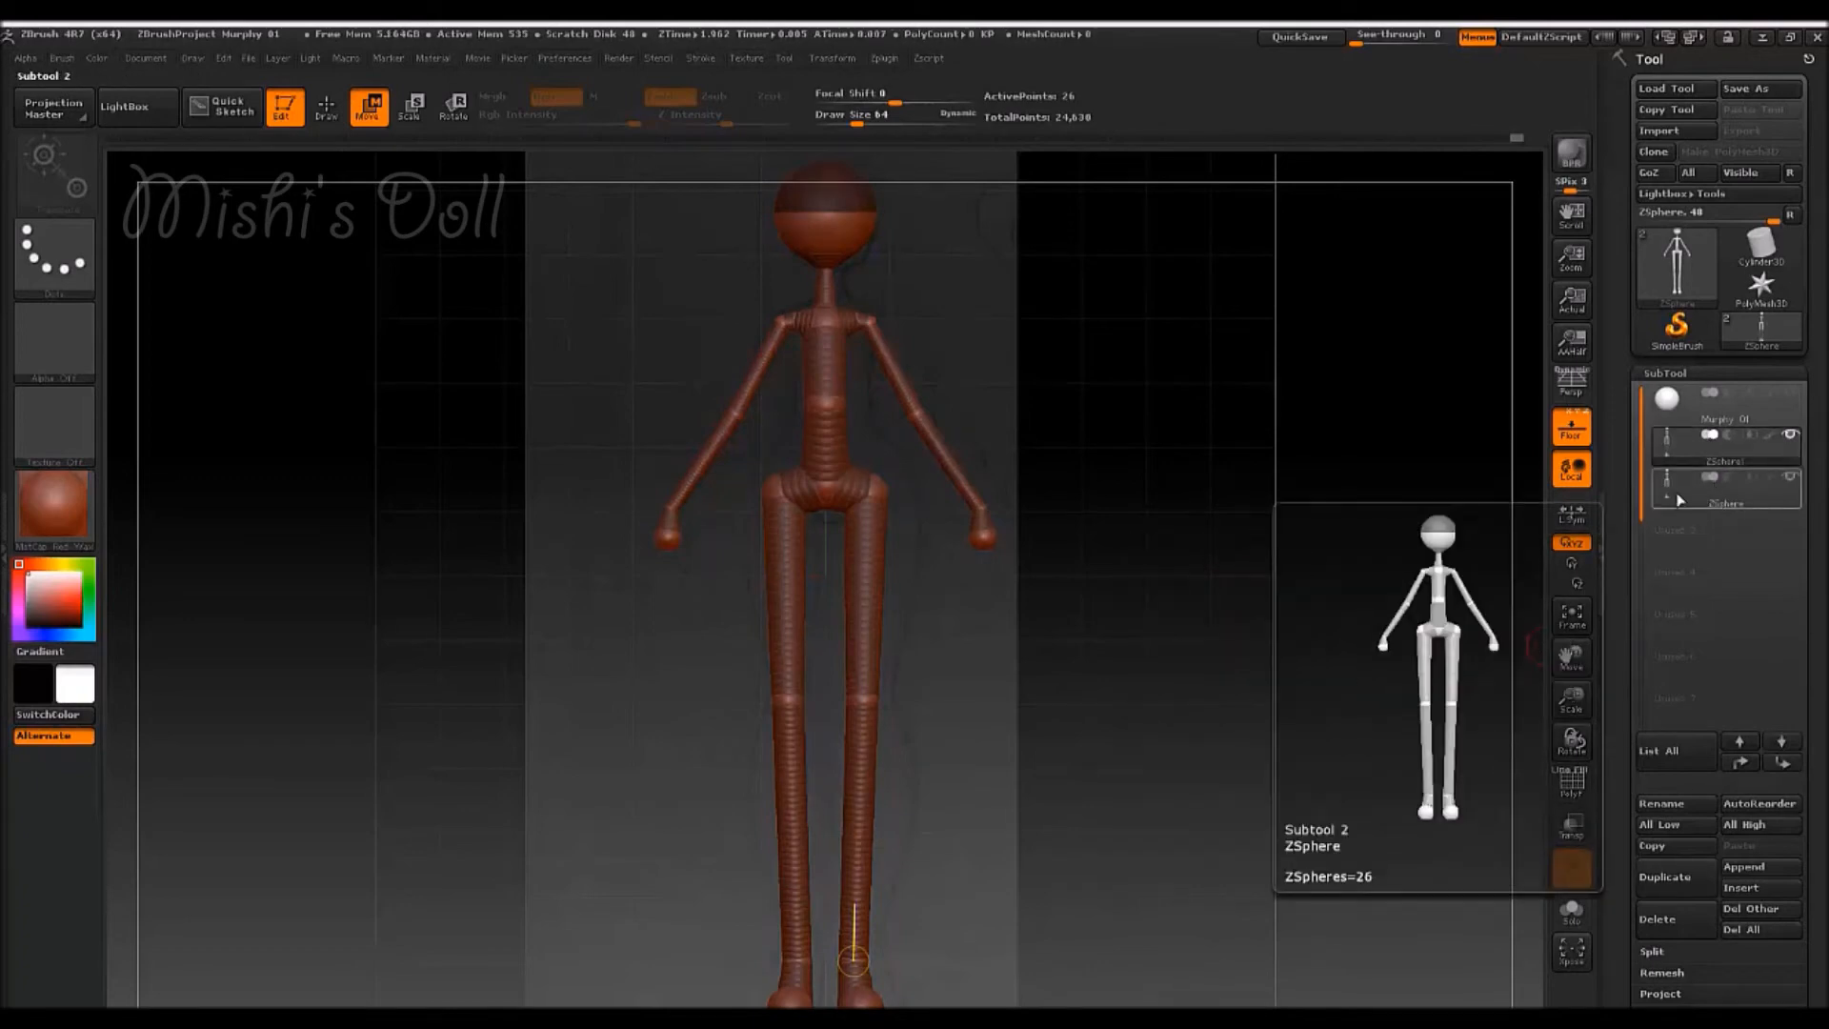
left_click(1721, 461)
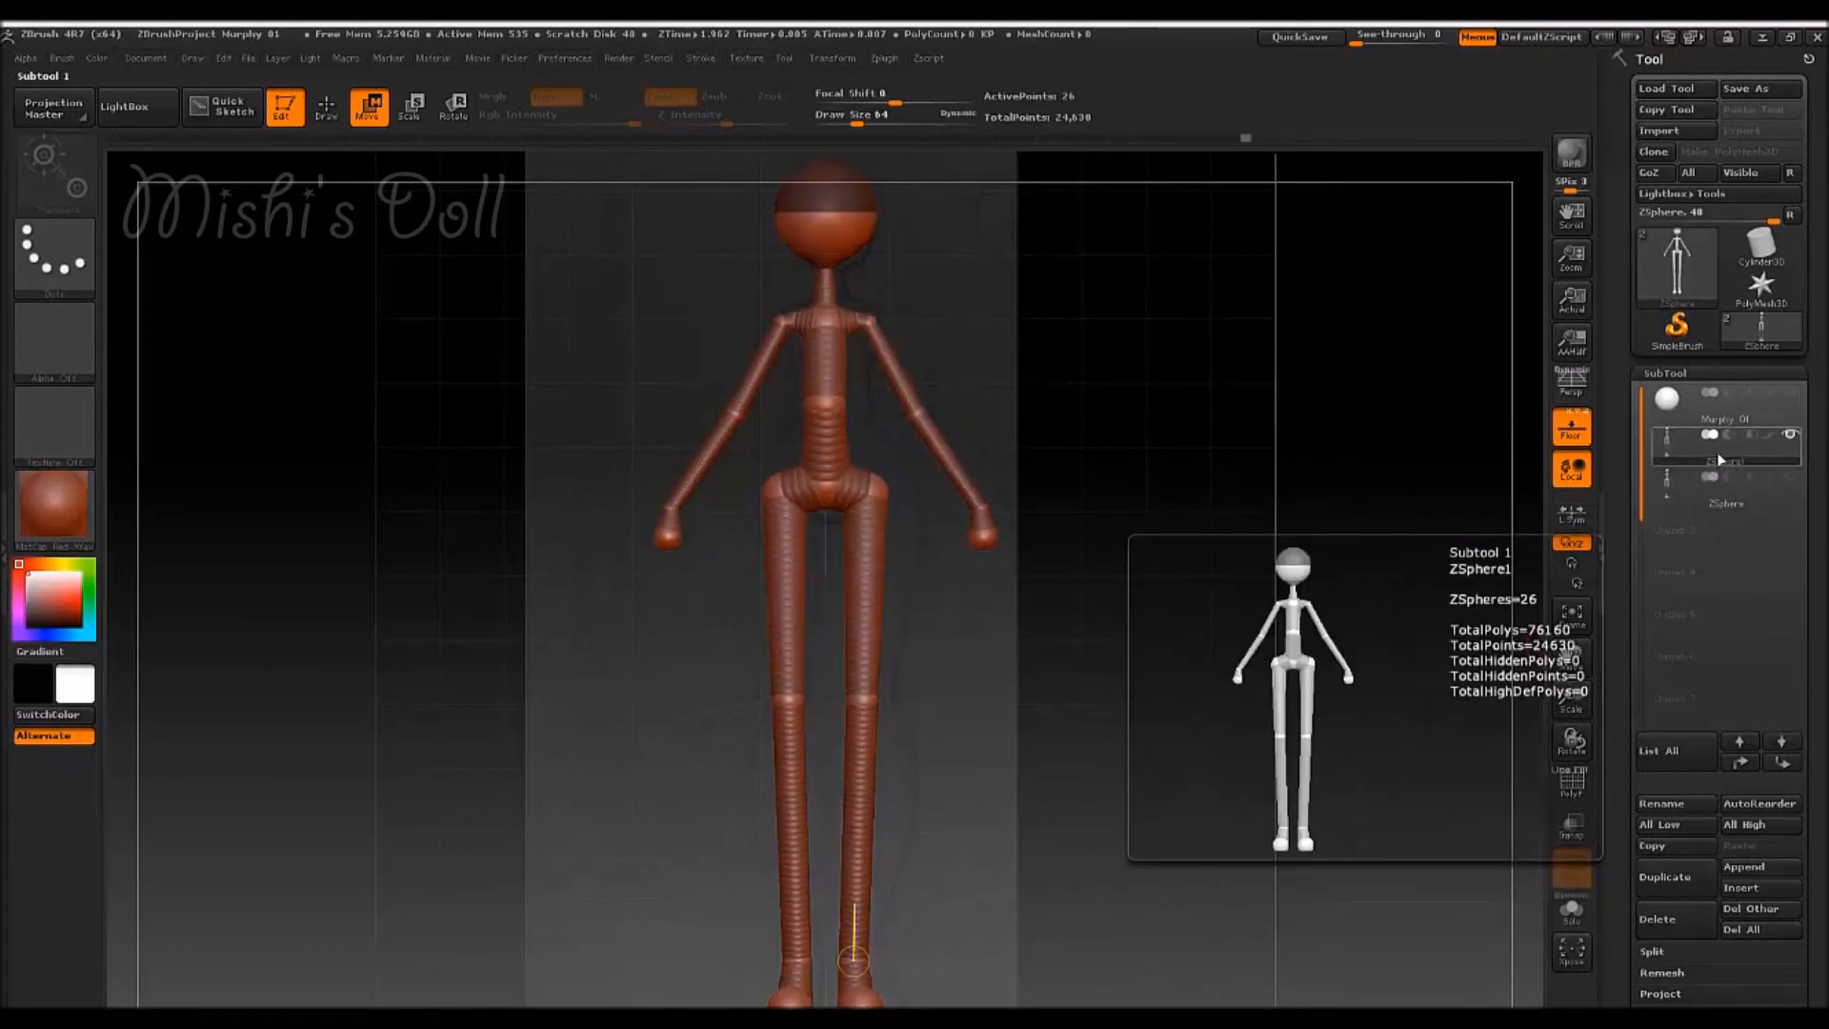
left_click(1691, 489)
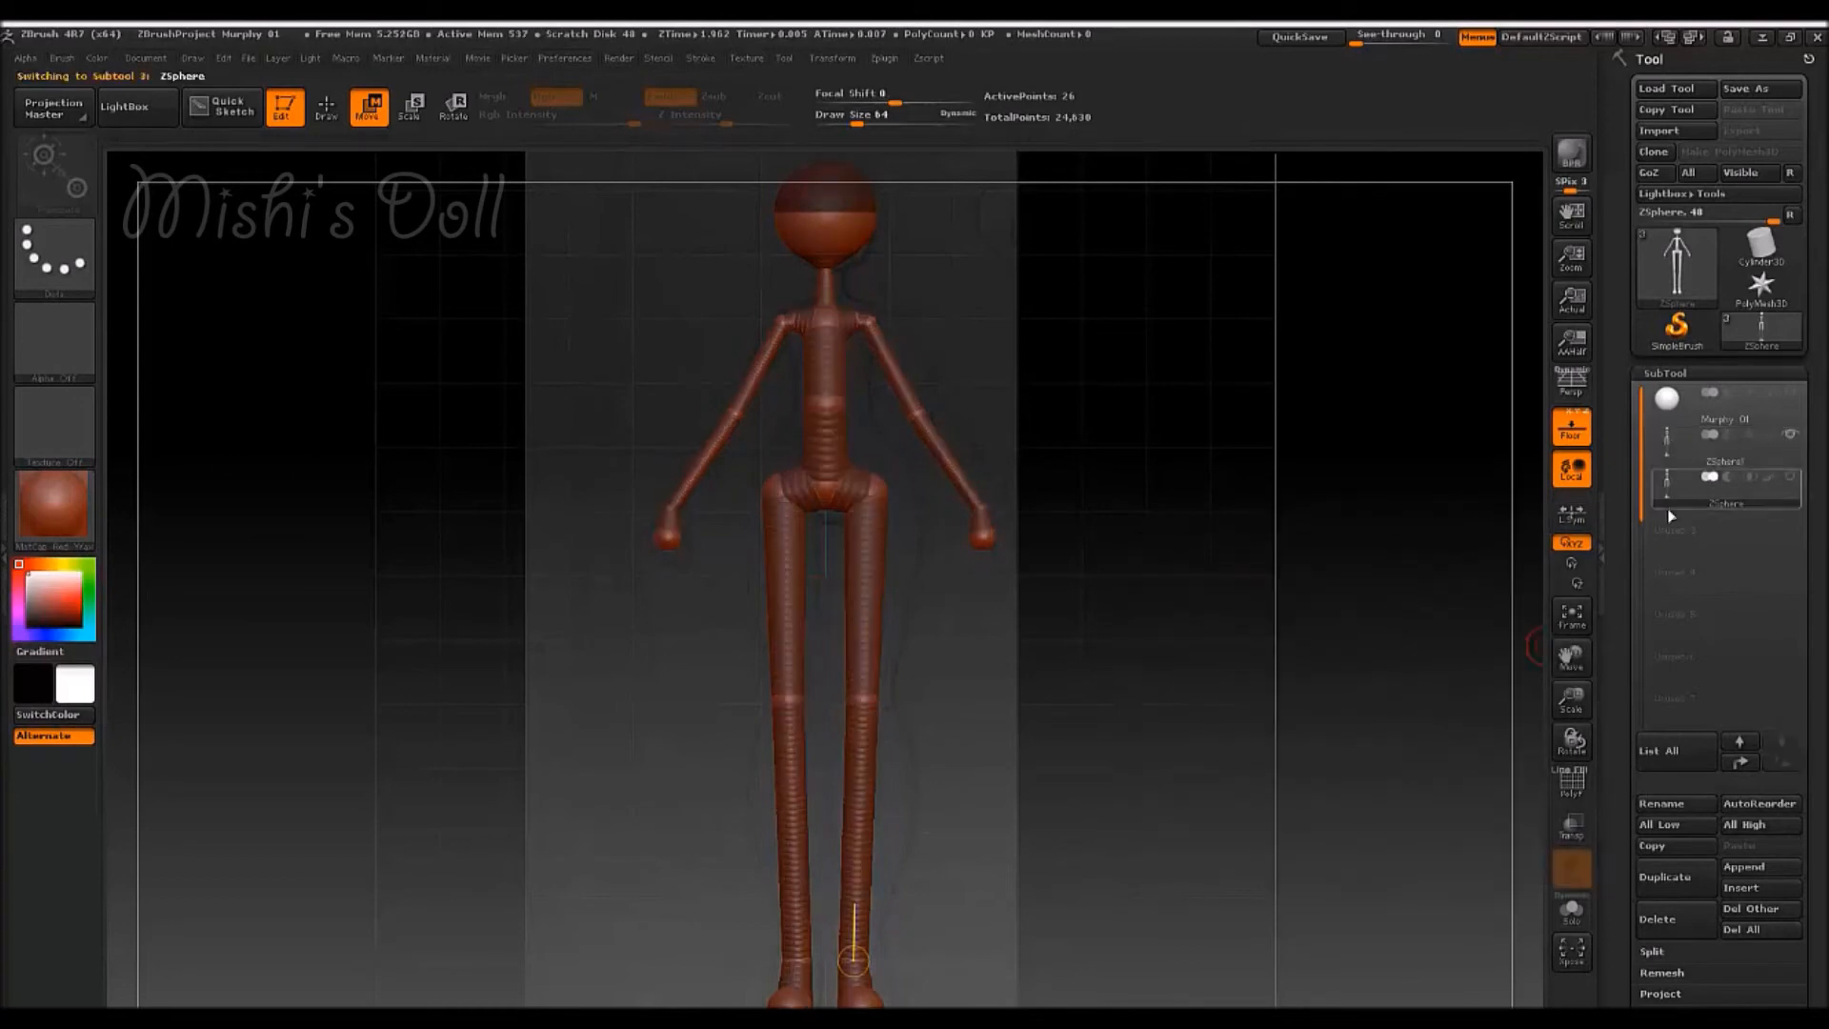
left_click(1671, 442)
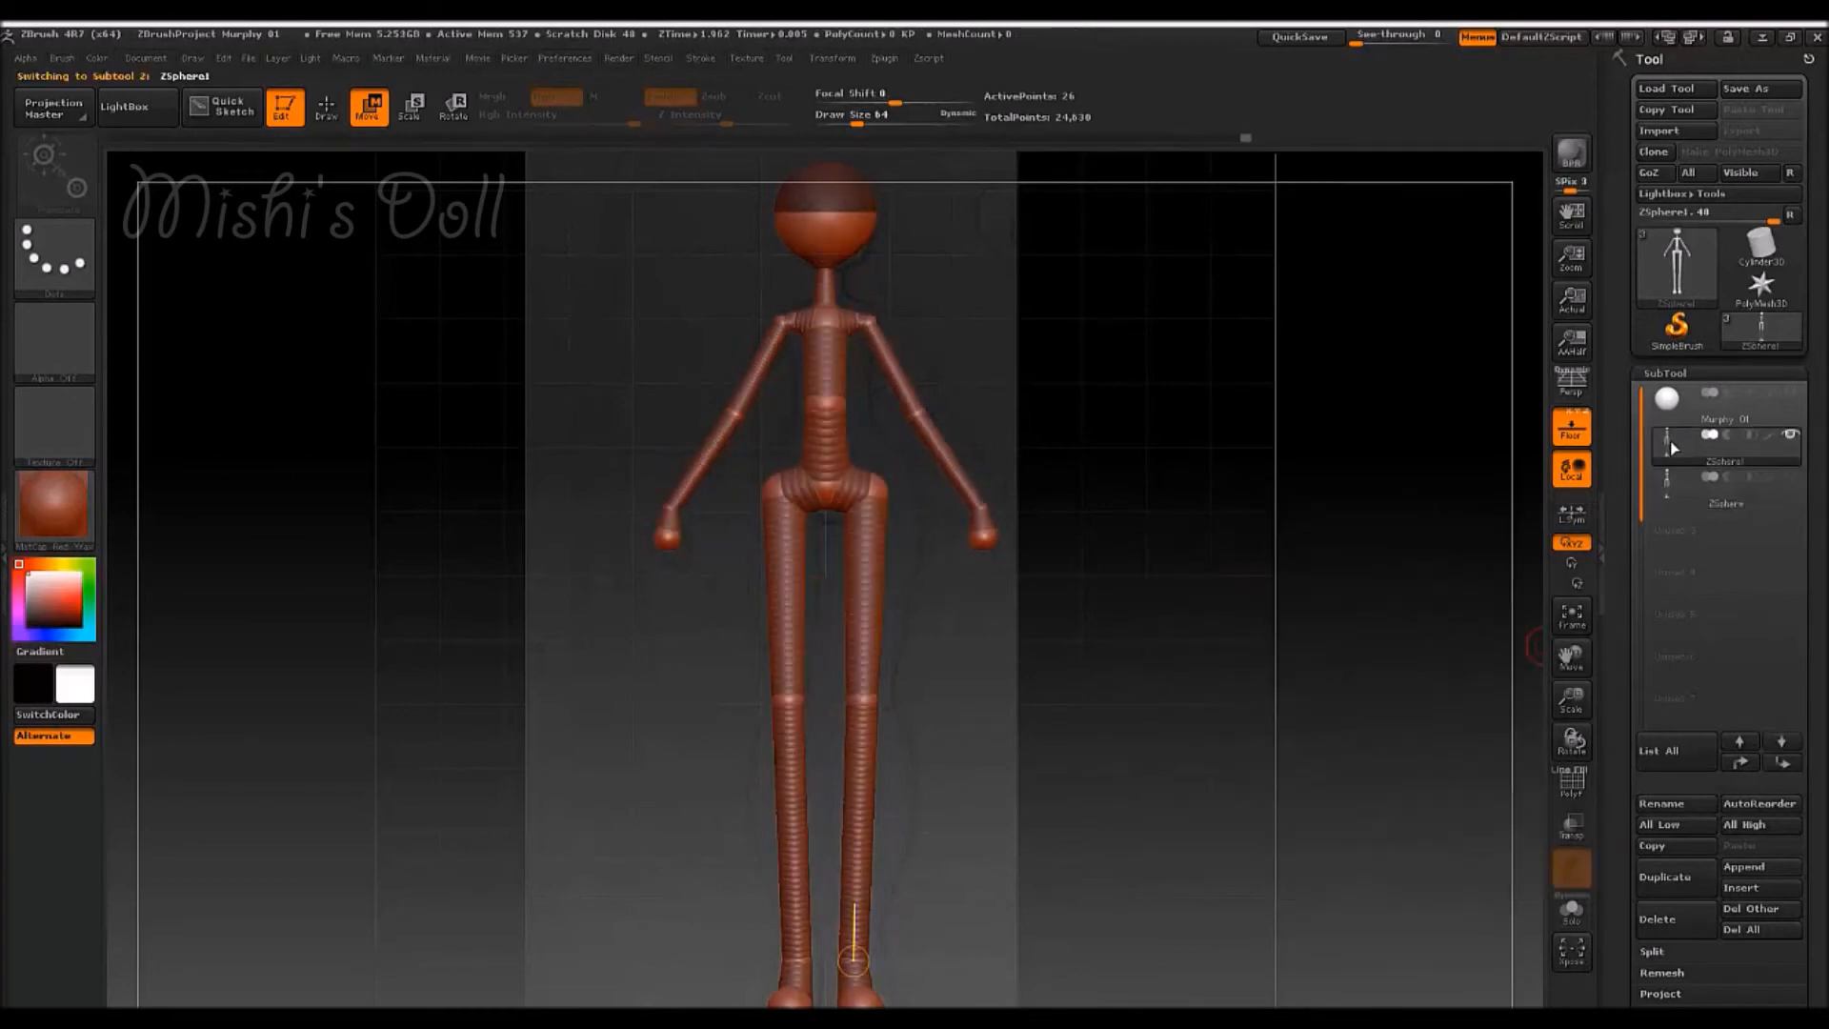
- Set the Adaptive Skin density to 5 for the active ZSphere figure and turn on its skin preview
left_click_drag(1618, 728, 1624, 541)
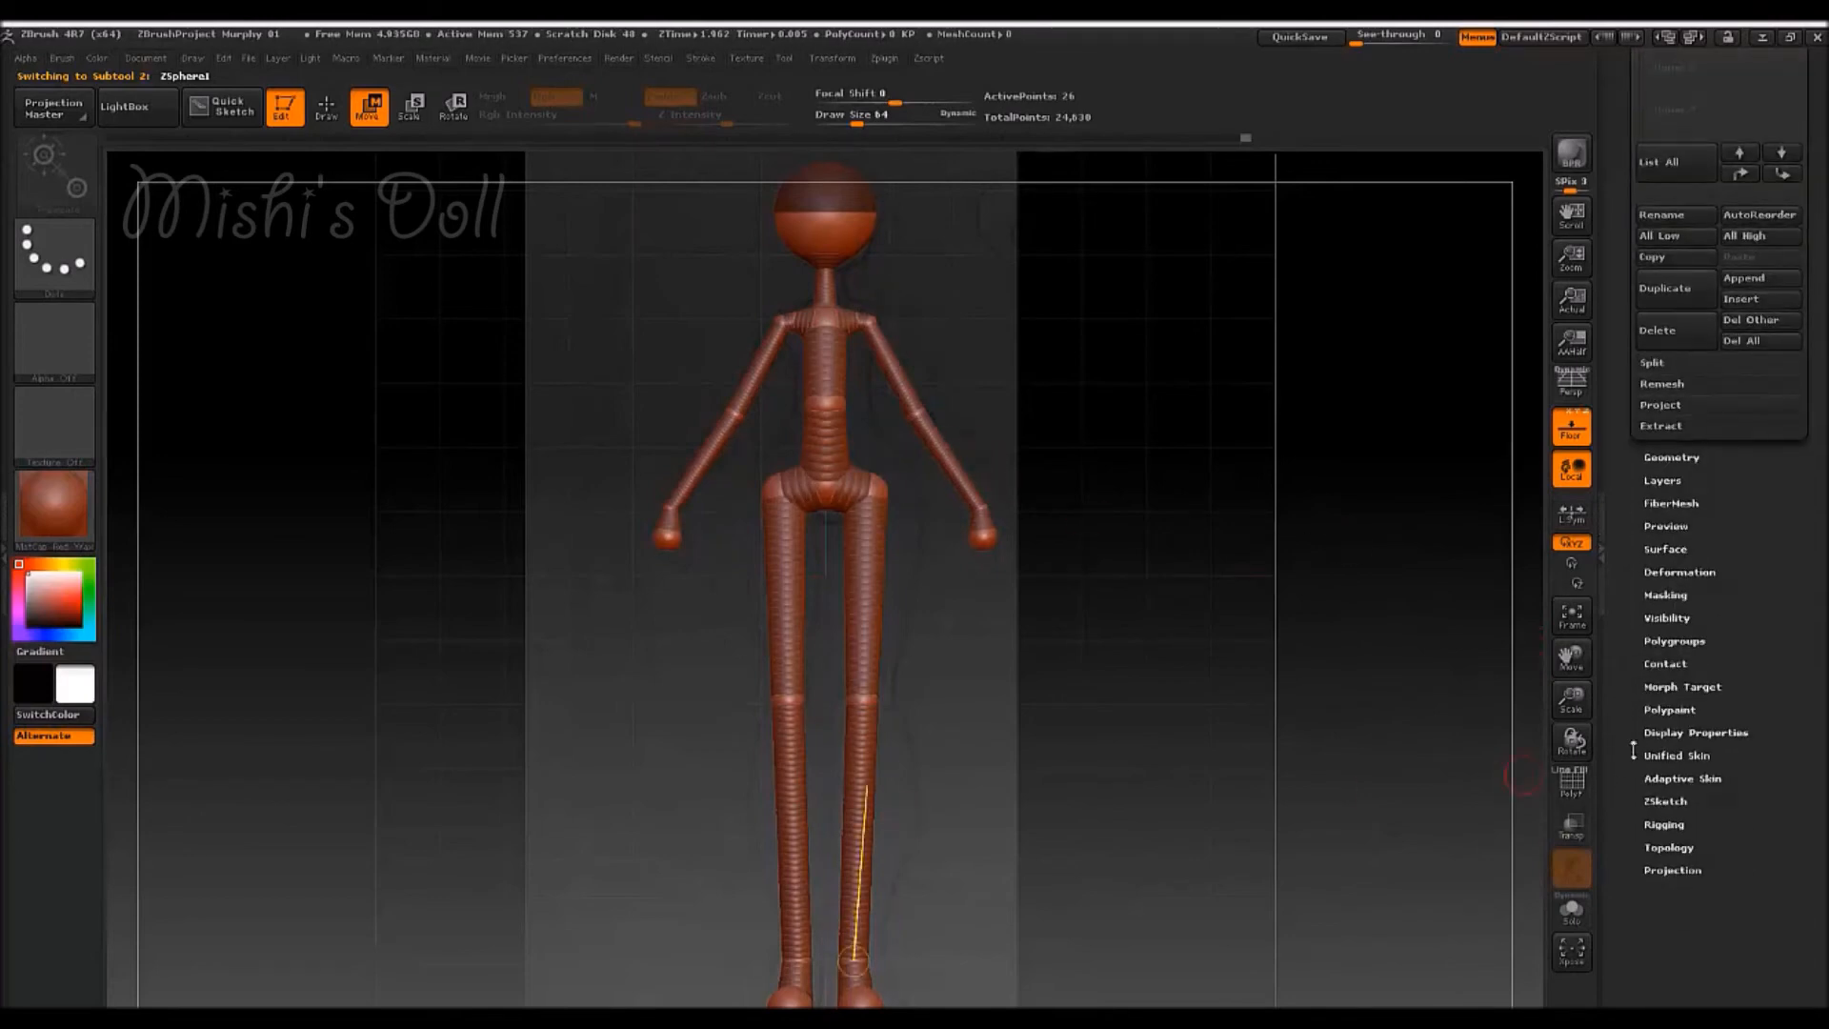
left_click(1706, 780)
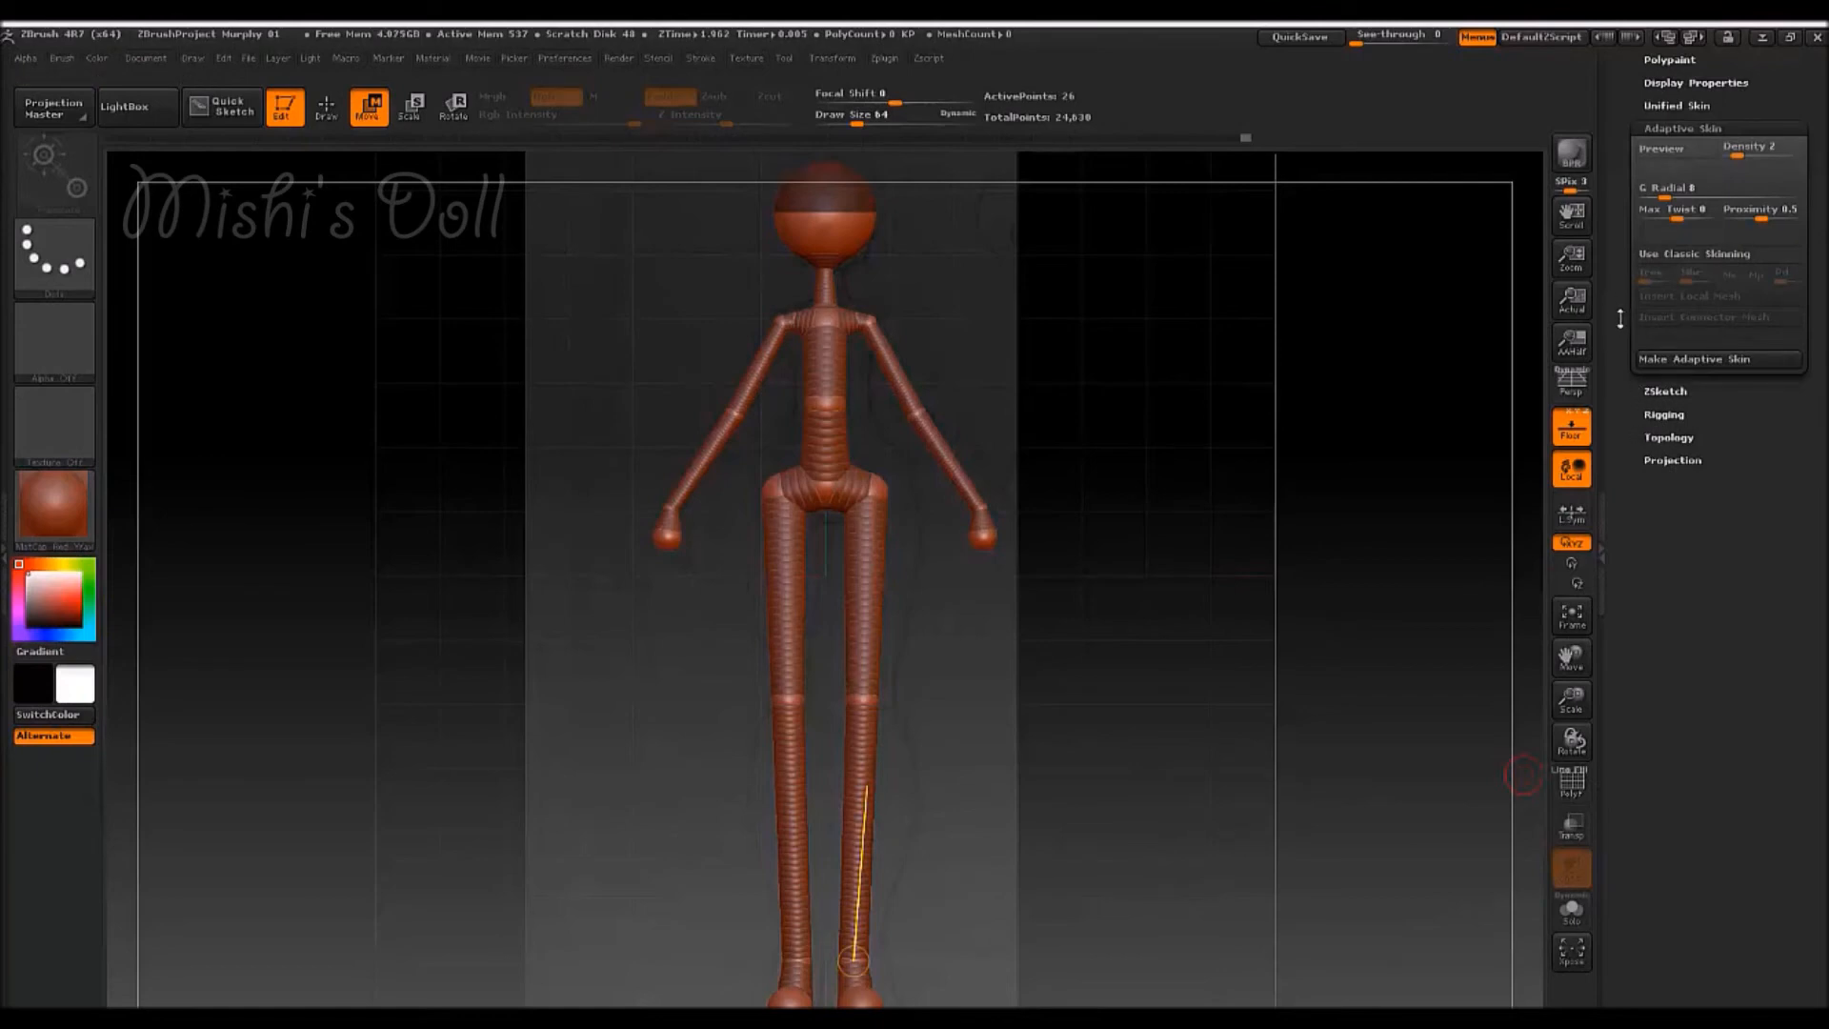
scroll(1631, 379, "up", 5)
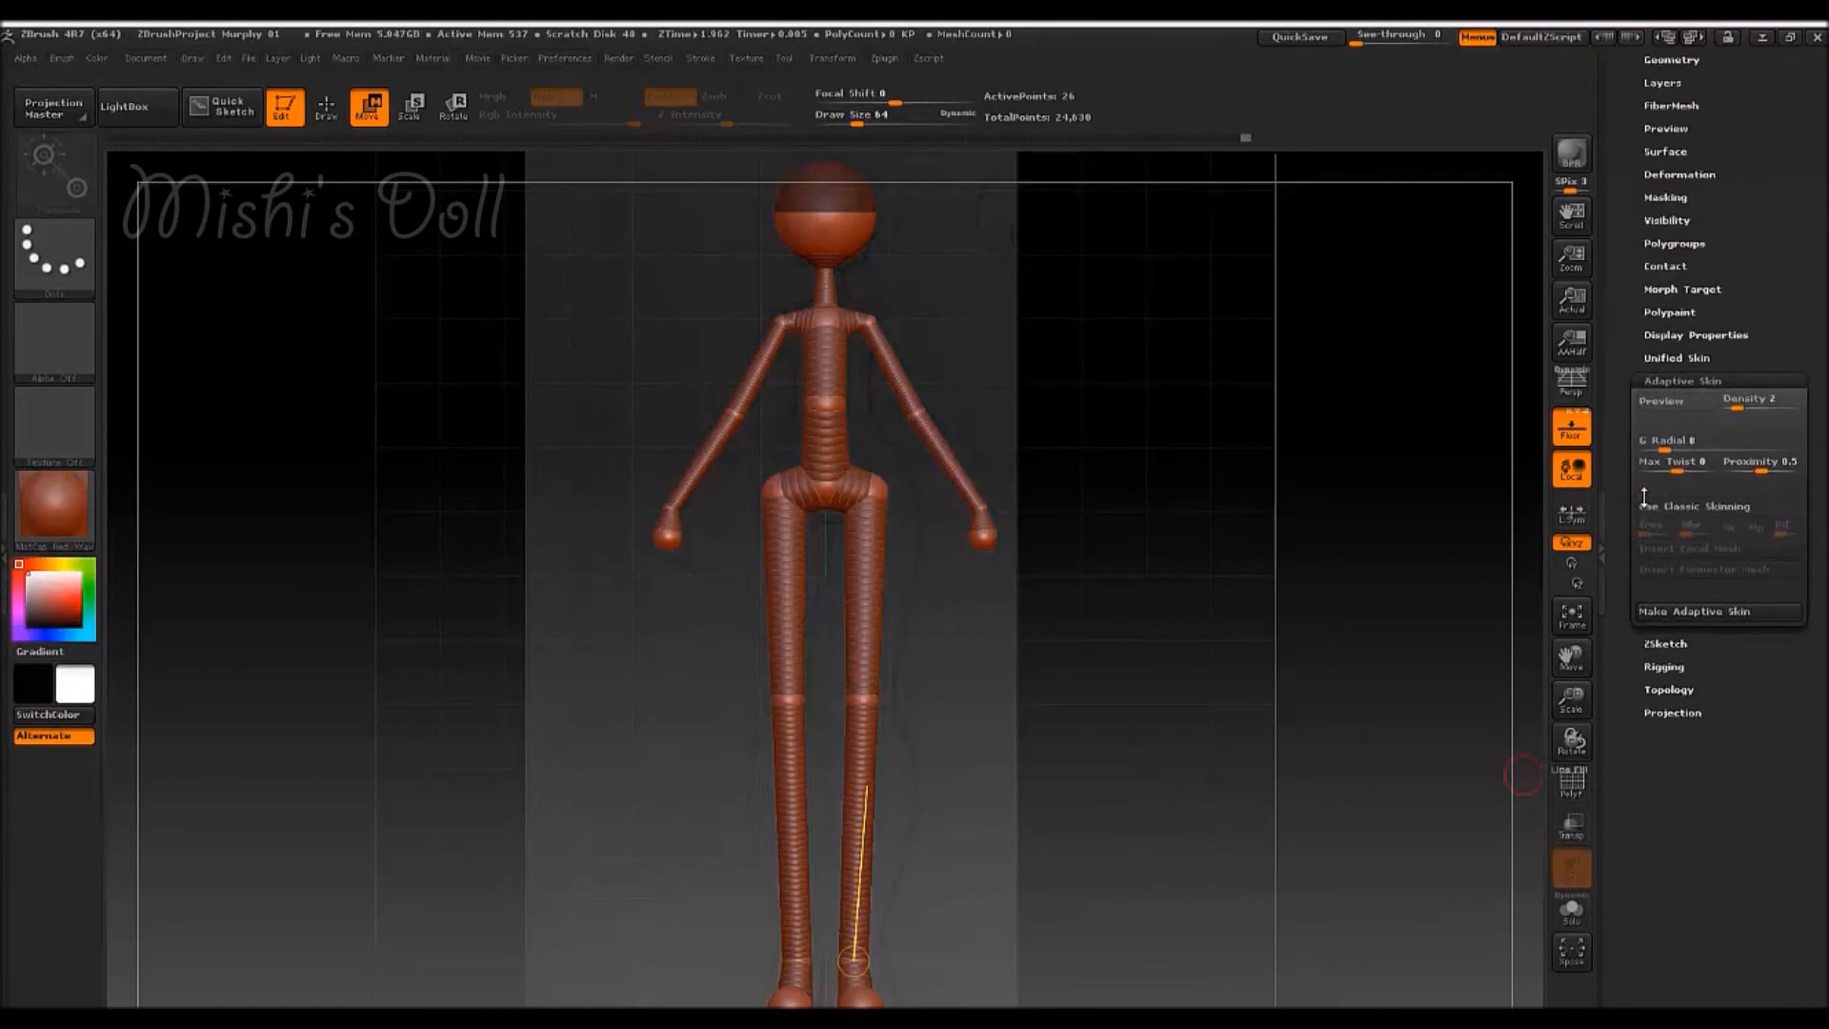
scroll(1643, 496, "up", 3)
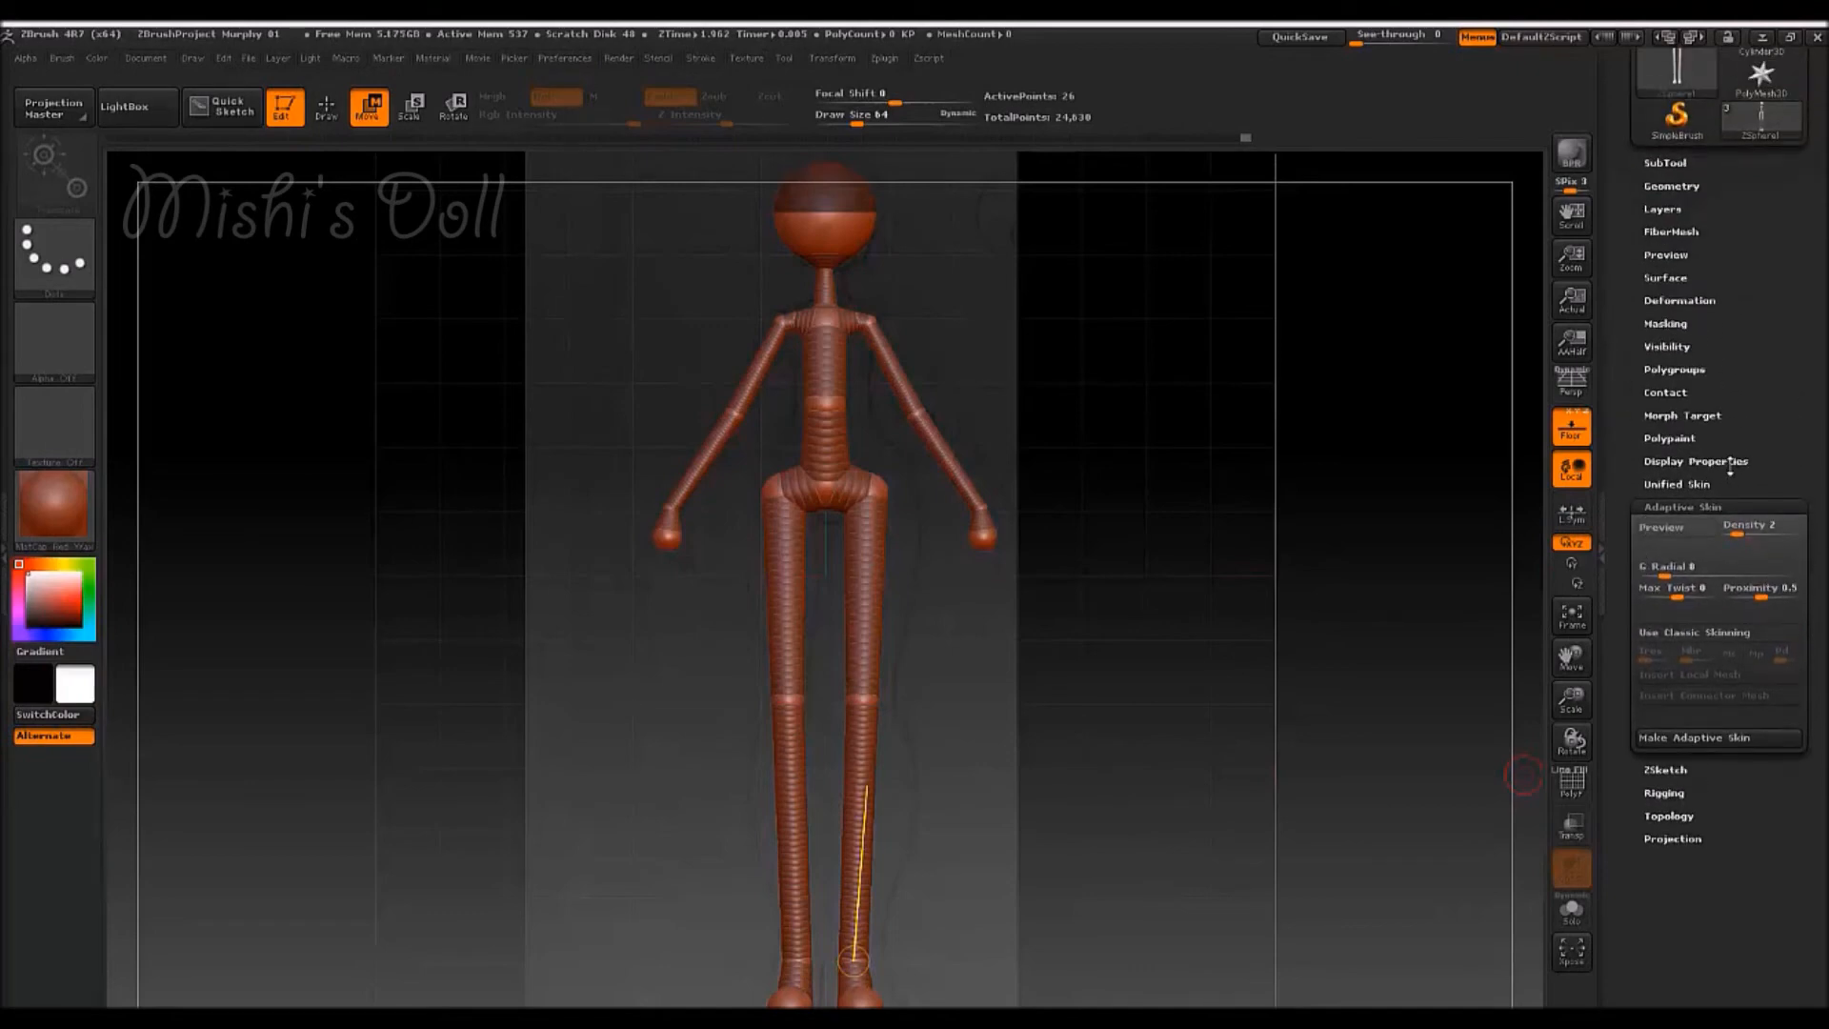
left_click(1696, 461)
left_click(1685, 663)
left_click_drag(1744, 536, 1750, 536)
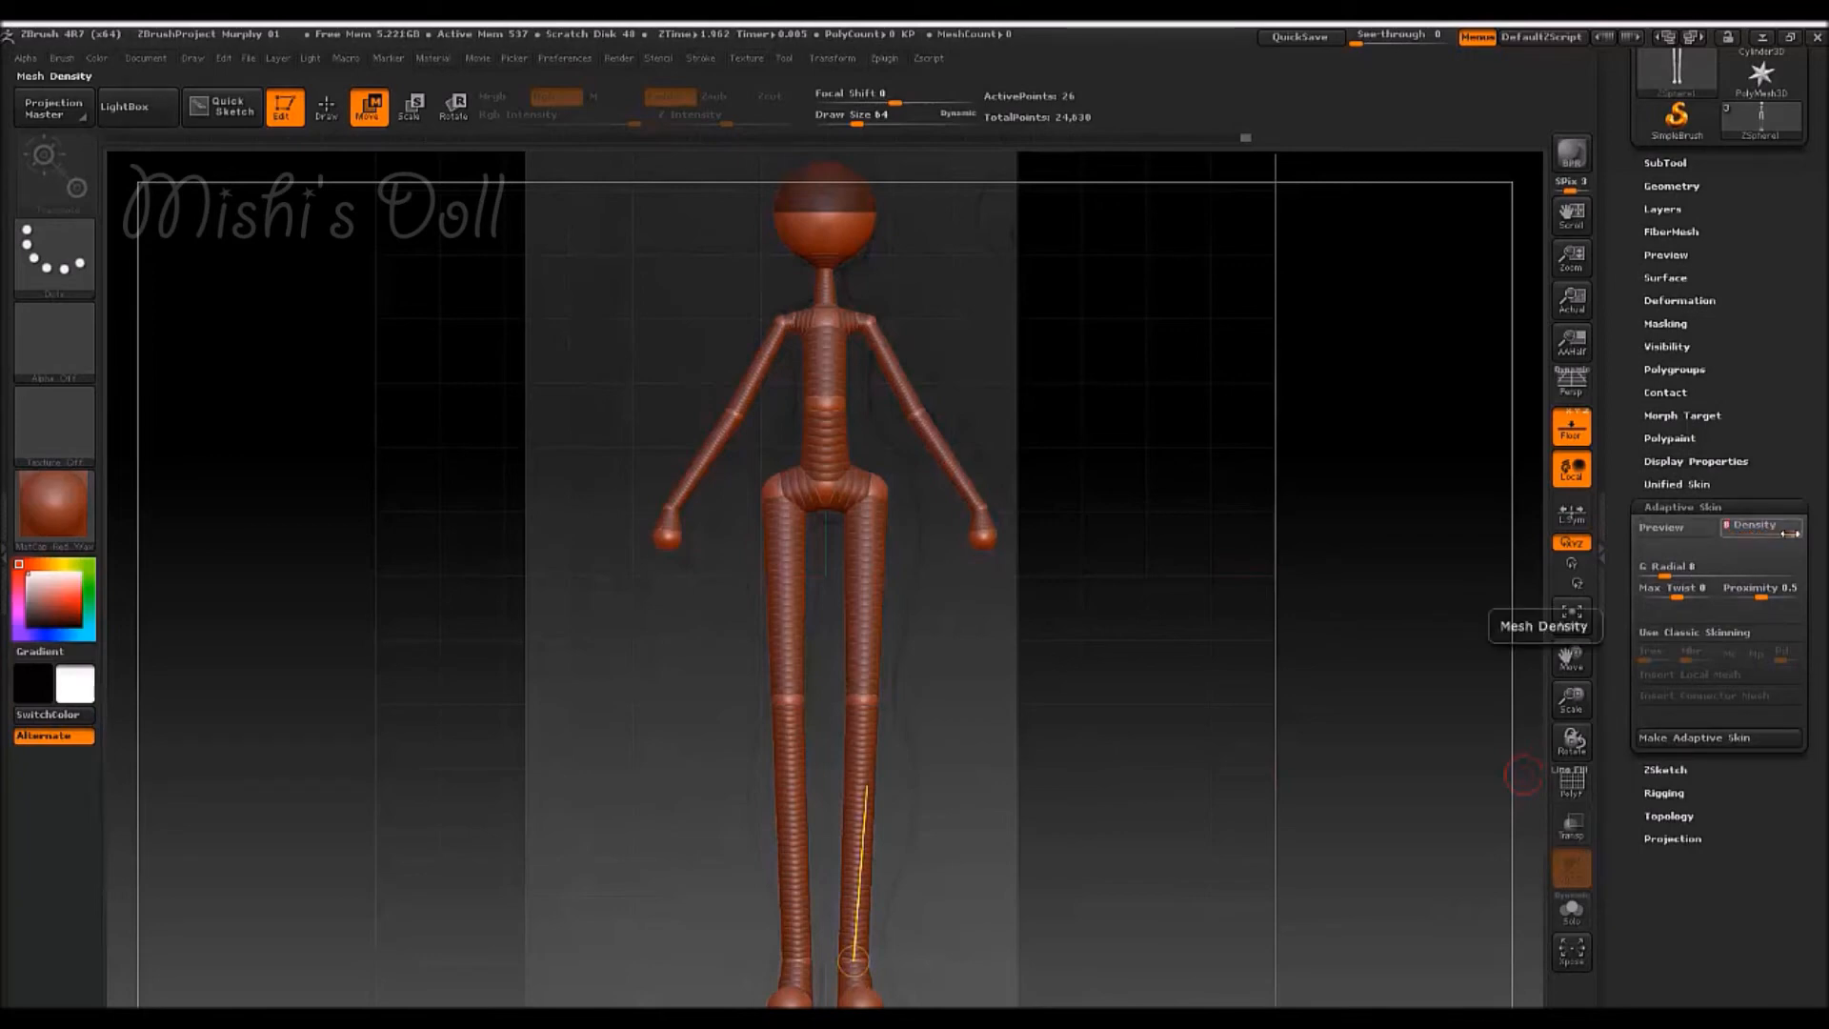
left_click(1766, 535)
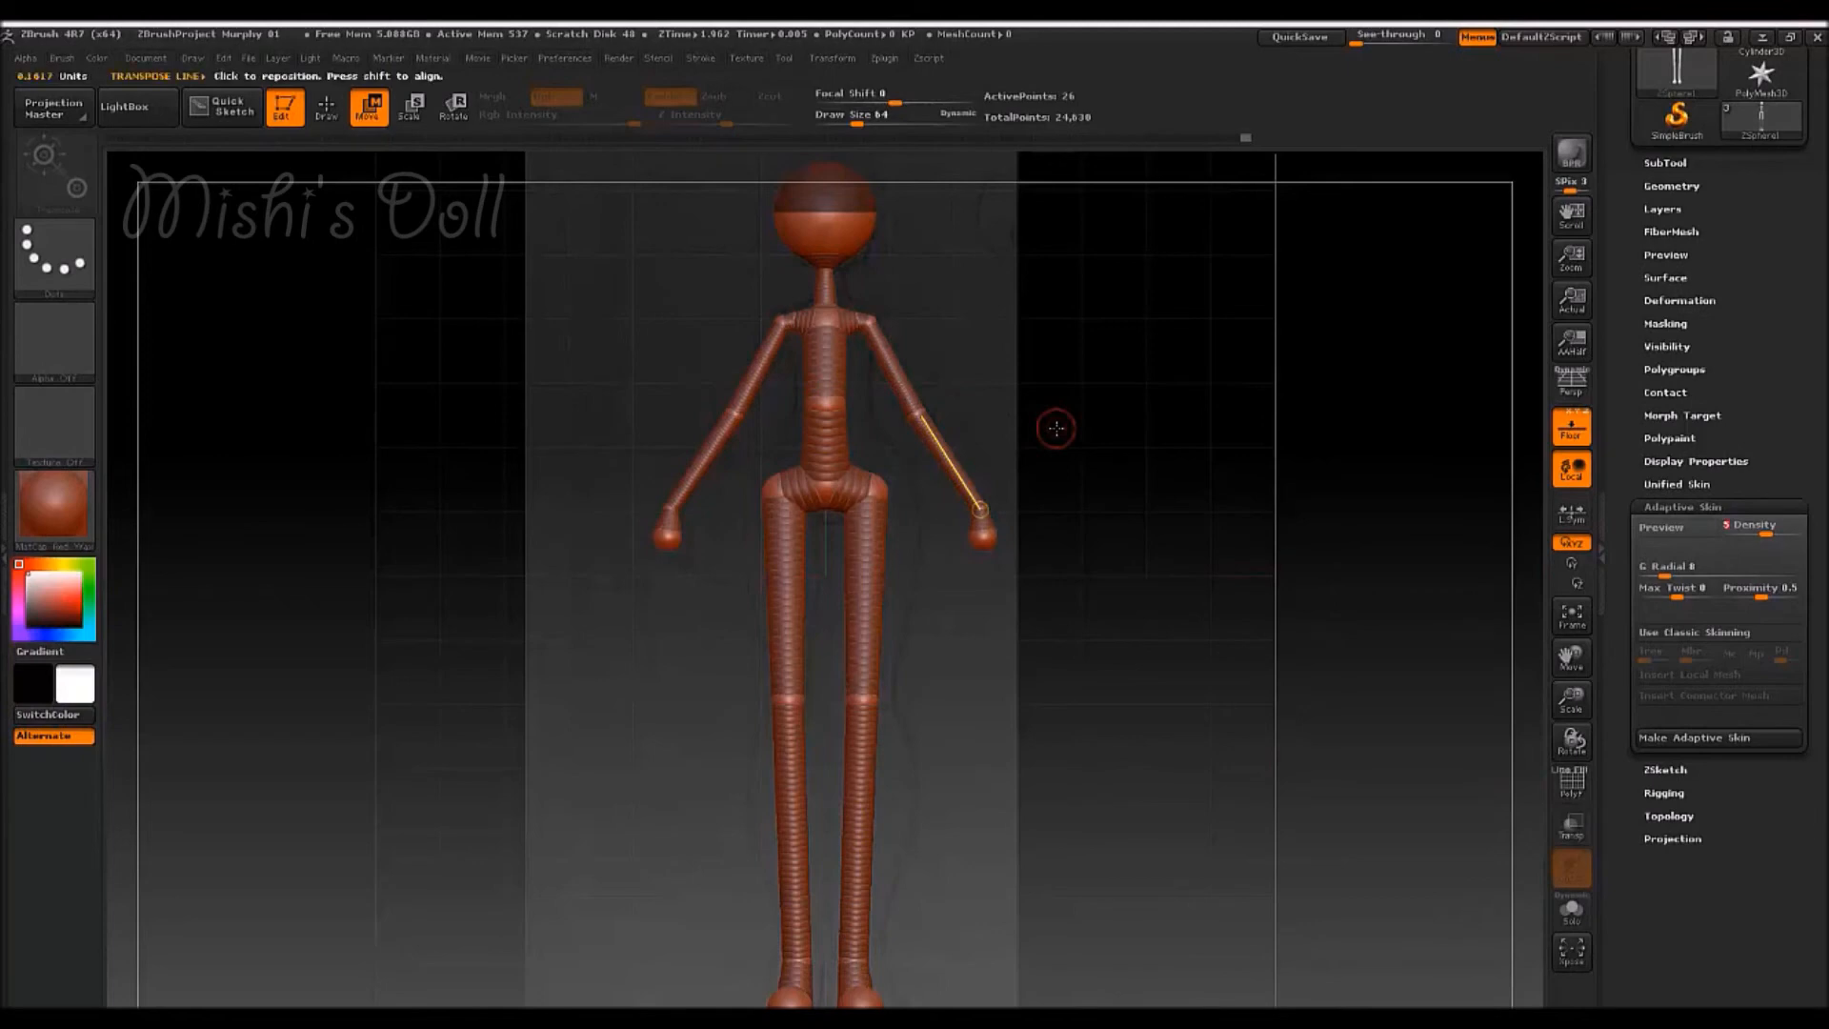
key("a")
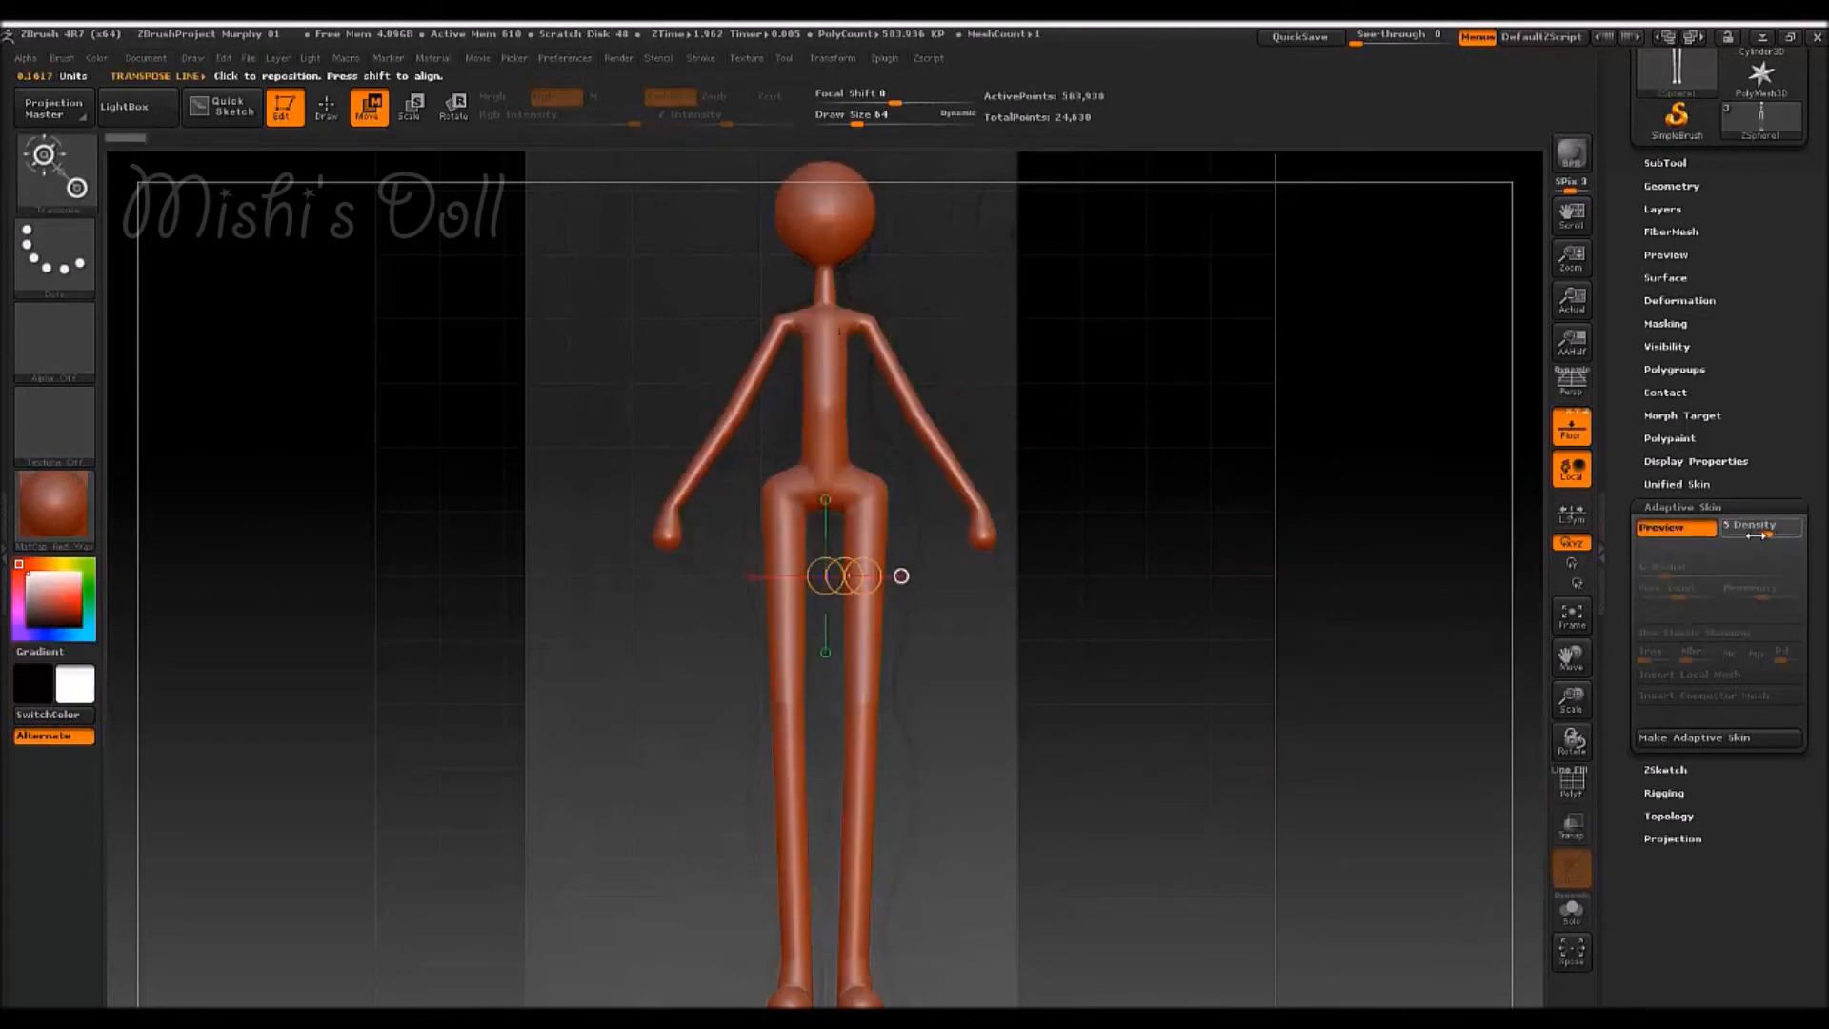
- Raise the Adaptive Skin density to 7 and make an adaptive skin from the figure
left_click_drag(1750, 531, 1793, 532)
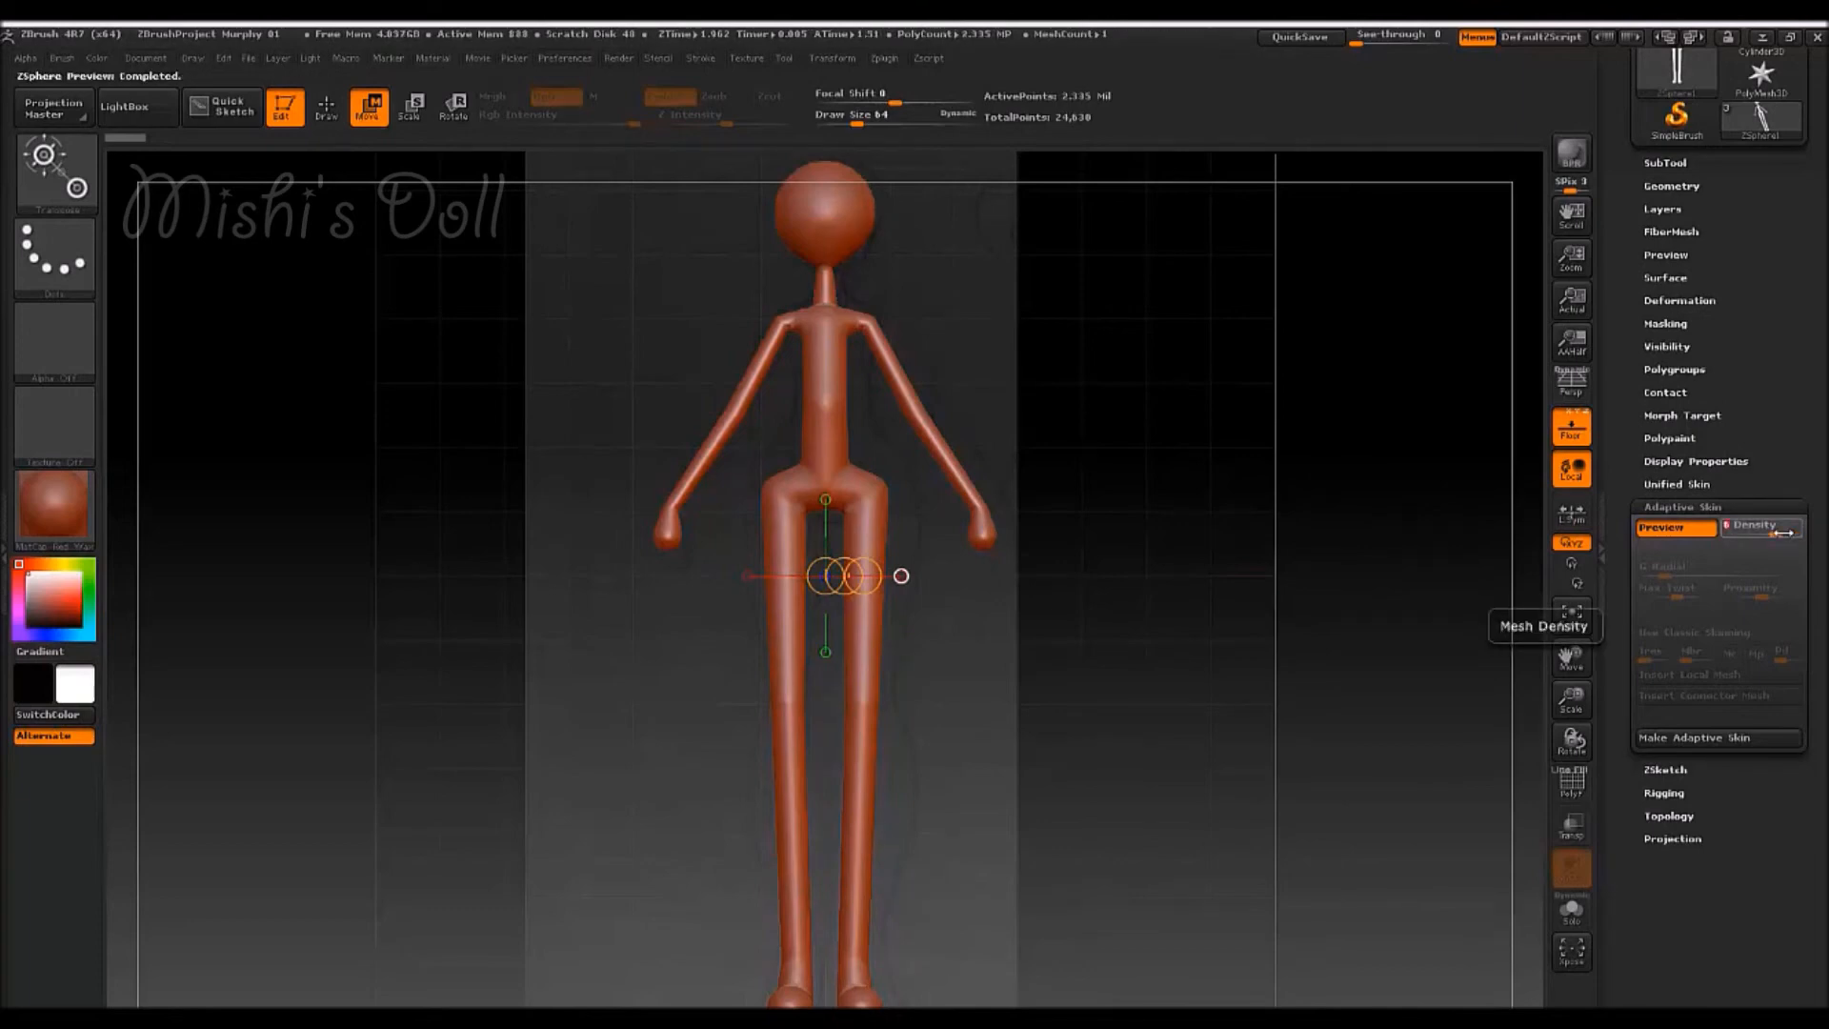
left_click_drag(1783, 532, 1795, 532)
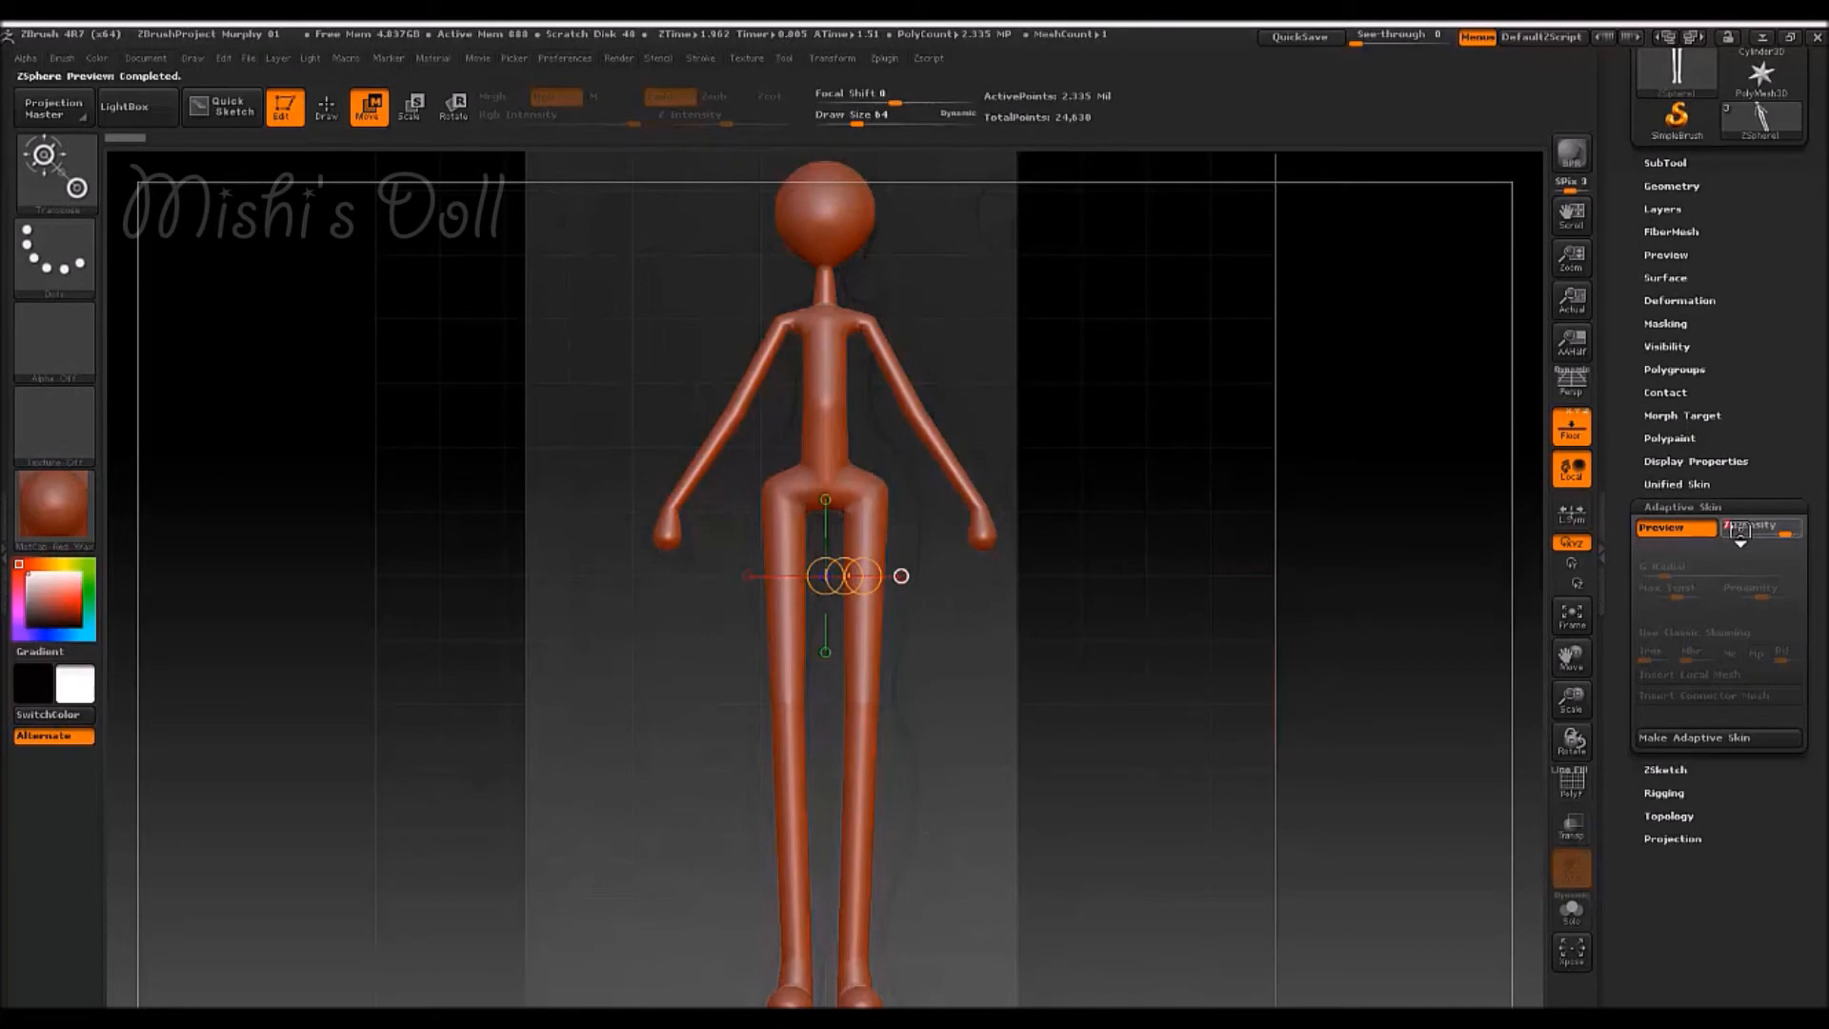
left_click(1717, 739)
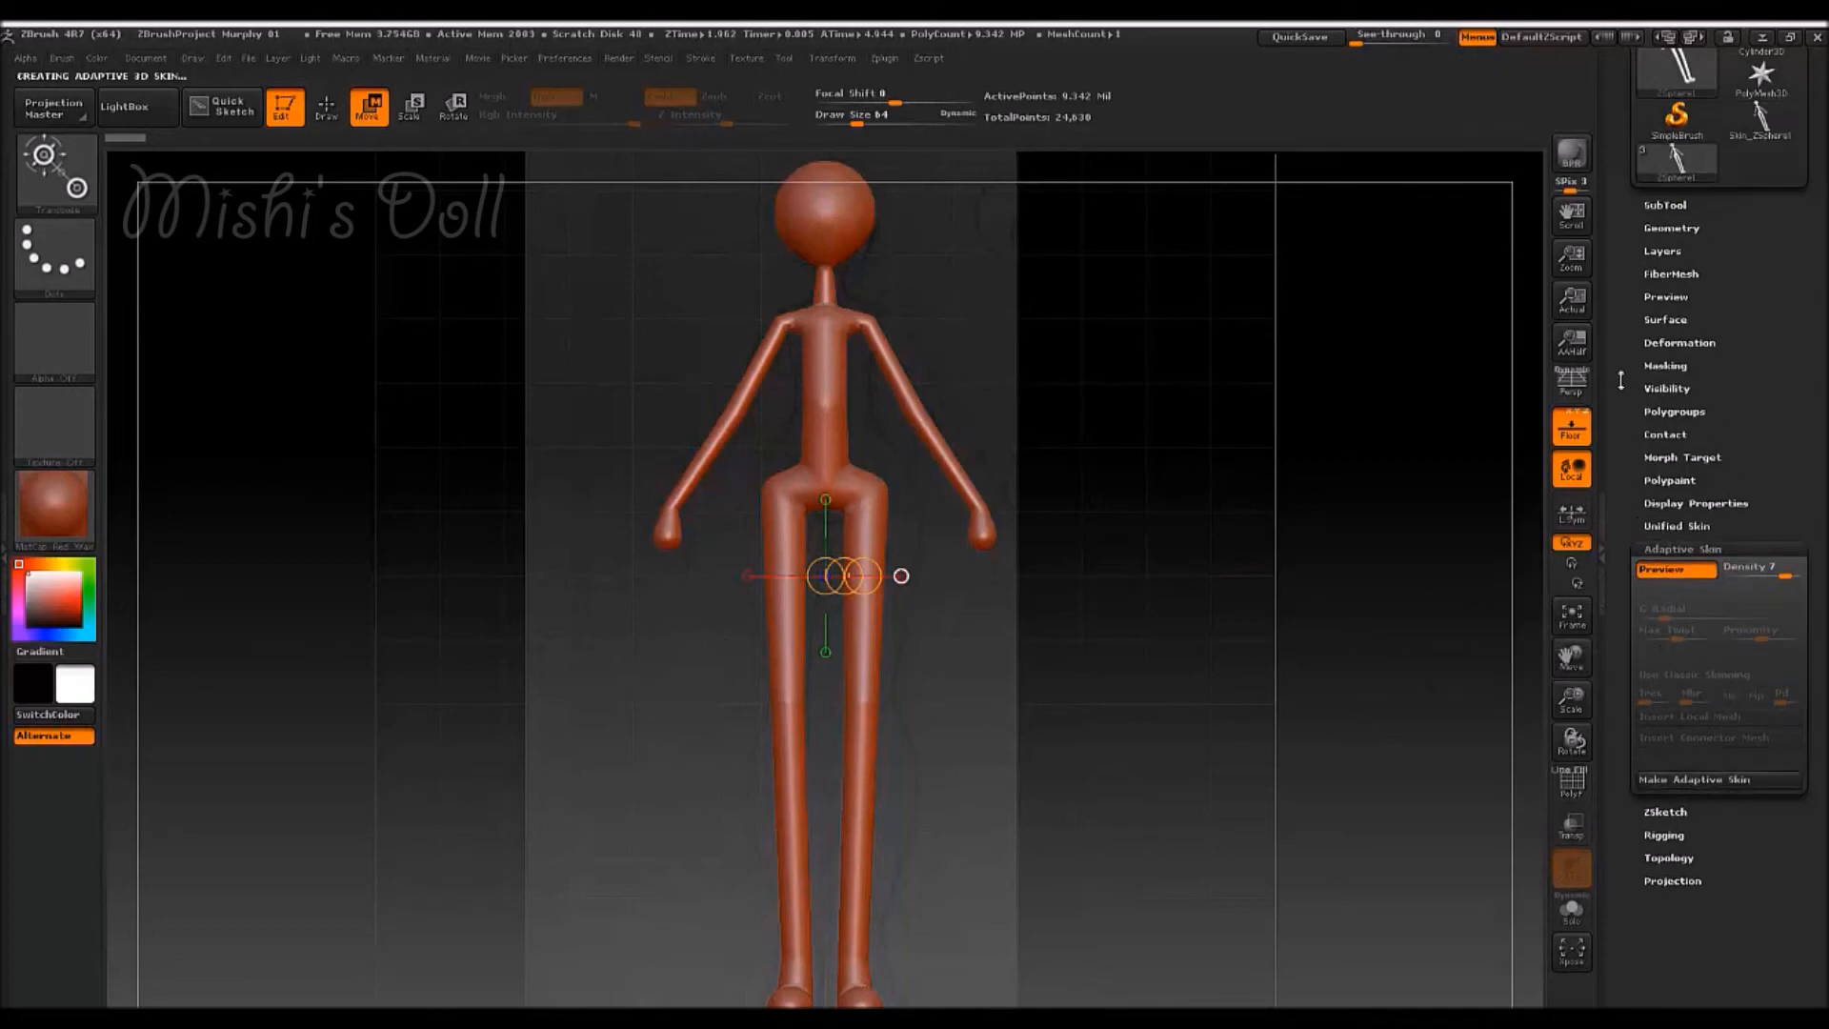
- Compare the original ZSphere subtool with the skin-previewed ZSphere1 in the subtool list, ending on ZSphere1
left_click_drag(1628, 361, 1641, 486)
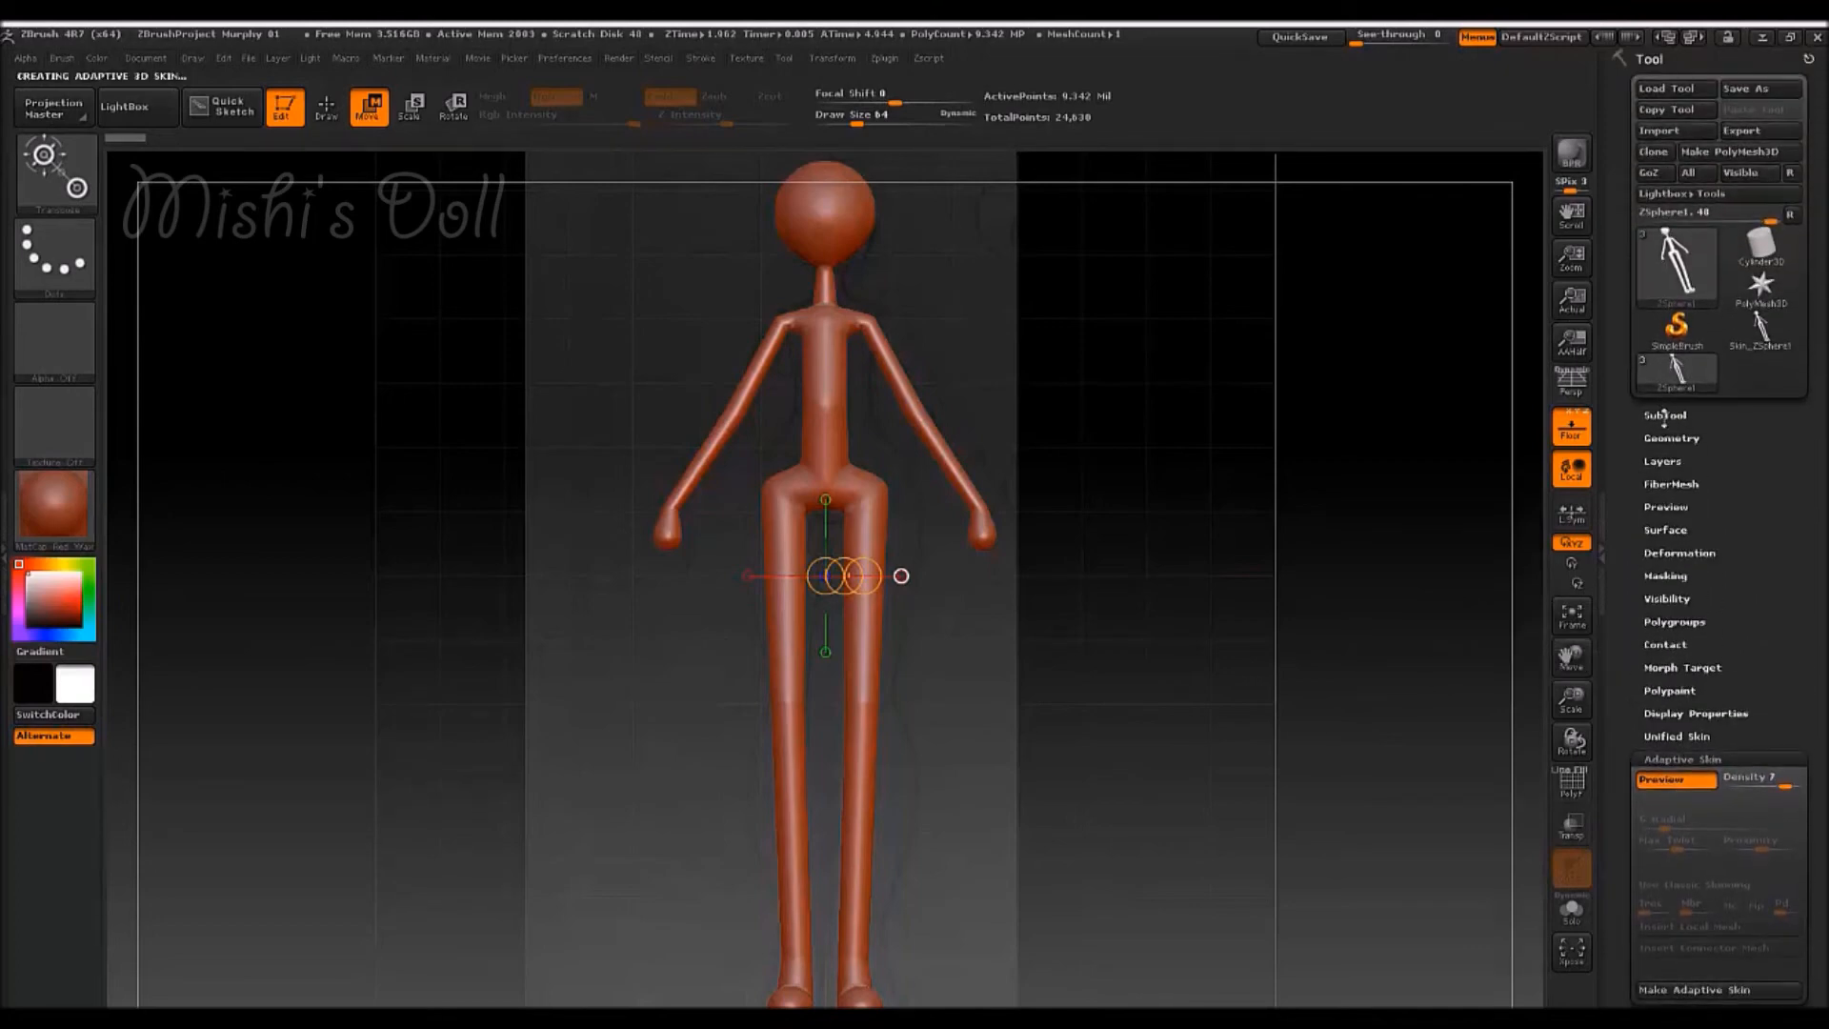
left_click(1665, 415)
mouse_move(1693, 451)
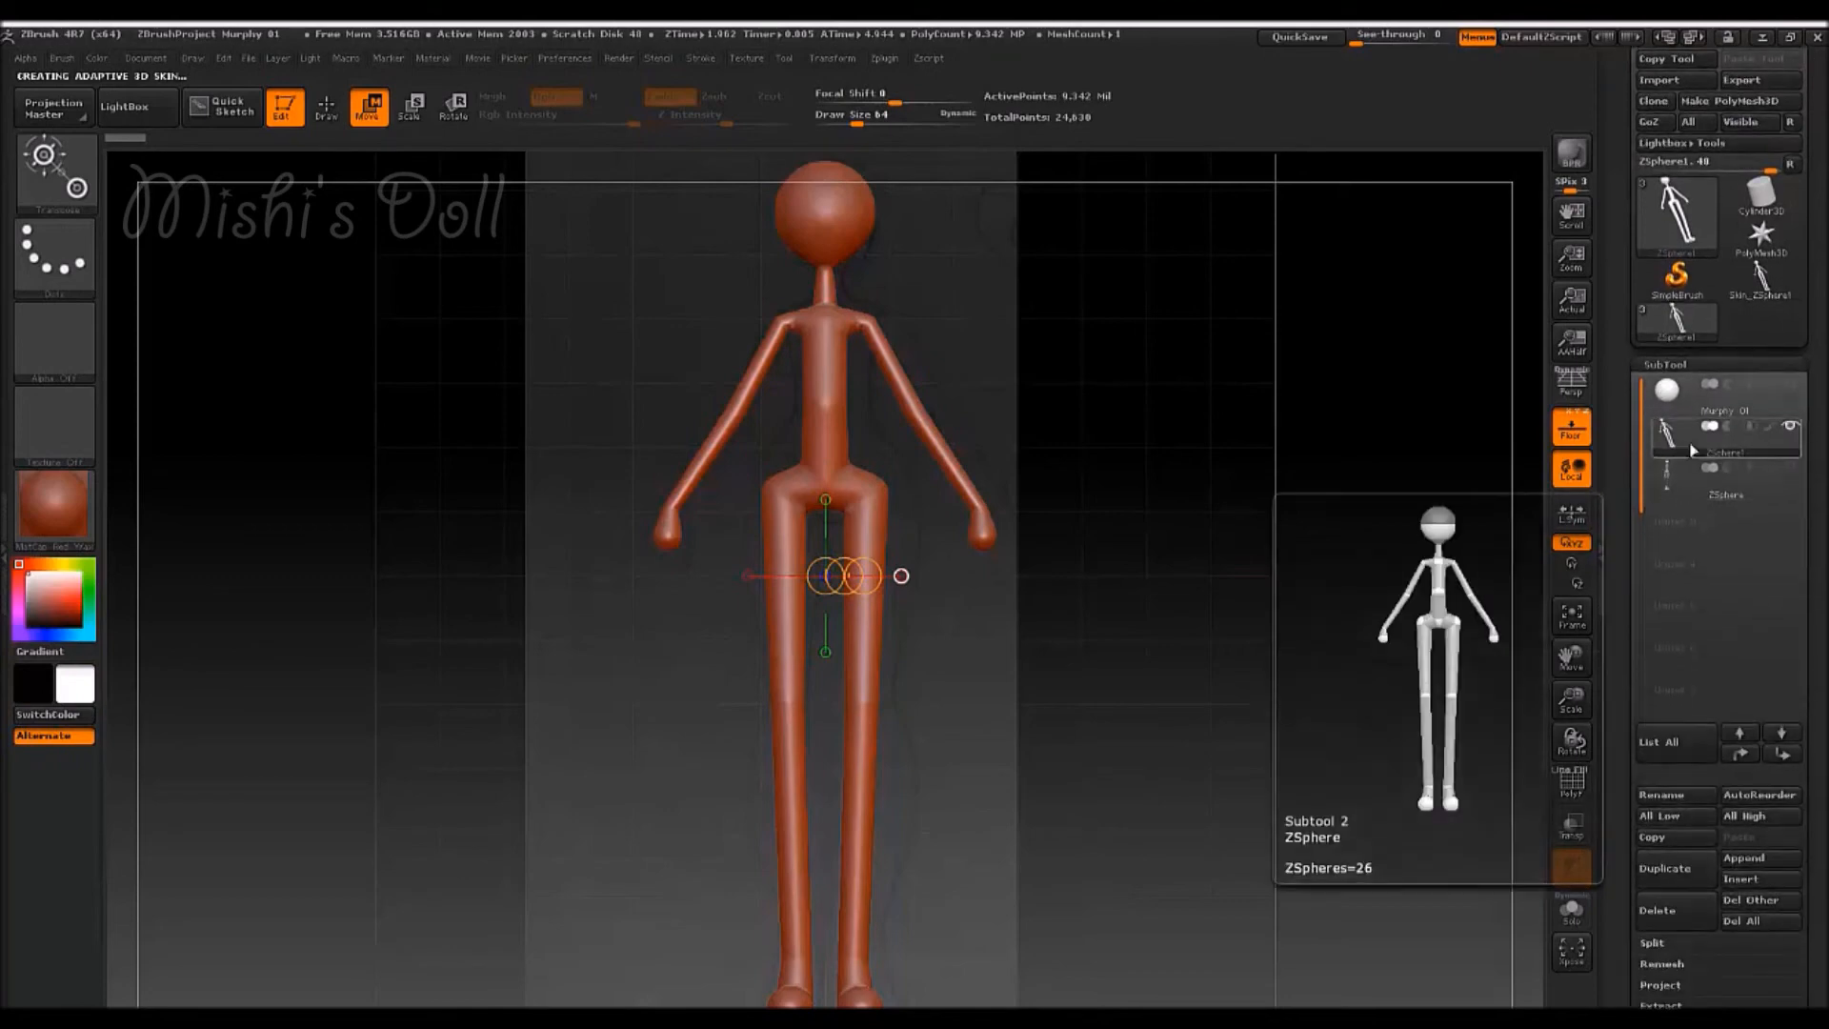
left_click(1676, 476)
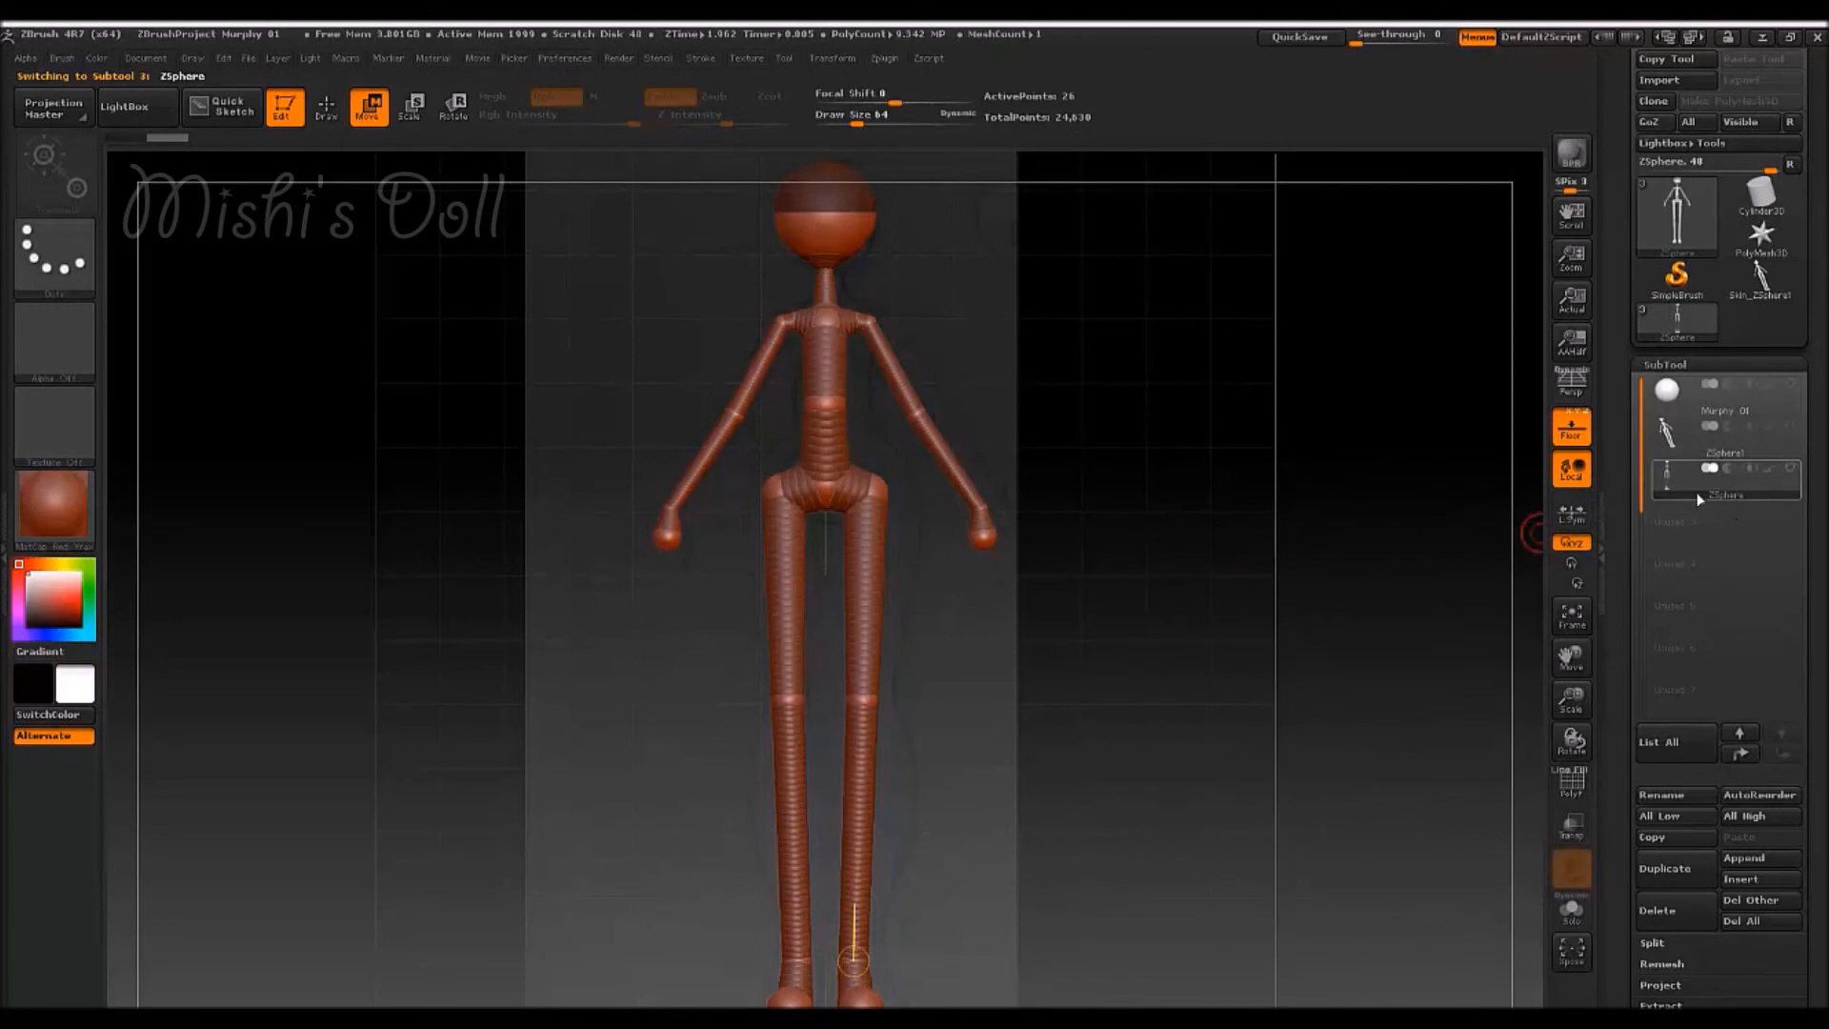
left_click(1667, 438)
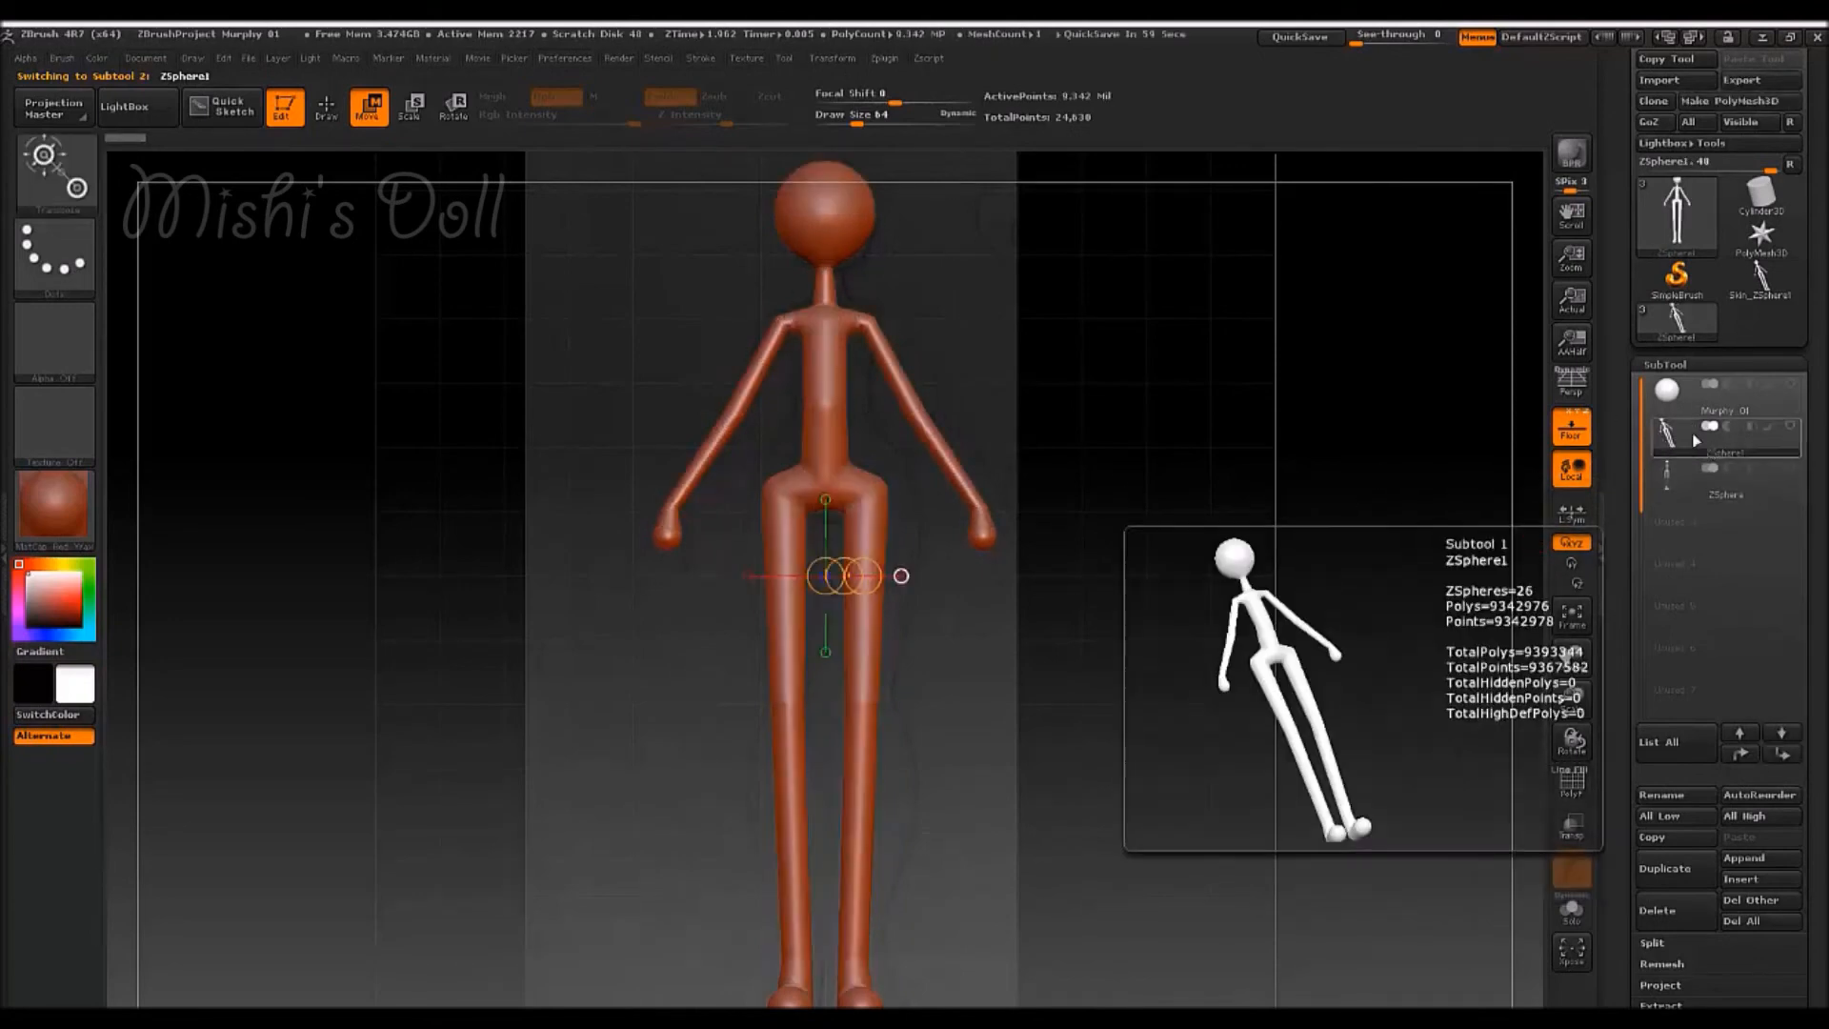
- Lower the subdivision level of the ZSphere1 skin mesh to 1 in its geometry settings
left_click_drag(1005, 583, 1072, 610)
right_click_drag(1053, 524, 1055, 555, "ctrl")
right_click_drag(1077, 423, 1108, 609, "ctrl")
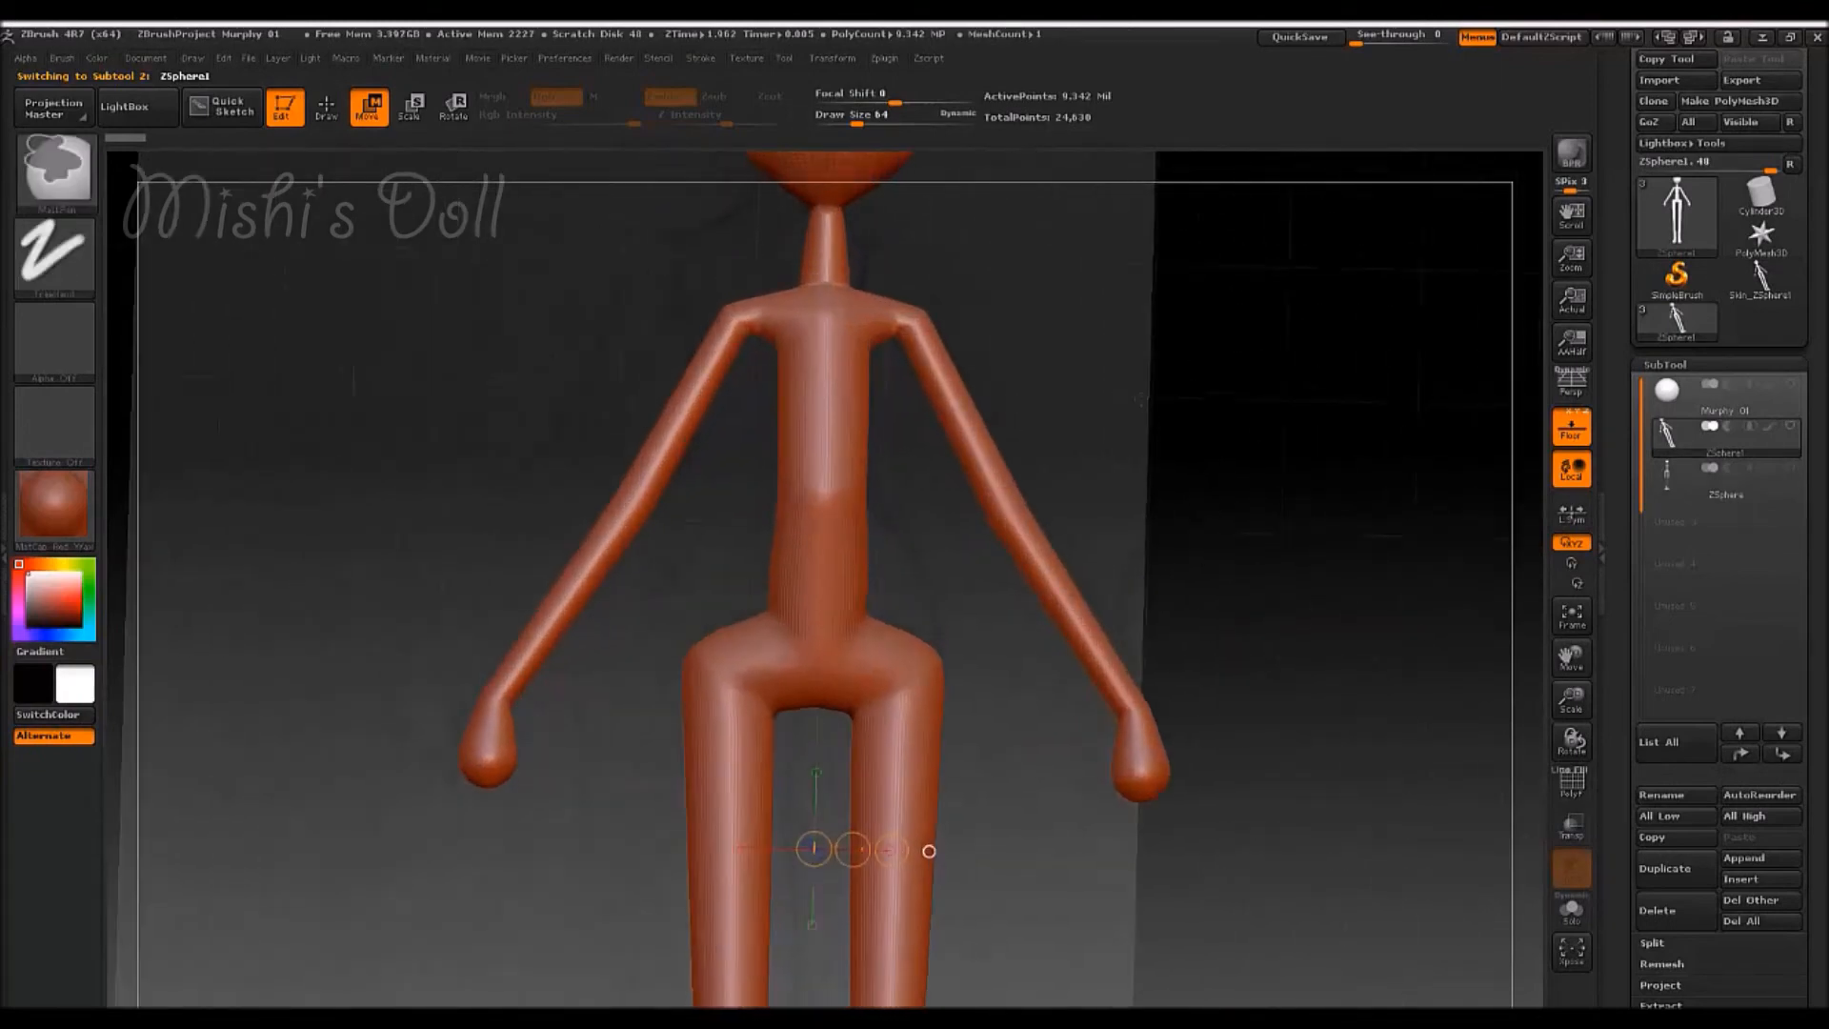
right_click_drag(1134, 410, 1140, 403, "shift")
scroll(1629, 724, "down", 5)
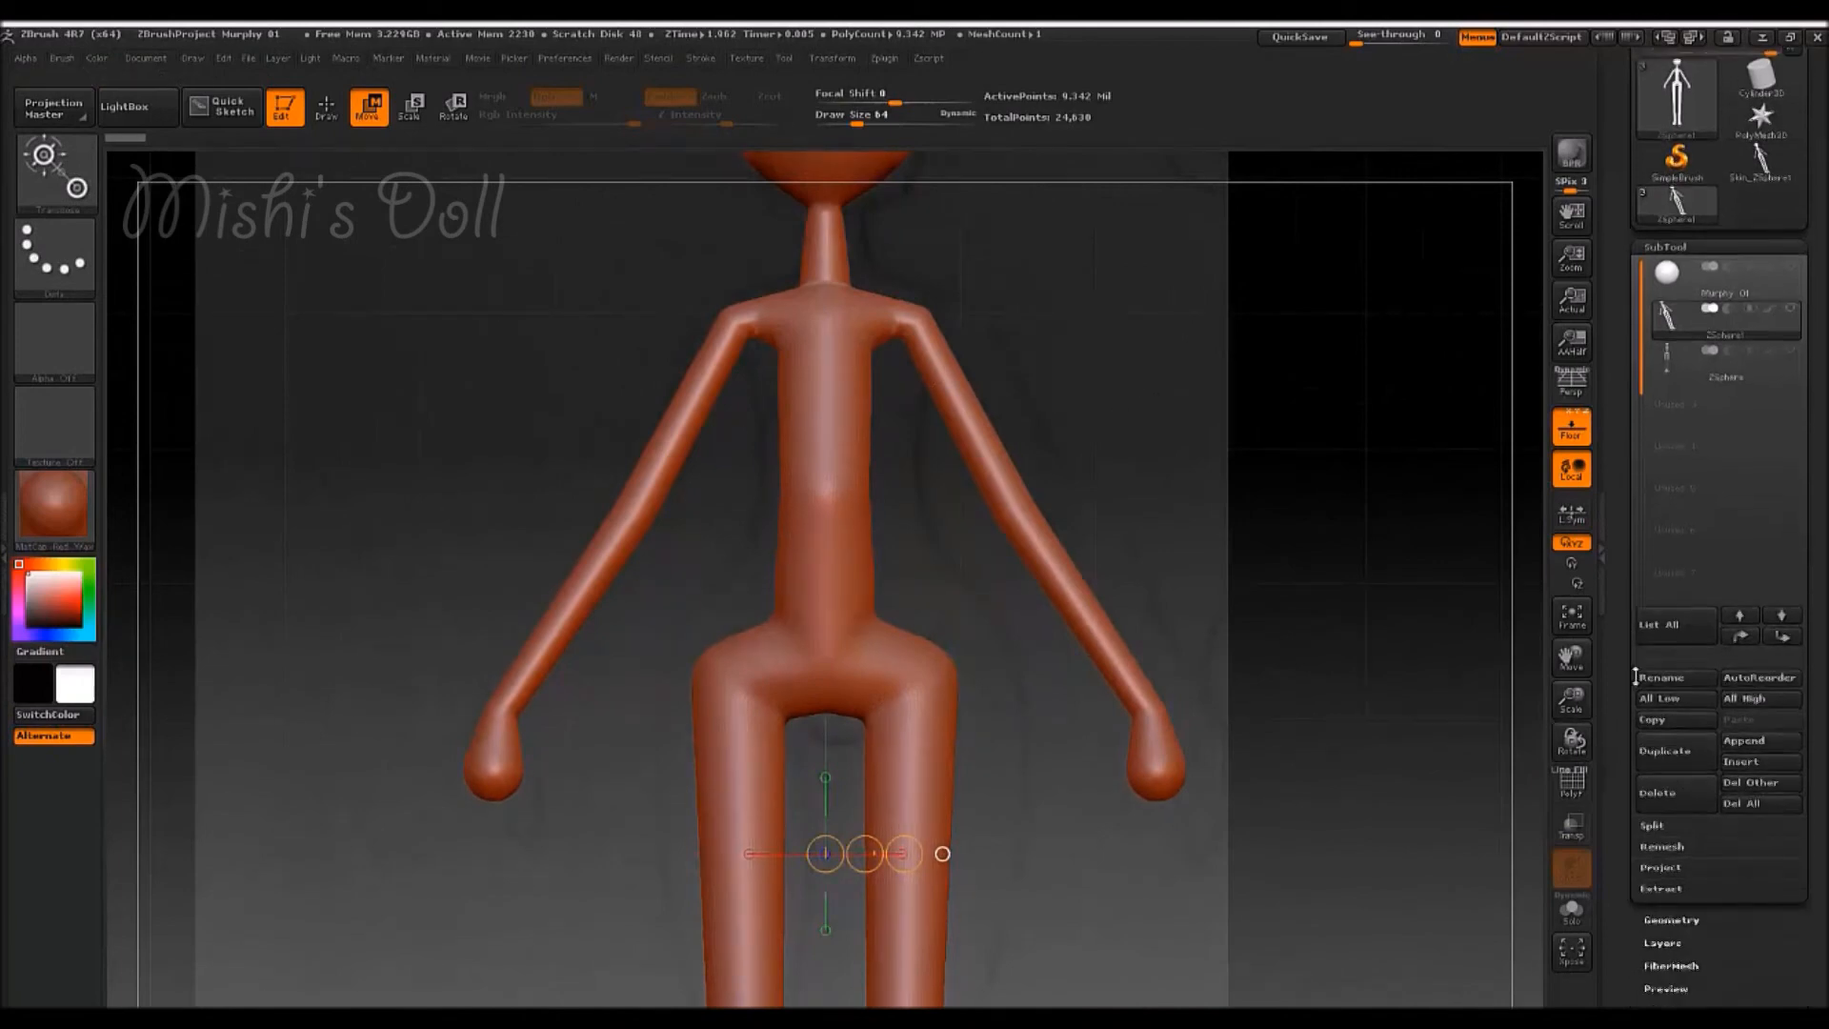
left_click(1672, 726)
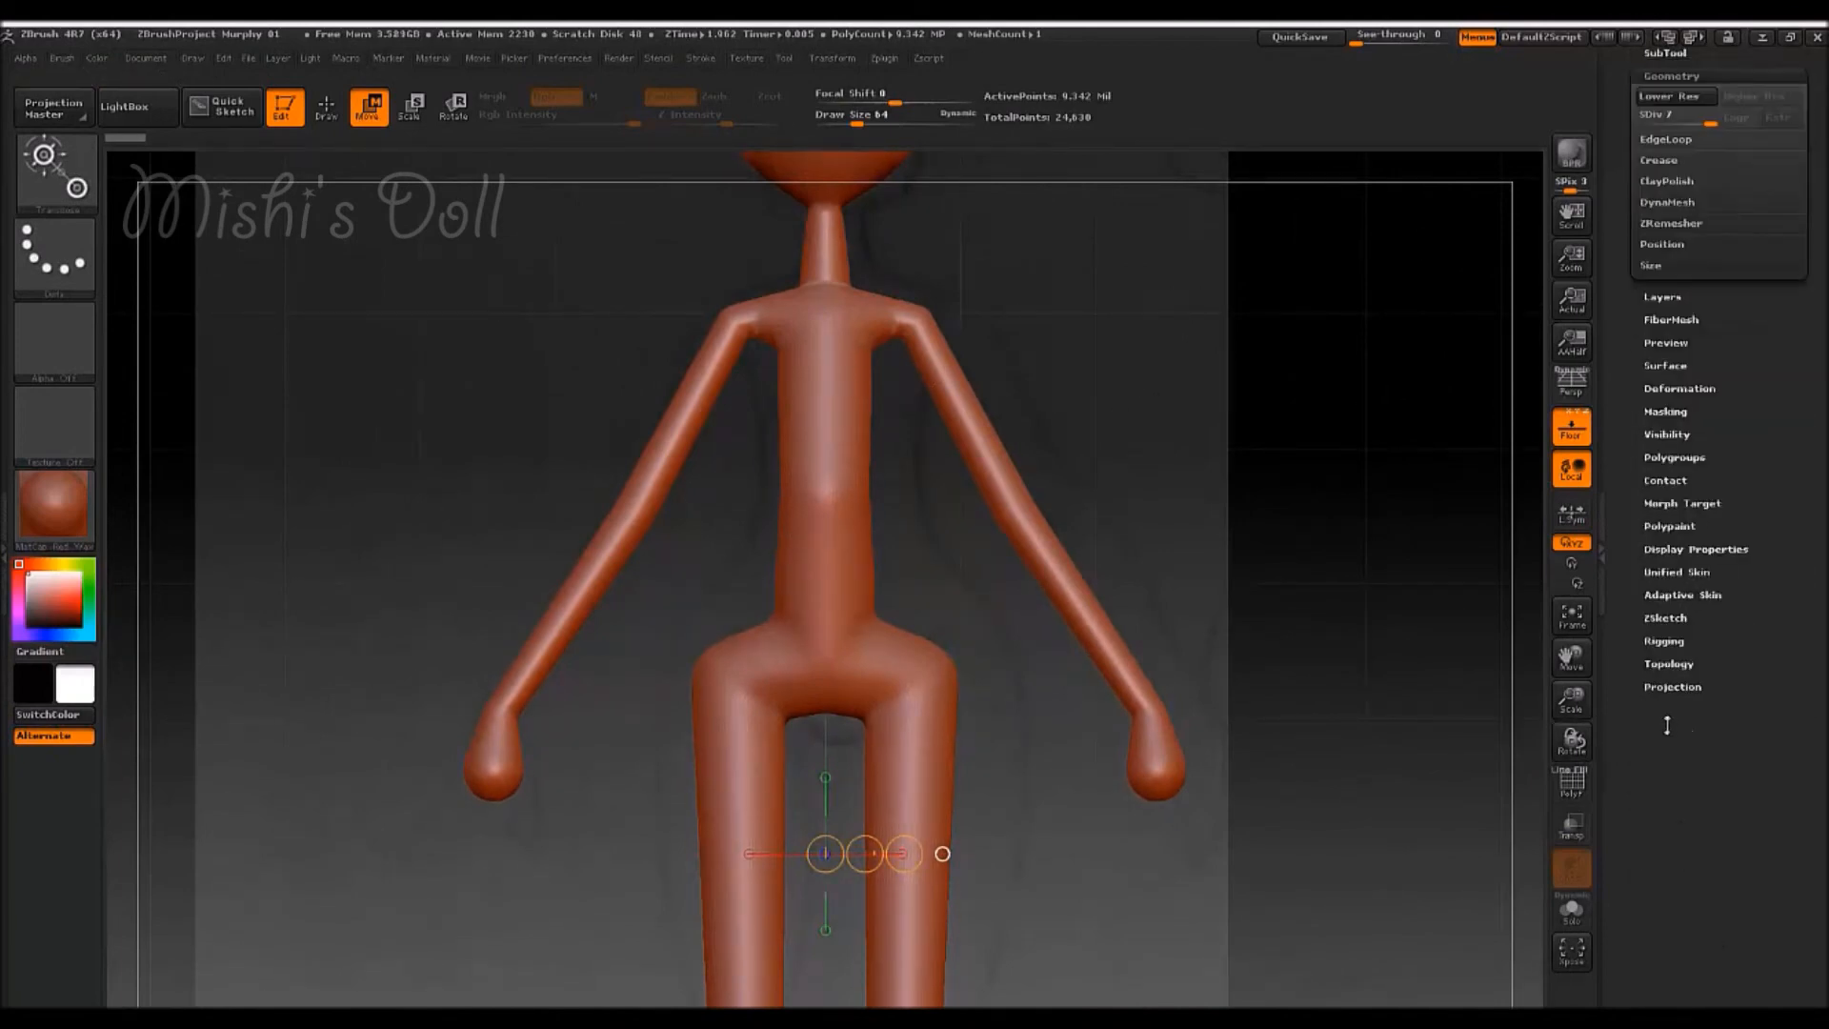
scroll(1624, 210, "up", 5)
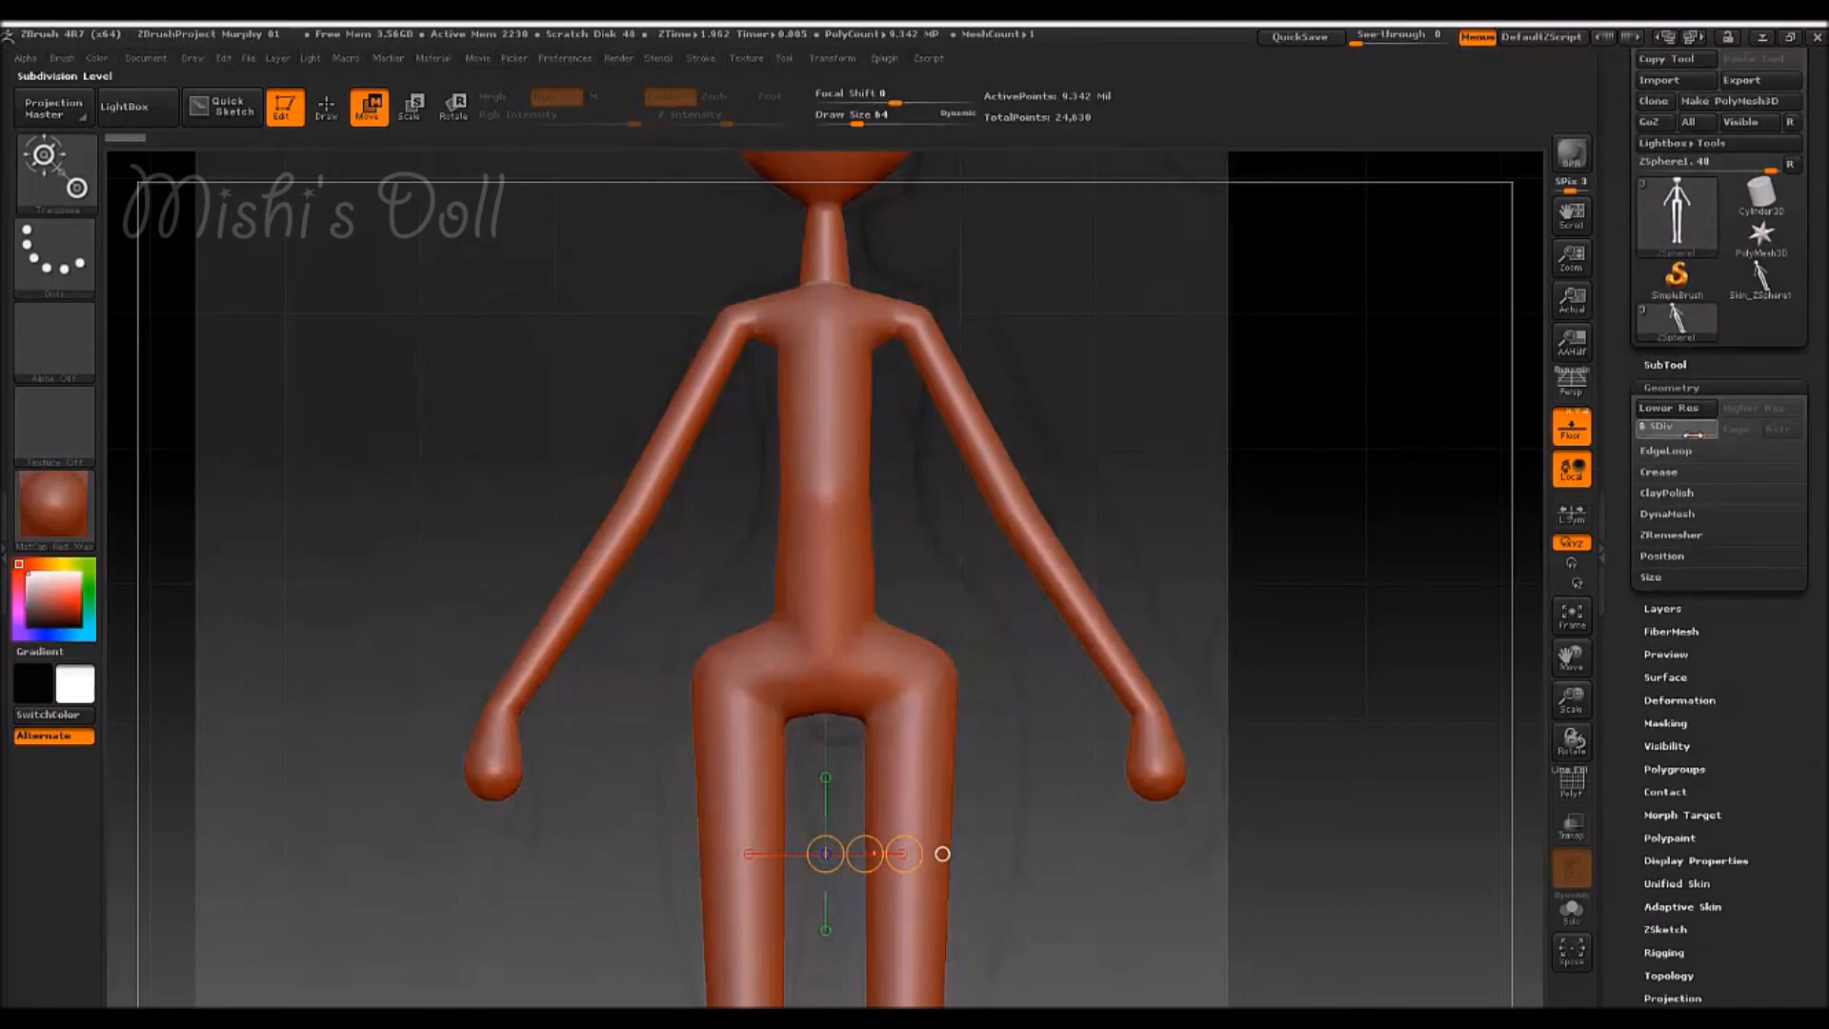
left_click_drag(1693, 434, 1632, 440)
left_click_drag(1281, 467, 1243, 475)
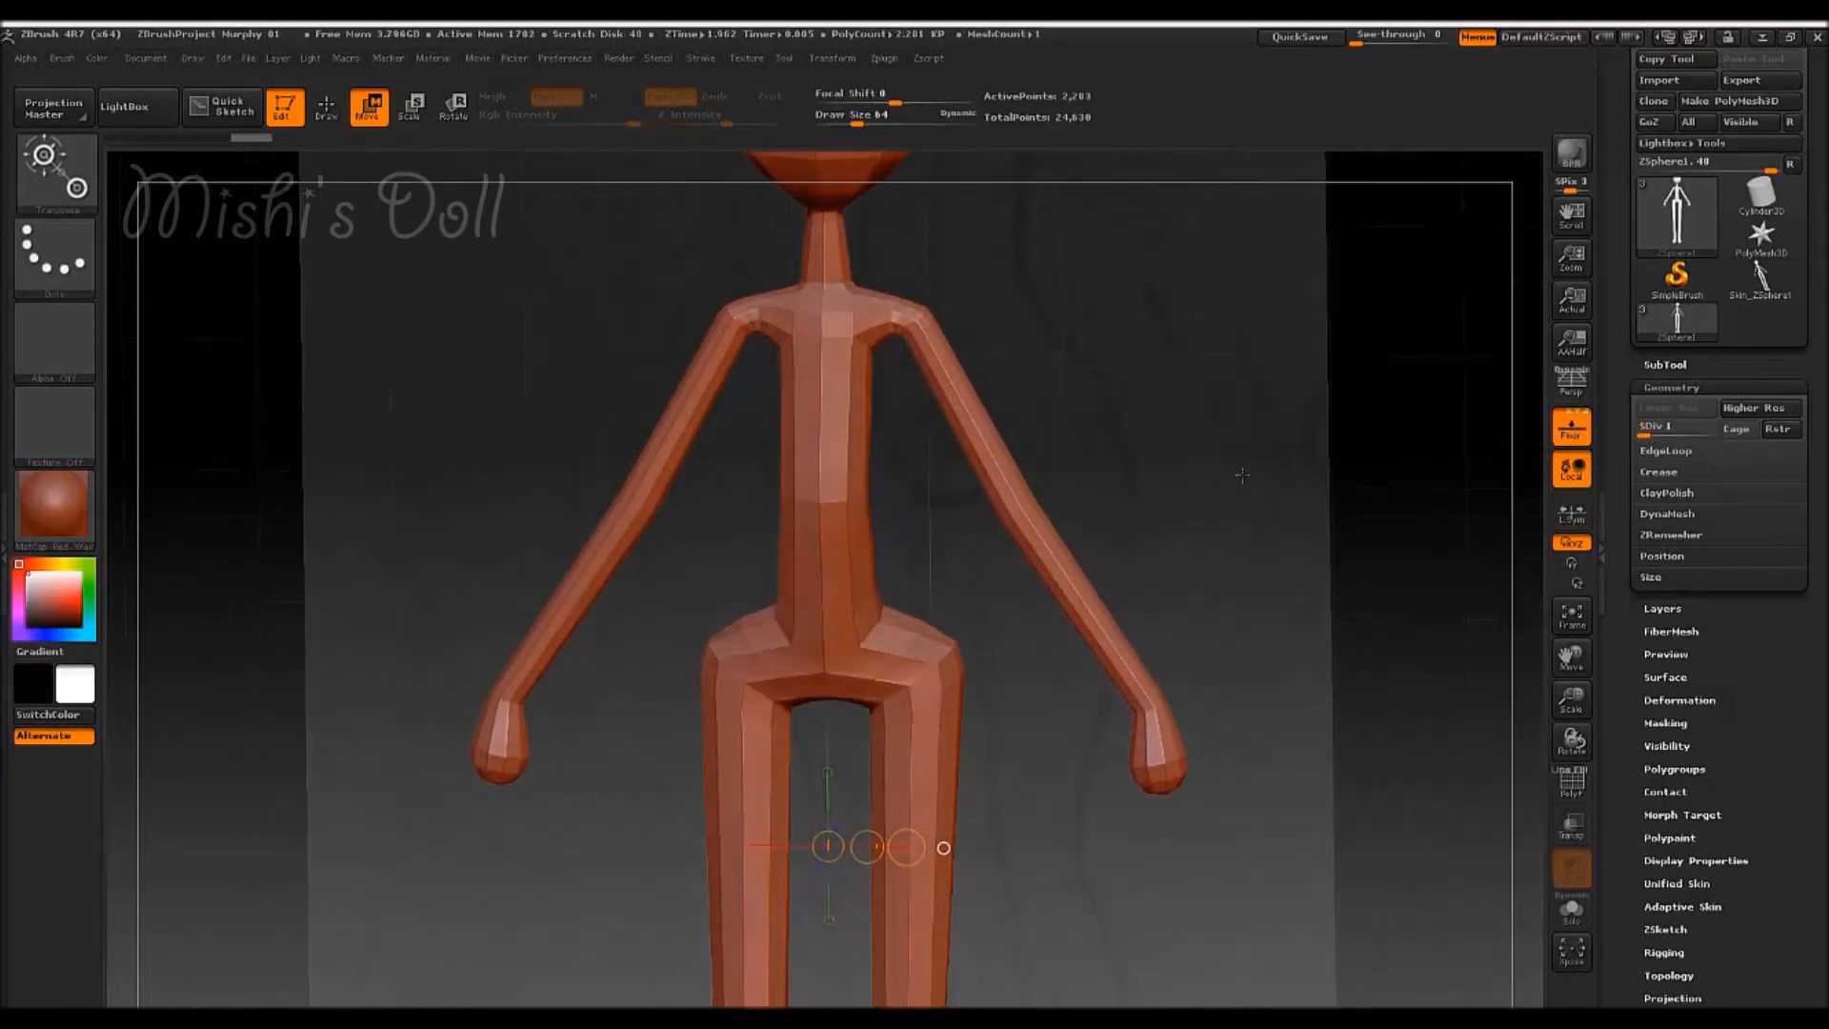
- Try subdivision level 3 on the figure and settle on level 2, with the head framed against the reference drawing
left_click(1661, 430)
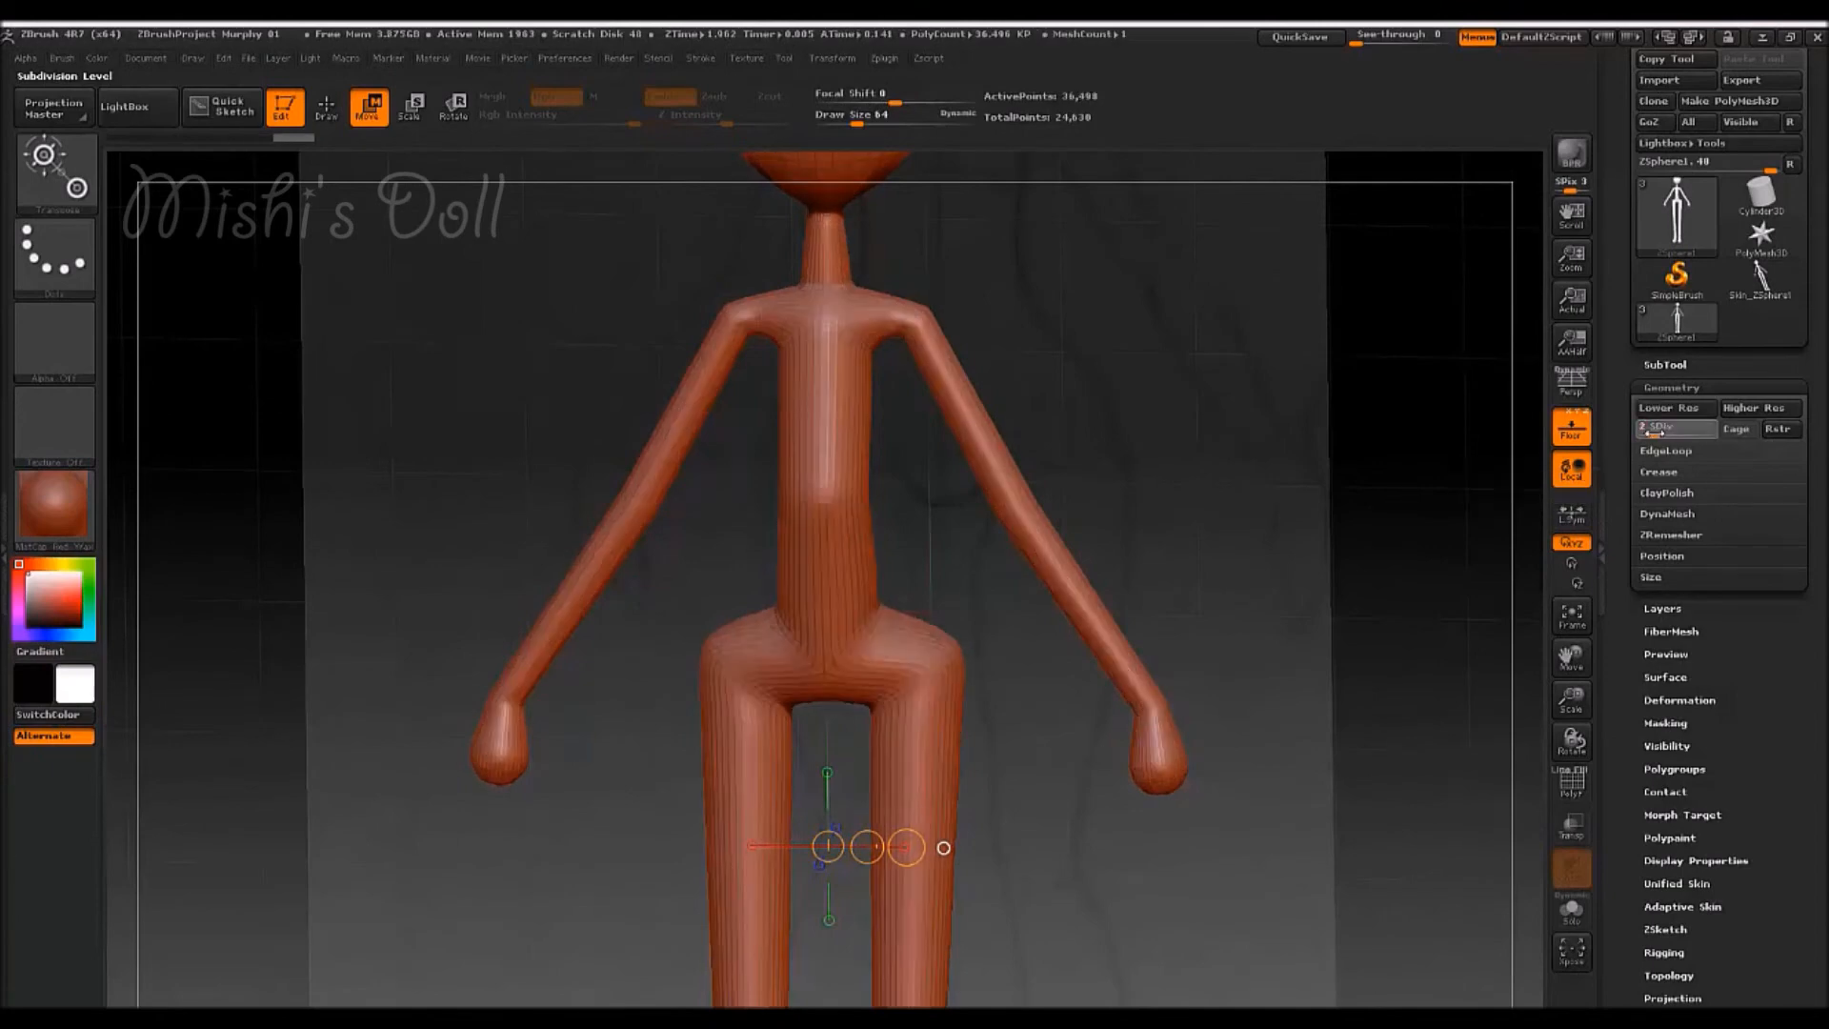
mouse_move(1277, 438)
left_mouse_down()
mouse_move(1191, 448)
mouse_move(1290, 432)
mouse_move(1241, 378)
mouse_move(1244, 403)
left_mouse_up()
right_click_drag(1243, 404, 1229, 439, "ctrl")
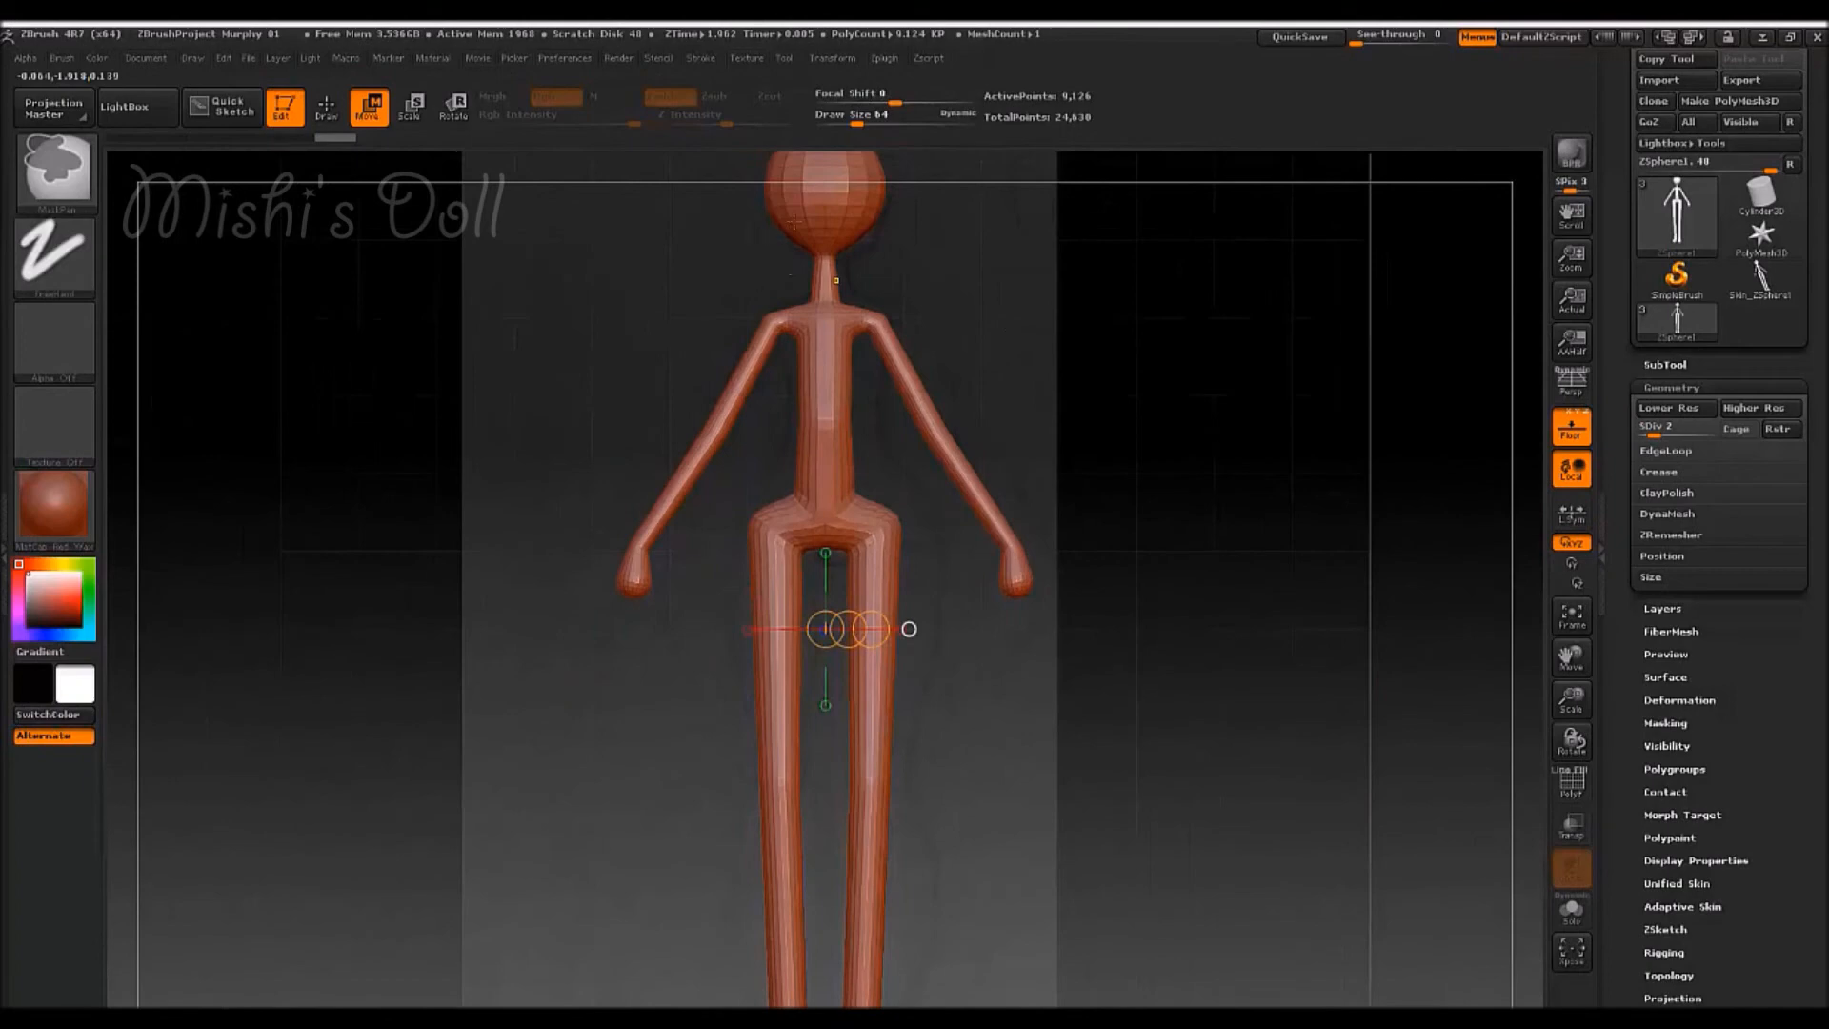
right_click_drag(845, 292, 848, 301, "alt")
left_click_drag(838, 506, 825, 585, "alt")
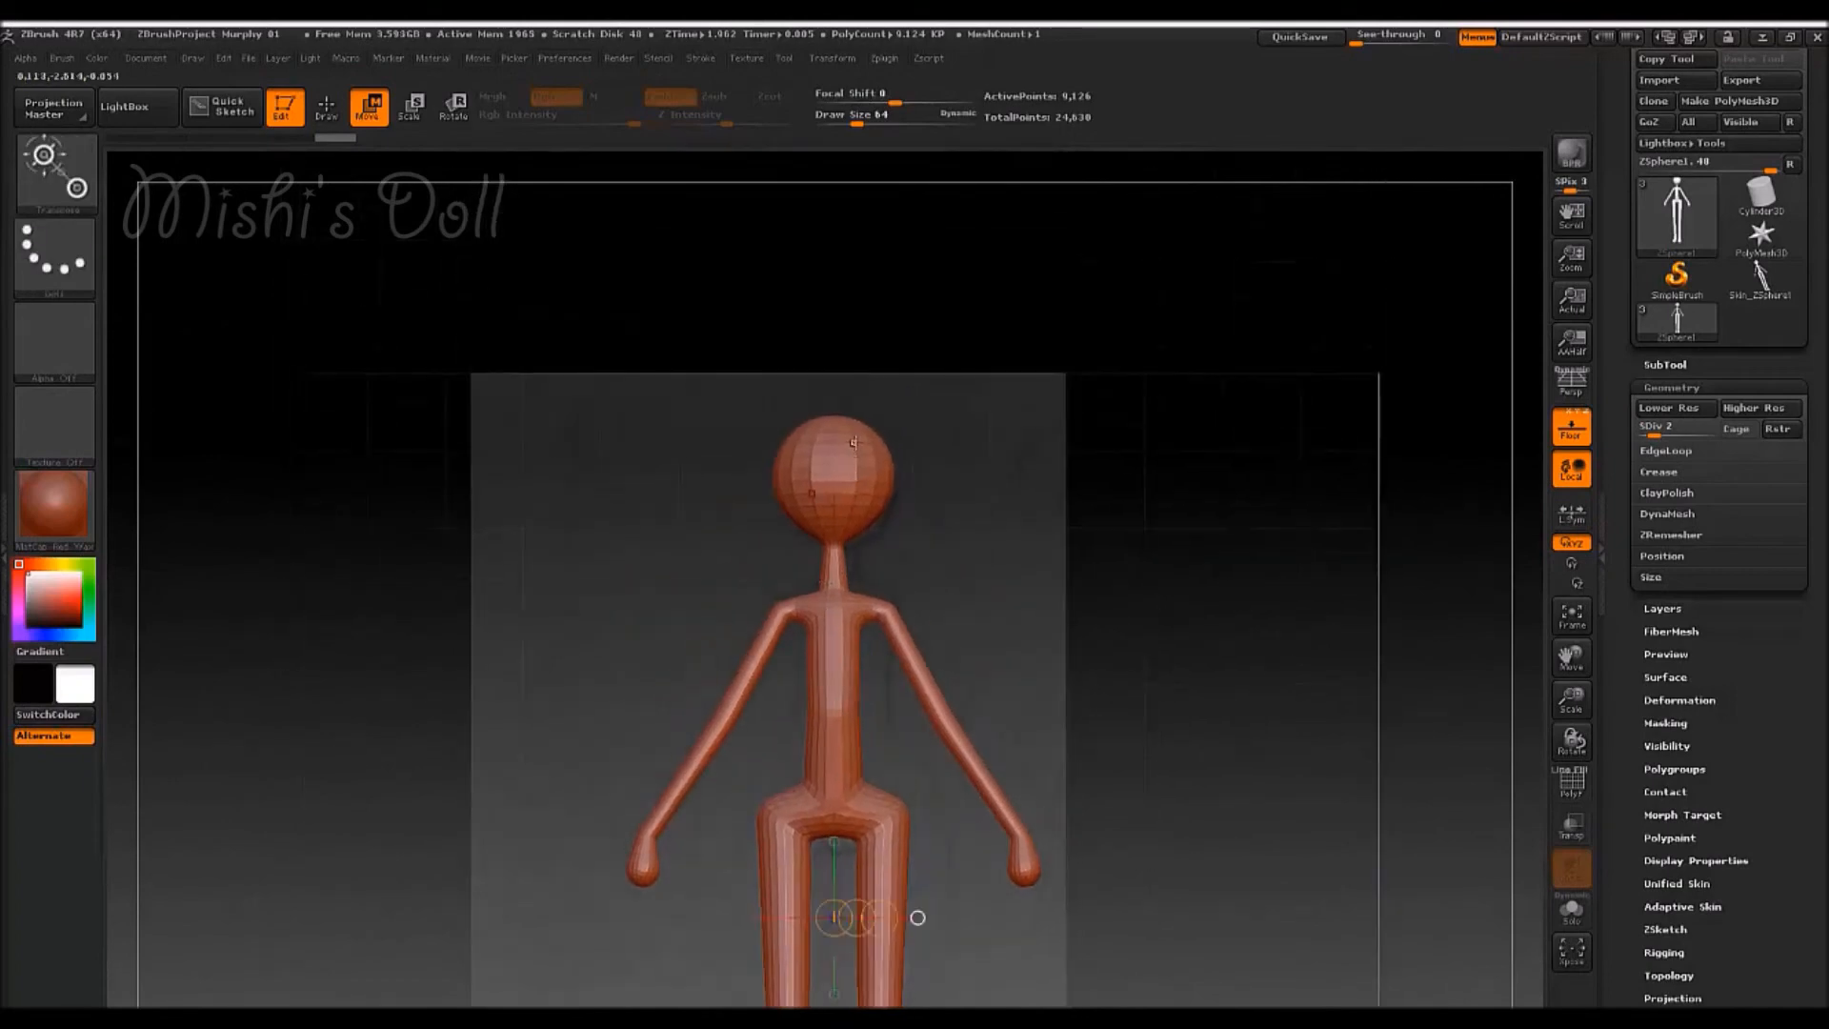
left_click_drag(846, 919, 884, 521, "alt")
mouse_move(977, 559)
left_mouse_down()
mouse_move(1191, 557)
mouse_move(1020, 551)
left_mouse_up()
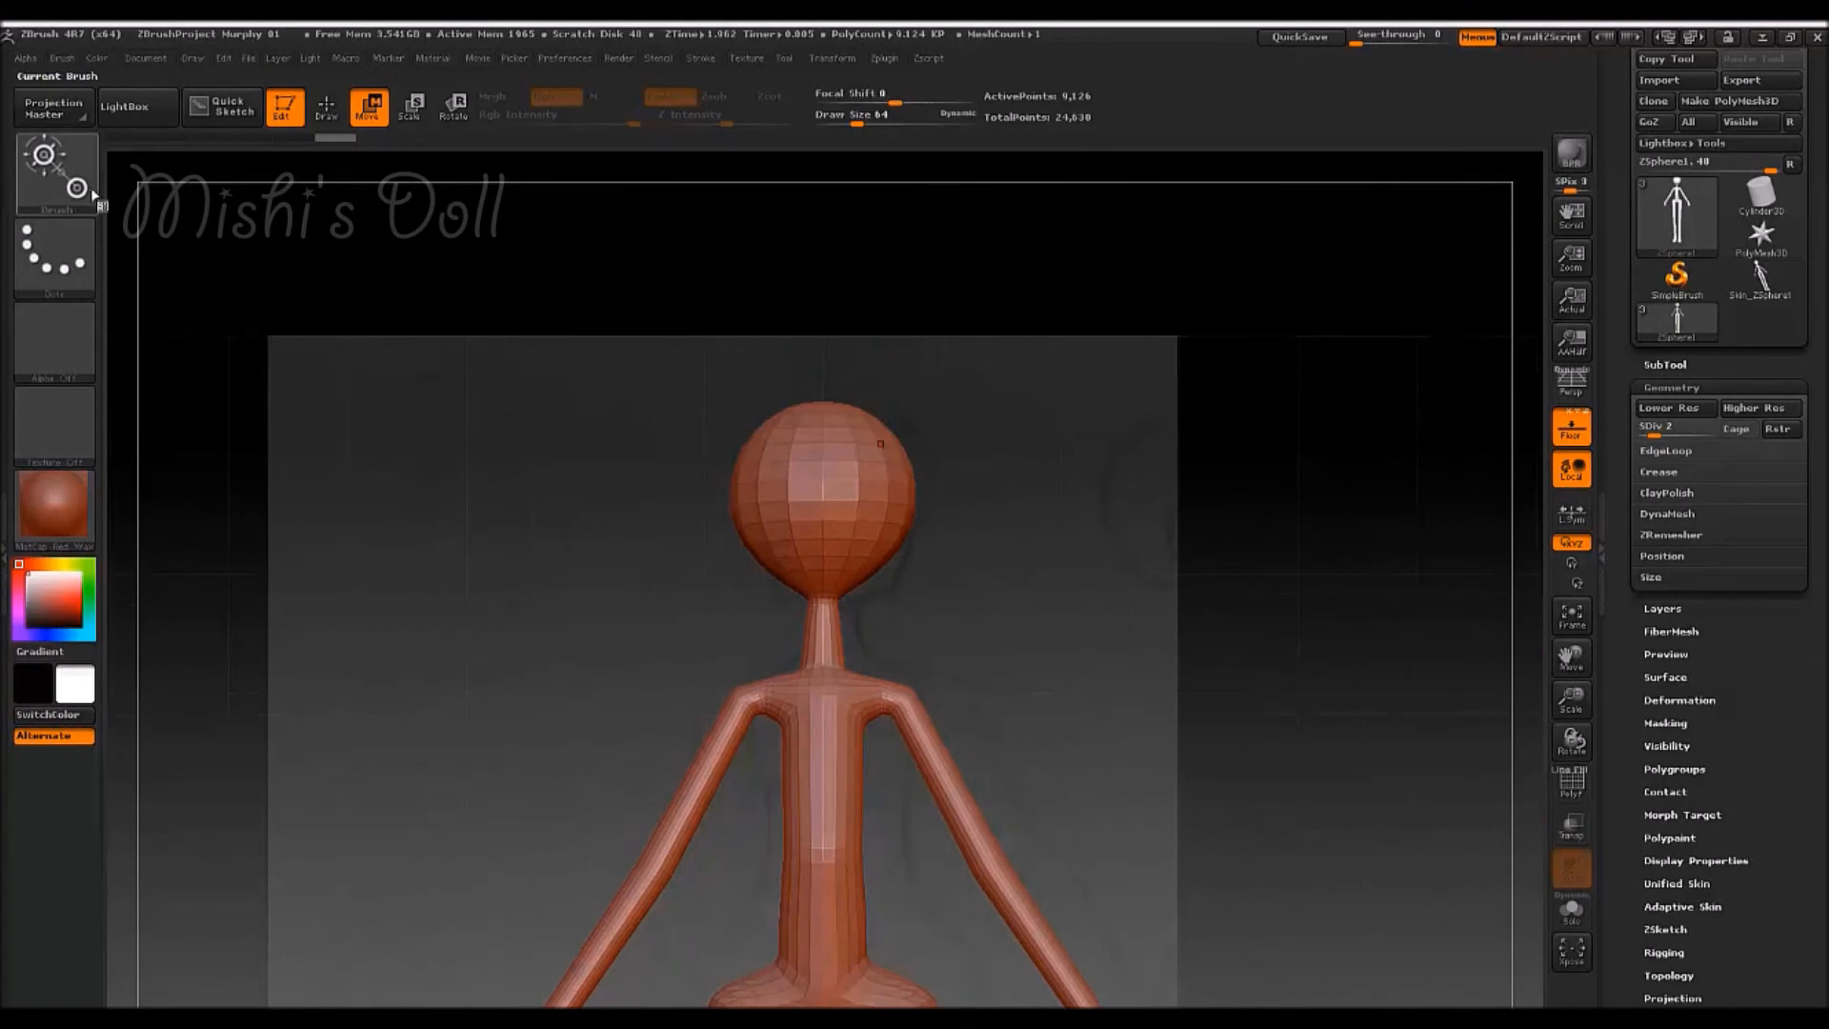
- Pull the lower part of the head down into a chin using the Move brush at draw size 131
left_click(327, 108)
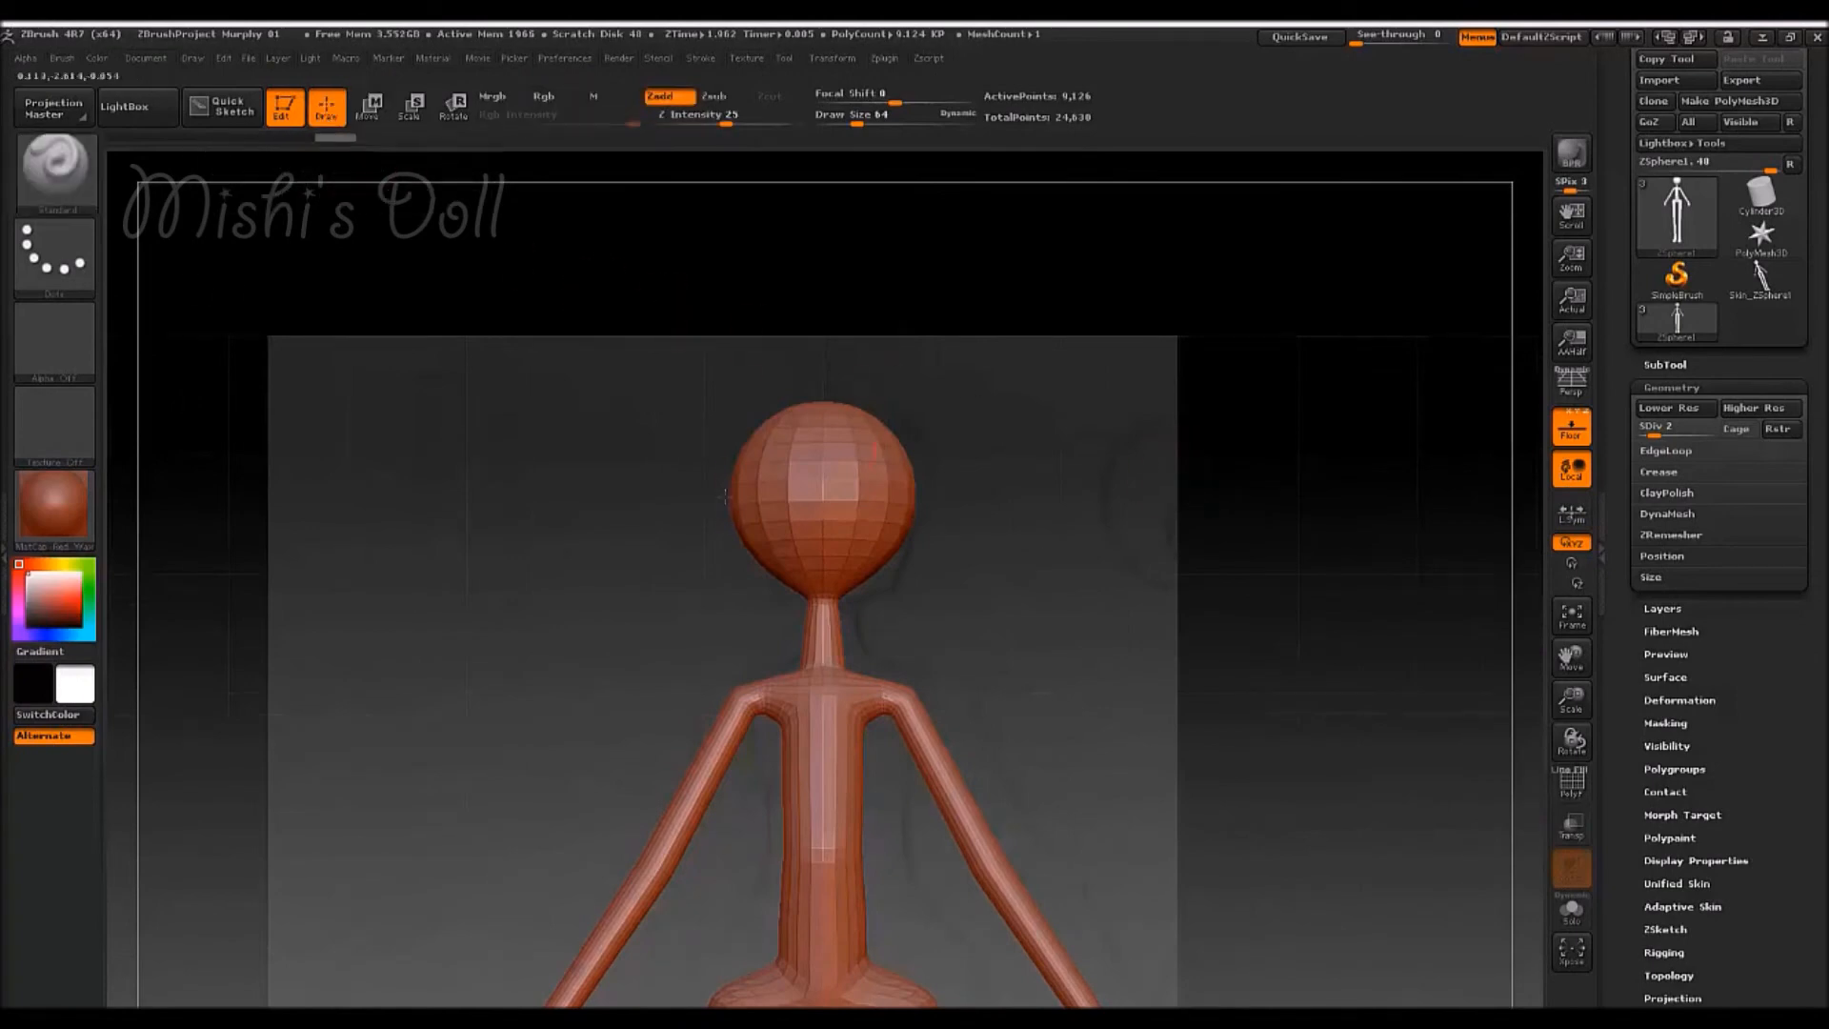
left_click(71, 176)
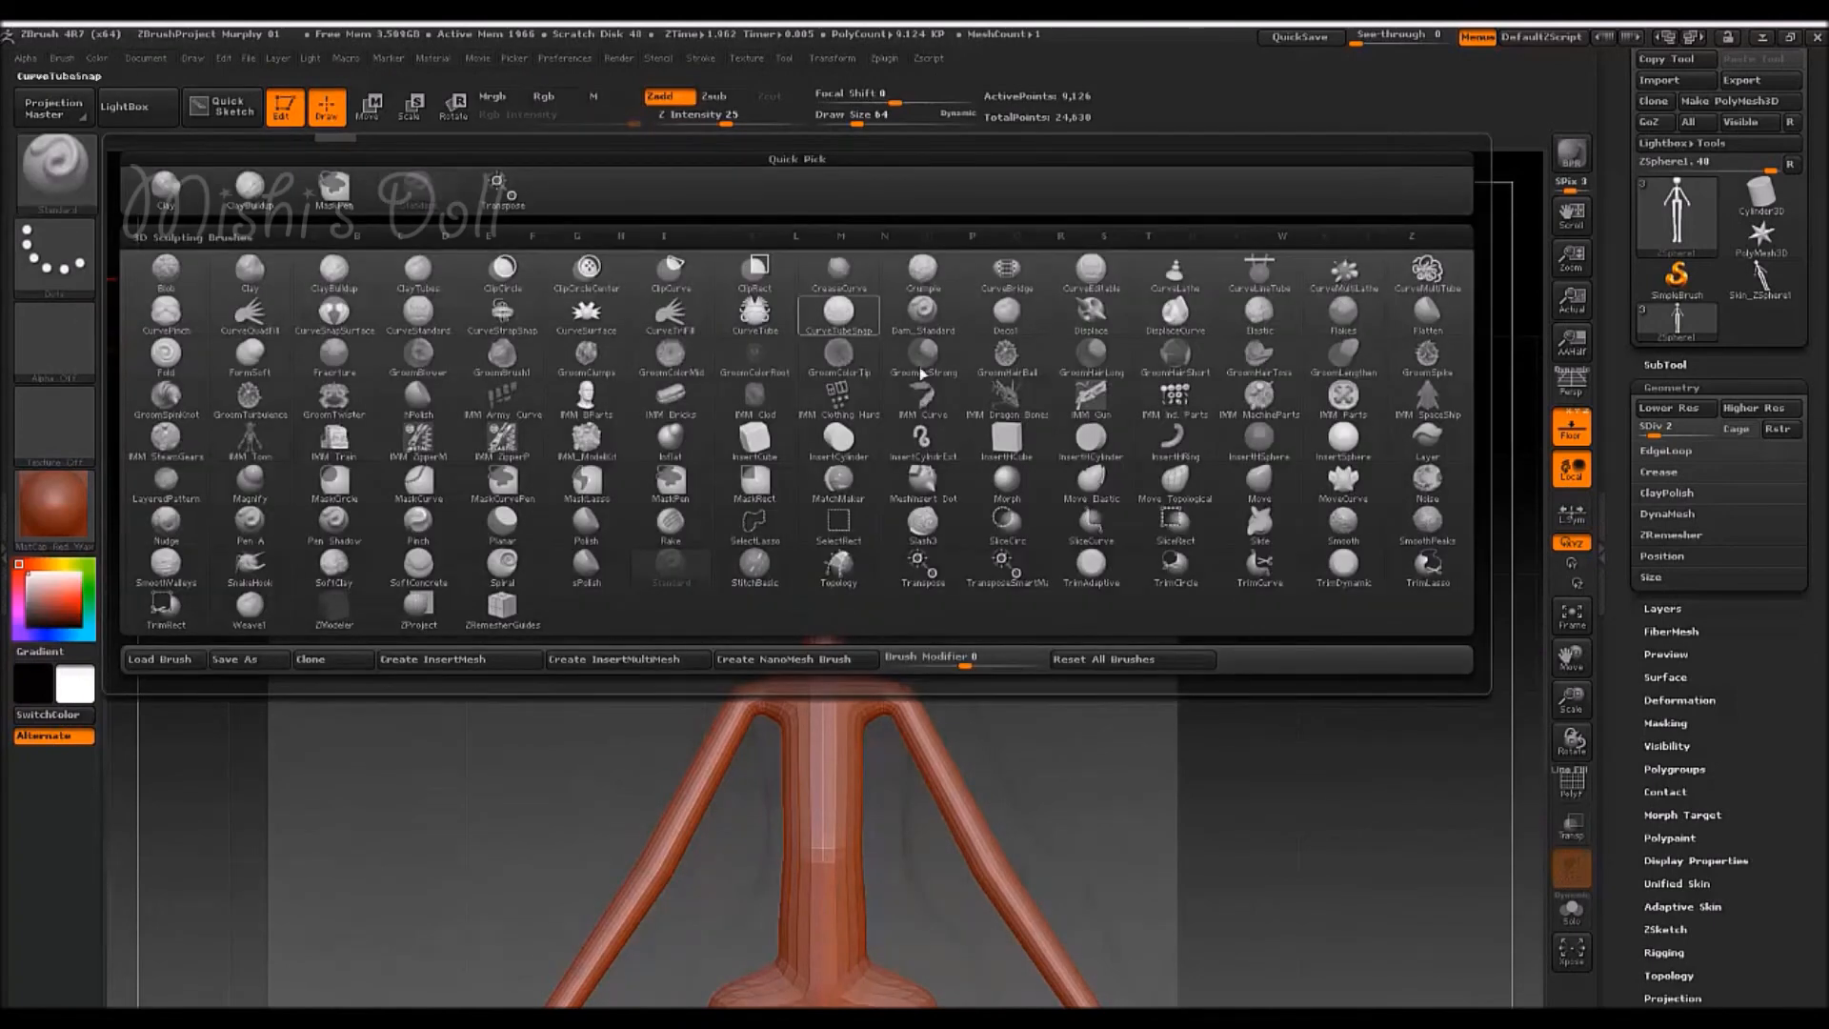
left_click(1260, 481)
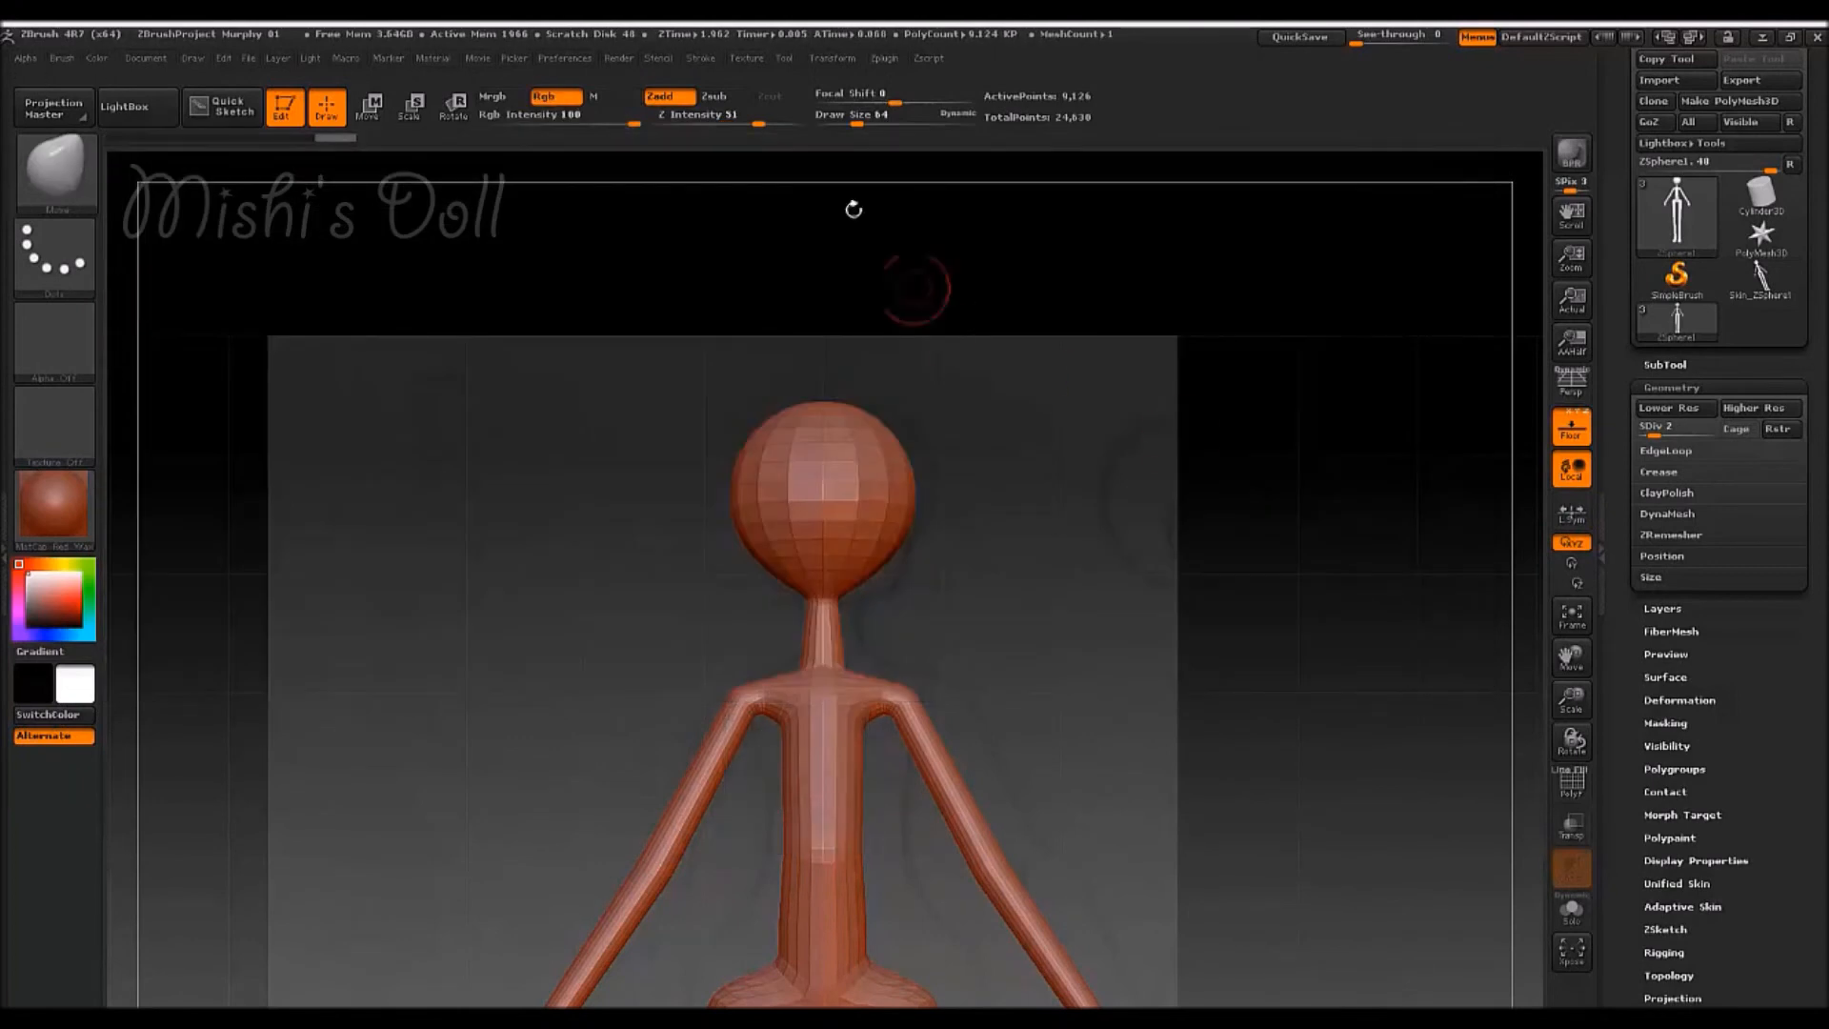
left_click_drag(858, 122, 875, 120)
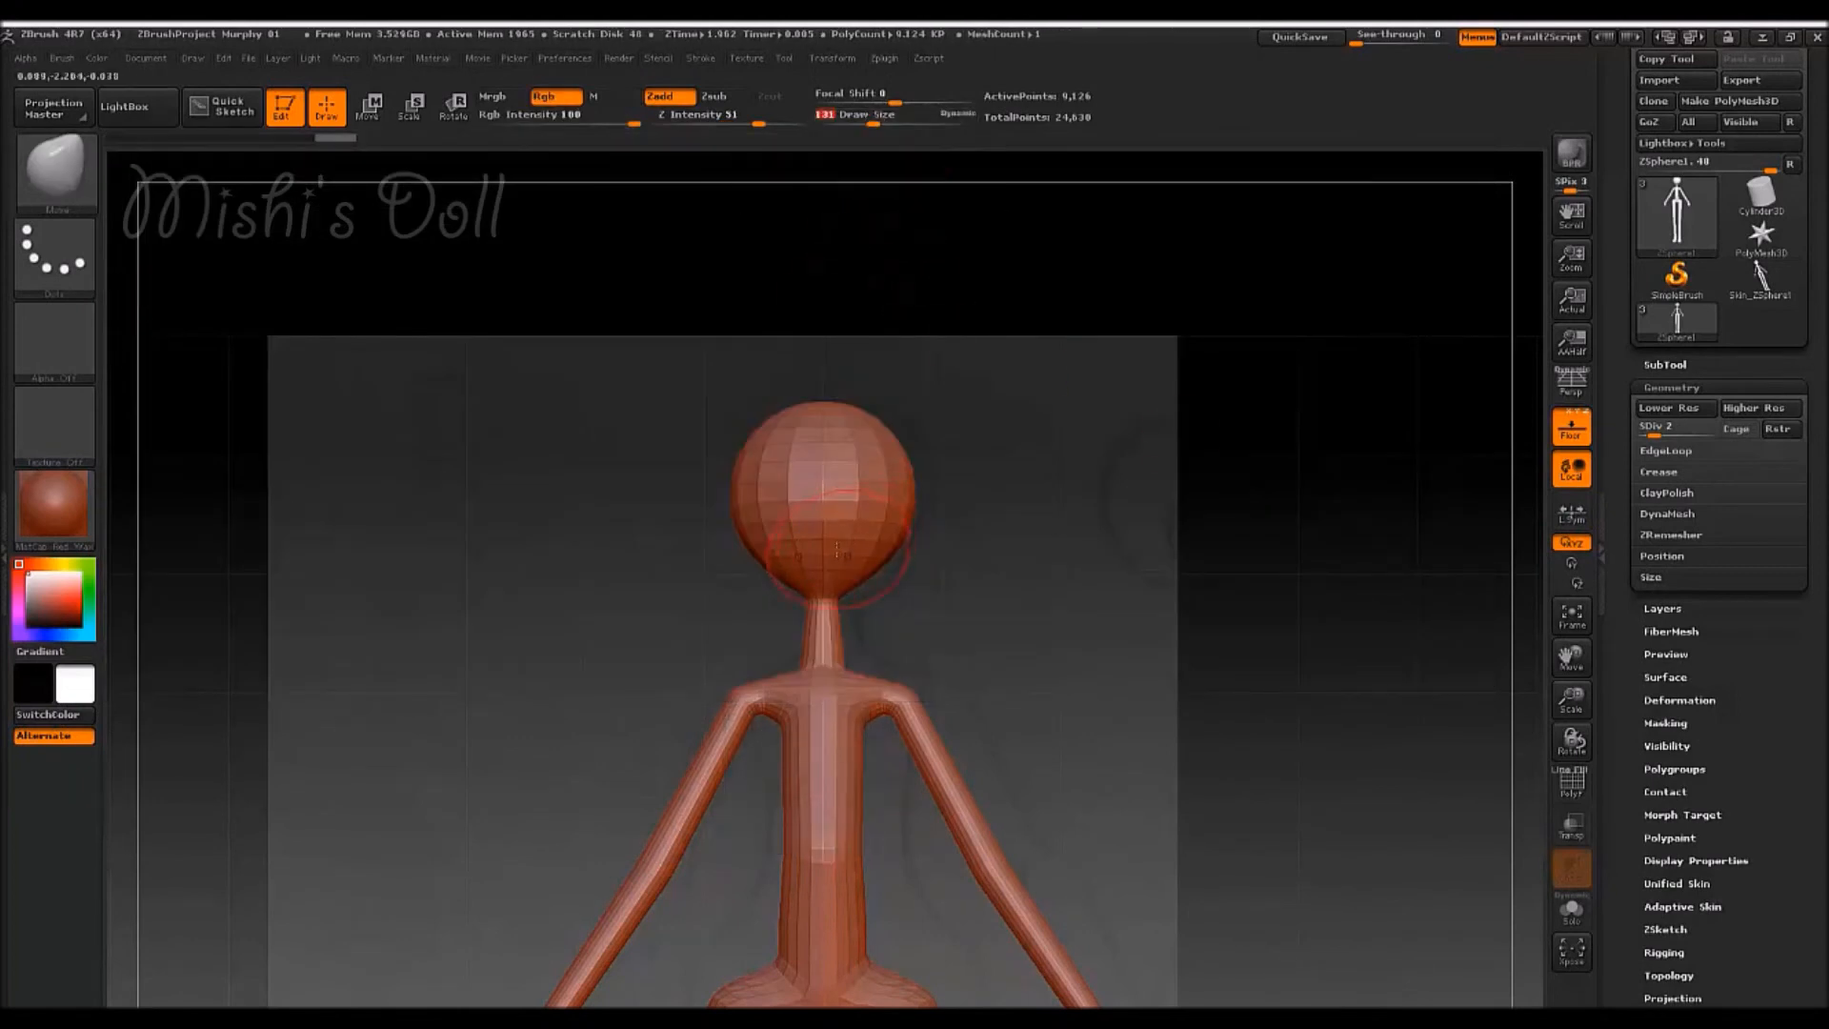
mouse_move(822, 563)
left_mouse_down()
mouse_move(822, 588)
mouse_move(742, 556)
mouse_move(820, 598)
mouse_move(874, 588)
left_mouse_up()
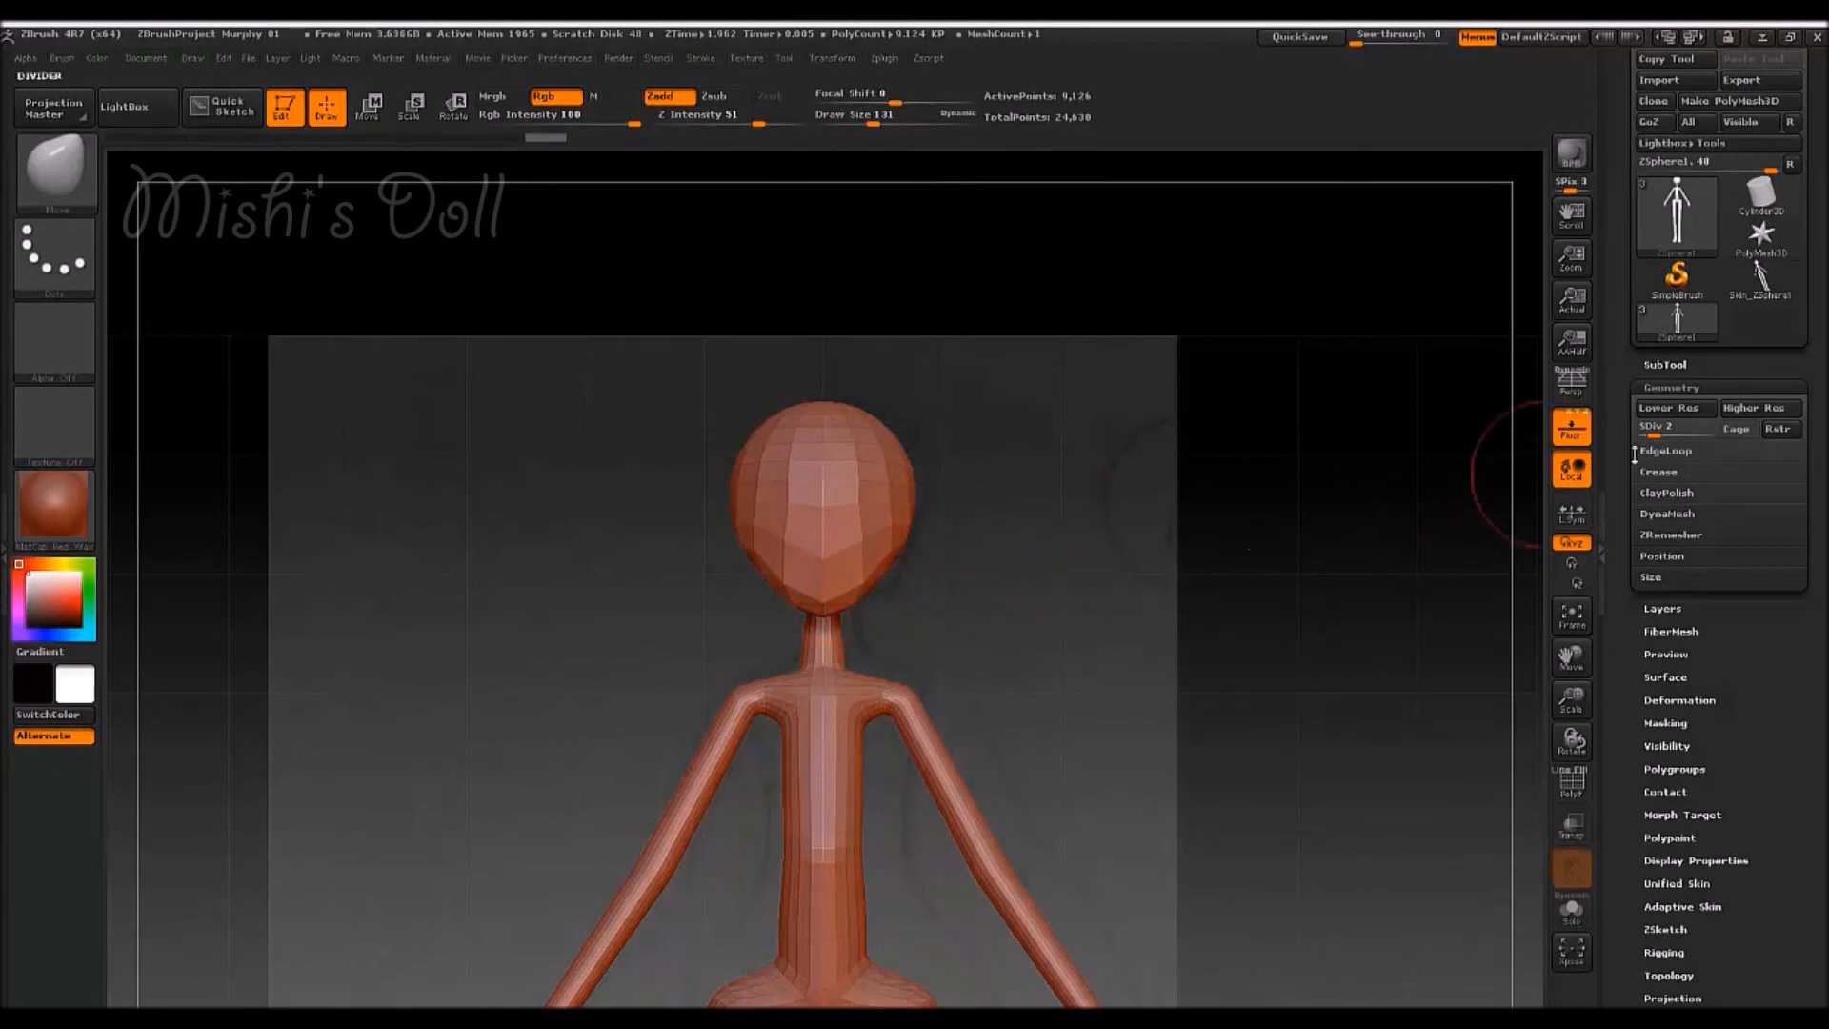
- Raise the subdivision level to 4 and refine the chin and sides of the head with the Move brush
key("ctrl+d")
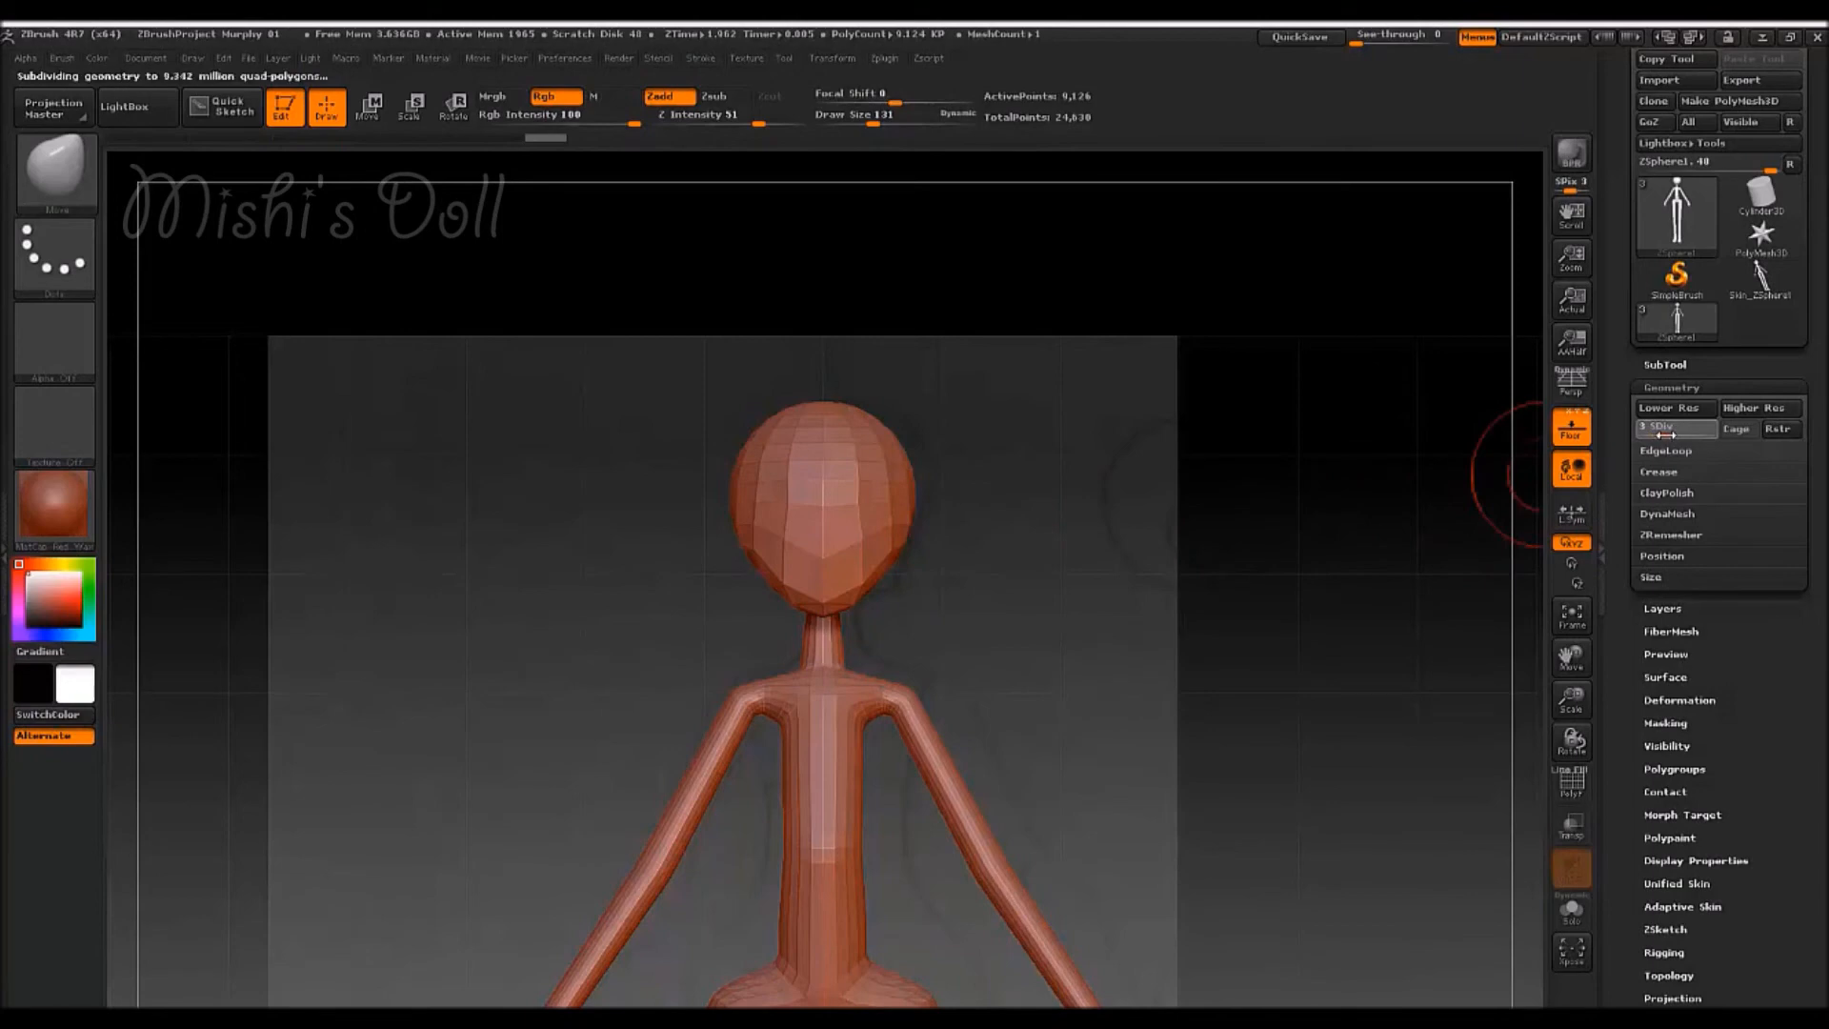
mouse_move(962, 535)
left_mouse_down()
mouse_move(991, 531)
mouse_move(856, 570)
left_mouse_up()
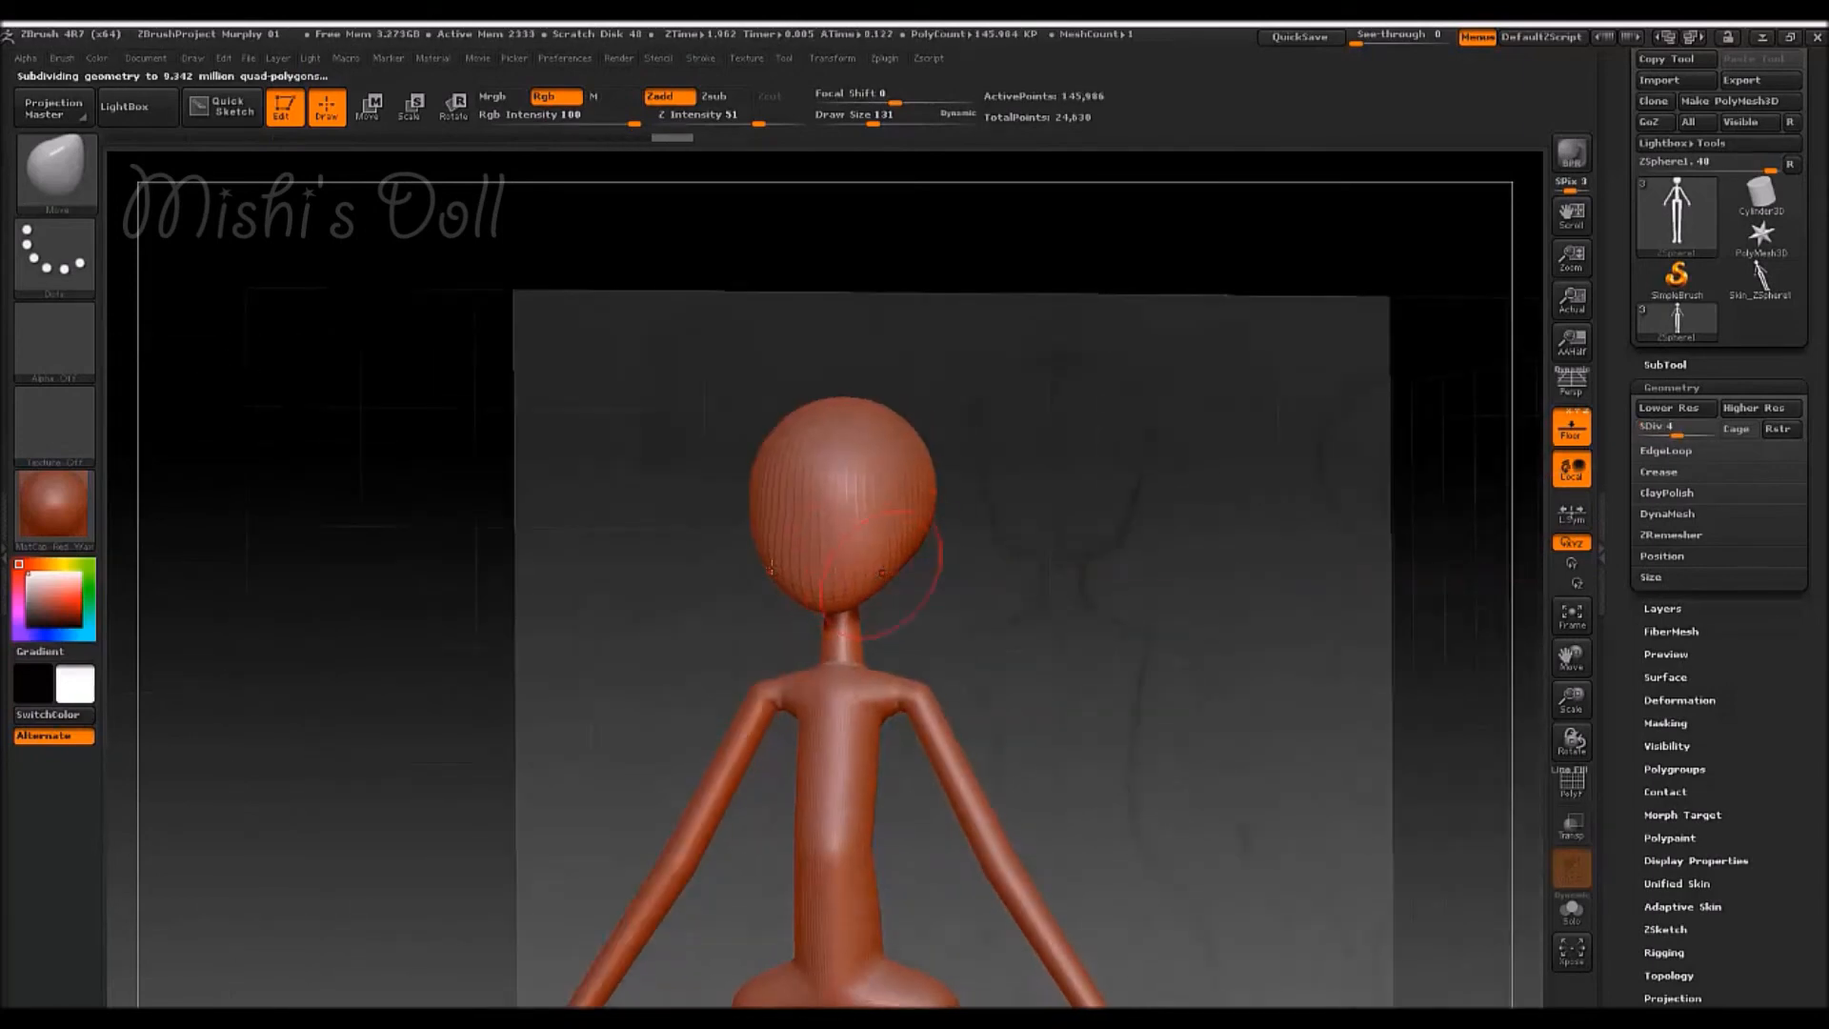
left_click_drag(952, 572, 840, 535)
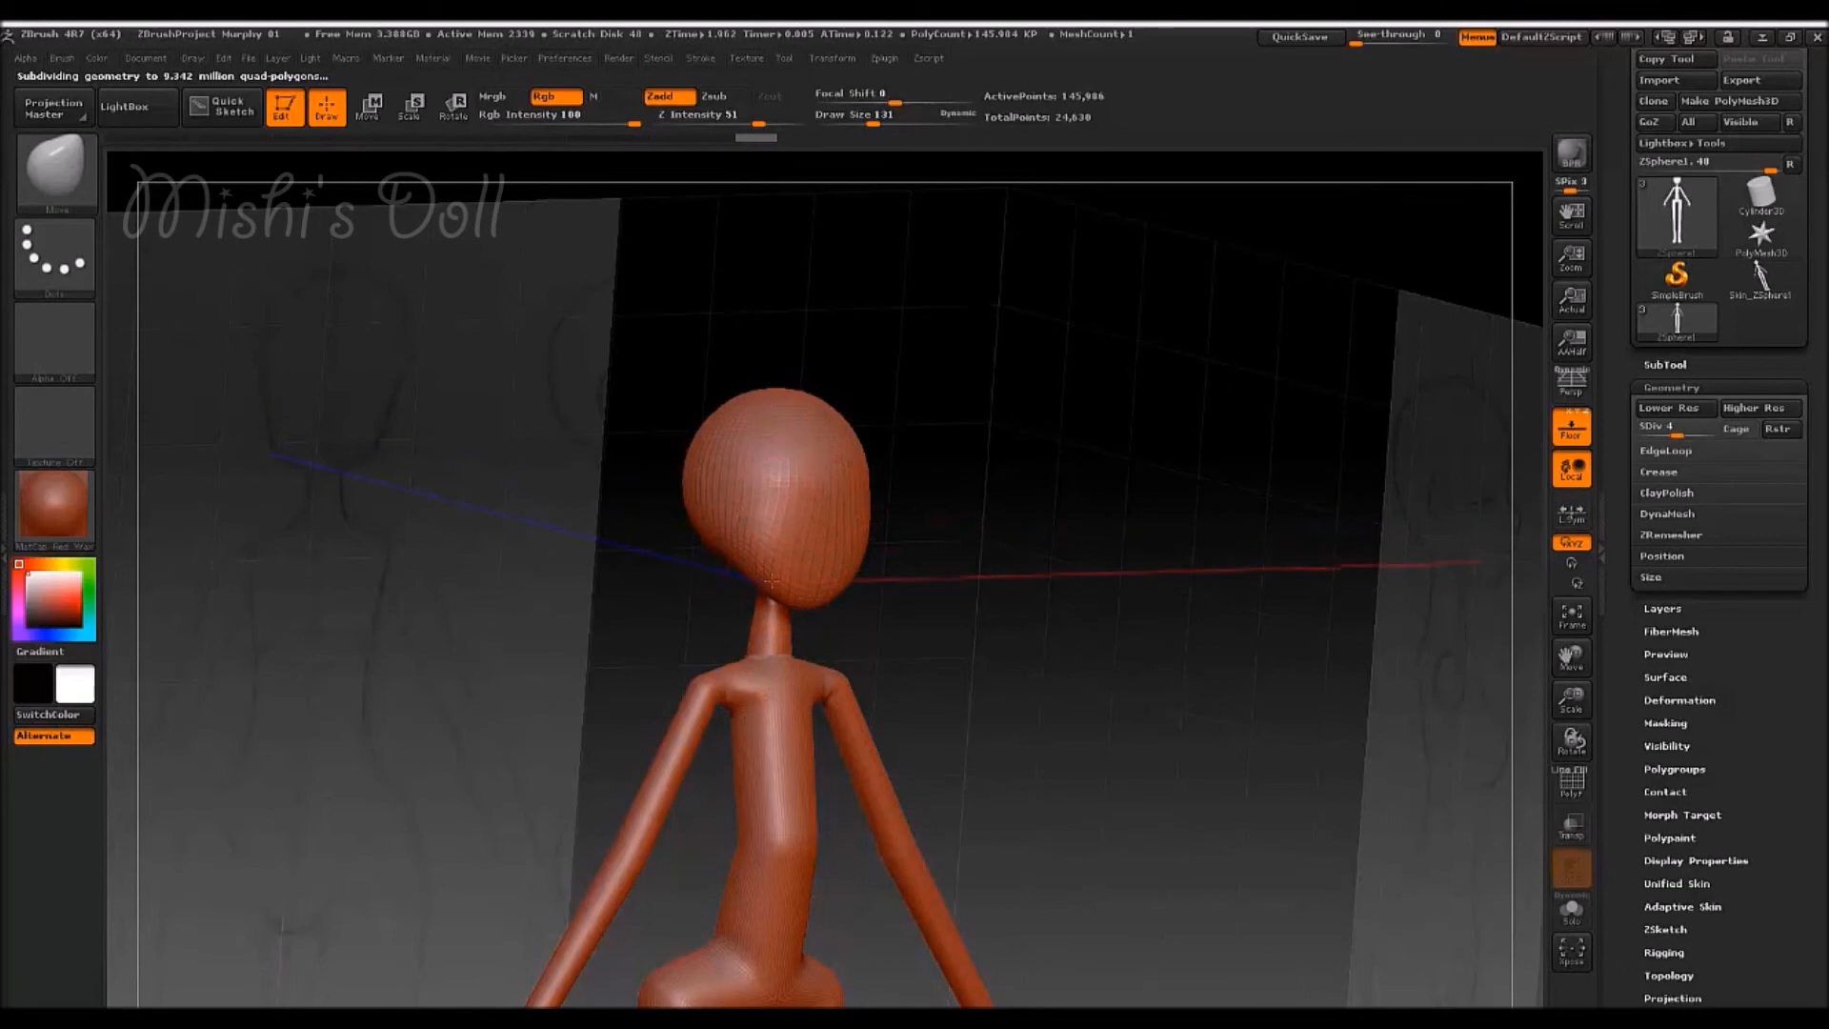
left_click_drag(914, 596, 857, 593)
key("space")
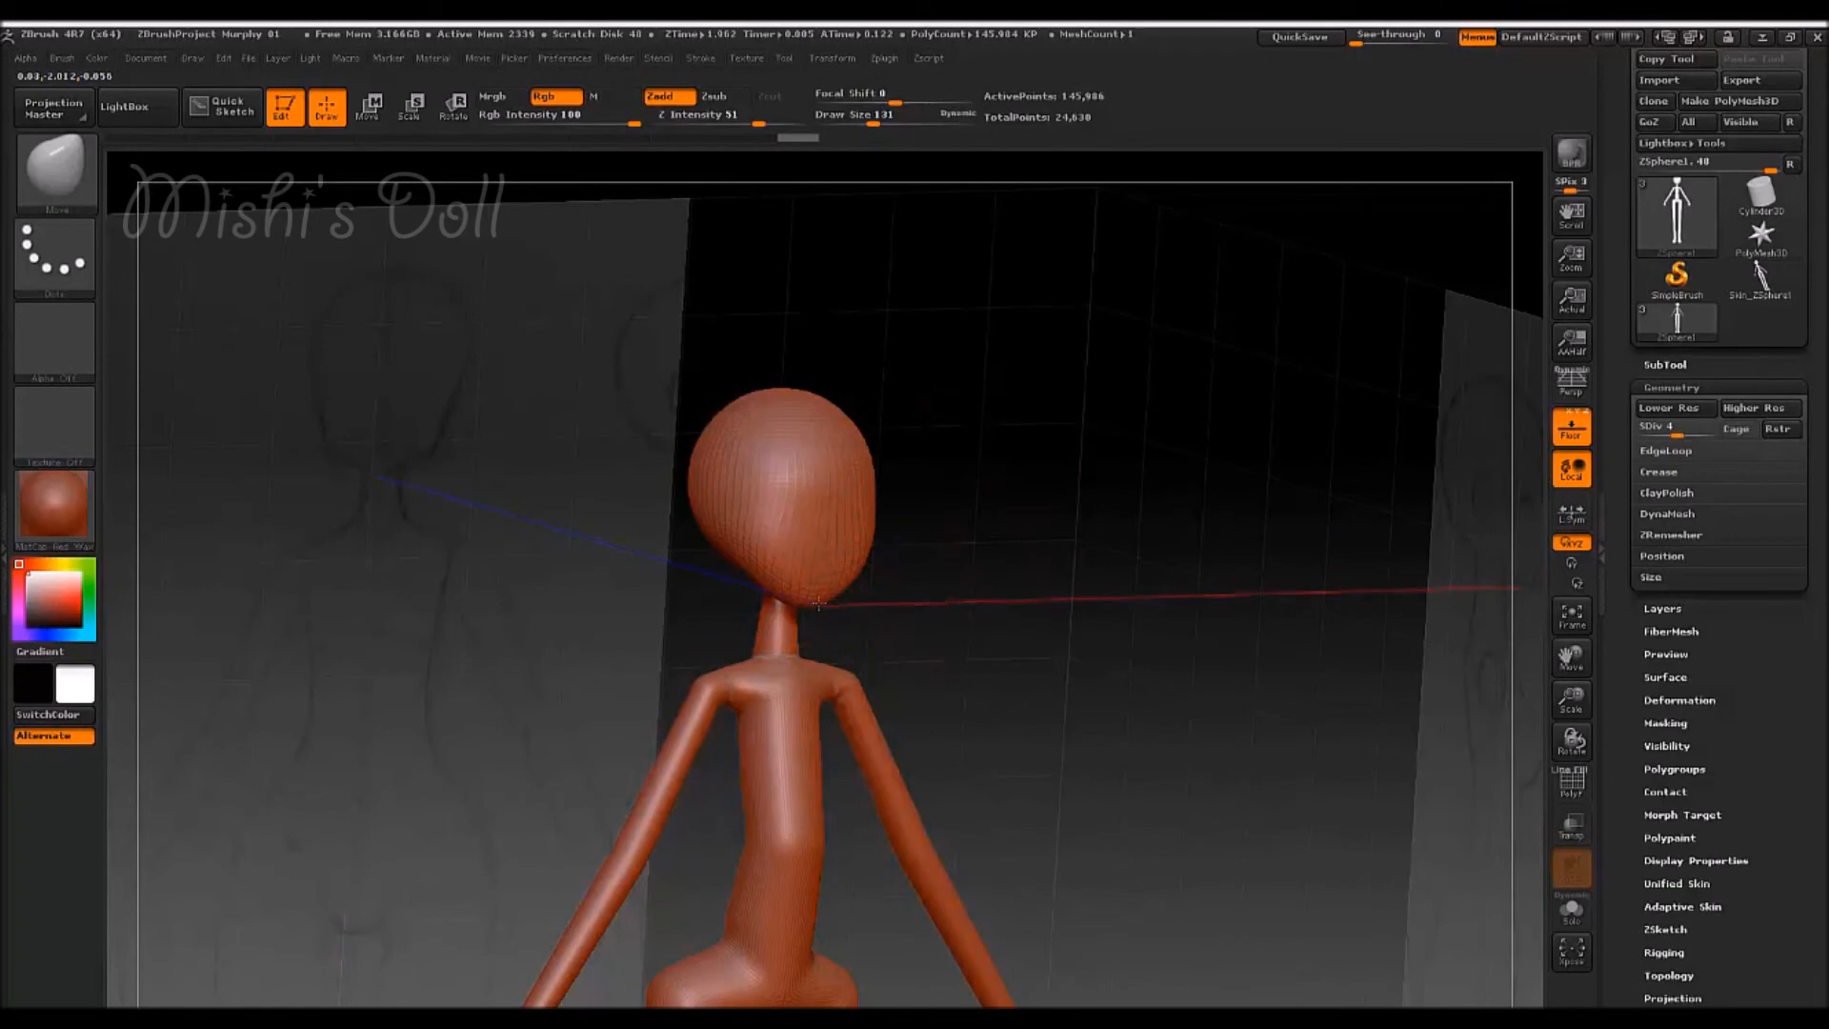
left_click_drag(821, 602, 910, 493)
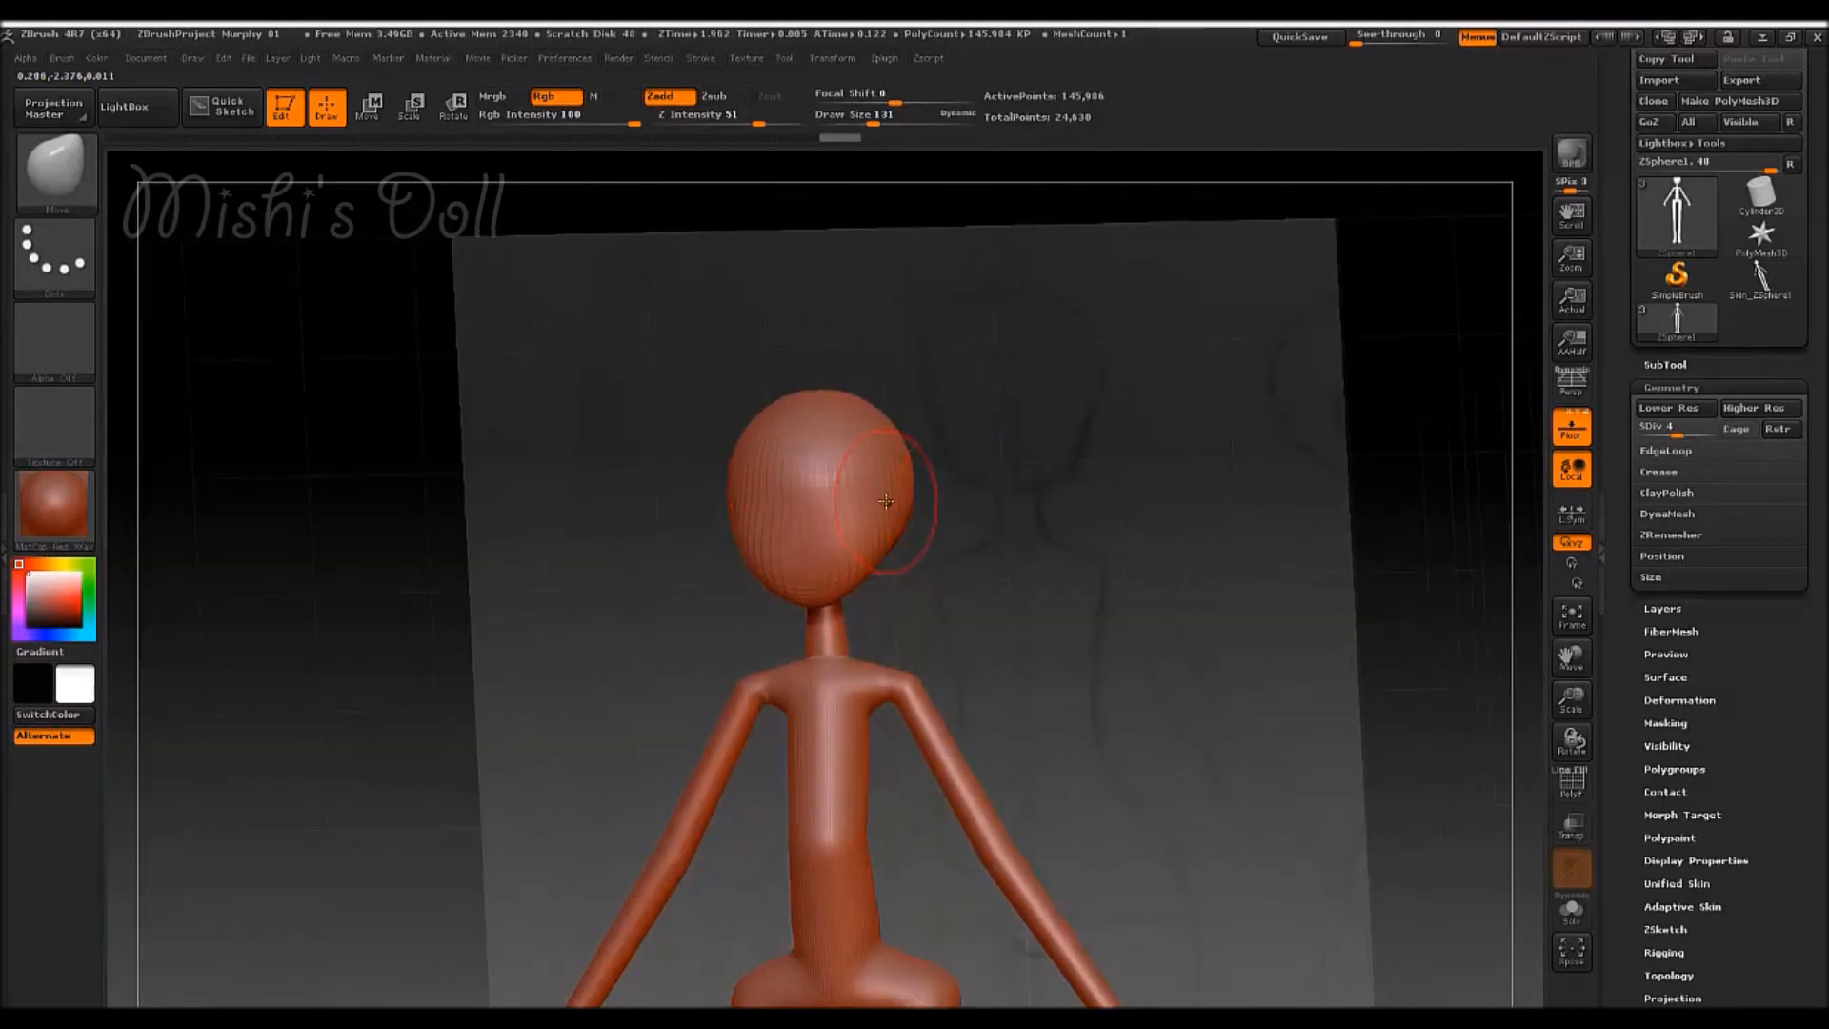
left_click_drag(927, 563, 962, 561)
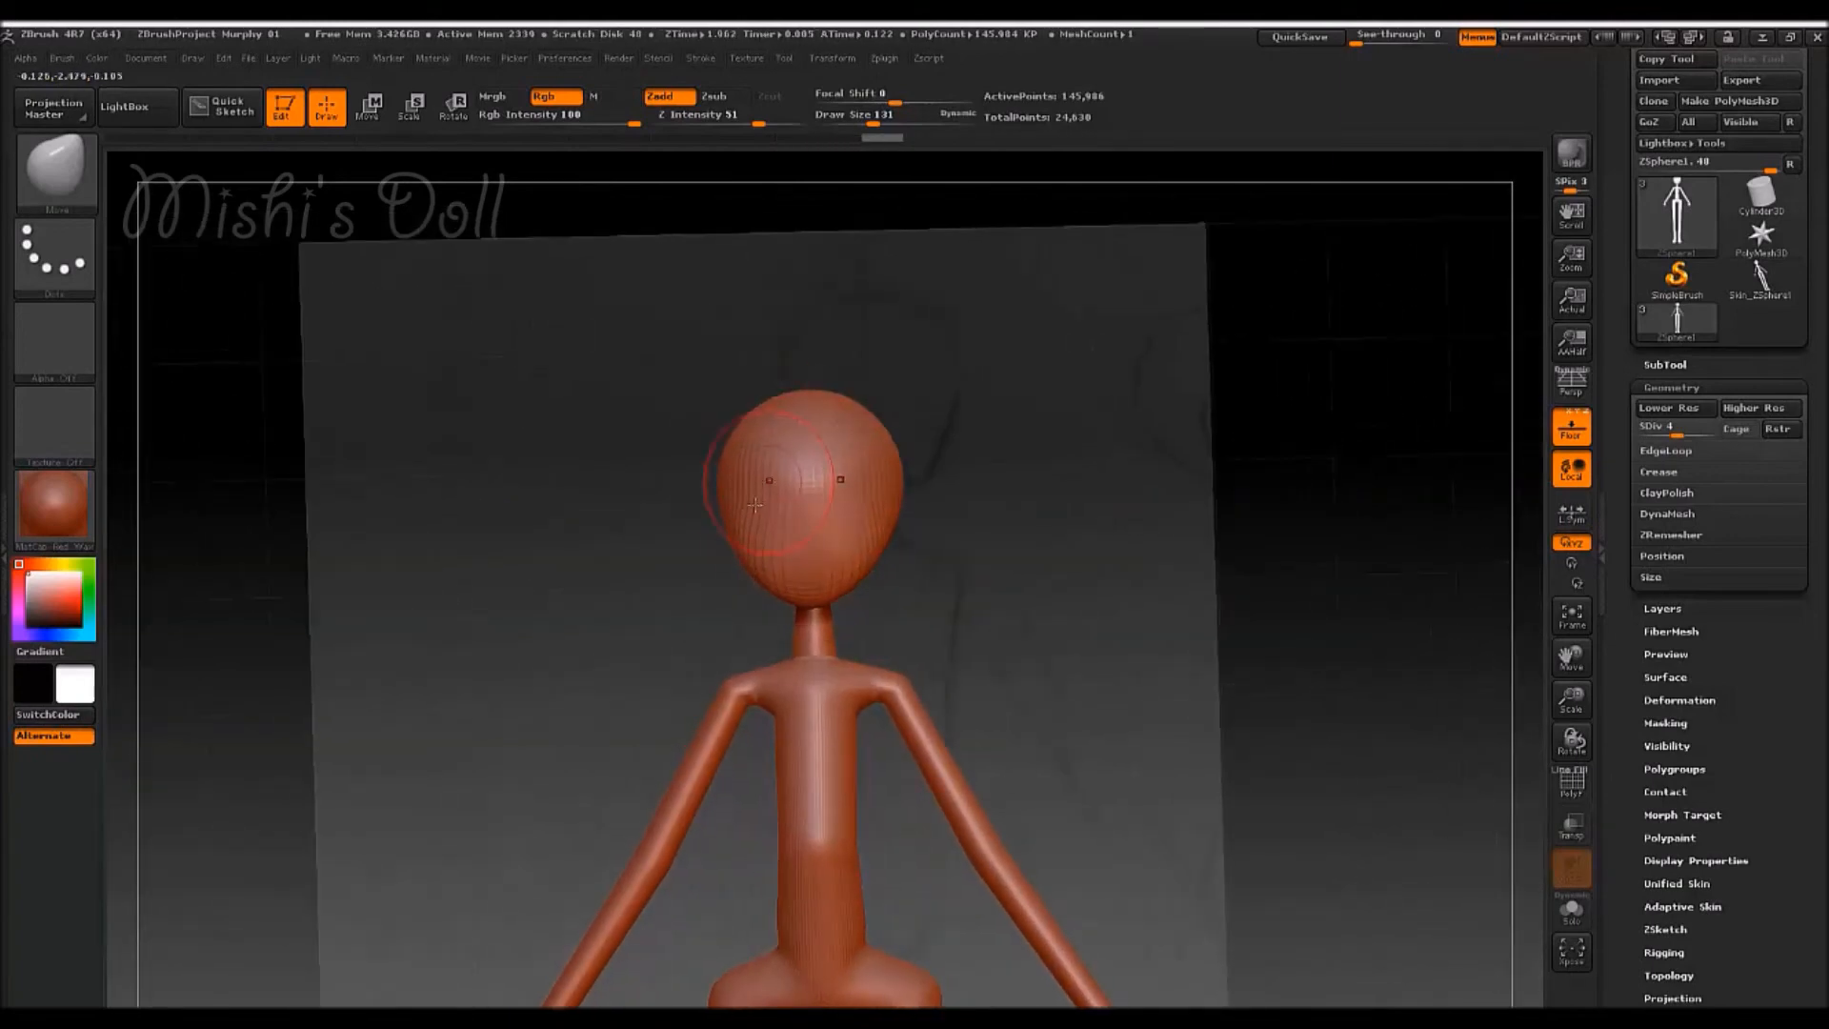
left_click_drag(711, 519, 838, 476)
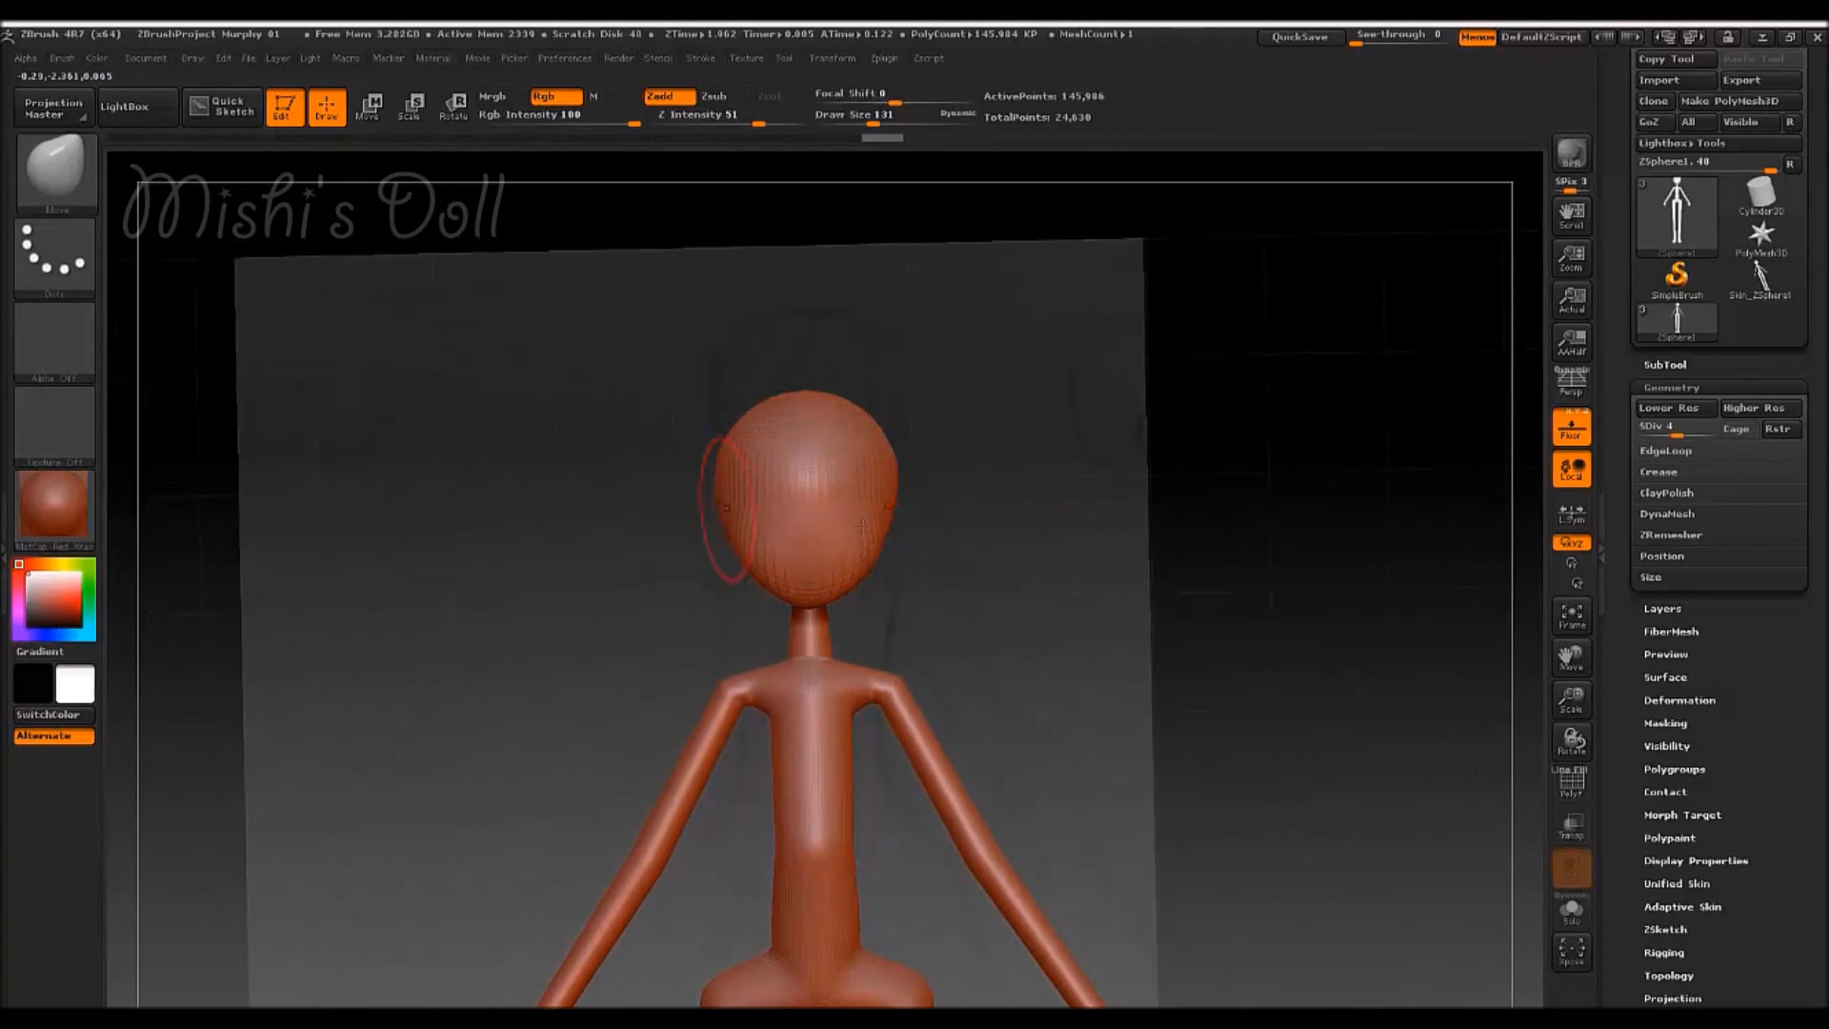
left_click_drag(973, 624, 1061, 589)
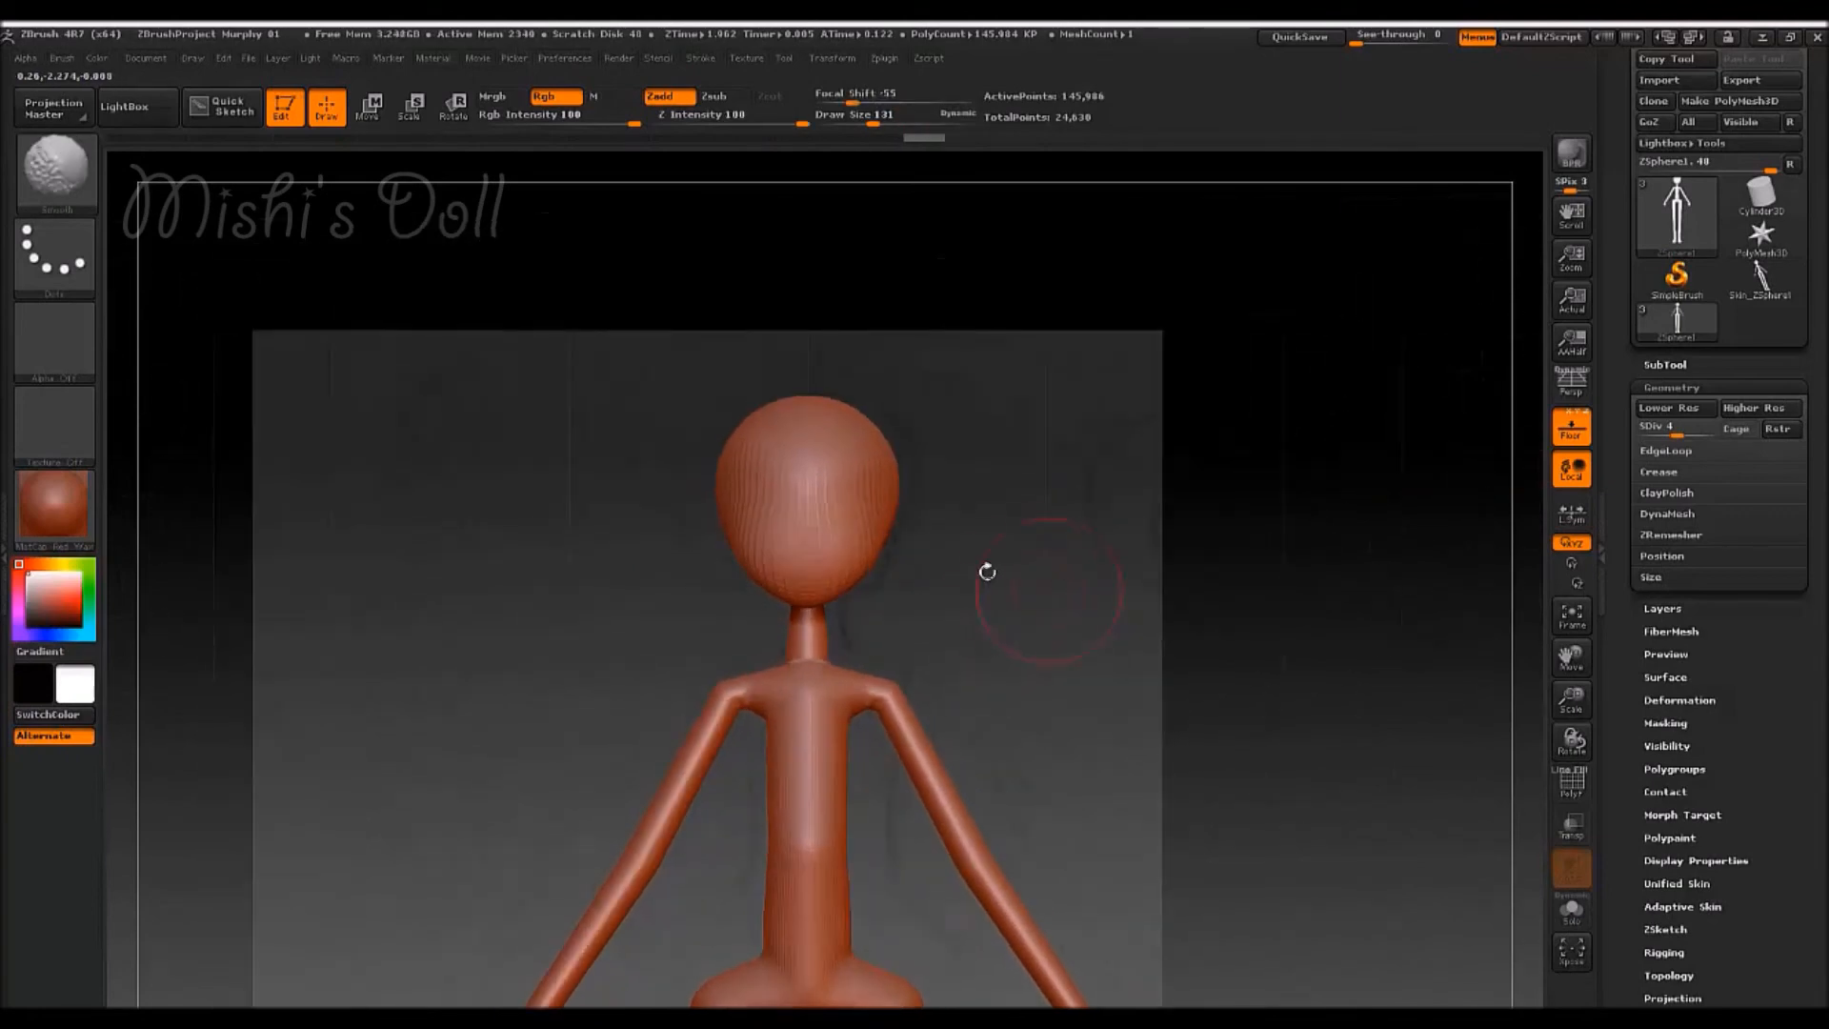
- Add volume to the torso using the Inflat brush at draw size 160 and smooth the result
left_click(55, 191)
left_click(672, 443)
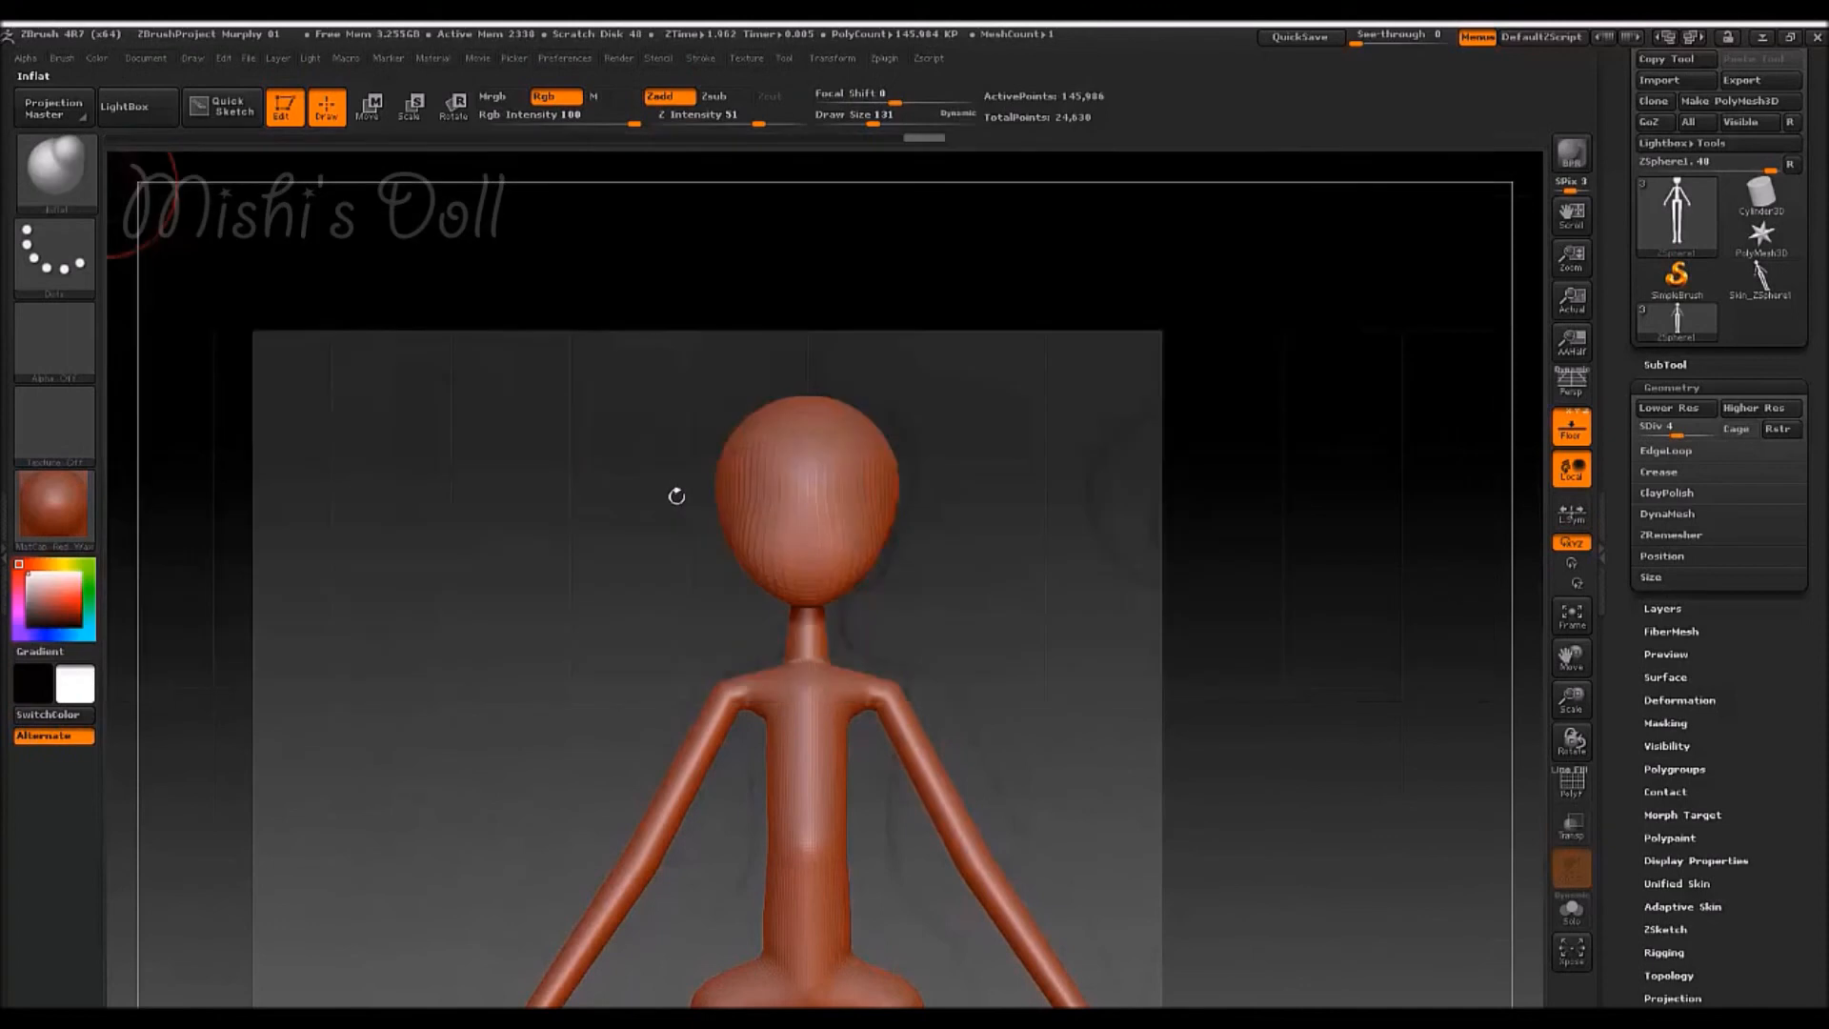
left_click_drag(872, 120, 880, 120)
left_click_drag(774, 762, 790, 905)
right_click_drag(790, 900, 805, 867)
left_click_drag(805, 867, 803, 849, "shift")
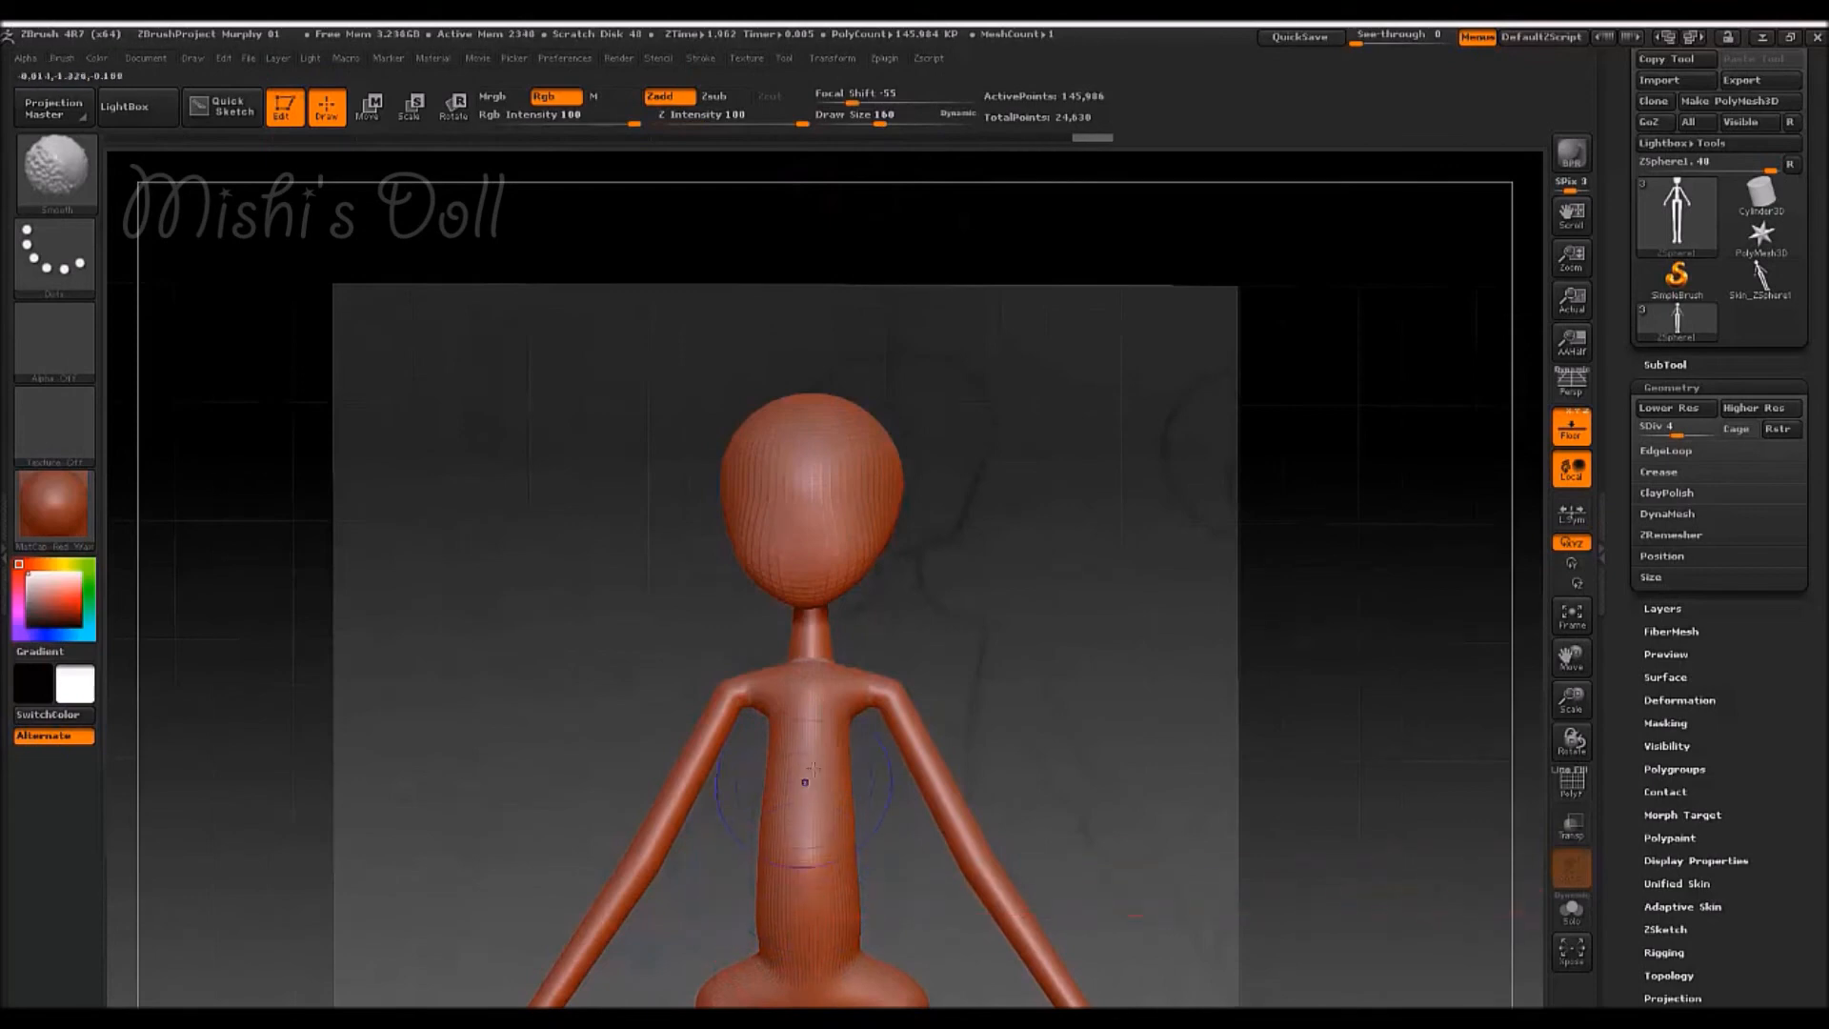
mouse_move(869, 702)
left_mouse_down()
mouse_move(855, 738)
mouse_move(811, 646)
left_mouse_up()
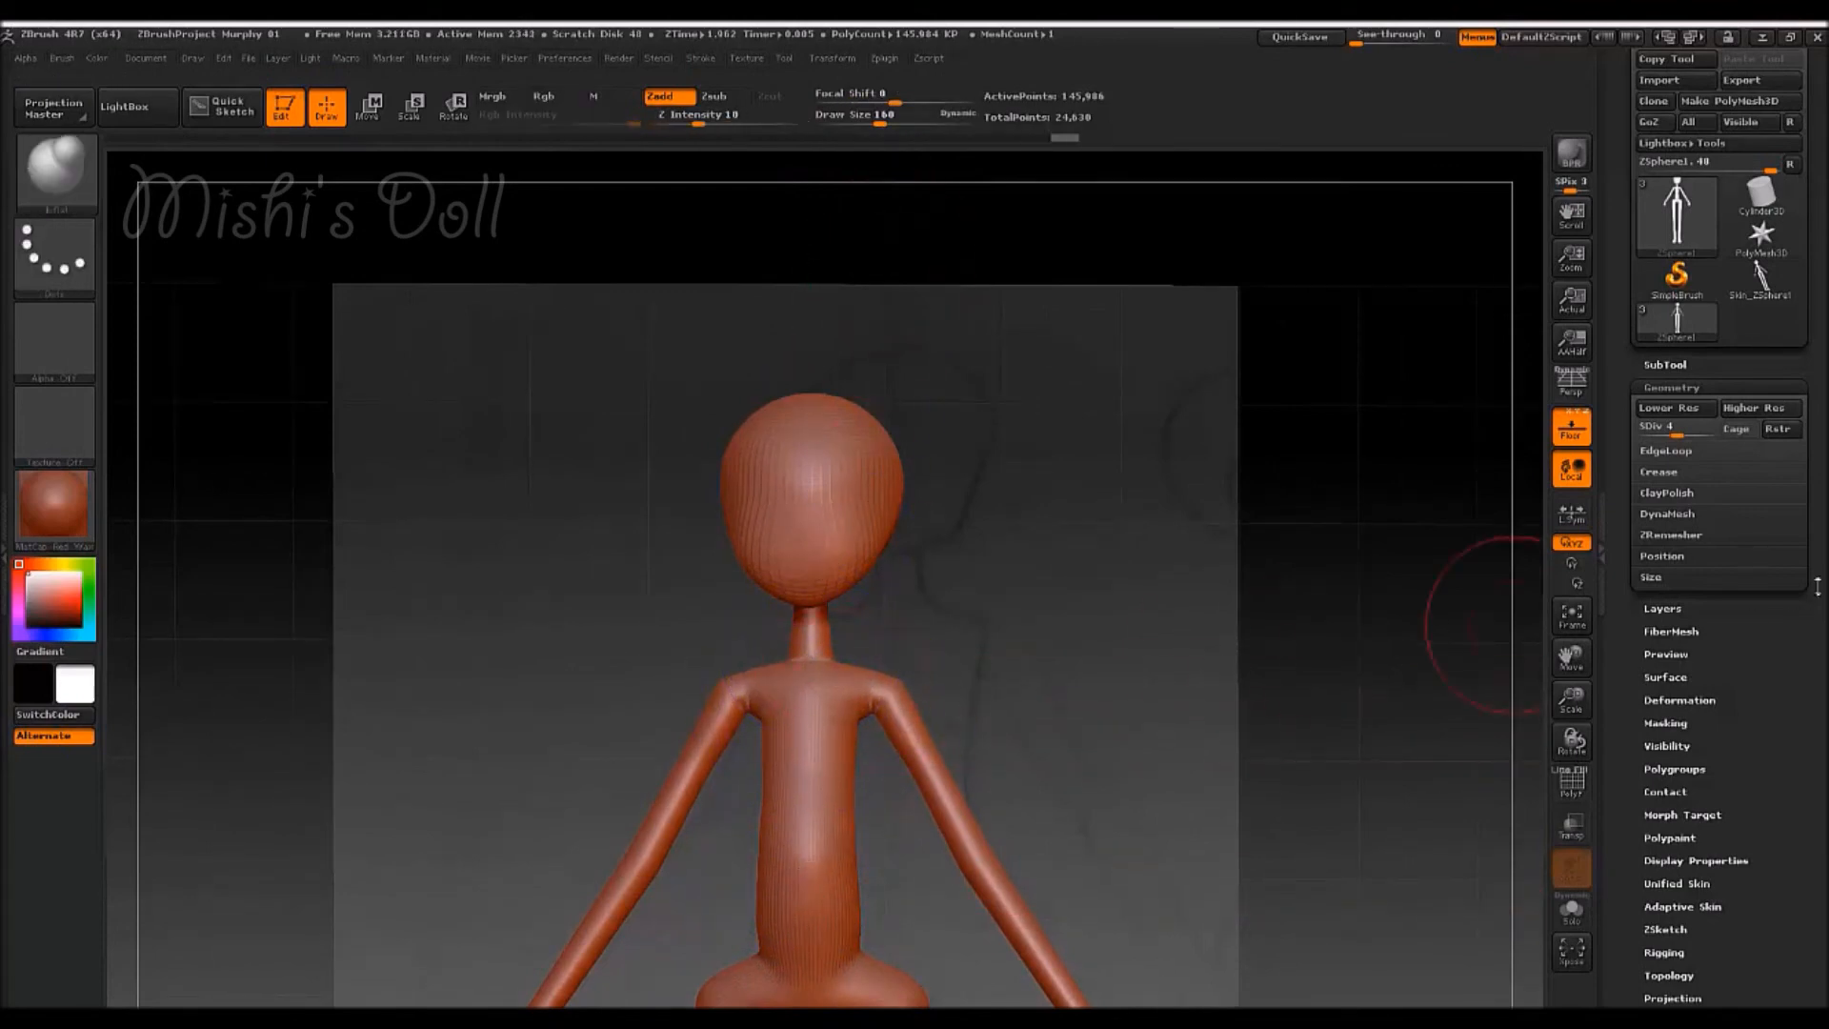
- Set the subdivision level to 2 and smooth the neck base and upper torso at draw size 45
left_click_drag(1677, 435, 1669, 436)
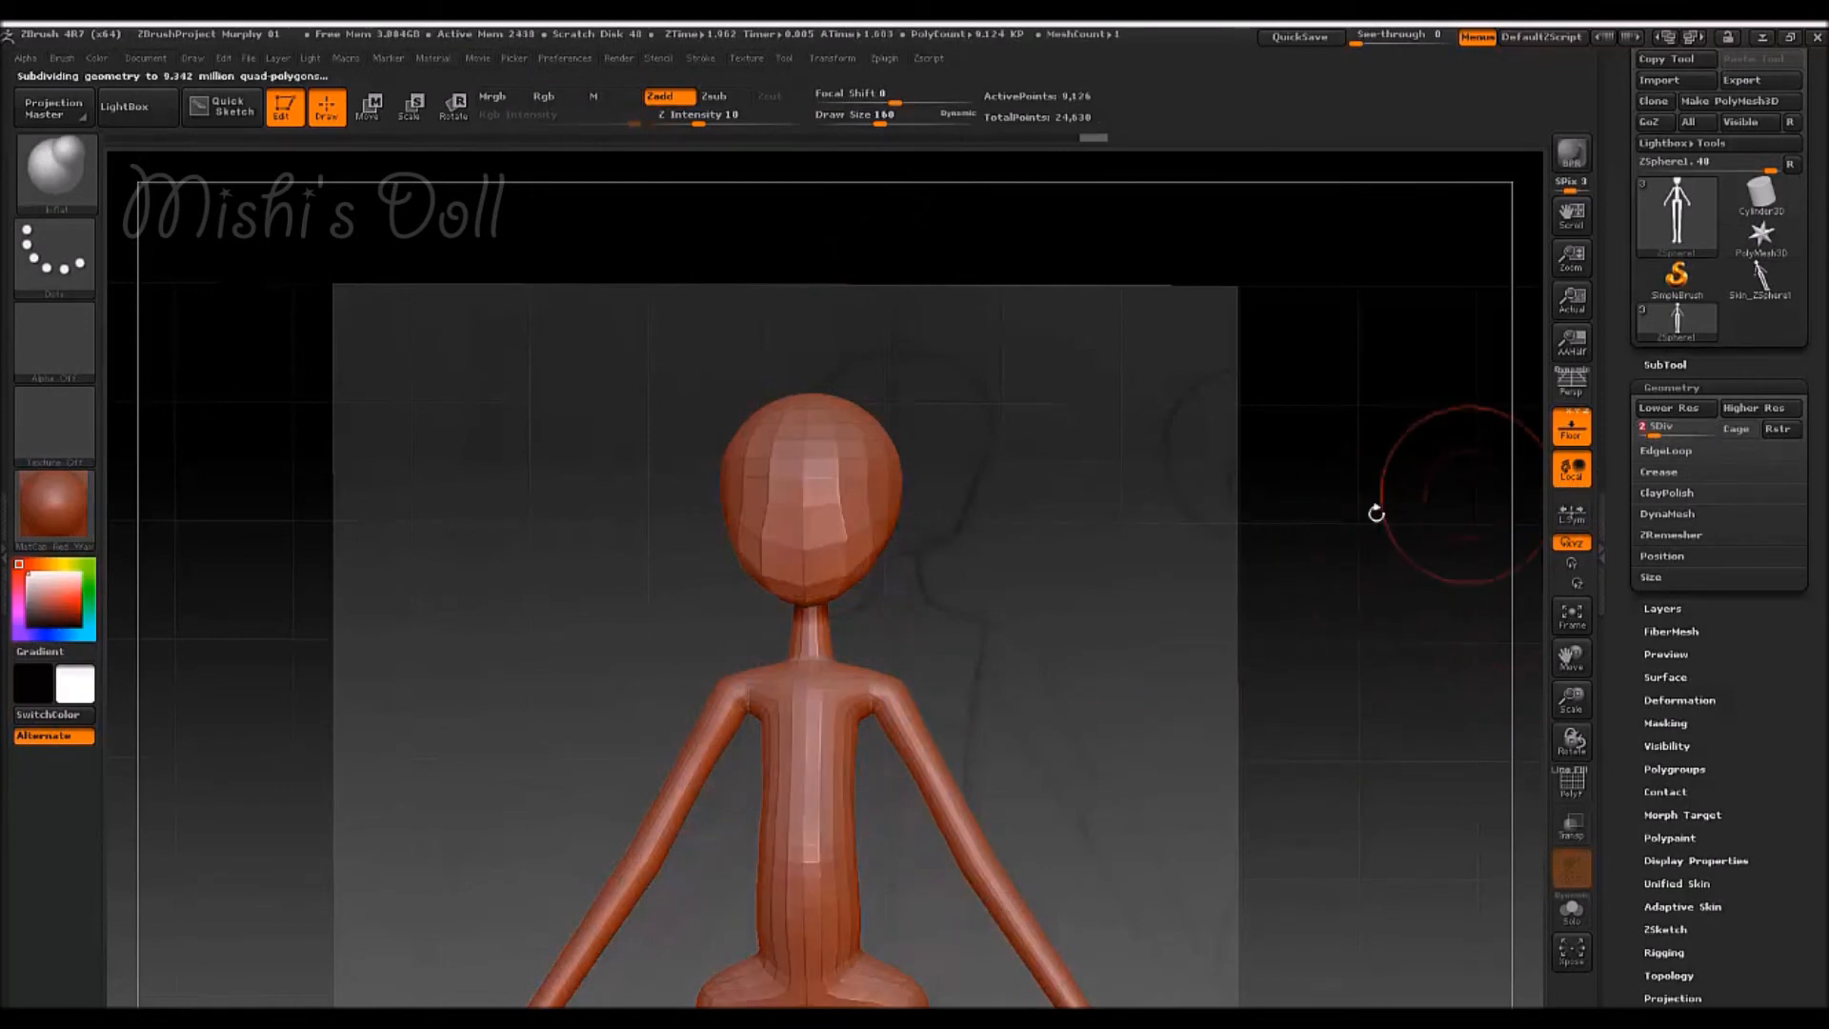
right_click_drag(764, 711, 879, 176, "ctrl")
key("shift")
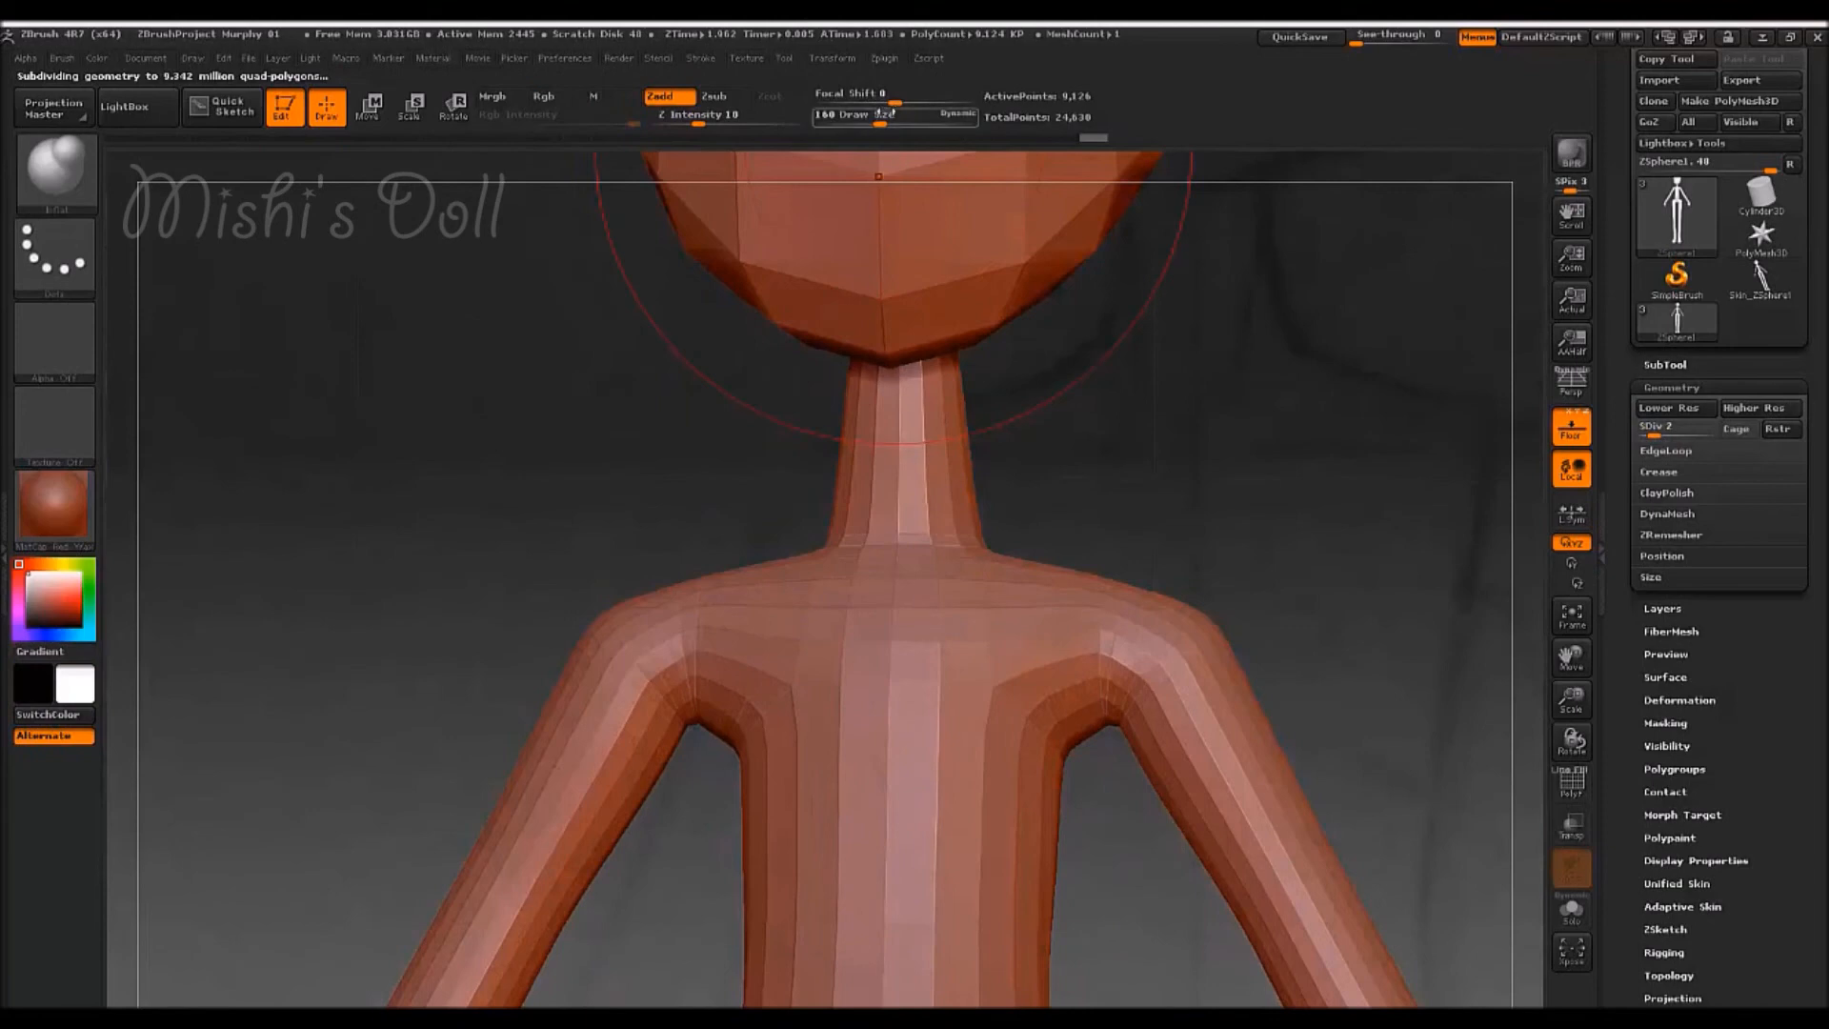
left_click_drag(894, 575, 898, 495, "shift")
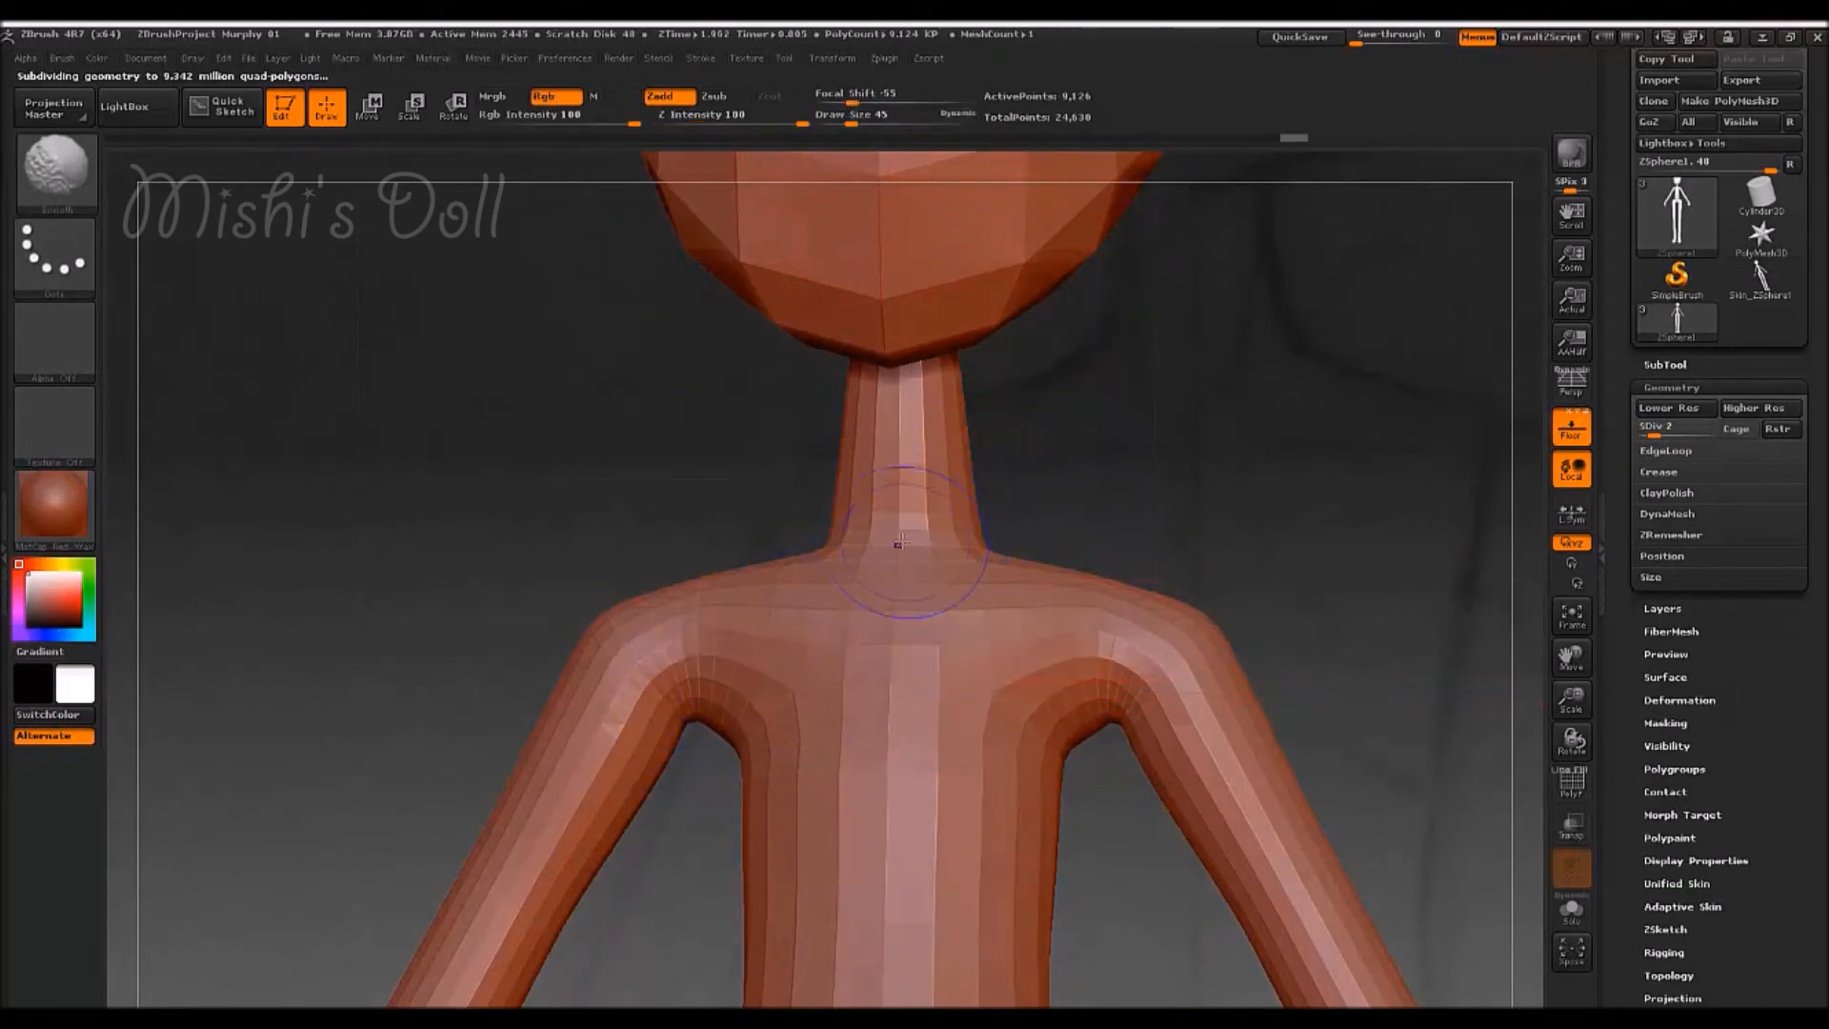
left_click_drag(1034, 748, 1040, 857, "shift")
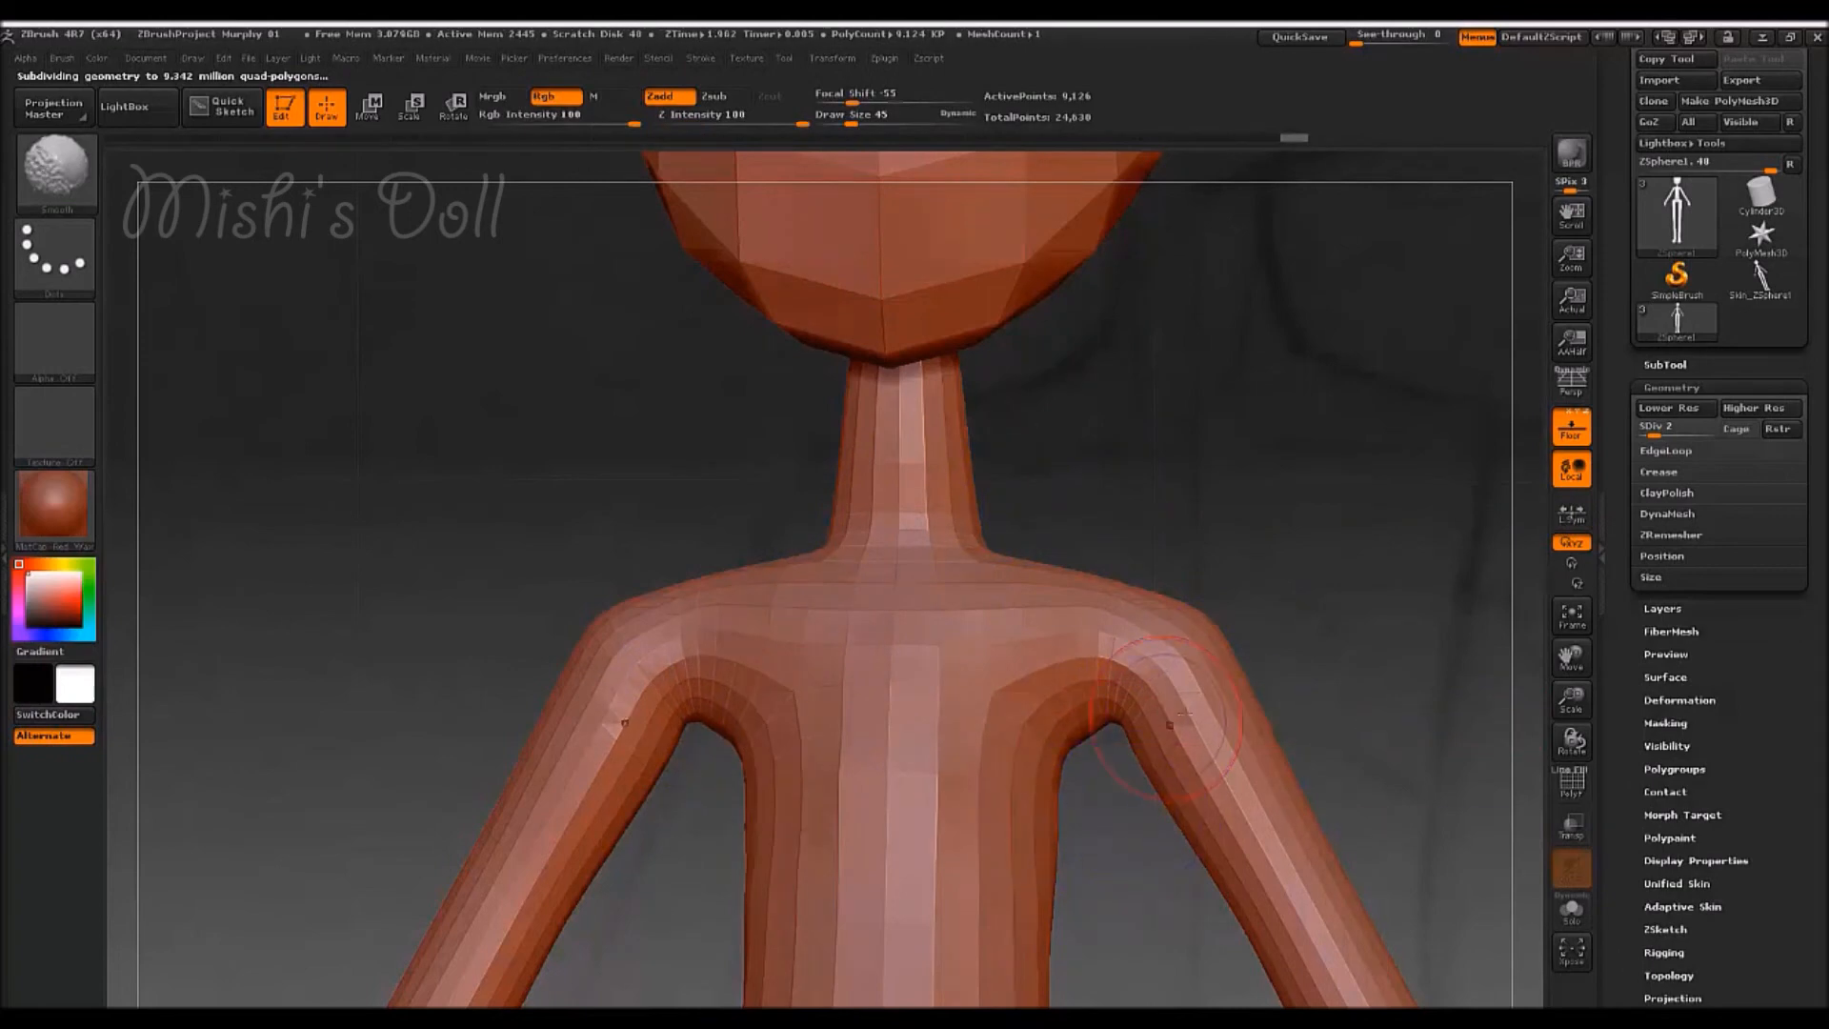
key("ctrl")
mouse_move(1077, 866)
right_mouse_down("ctrl")
mouse_move(1217, 641)
mouse_move(1172, 641)
right_mouse_up("ctrl")
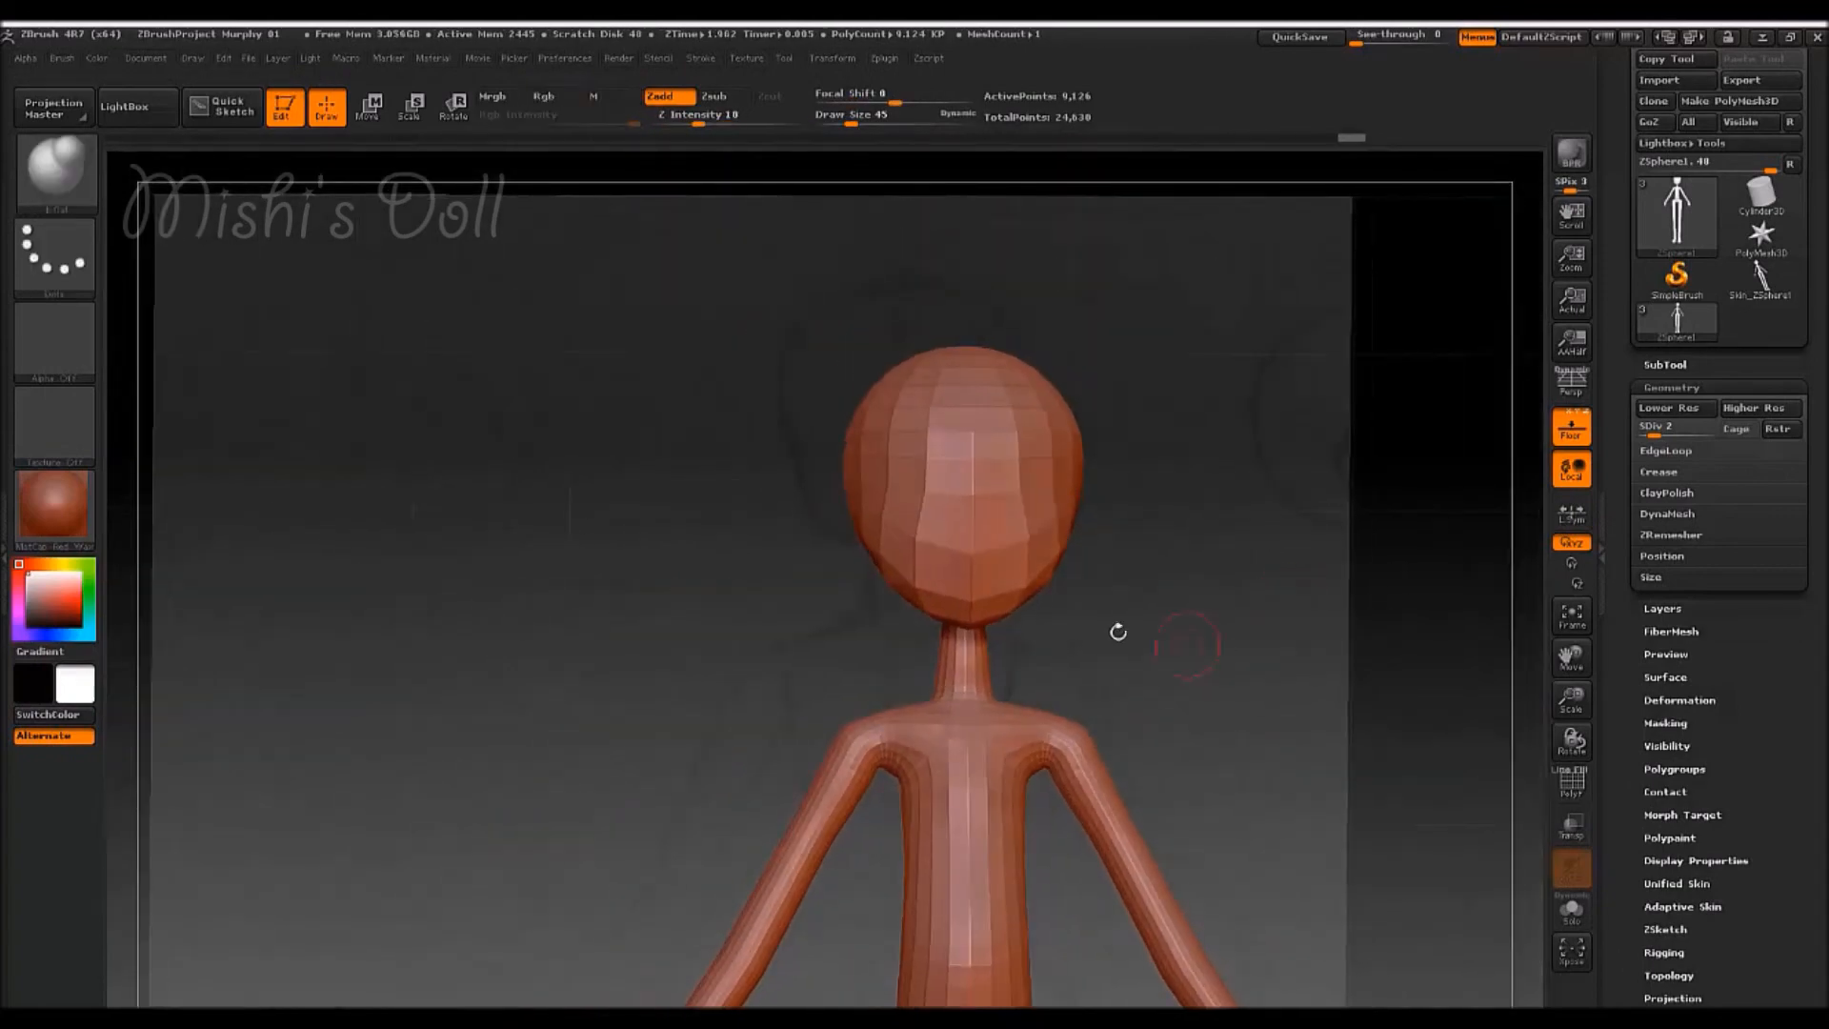
mouse_move(1057, 657)
left_mouse_down()
mouse_move(943, 658)
mouse_move(1204, 616)
left_mouse_up()
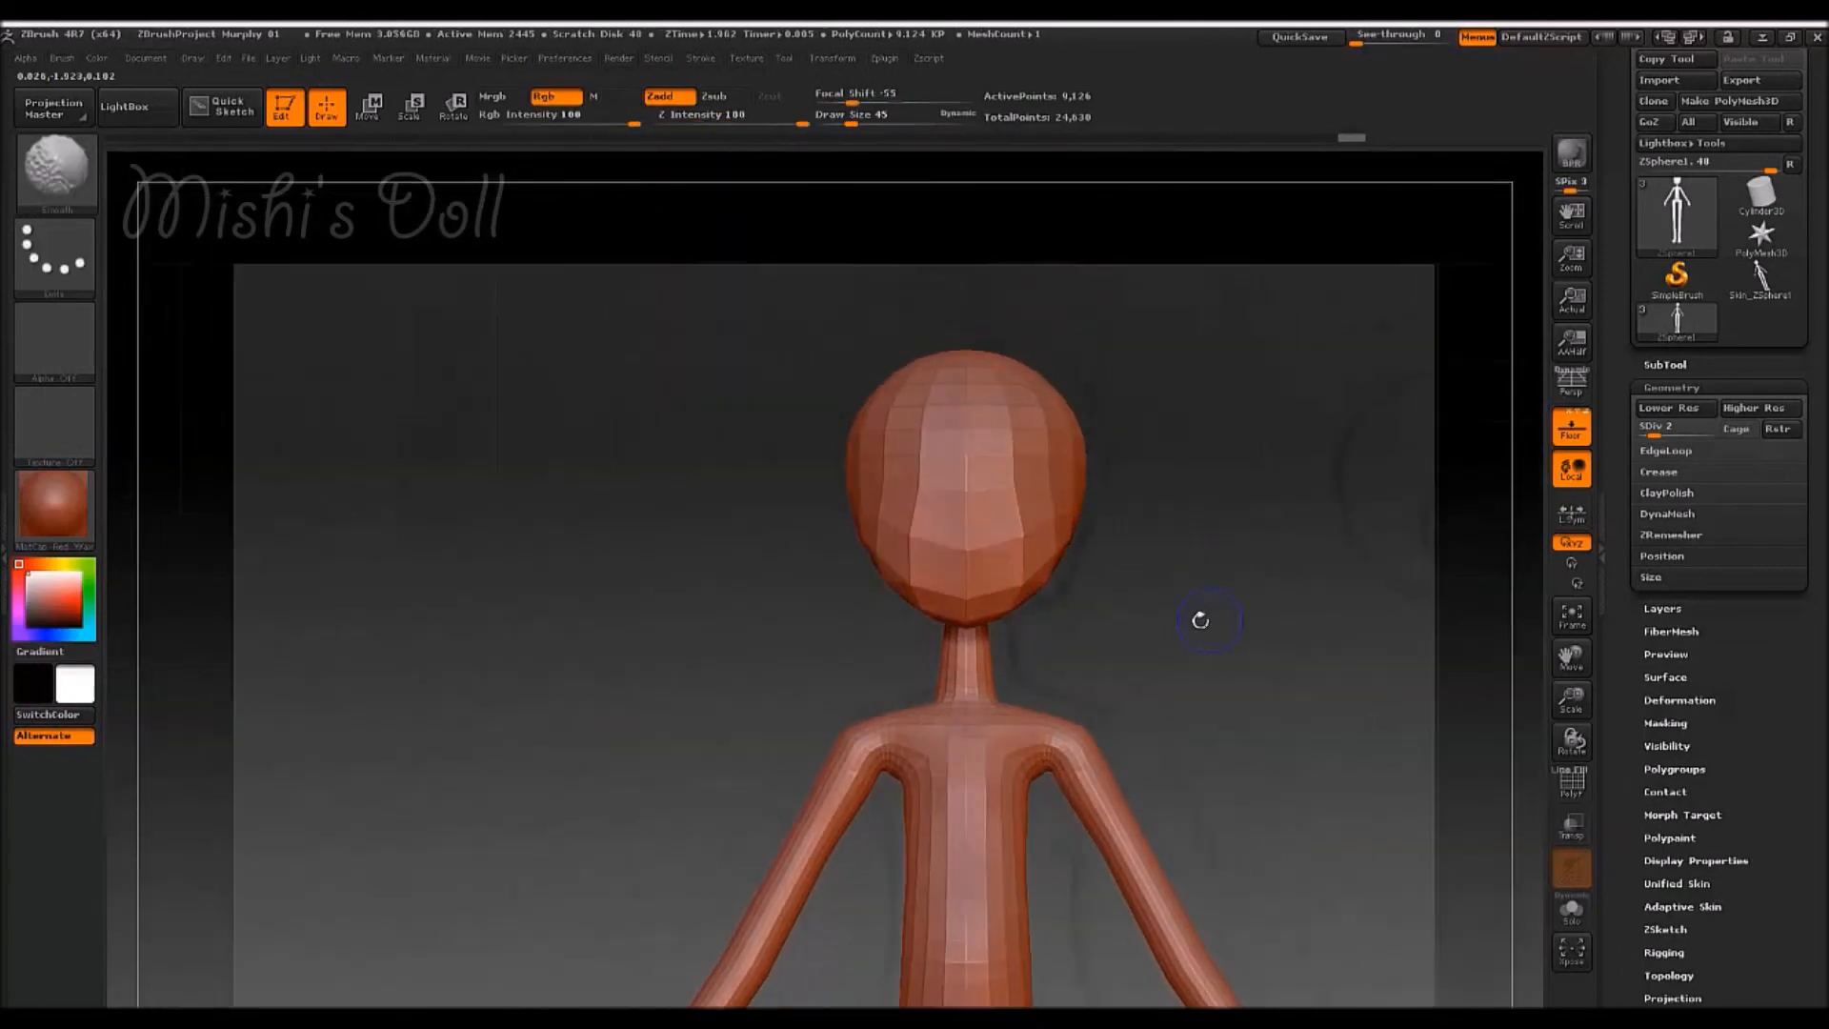
key("f")
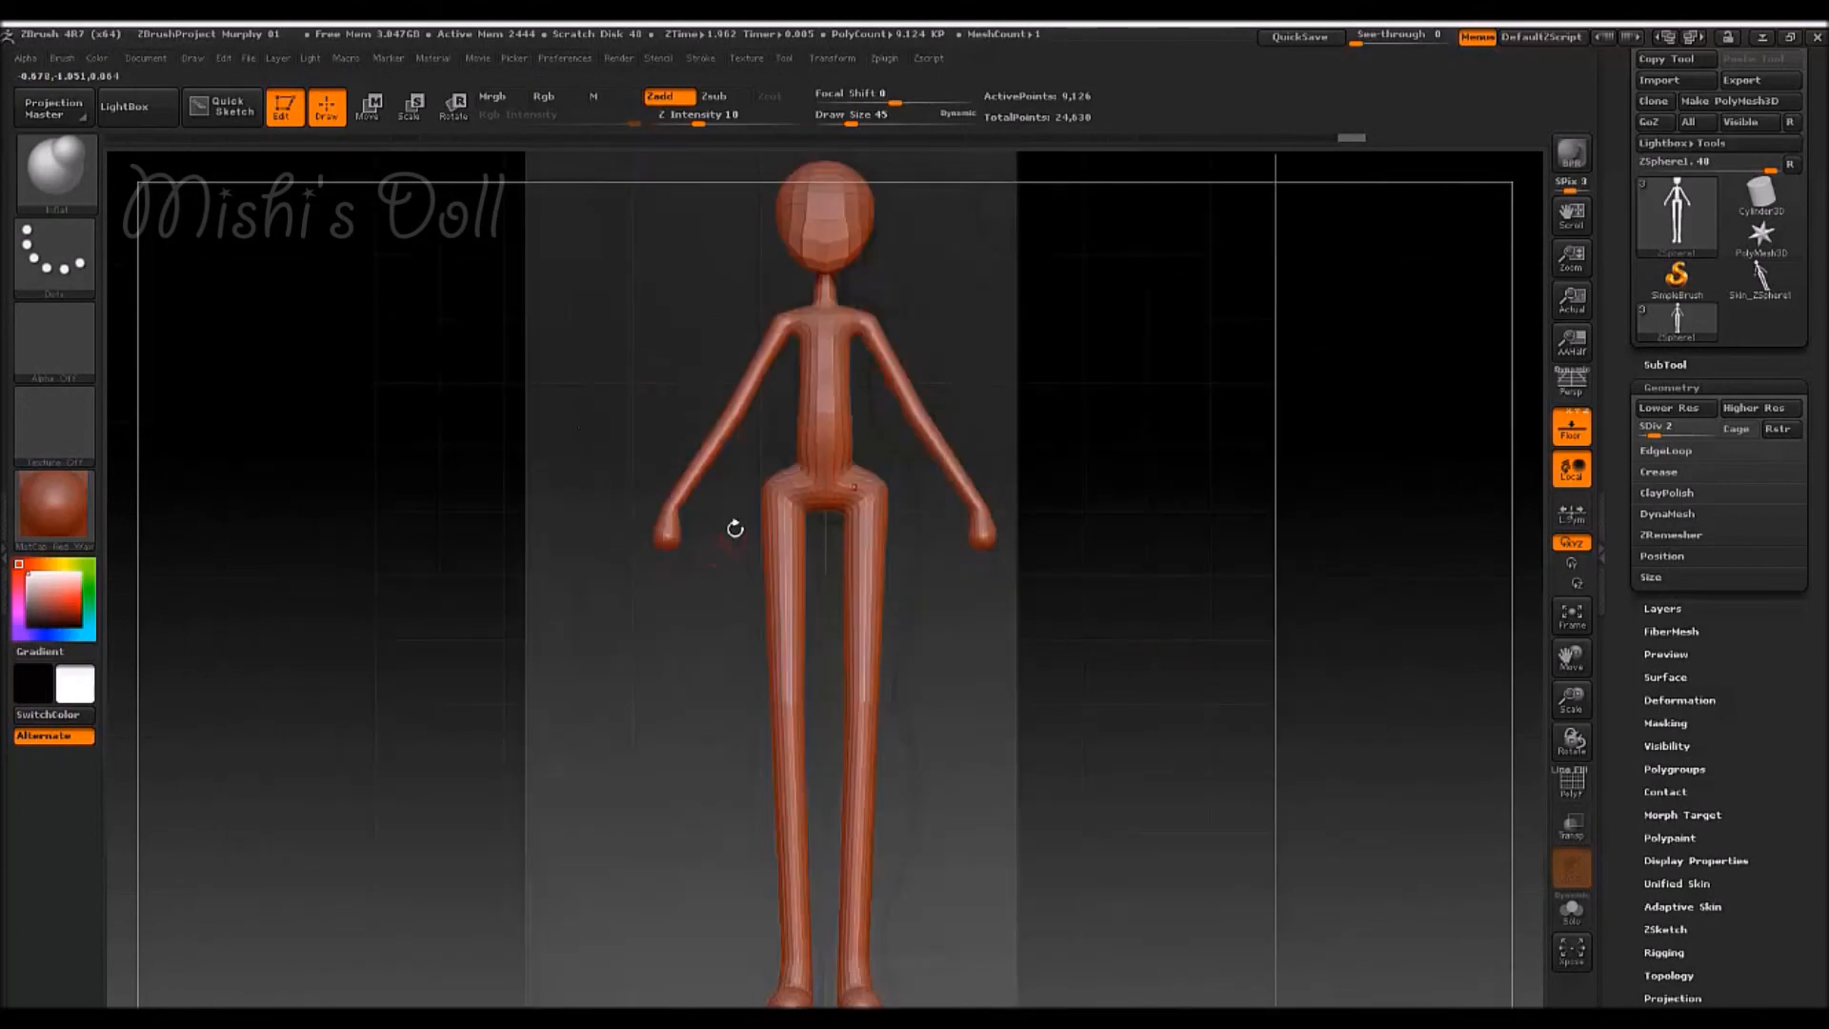
- Make the Murphy 01 sphere the active subtool in the subtool list
left_click(1669, 365)
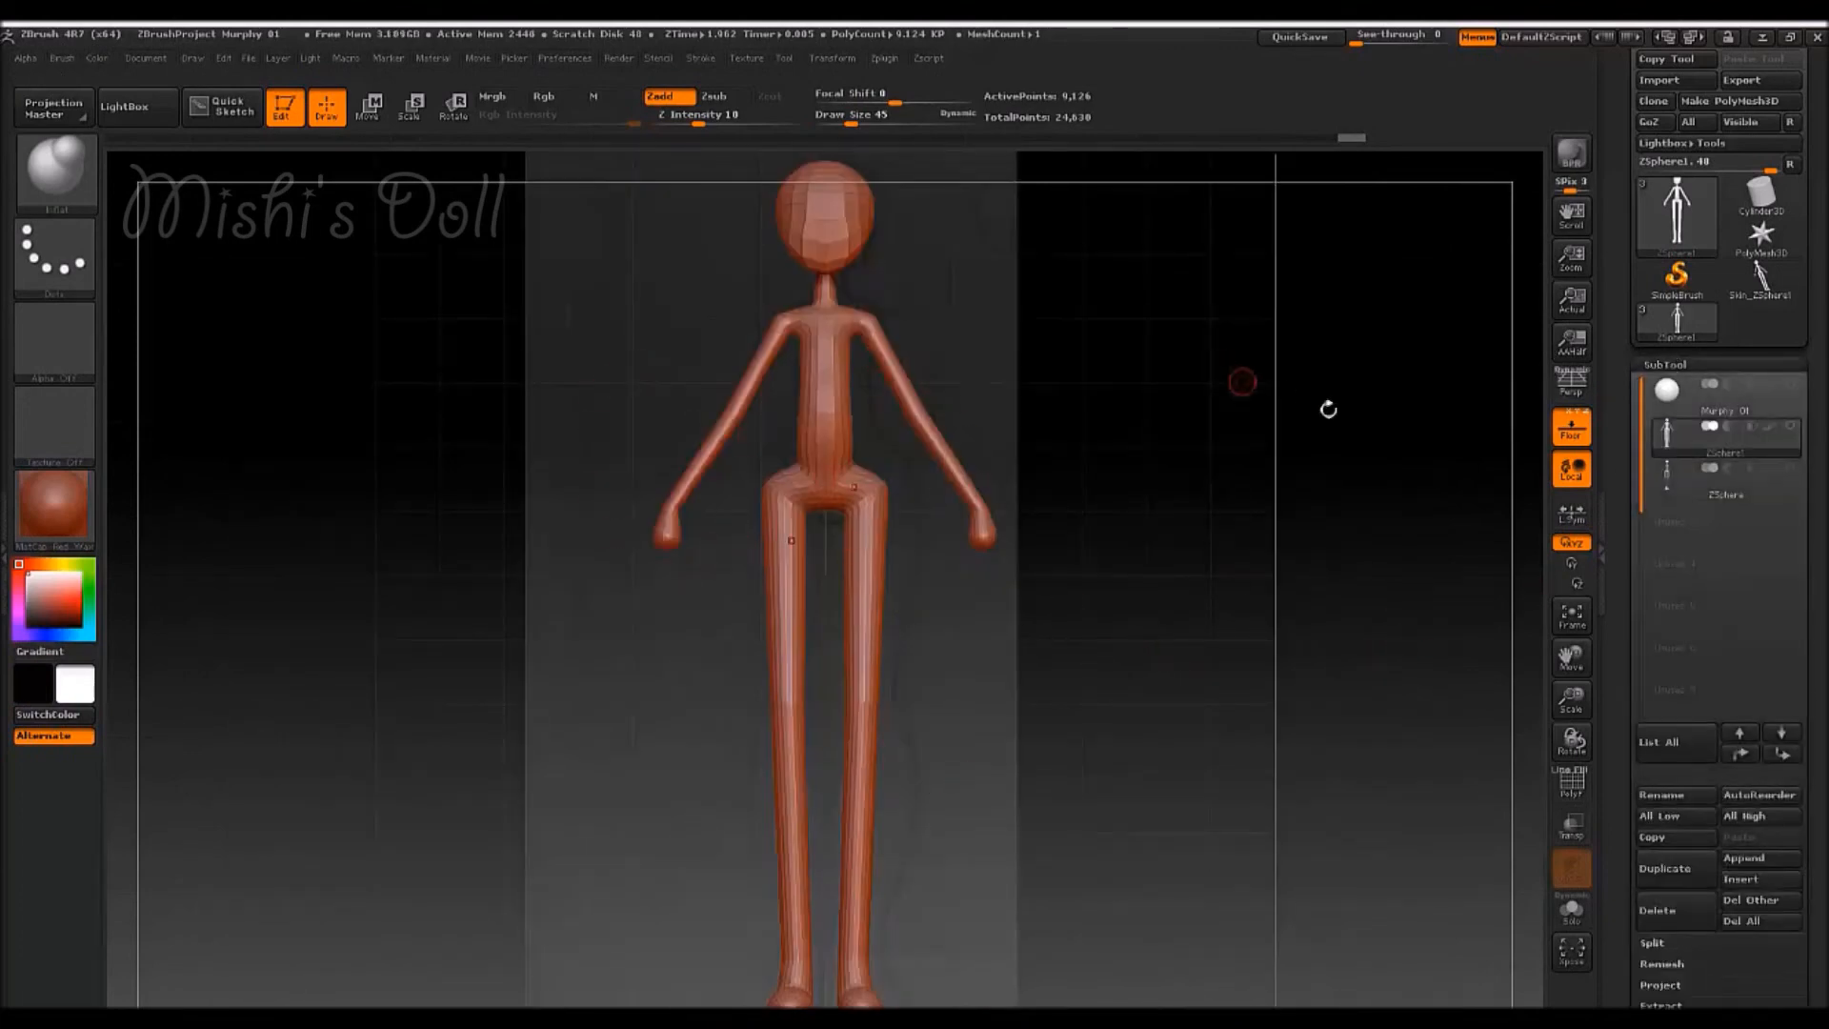
mouse_move(1675, 394)
left_click(1675, 393)
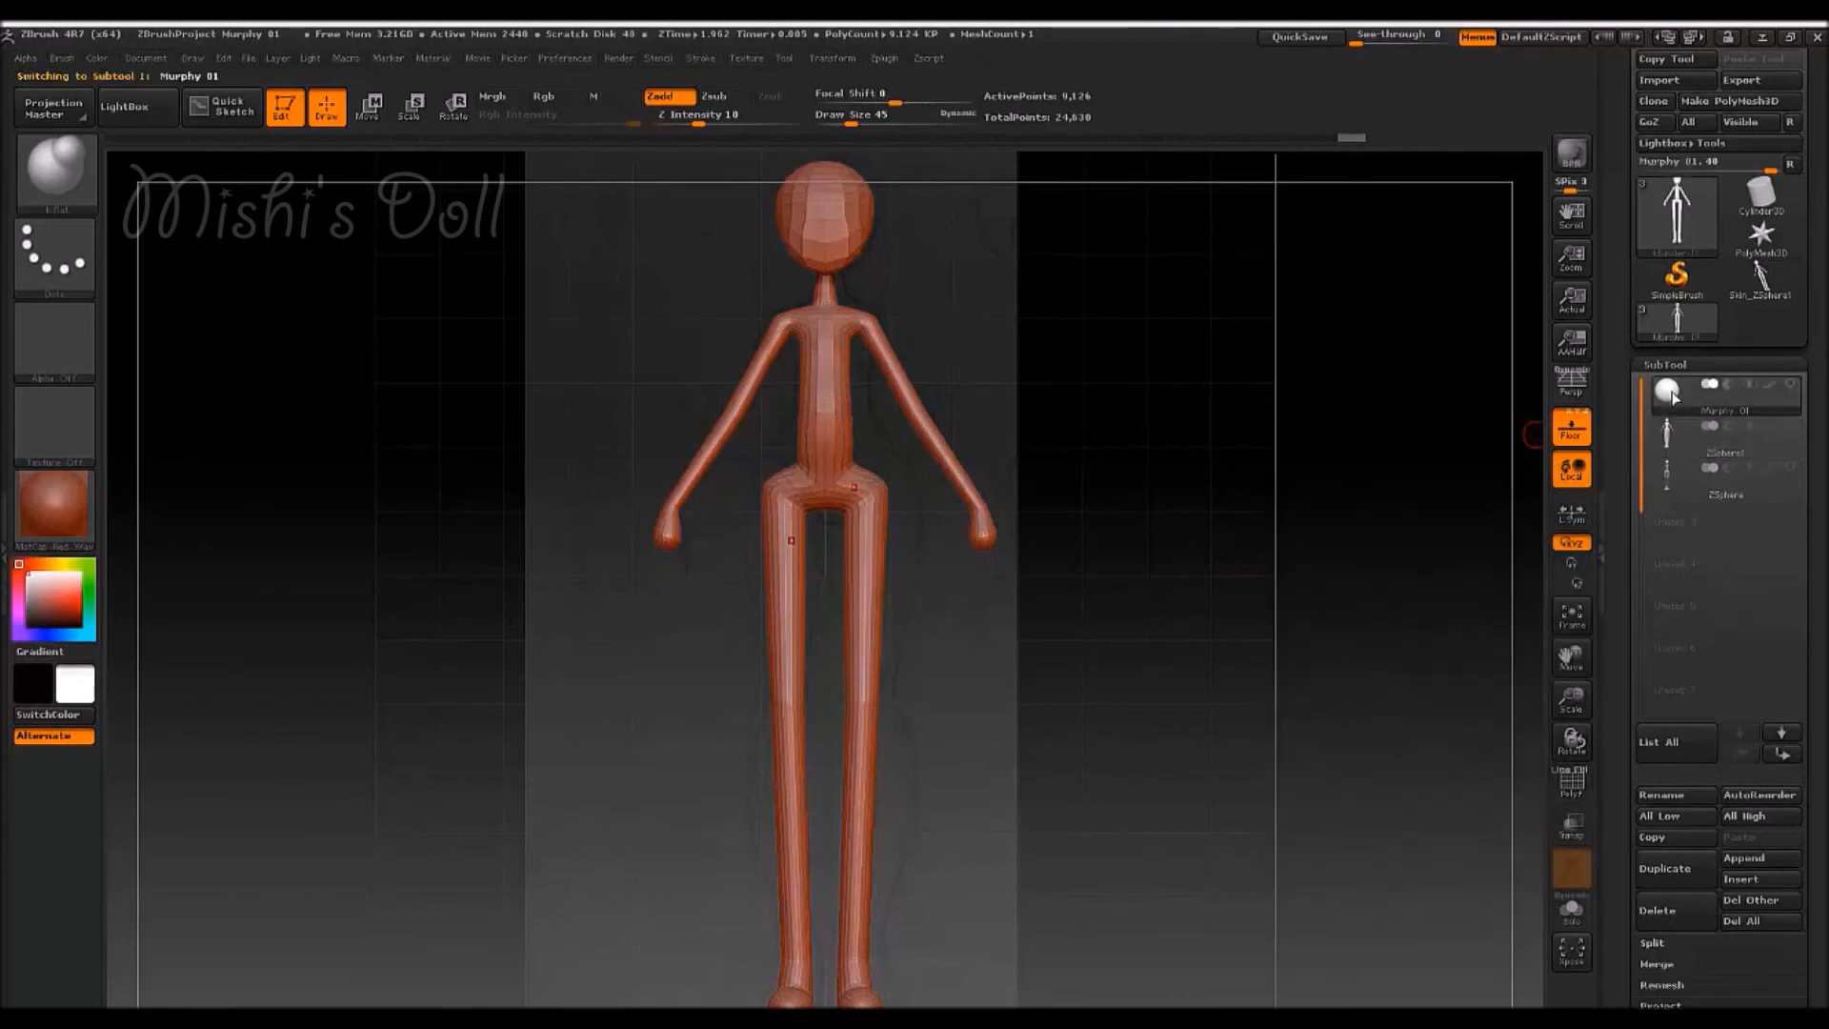
left_click(1791, 427)
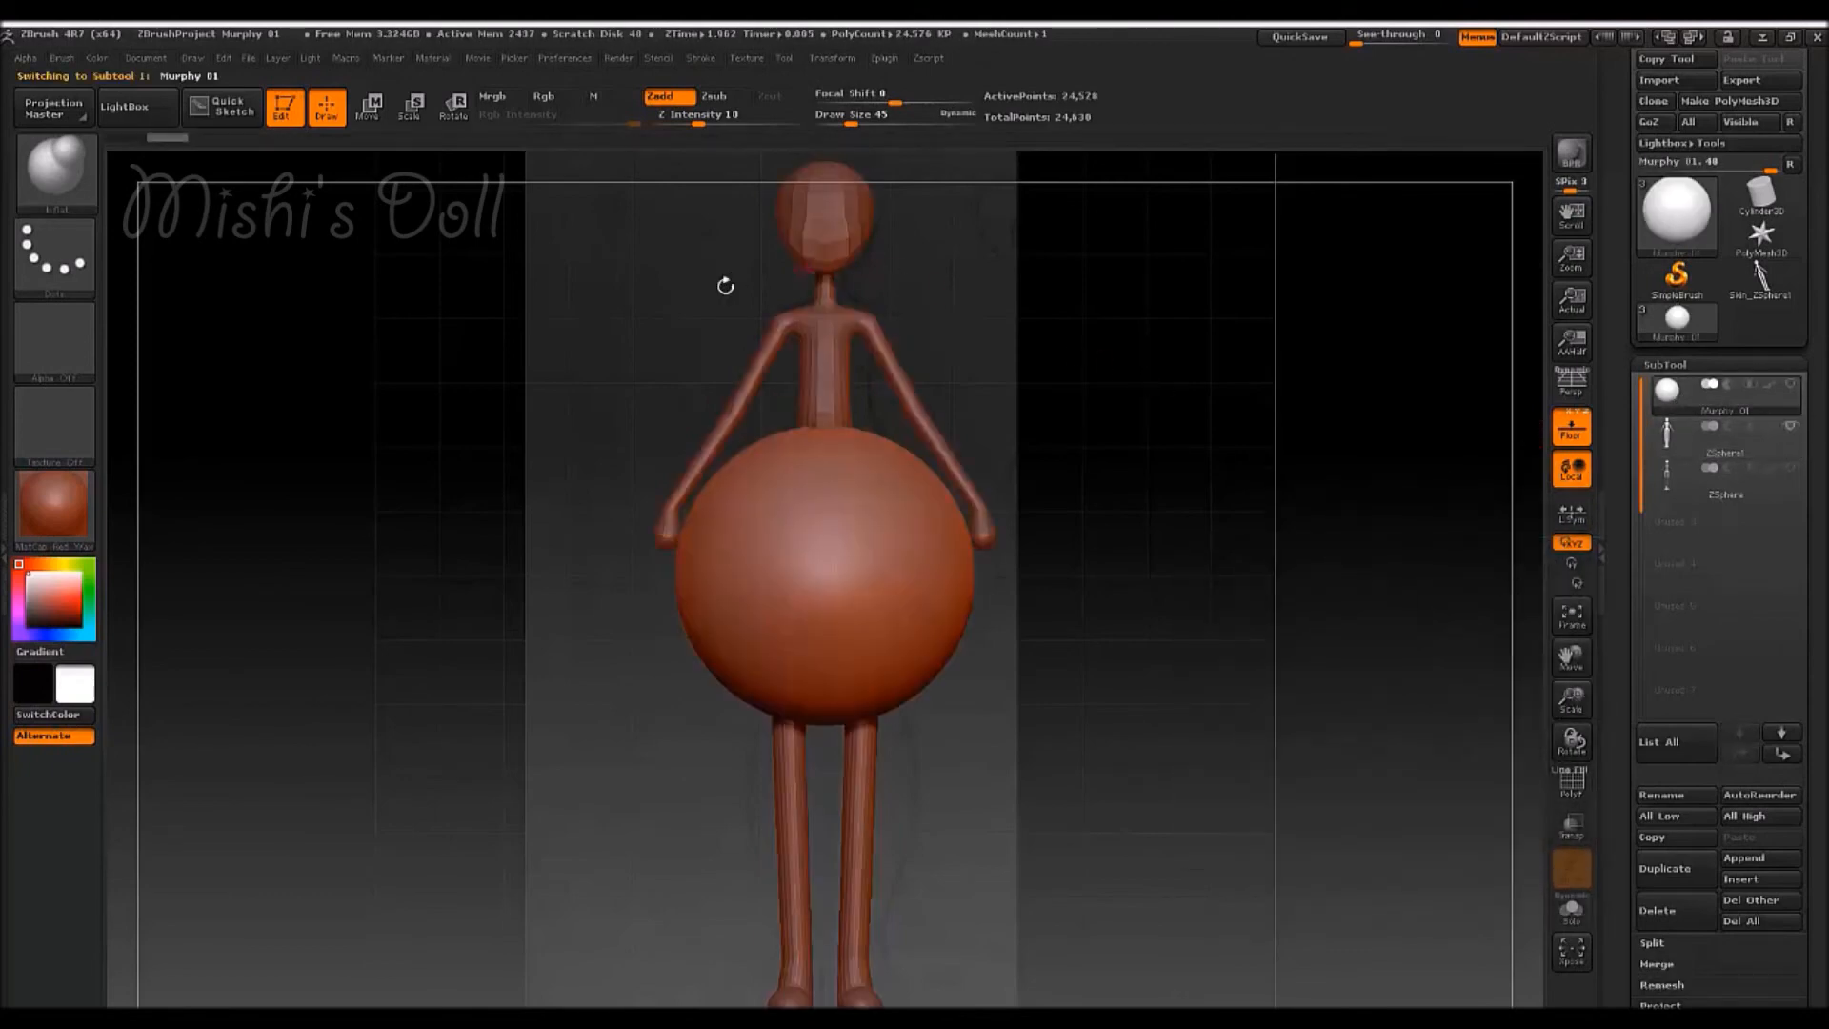
- Scale the Murphy 01 sphere down to roughly the width of the figure's head
left_click_drag(1193, 538, 1123, 521)
left_click(411, 106)
left_click(750, 575)
mouse_move(712, 623)
left_mouse_down()
mouse_move(1139, 623)
mouse_move(970, 627)
left_mouse_up()
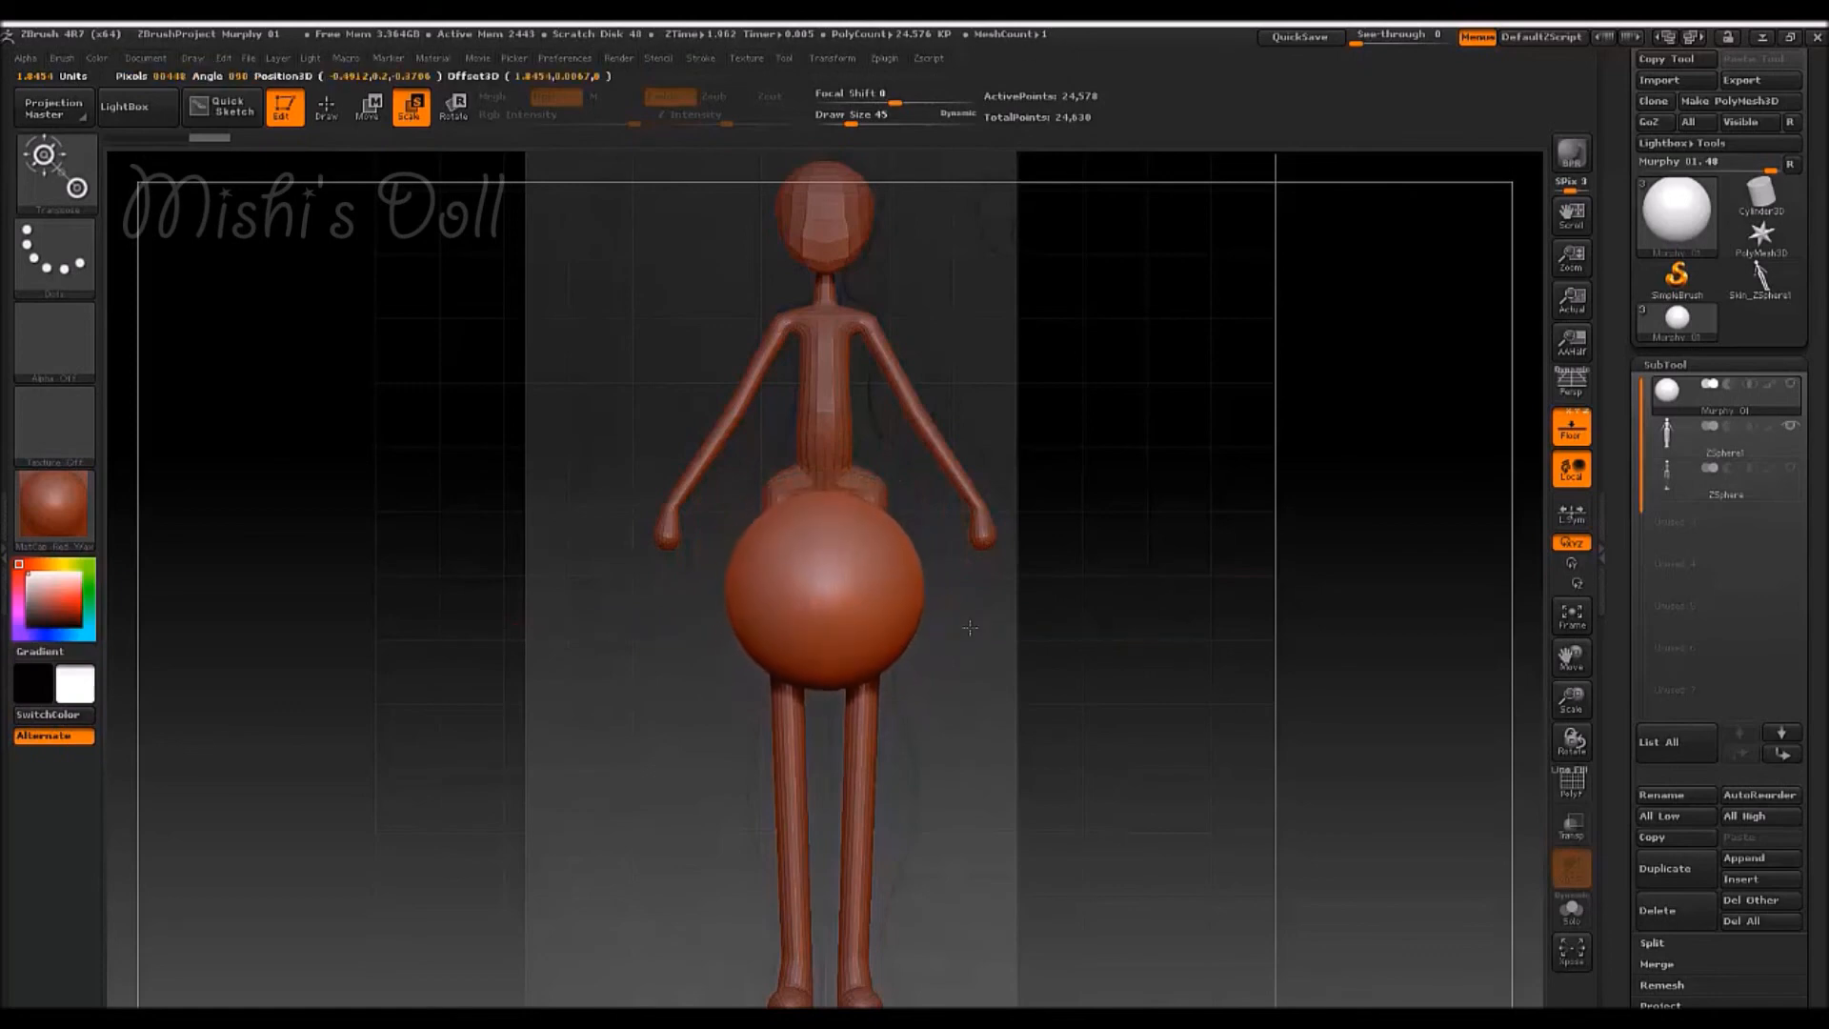
left_click_drag(1140, 620, 926, 648)
left_click_drag(1140, 620, 994, 628)
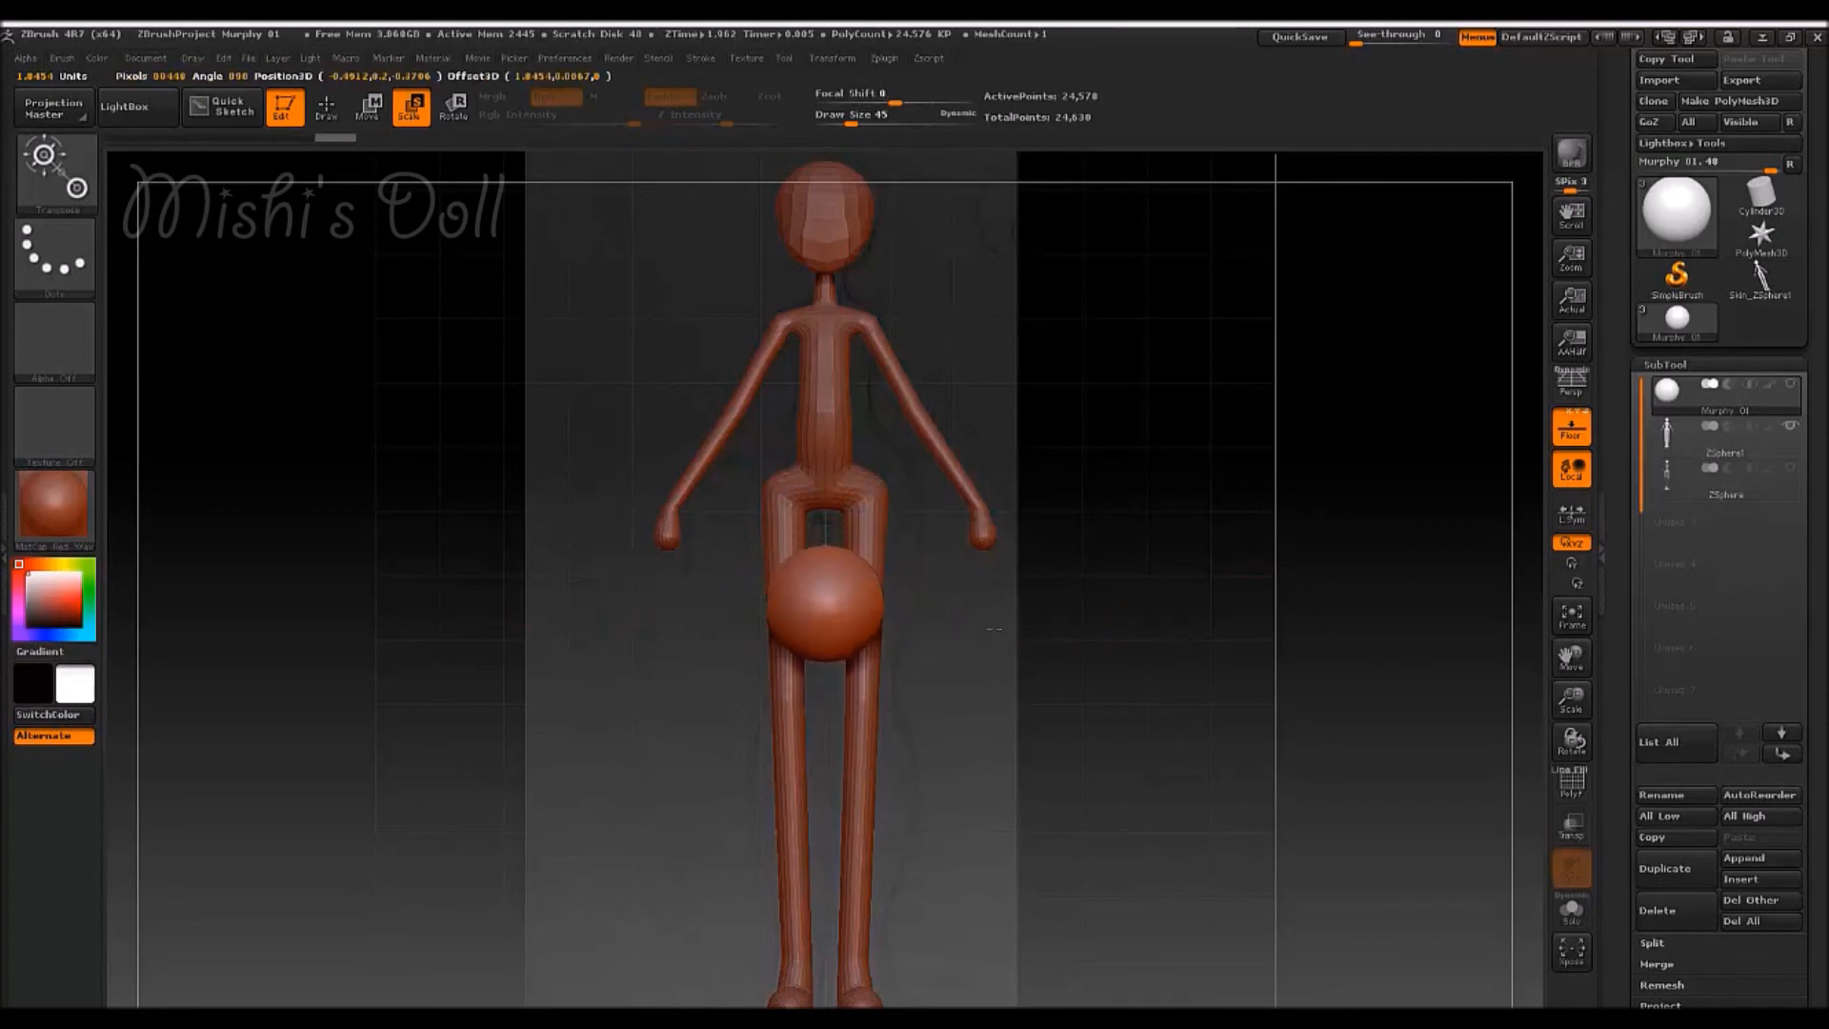
- Raise the sphere to the figure's head and scale it slightly smaller so it overlaps the head in front view
left_click(370, 109)
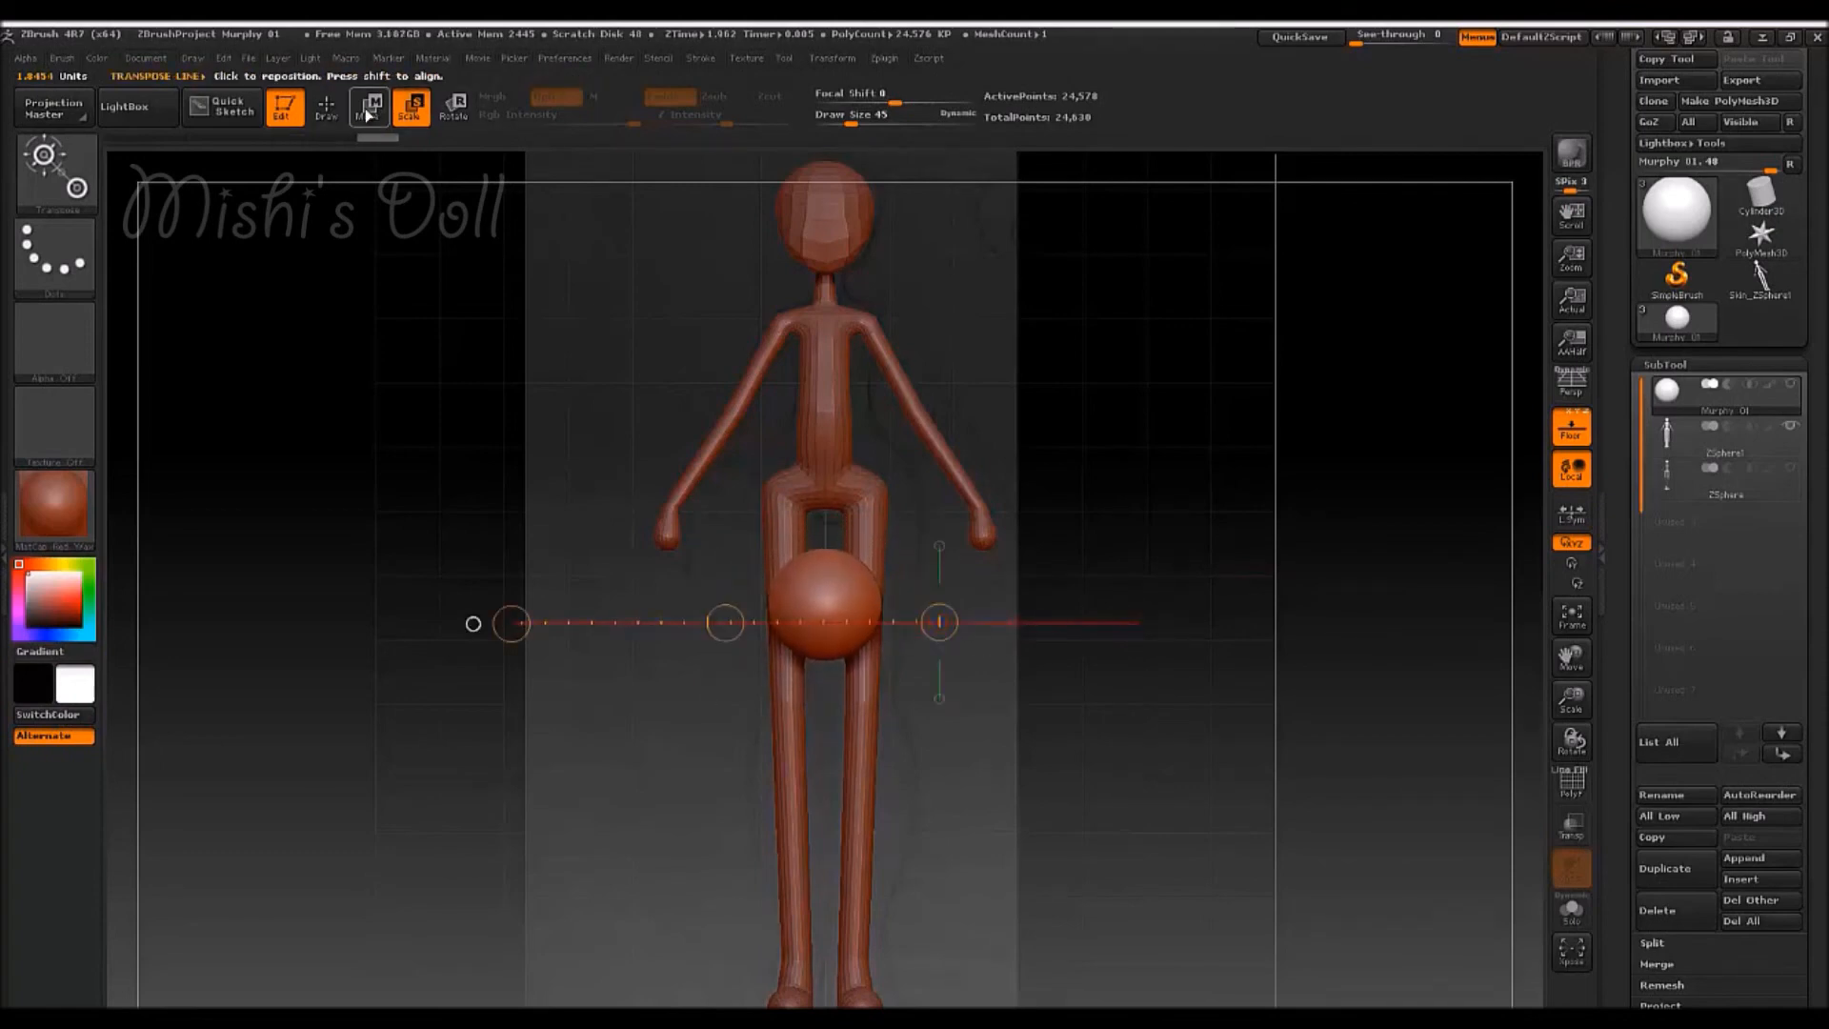
left_click_drag(736, 624, 725, 238)
left_click(410, 106)
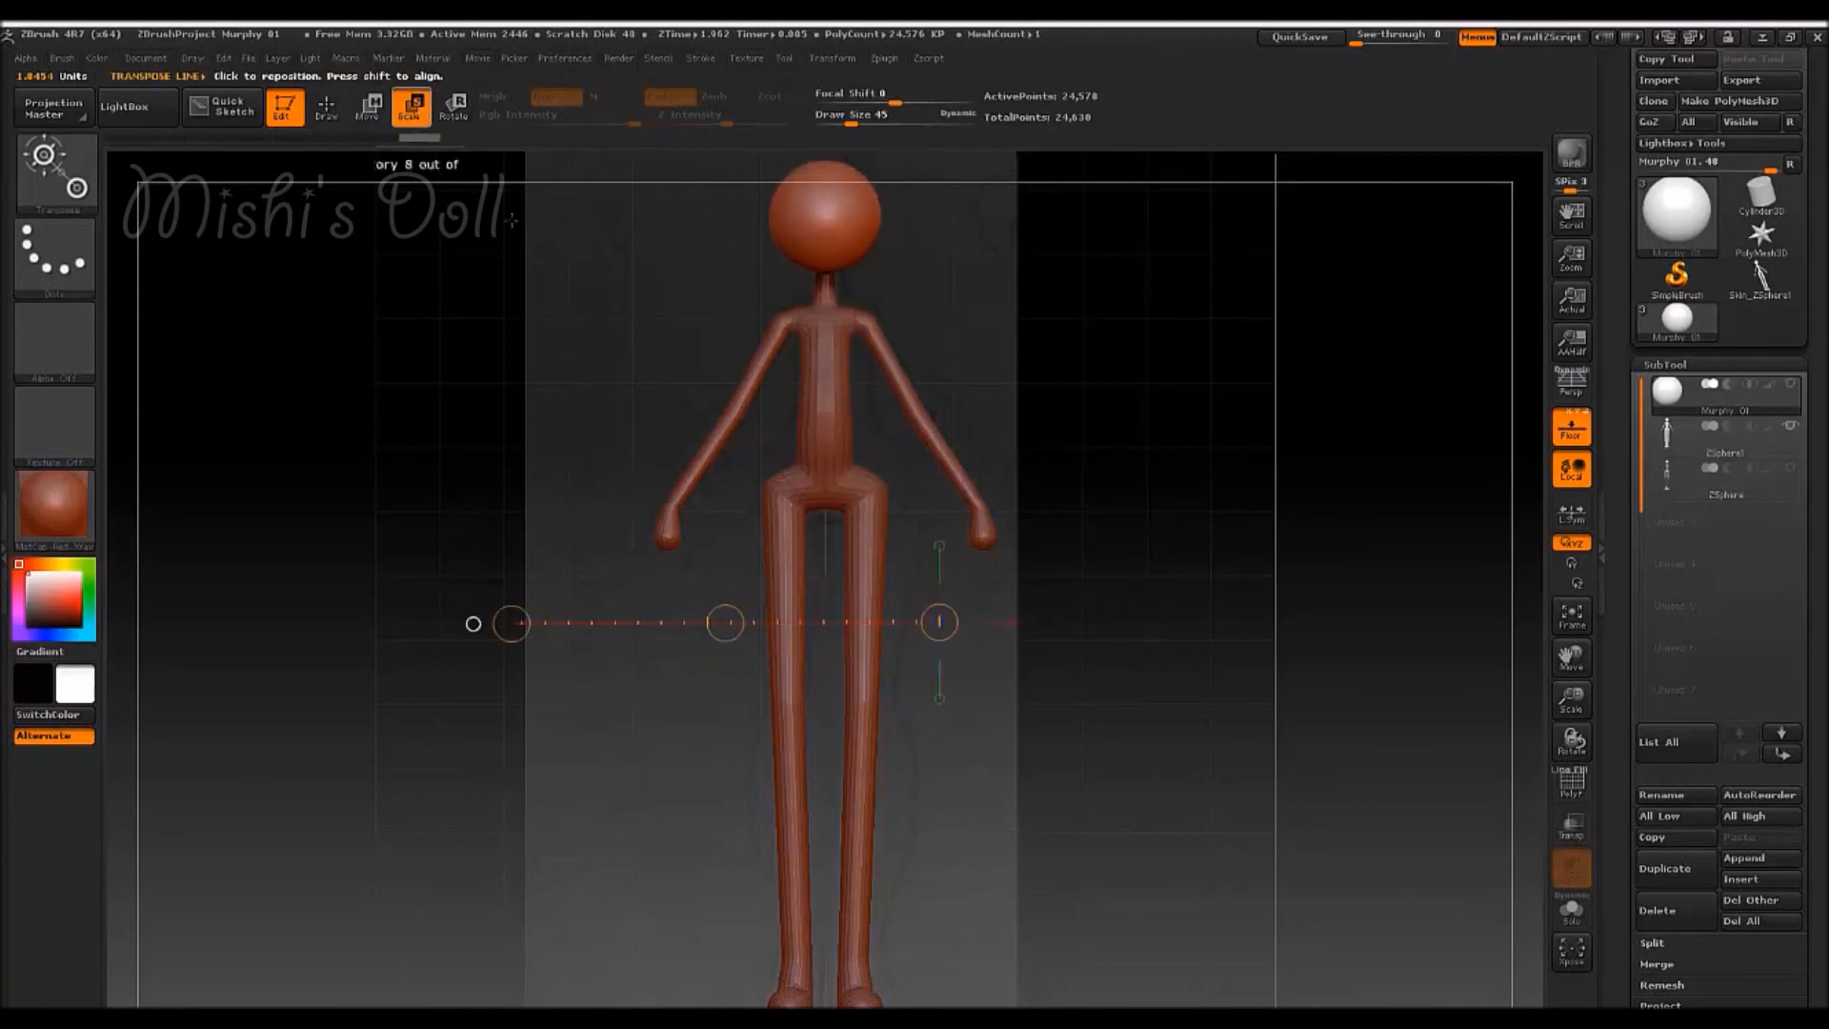
left_click_drag(818, 606, 672, 589)
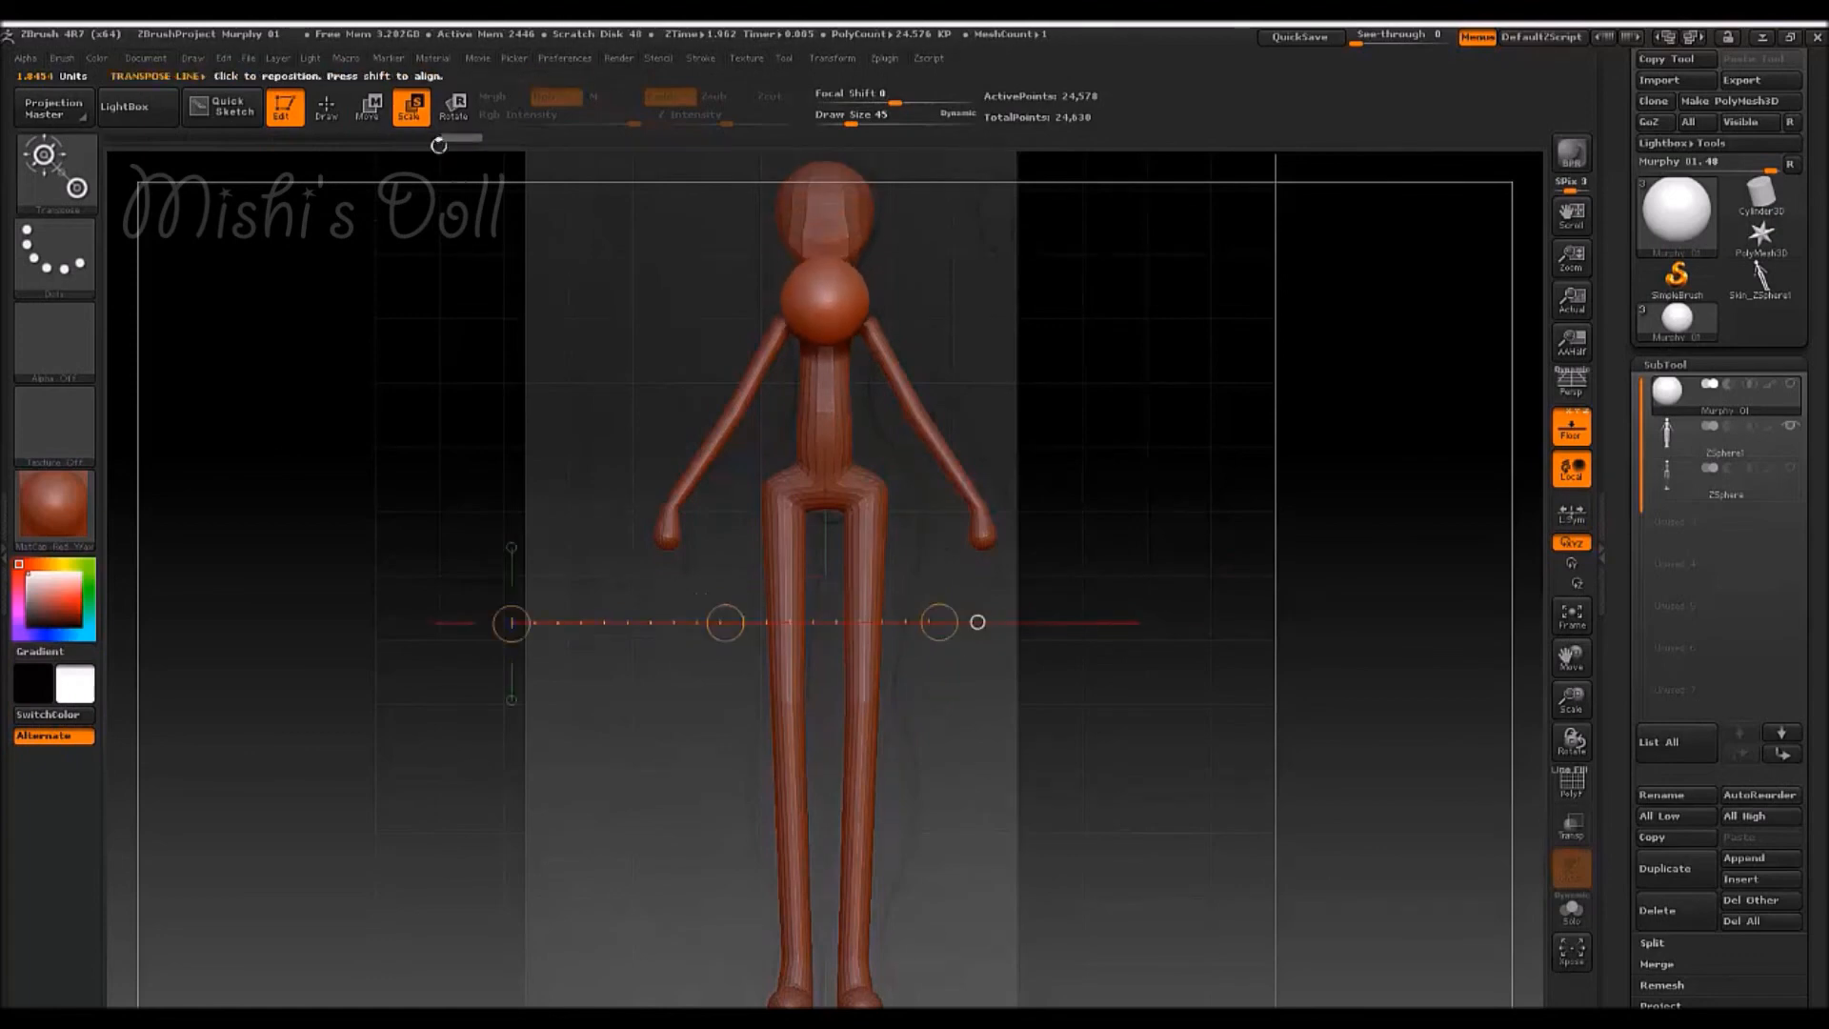
left_click(369, 107)
left_click_drag(725, 623, 725, 530)
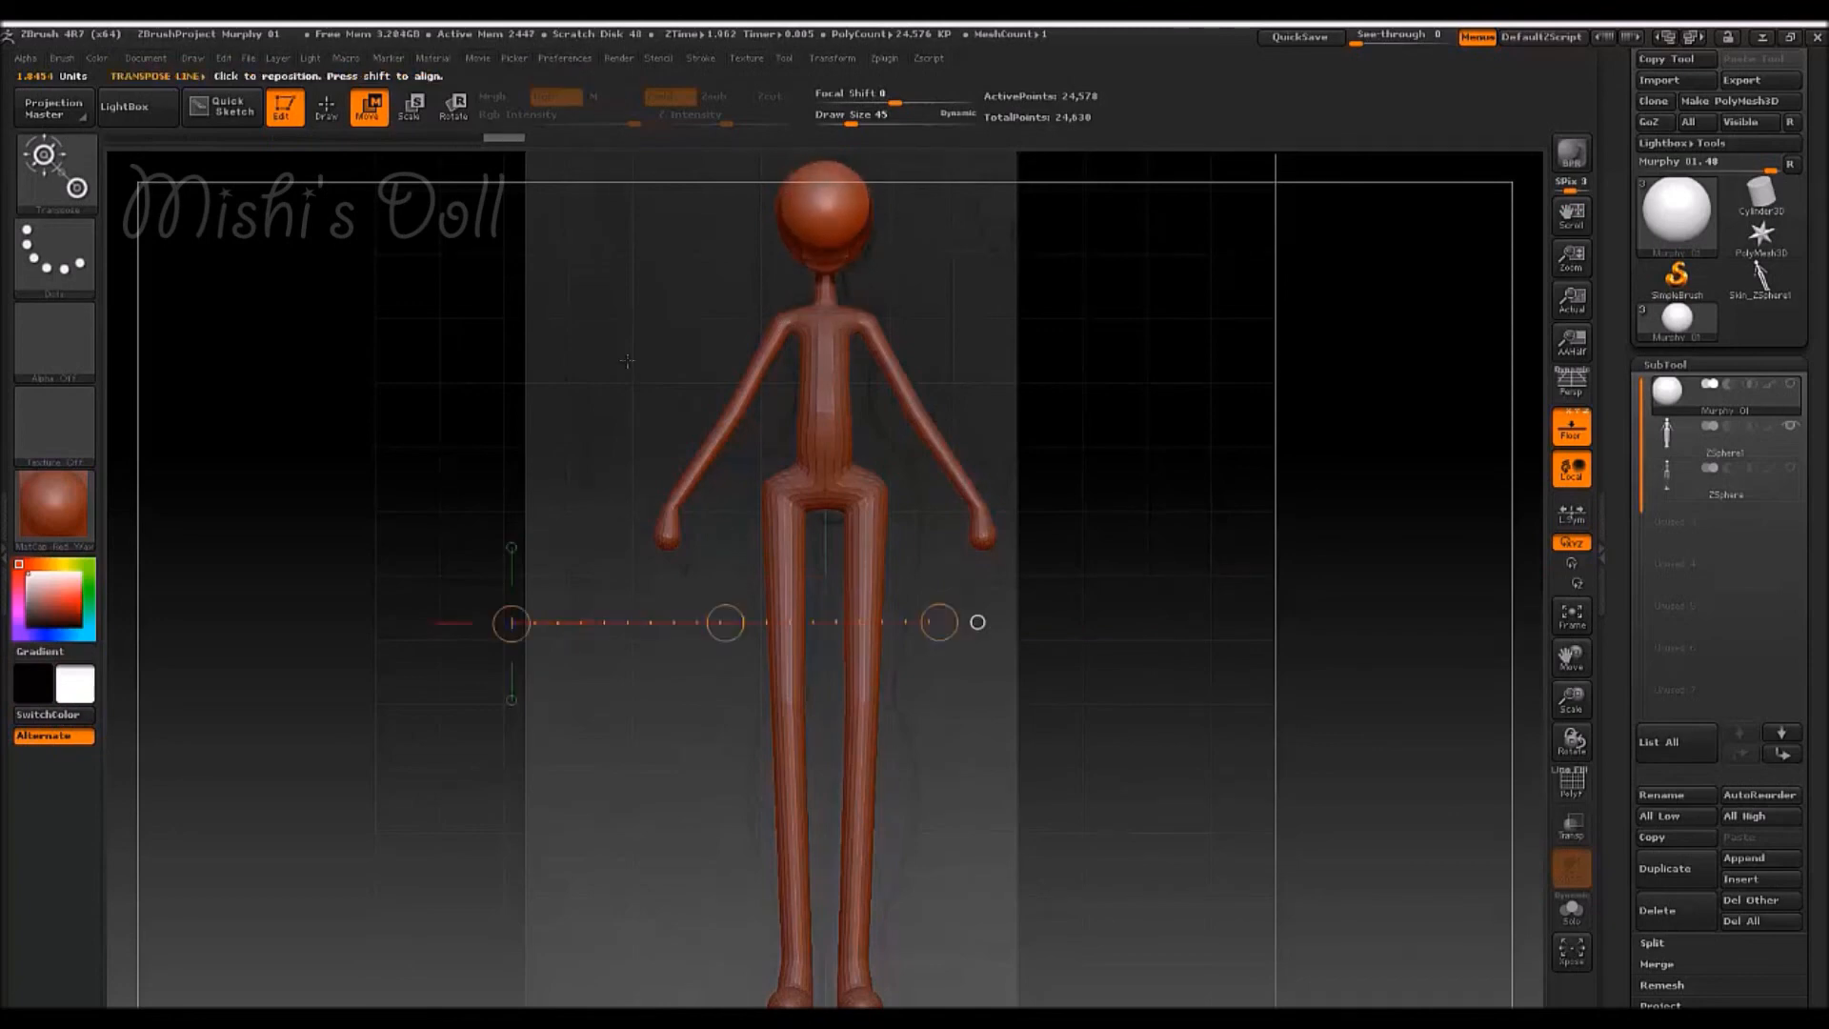
- Move the sphere back in depth in side view until it sits inside the figure's head
left_click_drag(807, 751, 1069, 743)
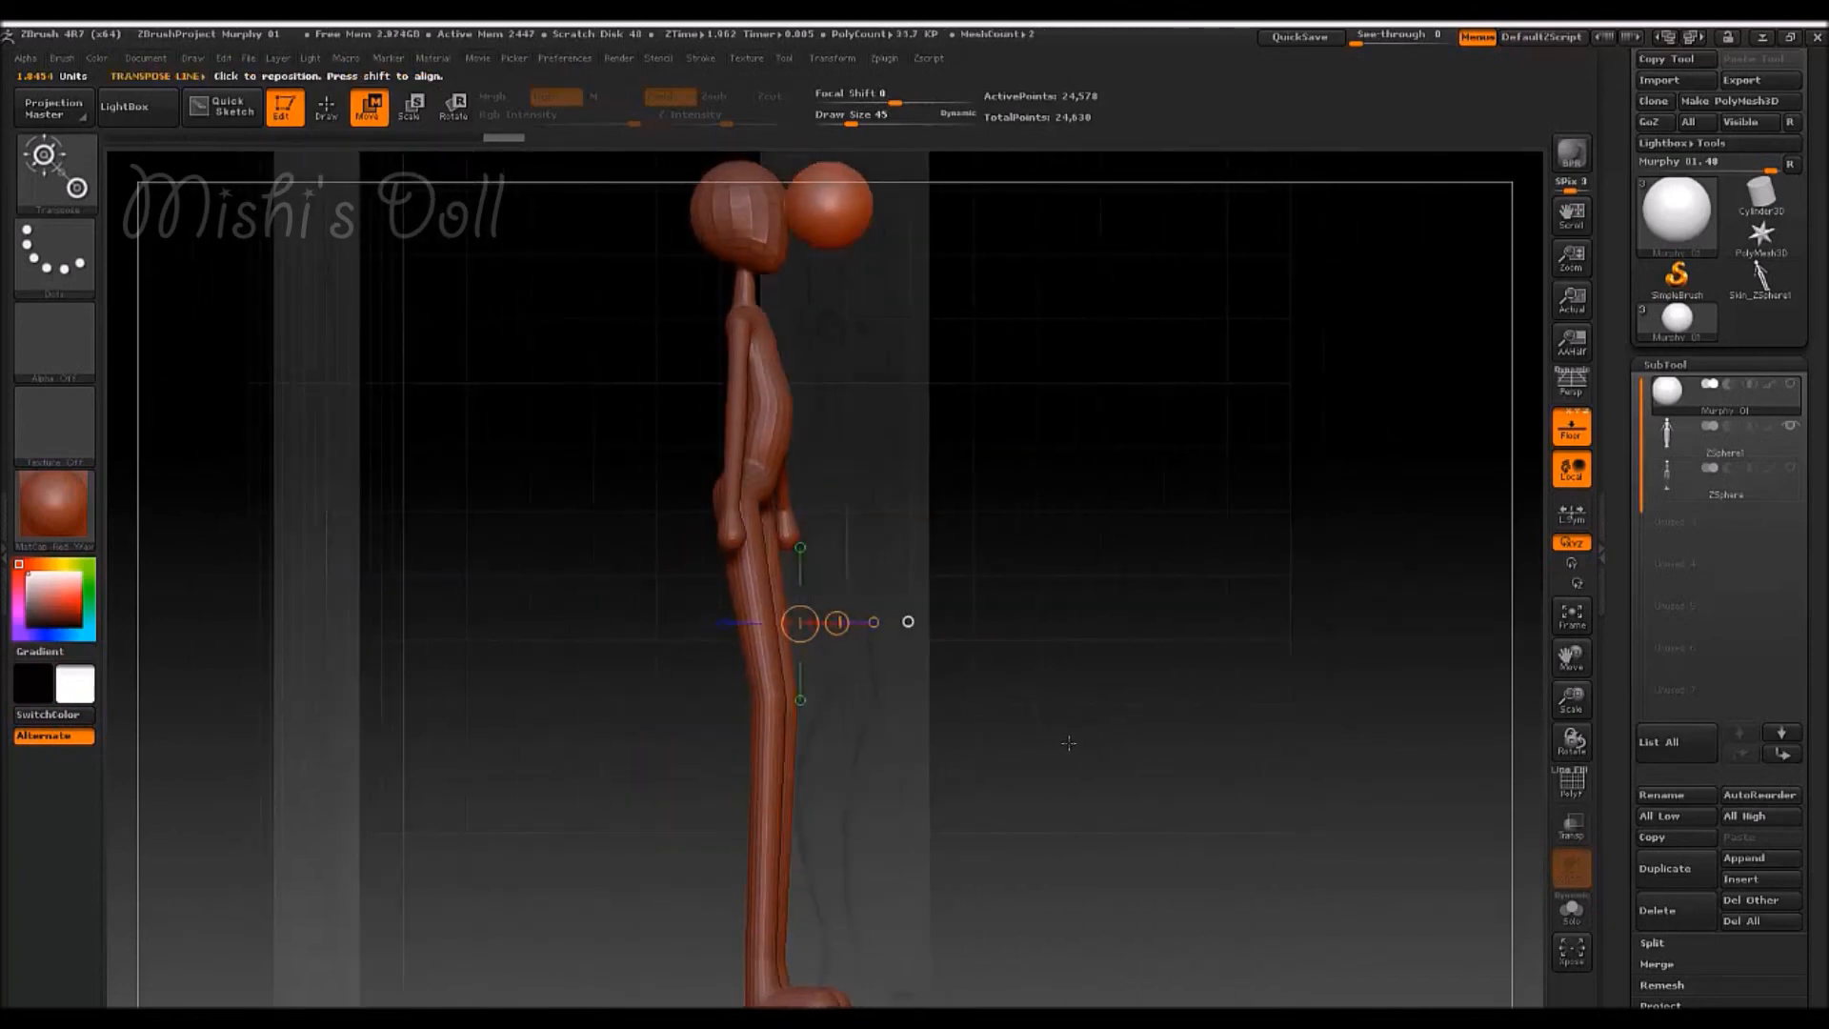
left_click_drag(1136, 592, 924, 452, "shift")
left_click_drag(832, 196, 1070, 197)
left_click_drag(927, 203, 852, 201)
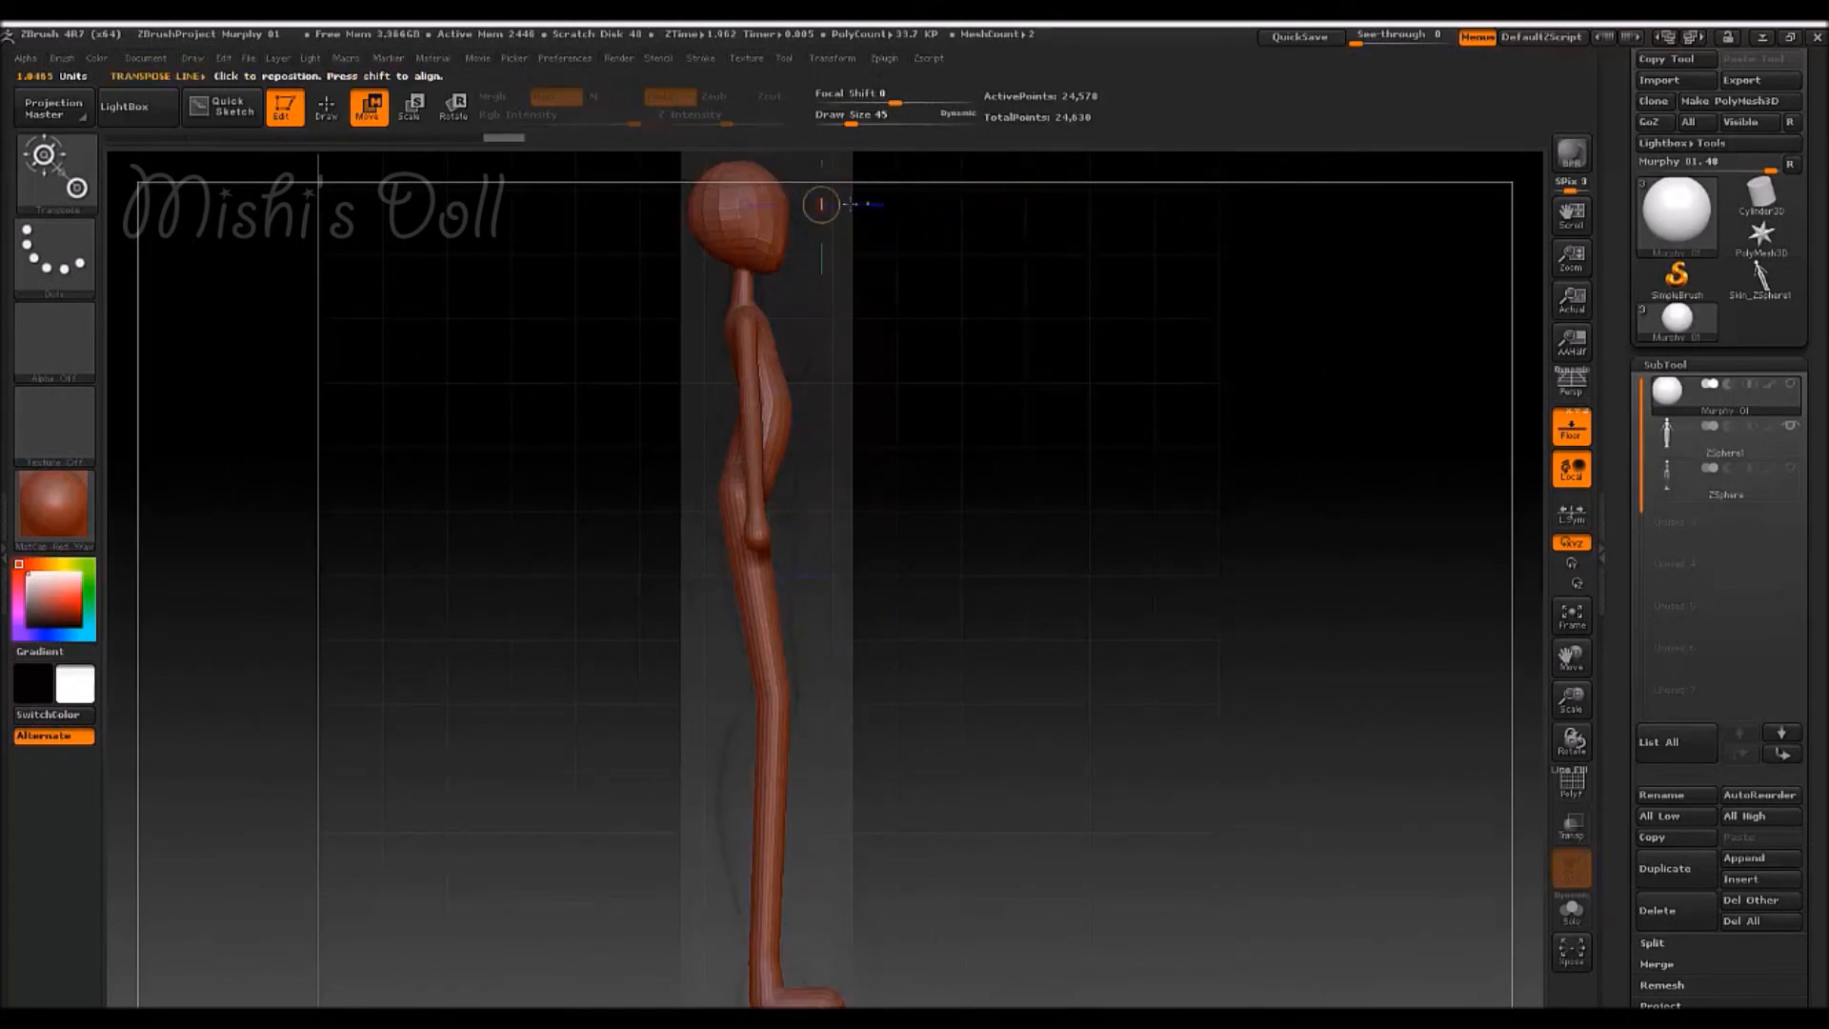
left_click_drag(987, 527, 1071, 397)
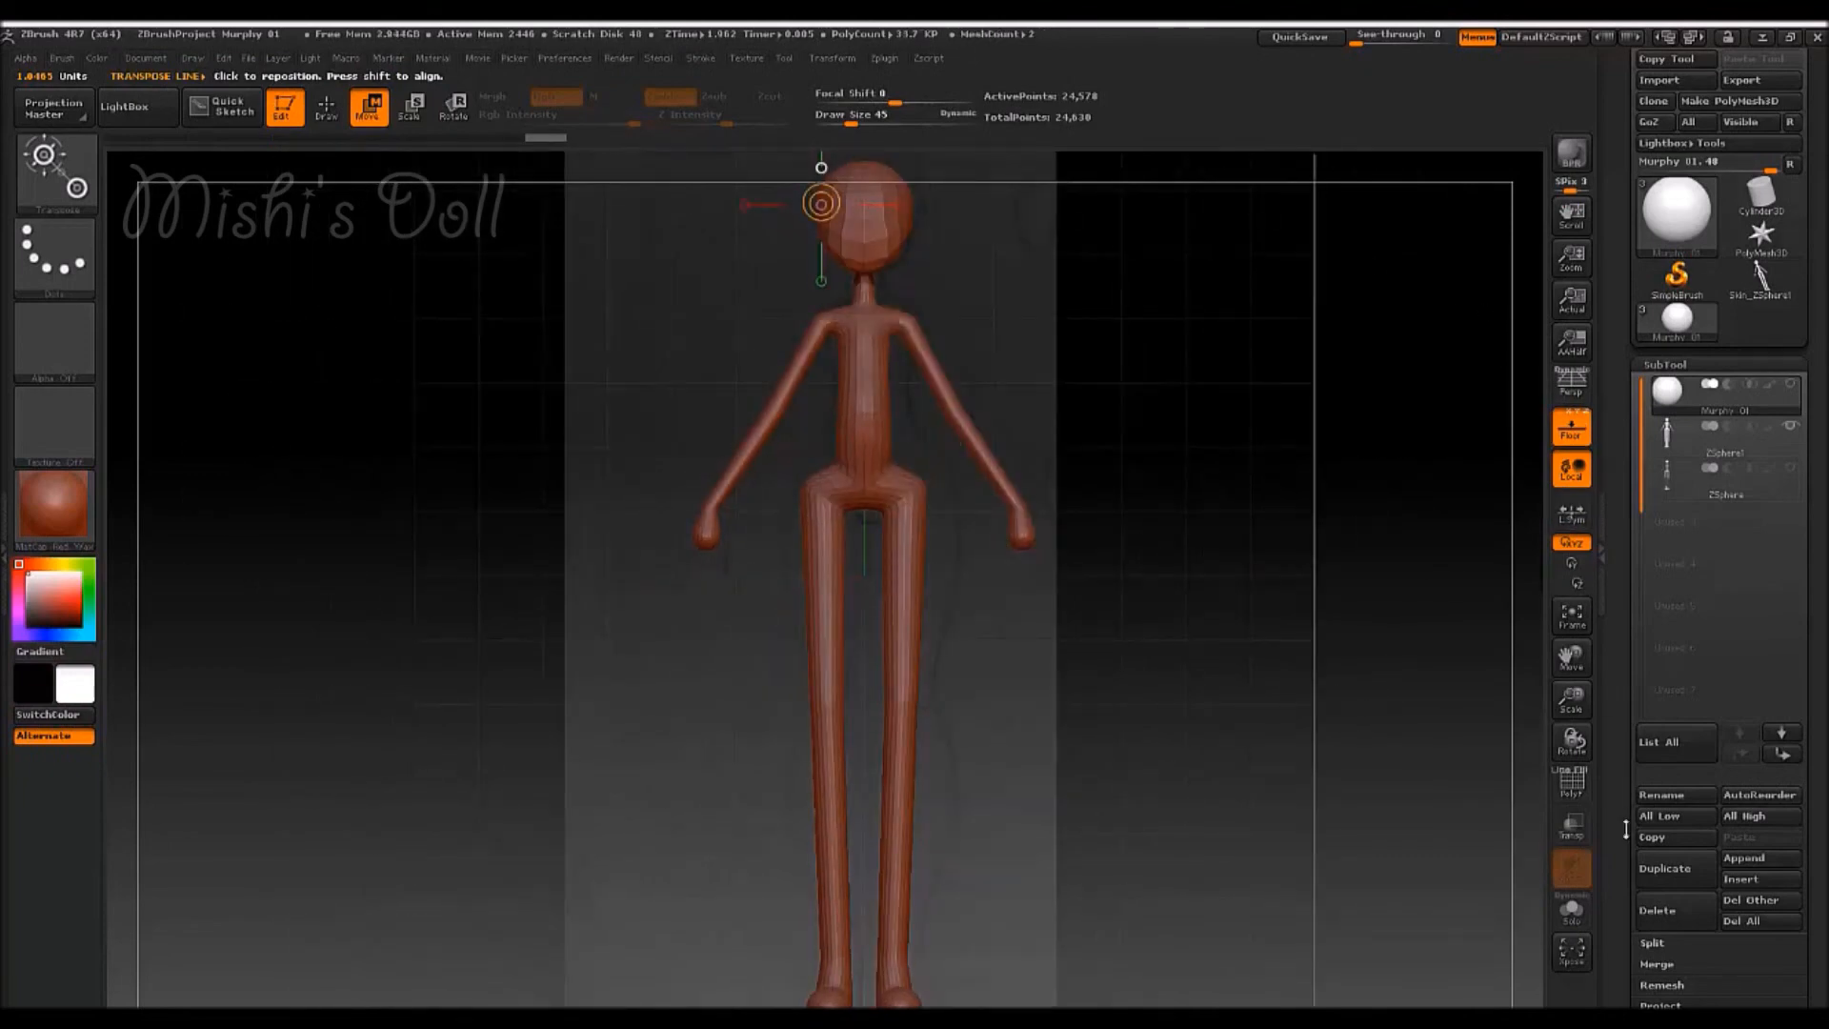
- Turn on transparency and scale the sphere up slightly to fit the head outline
left_click(1572, 825)
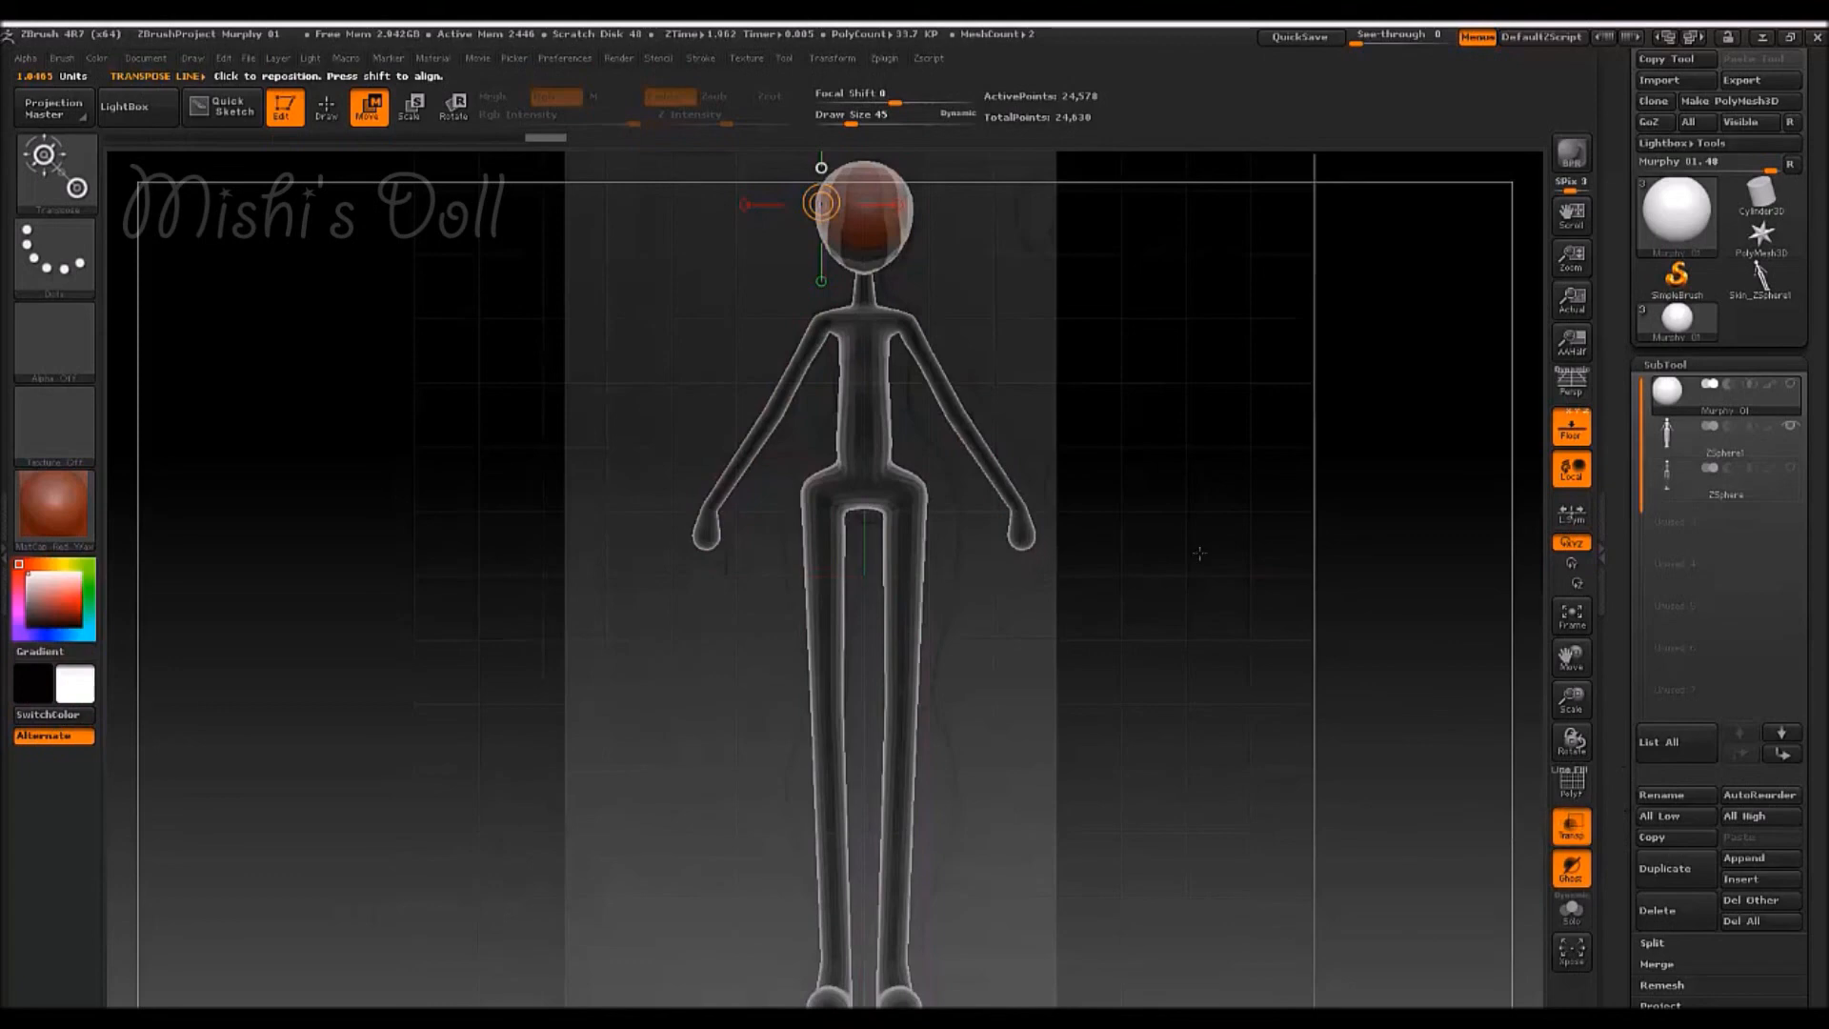
left_click_drag(960, 286, 907, 551, "alt")
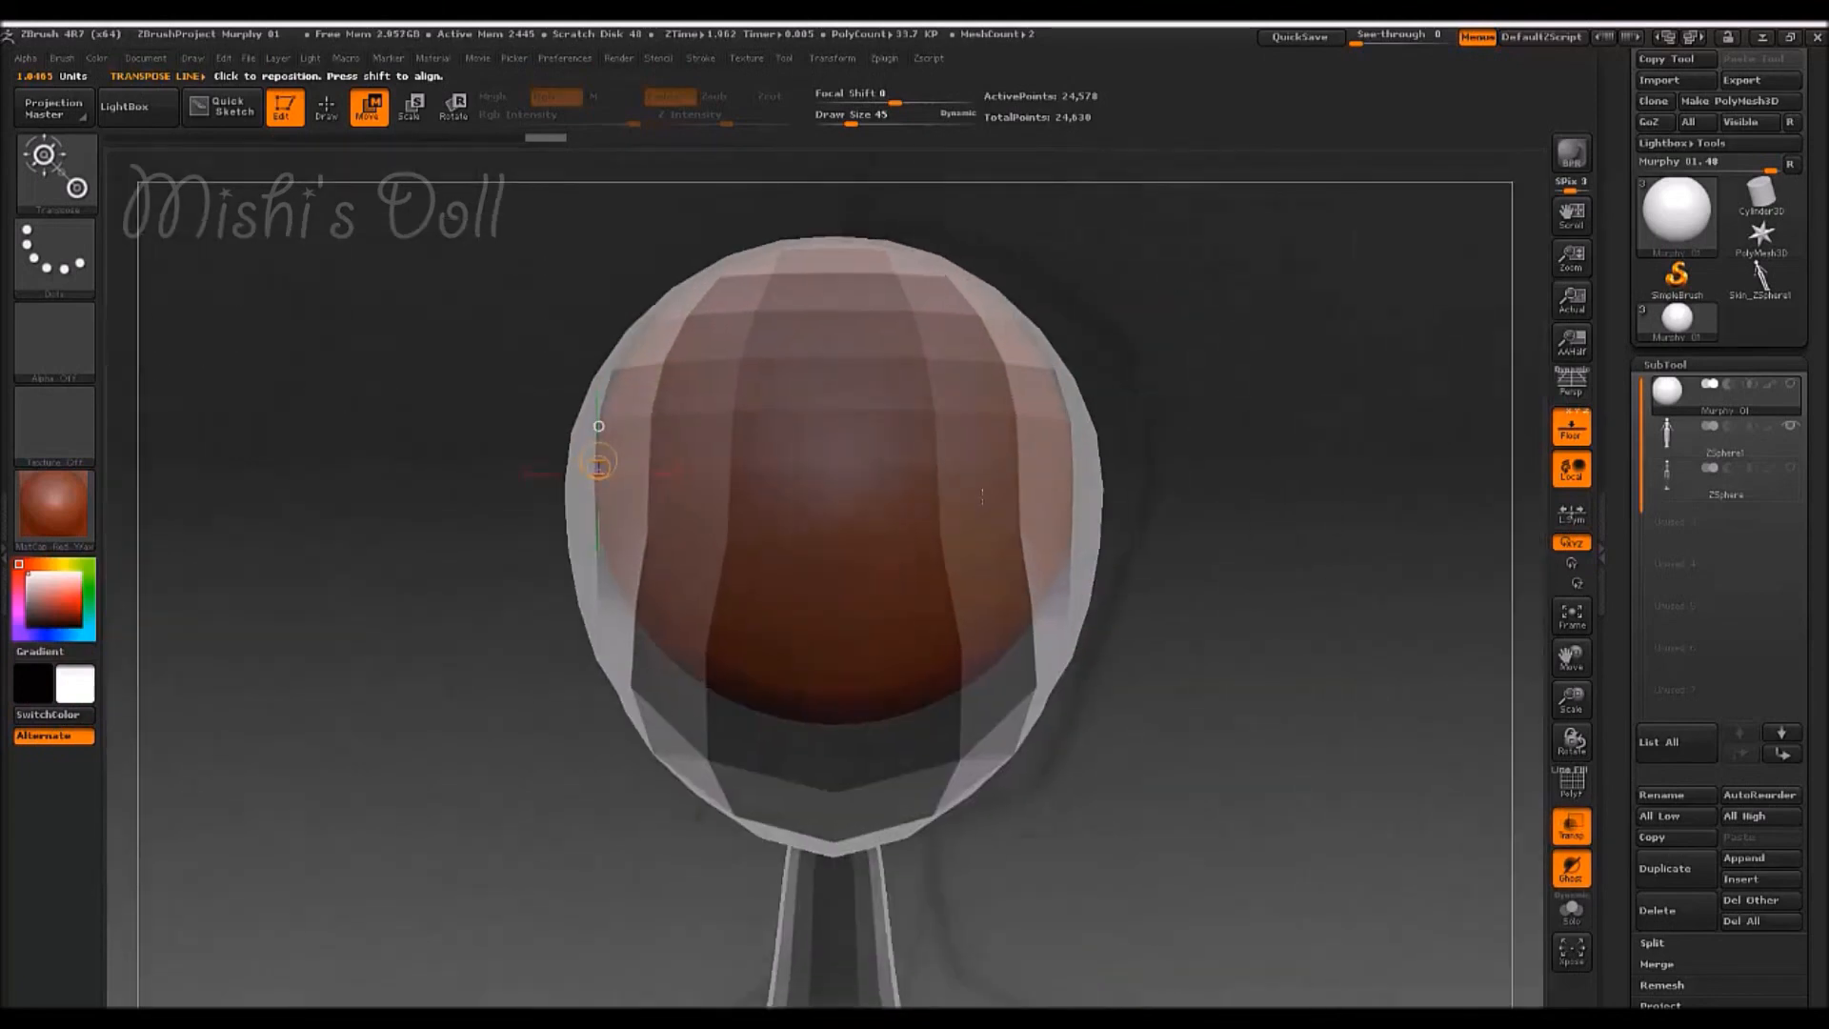
left_click(406, 114)
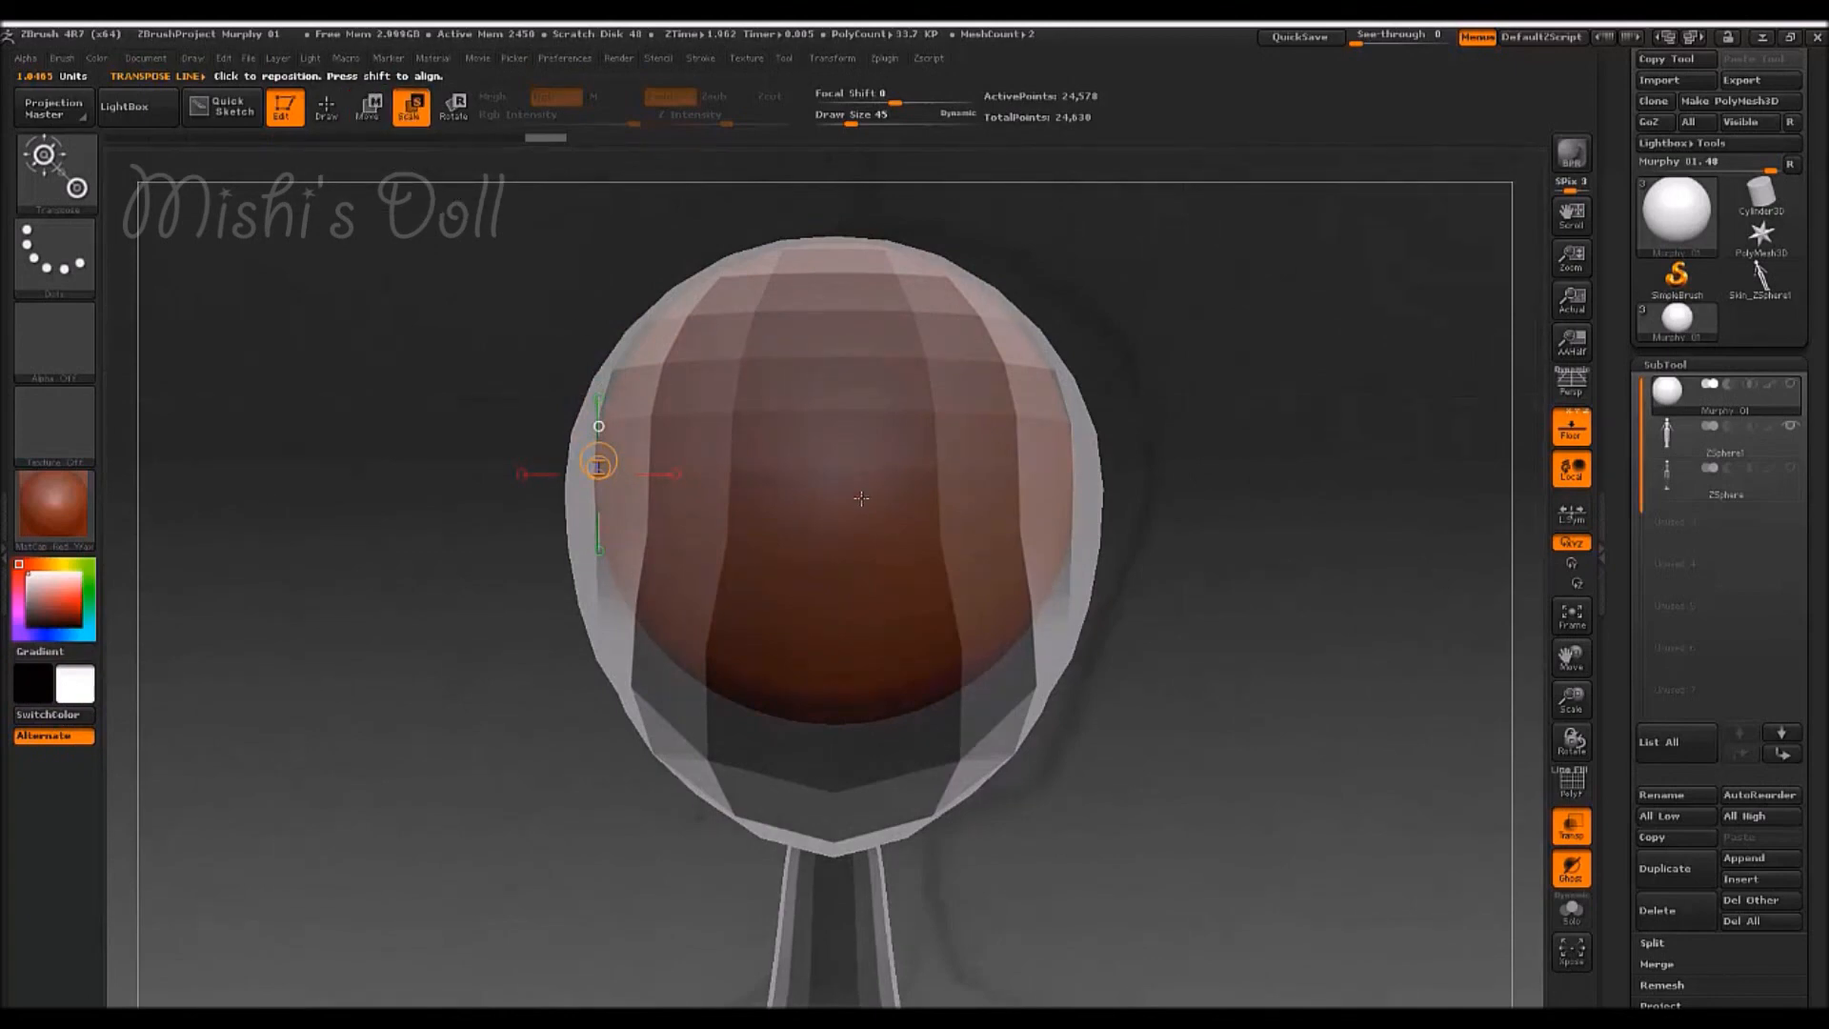
left_click_drag(861, 500, 1215, 491)
- Fine-tune the sphere's position inside the head with Transpose Move, checking it in front and angled views
left_click(368, 106)
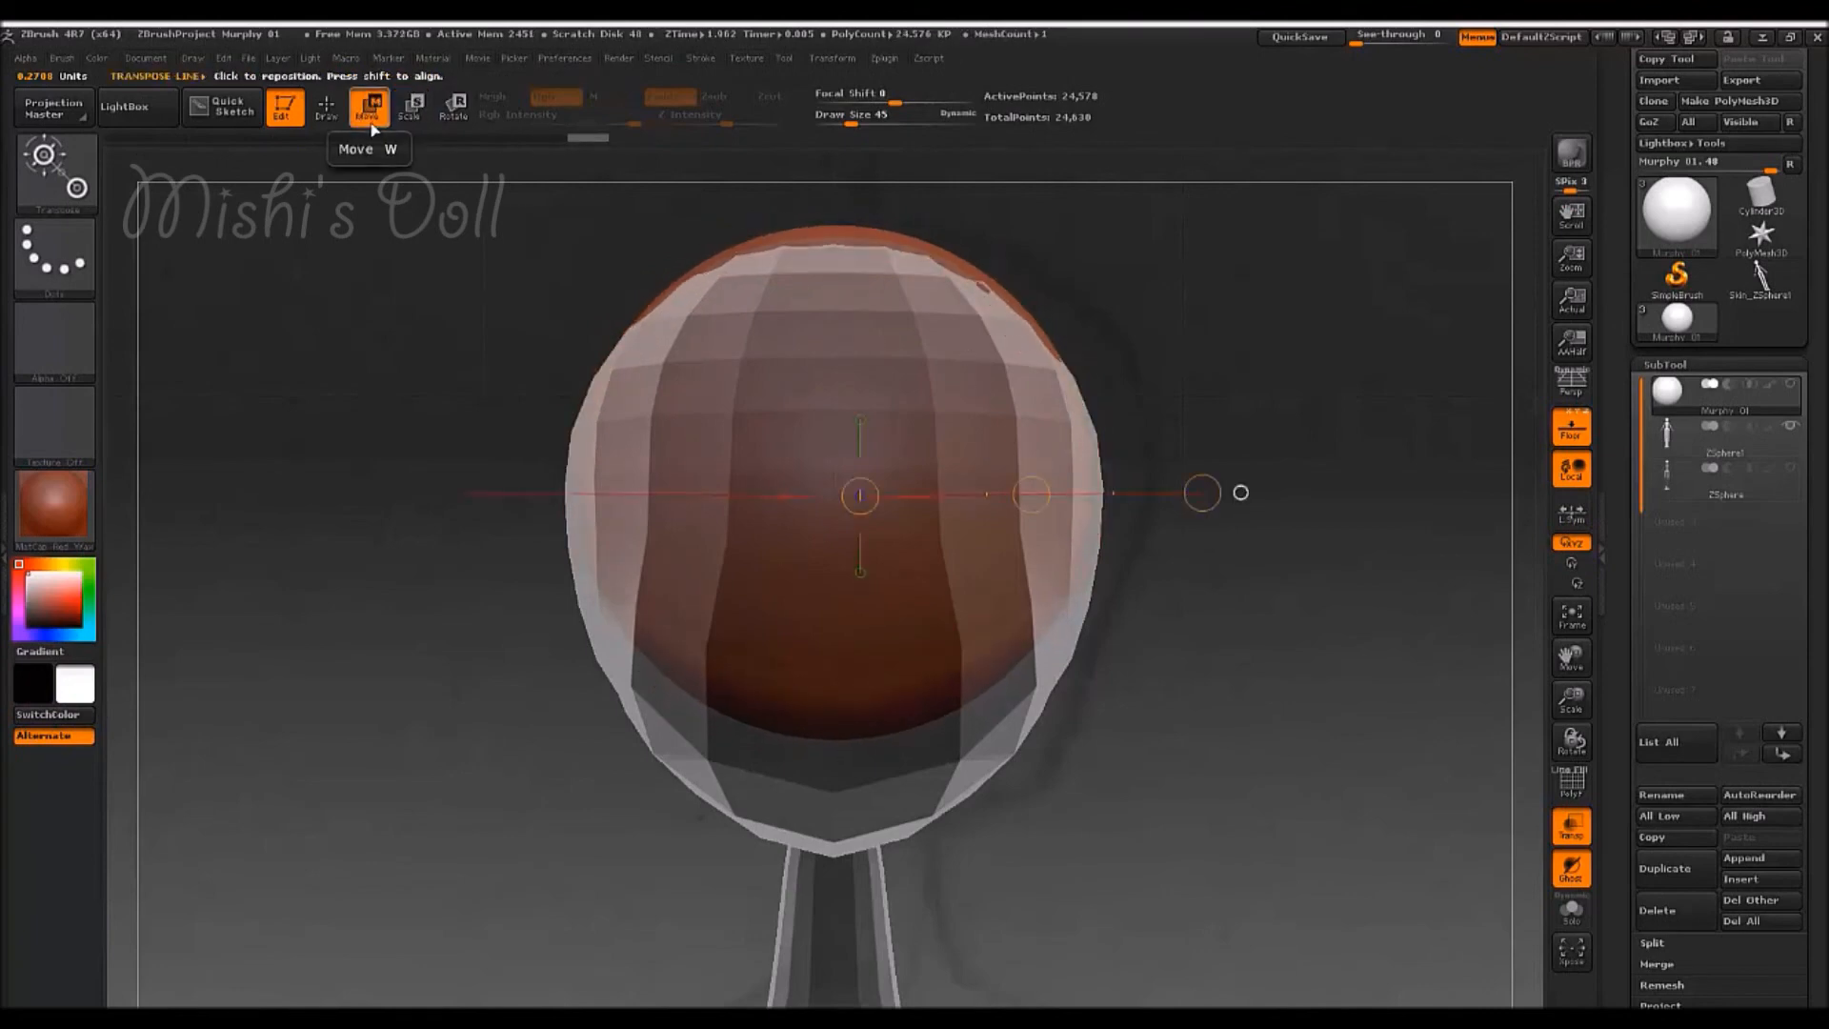
left_click_drag(1030, 493, 1033, 504)
left_click_drag(583, 669, 853, 673)
left_click_drag(731, 492, 1193, 483)
left_click_drag(962, 487, 985, 486)
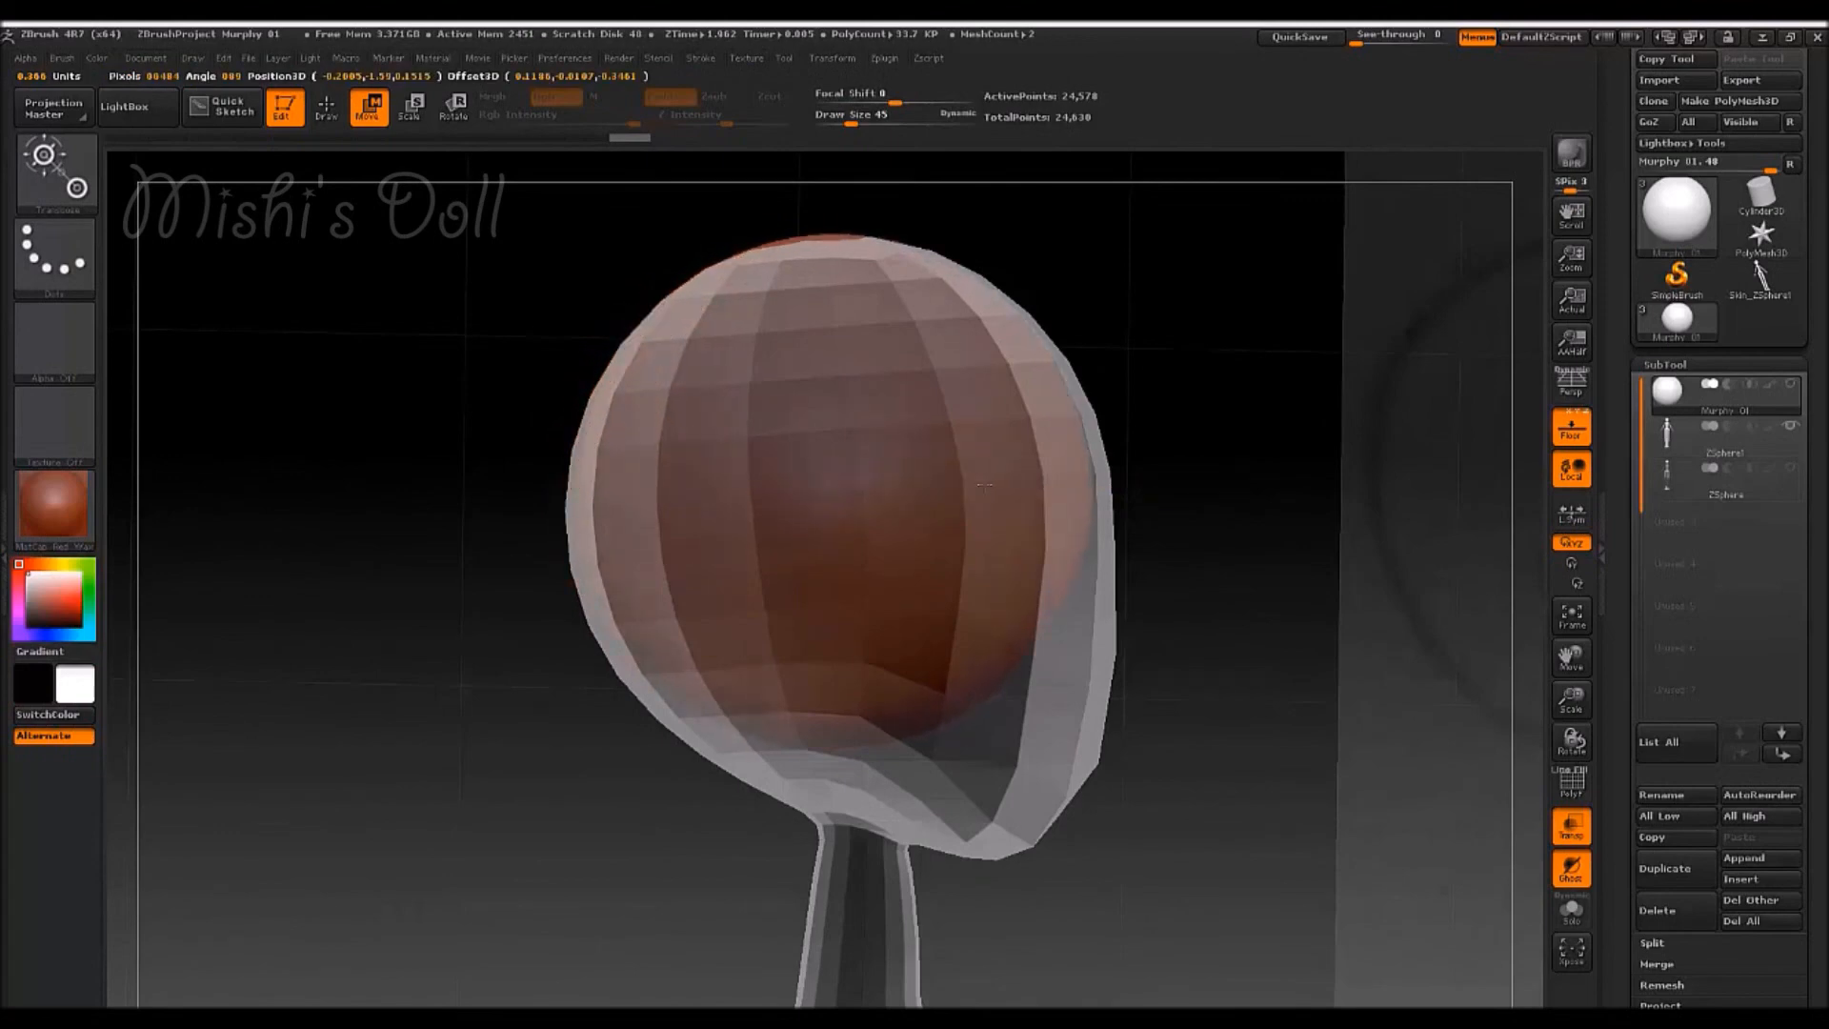
left_click_drag(1344, 639, 1180, 638)
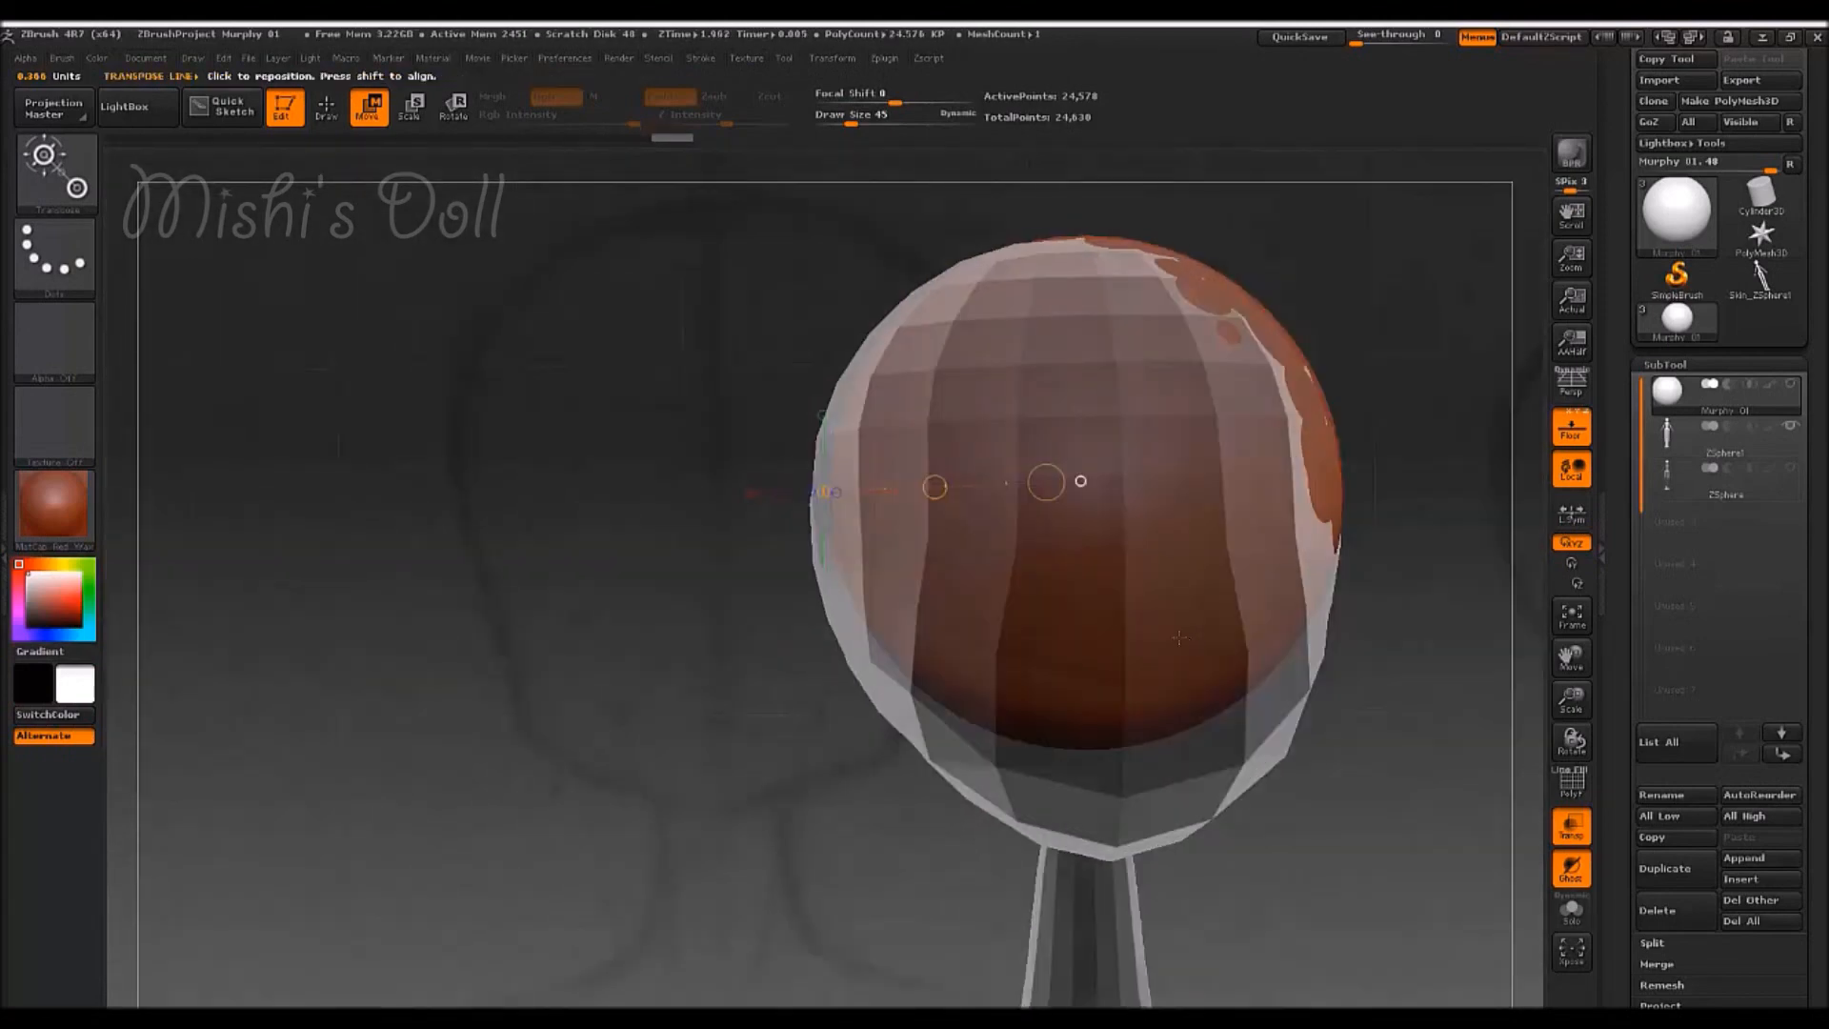
left_click_drag(763, 536, 730, 553)
left_click_drag(1086, 559, 1195, 565)
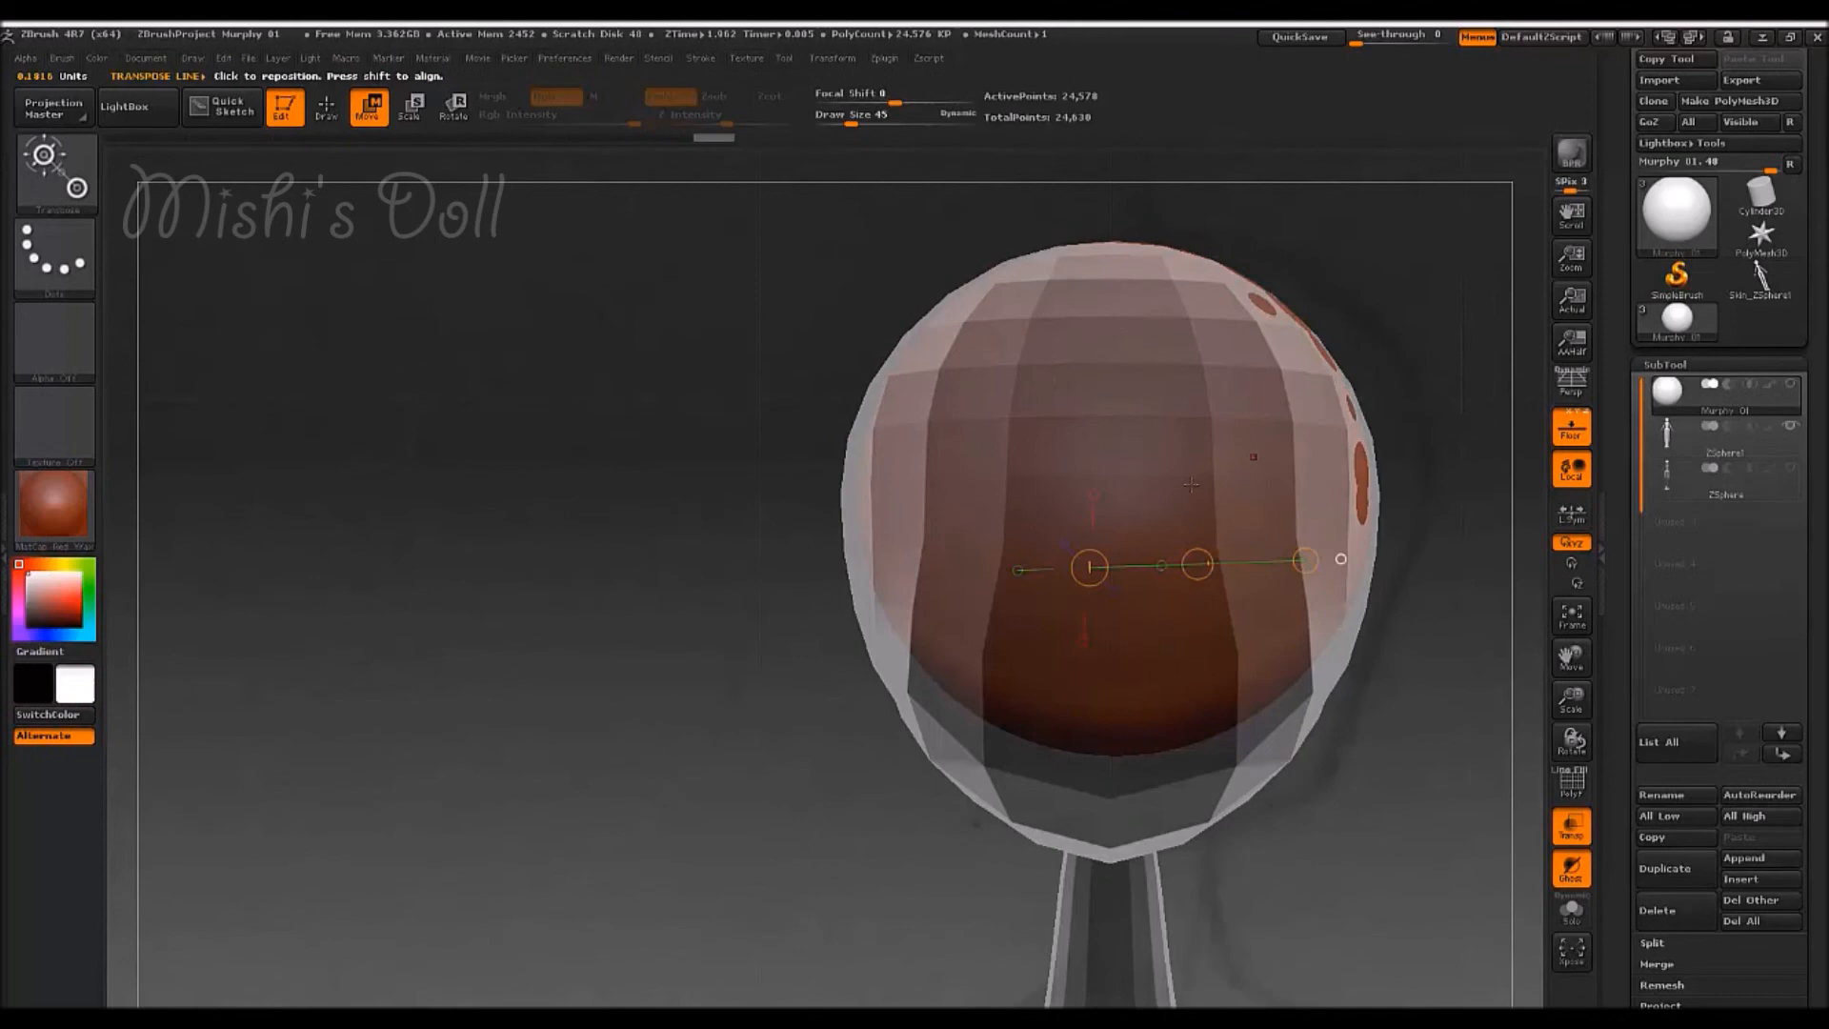
- Turn off transparency and hide the ZSphere1 figure so only the head sphere shows
left_click(1577, 832)
left_click(1791, 426)
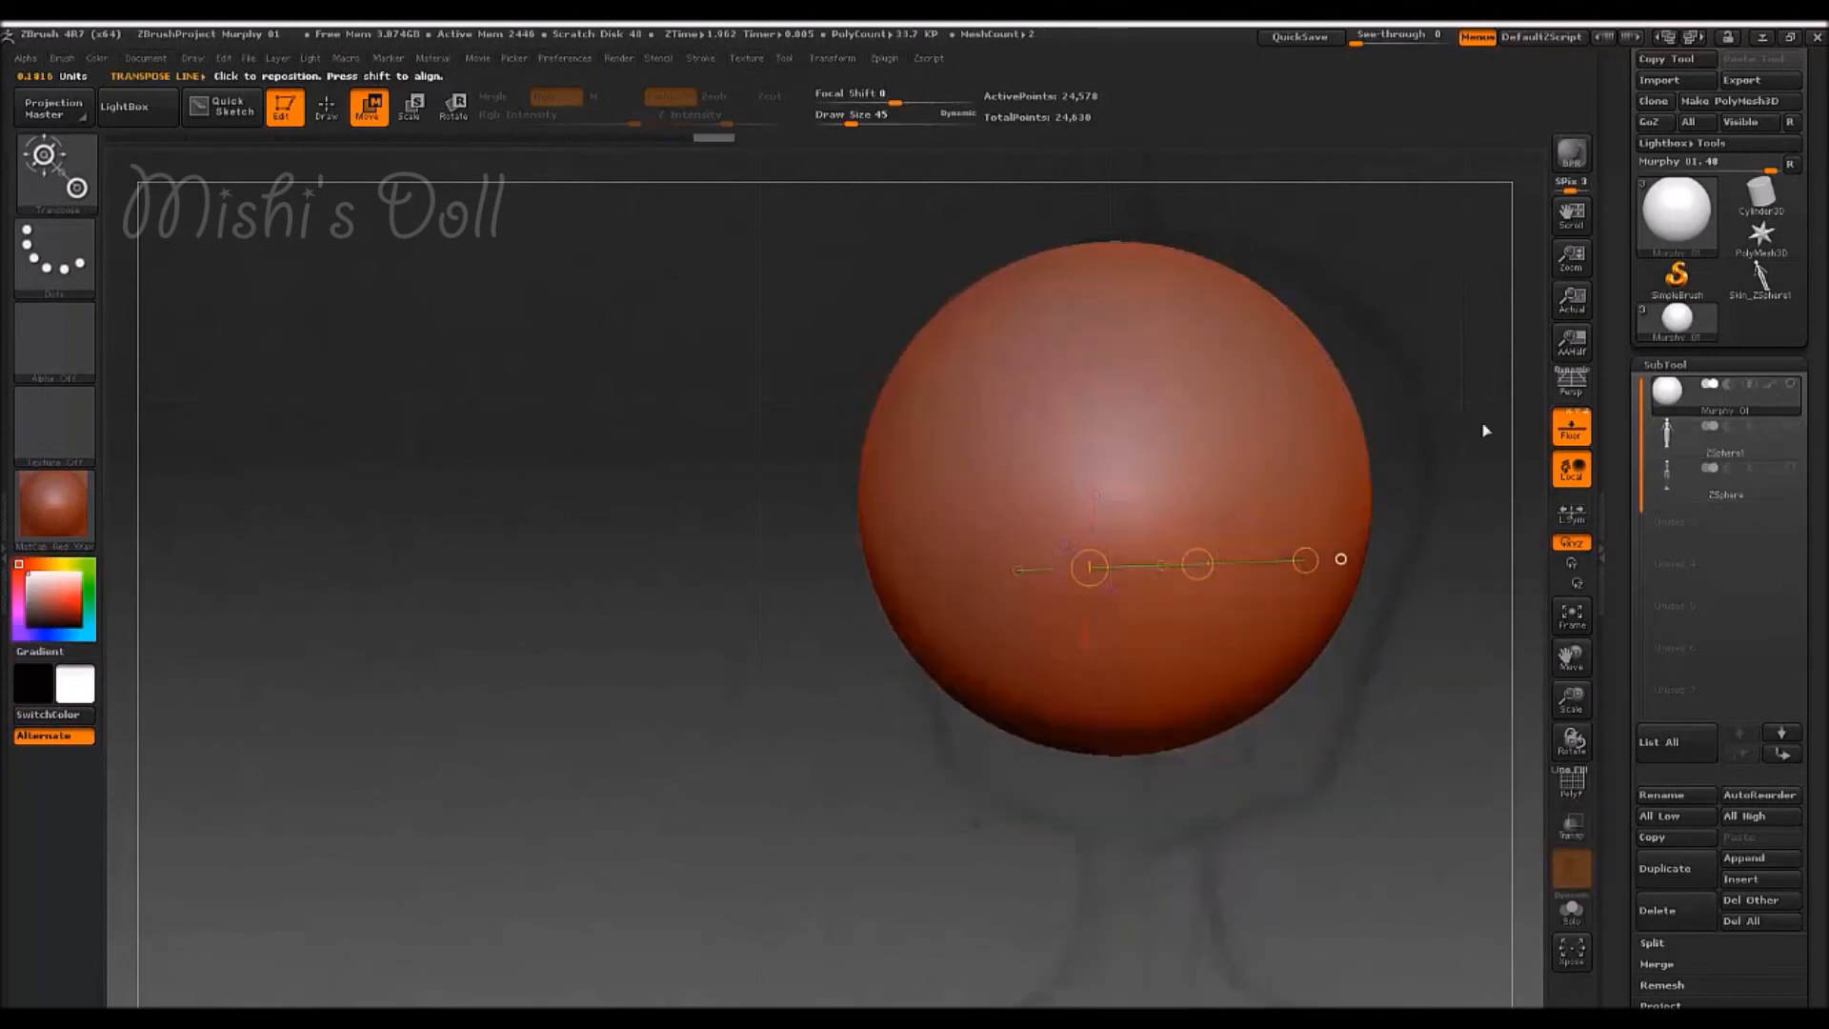
- Return to Draw mode with the Move brush and enlarge its draw size to about 136
left_click(320, 111)
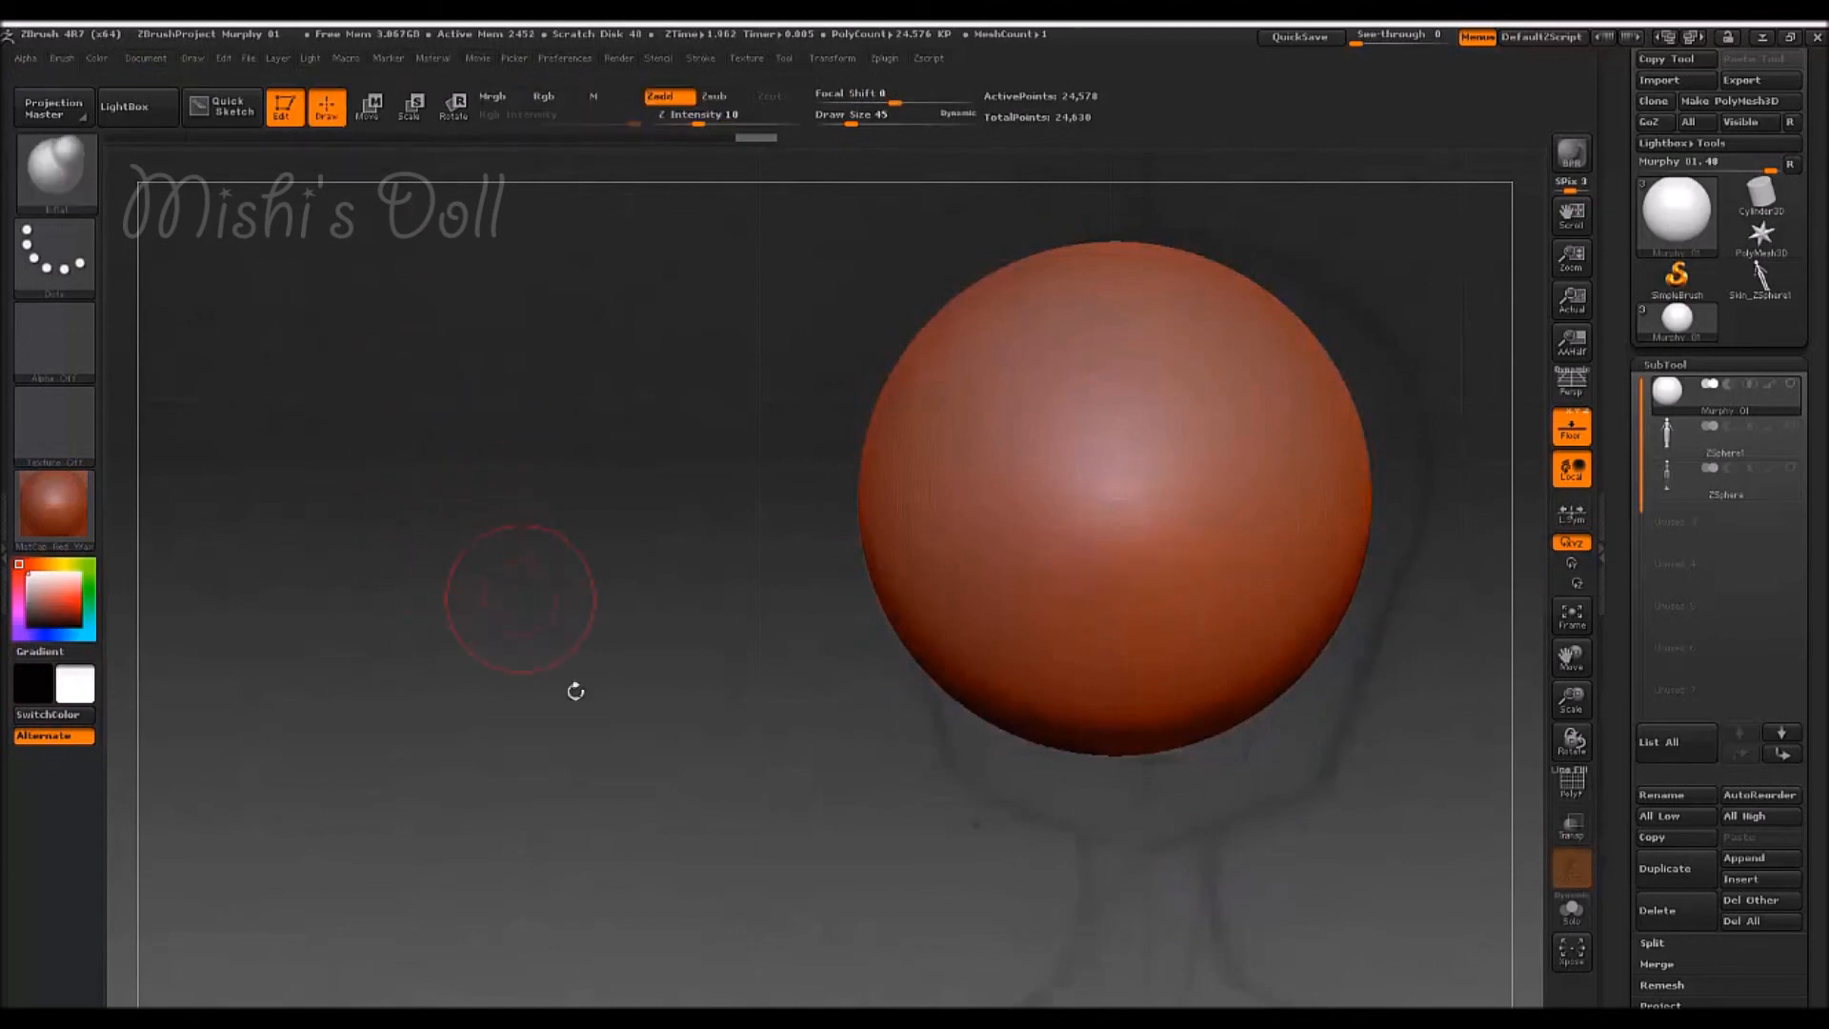
left_click_drag(603, 731, 391, 707, "alt")
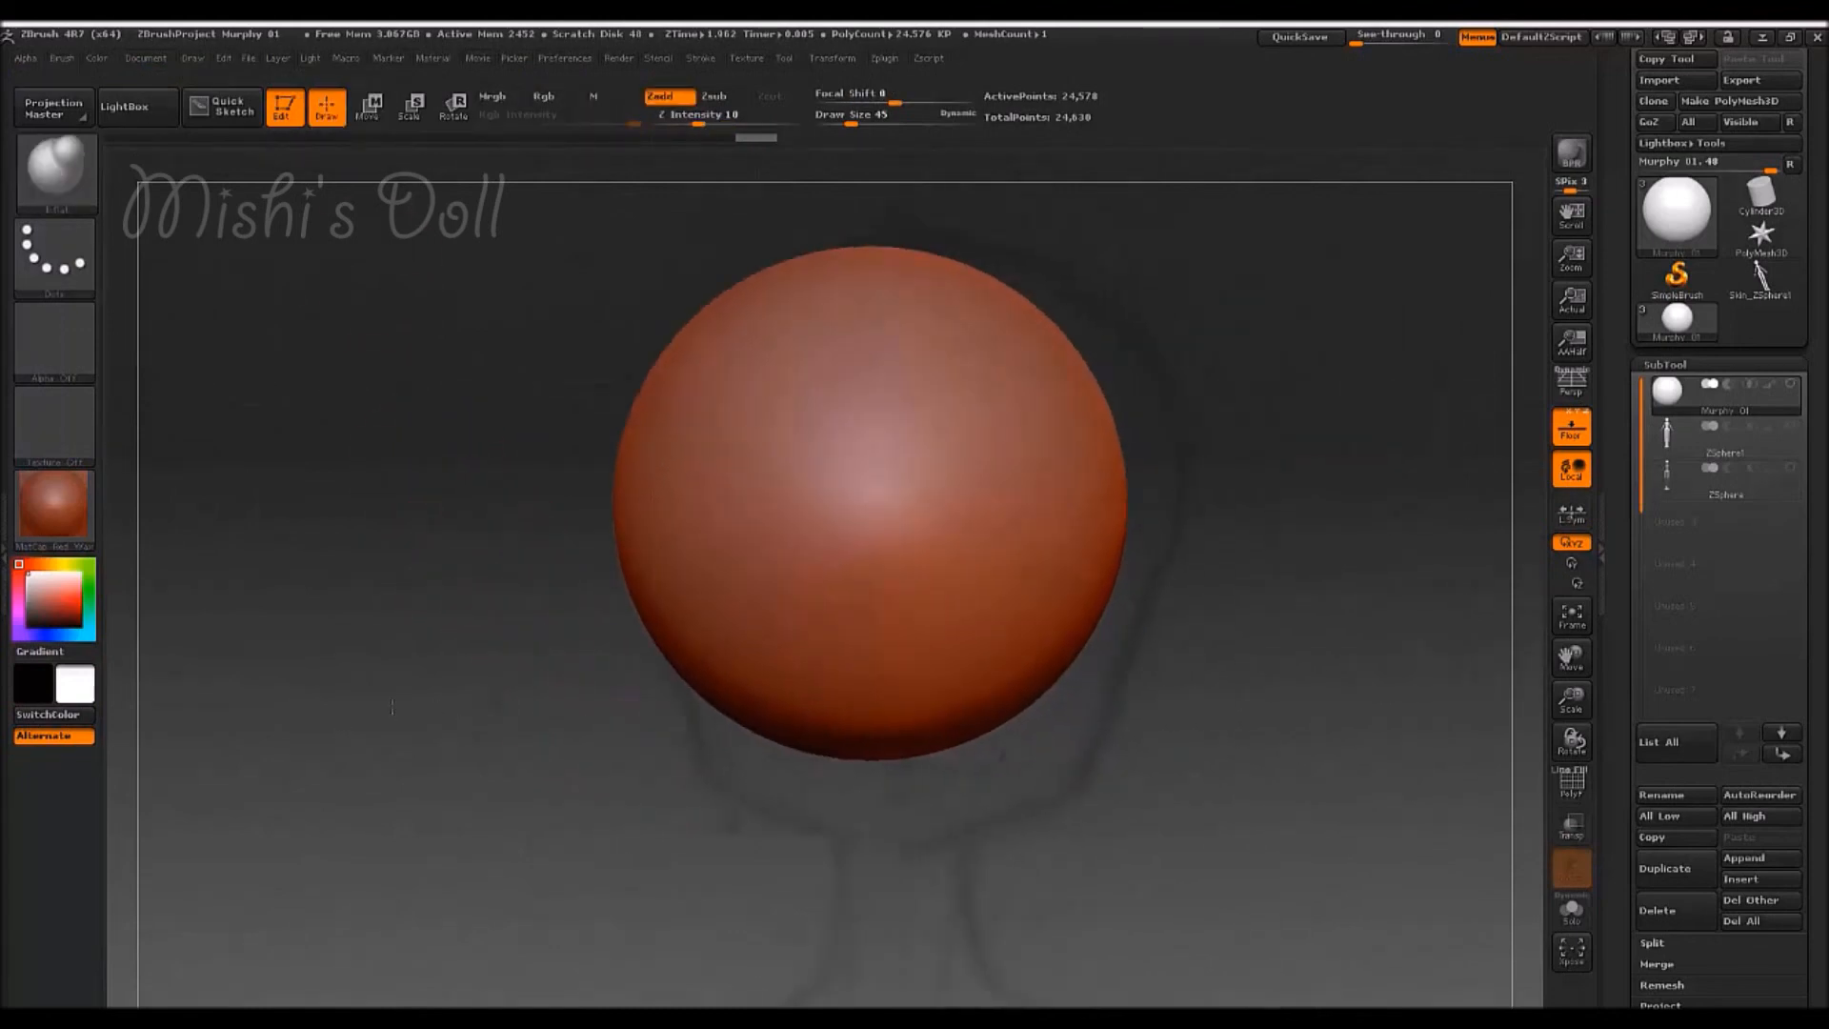
left_click(56, 169)
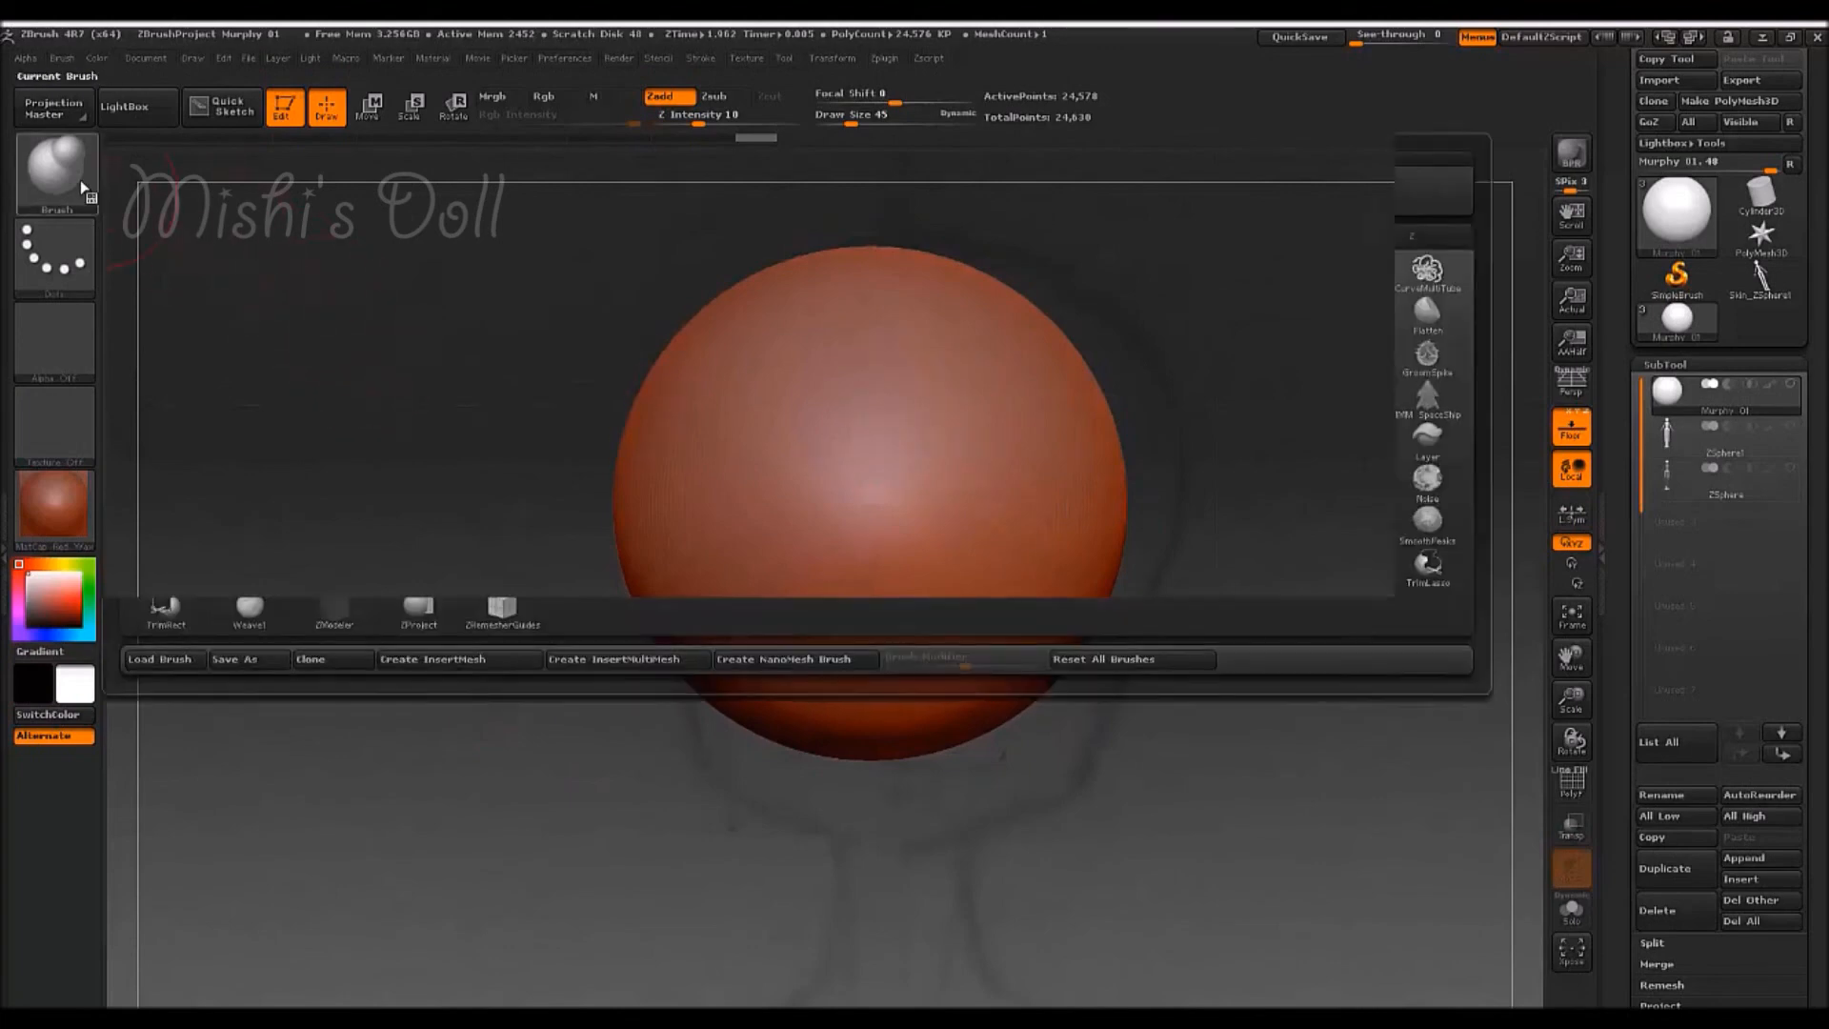
left_click(1276, 486)
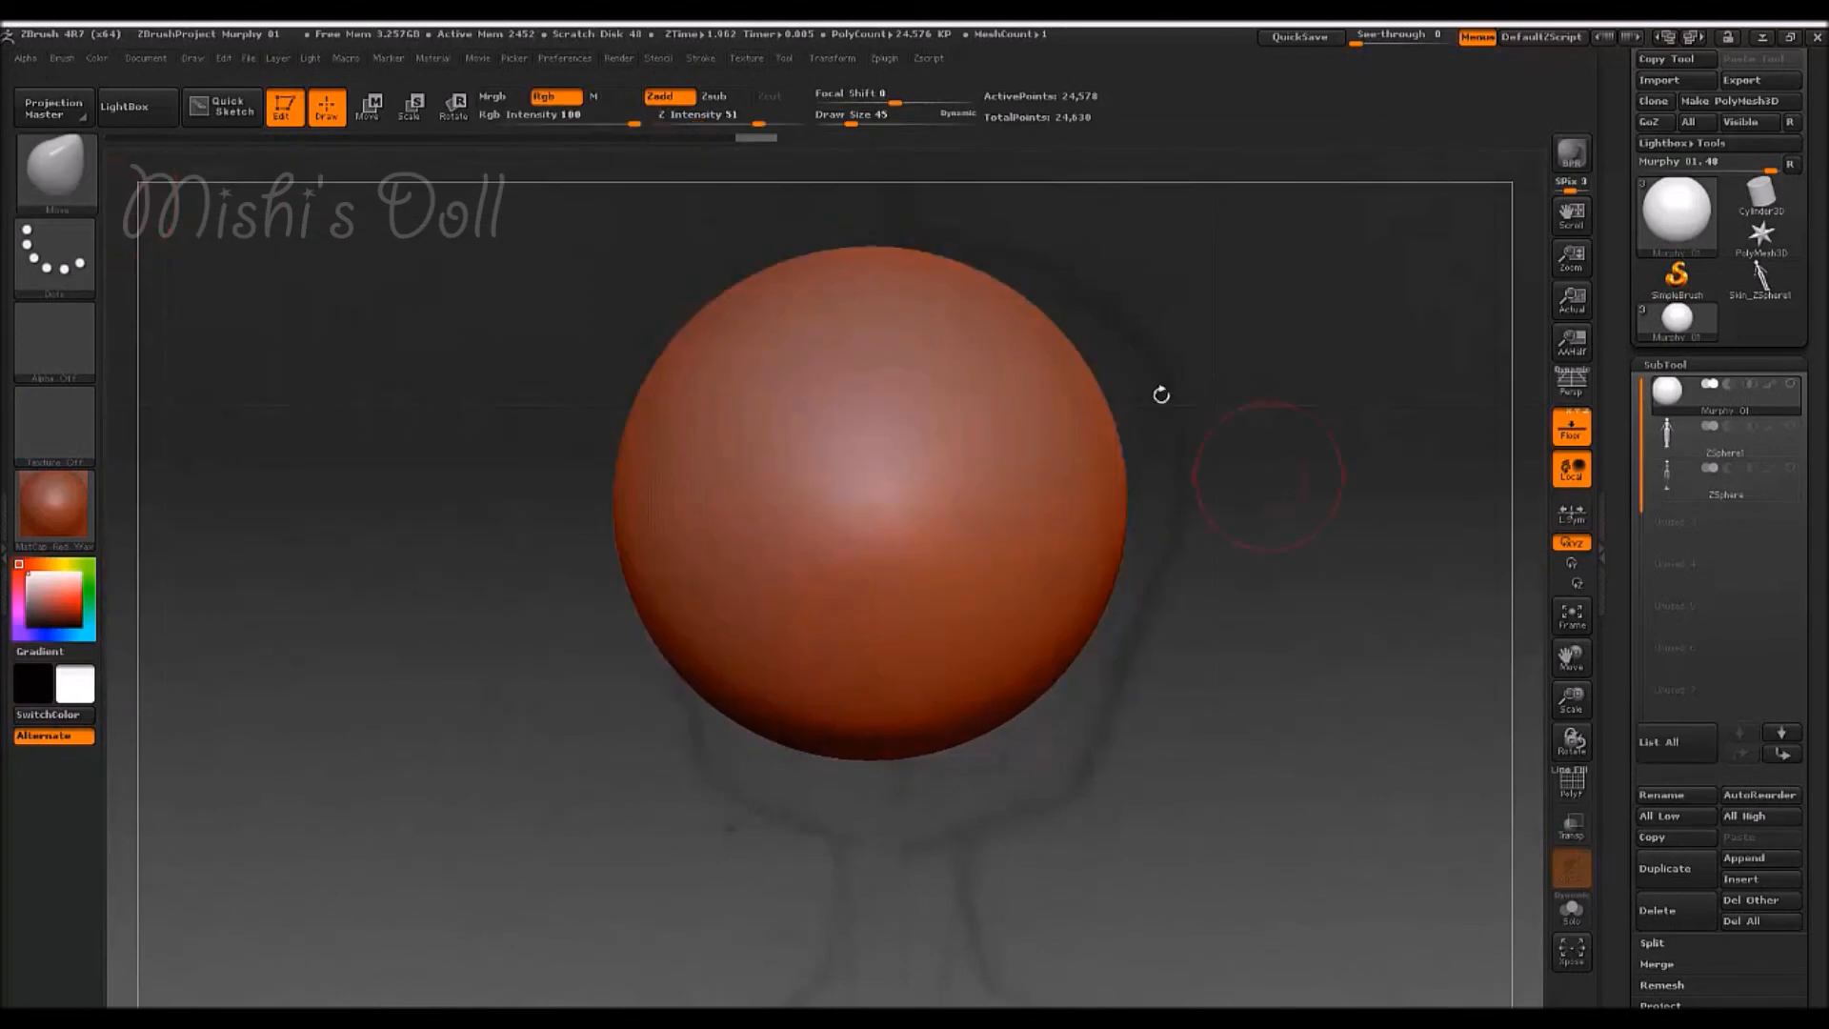
left_click_drag(851, 124, 872, 125)
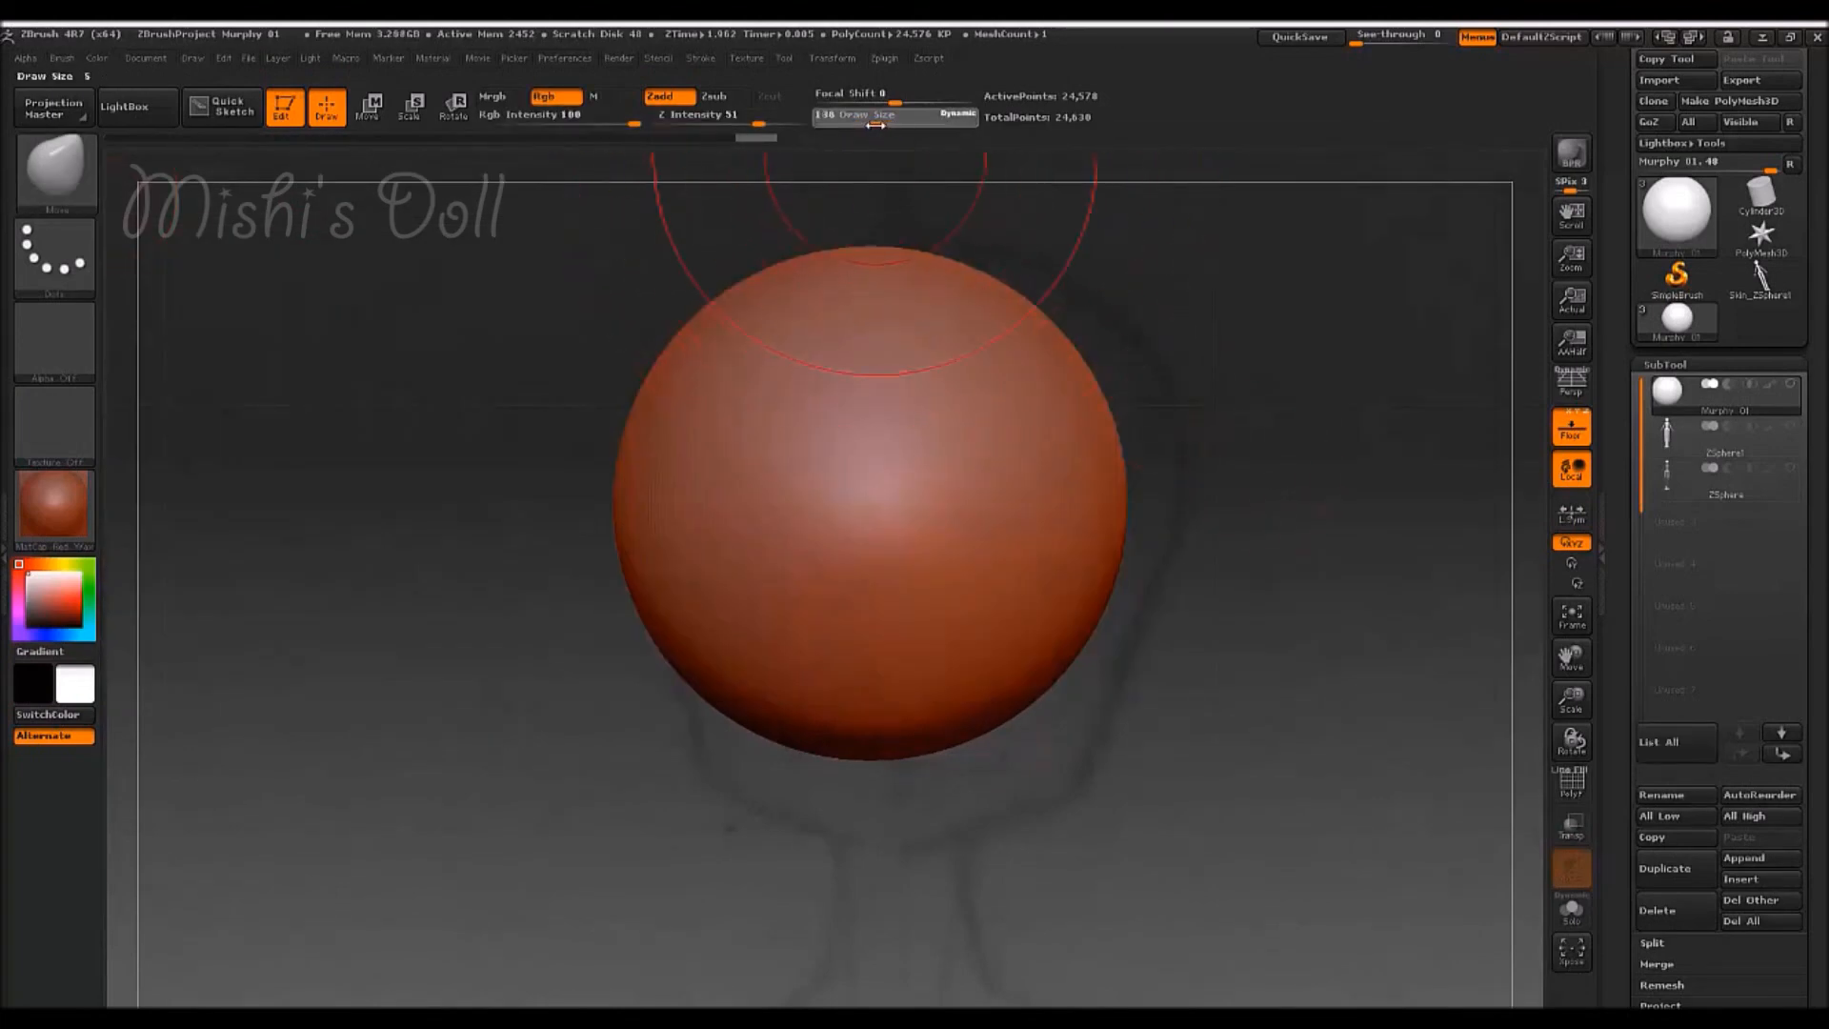
left_click_drag(942, 118, 951, 118)
- Try shaping the sphere's chin and side with the Move brush, reduce the draw size to 101, and undo the strokes
left_click_drag(881, 724, 878, 774)
left_click_drag(661, 515, 675, 516)
left_click_drag(818, 793, 819, 810)
left_click_drag(883, 123, 868, 123)
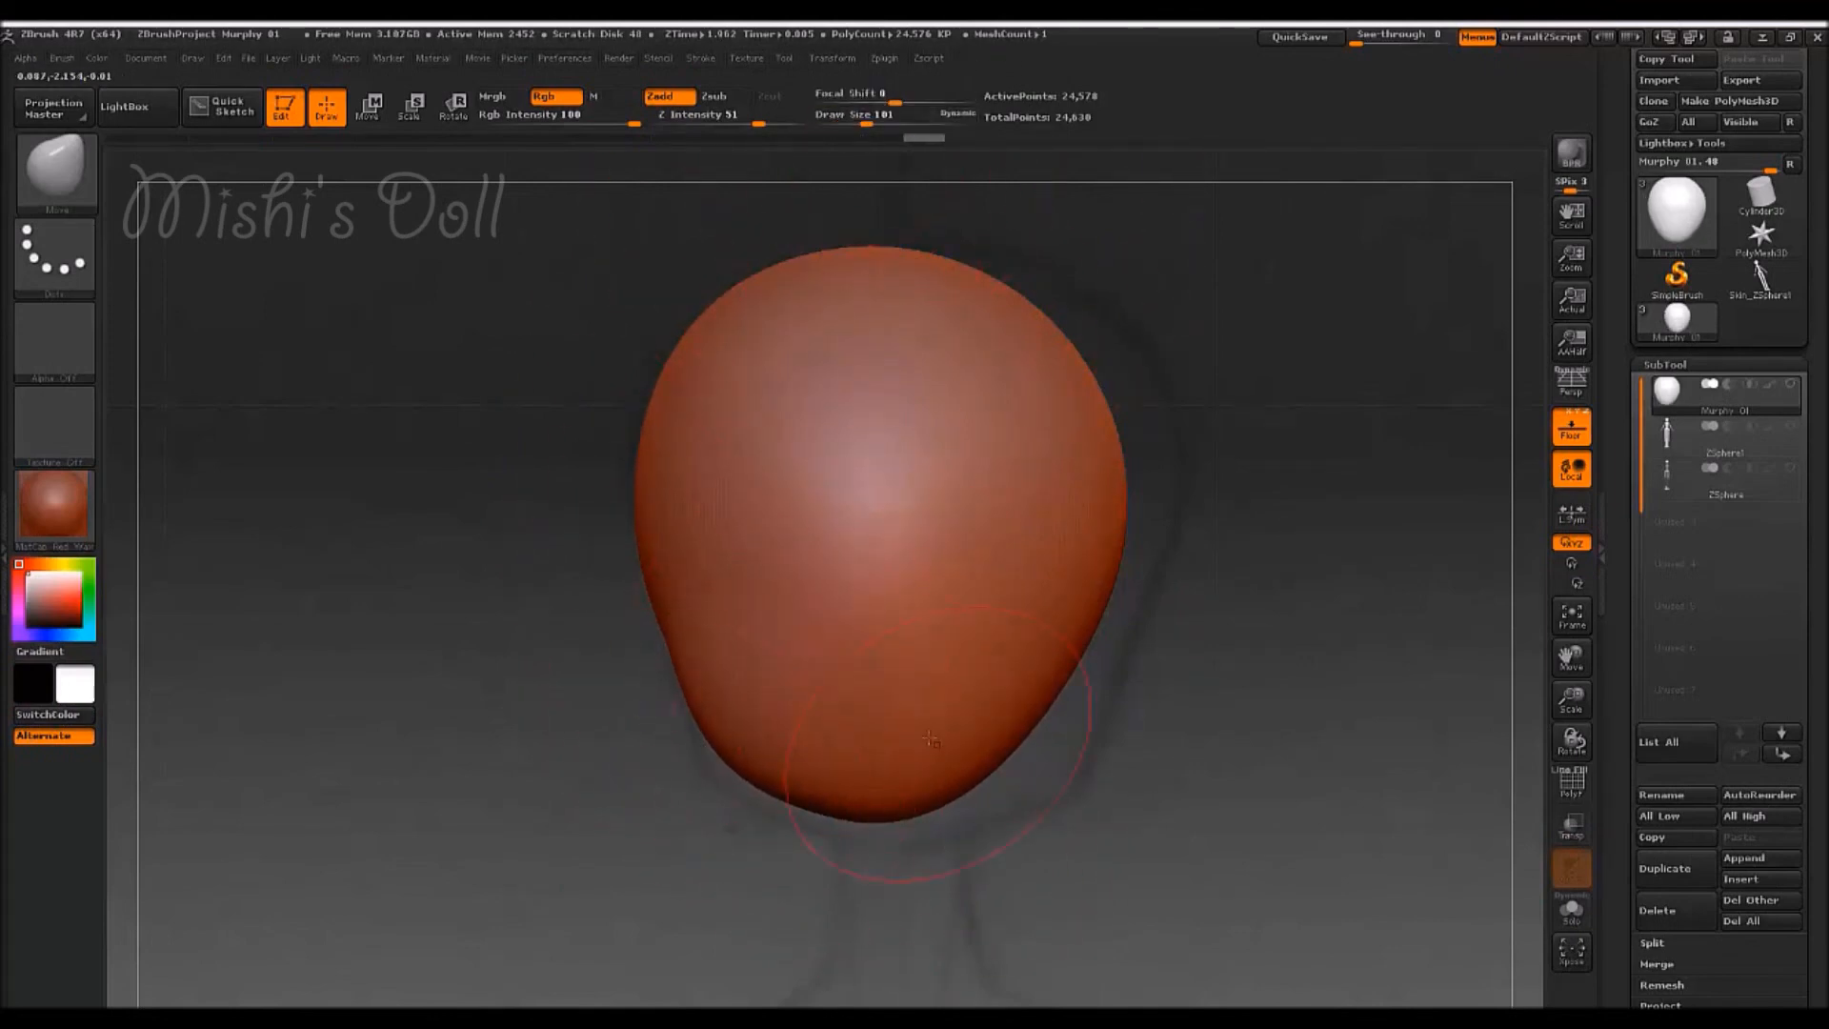
key("ctrl+z")
key("ctrl+z")
key("ctrl+z")
key("ctrl+z")
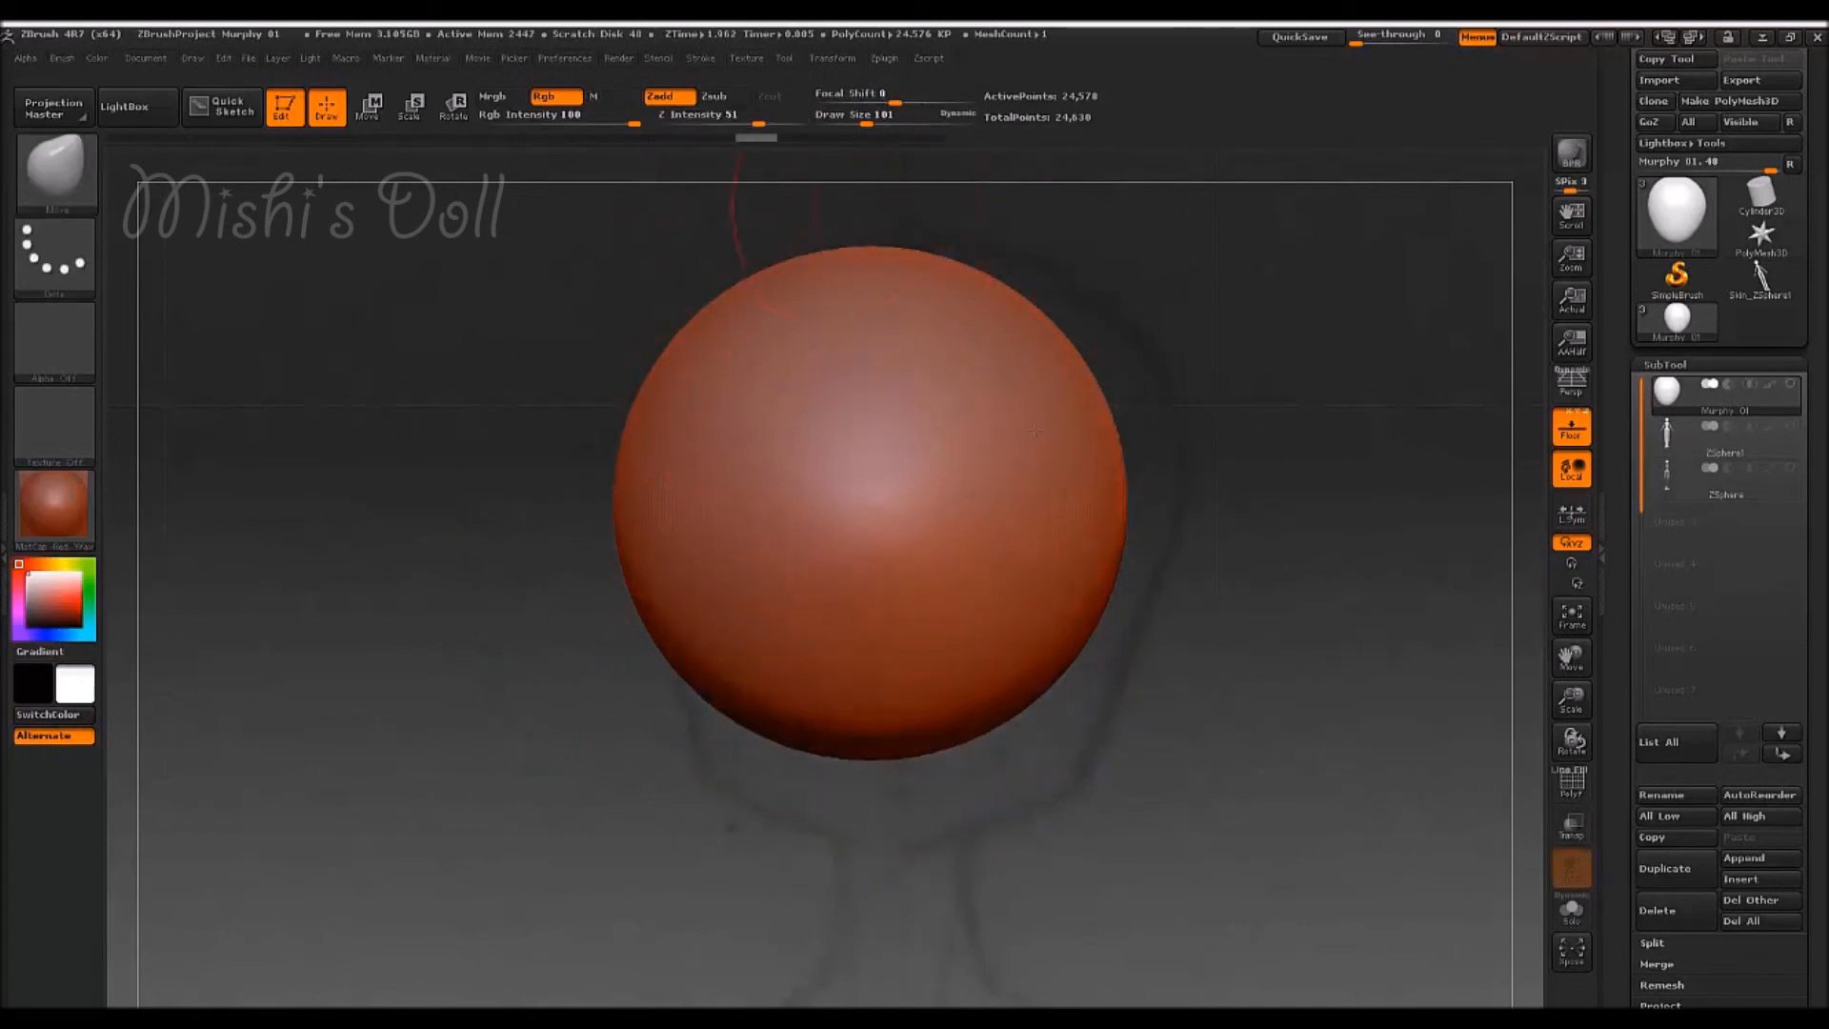
- Pull the sphere's underside down into a chin, widen the jaw with the Move brush at draw size 101, and smooth the surface
left_click_drag(872, 758, 872, 815)
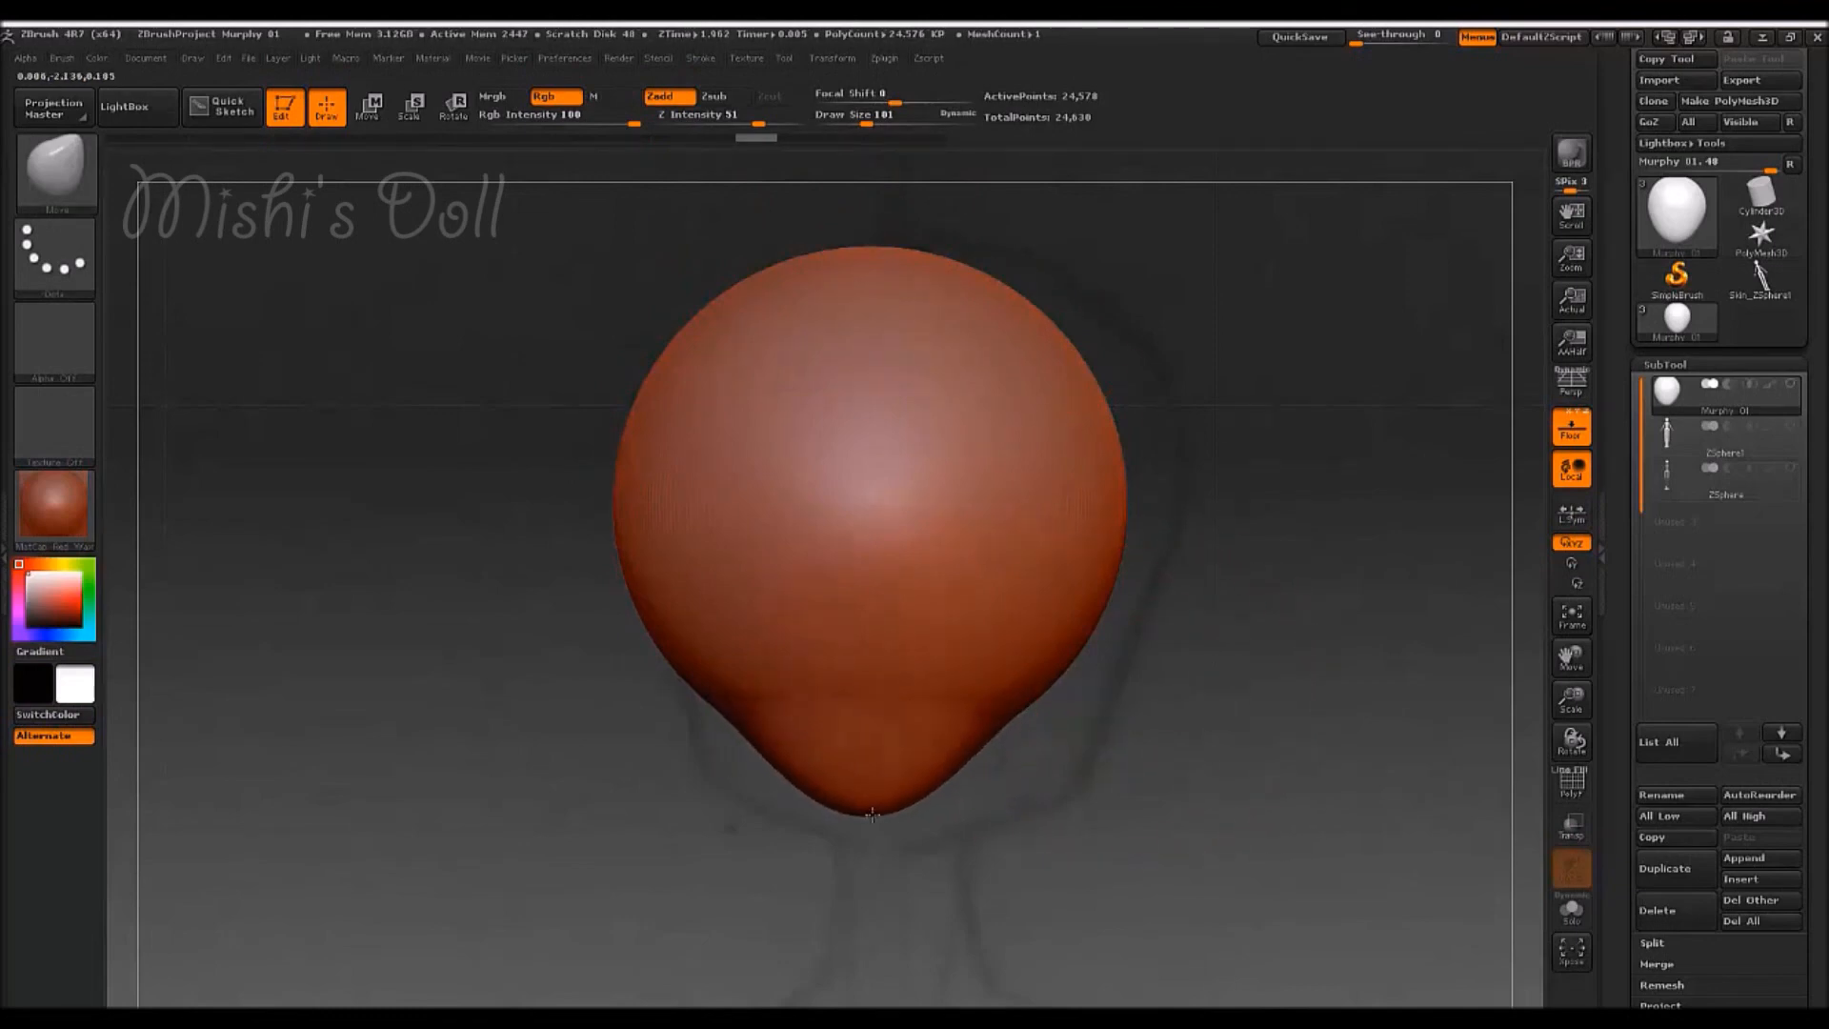
left_click_drag(753, 725, 715, 750)
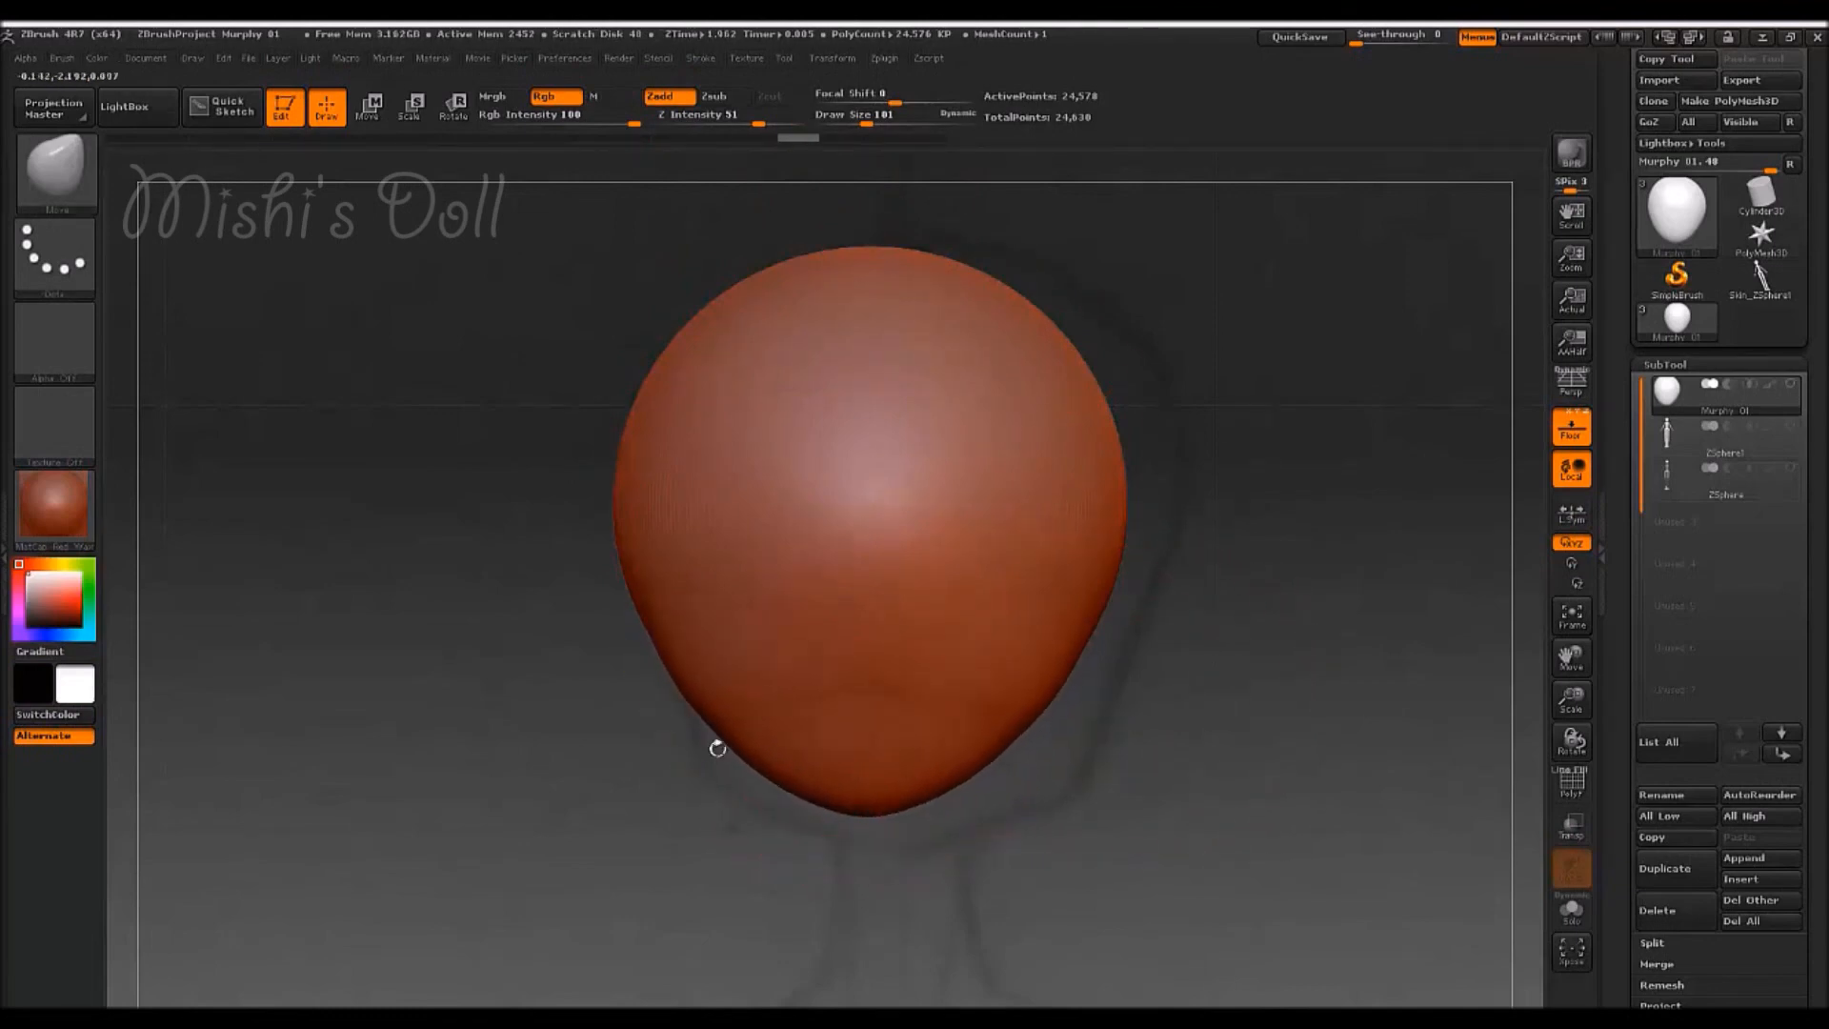
left_click_drag(869, 803, 869, 819)
key("shift")
left_click_drag(774, 608, 773, 622, "shift")
left_click_drag(755, 746, 729, 762)
left_click_drag(979, 756, 1004, 737)
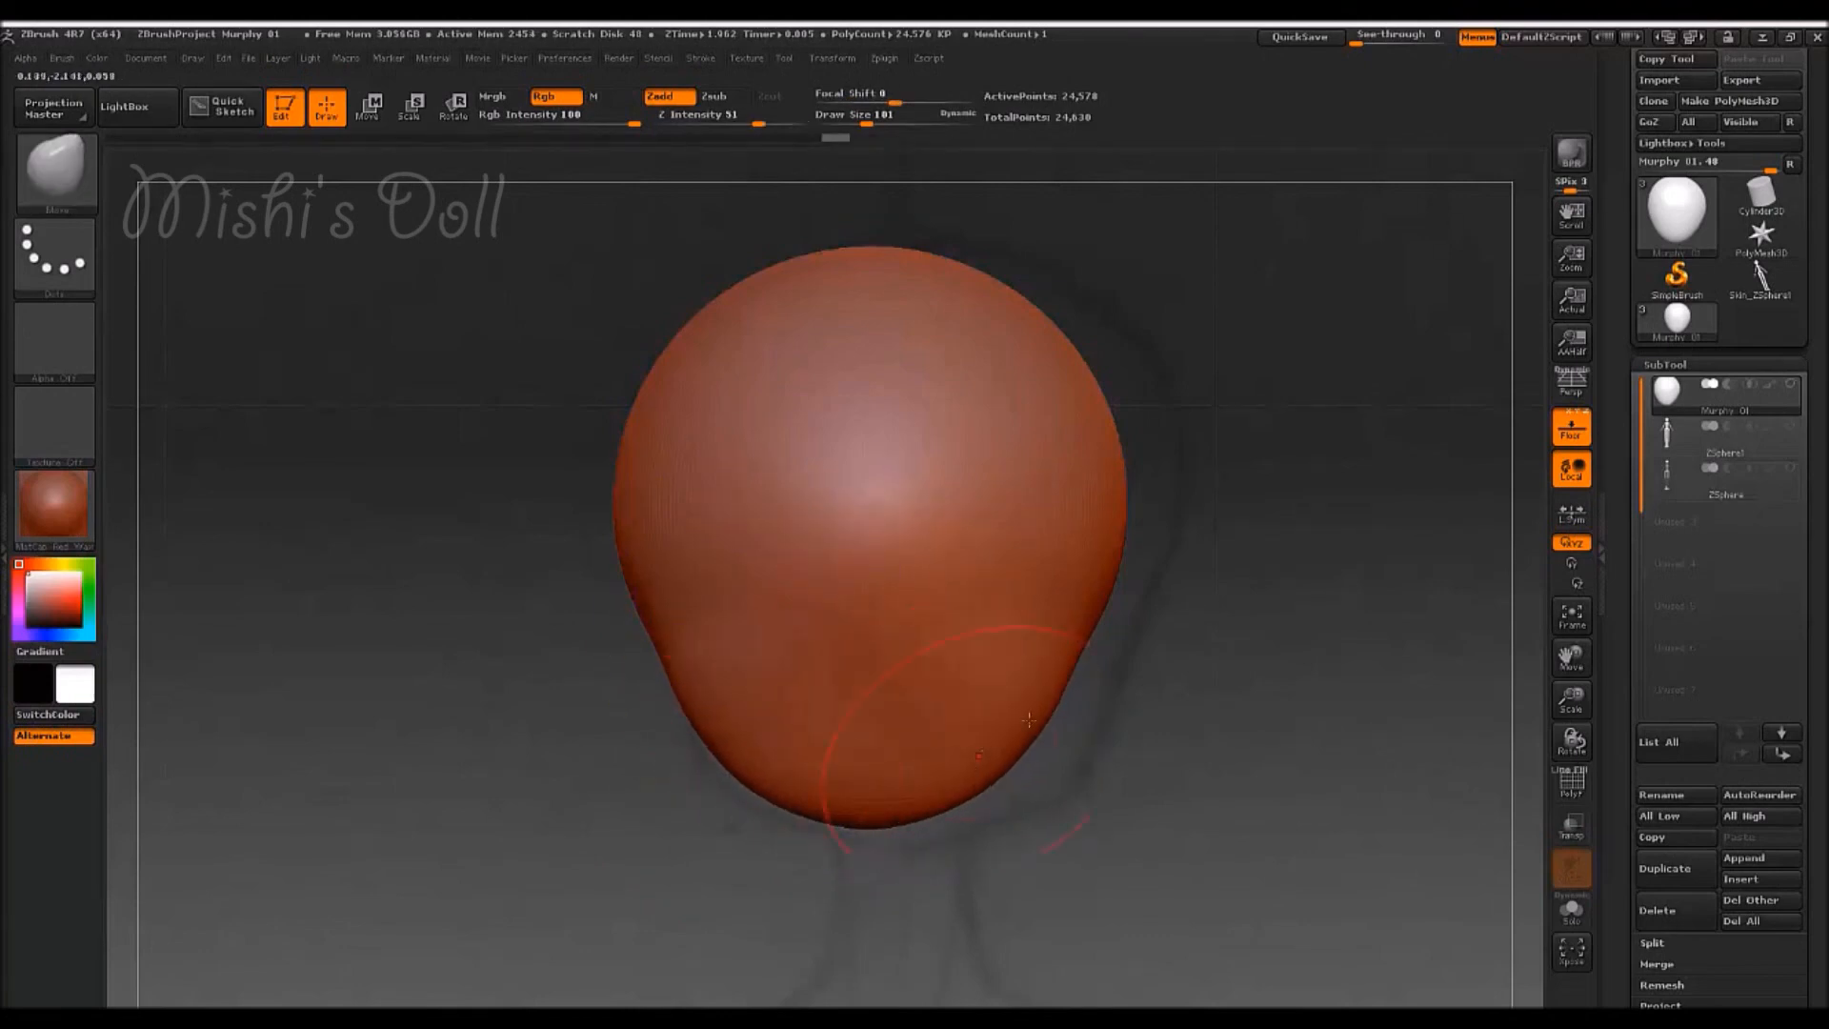
left_click_drag(866, 624, 898, 645, "shift")
left_click_drag(1401, 657, 1177, 635)
mouse_move(997, 812)
left_mouse_down()
mouse_move(922, 789)
mouse_move(1034, 784)
left_mouse_up()
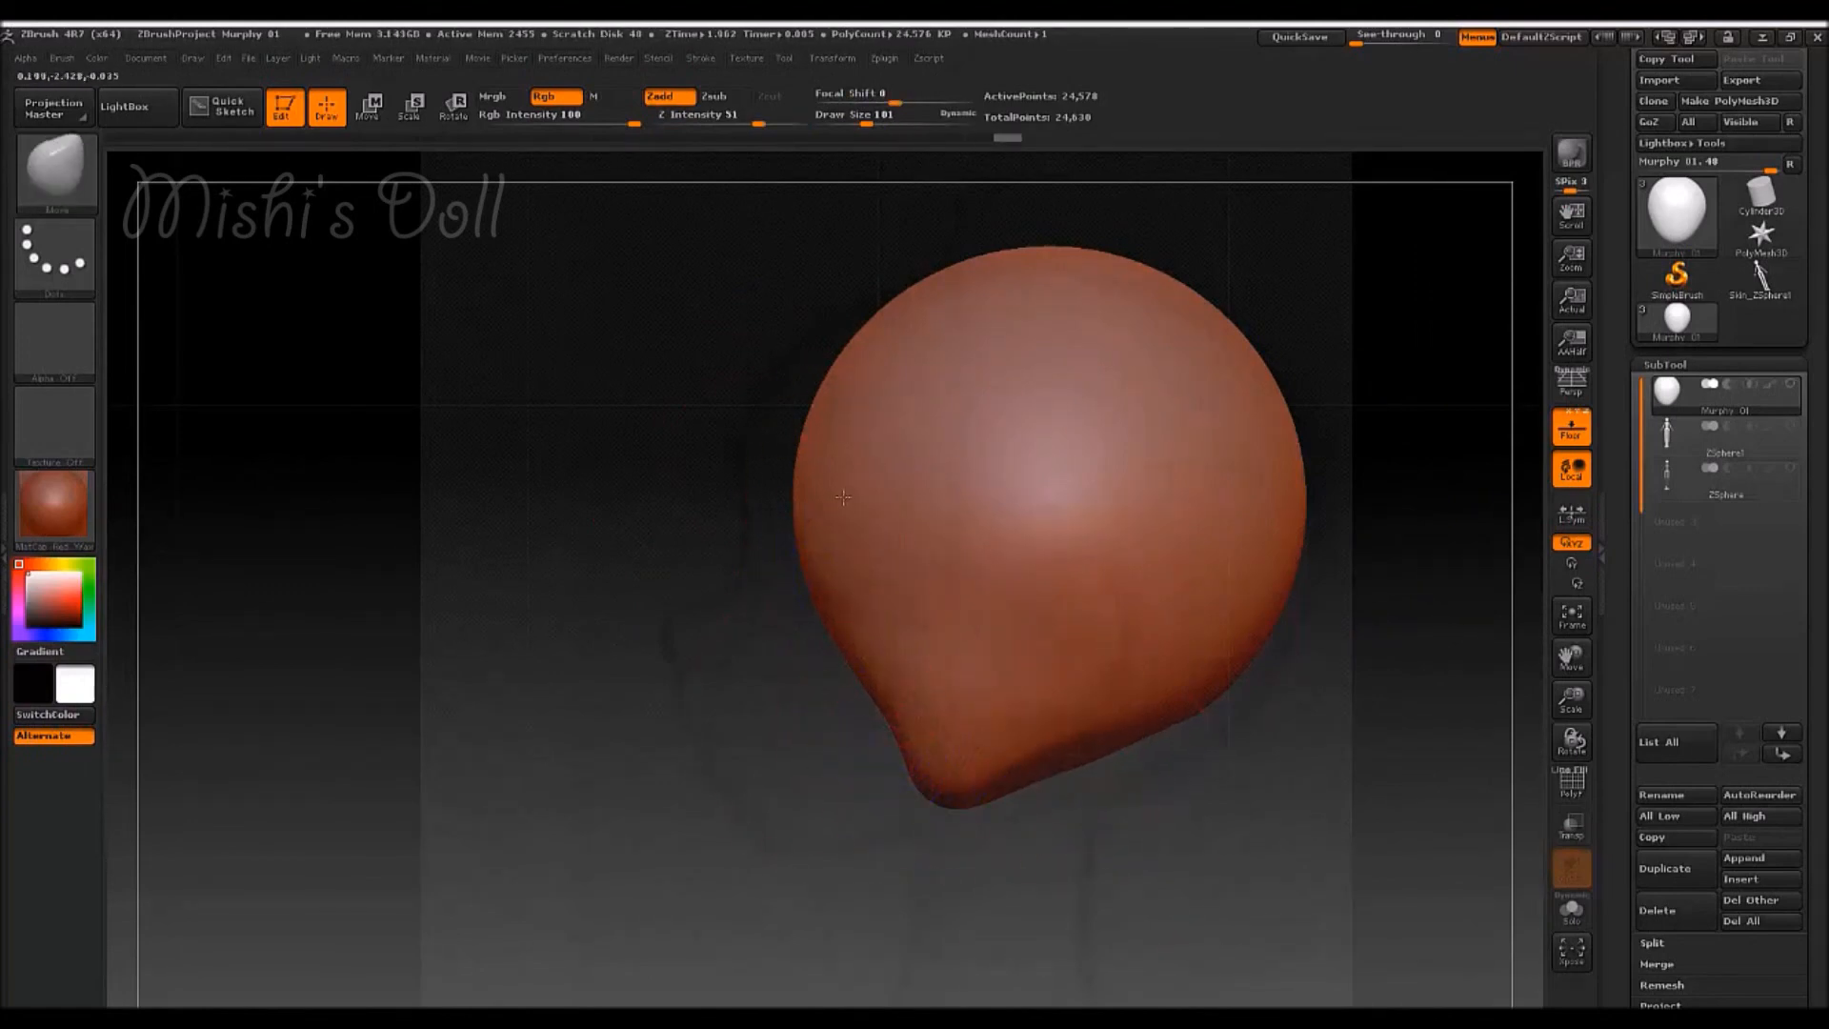
left_click_drag(686, 714, 836, 735)
left_click_drag(1172, 596, 1203, 581, "shift")
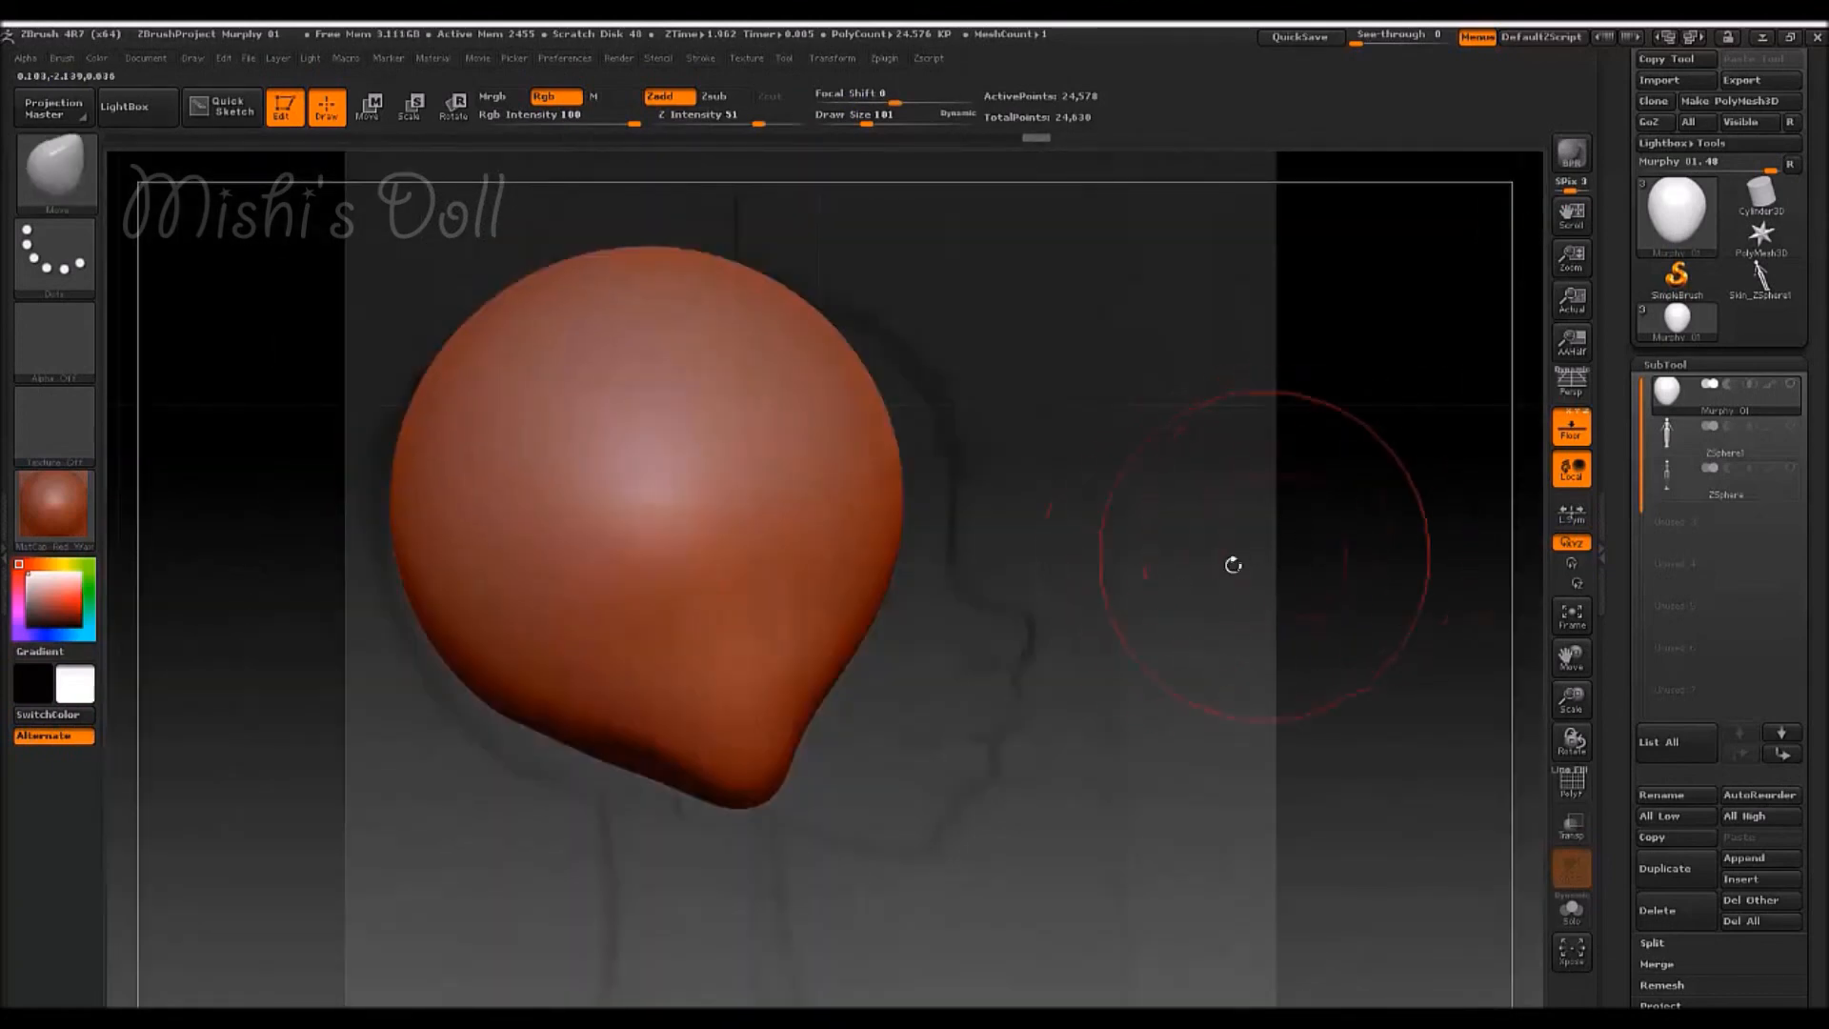
- Show the ZSphere1 figure again, compare its head with the sculpted sphere, and make ZSphere1 the active subtool
left_click_drag(986, 635, 1503, 470)
left_click(1792, 428)
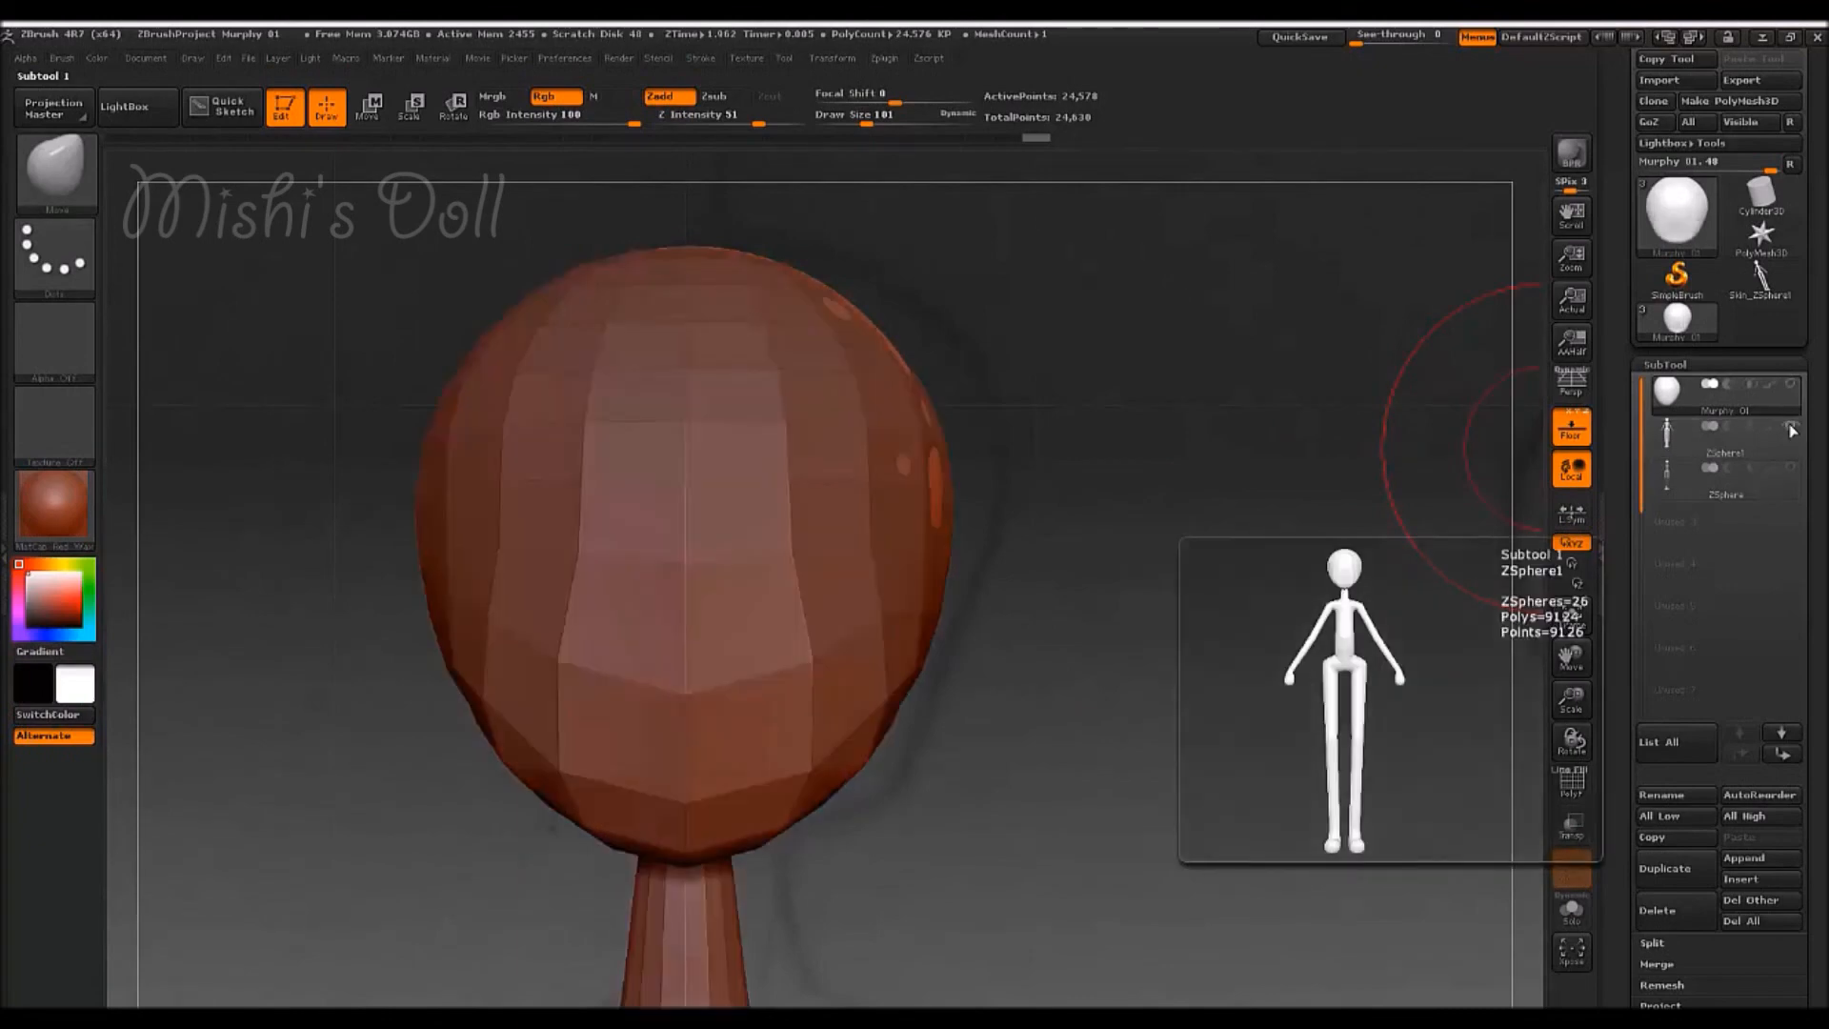
left_click(1790, 431)
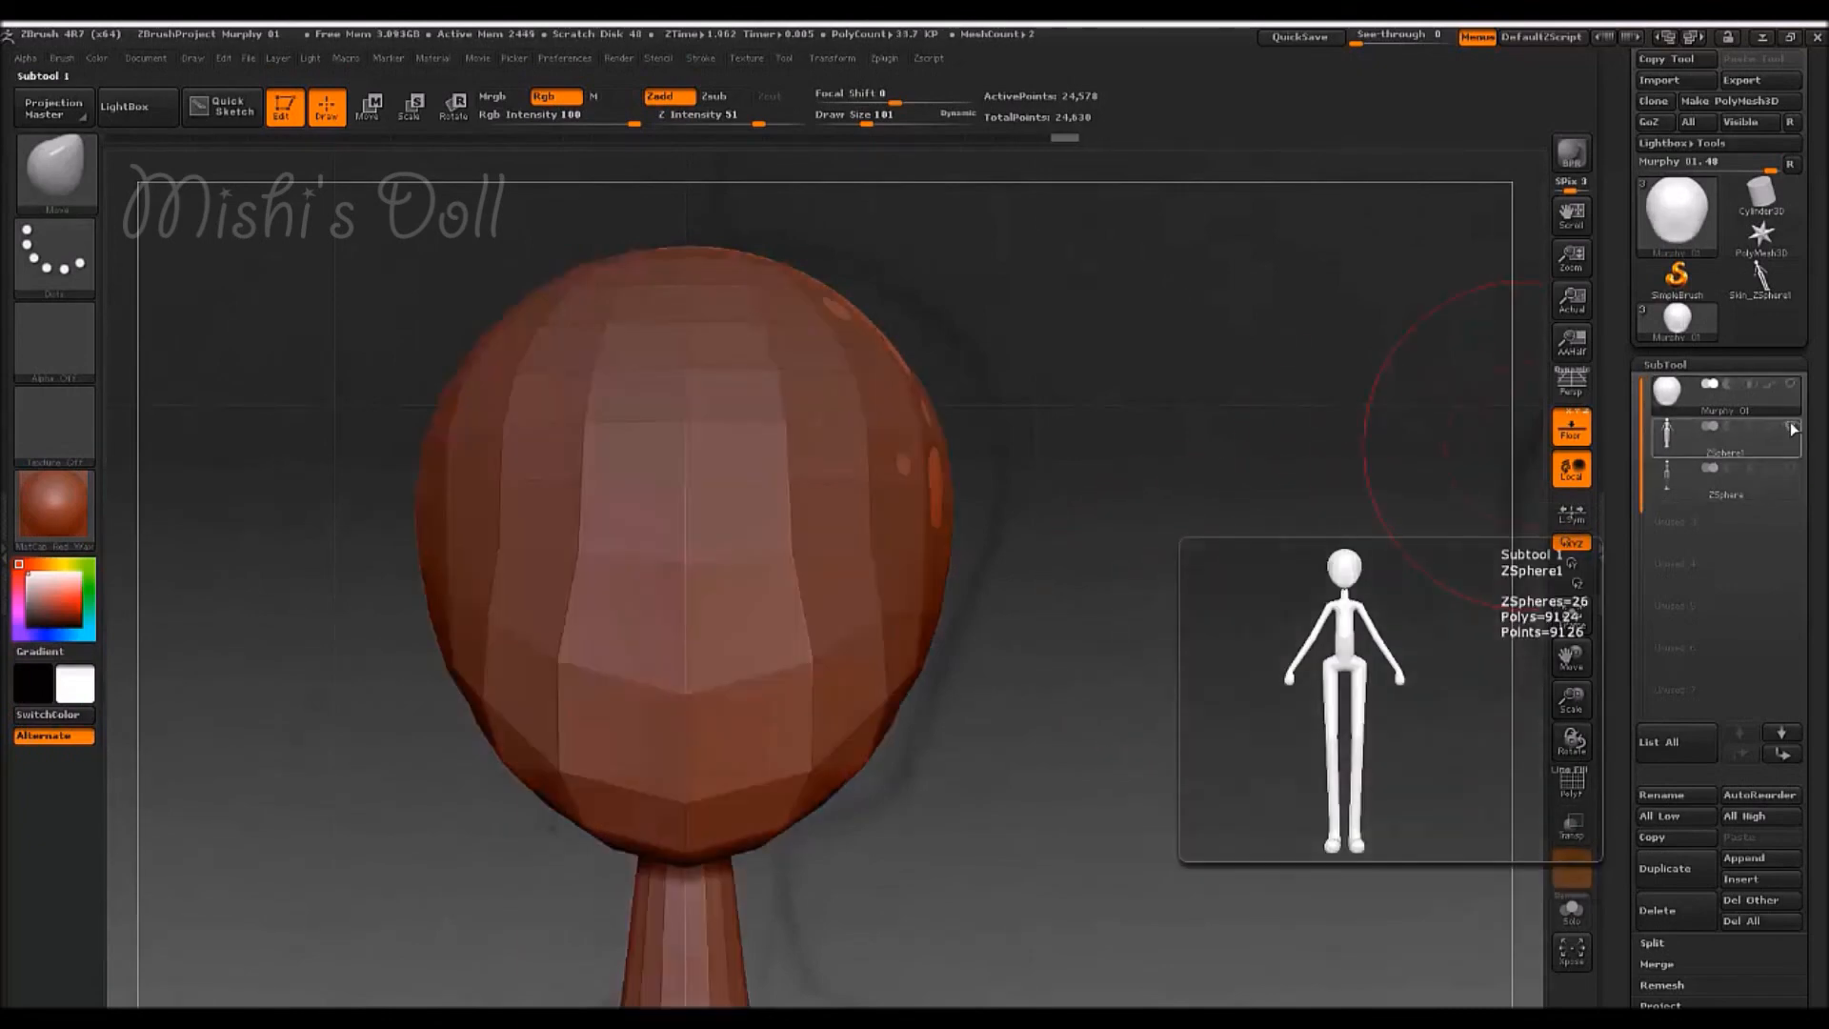
left_click(1749, 438)
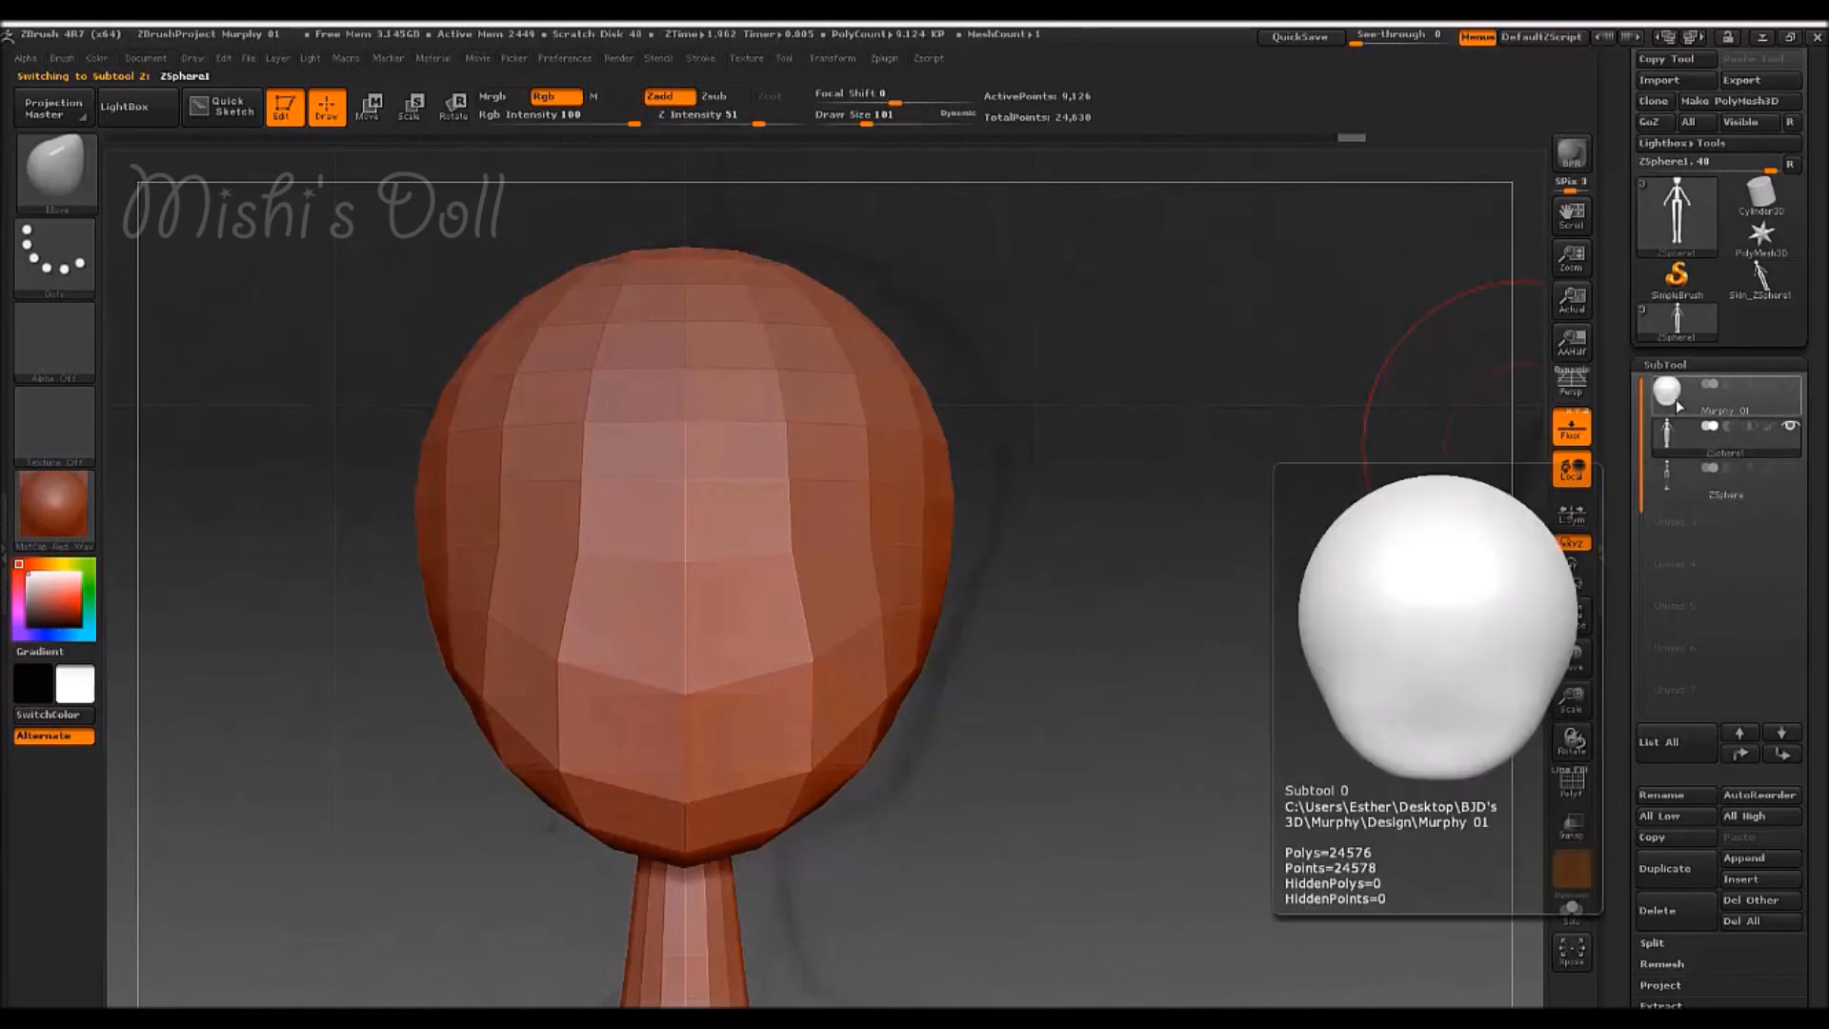
left_click(1729, 396)
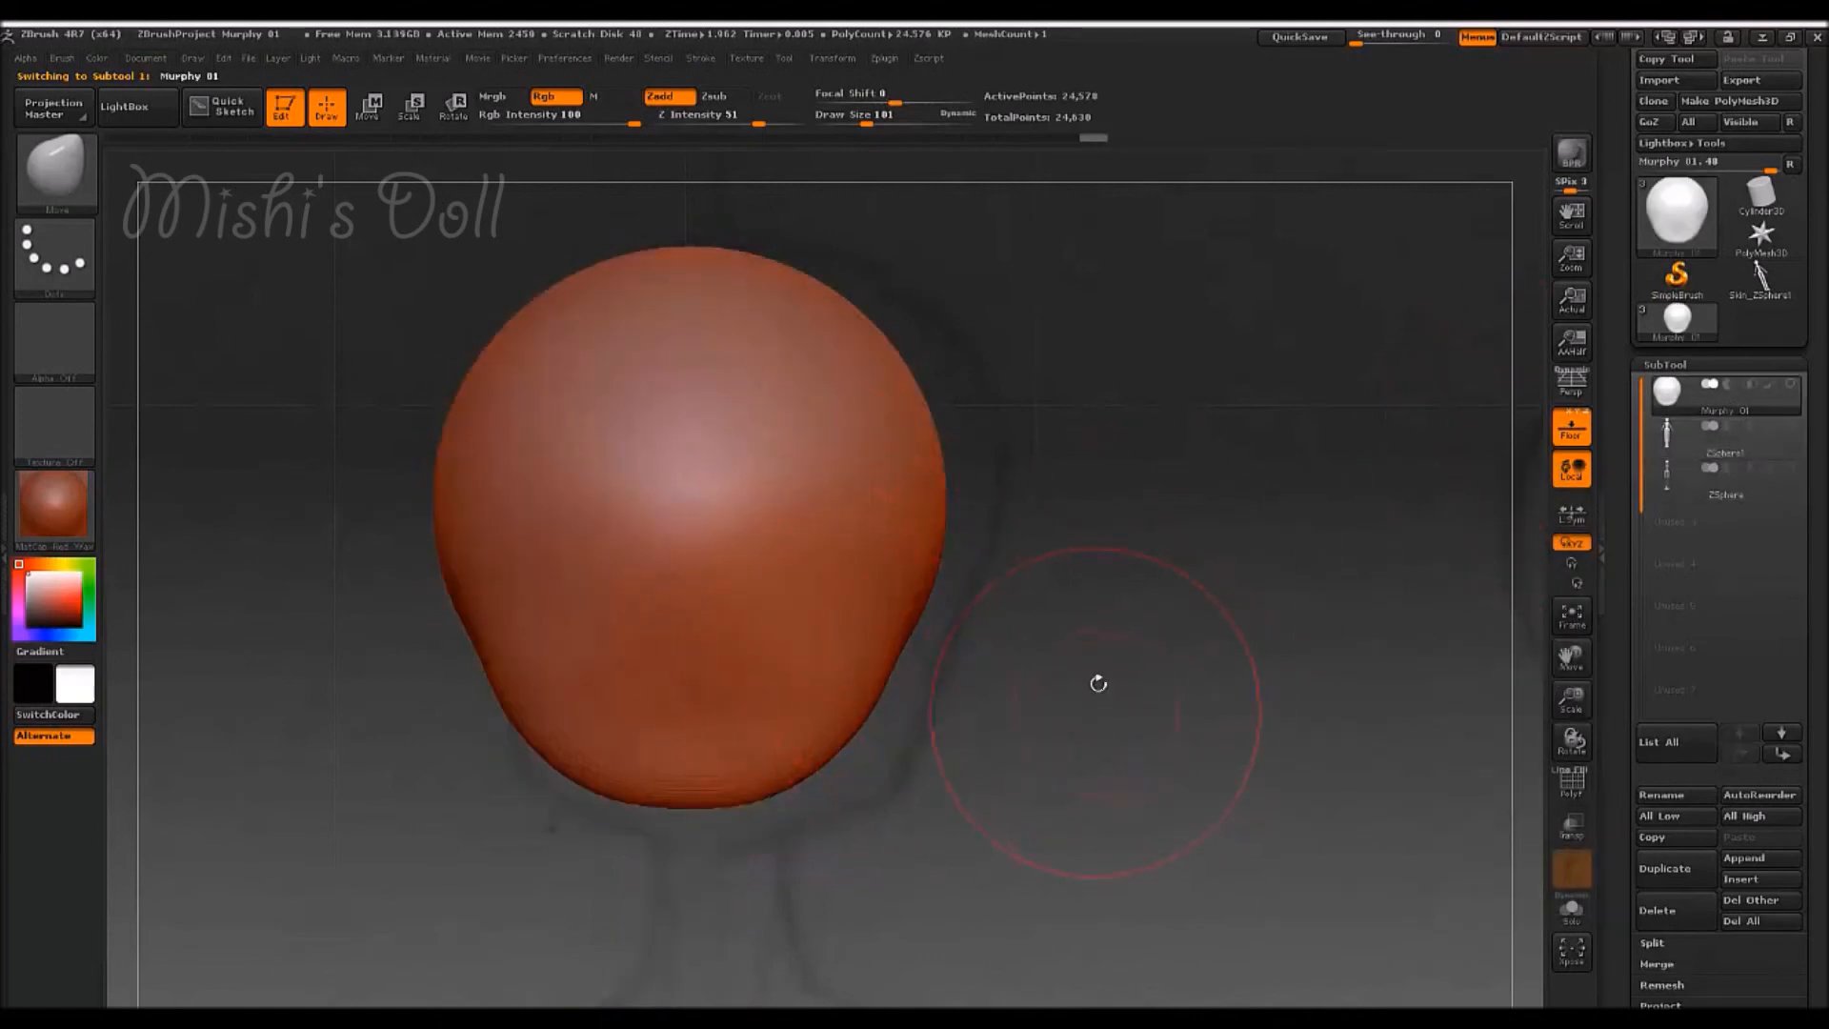
left_click(1663, 446)
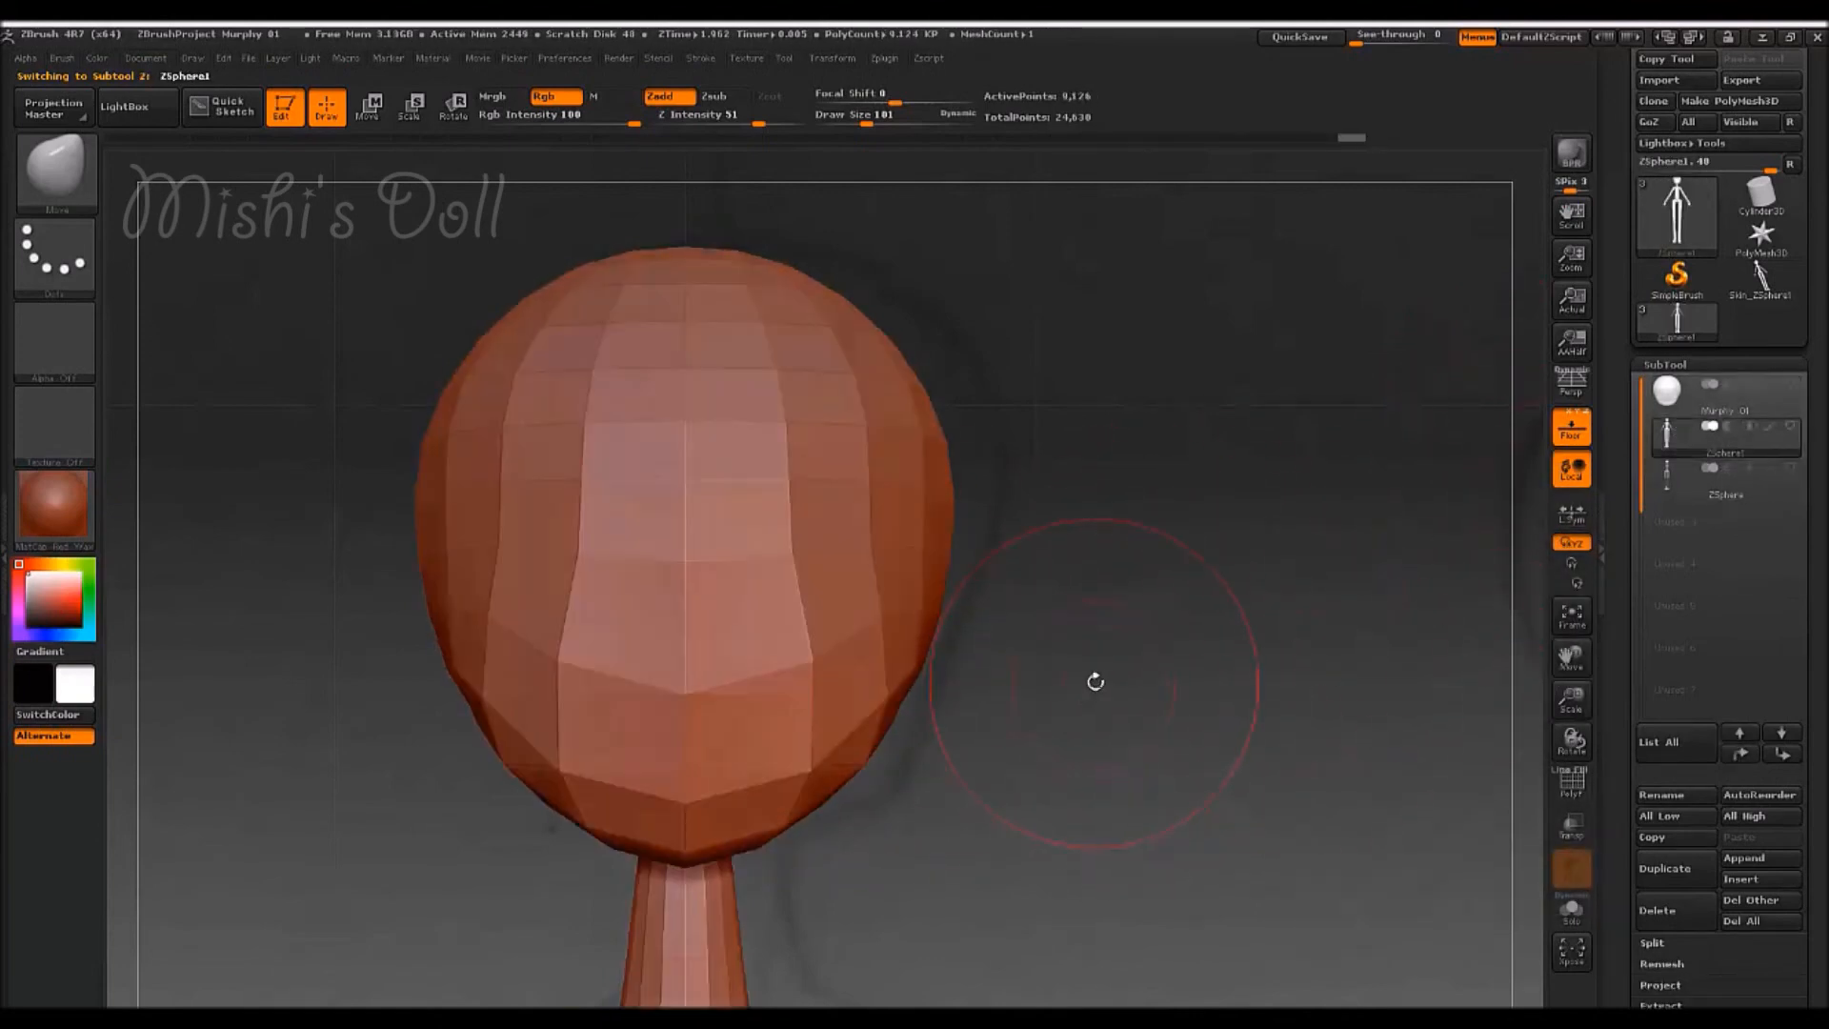
- Raise the ZSphere1 figure's subdivision level to 5 and set the Move brush to Z Intensity 100 and Focal Shift -55
key("f")
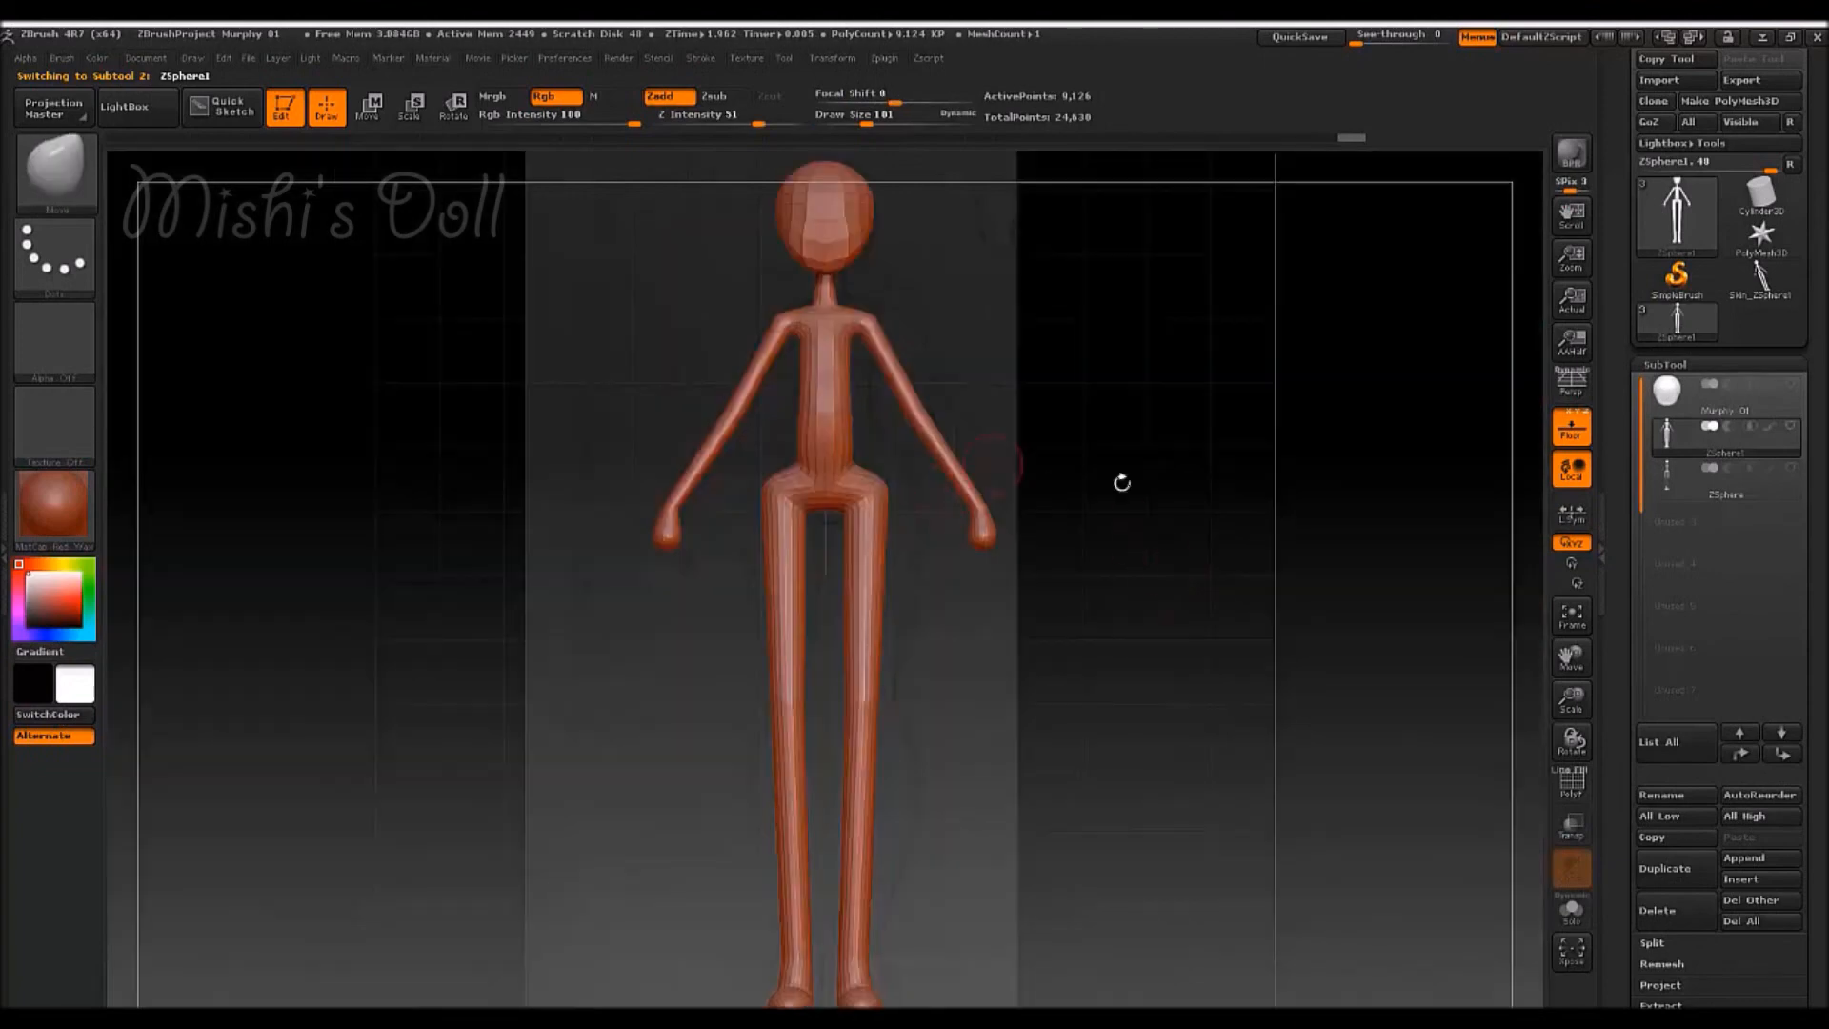
scroll(1627, 821, "down", 5)
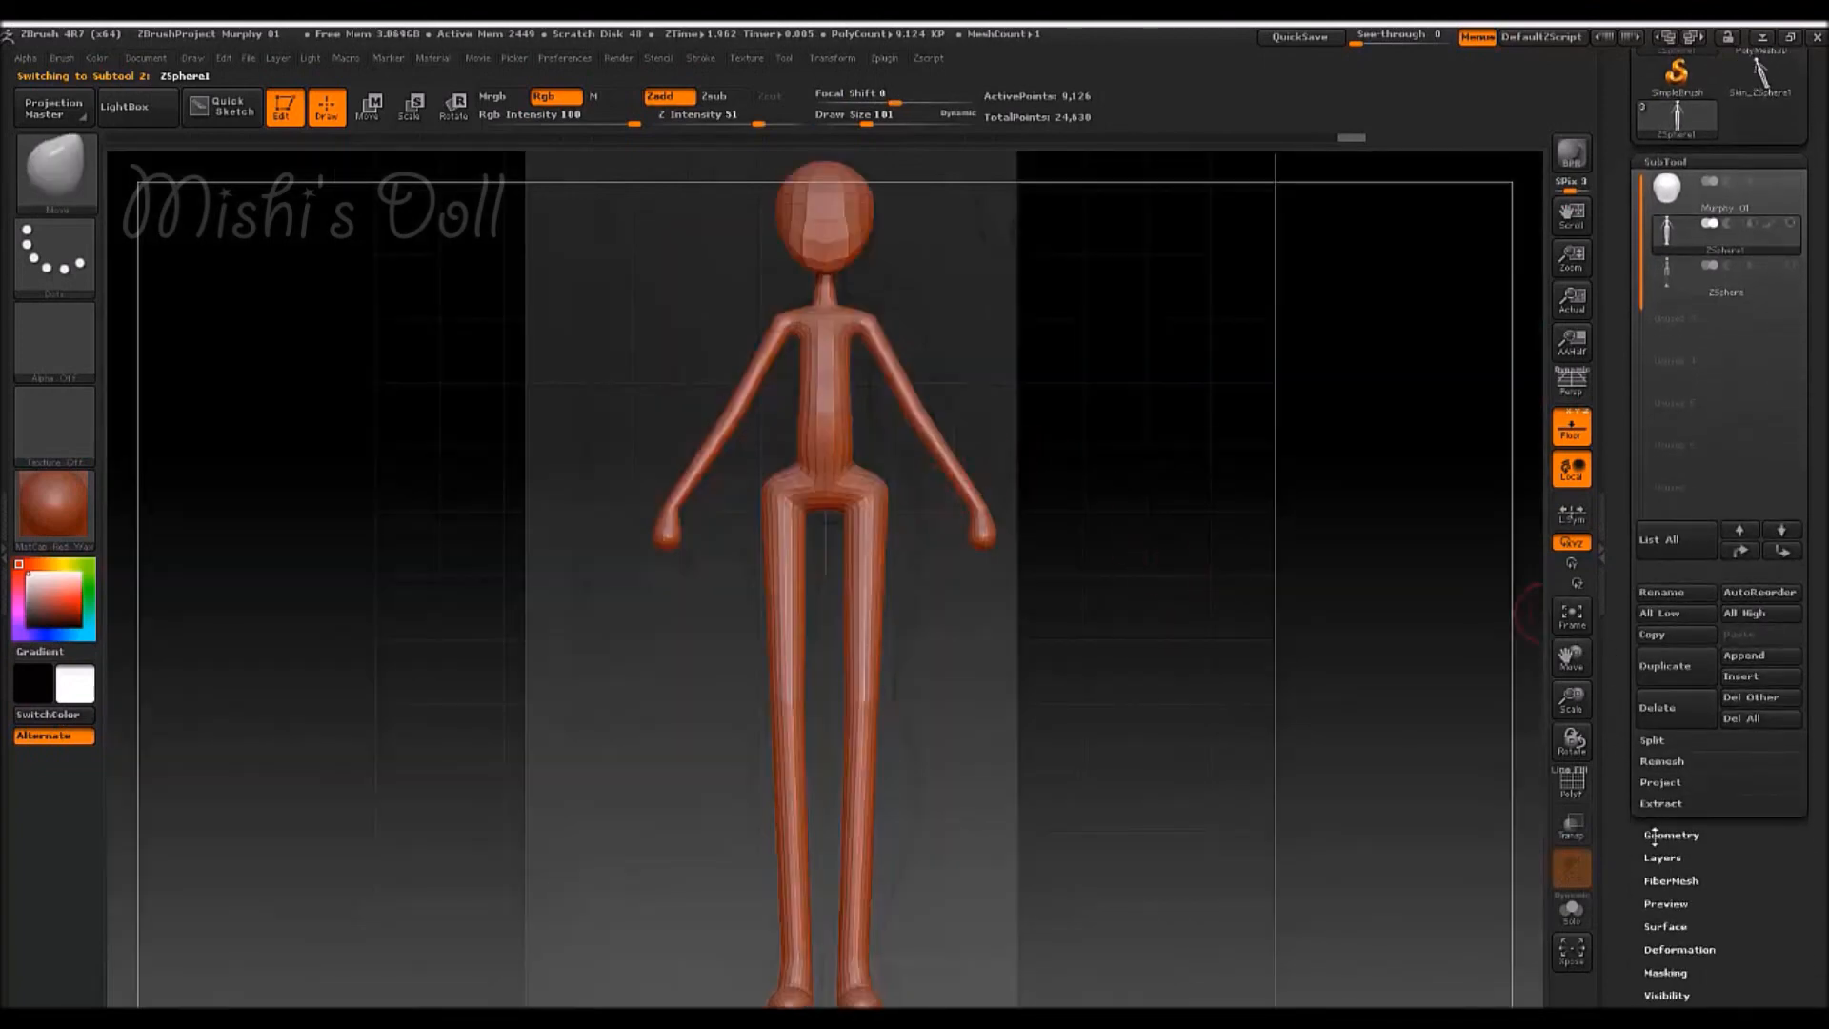
left_click(1662, 835)
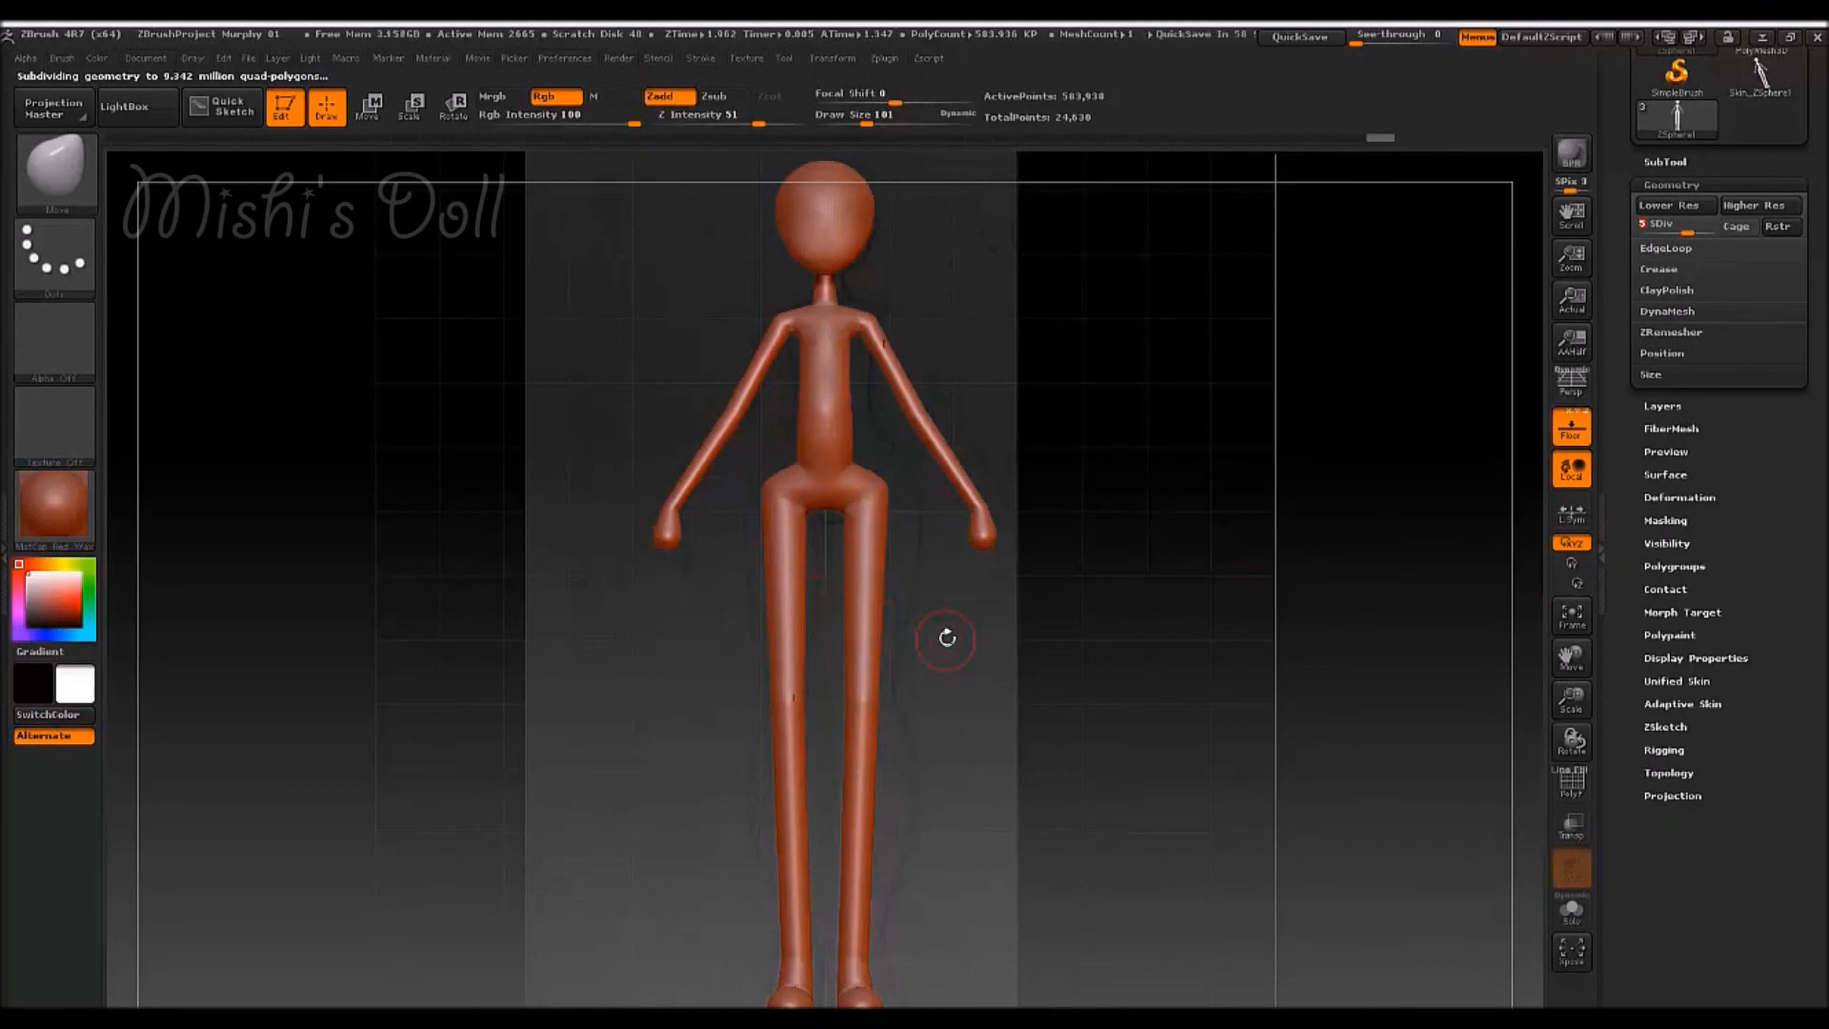
mouse_move(1091, 463)
left_mouse_down()
mouse_move(1039, 468)
mouse_move(1131, 449)
left_mouse_up()
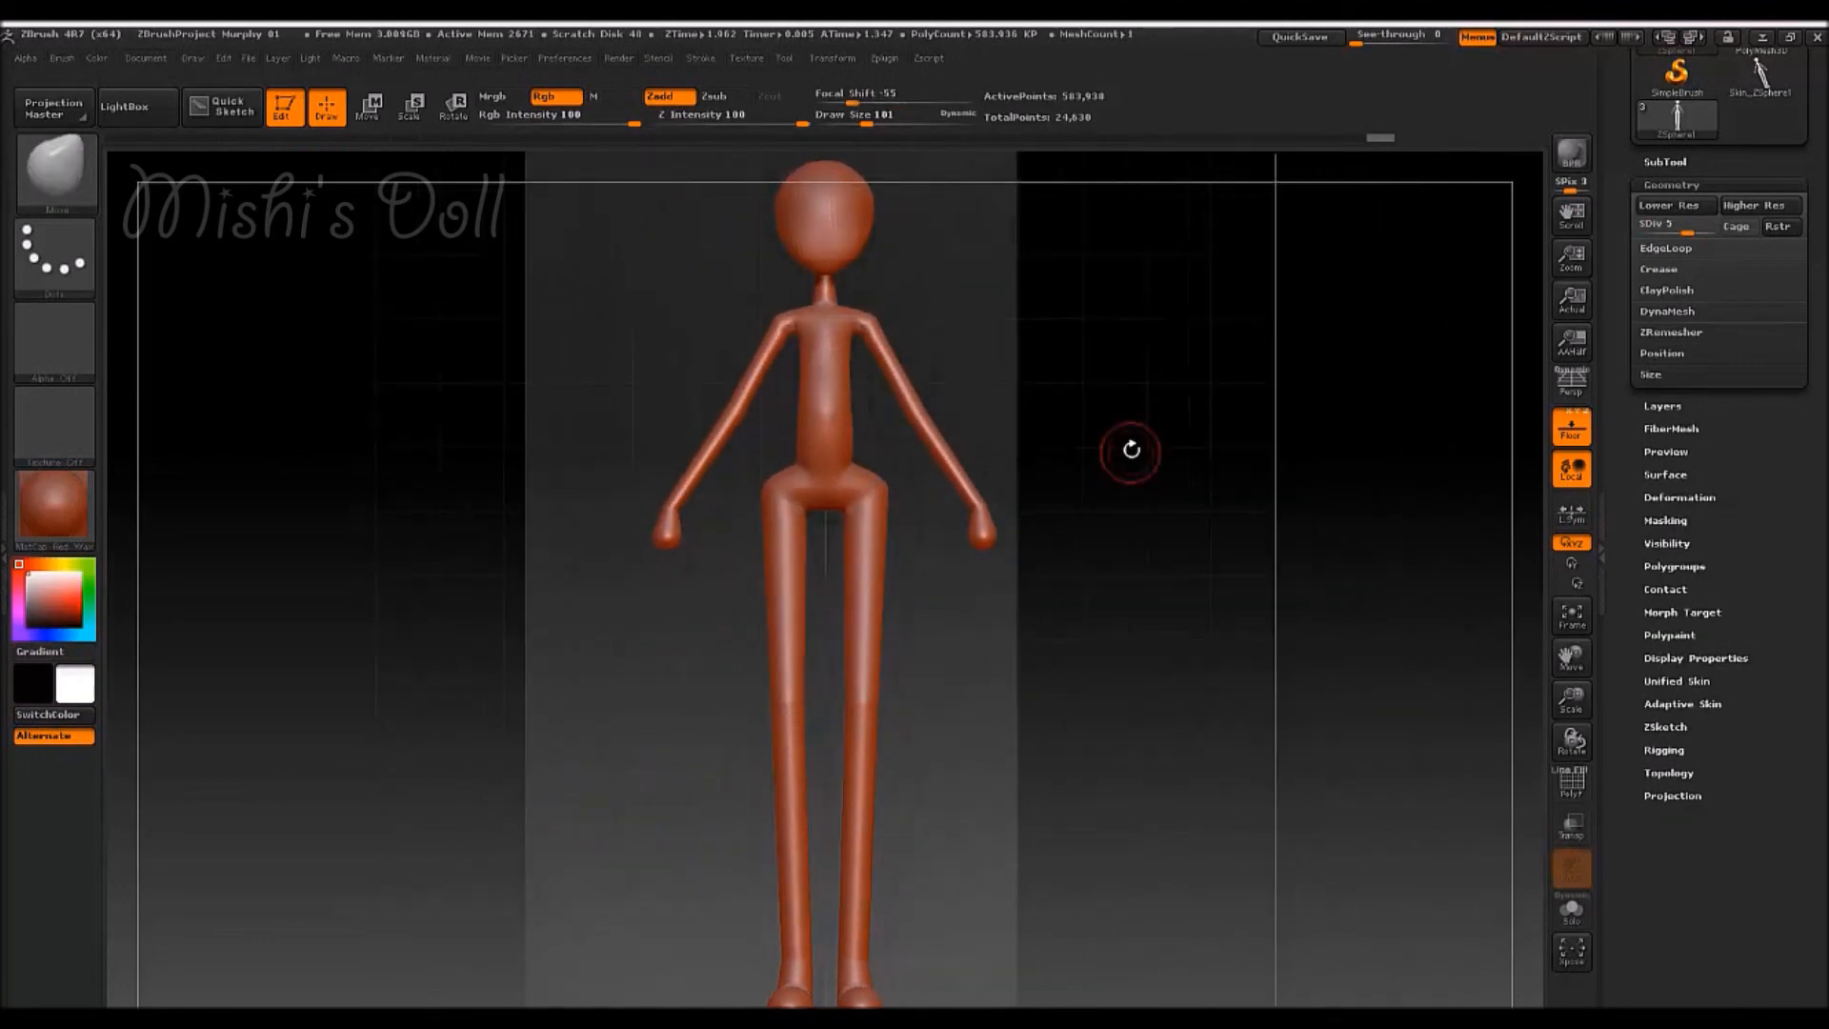